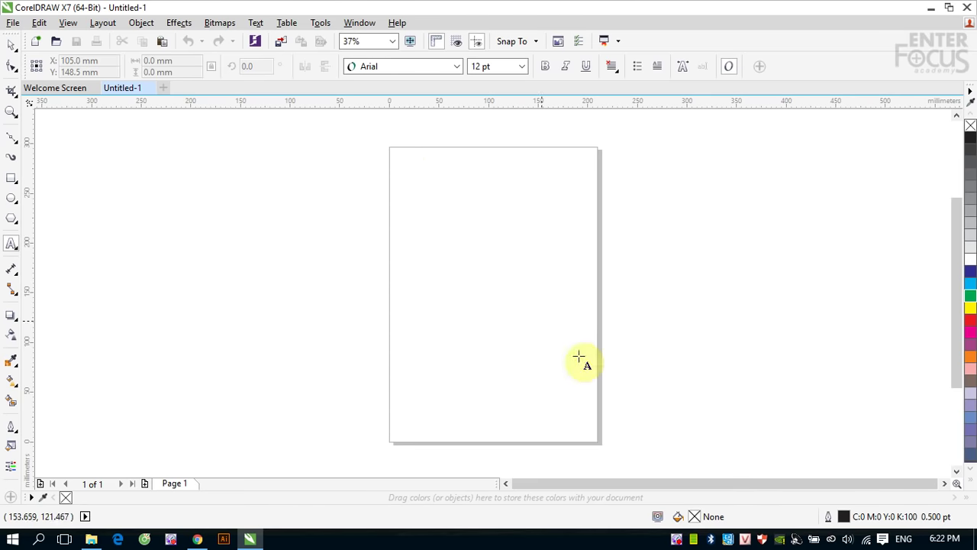
right_click(677, 539)
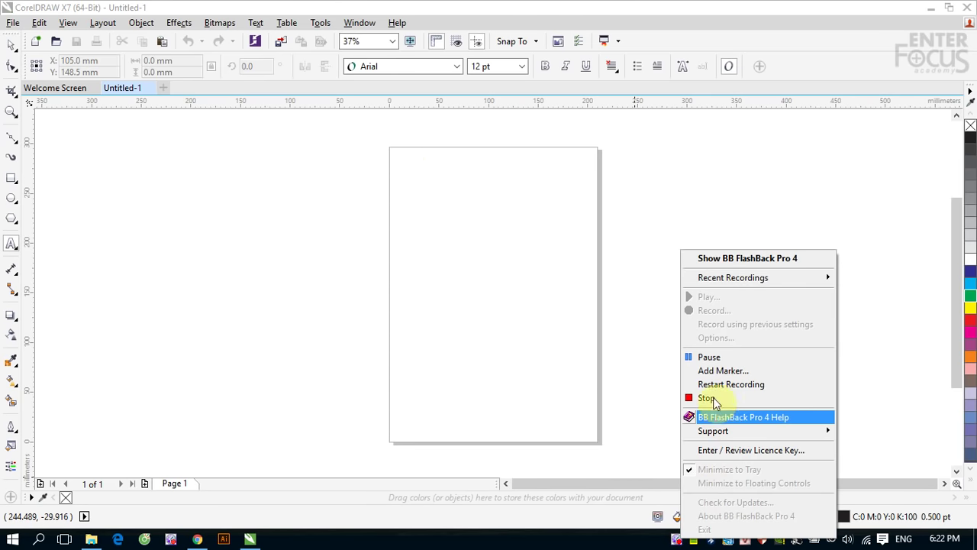
click(714, 356)
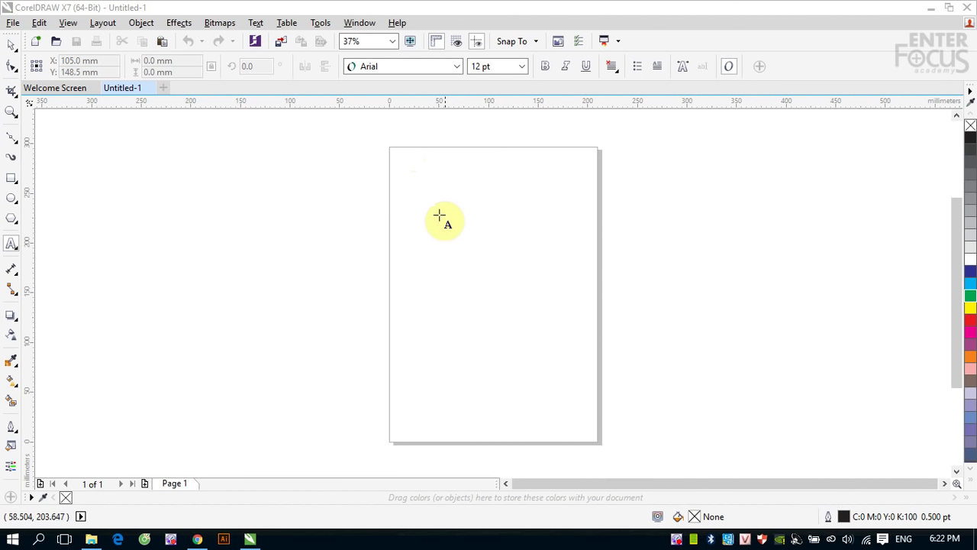
Add the artistic text "Nhập văn bản vào CorelDRAW" as a single line near the page's upper-left corner.
click(405, 181)
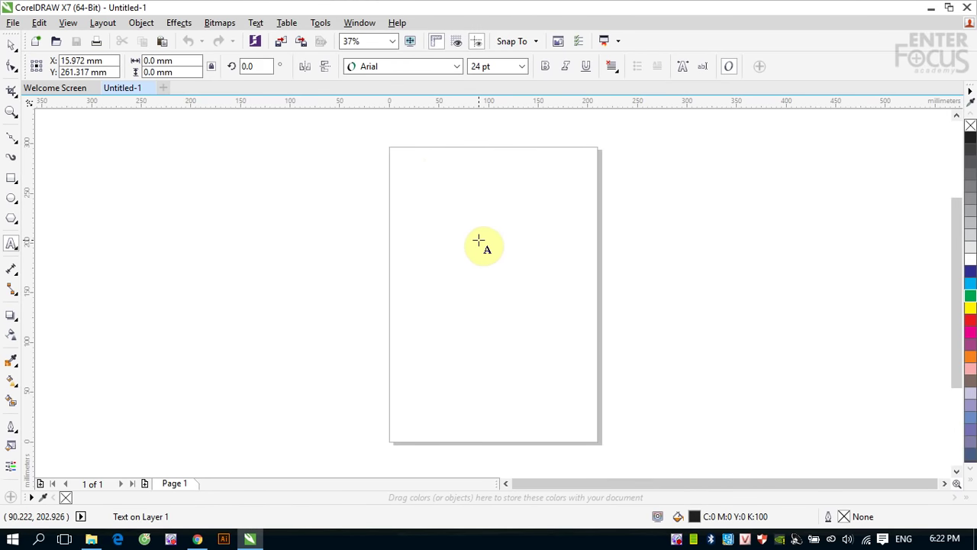
text(Nh)
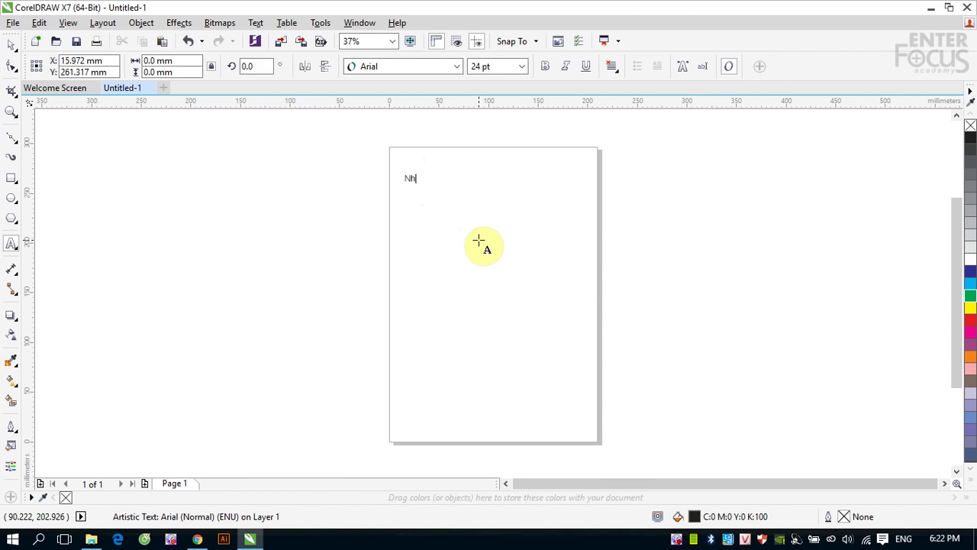
text(ập văn bản)
text( vao)
text( Corel)
text(DR)
text(AW)
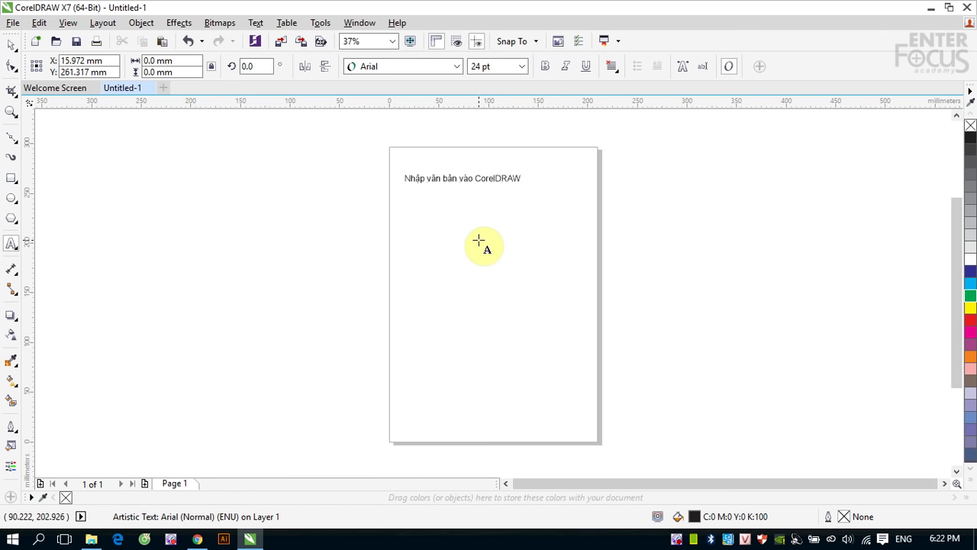
click(13, 44)
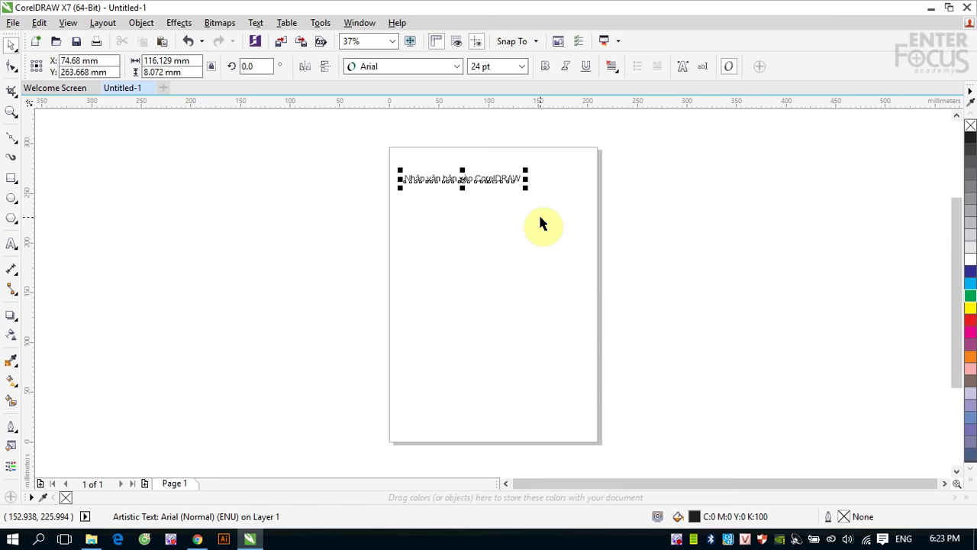
Scale the title text up proportionally from its lower-right corner to about 108%, about 125 mm wide.
key(z)
drag(344, 151, 554, 216)
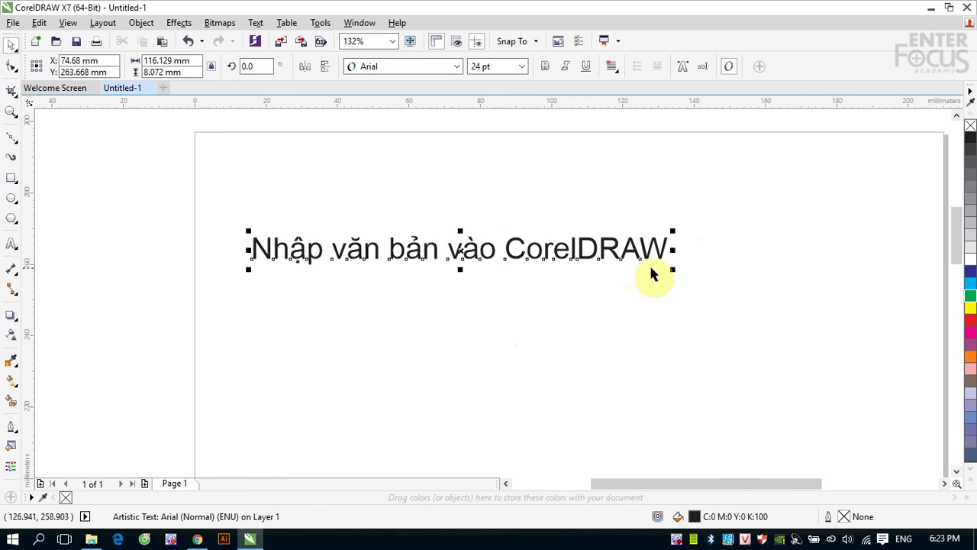
drag(675, 269, 704, 344)
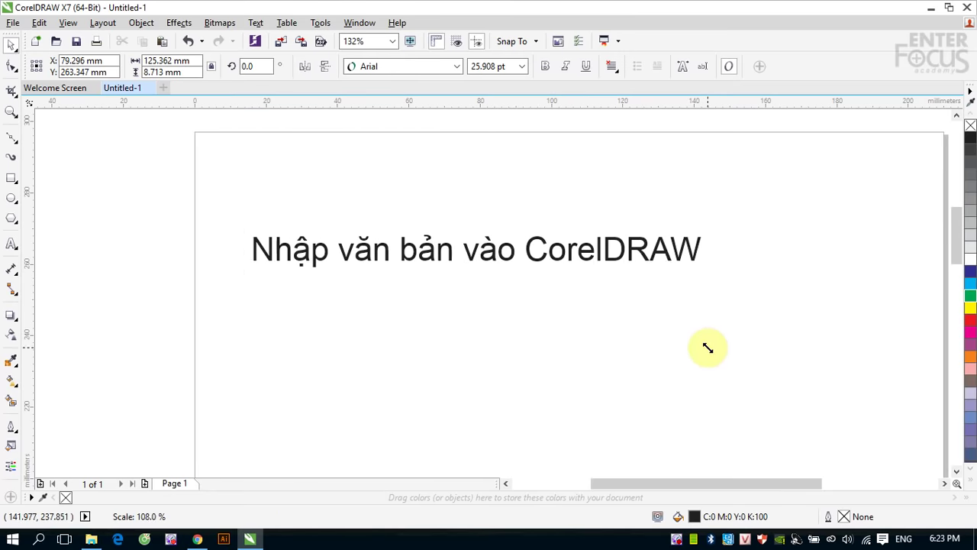
click(12, 244)
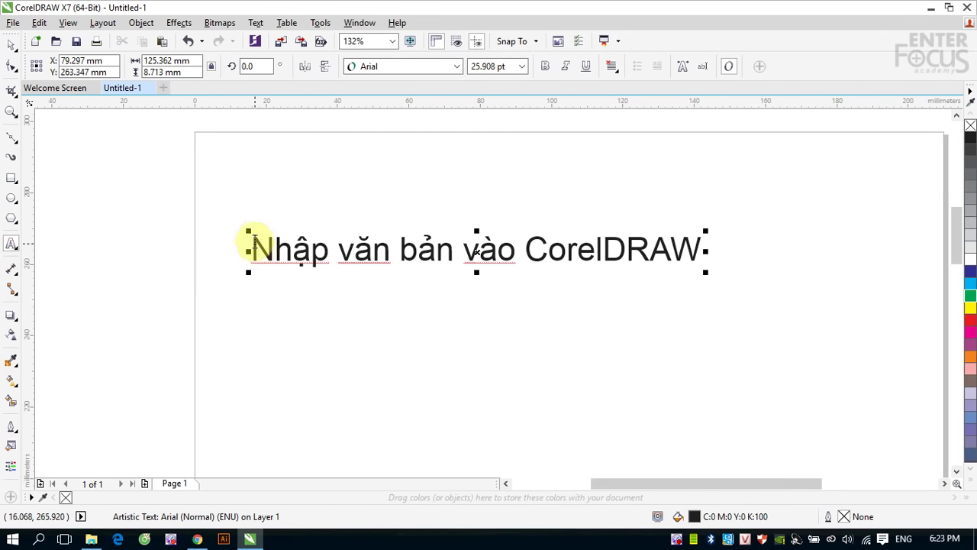
drag(248, 246, 695, 253)
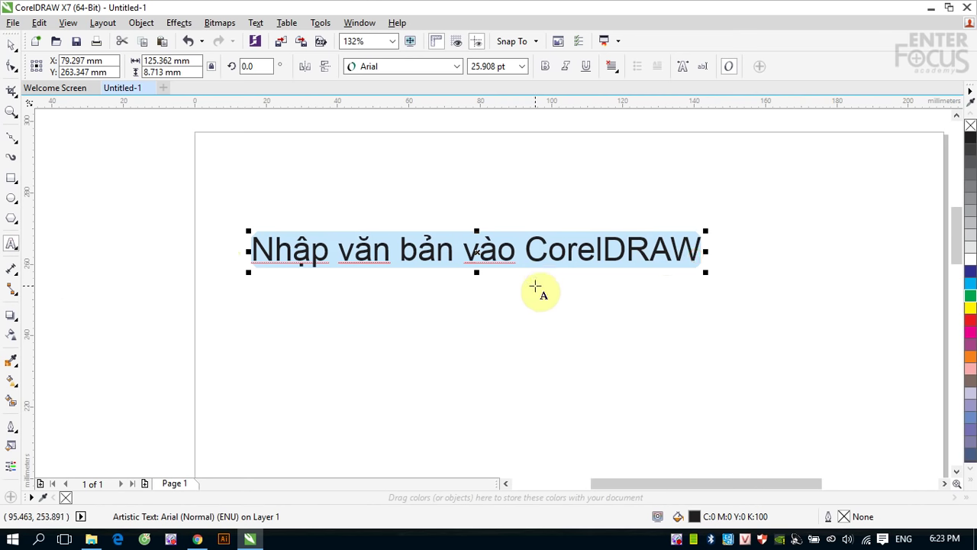
click(11, 44)
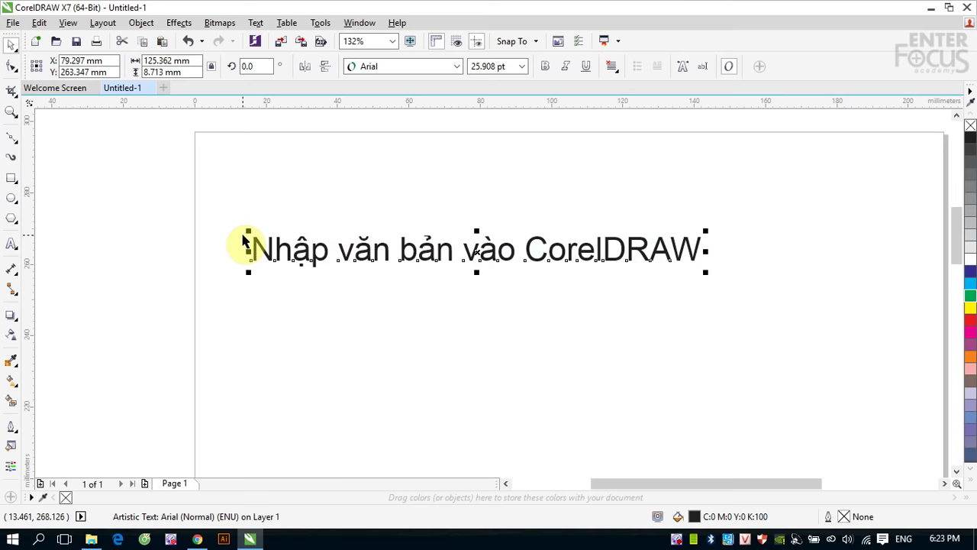
Draw a paragraph text frame about 135 mm wide and 40 mm high below the title.
click(10, 243)
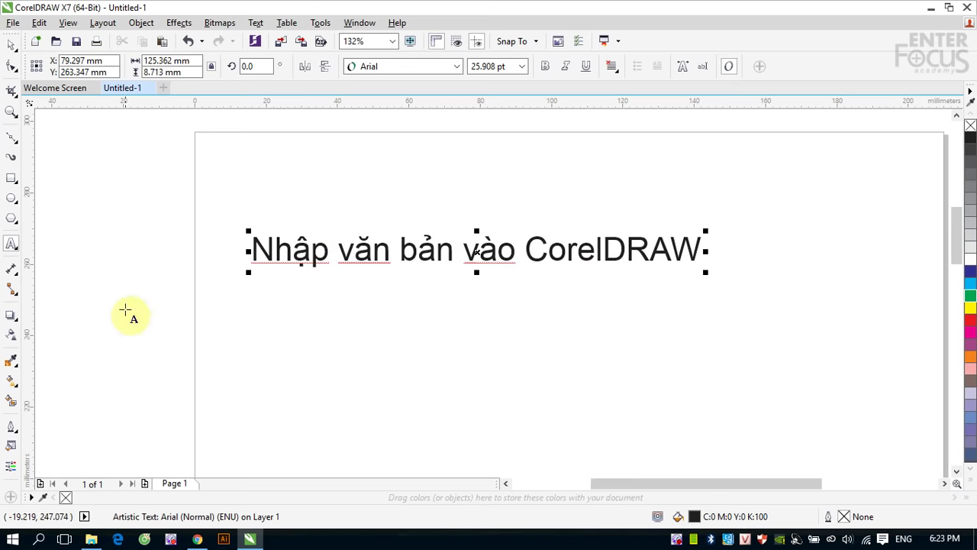
click(245, 321)
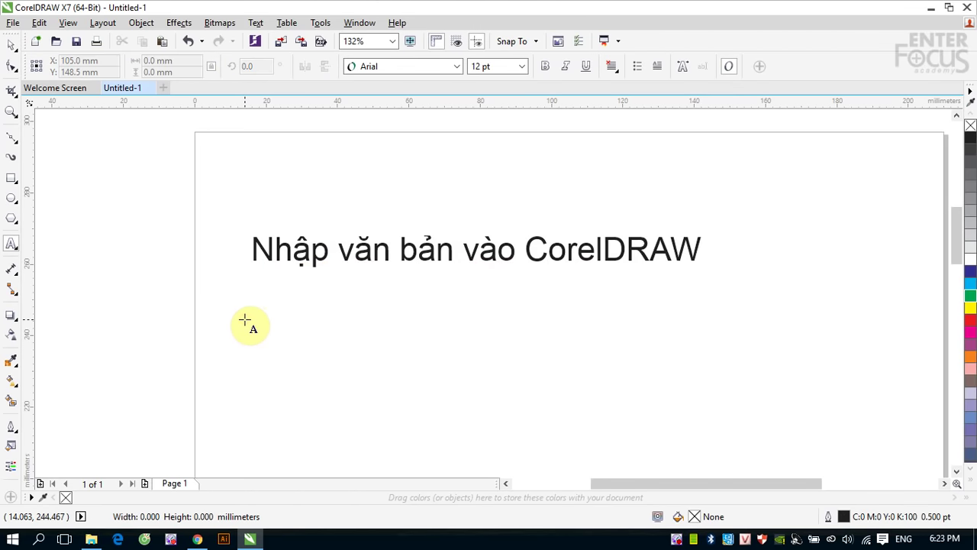
drag(245, 321, 726, 461)
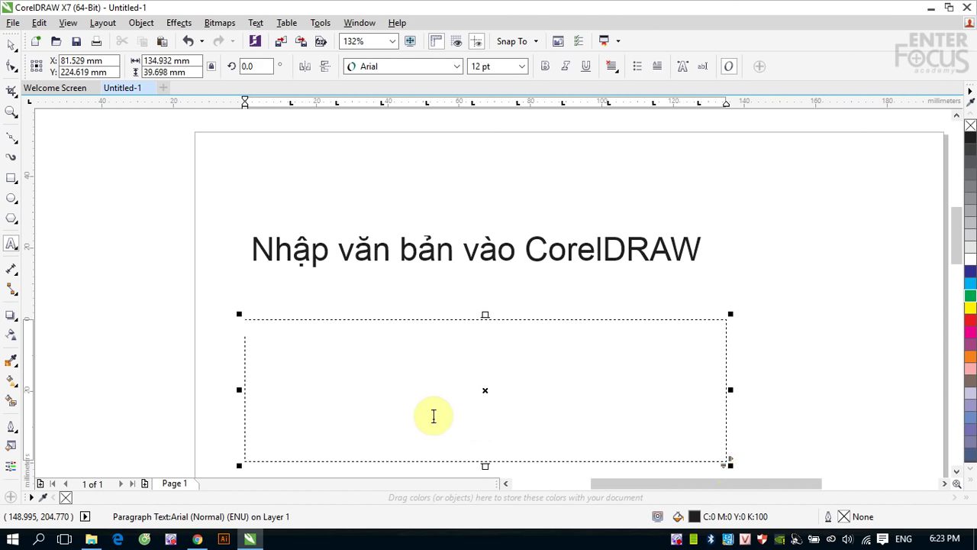
Fill the frame with "Nhập văn bản dạng Paragrapht vào tài liệu CorelDRAW, nó sẽ tự xuống dòng khi hết kích thước chiều ngang của hộp".
text(Nhâ)
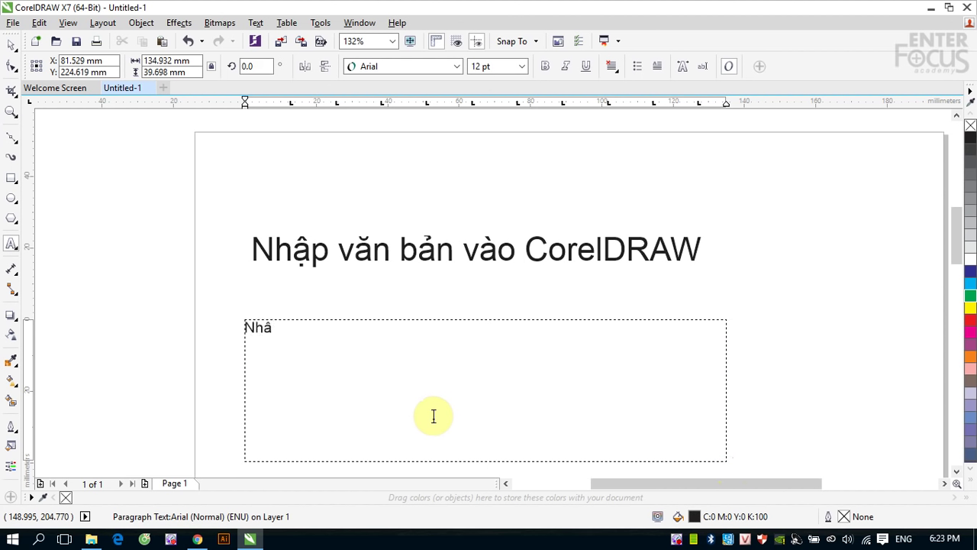
text(p văn bản dạng )
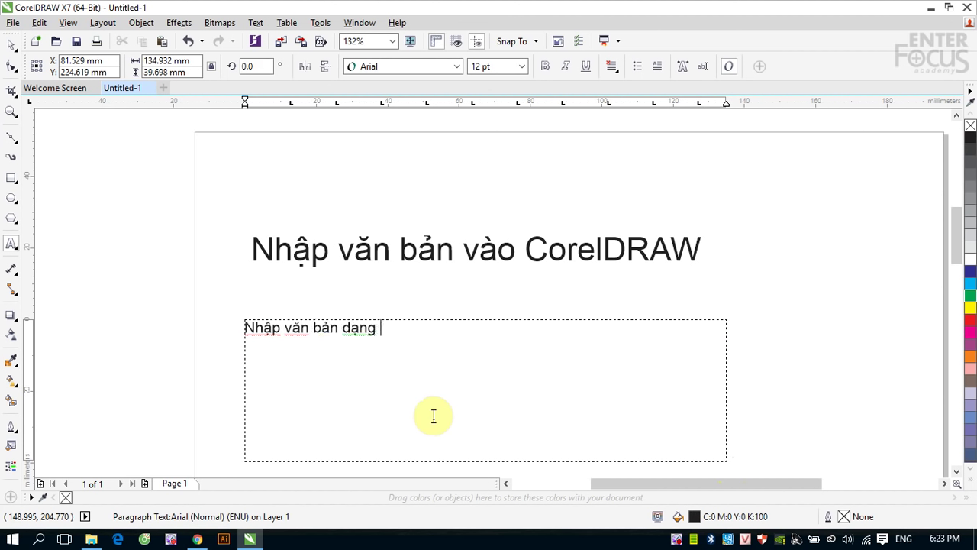
text(Paragrapht )
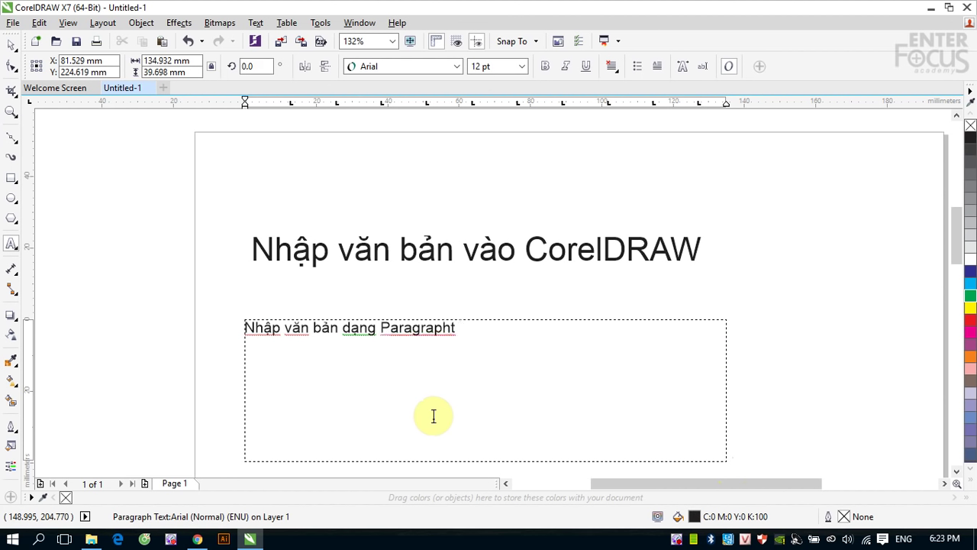
text(vào tài liệu)
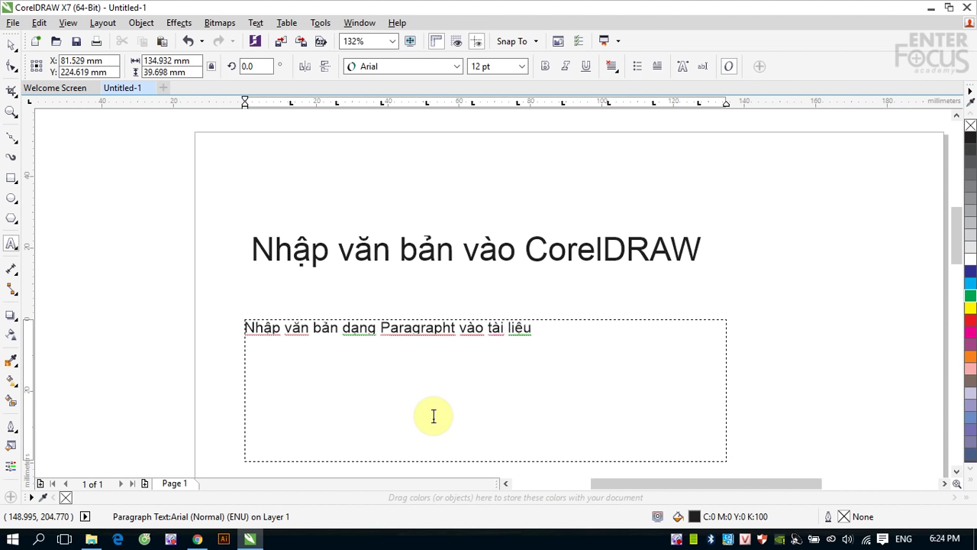
text( CorelDRAW,)
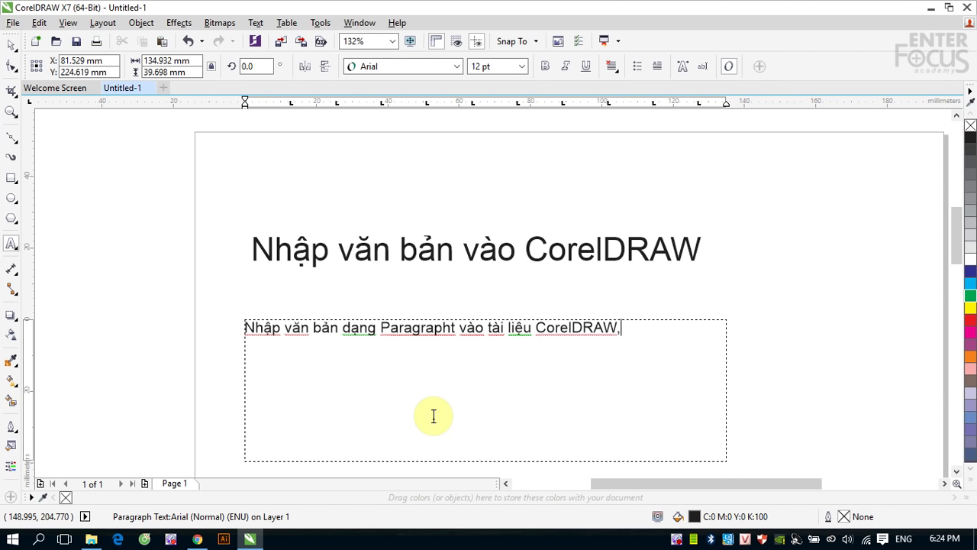
text( nó sẽ tư xuống )
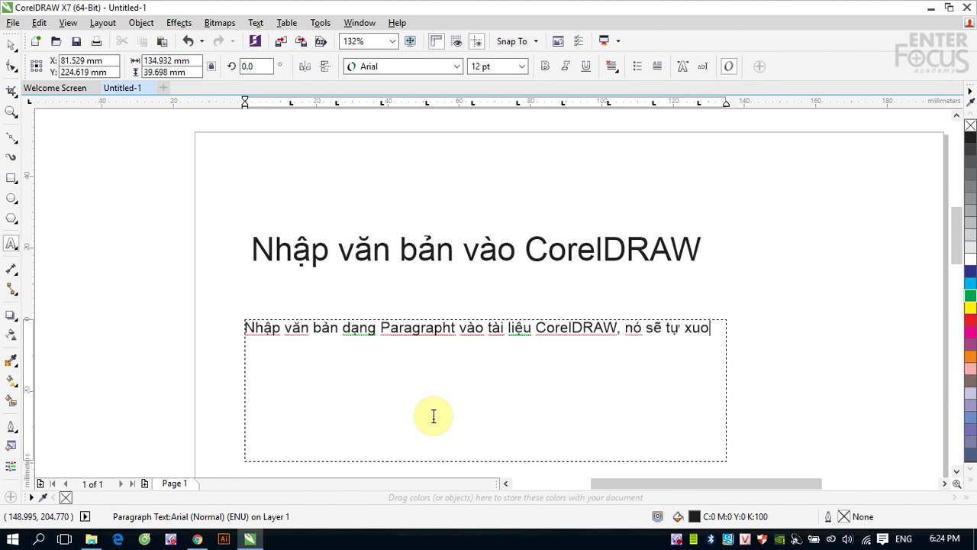
text(dòng kh)
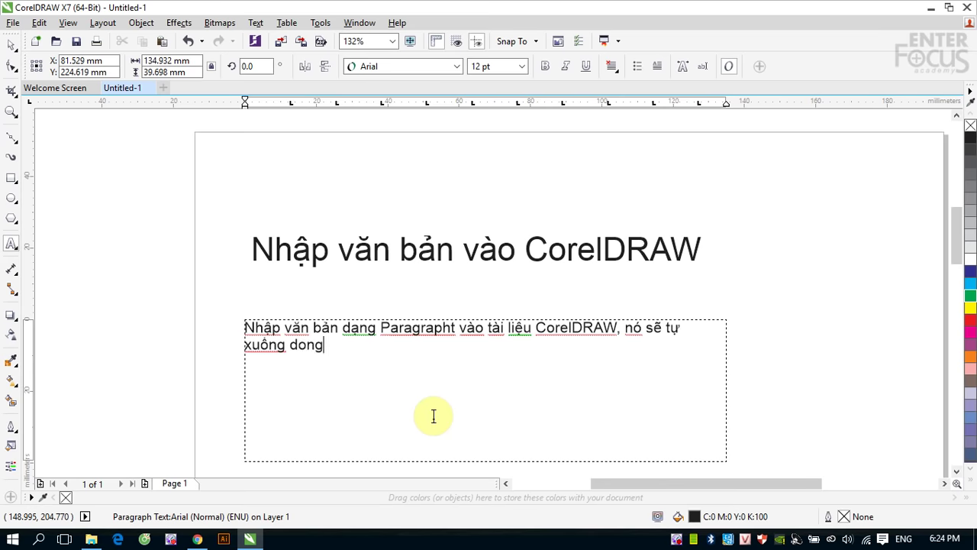
text(i hết k)
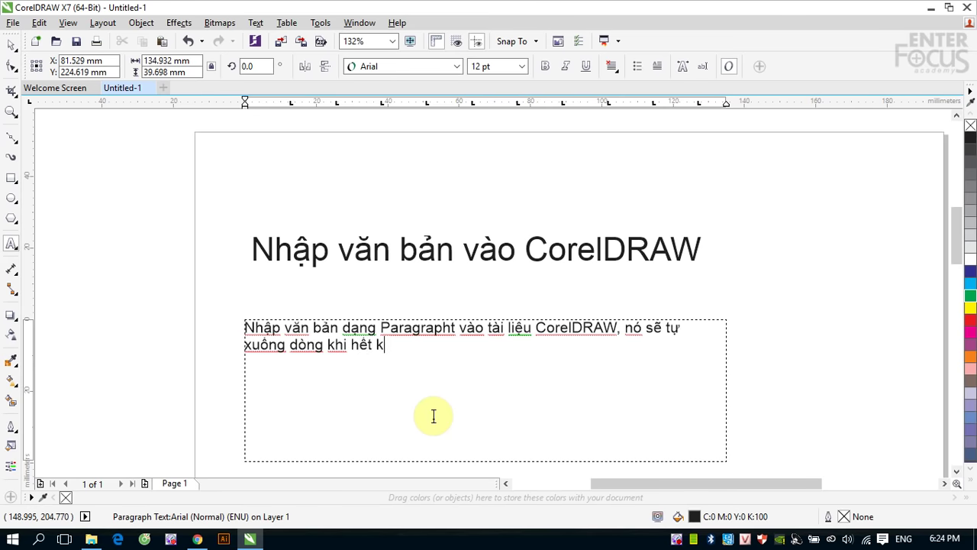
text(ích thước chi)
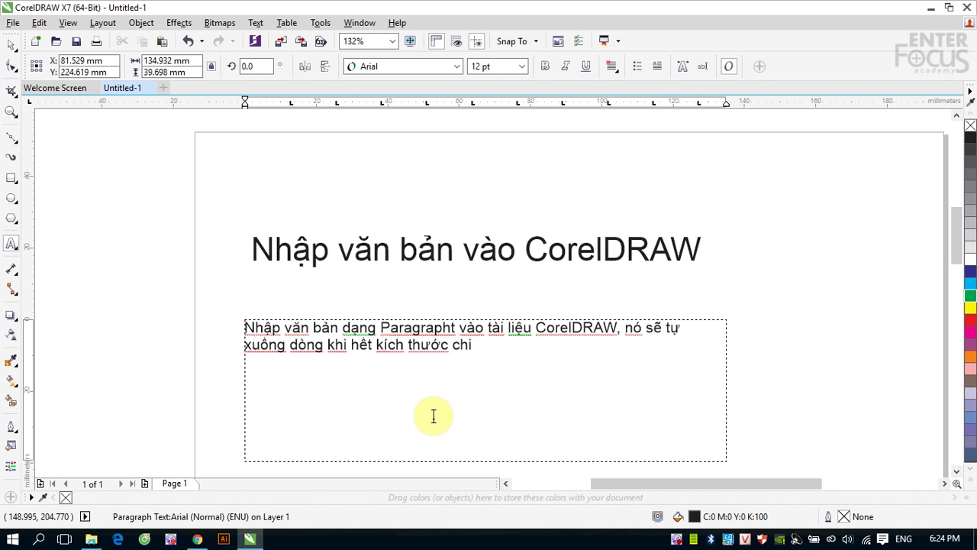
text(u)
key(BackSpace)
text(ều ngang của ho)
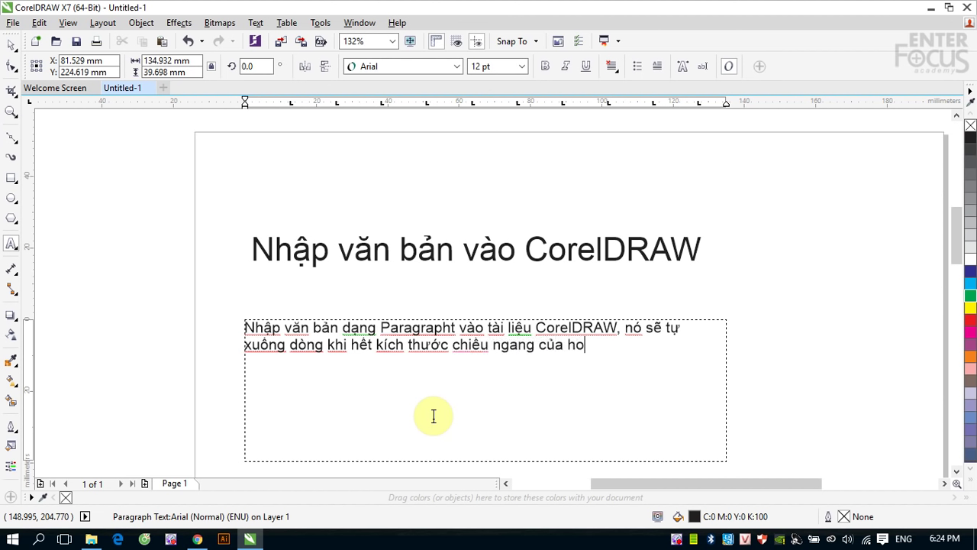
key(BackSpace)
text(ộp)
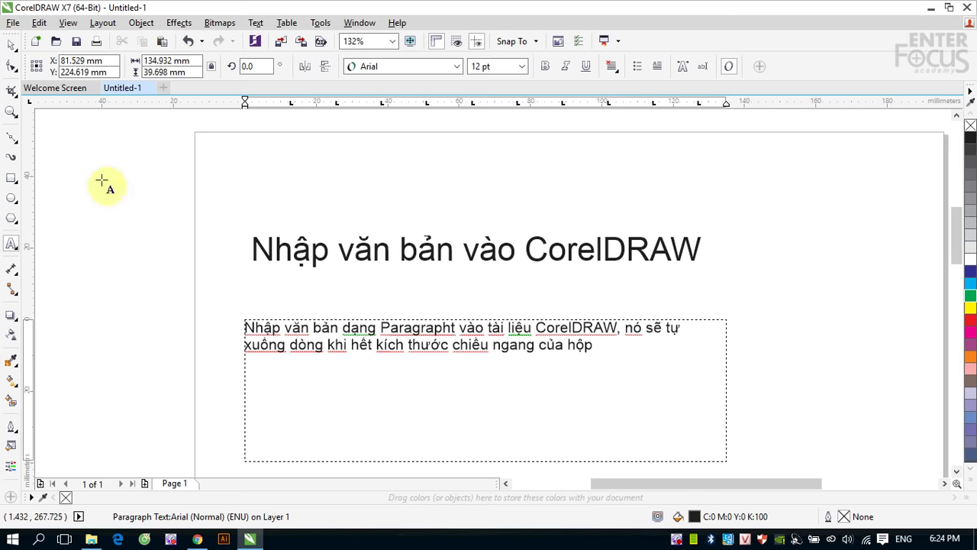
key(Escape)
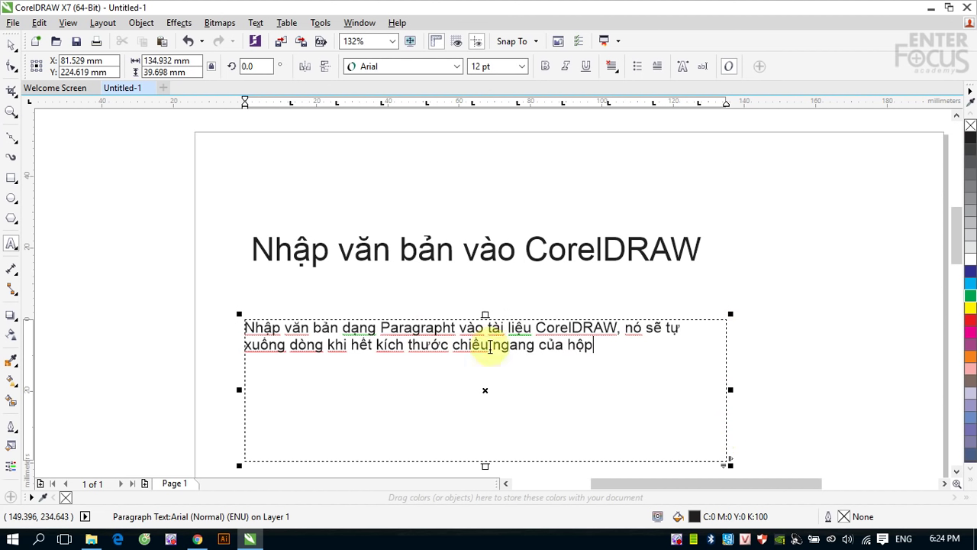
click(11, 46)
click(779, 229)
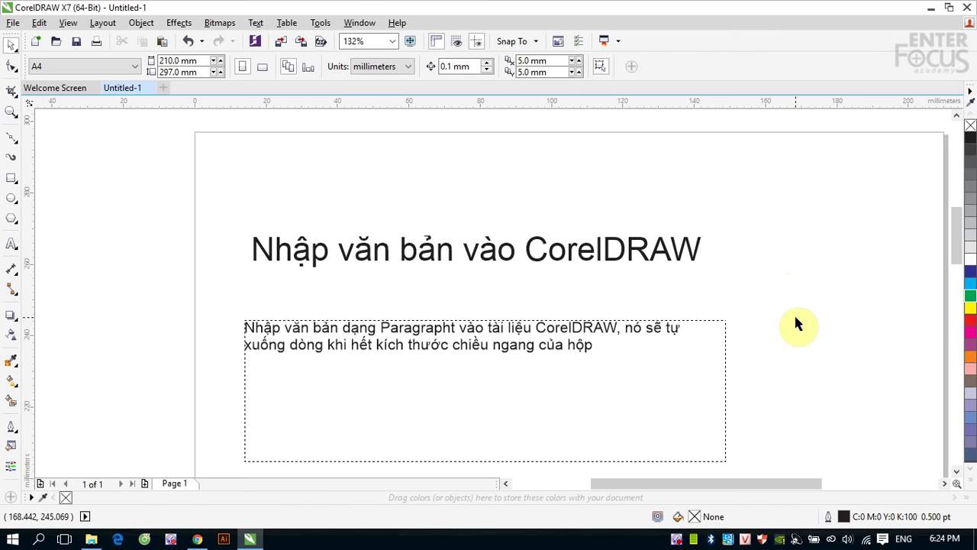
Narrow the paragraph text frame from its right side to about 103 mm wide, keeping its height.
click(613, 328)
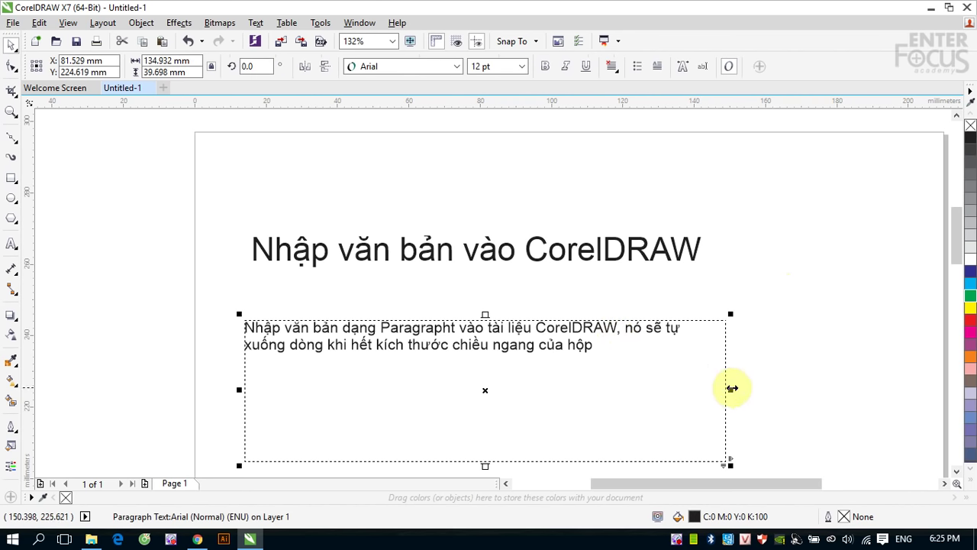
drag(728, 389, 617, 390)
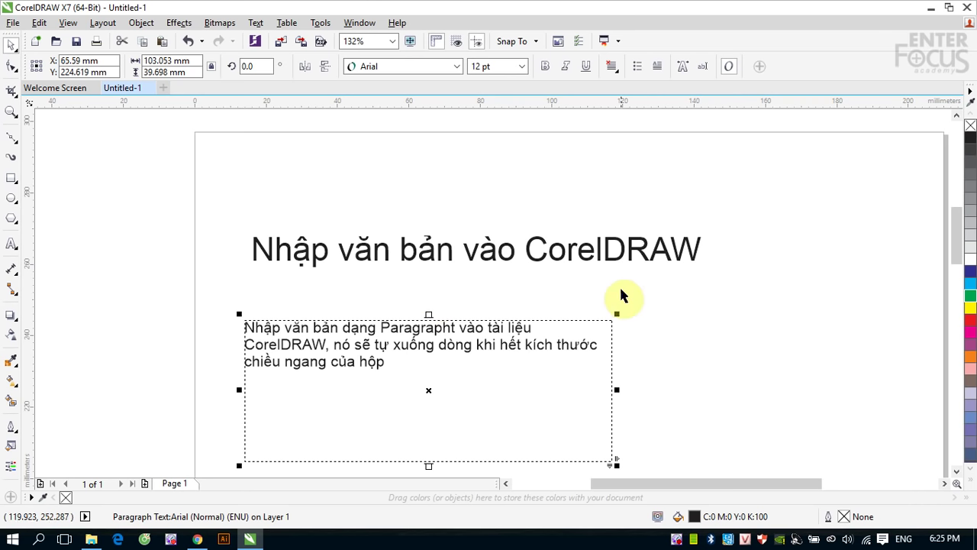
click(600, 259)
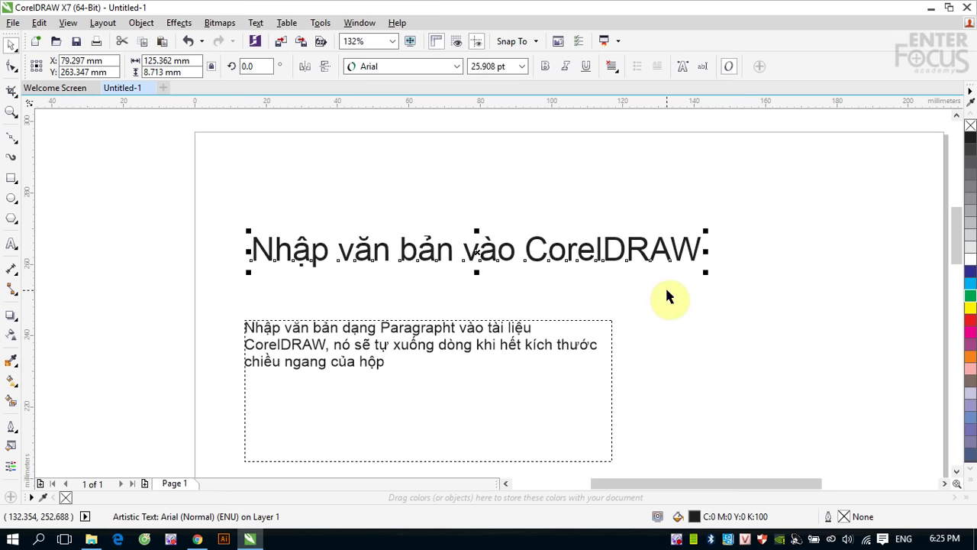
click(537, 348)
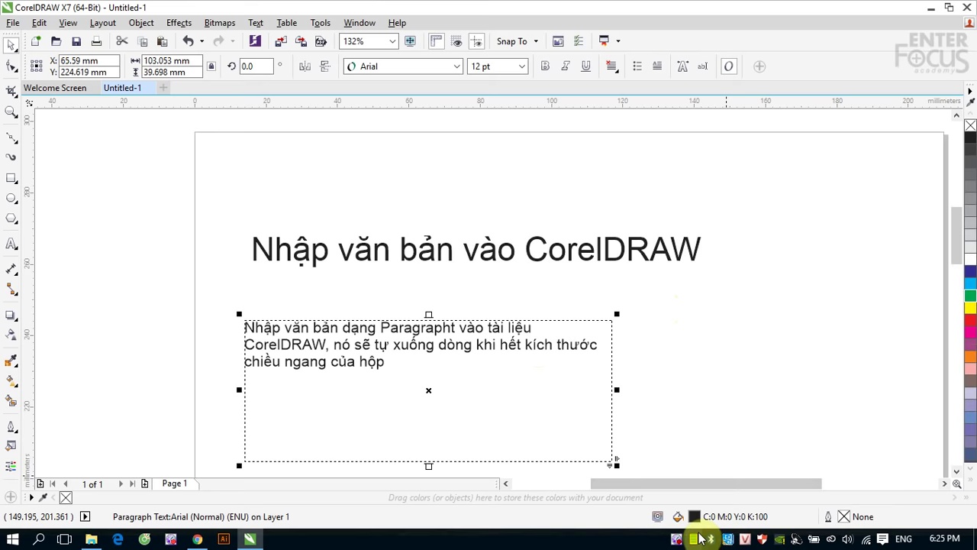
right_click(676, 539)
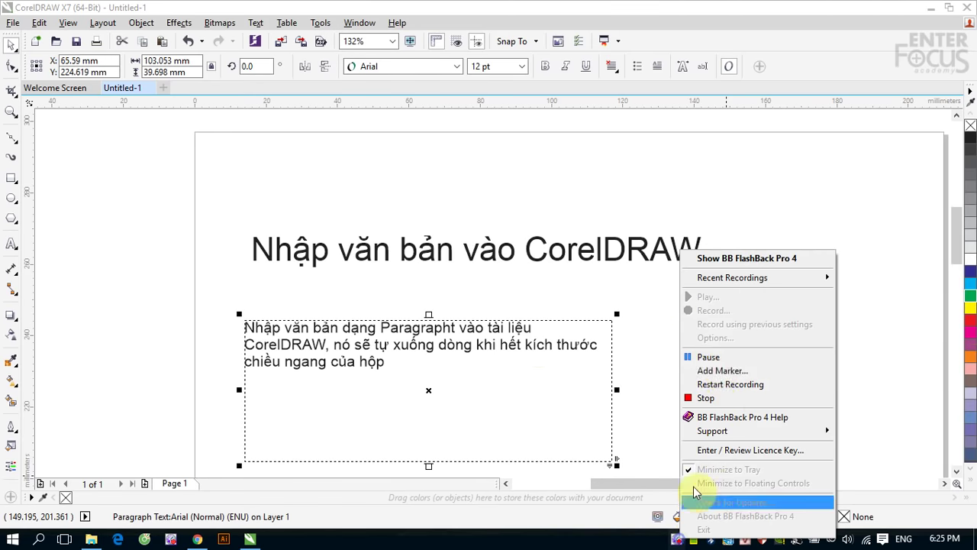
click(714, 357)
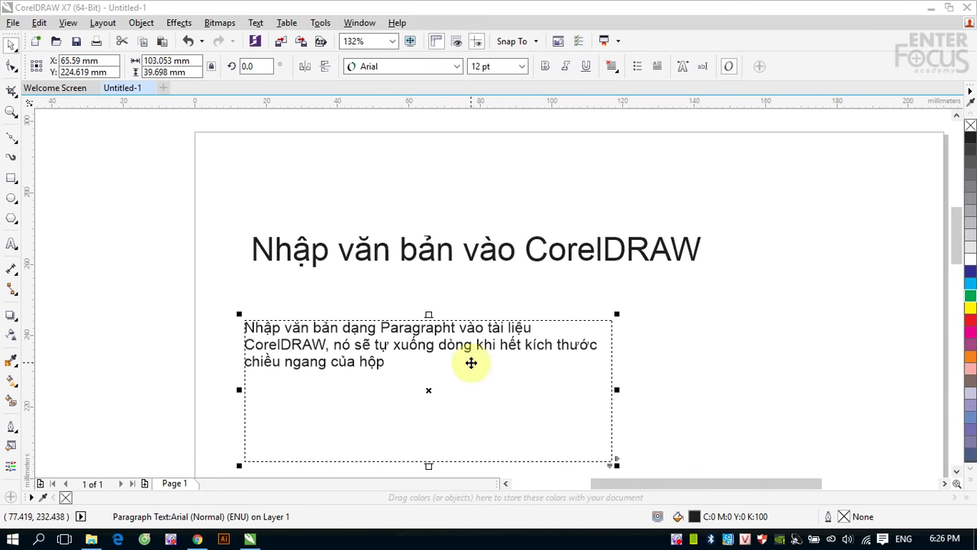
Fill the title text "Nhập văn bản vào CorelDRAW" with red.
click(579, 260)
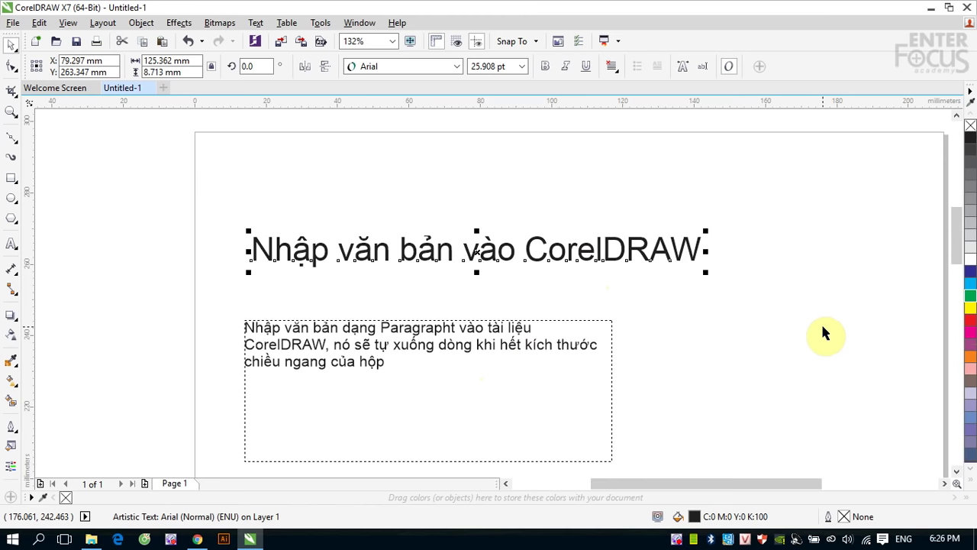
click(971, 320)
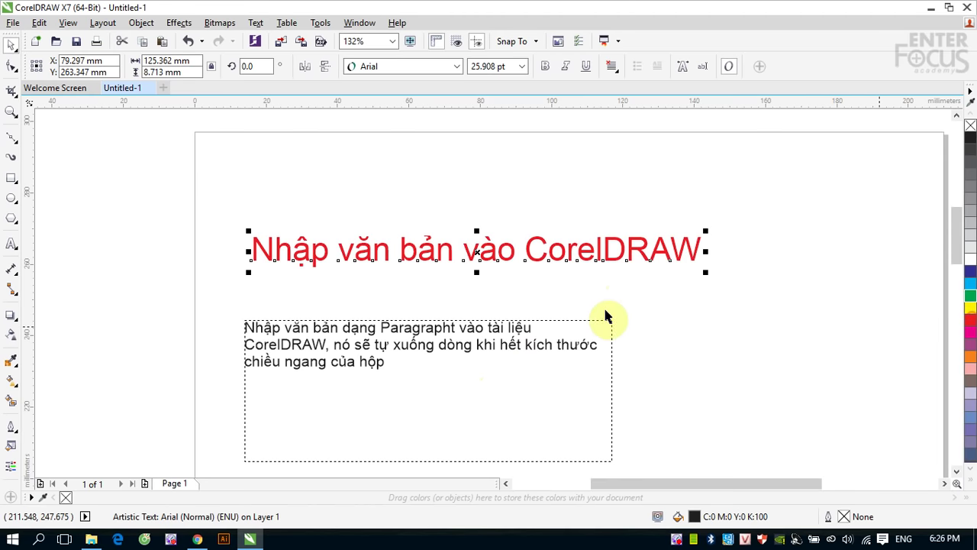
Fill both the paragraph text and the title with green, trying red on the paragraph first.
click(491, 348)
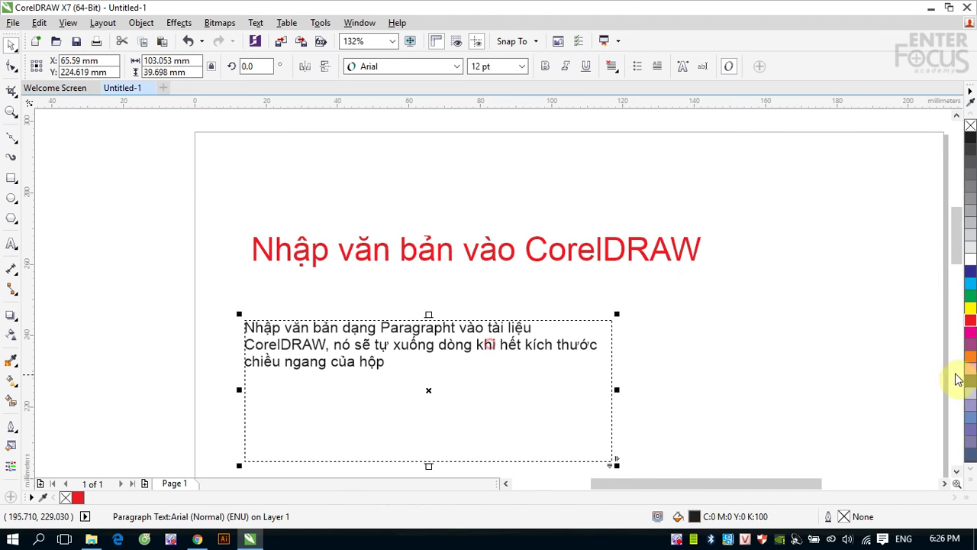
click(970, 319)
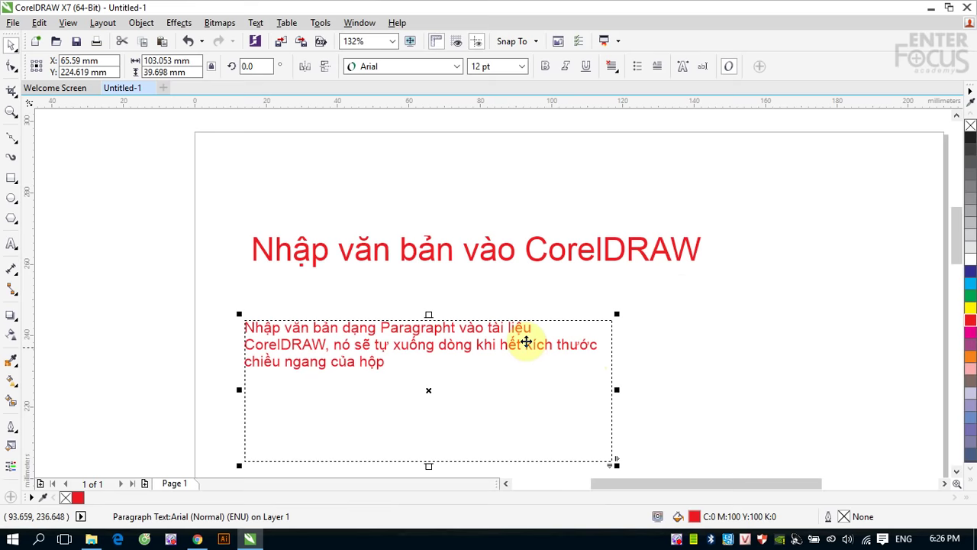
click(974, 298)
click(678, 263)
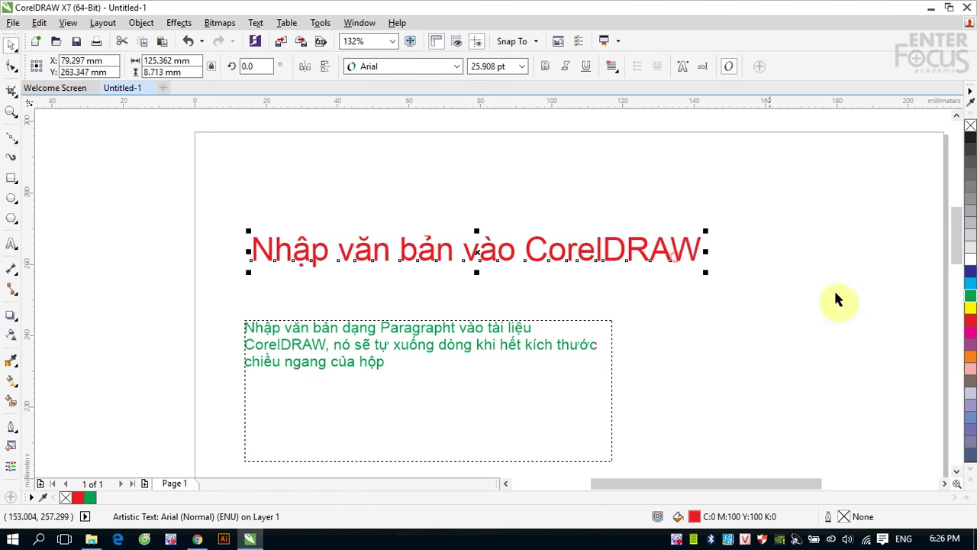
click(969, 297)
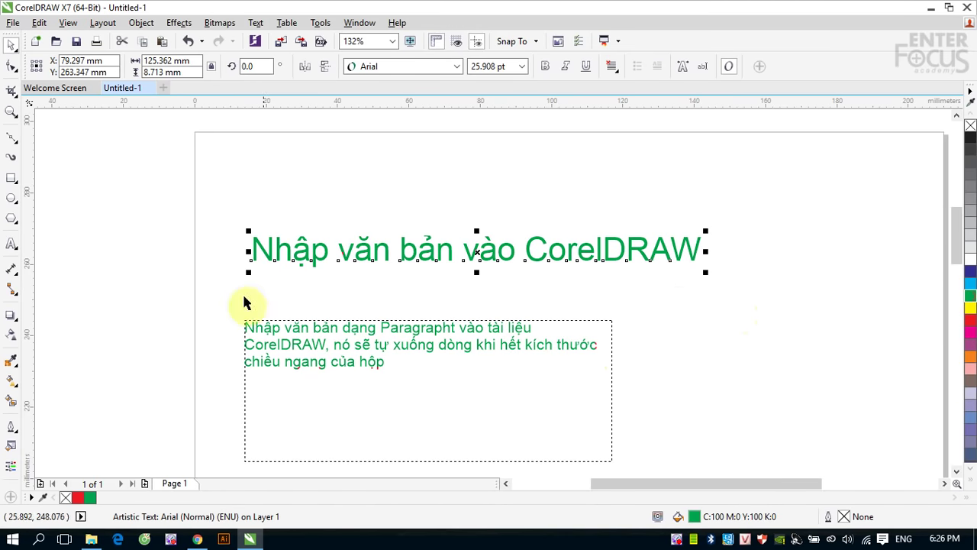
Give the title text a linear fountain fill that runs from green to dark red.
click(11, 448)
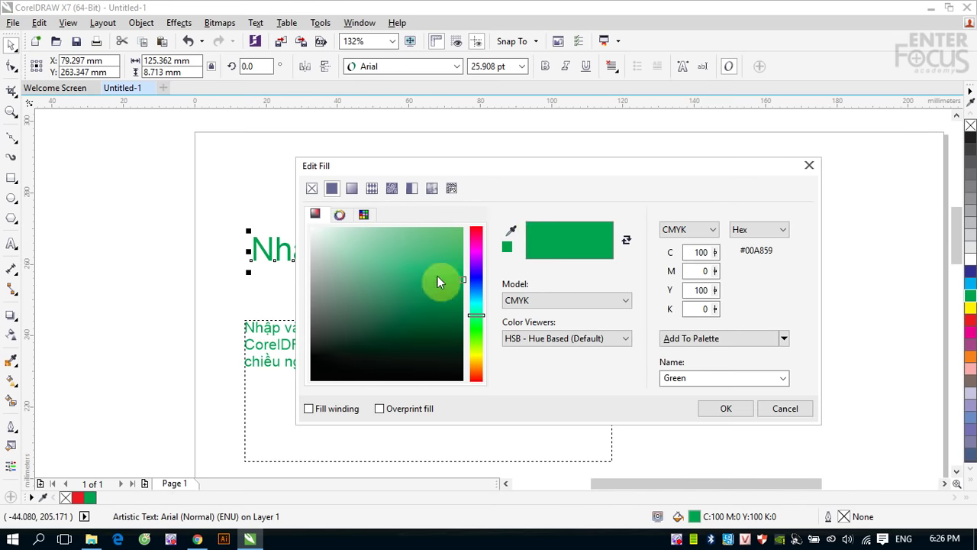
drag(528, 174, 656, 168)
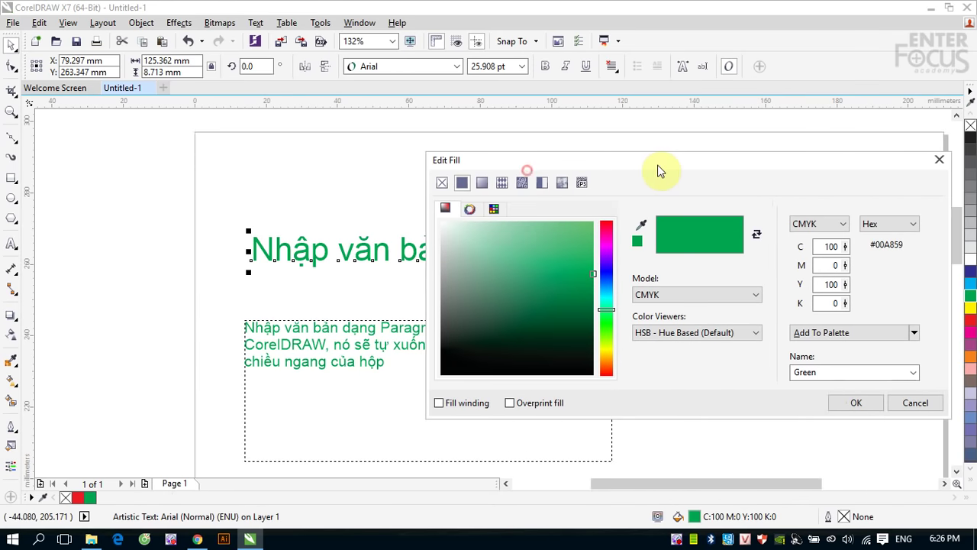
click(480, 183)
drag(611, 170, 569, 305)
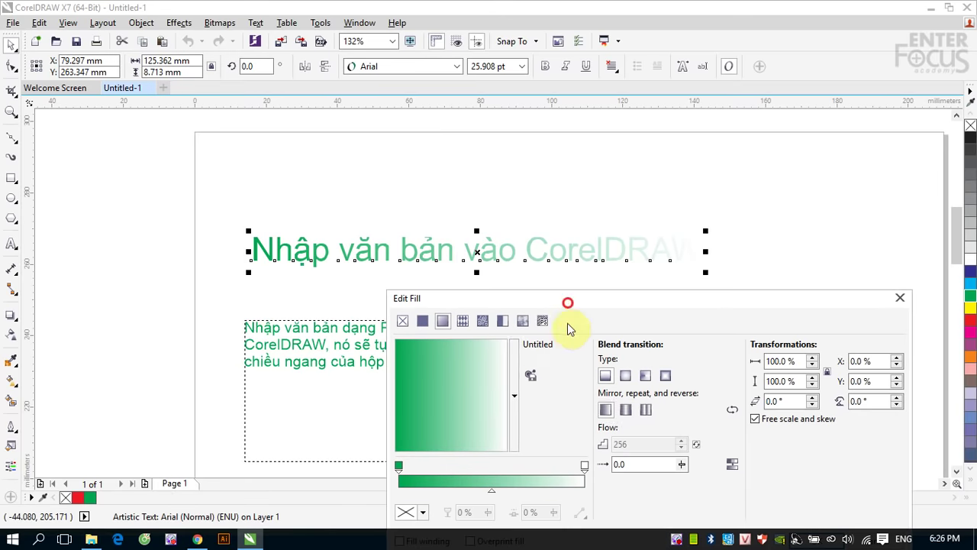
click(583, 465)
click(423, 512)
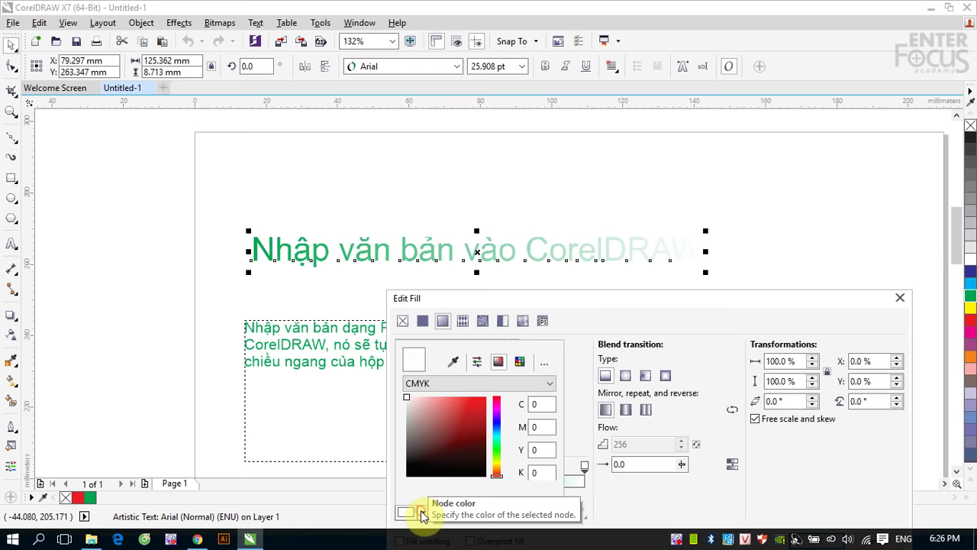
click(474, 416)
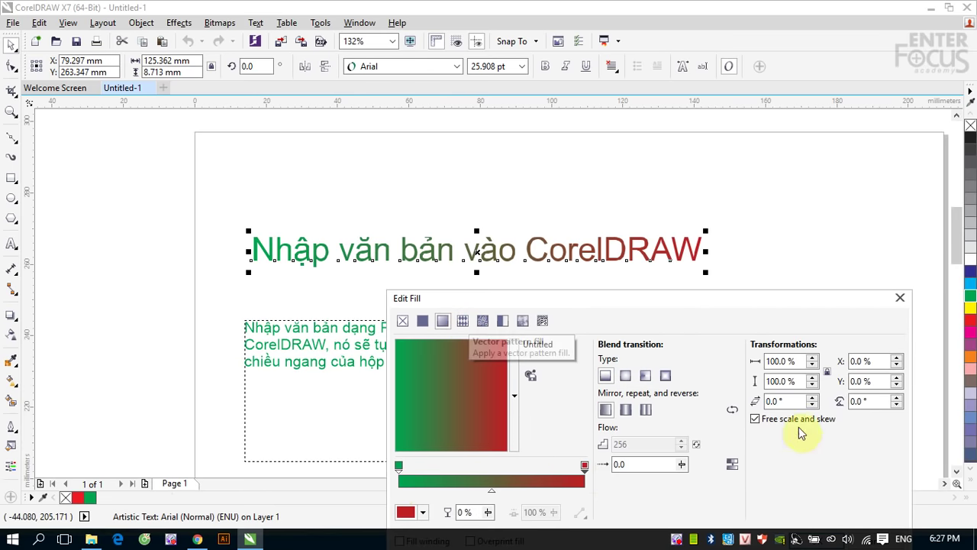
drag(689, 302, 664, 254)
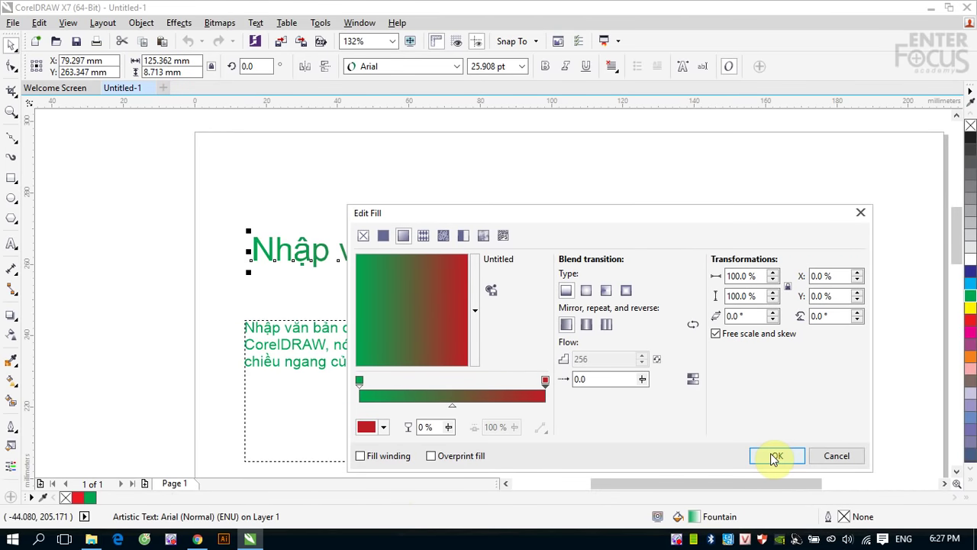
Try vector, bitmap and two-color pattern fills on the title and apply the Aerial clouds texture fill.
click(424, 236)
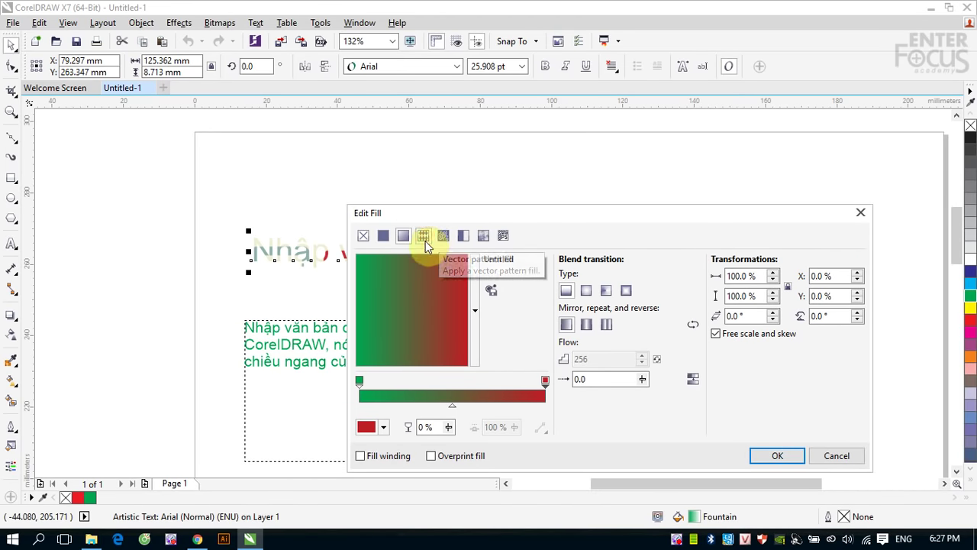
drag(564, 220, 565, 306)
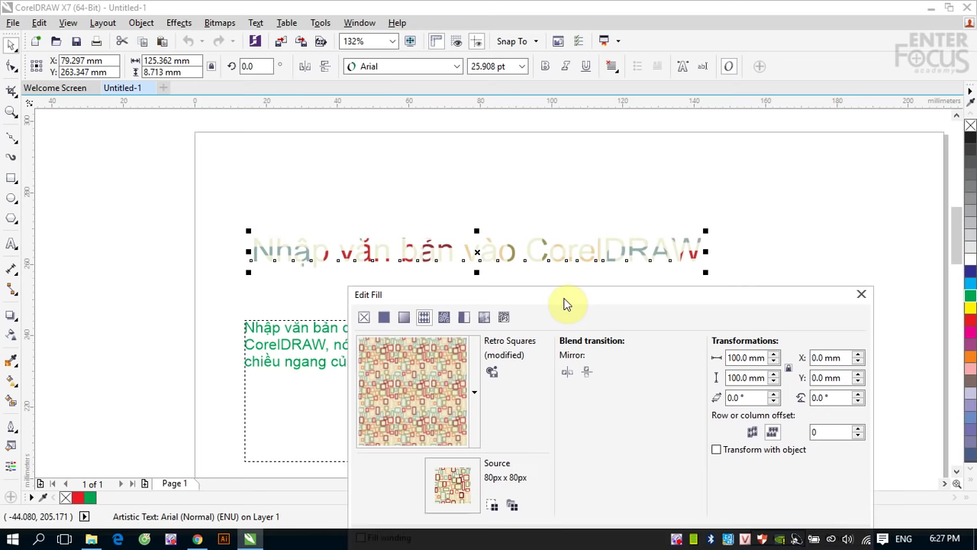
click(444, 320)
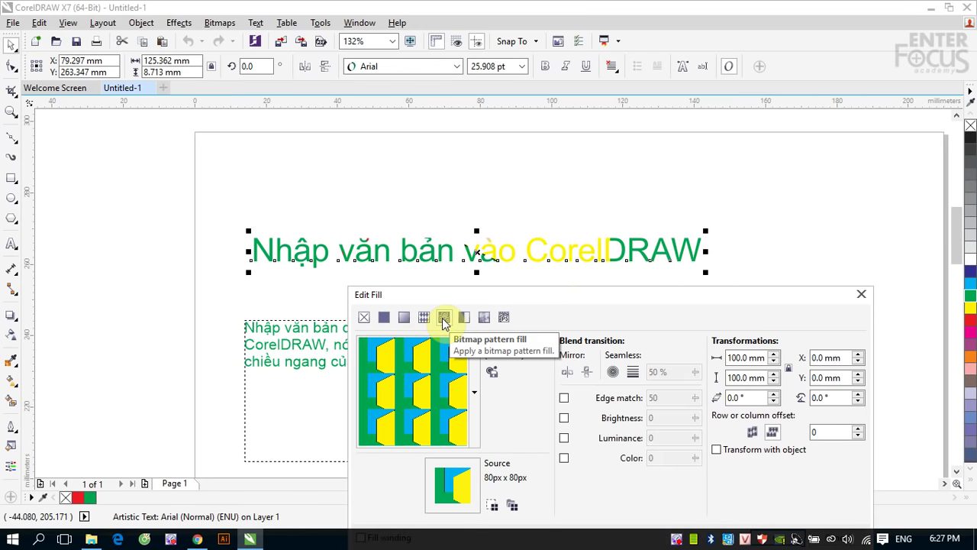
click(465, 318)
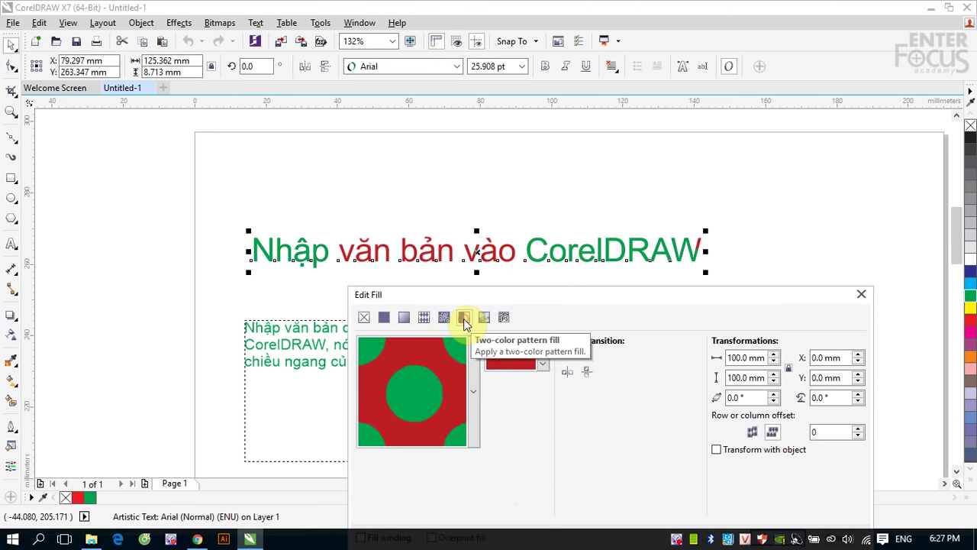
click(484, 317)
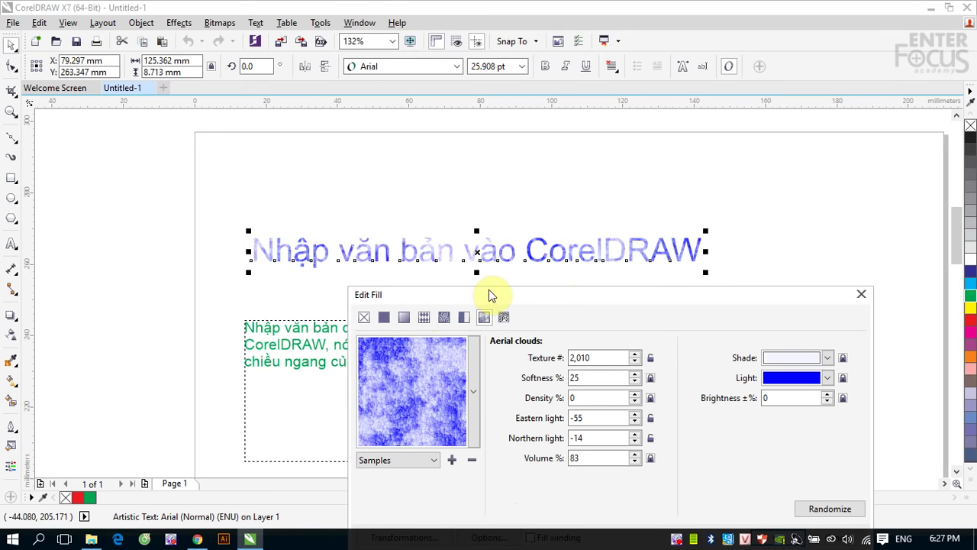
click(721, 296)
drag(720, 296, 711, 224)
click(752, 461)
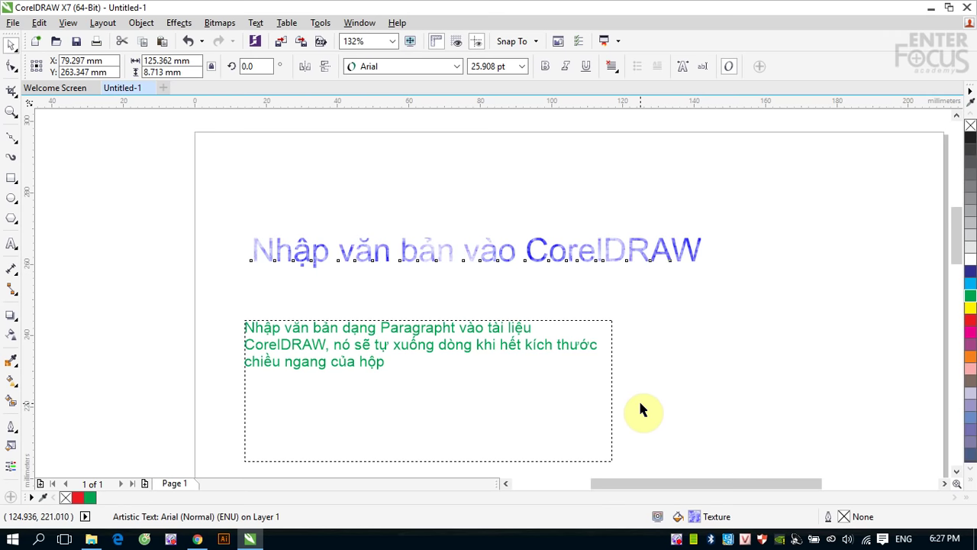
Try a bitmap pattern fill on the paragraph text and apply a vector pattern fill instead.
click(483, 348)
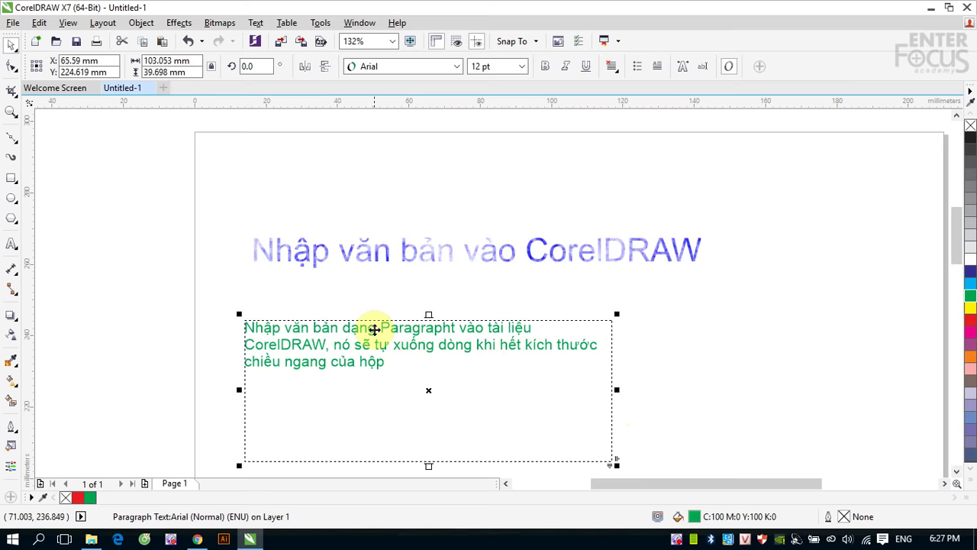
click(10, 445)
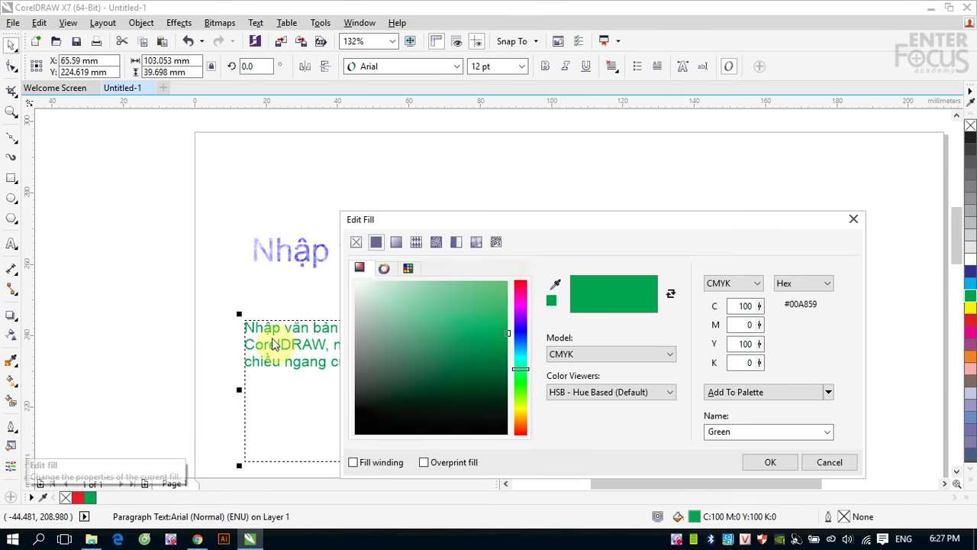
click(436, 242)
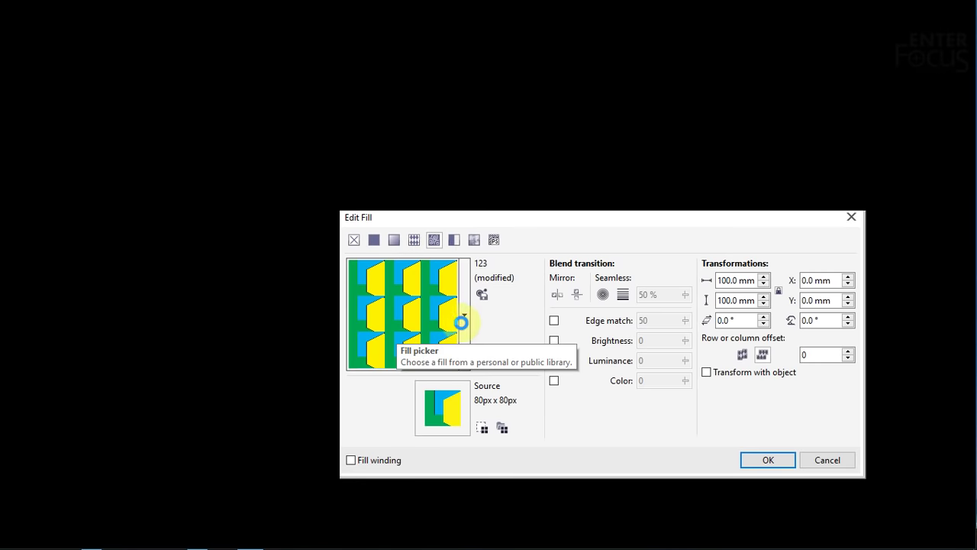
click(463, 321)
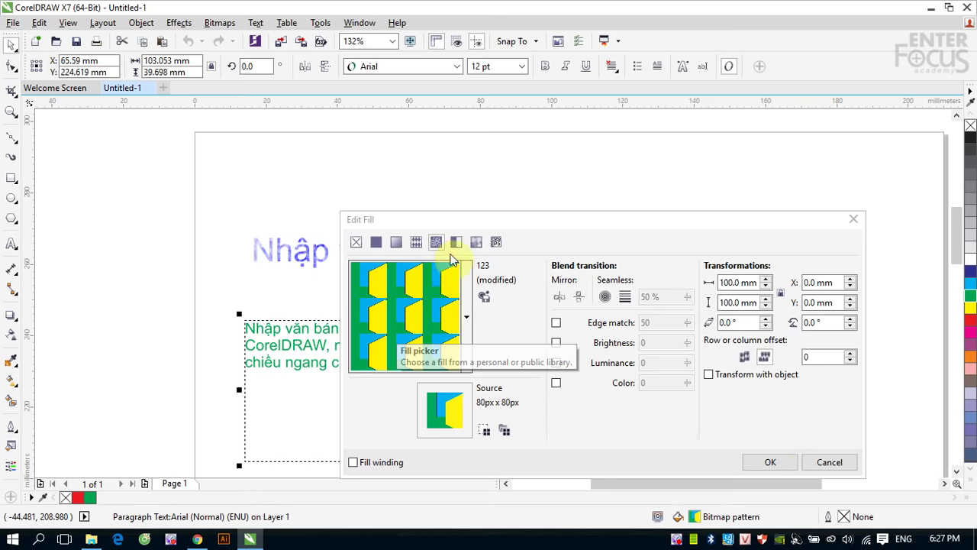
click(416, 242)
click(769, 463)
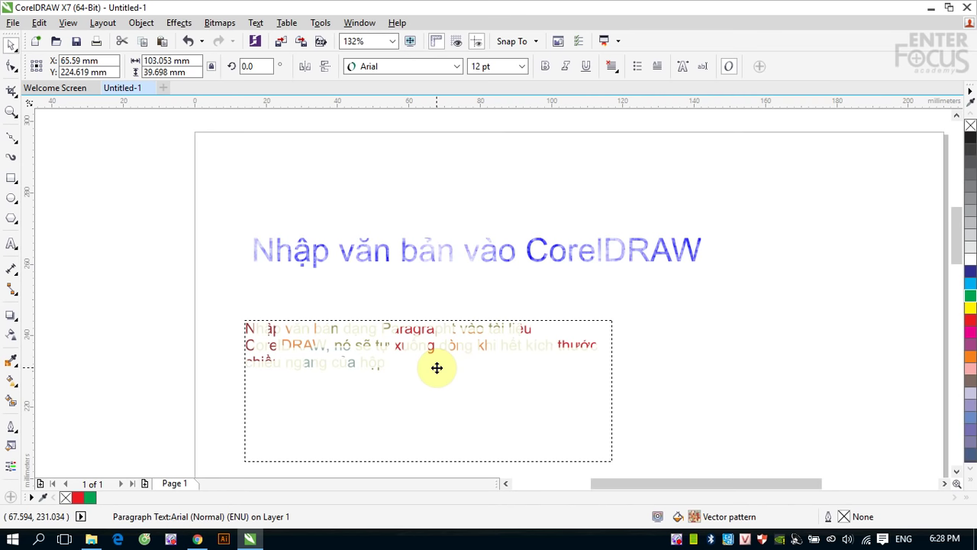
Fill the paragraph text with solid green and the title text with solid cyan.
click(970, 296)
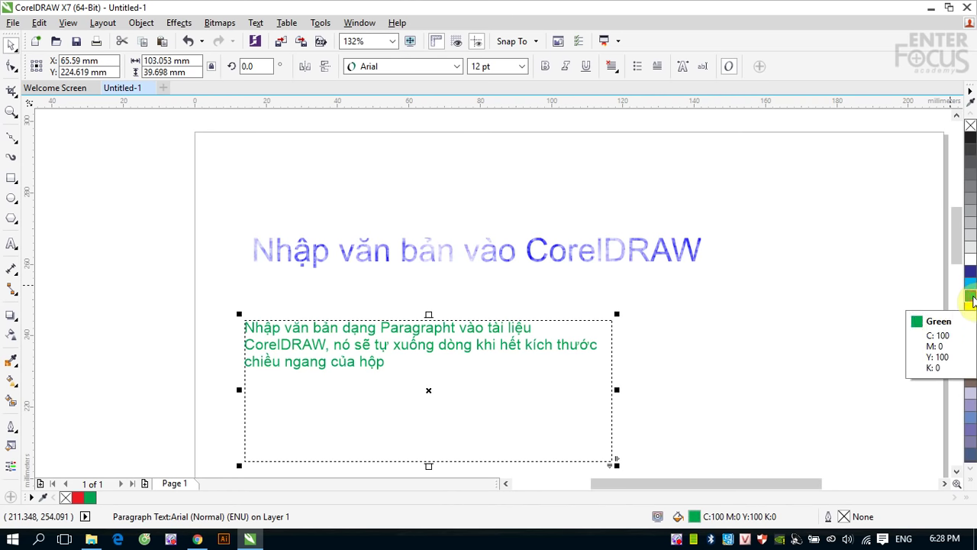
click(430, 256)
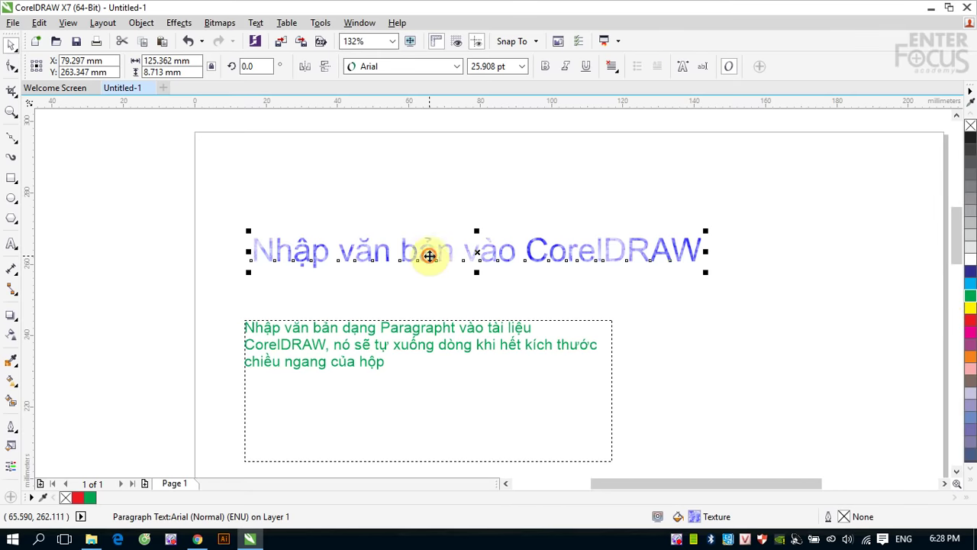
click(971, 282)
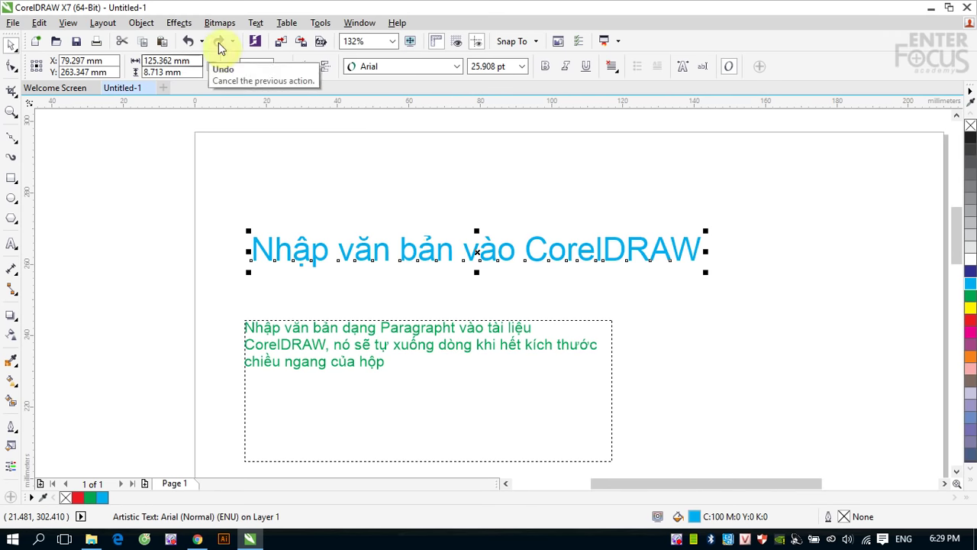
Convert the title to paragraph text and back to artistic text.
click(256, 23)
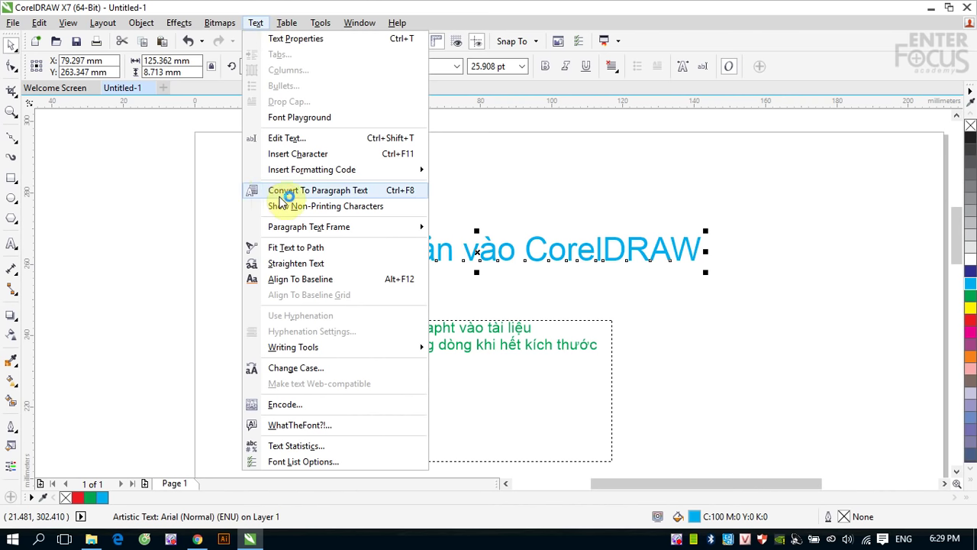
click(324, 197)
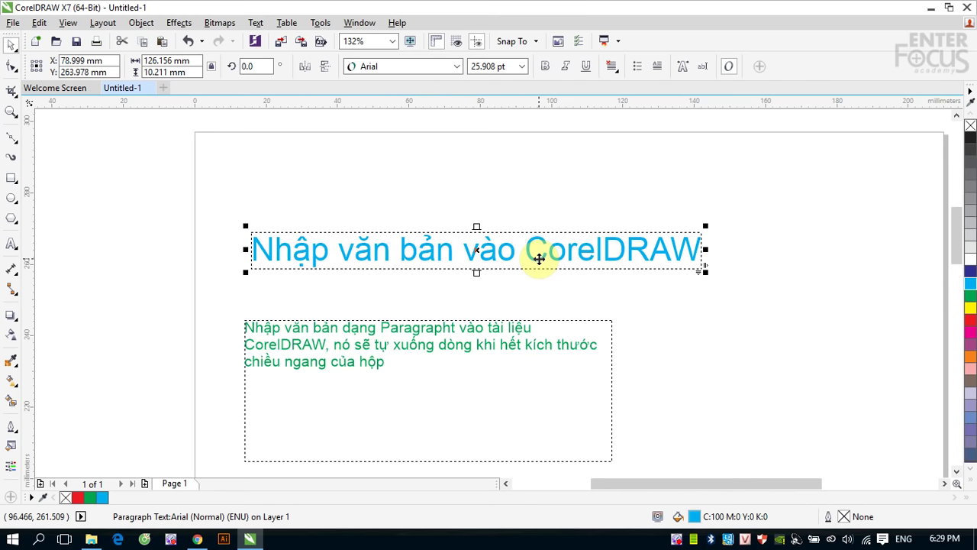
click(258, 23)
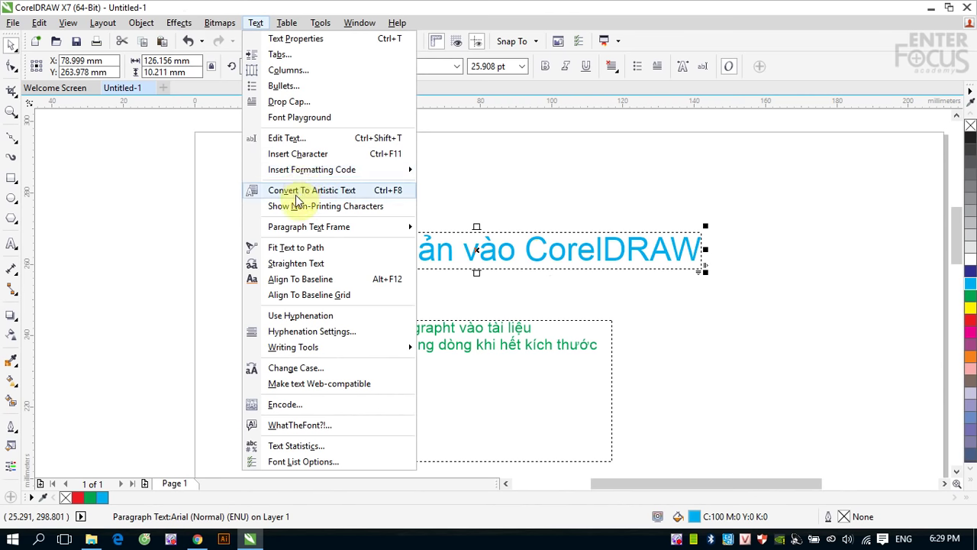
click(296, 191)
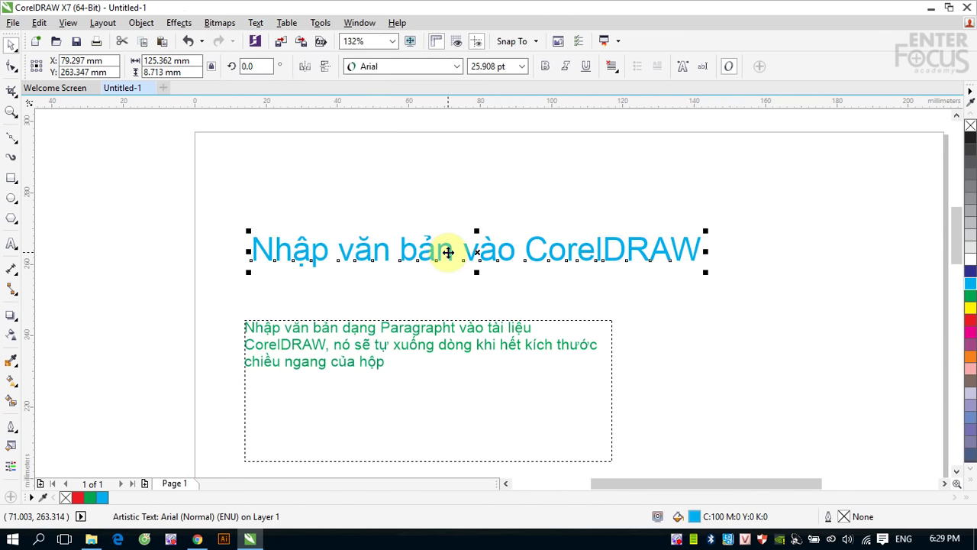
Narrow the paragraph text frame to about 26 mm wide and place it centrally below the title.
click(611, 357)
drag(618, 389, 787, 226)
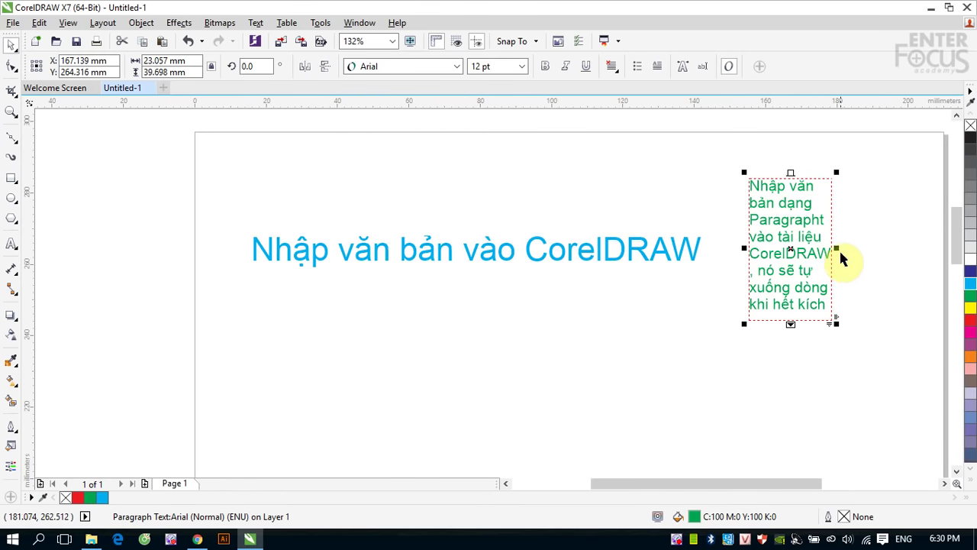
mouse_move(837, 248)
mouse_down()
mouse_move(893, 266)
mouse_move(875, 247)
mouse_move(843, 247)
mouse_up()
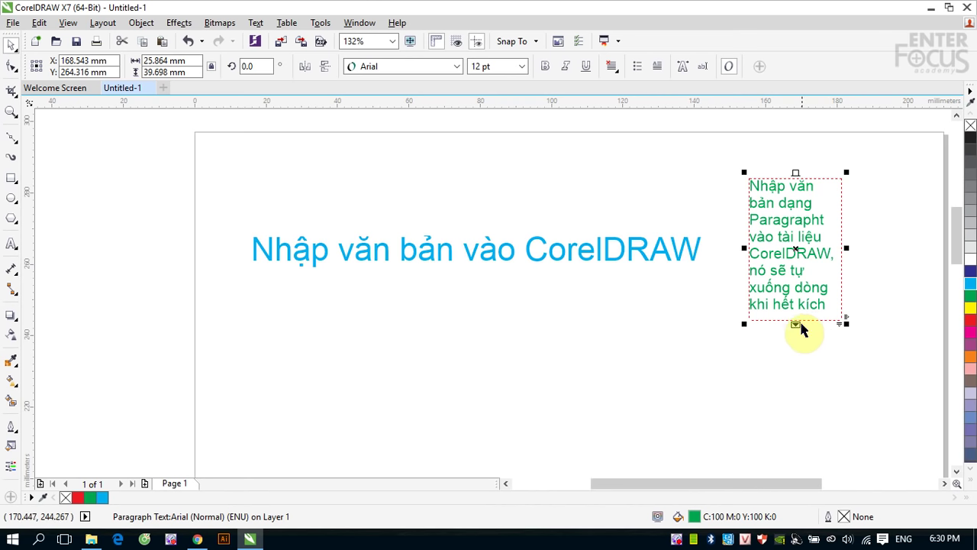
drag(802, 254, 489, 371)
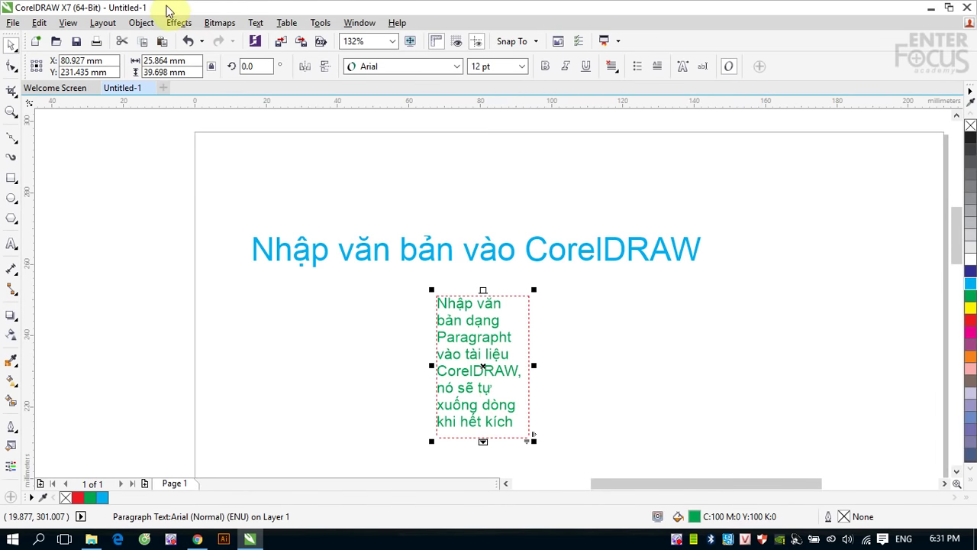
Widen the paragraph text frame to about 39 mm so all its text fits, and convert it to artistic text.
click(253, 23)
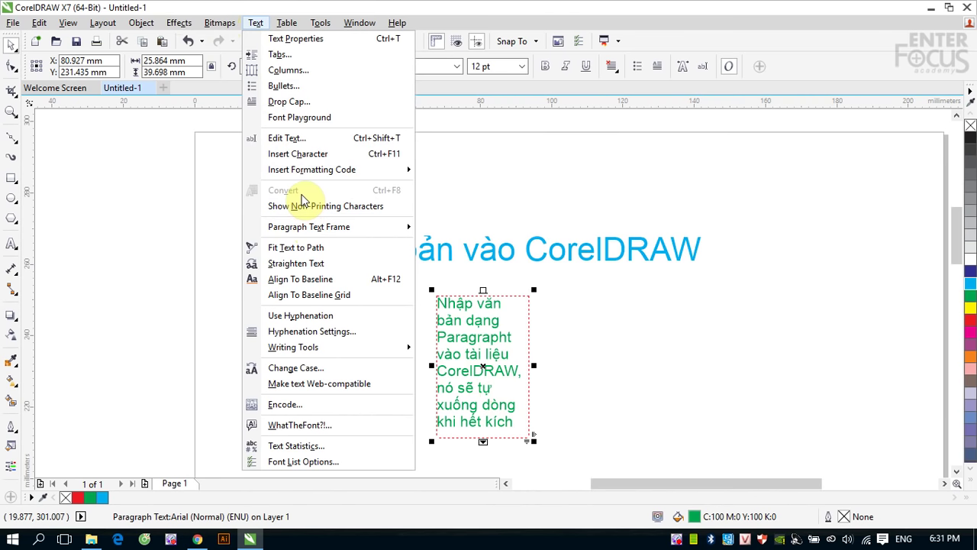
click(707, 334)
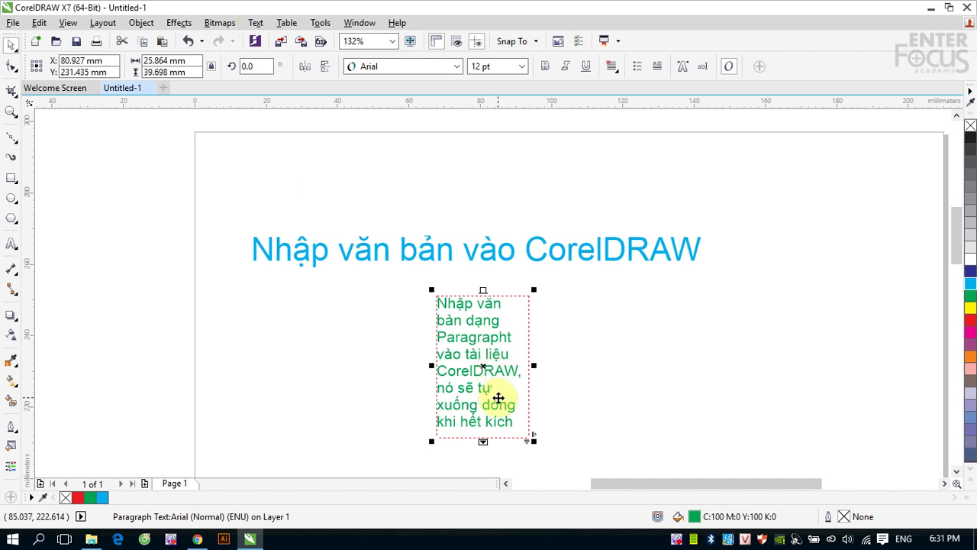
drag(534, 365, 582, 369)
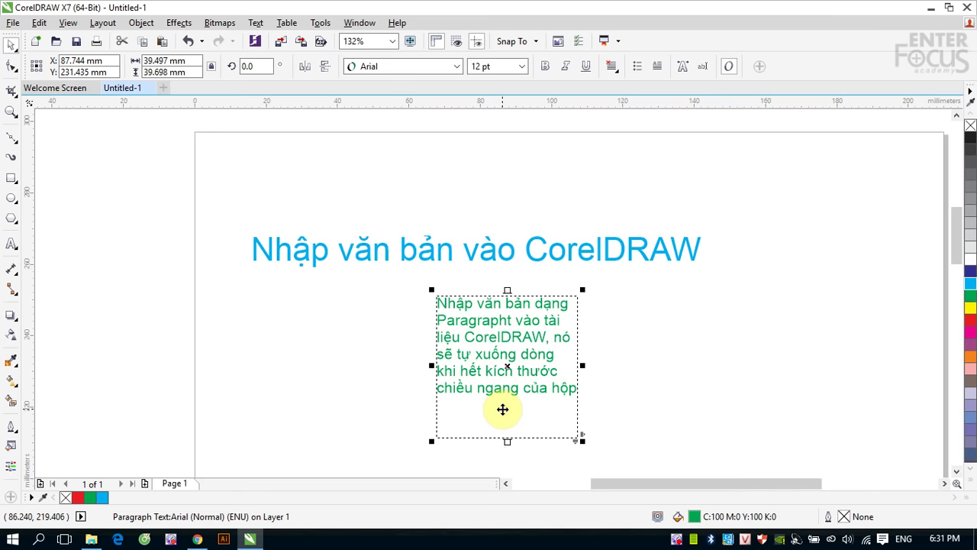
click(256, 22)
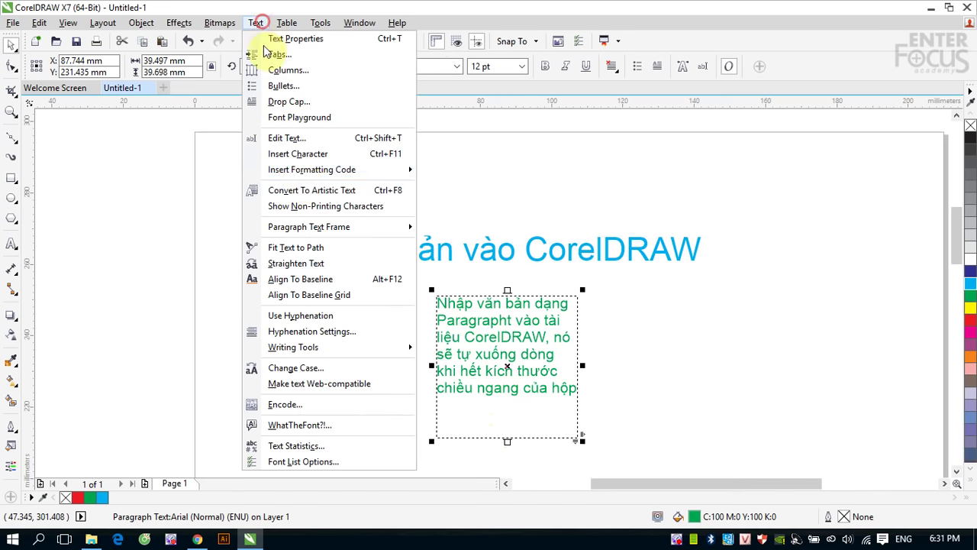
click(316, 192)
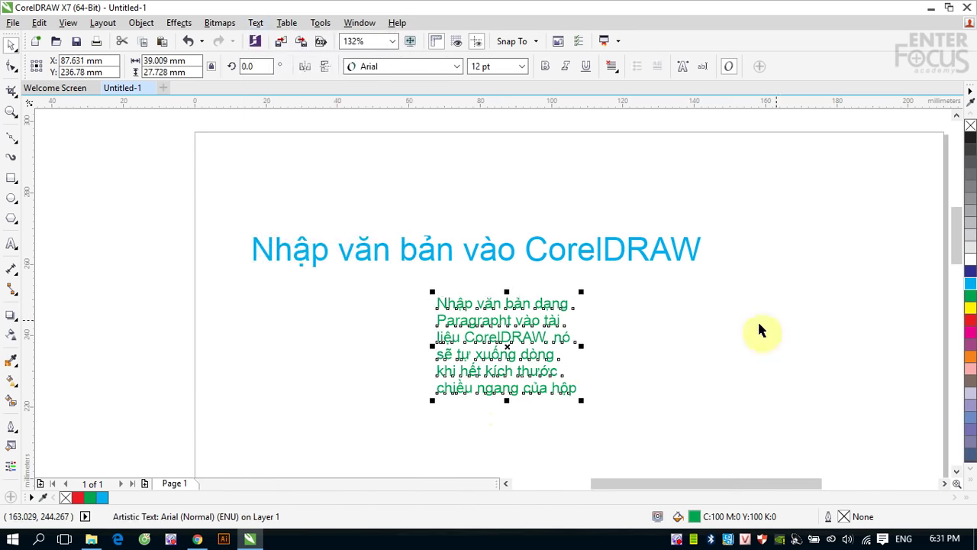
click(746, 338)
click(530, 342)
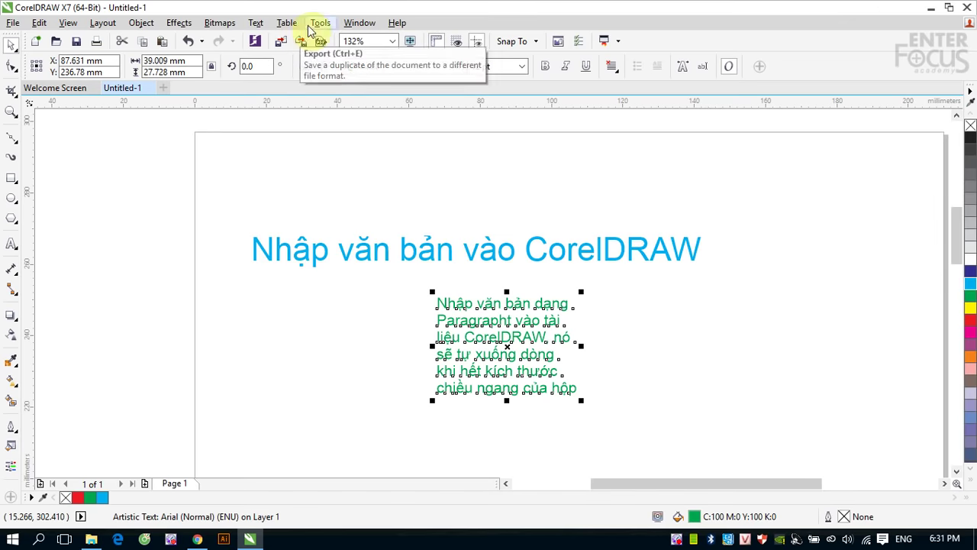
Convert the green text back to paragraph text and narrow its frame to about 21 mm.
click(256, 22)
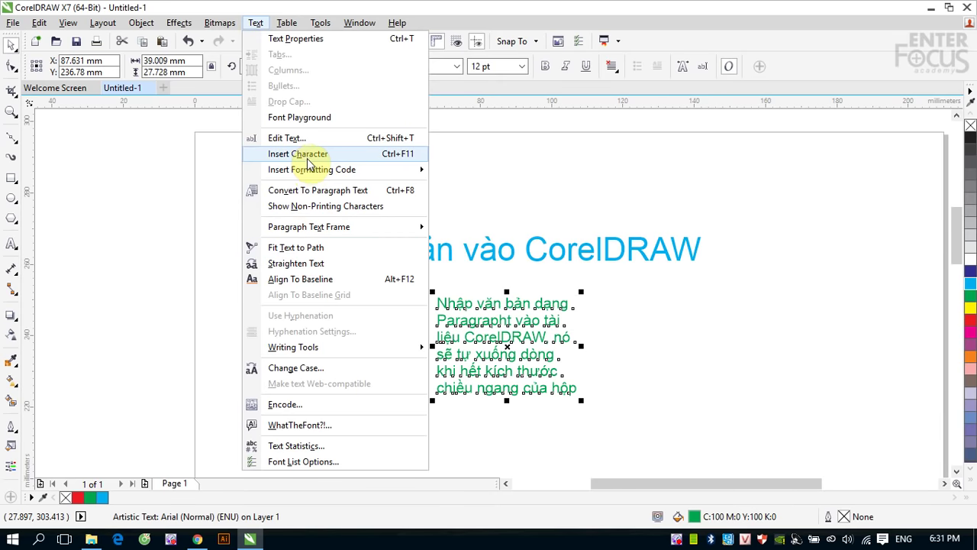
click(312, 190)
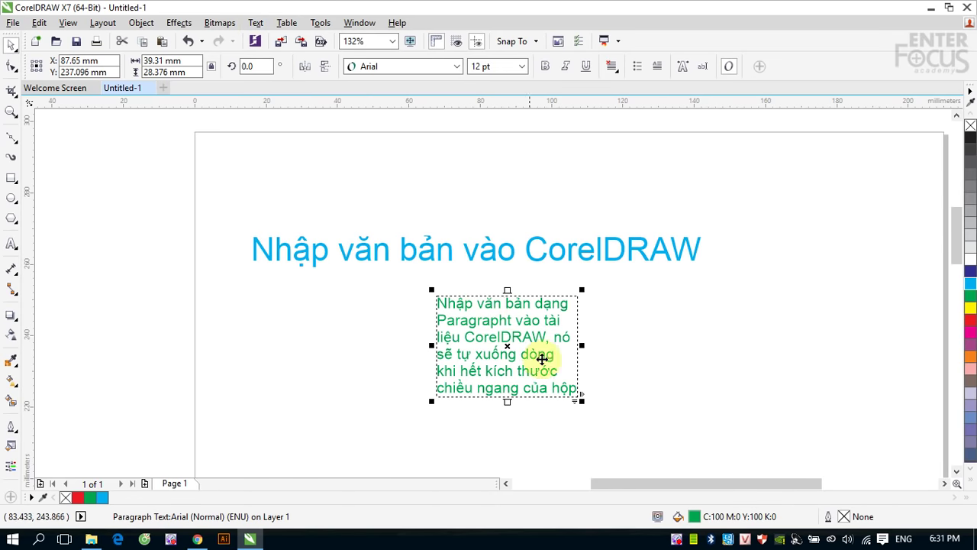
drag(582, 345, 517, 345)
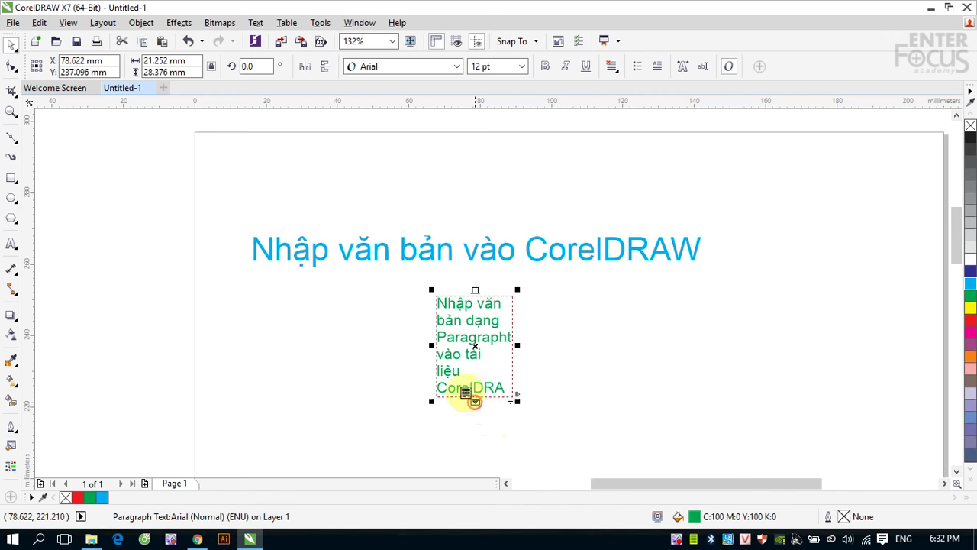
Flow the overflowing green text into a new linked frame about 27 mm high, drawn to the right of the first frame.
click(556, 312)
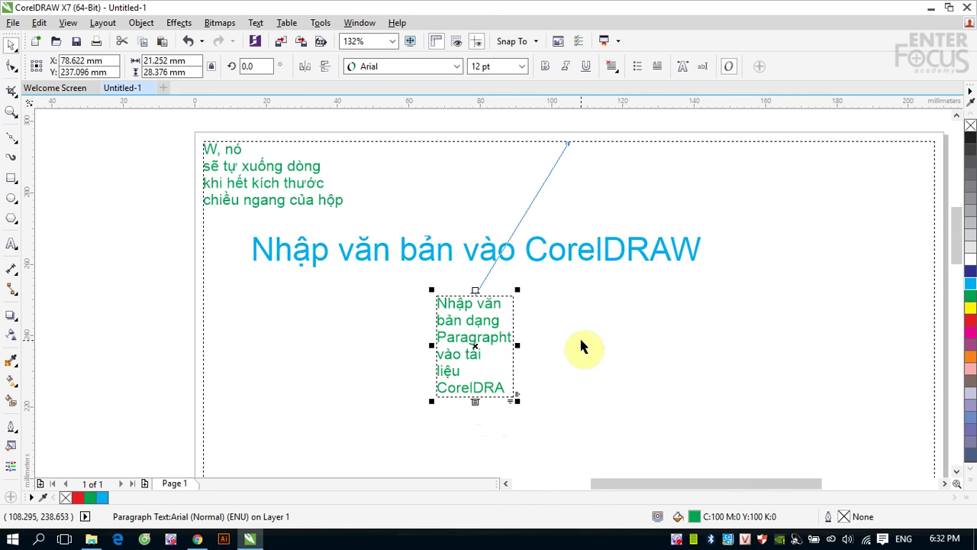
key(ctrl+z)
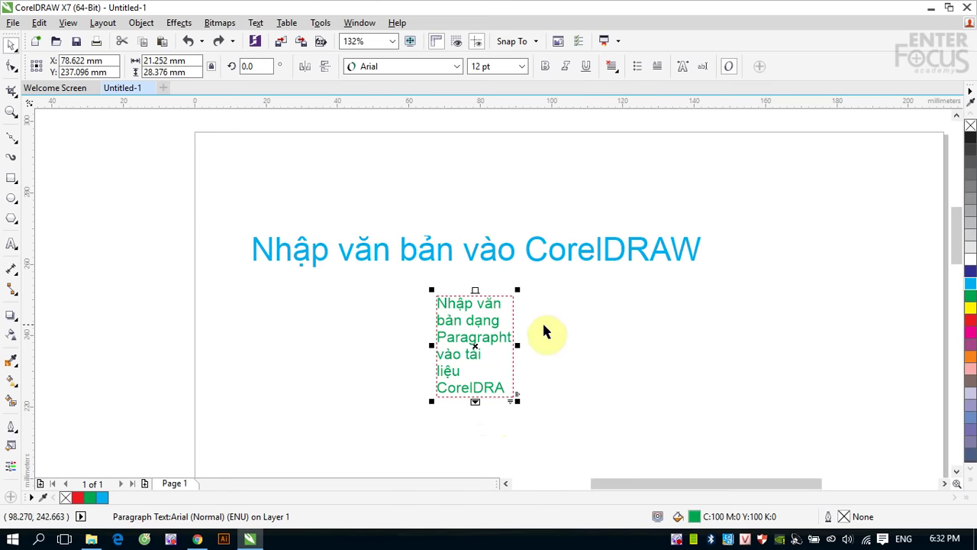
click(474, 403)
drag(549, 312, 611, 398)
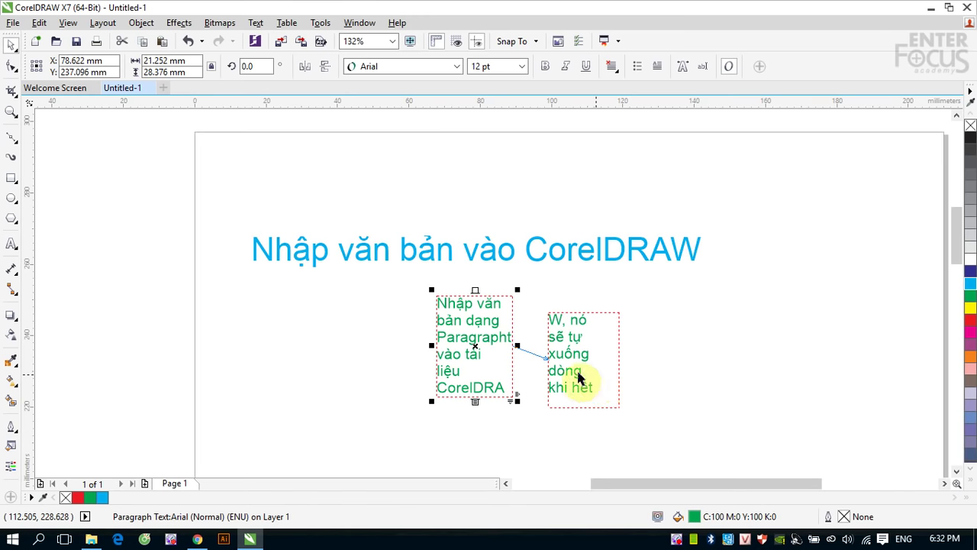
Shorten the first text frame to about 14 mm high and widen the linked frame to about 37 mm.
drag(475, 290, 476, 342)
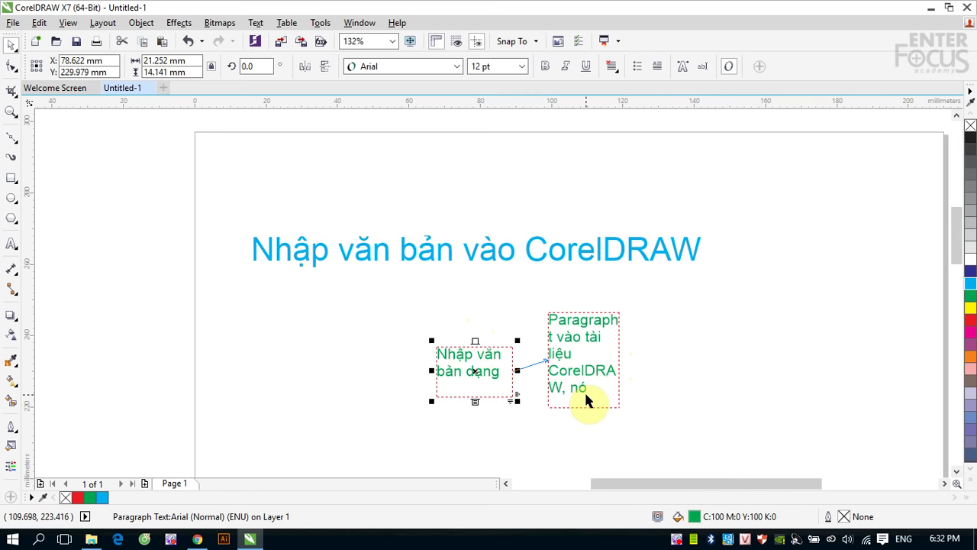
click(620, 371)
drag(623, 359, 682, 367)
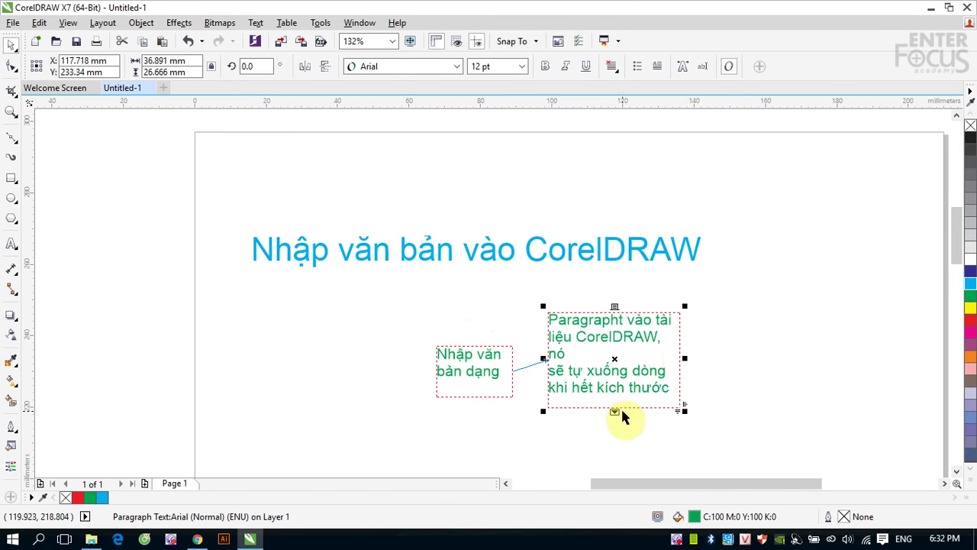
Widen the first text frame leftward to about 61 mm and adjust its height to about 19 mm.
click(455, 372)
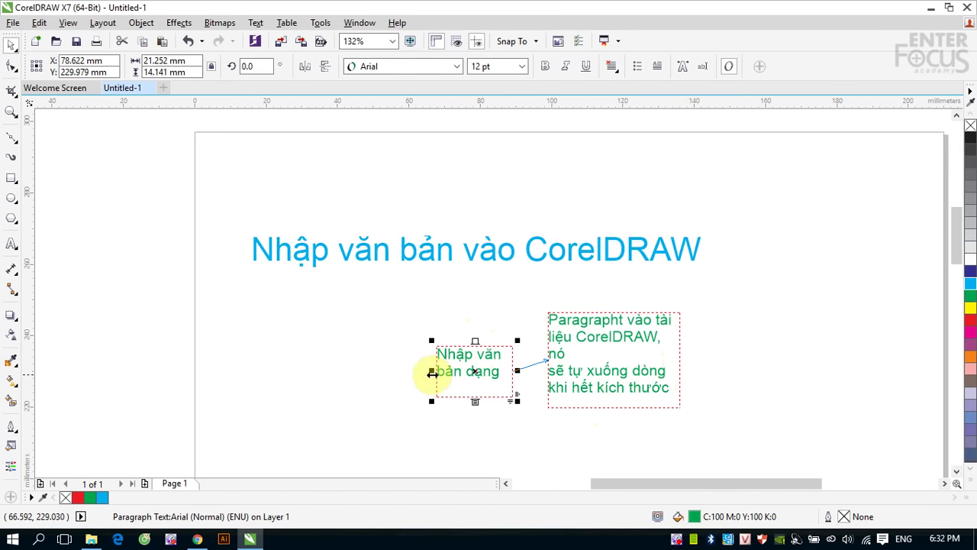
drag(429, 371, 291, 373)
drag(405, 341, 408, 288)
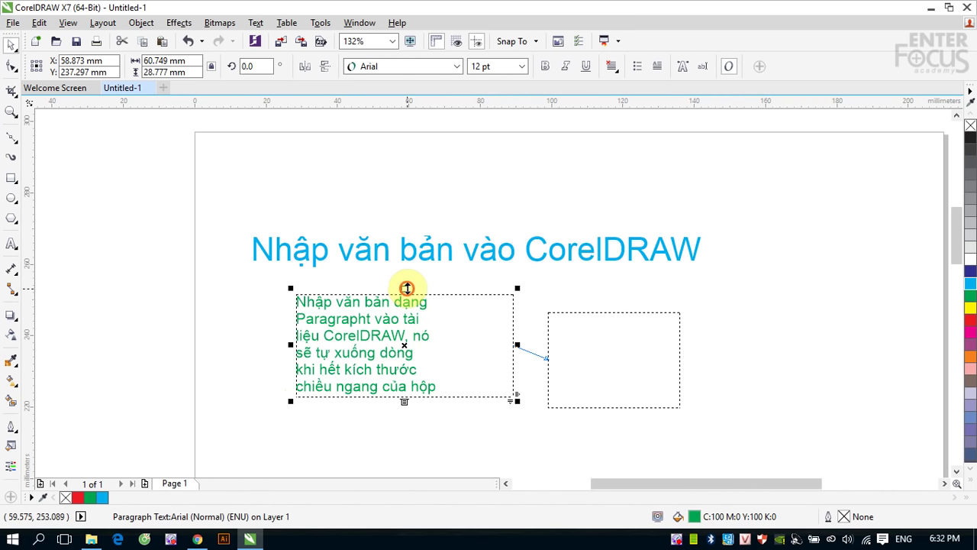
drag(404, 289, 407, 322)
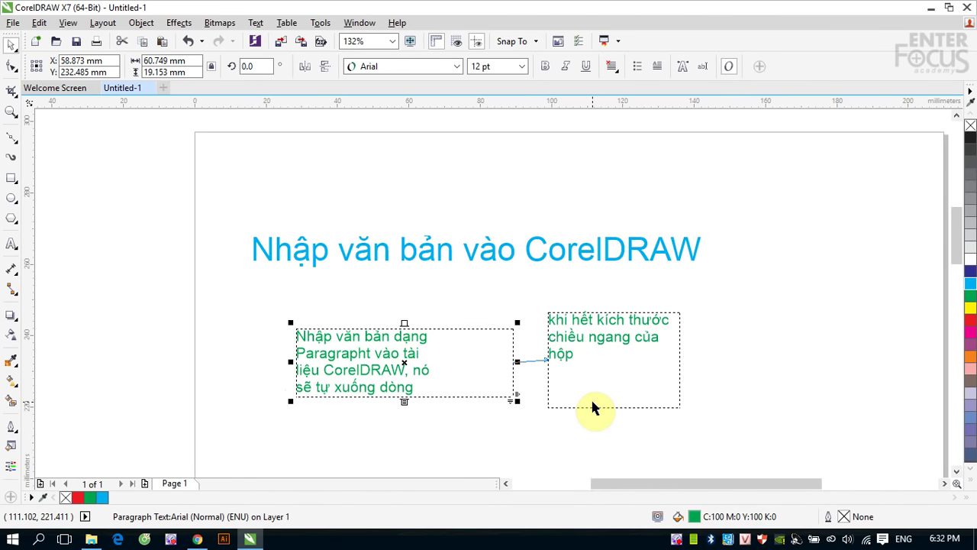
Delete the first of the two linked text frames.
click(726, 345)
click(378, 354)
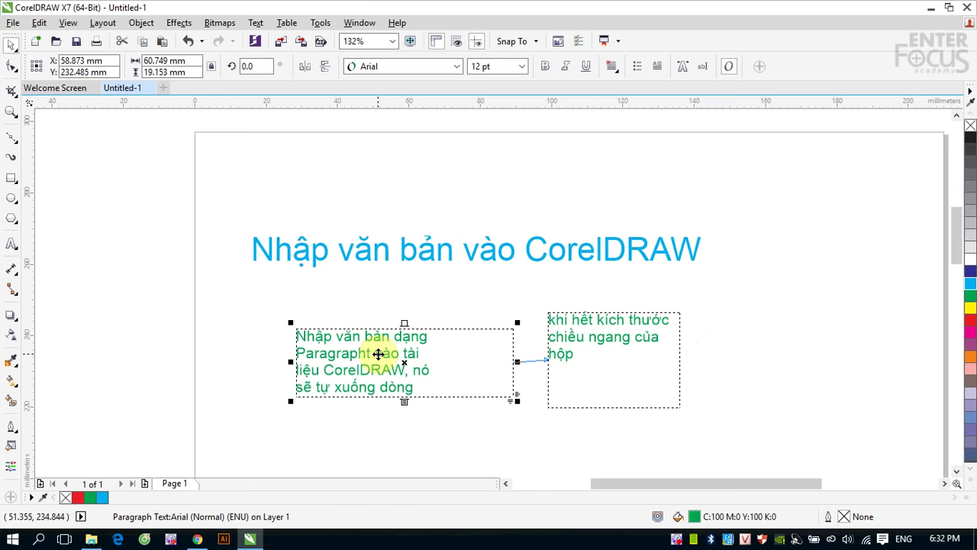
key(Delete)
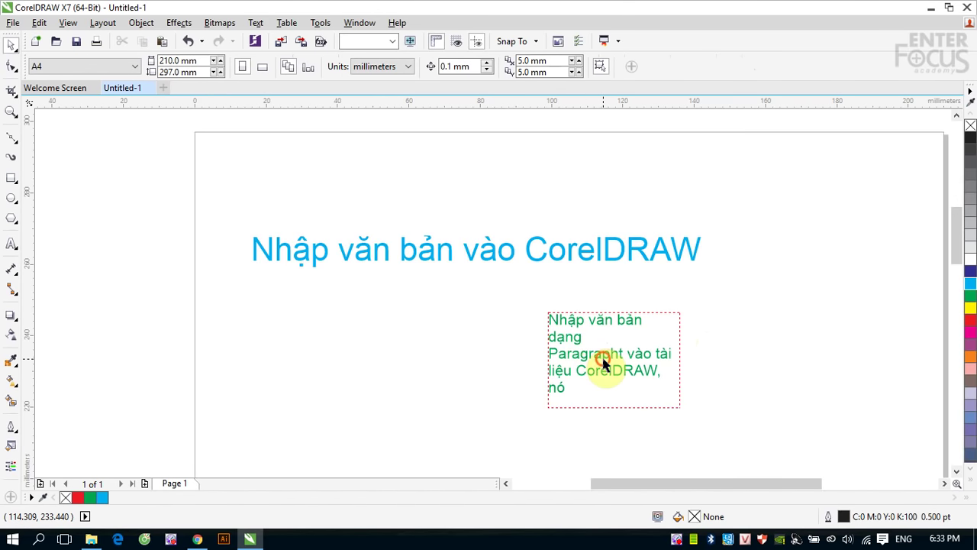
Enlarge the remaining text frame to about 46 mm wide and 41 mm high.
click(600, 359)
drag(617, 412, 622, 463)
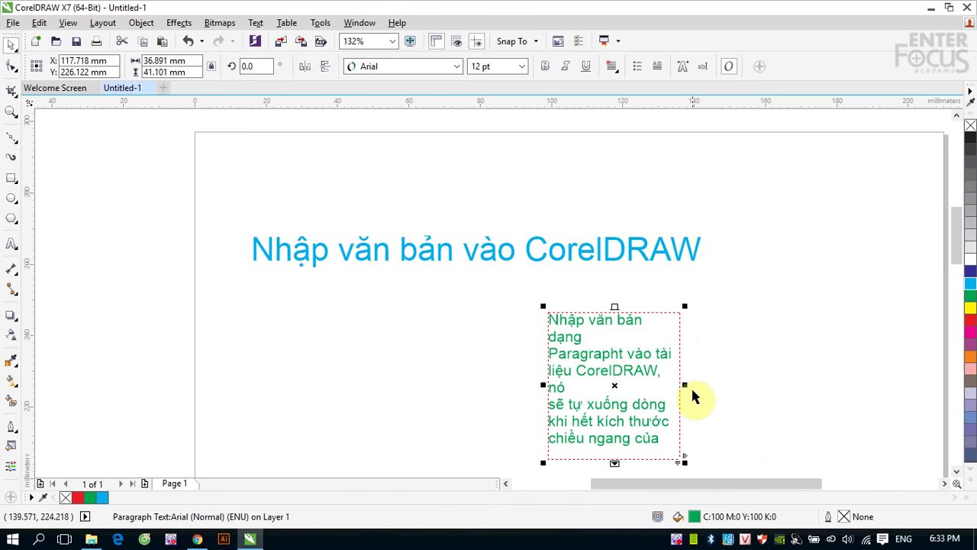
drag(685, 384, 721, 388)
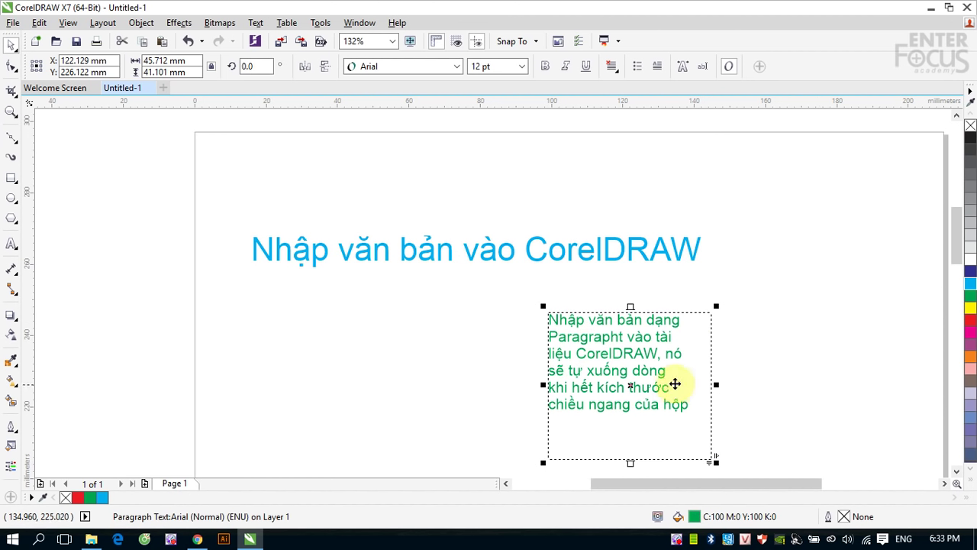
Move the title up about 12 mm and set its font to Arial after trying Baron Neue Bold Italic.
click(386, 254)
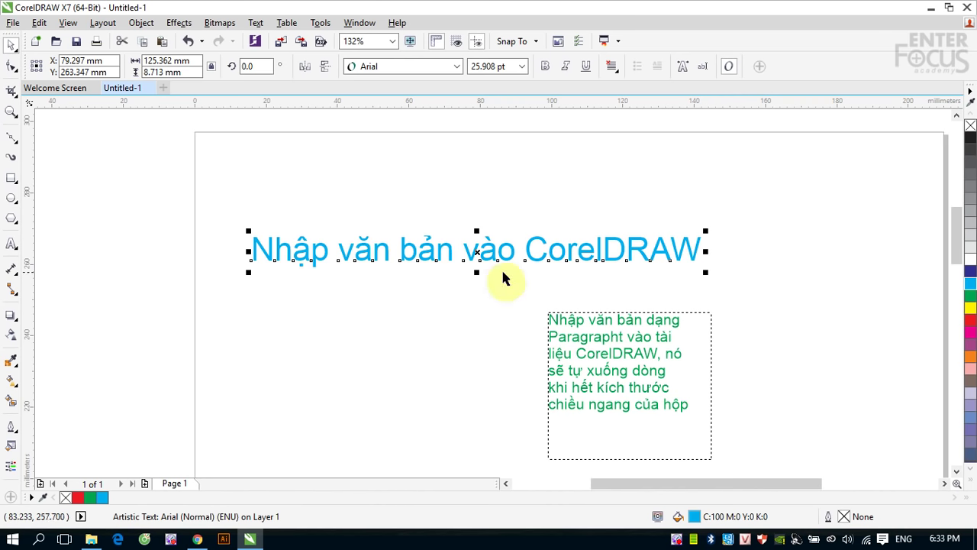
drag(479, 252, 467, 210)
click(457, 66)
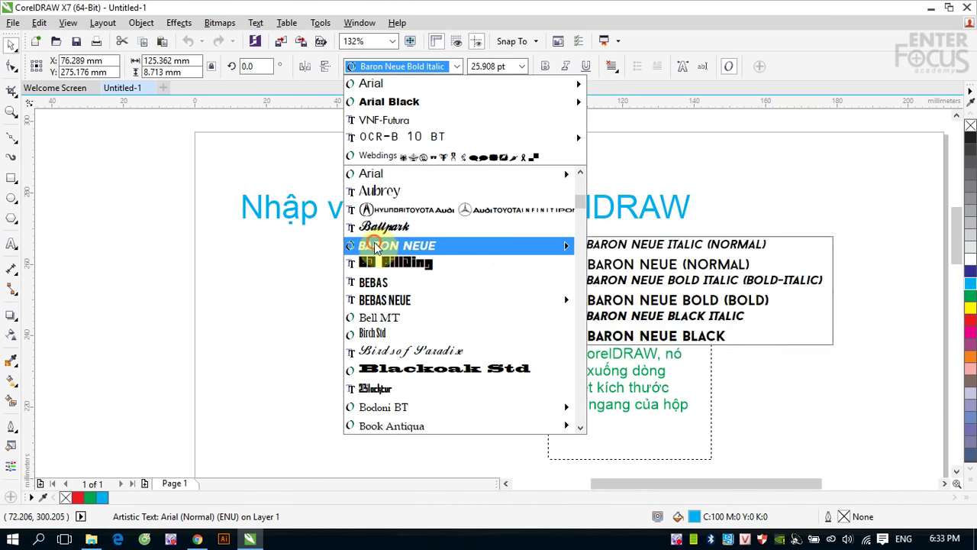
click(461, 246)
click(459, 66)
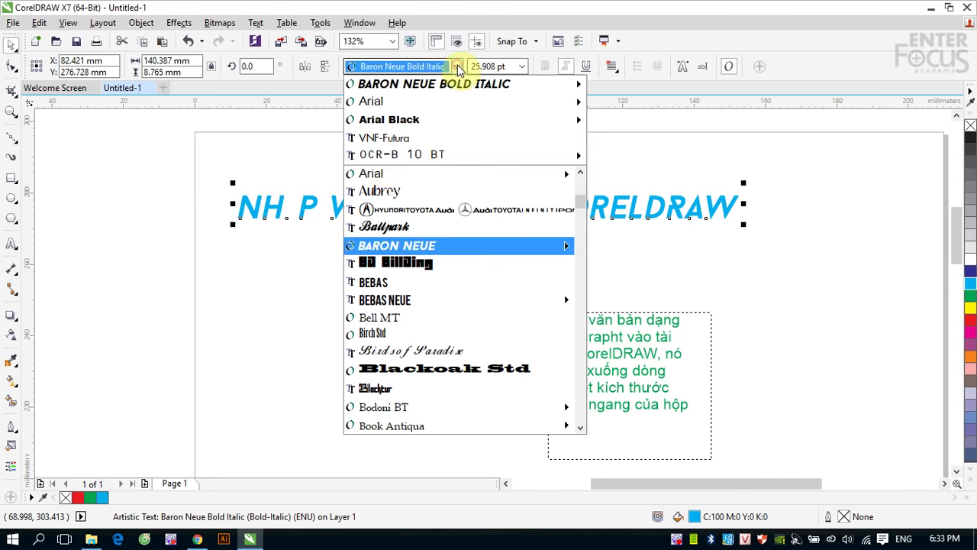
click(374, 173)
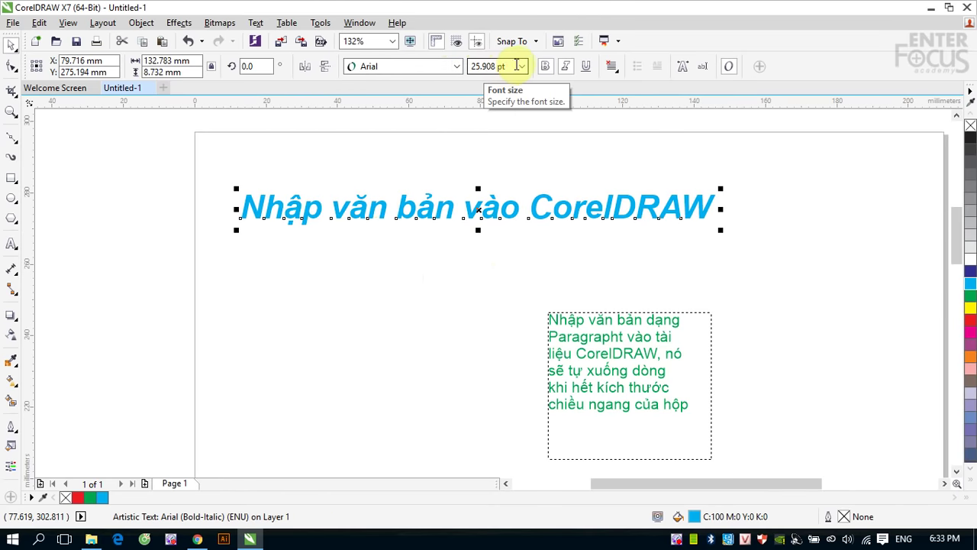
Set the title's font size to 18 pt after trying 72 pt and 10 pt, and turn off bold and italic.
click(522, 66)
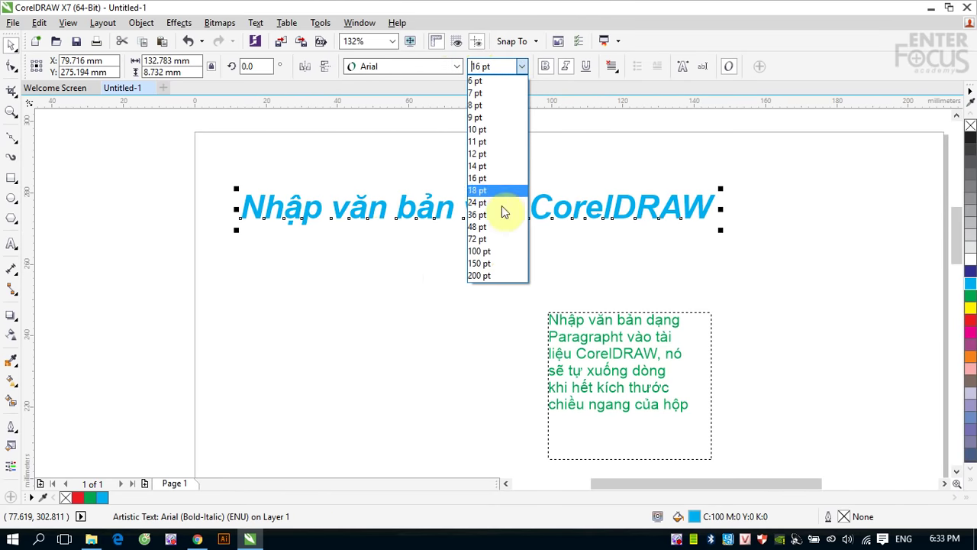
click(484, 246)
click(523, 66)
click(493, 132)
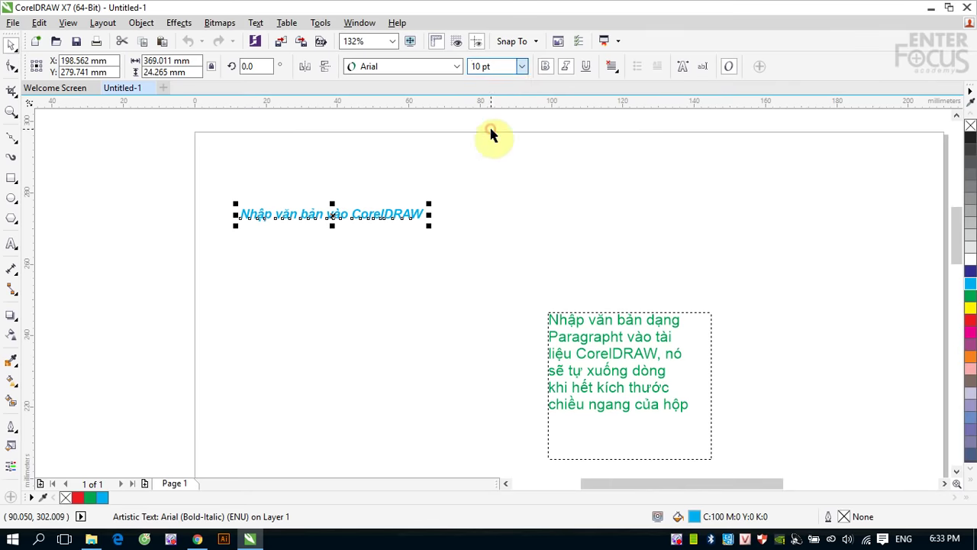
click(523, 66)
click(497, 192)
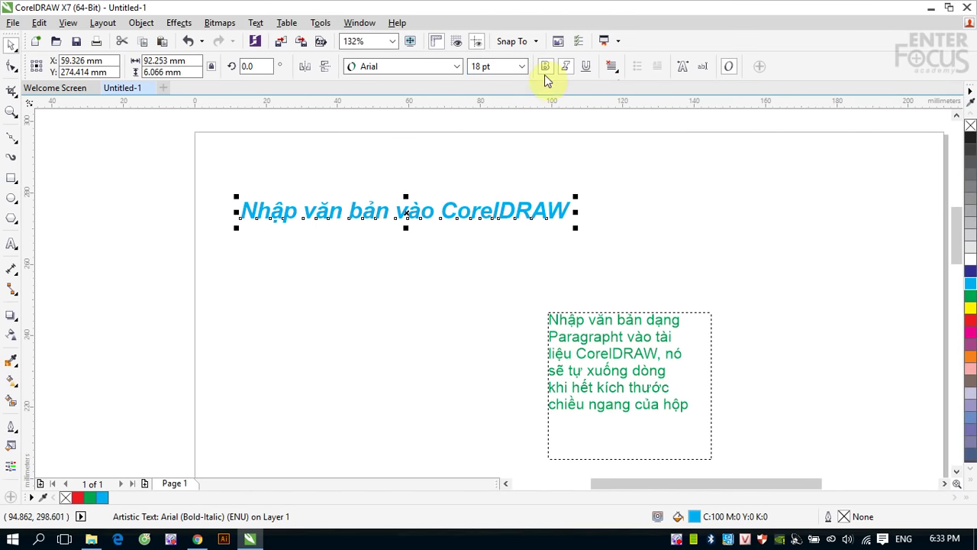
click(545, 67)
click(565, 66)
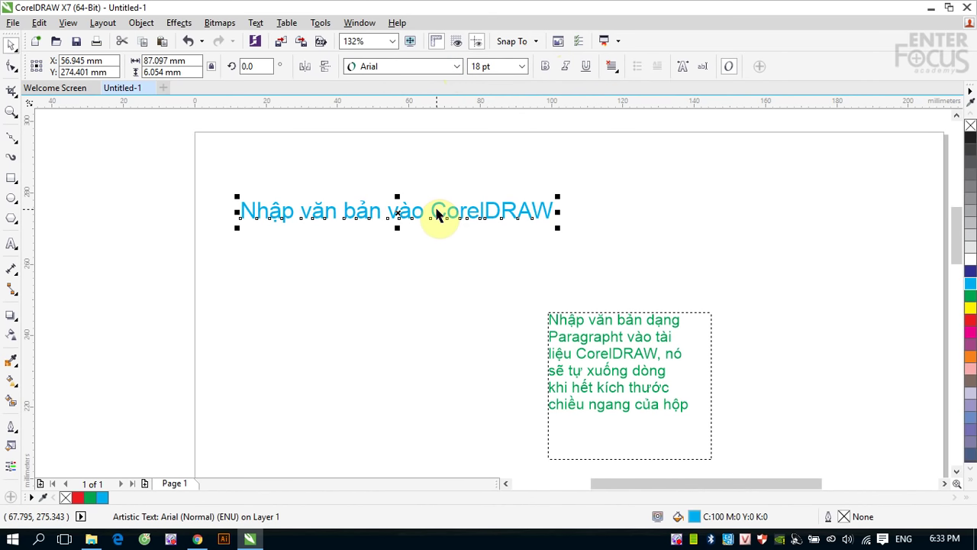
Change only the word "CorelDRAW" in the title to the VNF-Futura font.
click(11, 243)
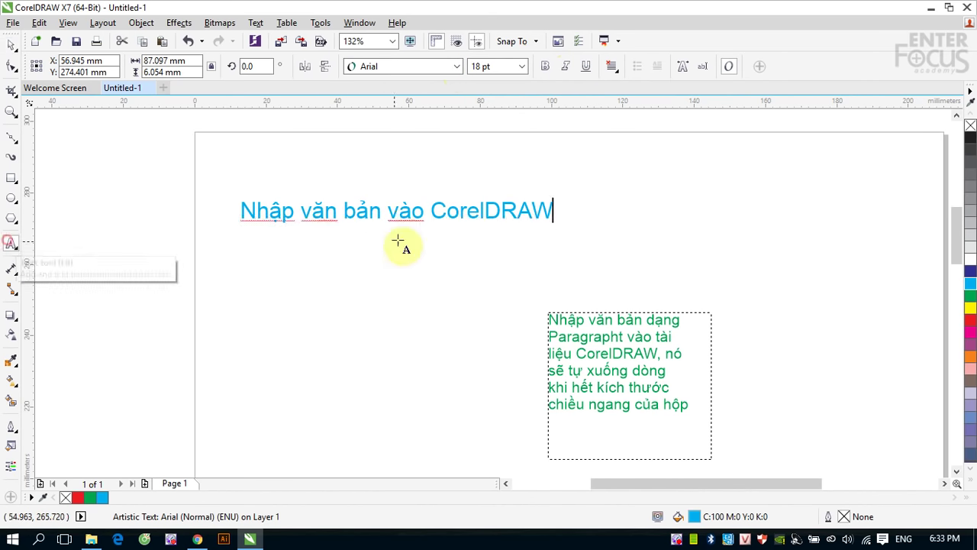
click(377, 210)
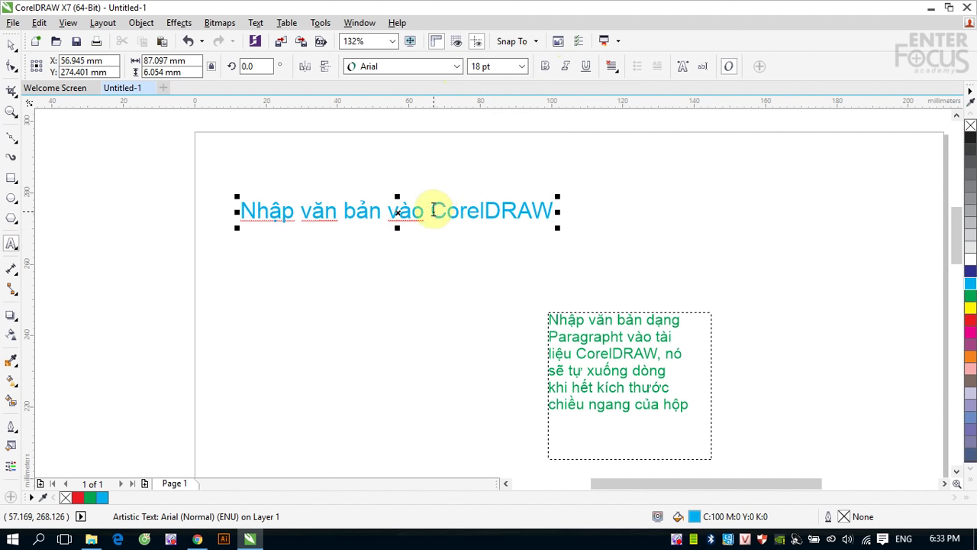
drag(433, 210, 553, 210)
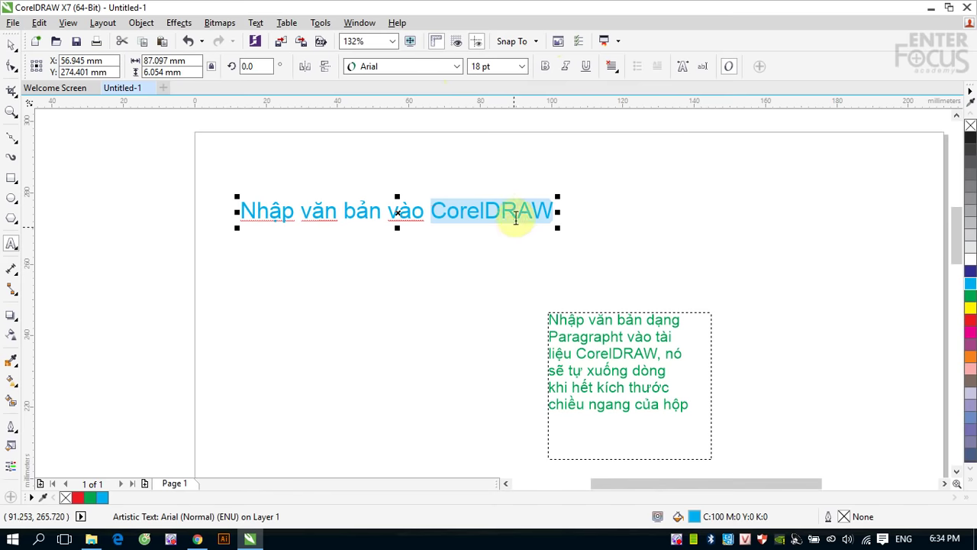
click(458, 69)
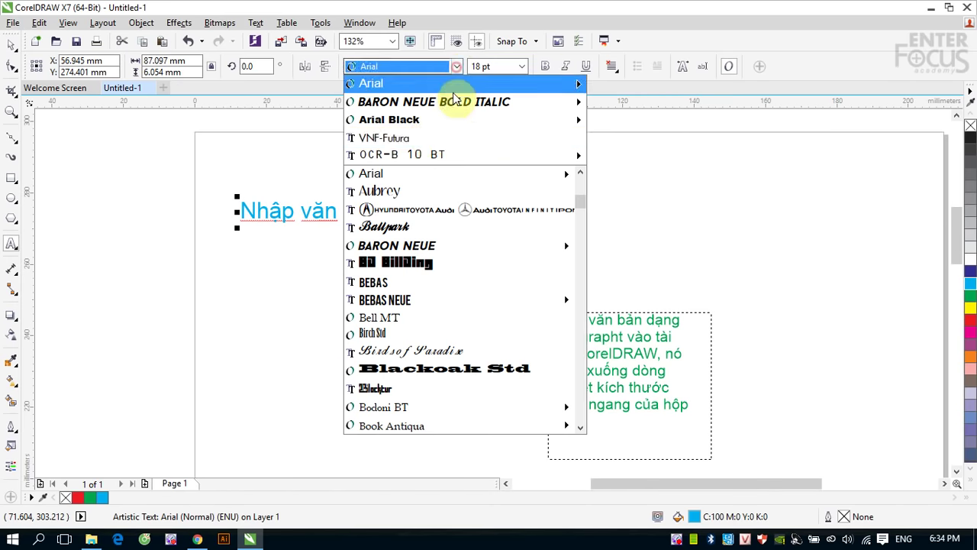
click(415, 137)
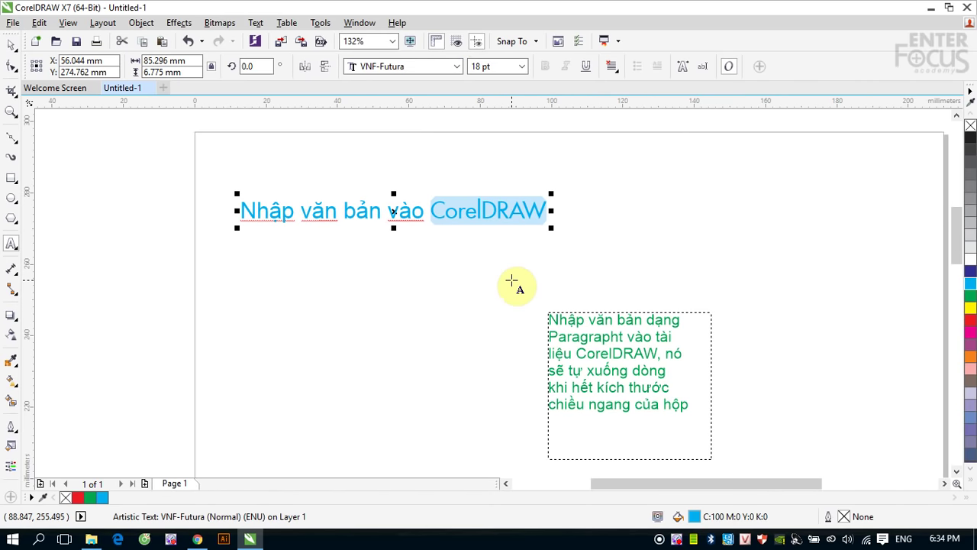
Set the word "CorelDRAW" in the title to 14 pt after trying 150 pt, and colour it red.
click(521, 66)
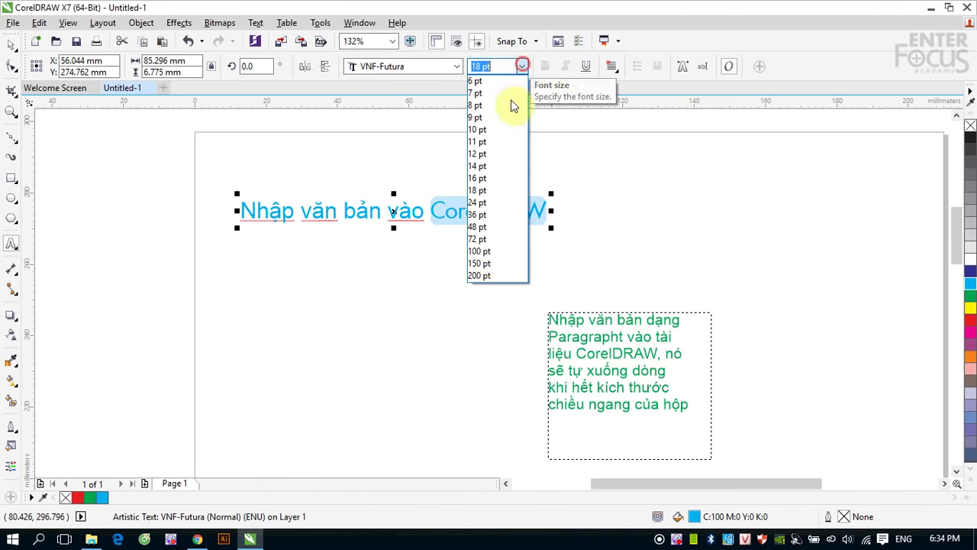
click(482, 263)
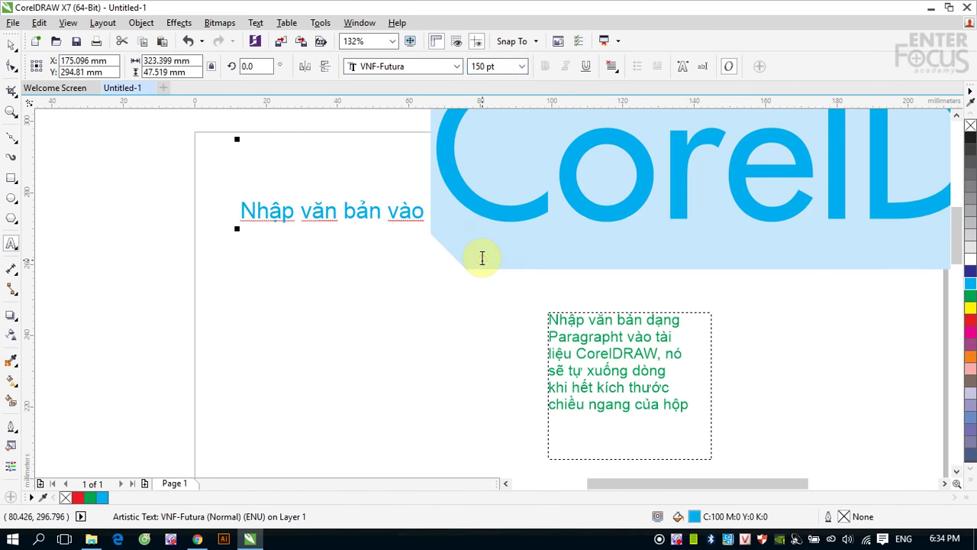
click(521, 66)
click(487, 172)
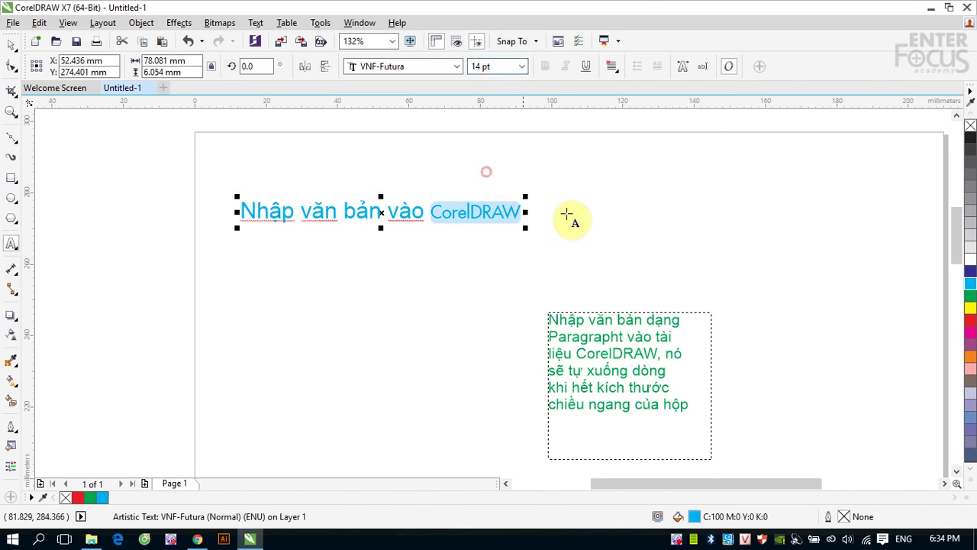
click(971, 320)
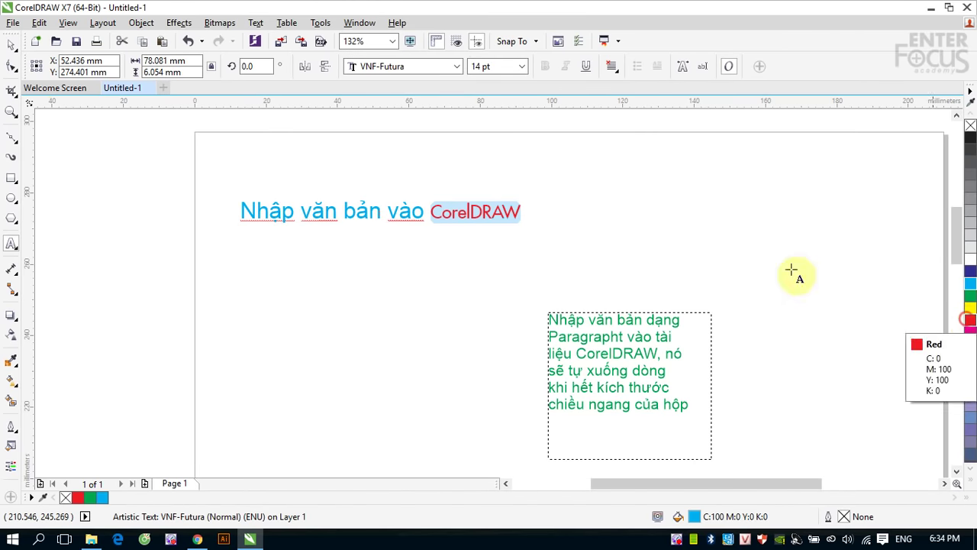
click(12, 45)
click(126, 240)
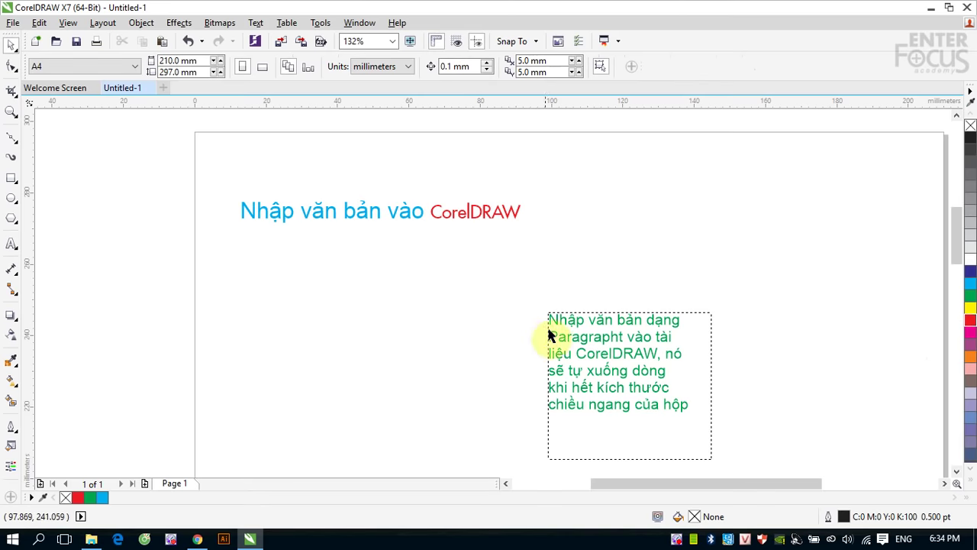
Colour only the third line of the paragraph text, "liệu CorelDRAW, nó", red.
click(10, 243)
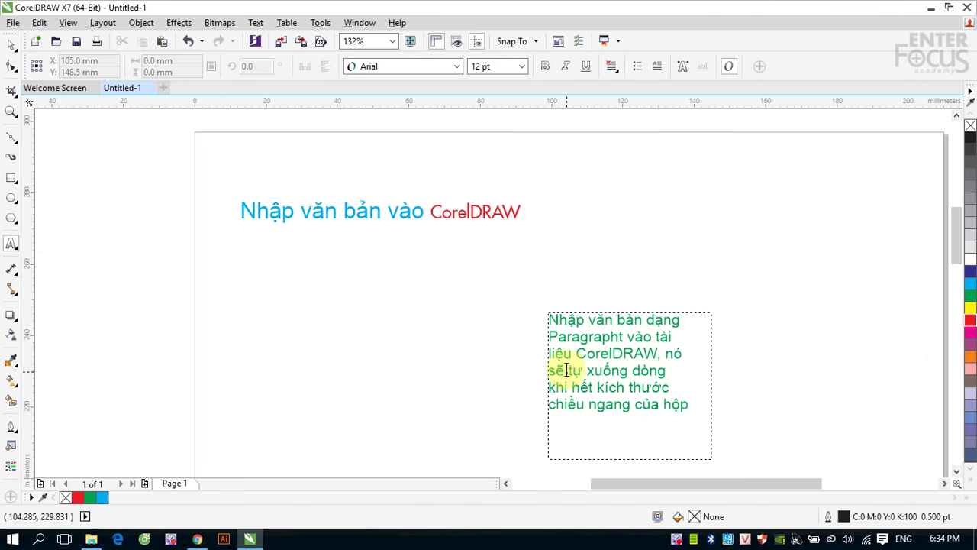
drag(549, 353, 684, 353)
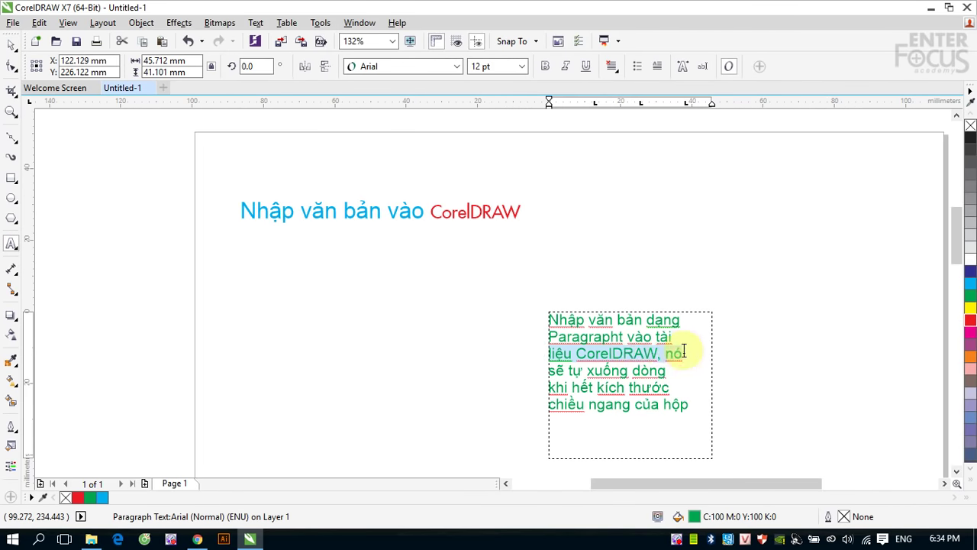
click(971, 320)
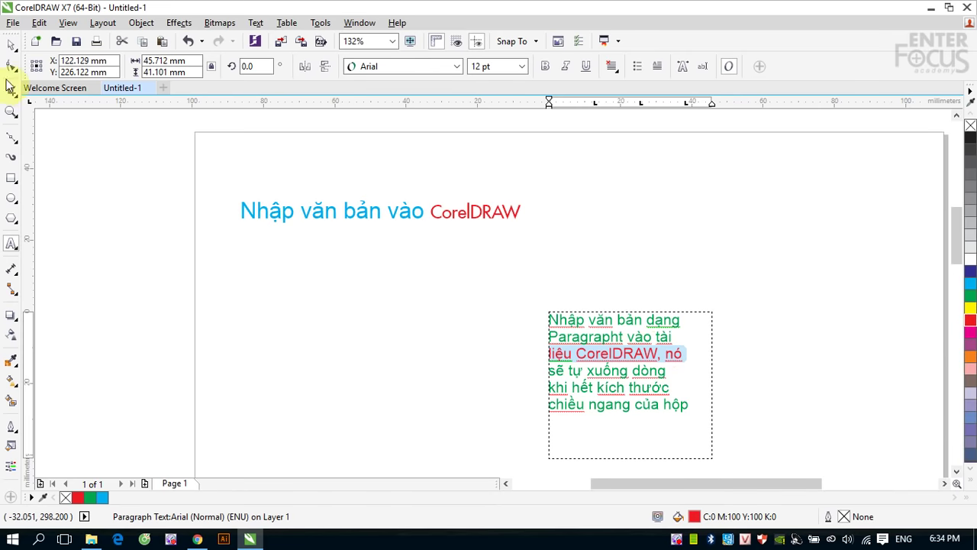
click(11, 44)
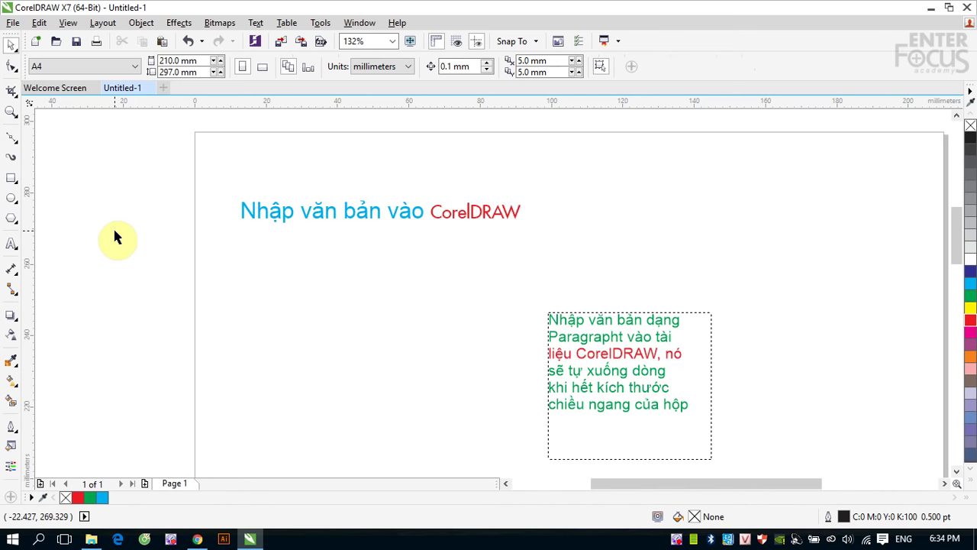
Examine the title's content and formatting options in the Edit Text dialog, and close it without changes.
click(295, 217)
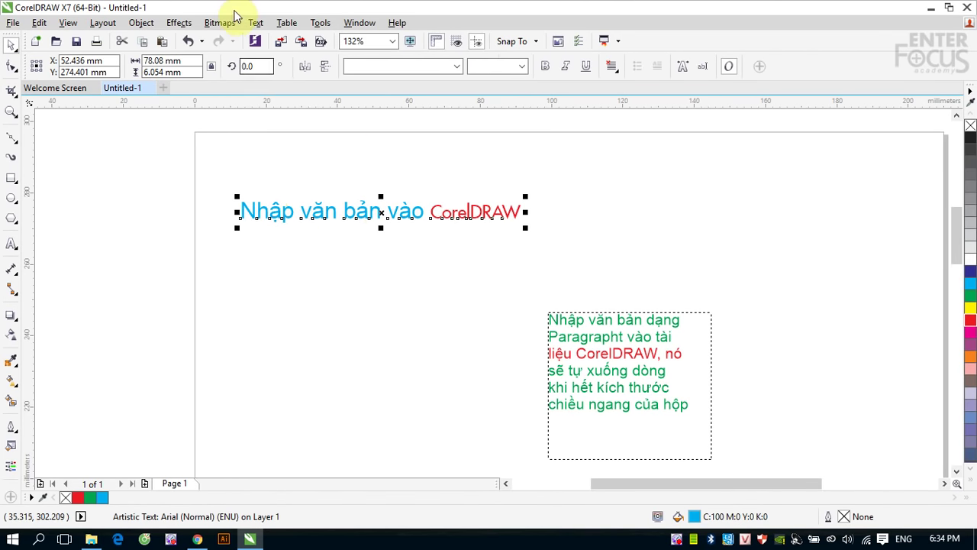
click(257, 22)
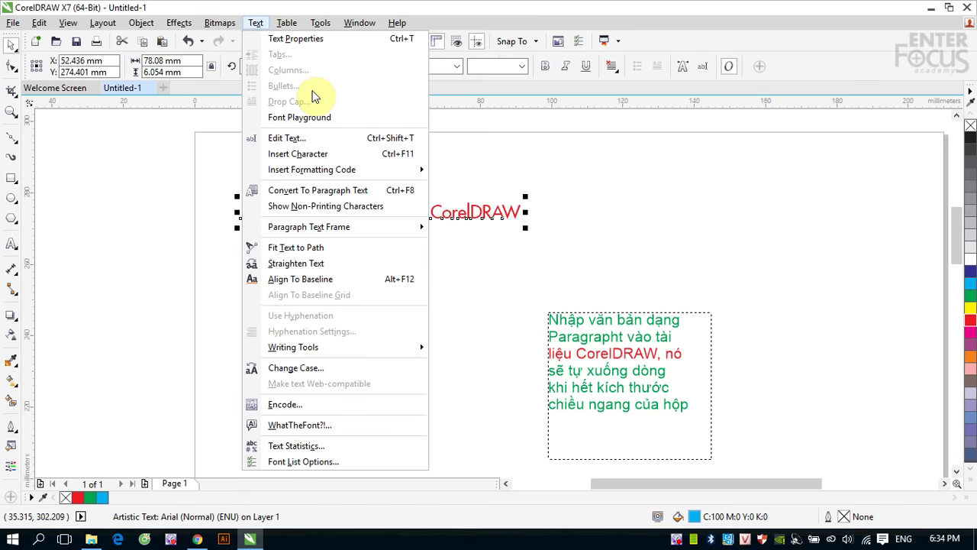
click(320, 139)
click(474, 95)
drag(504, 110, 728, 155)
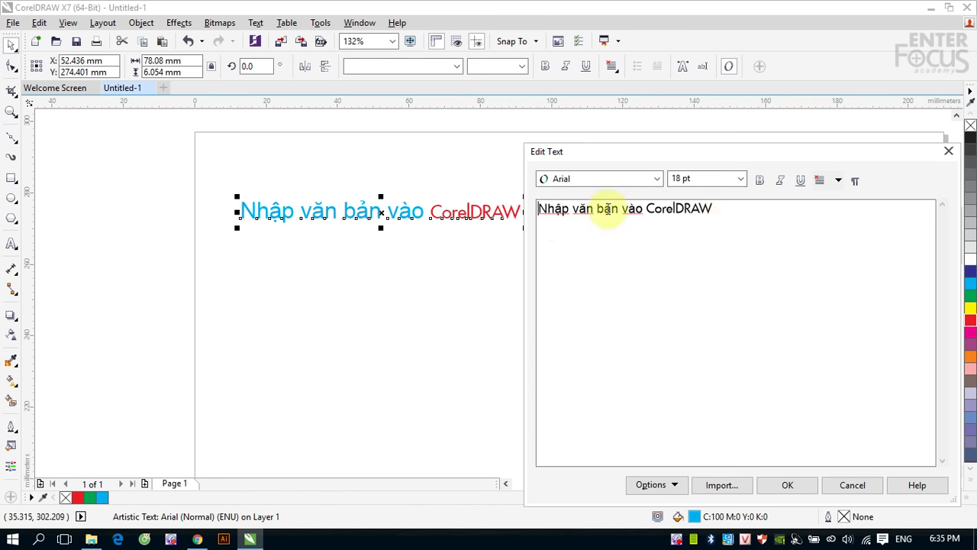
click(949, 151)
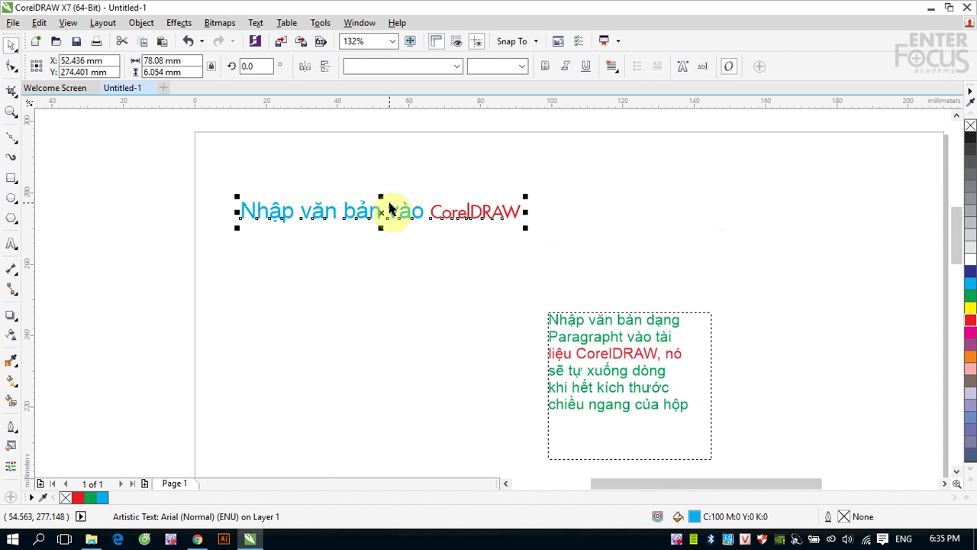
Examine the title's character and paragraph settings in Text Properties, and collapse them again.
click(255, 22)
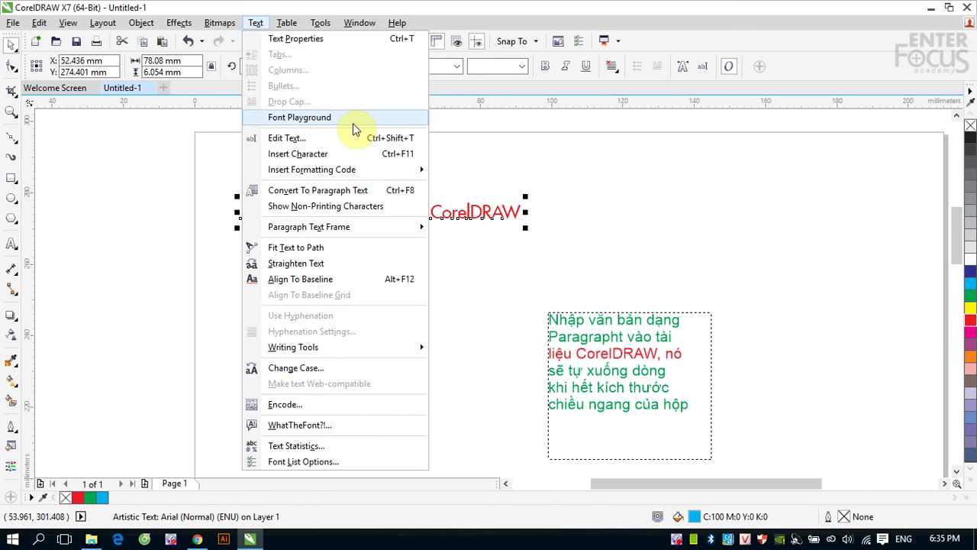
click(296, 39)
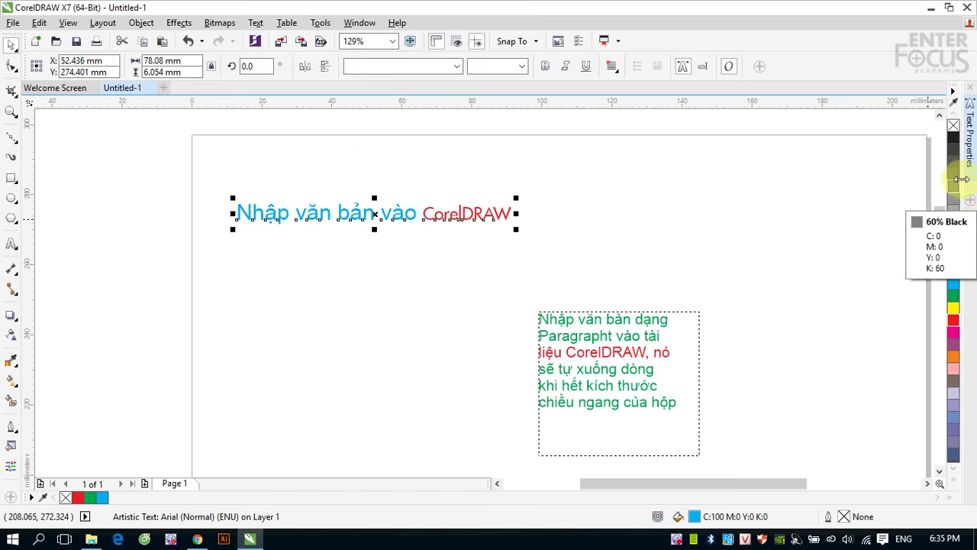
click(970, 149)
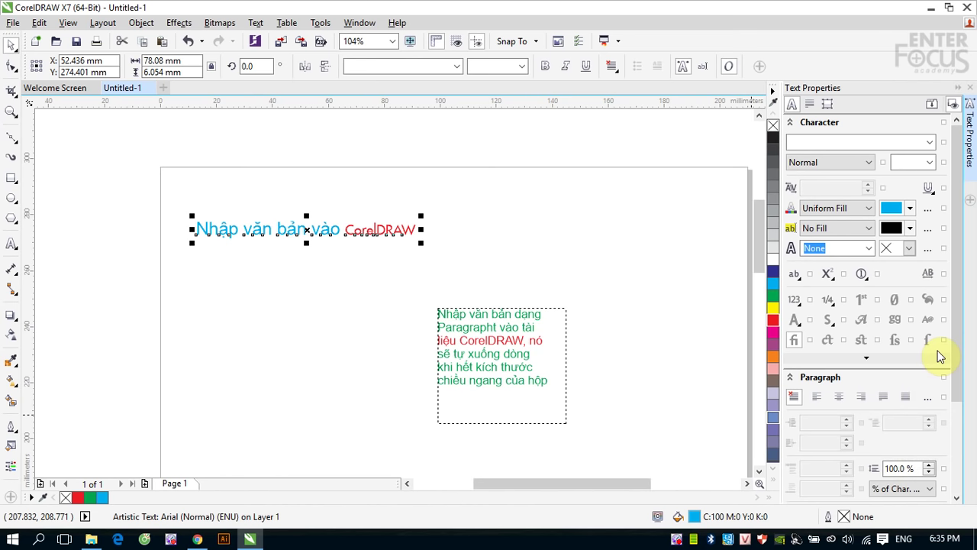
click(960, 88)
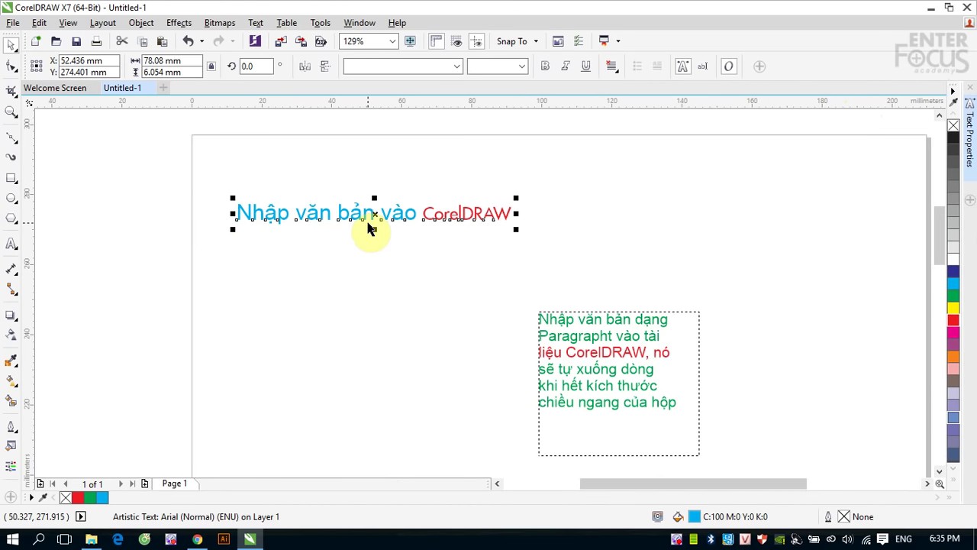
Copy the whole title line and paste it as a second line within the same artistic text object.
click(11, 243)
click(519, 212)
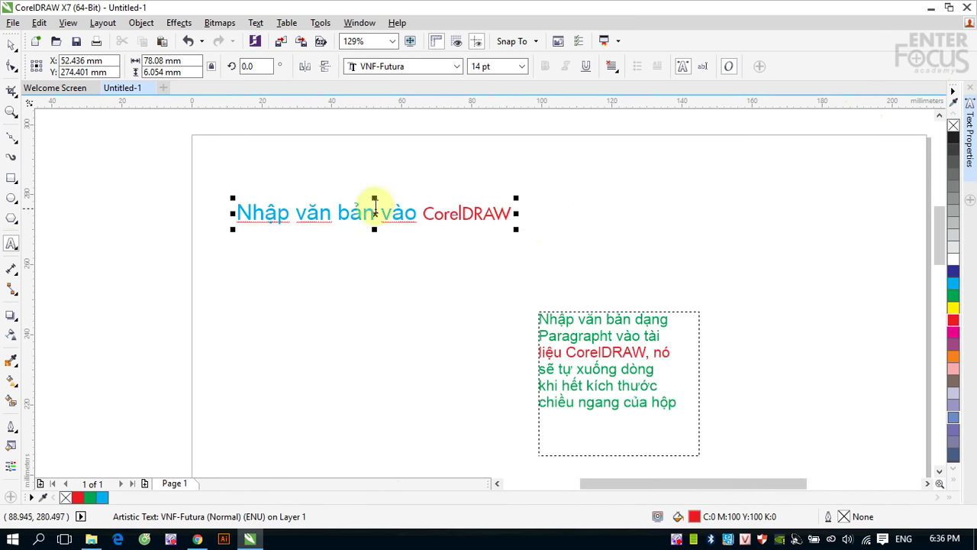
drag(239, 212, 515, 212)
key(ctrl+c)
click(512, 216)
key(Return)
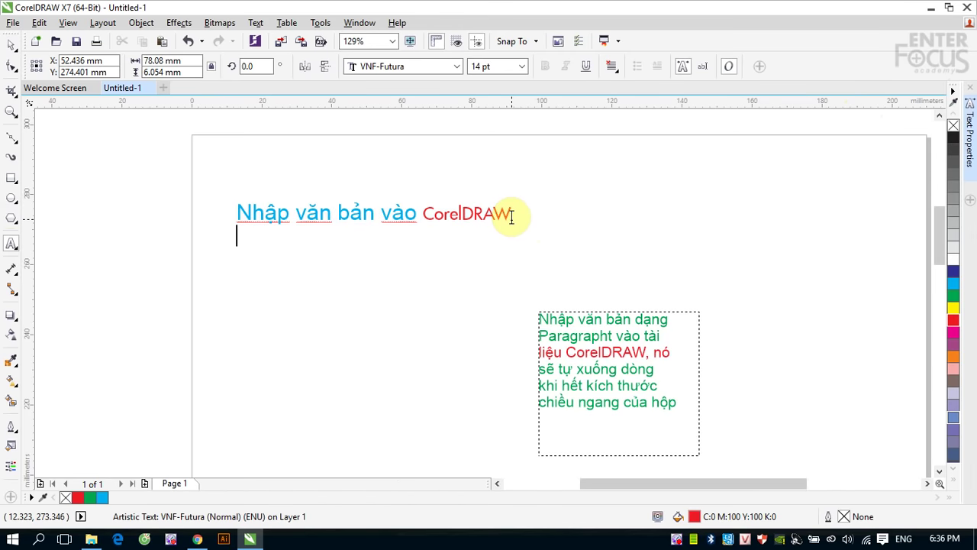
key(ctrl+v)
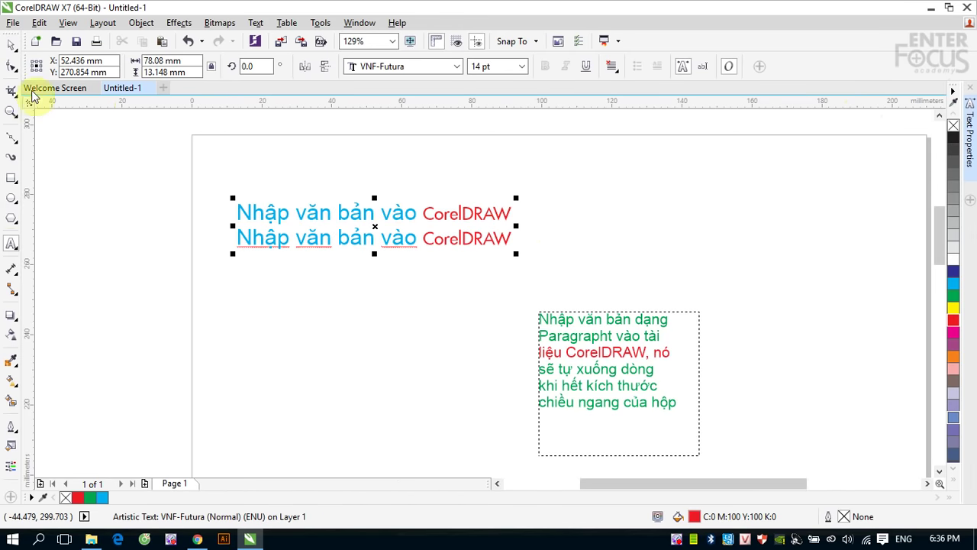
click(12, 44)
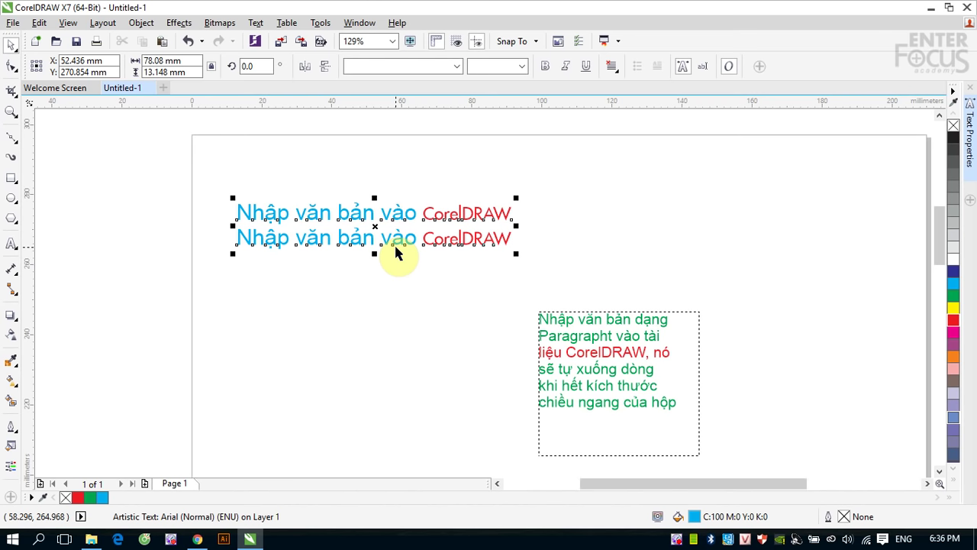
Adjust the two-line title's line and character spacing with the Shape tool, trying wide spacing before settling at about 89 by 14 mm.
click(11, 68)
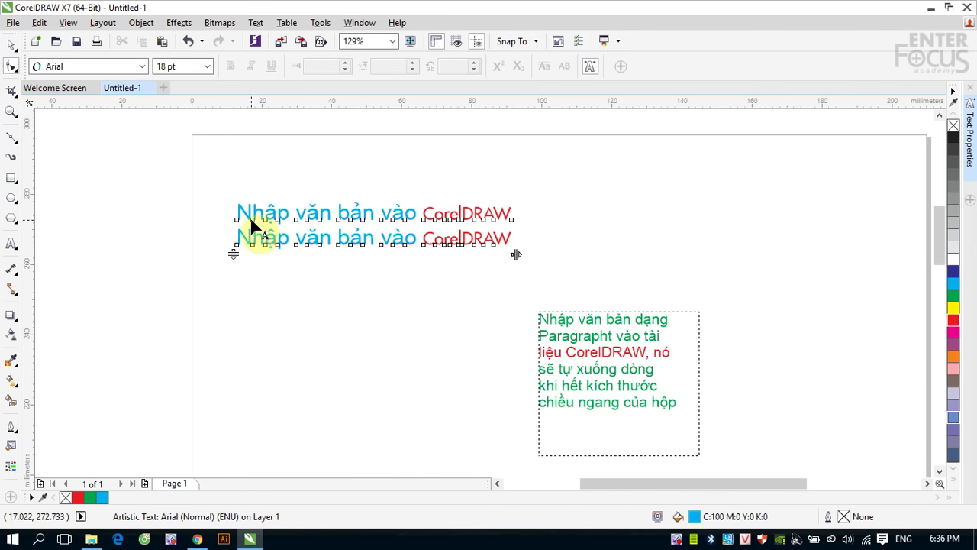
drag(252, 225, 496, 229)
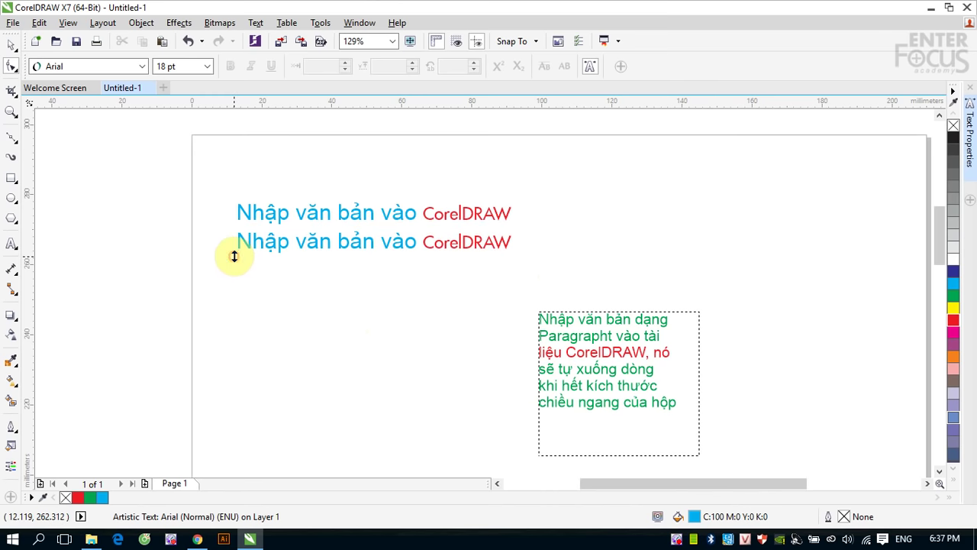
drag(234, 255, 227, 354)
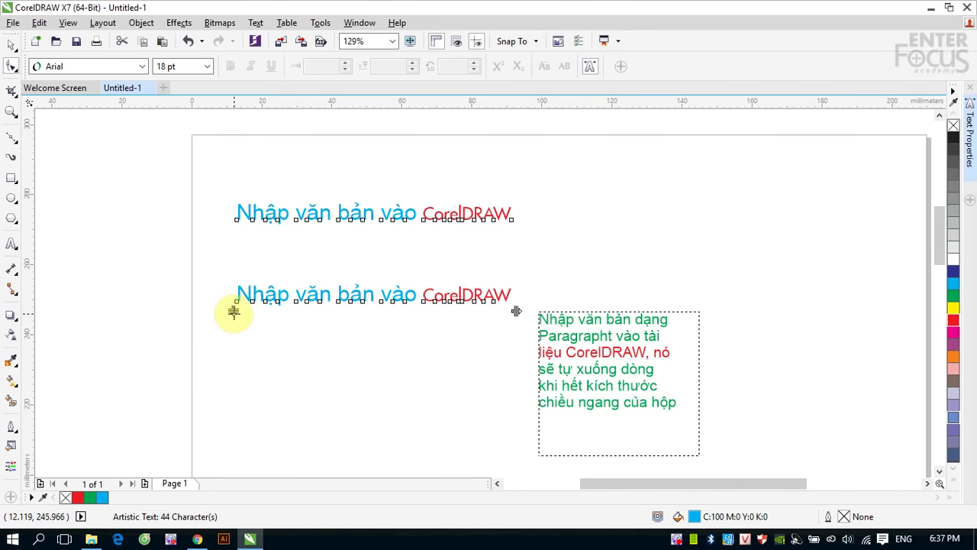
drag(234, 310, 240, 233)
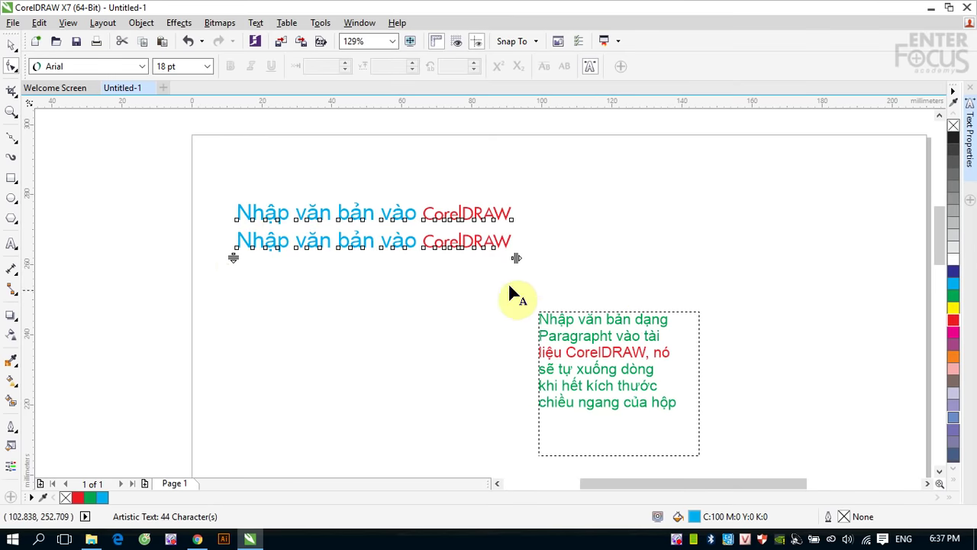
drag(517, 258, 670, 277)
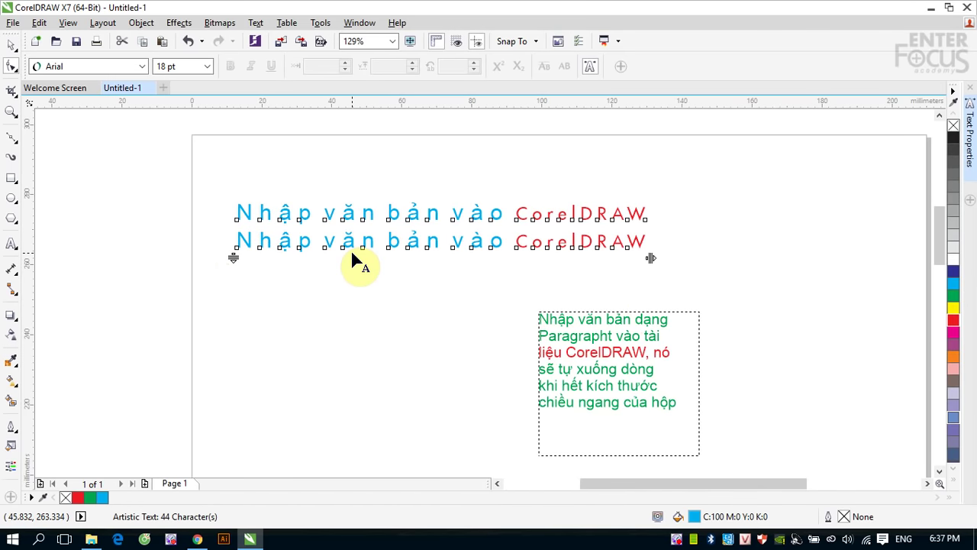
drag(650, 258, 500, 267)
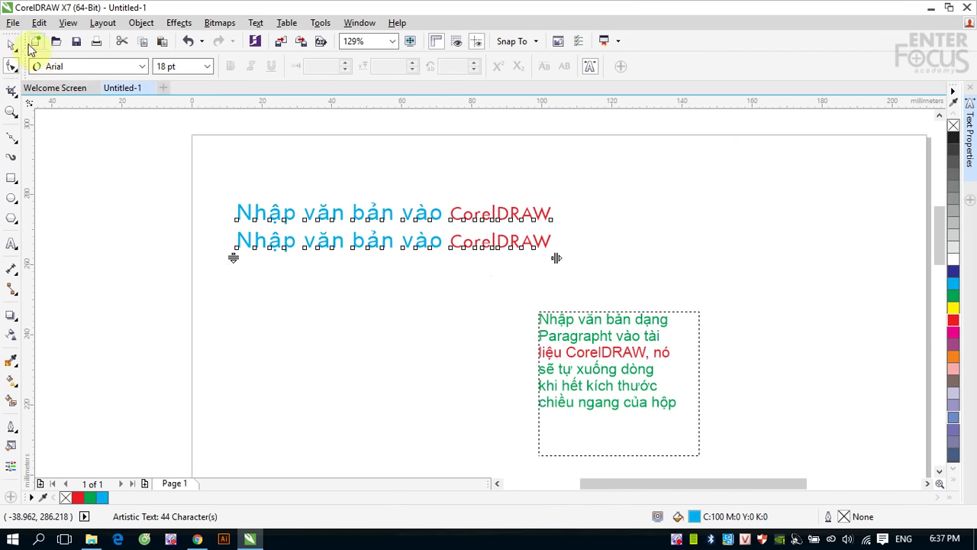
Try stretching the two-line title horizontally to about 133 mm wide, and undo the stretch.
click(12, 45)
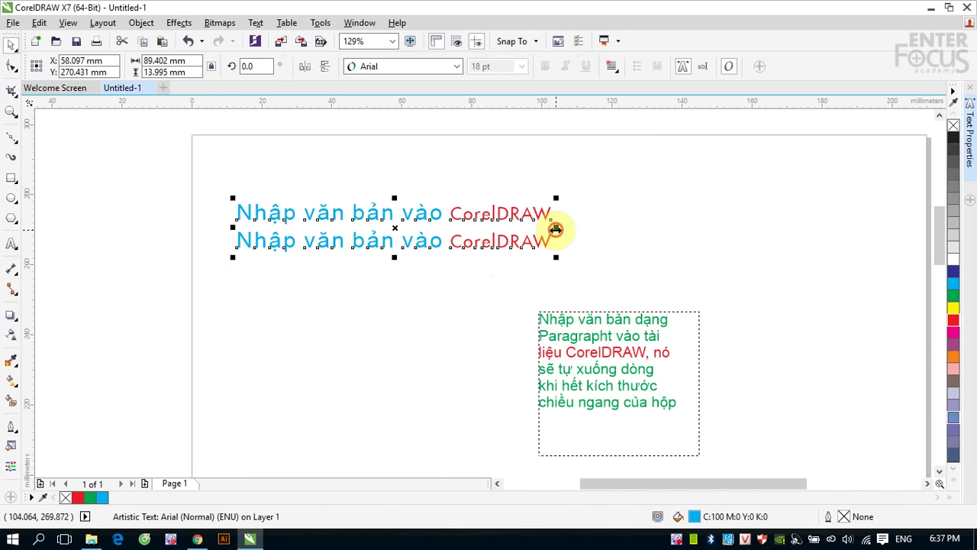
drag(555, 227, 707, 230)
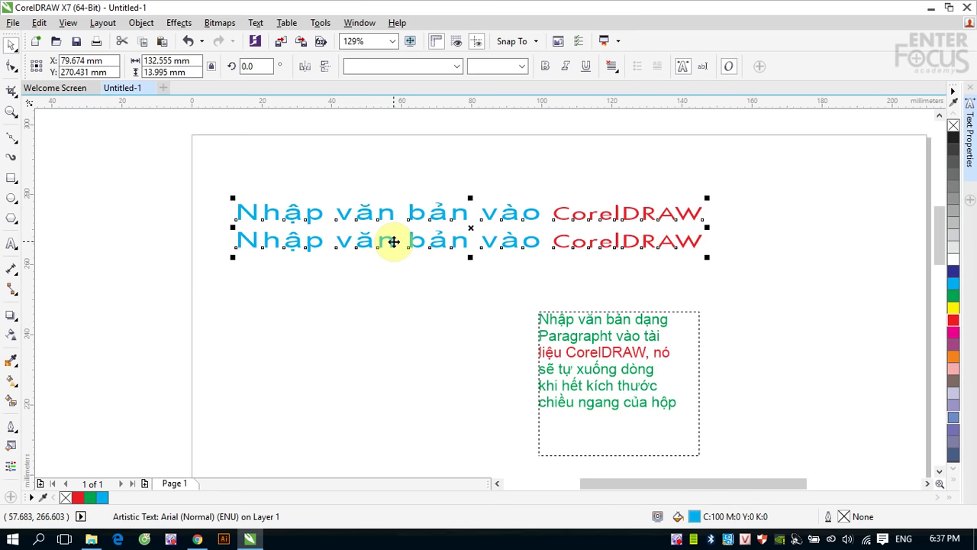
key(ctrl+z)
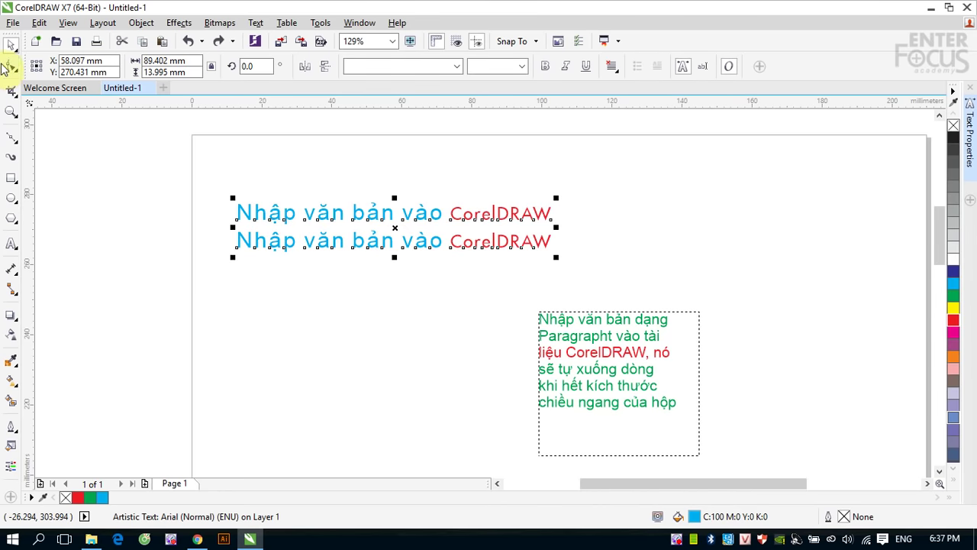
Tighten the character spacing of both title lines with the Shape tool, and loosen it again slightly.
click(11, 67)
drag(554, 257, 444, 262)
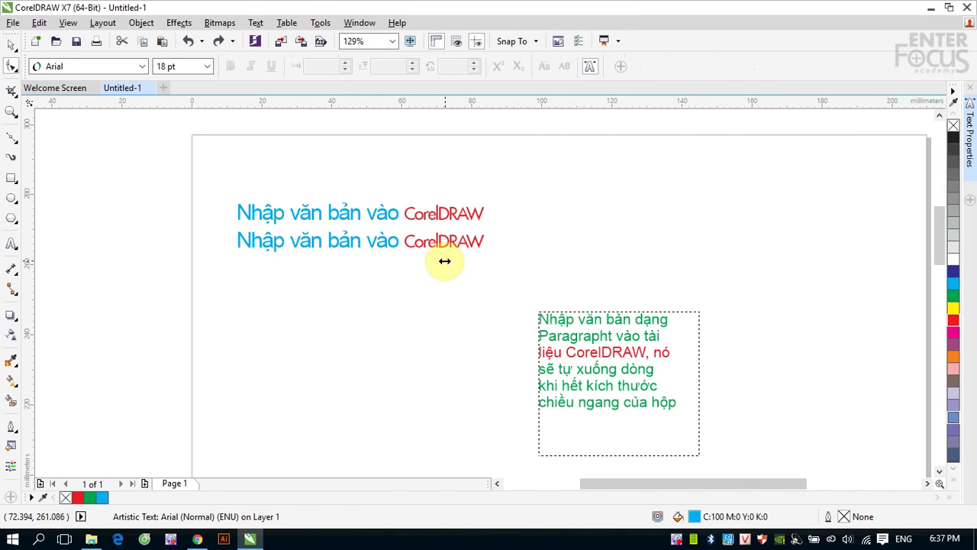
drag(445, 262, 508, 279)
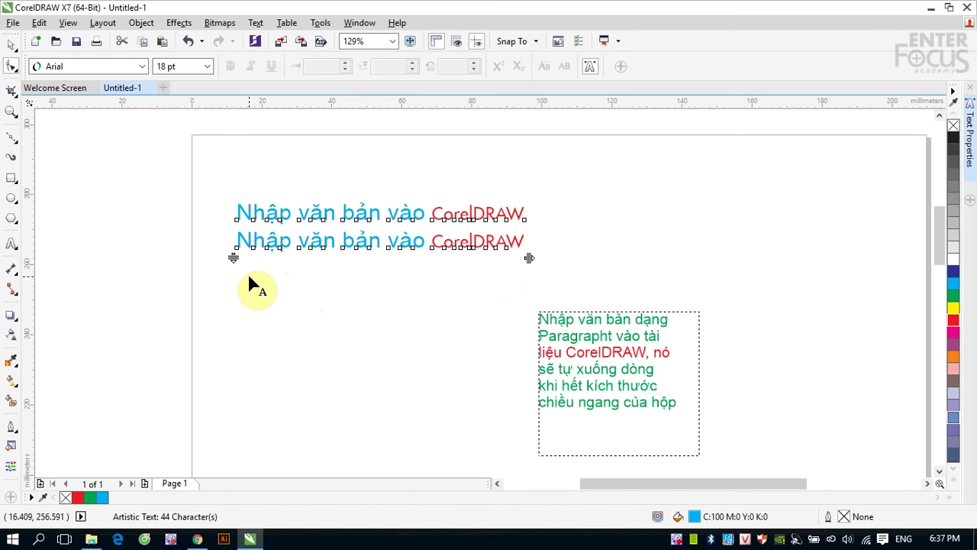
Set the letter "v" of "văn" in the first title line to Arial Black at 36 pt, and toggle its underline on and off.
key(F2)
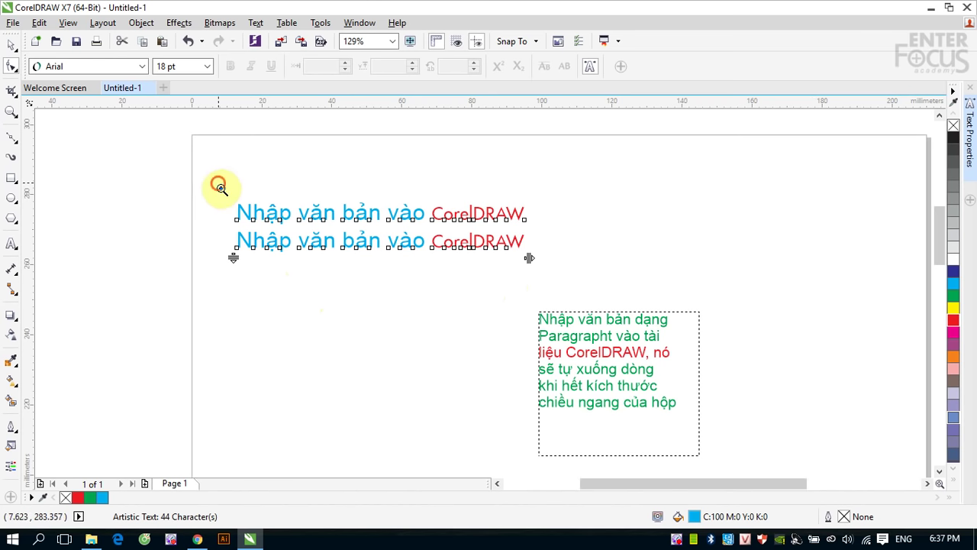
drag(221, 186, 576, 277)
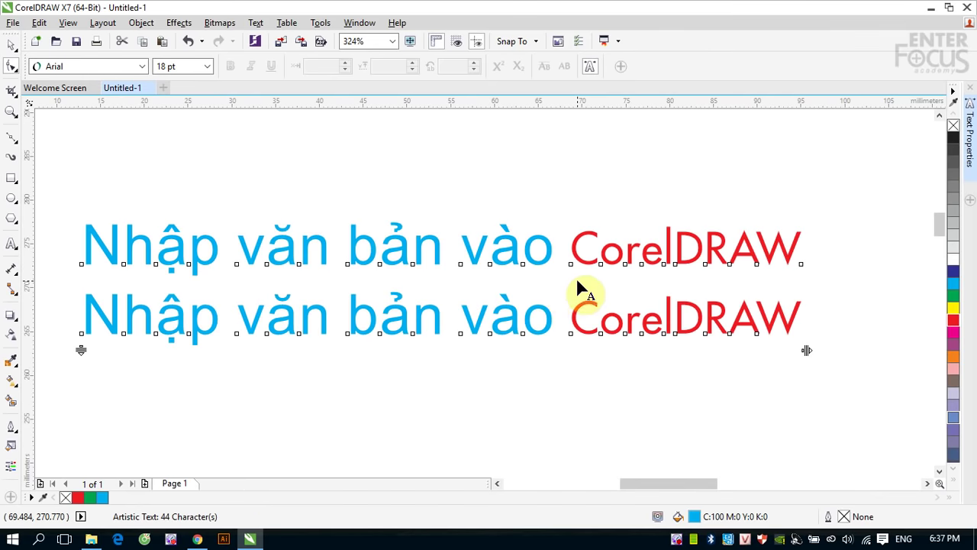
click(237, 264)
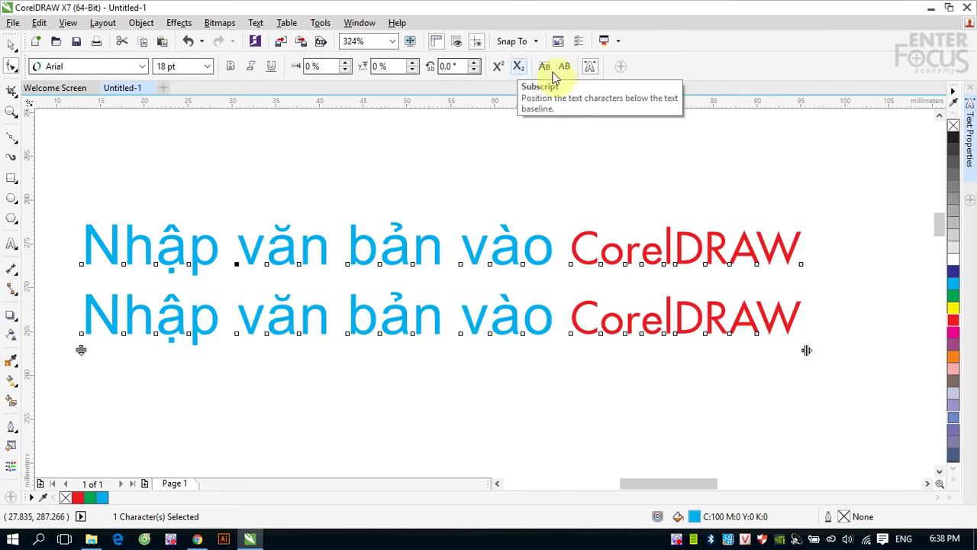
click(142, 67)
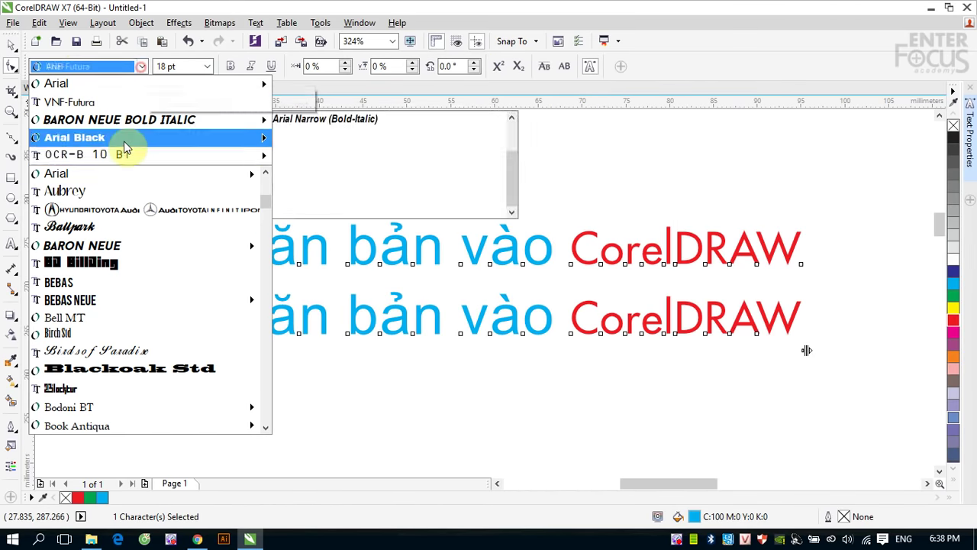
click(93, 137)
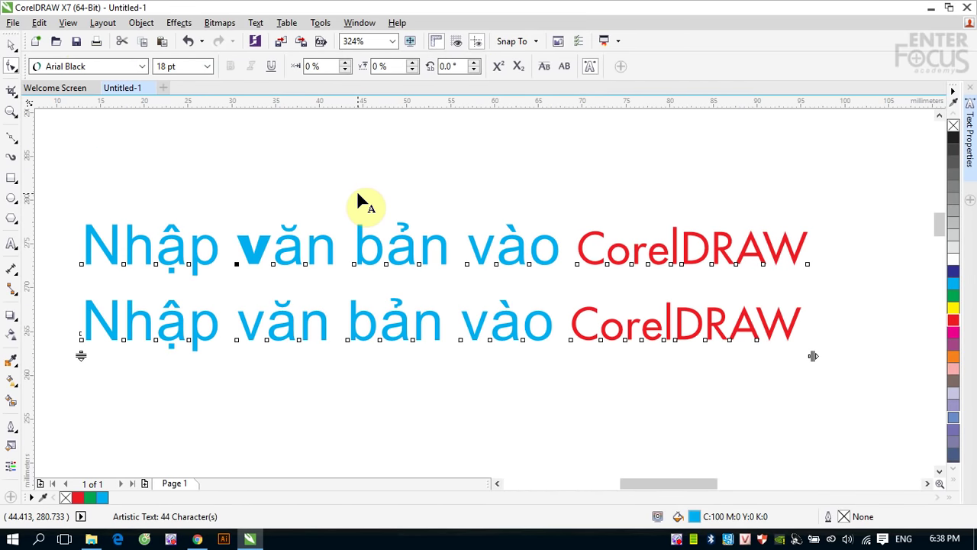
click(208, 66)
click(200, 212)
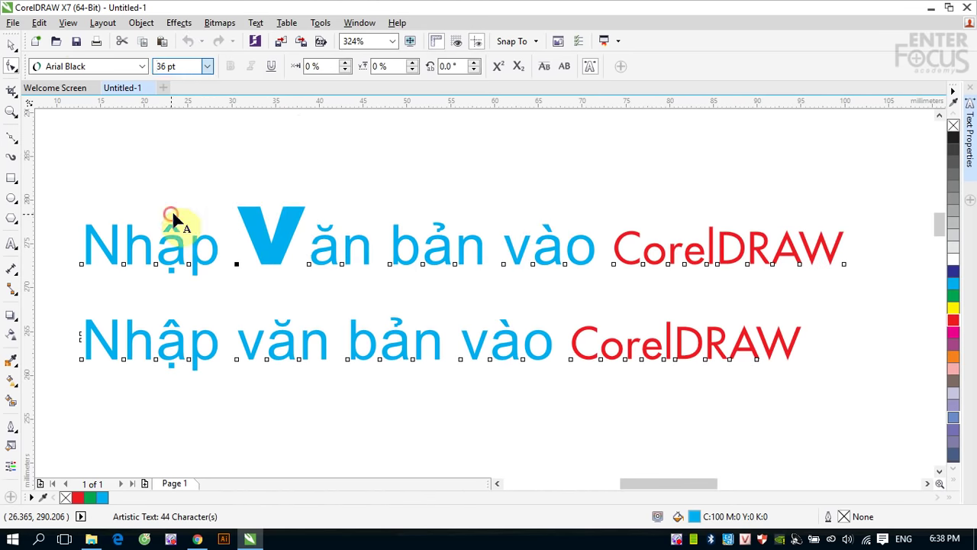
click(271, 67)
click(271, 67)
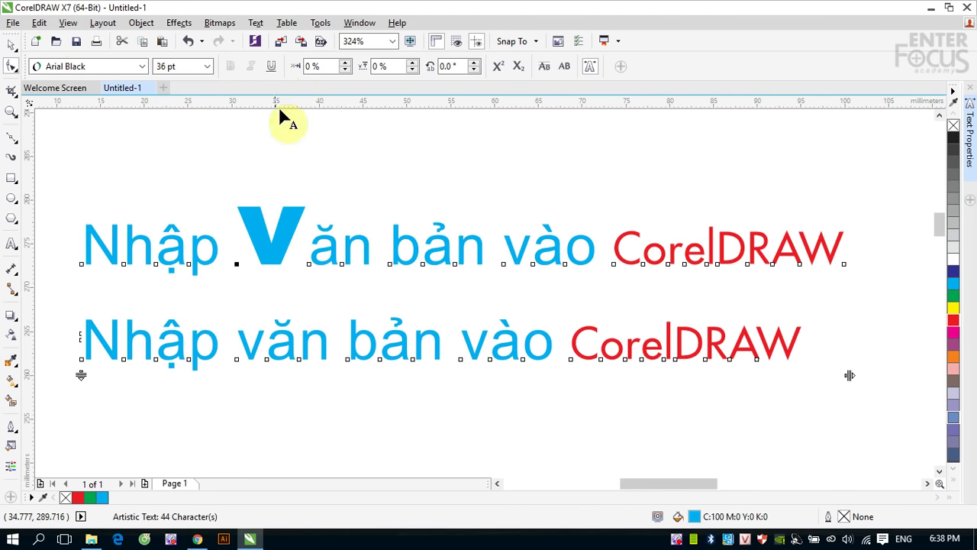
Try increasing the enlarged "v" character's horizontal offset, and return the offset to 0%.
click(345, 65)
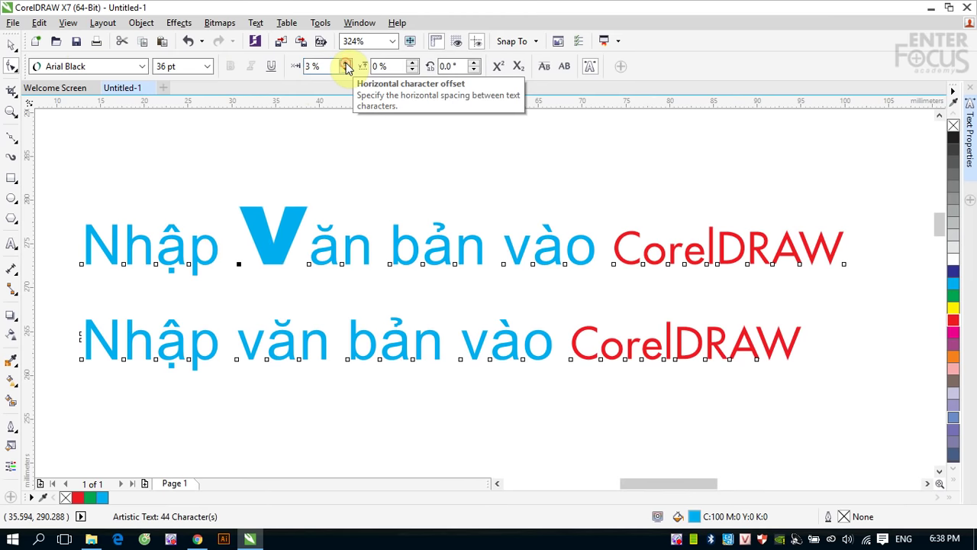
click(344, 65)
click(345, 64)
click(345, 71)
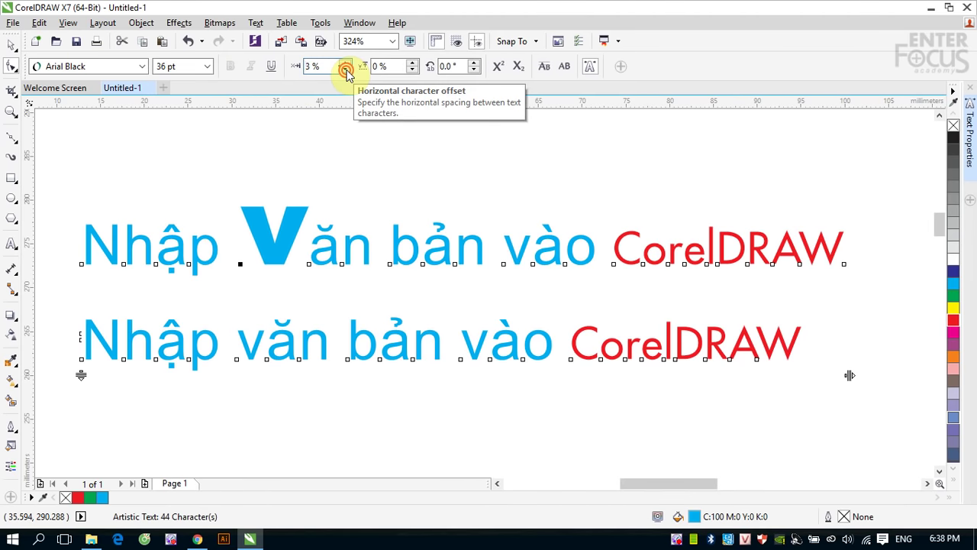
click(346, 70)
click(345, 70)
Try raising the enlarged "v" with the vertical character offset, and lower it to an offset of -6%.
click(413, 63)
click(413, 63)
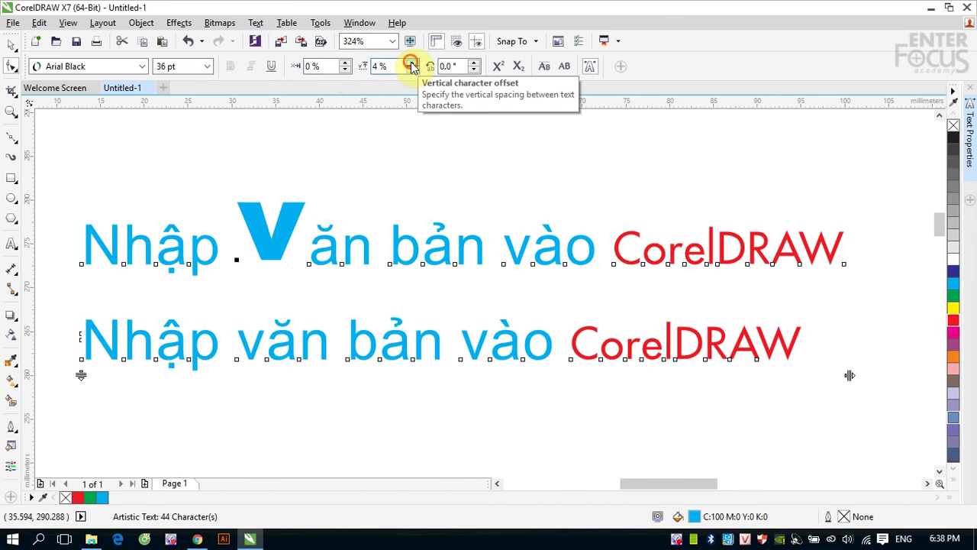
click(412, 64)
click(413, 71)
click(412, 71)
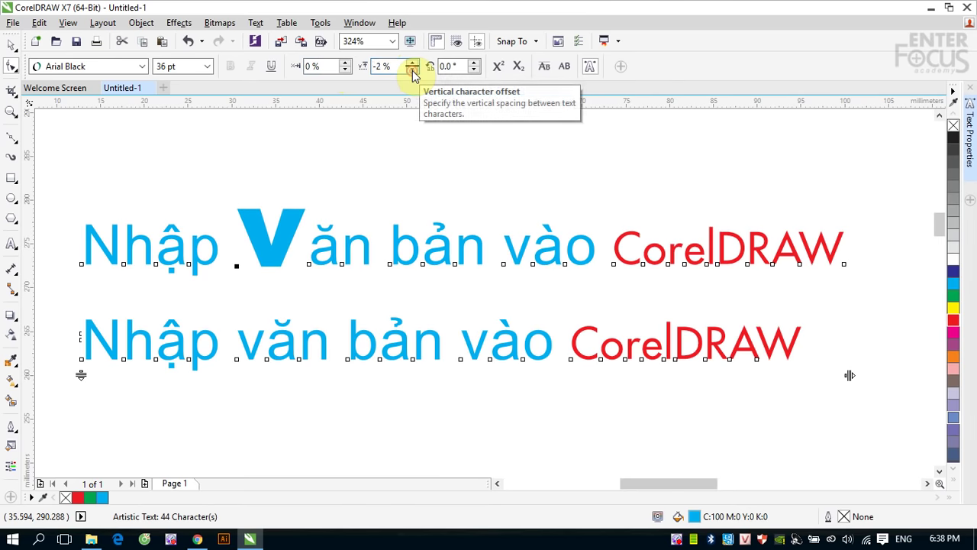
click(412, 70)
click(412, 71)
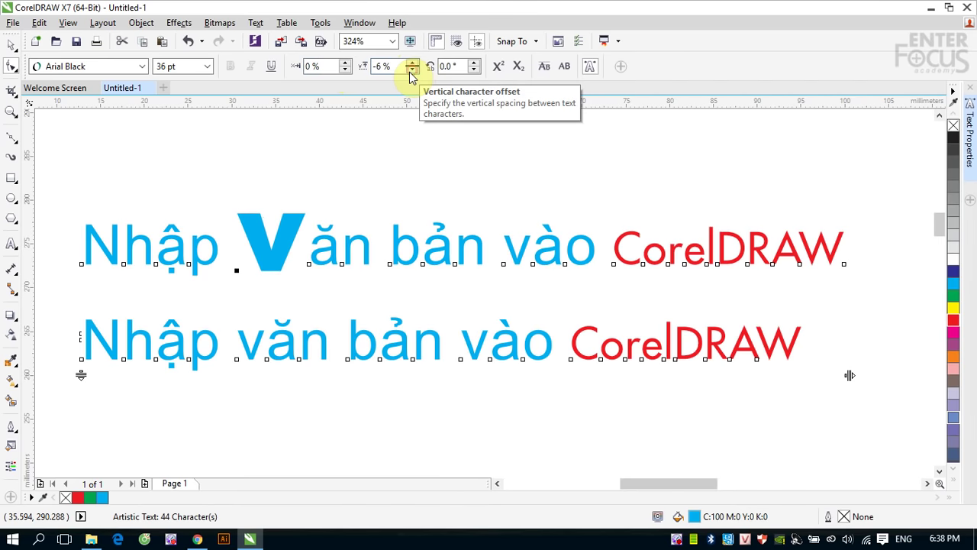
Rotate the enlarged "v" by 15°, and set the character angle of the first title line's first eight characters to 25°.
click(474, 62)
click(475, 62)
click(474, 62)
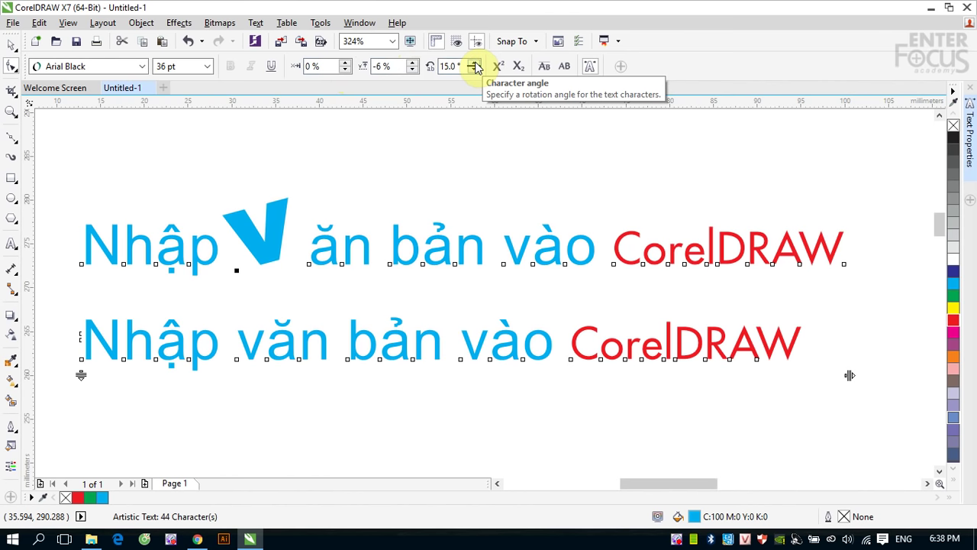
drag(64, 227, 418, 291)
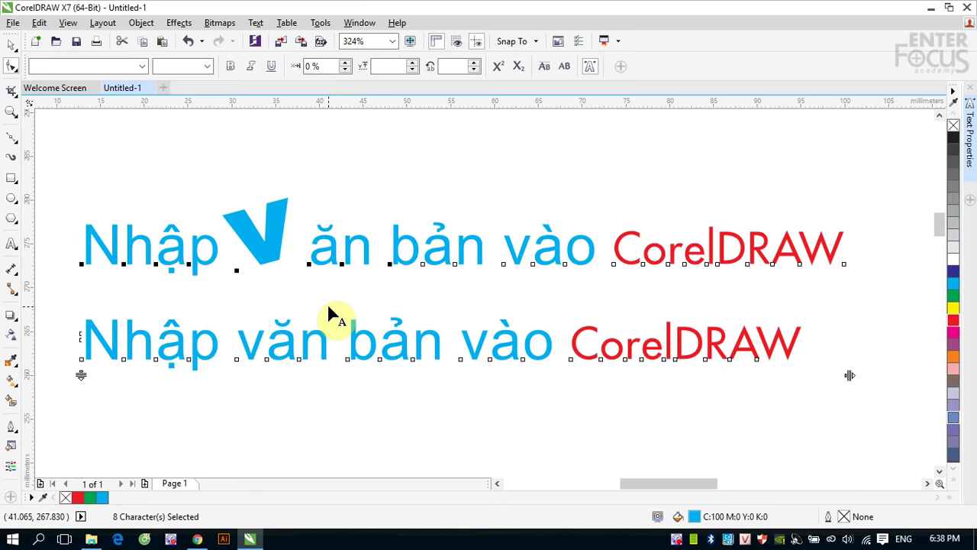
click(474, 64)
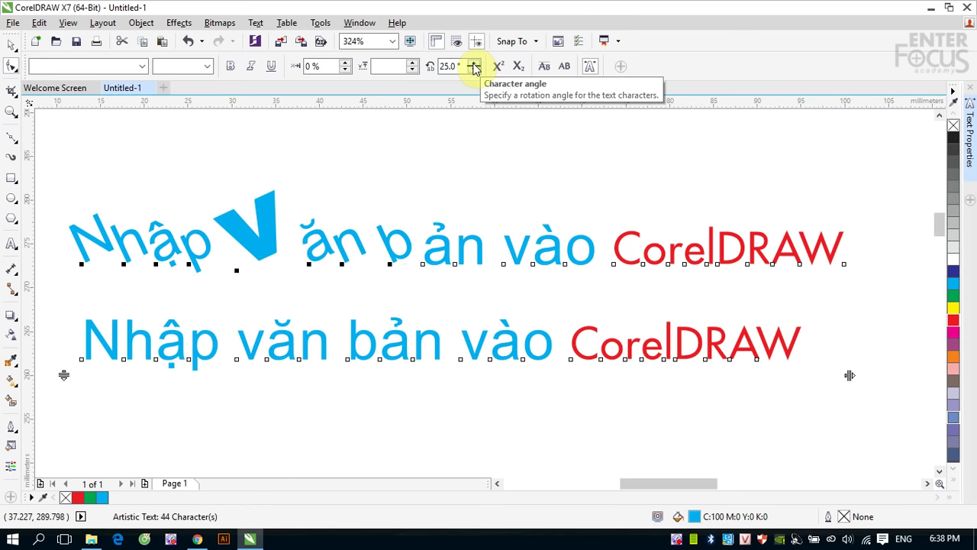
Raise the second line's "văn" and, by about 48%, "vào", and move "Nhập" above that line's "CorelDRAW" with the Shape tool.
click(231, 313)
drag(231, 313, 299, 336)
drag(449, 343, 520, 334)
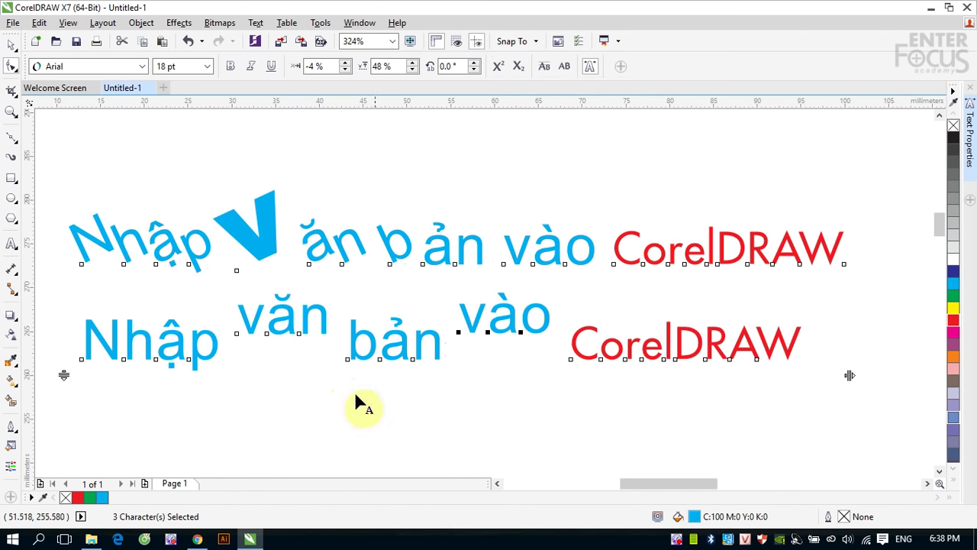
drag(65, 336, 754, 312)
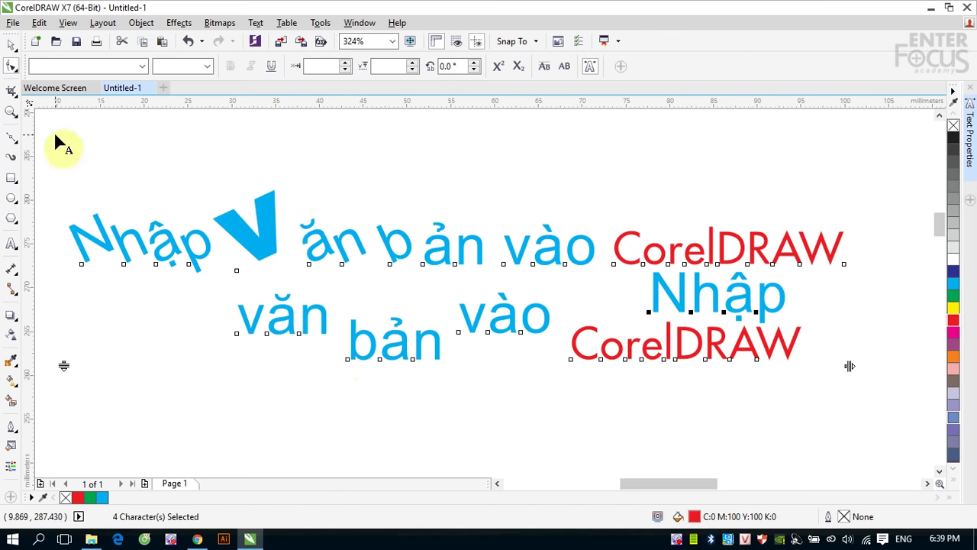
Place a horizontal guideline above the two-line title, and delete it.
click(11, 45)
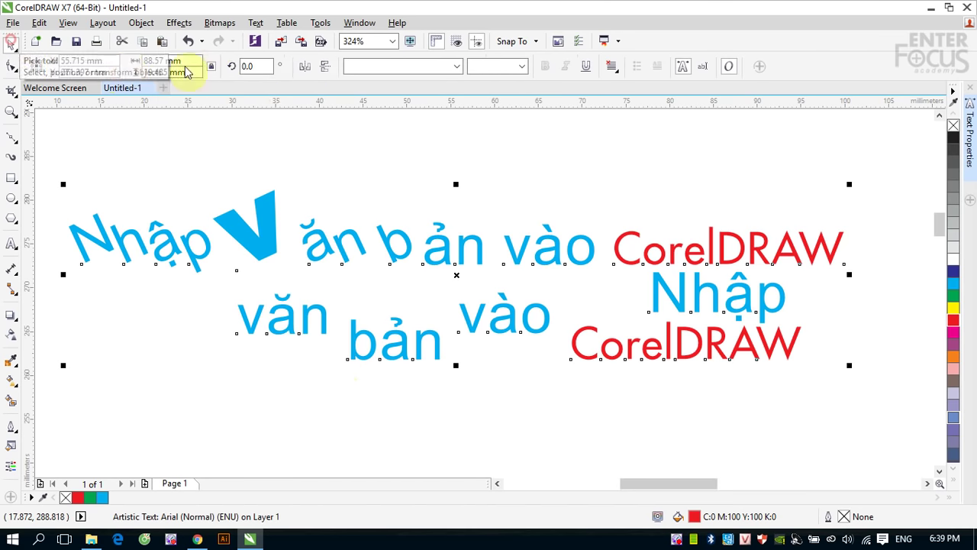
click(256, 23)
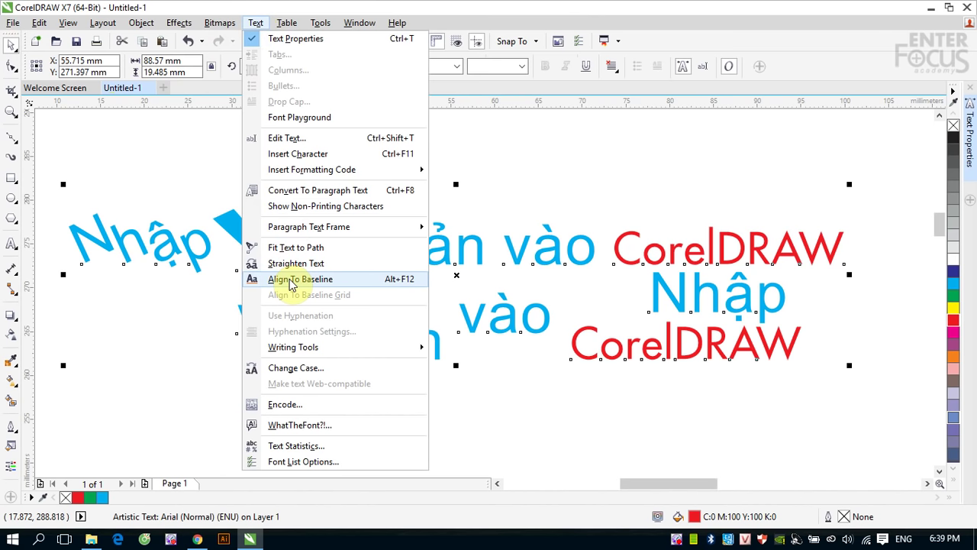
click(565, 111)
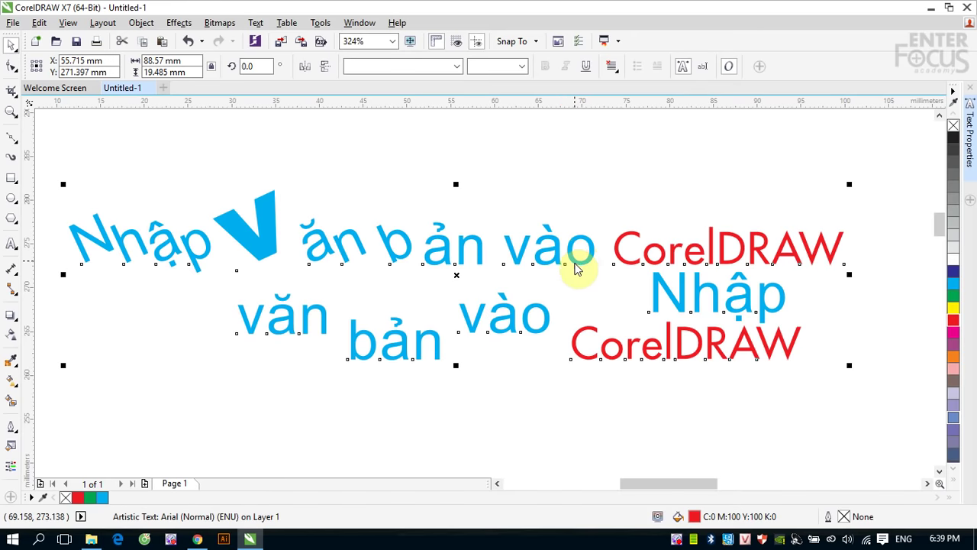
drag(576, 269, 577, 270)
drag(575, 265, 562, 131)
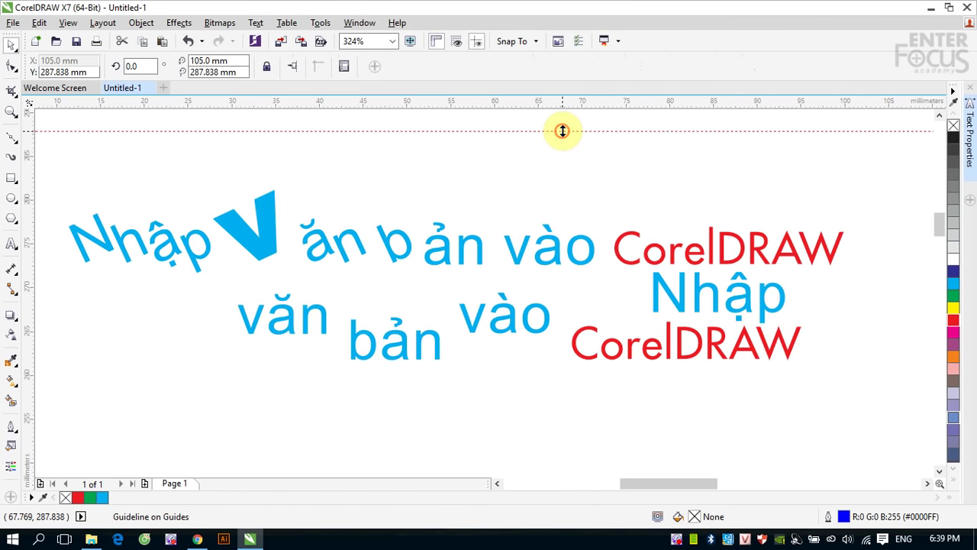
key(Delete)
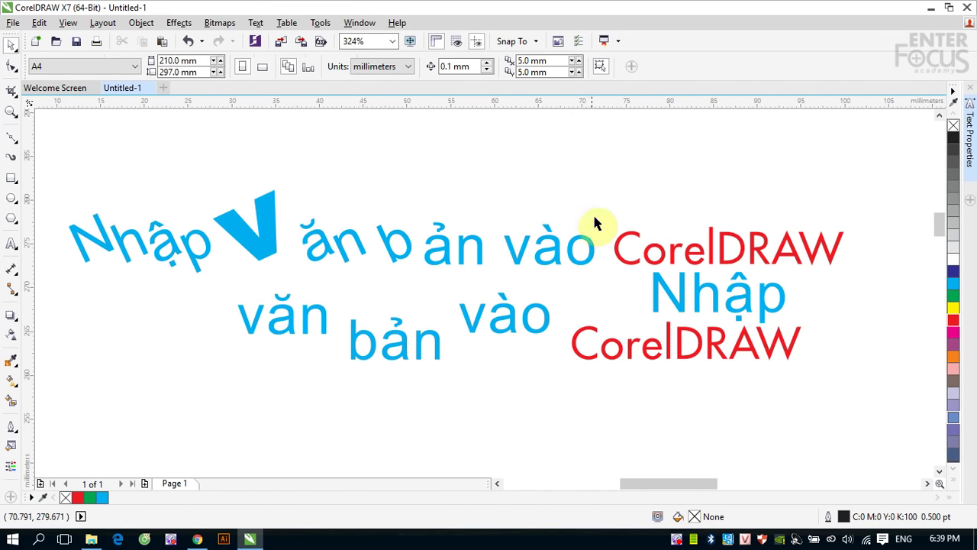
Align the two-line title's characters to the baseline, and straighten the text to reset the moved and rotated characters.
click(655, 285)
click(255, 23)
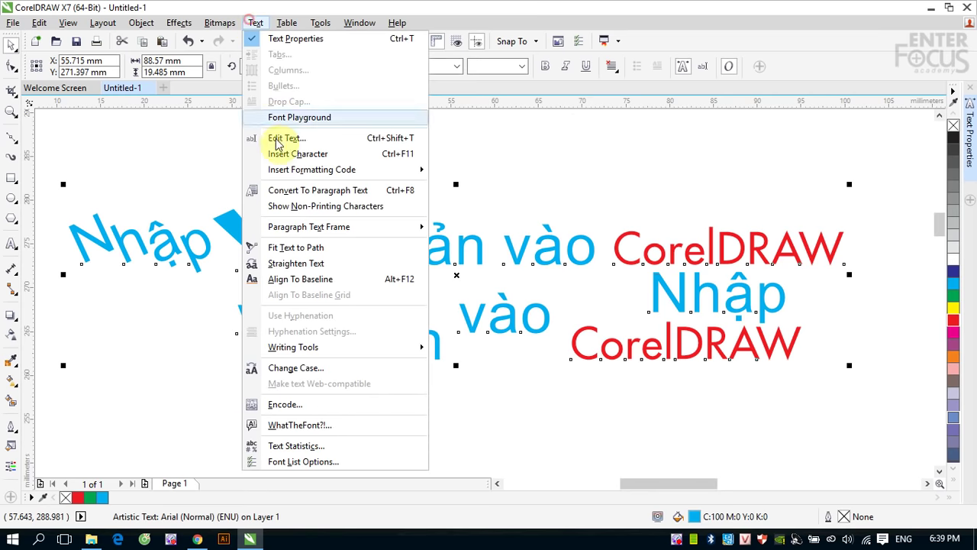
click(292, 280)
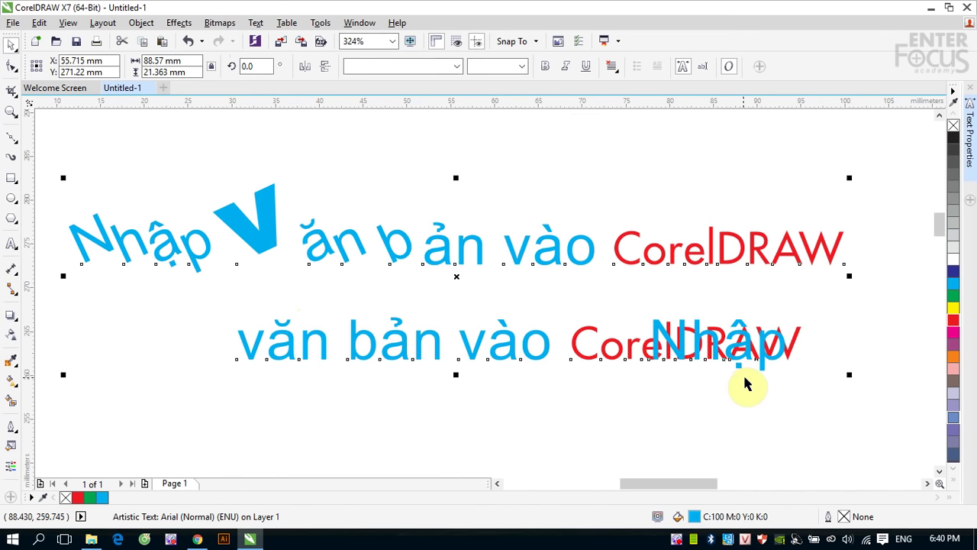
click(255, 22)
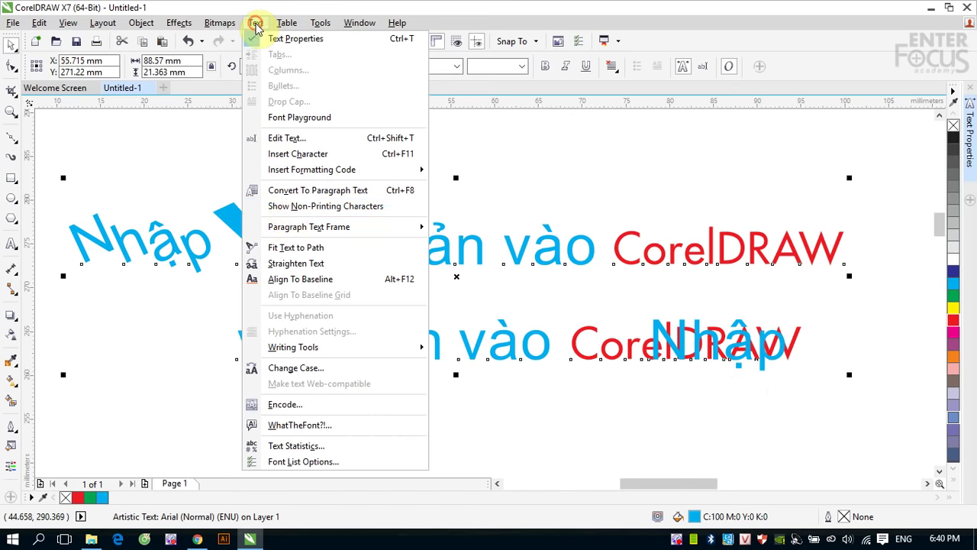
click(289, 263)
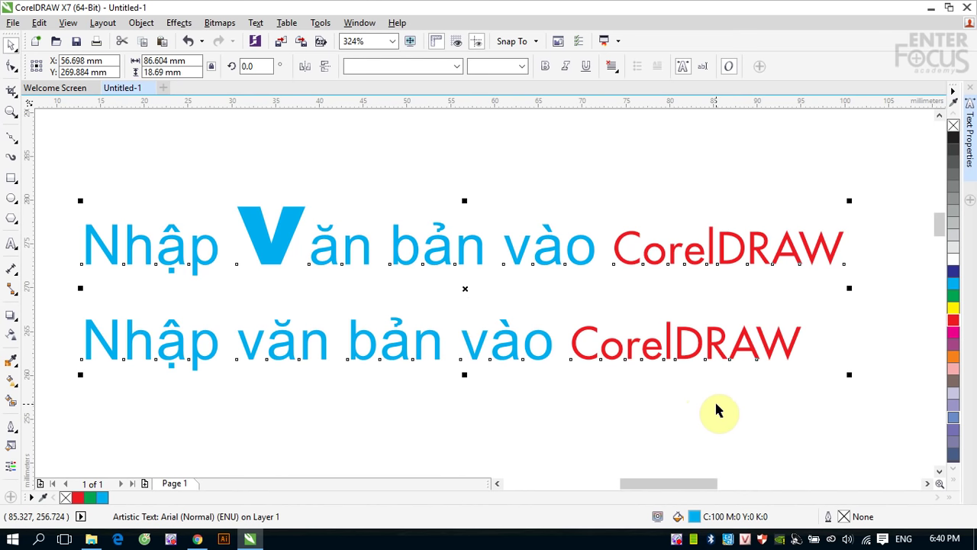
Enter the artistic text "a2+b2" below the two-line title.
scroll(775, 363, down, 2)
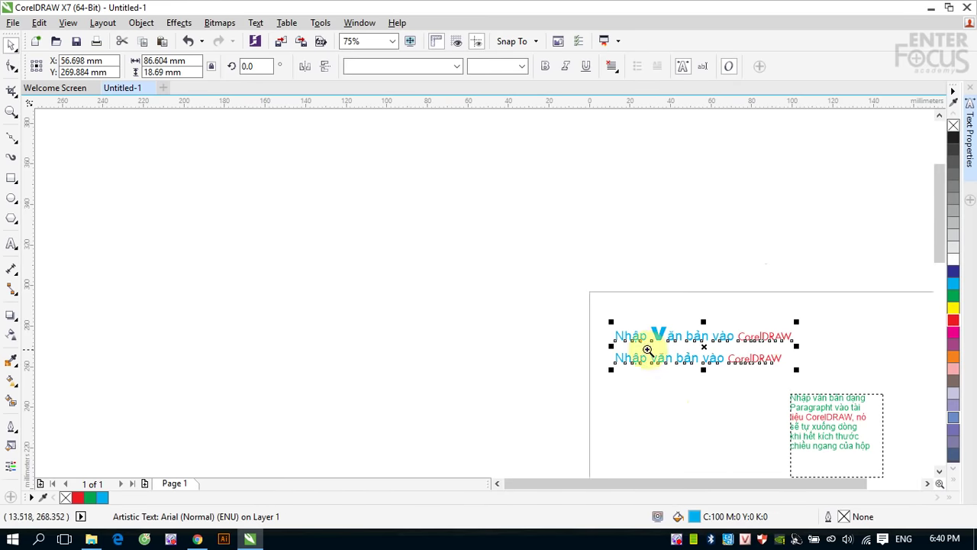
scroll(844, 402, up, 2)
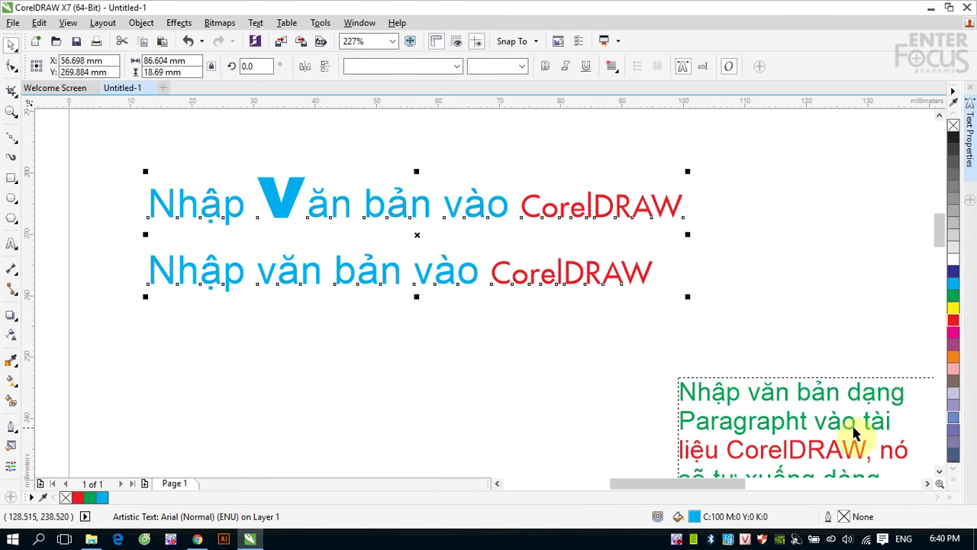
click(12, 244)
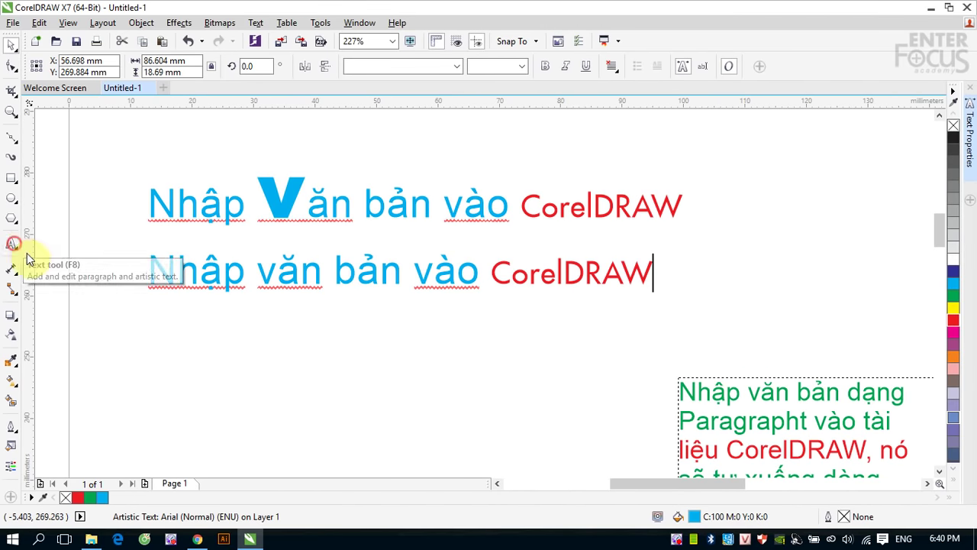
click(178, 403)
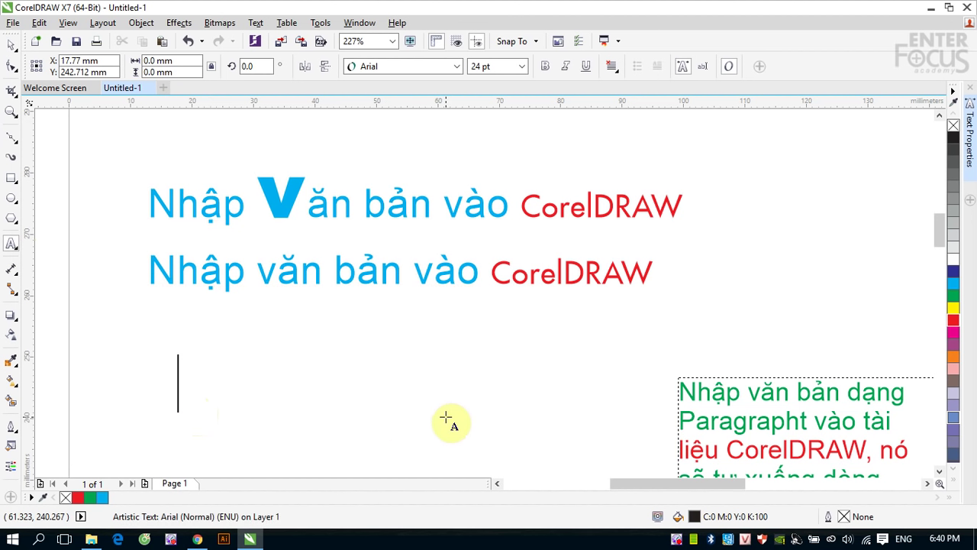
text(a2)
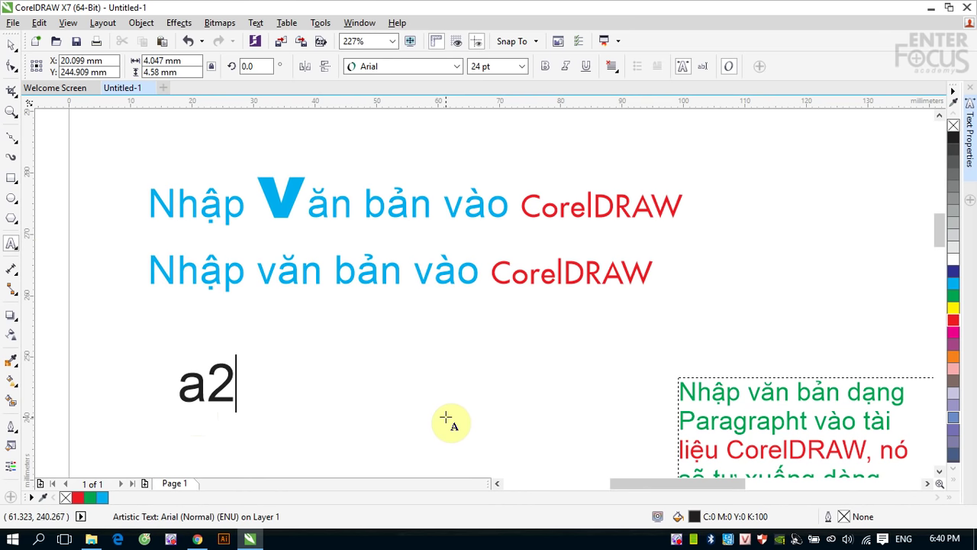
text(+b2)
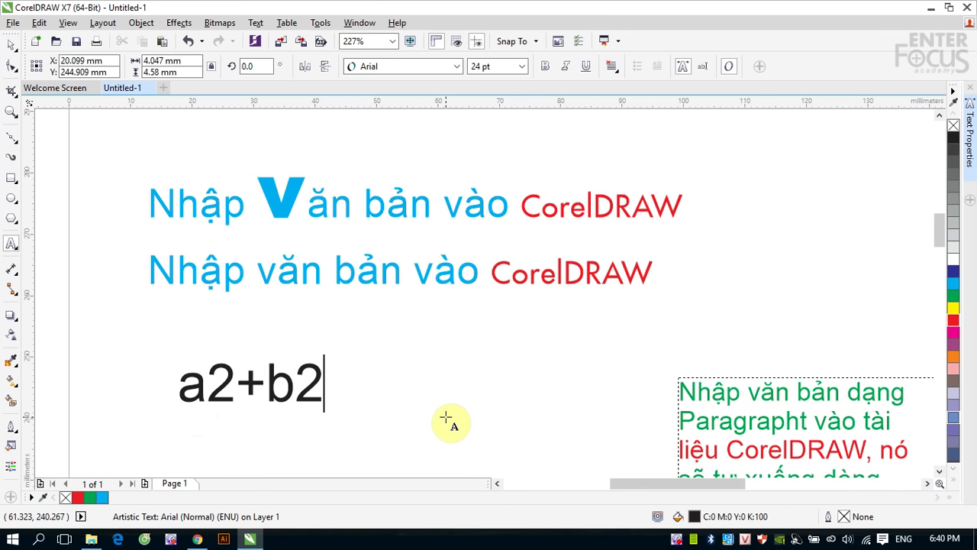
key(ctrl+space)
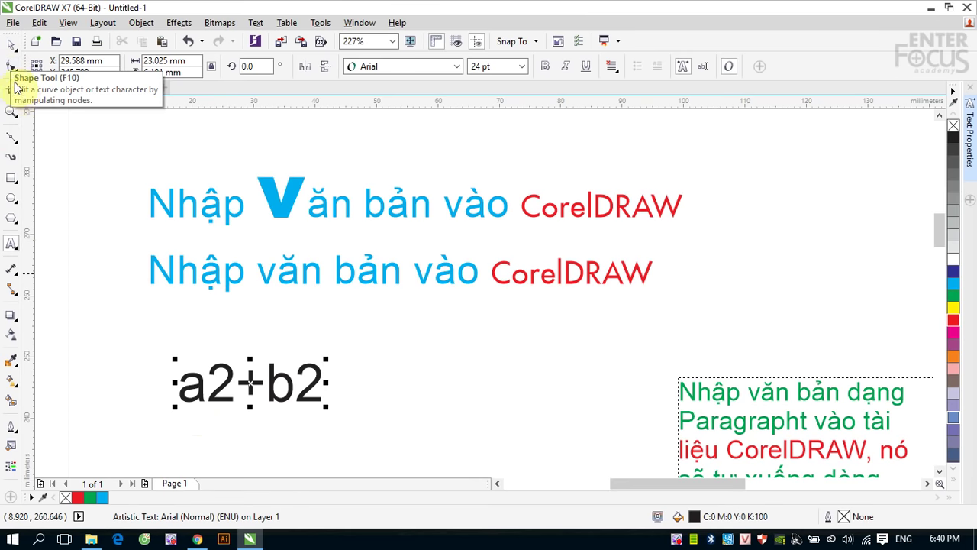
Make both "2" characters in "a2+b2" superscript with the Shape tool.
click(12, 69)
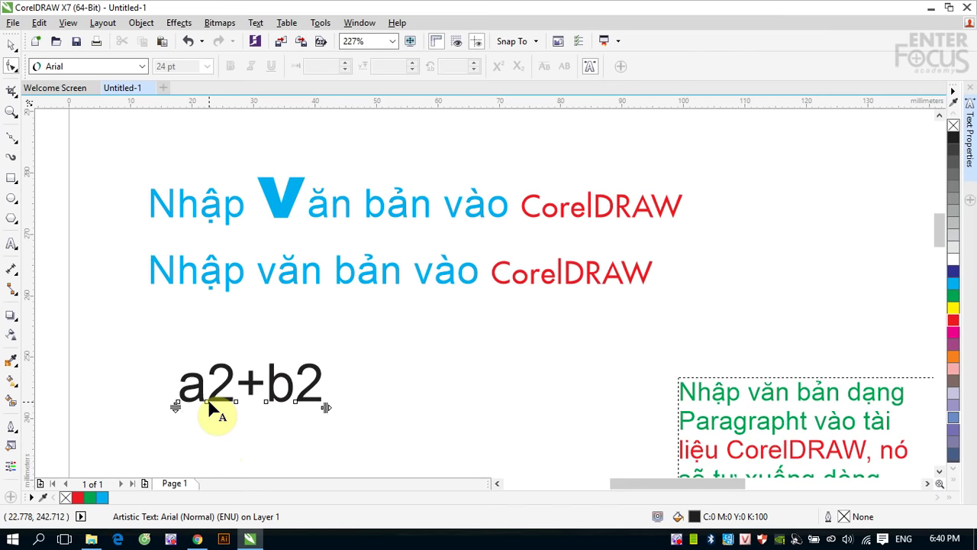
click(296, 402)
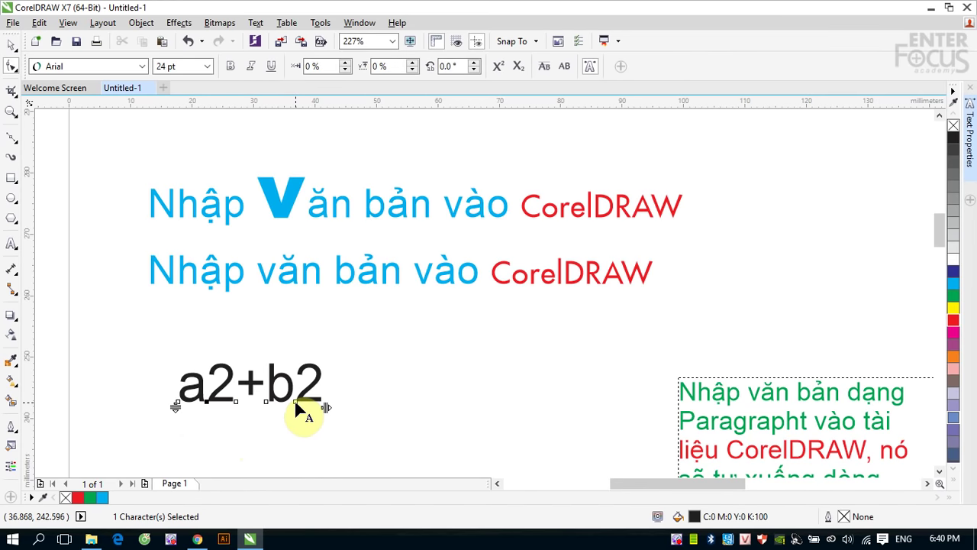
shift+click(207, 401)
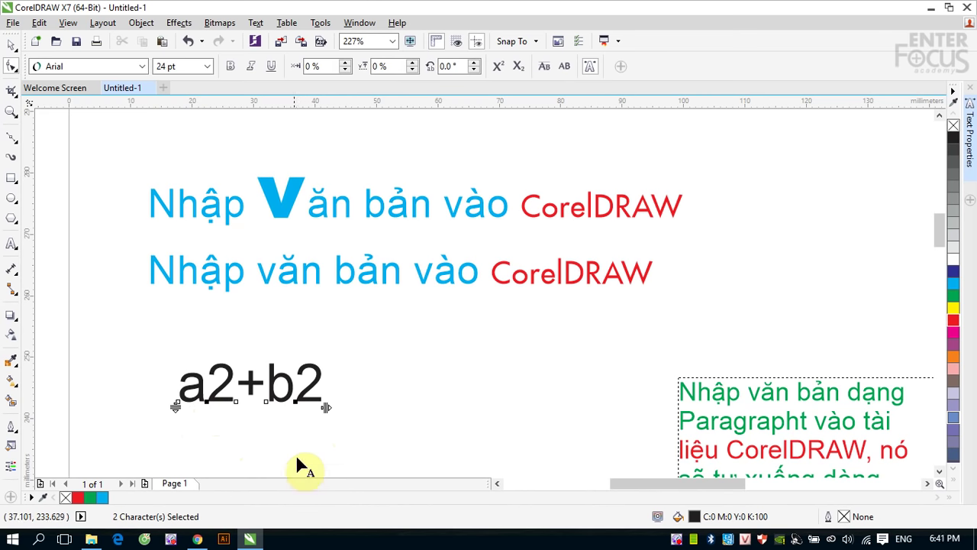
click(497, 67)
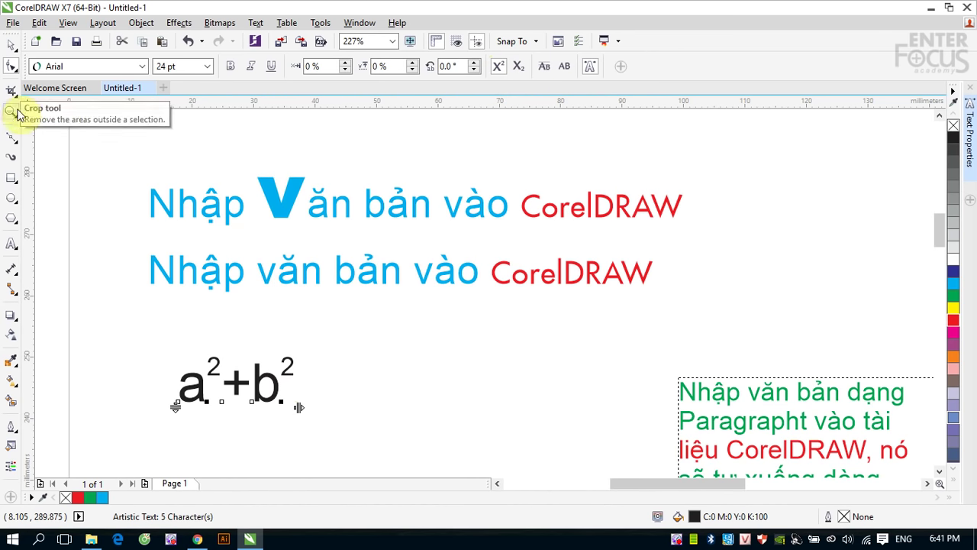
click(12, 44)
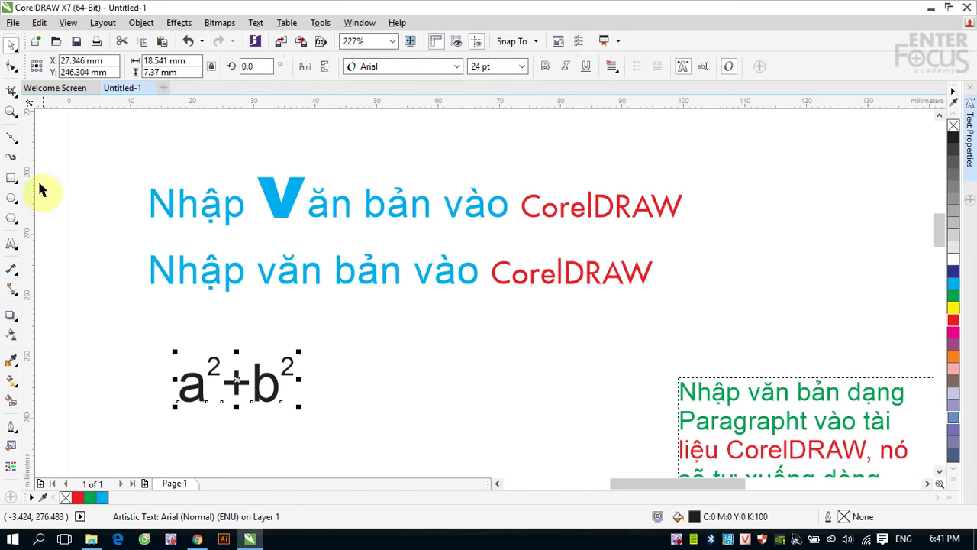
Enter the artistic text "H2O" to the right of the squared formula.
click(12, 243)
click(401, 415)
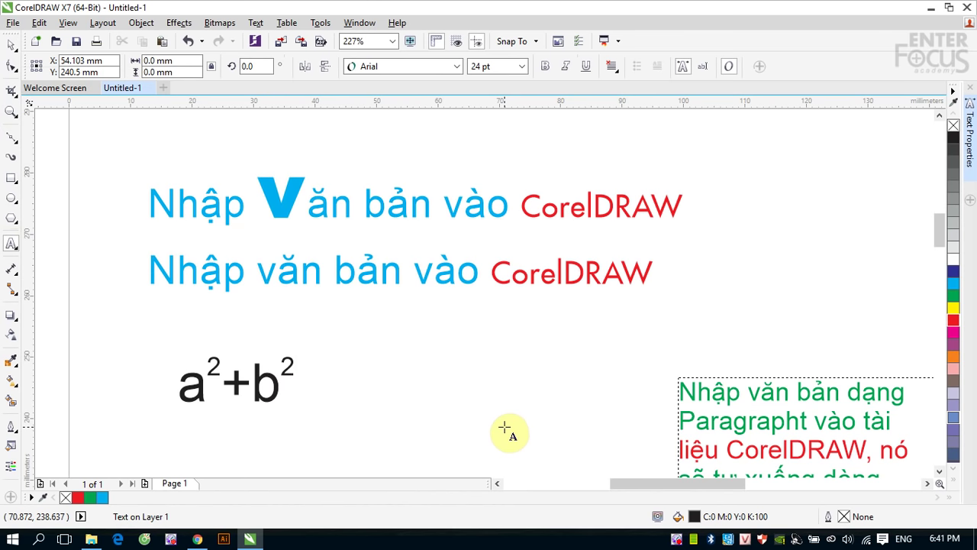
text(H2)
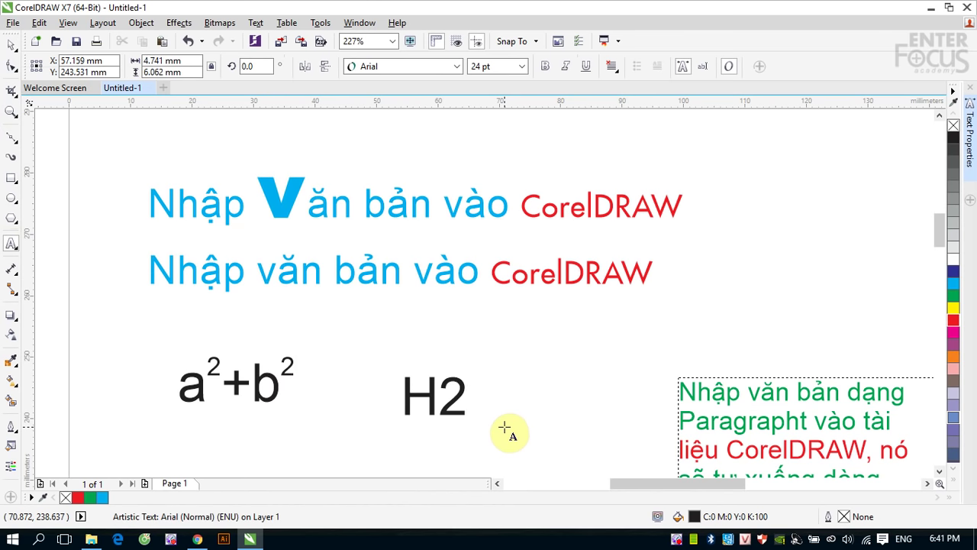
text(O)
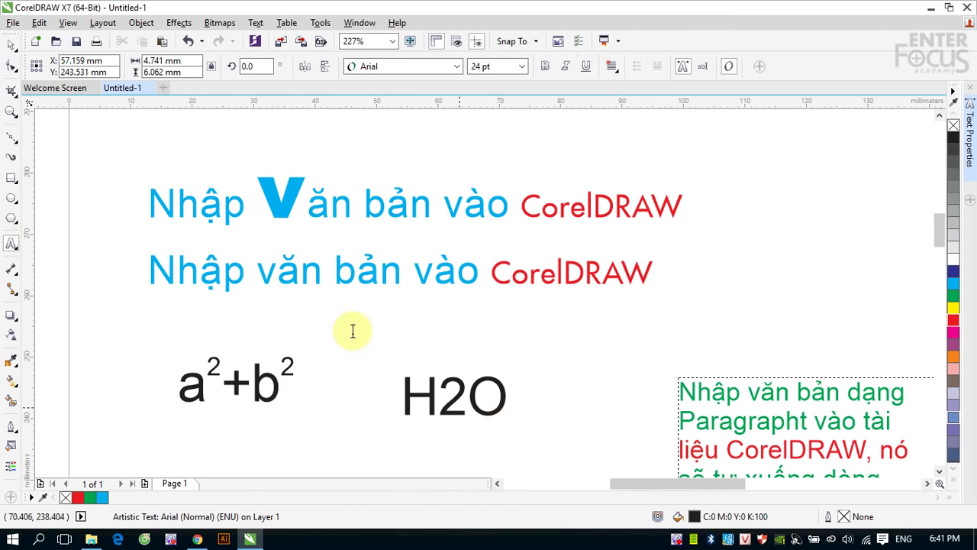
Make the "2" in "H2O" subscript with the Shape tool.
click(12, 74)
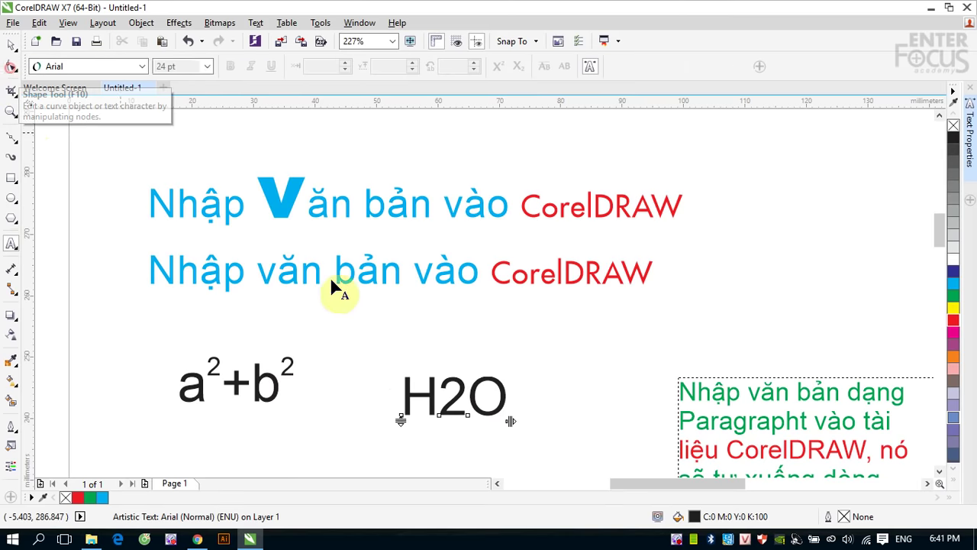
click(440, 415)
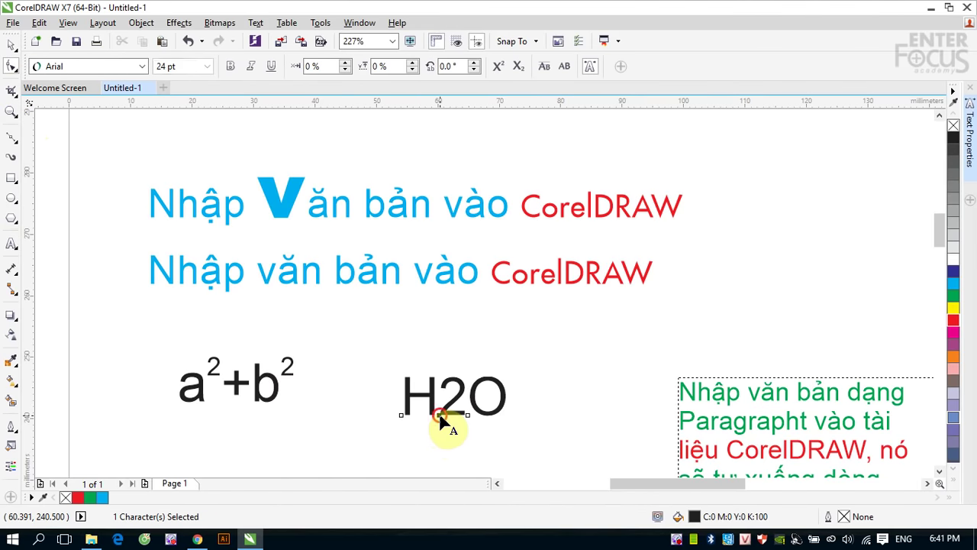
click(519, 67)
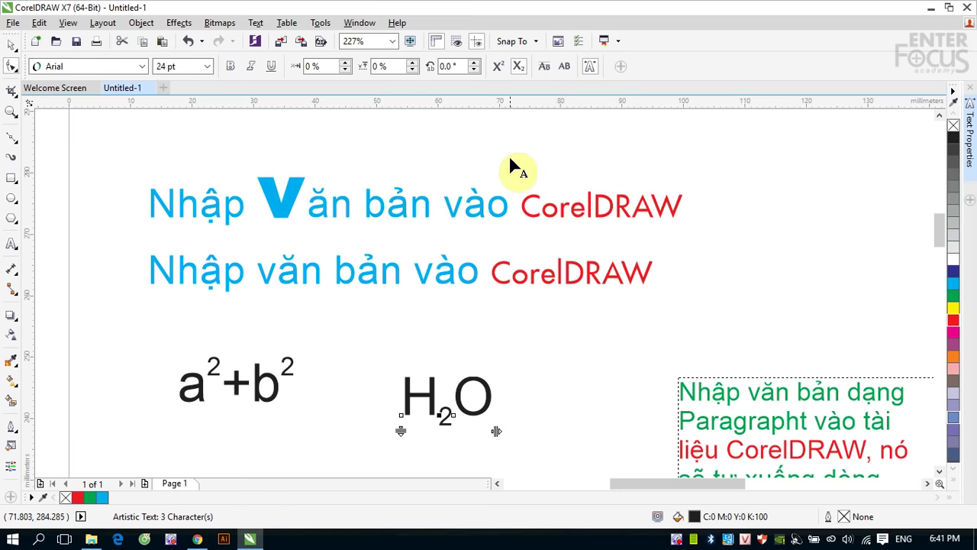
click(12, 45)
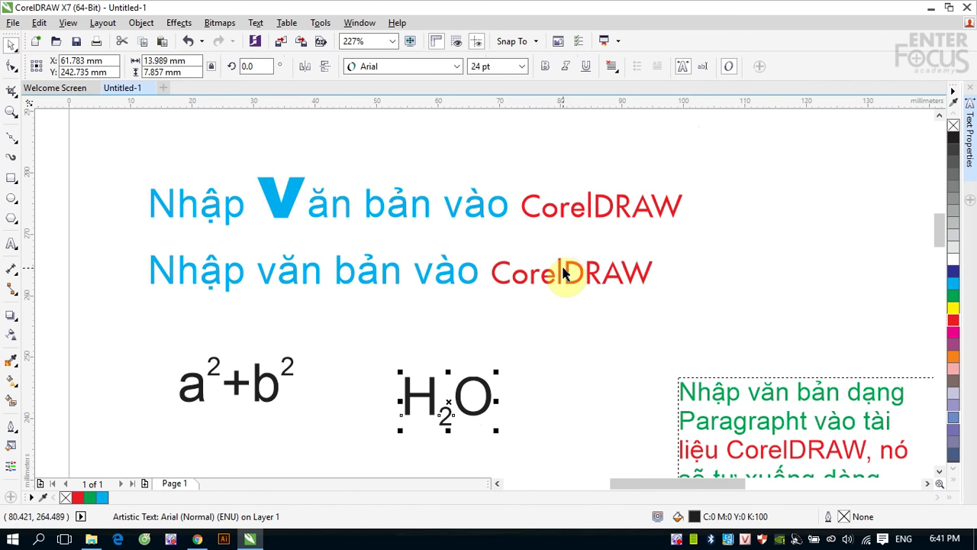
Select the two-line title and change its case to lowercase.
click(563, 216)
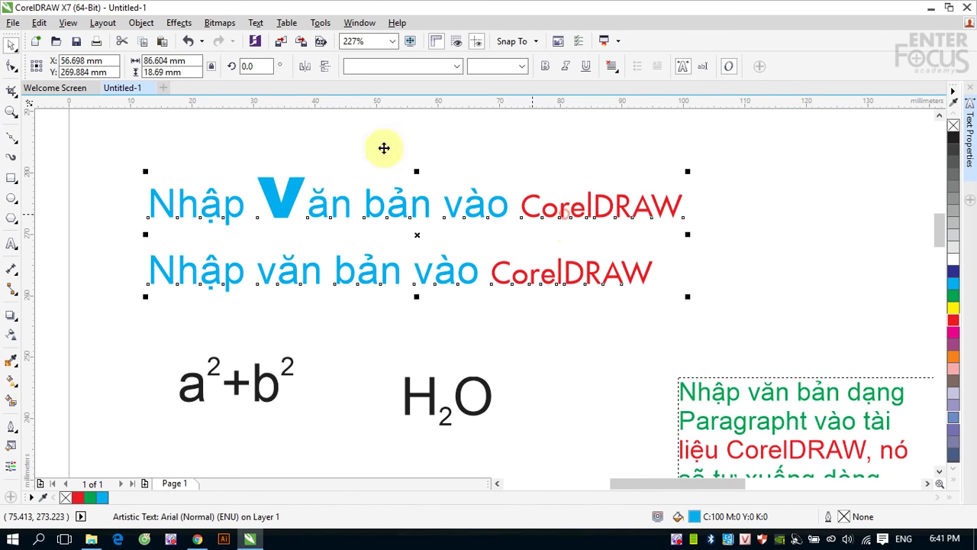
click(254, 21)
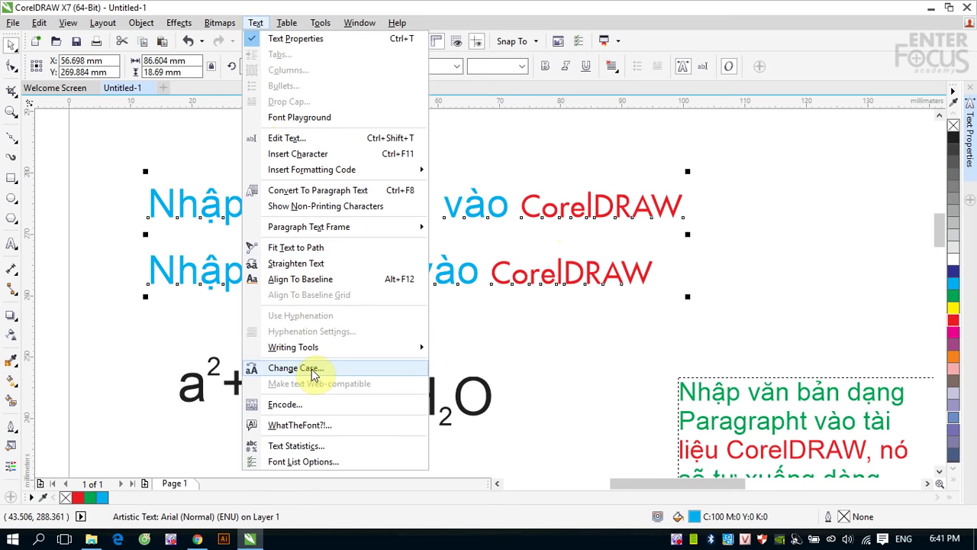
click(312, 370)
drag(468, 202, 801, 170)
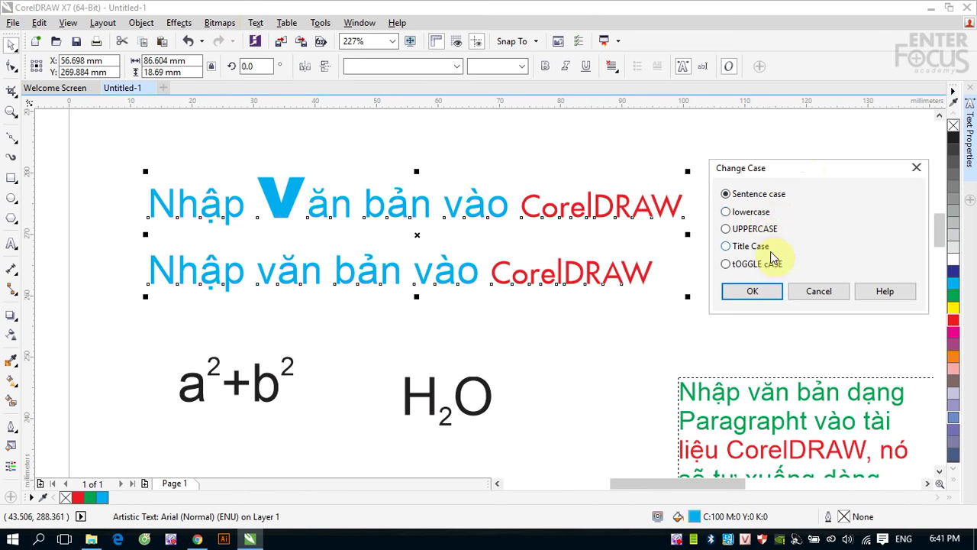
click(745, 212)
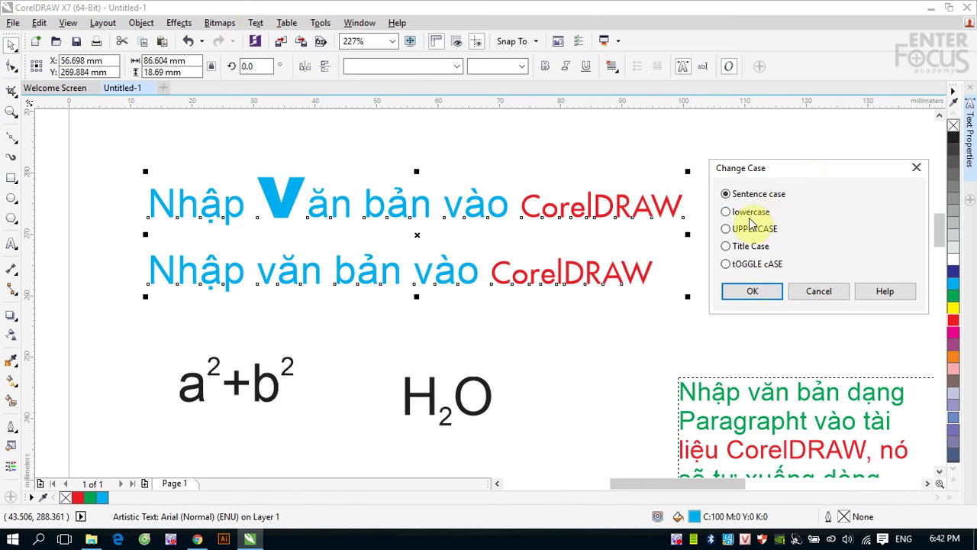
click(752, 291)
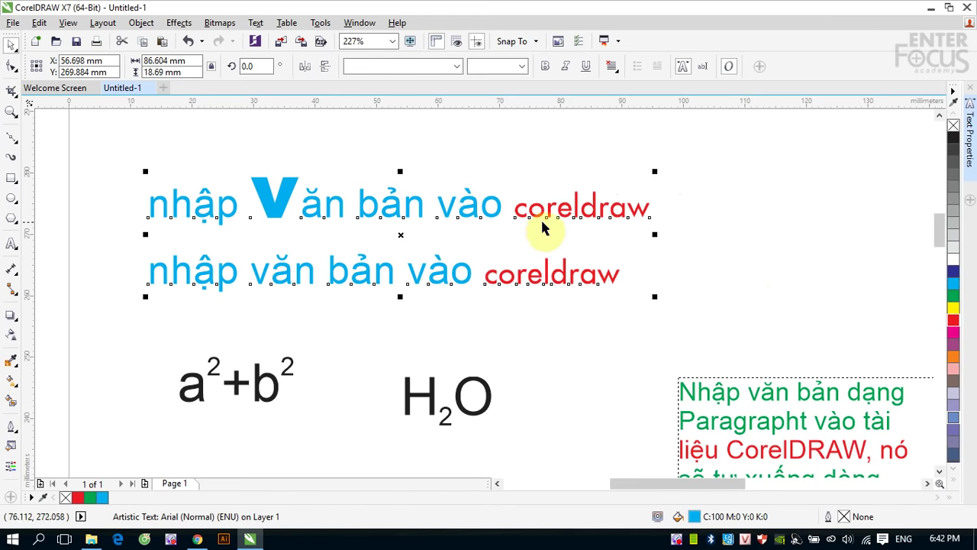
Change the two-line title's case to UPPERCASE.
click(256, 22)
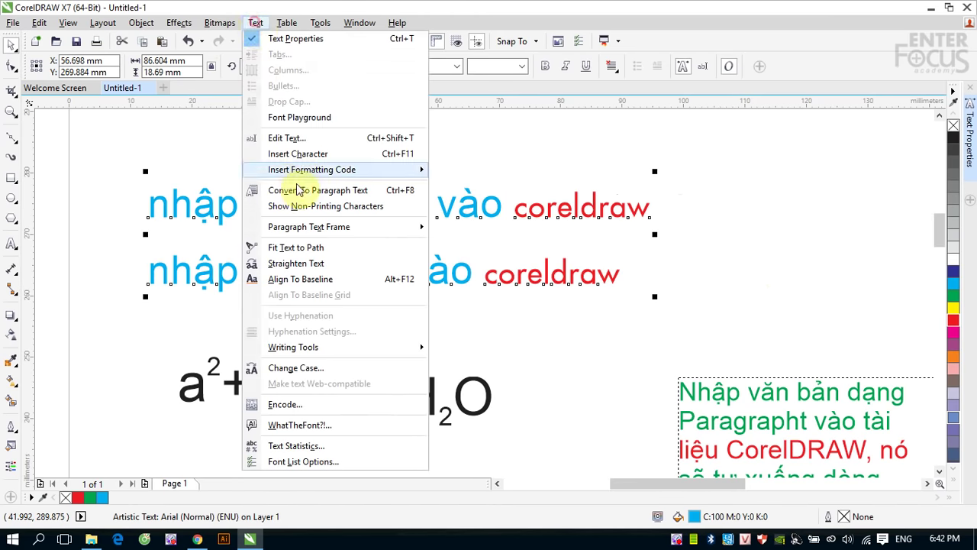
click(306, 367)
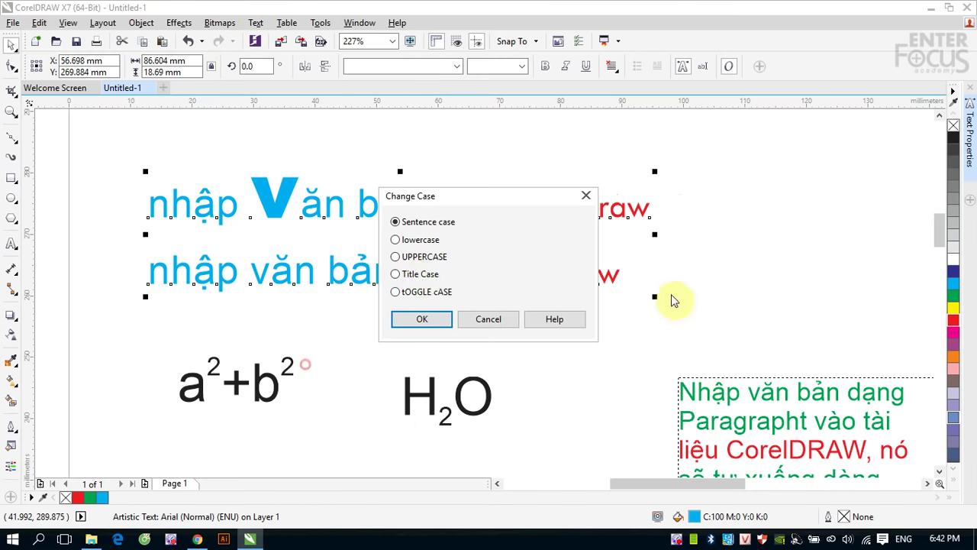
click(396, 257)
click(429, 321)
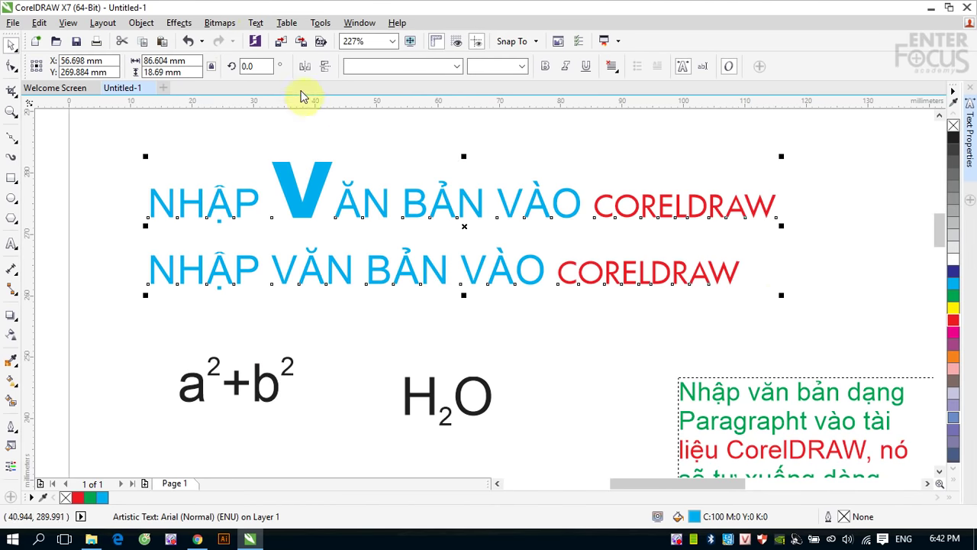
Change the two-line title's case to Title Case.
click(256, 22)
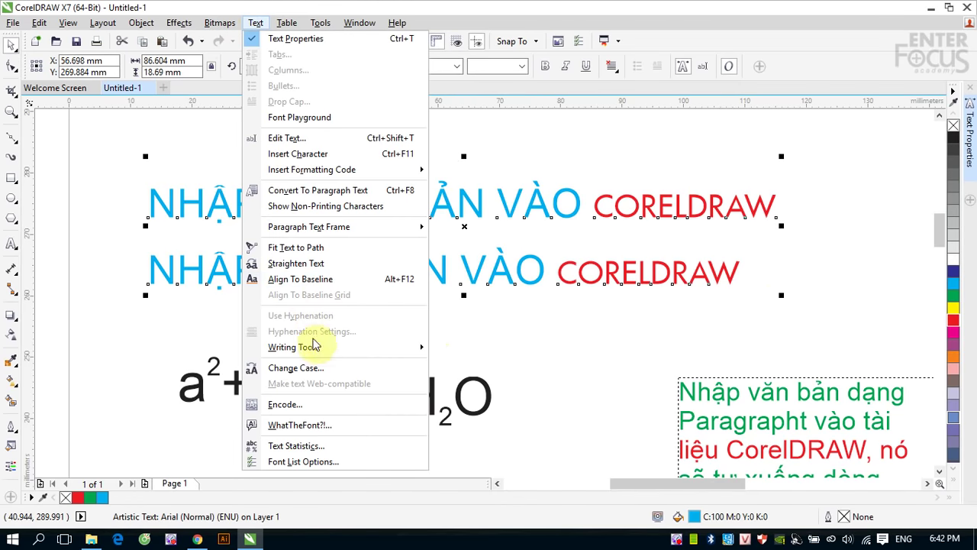
click(296, 367)
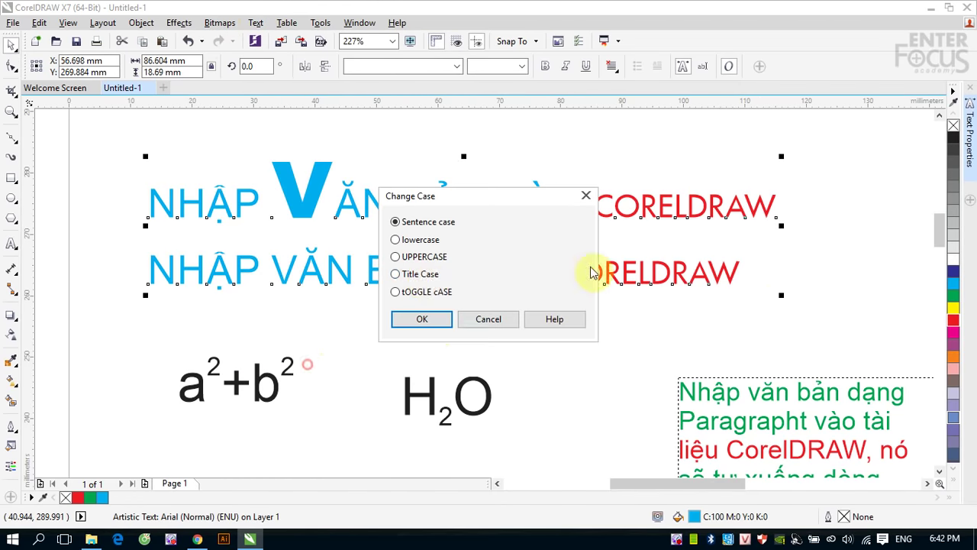
click(396, 274)
click(432, 321)
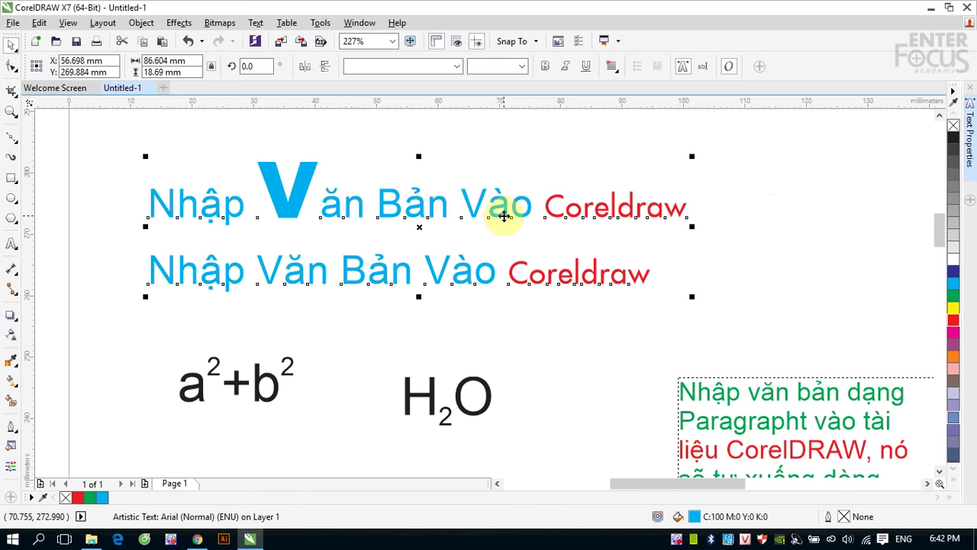
Change the two-line title's case to tOGGLE cASE.
click(257, 26)
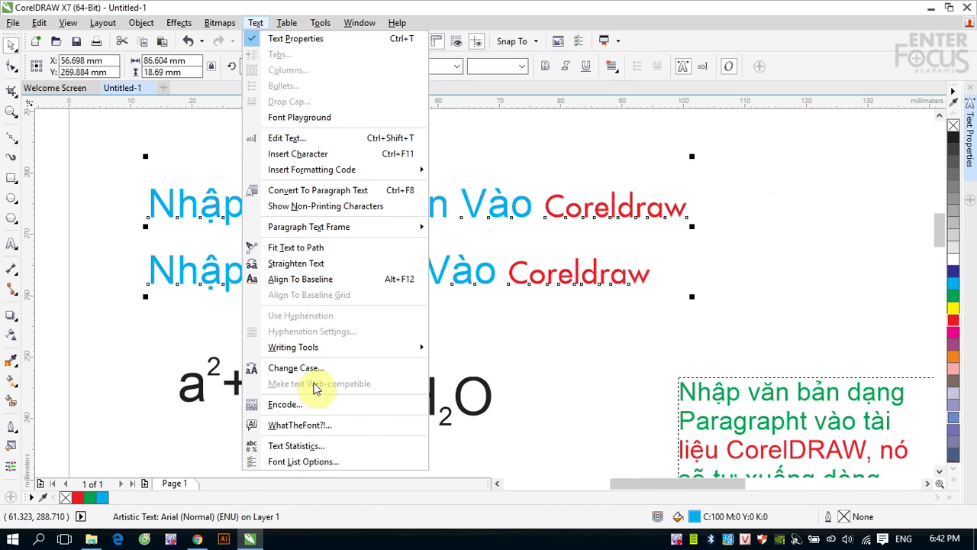
click(309, 369)
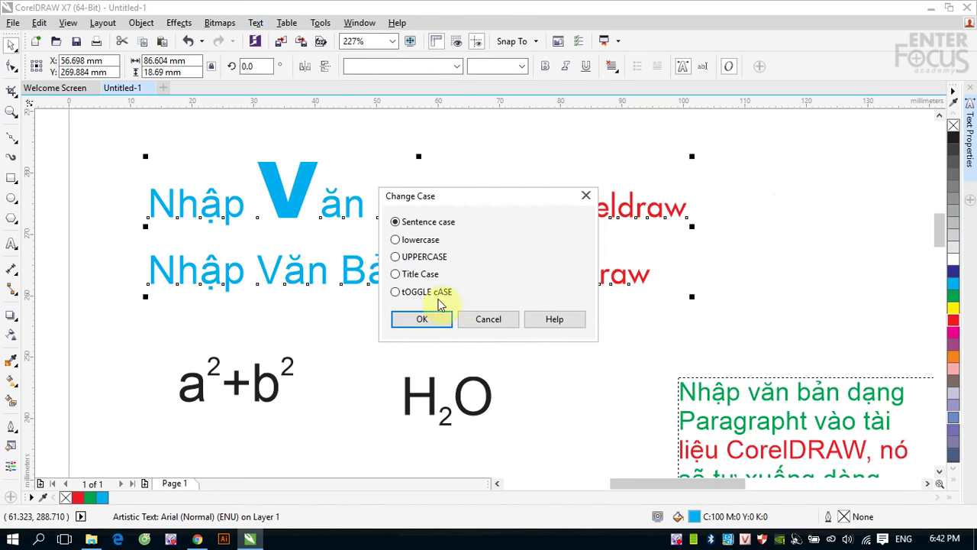
click(396, 292)
click(422, 319)
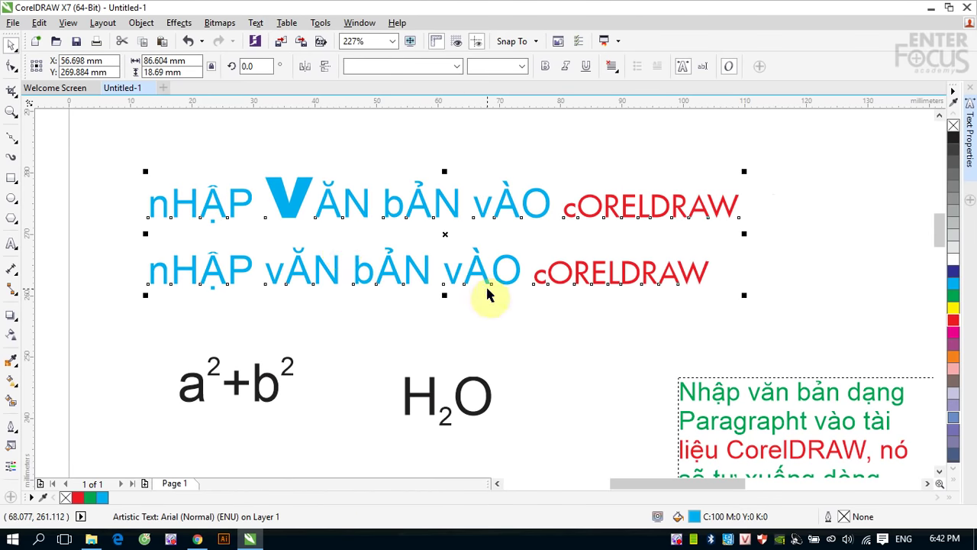
Change the two-line title's case to Sentence case.
click(256, 23)
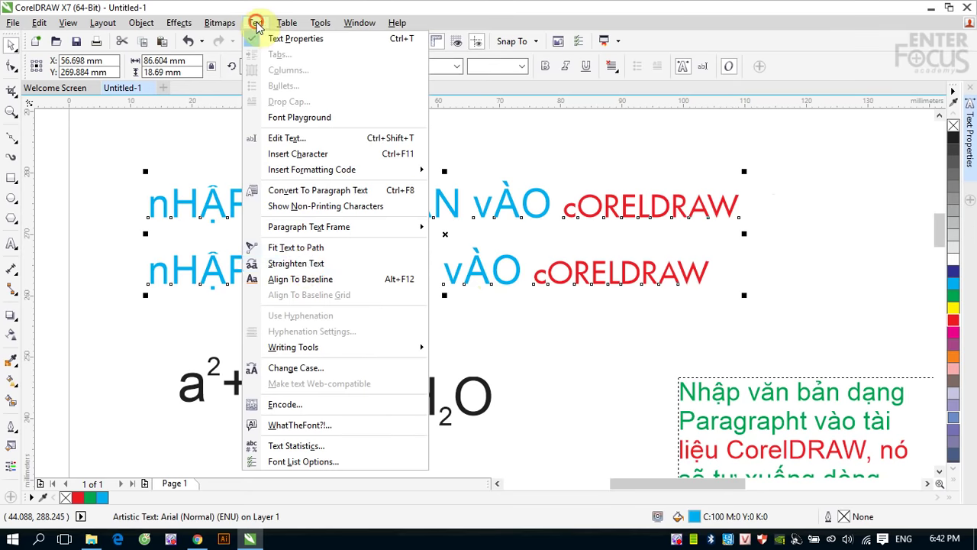
click(296, 368)
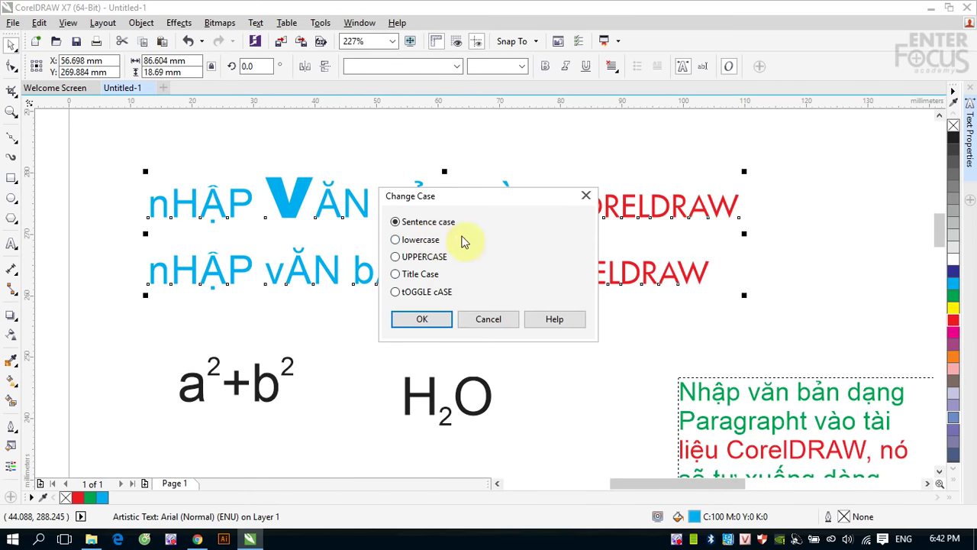
click(422, 319)
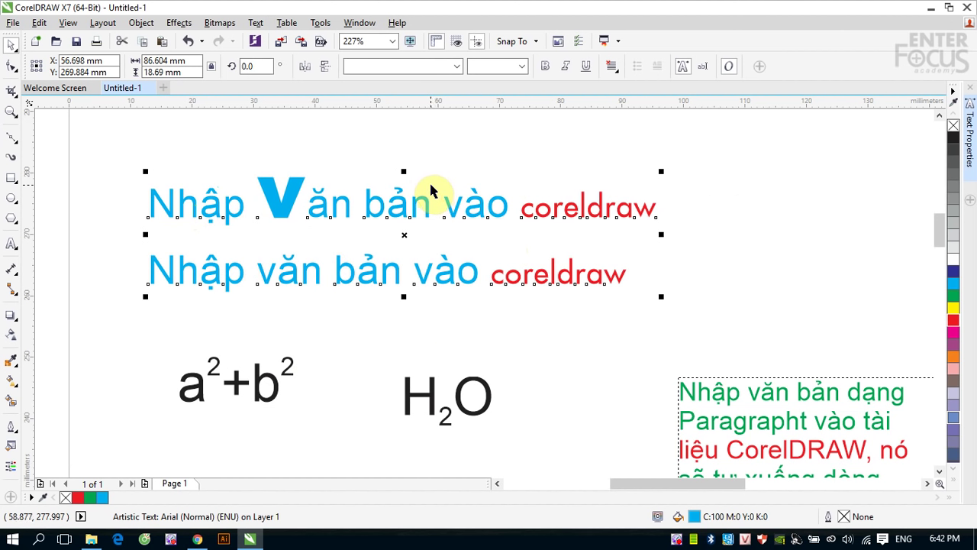
Select all four text objects and move them together off the page, to its left.
scroll(430, 190, down, 3)
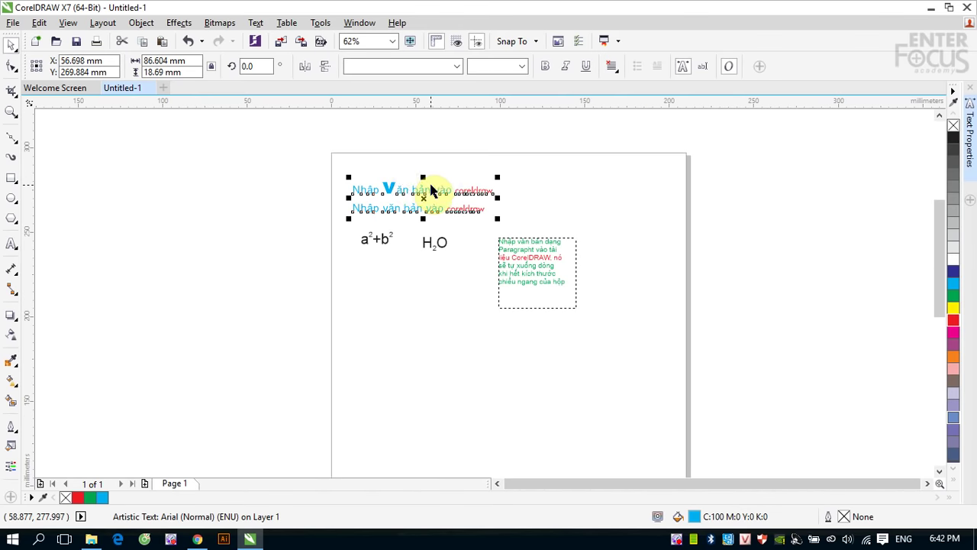
drag(323, 161, 649, 344)
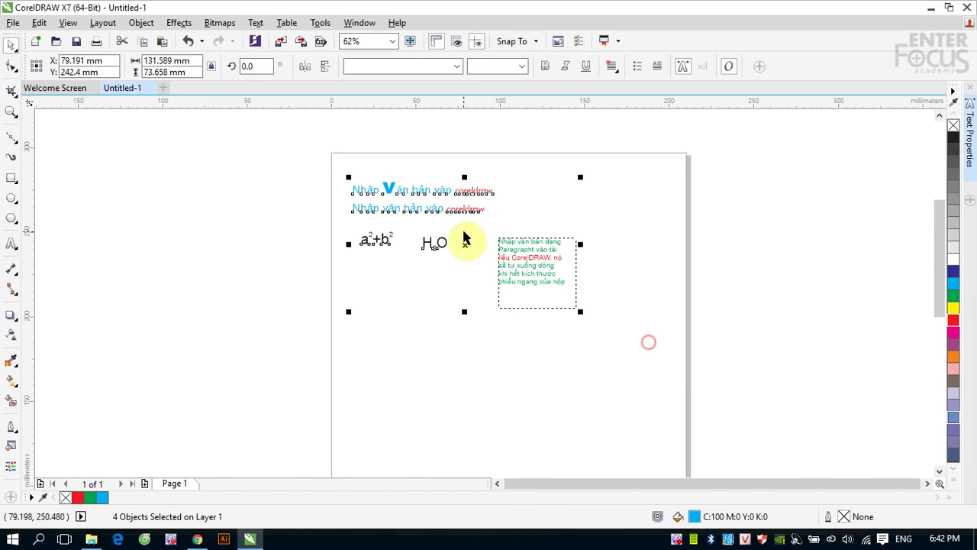
drag(460, 242, 184, 209)
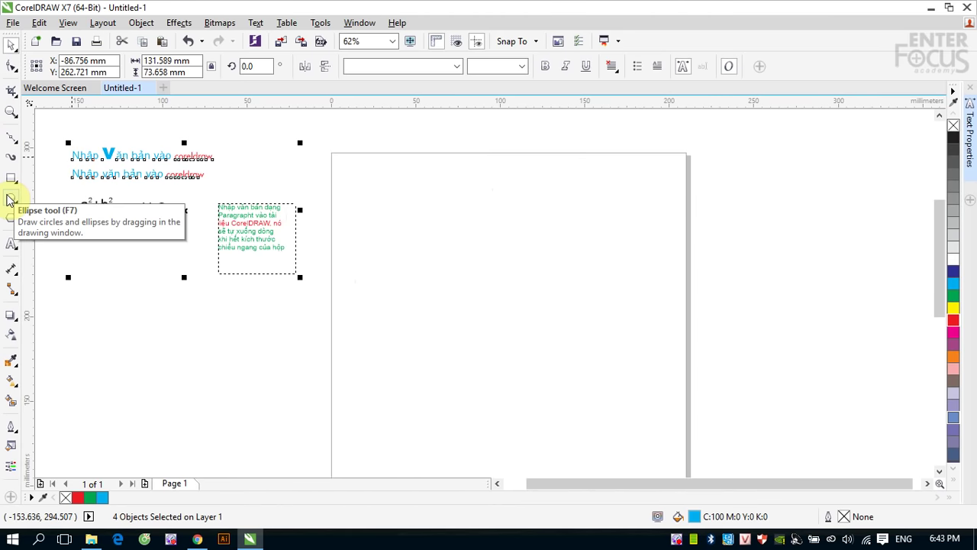
Draw a circle about 92 mm in diameter near the middle of the empty page.
click(10, 198)
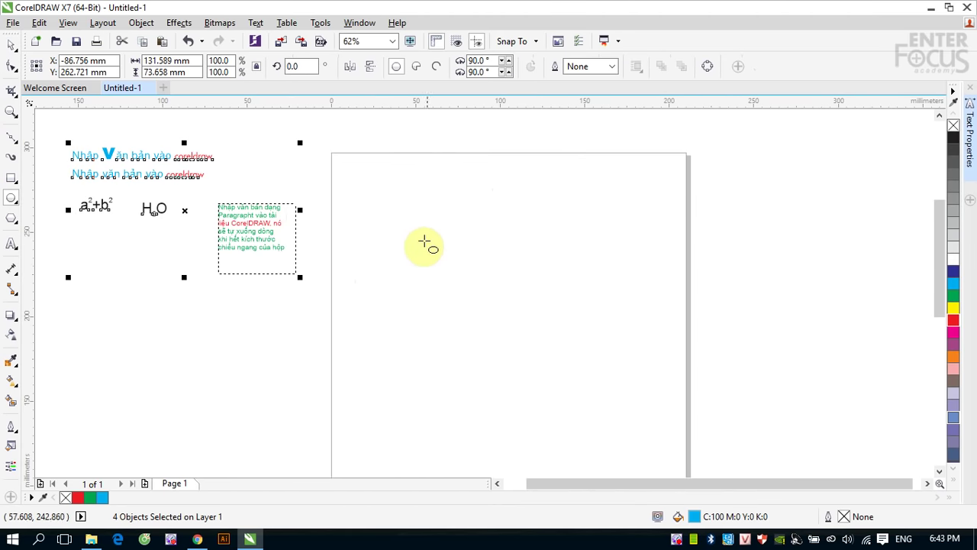
click(422, 243)
drag(422, 243, 581, 401)
Add the artistic text "Đưa văn bản vào đường dẫn trong CorelDRAW" on the page above the circle.
click(10, 245)
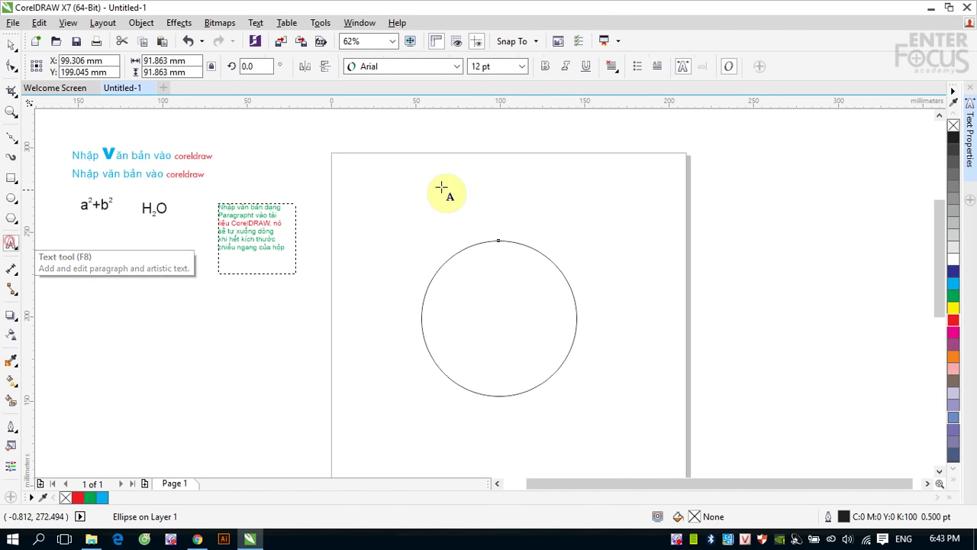
click(405, 204)
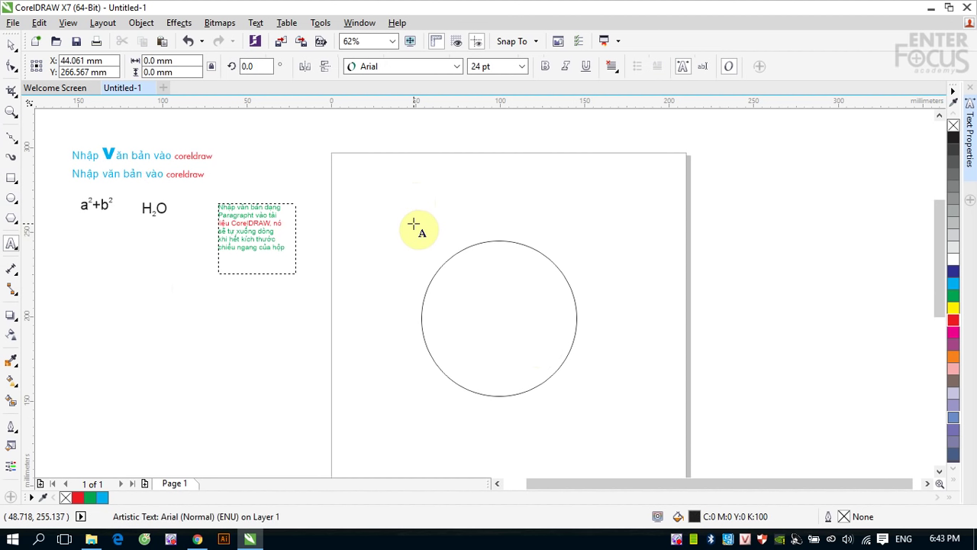
text(A)
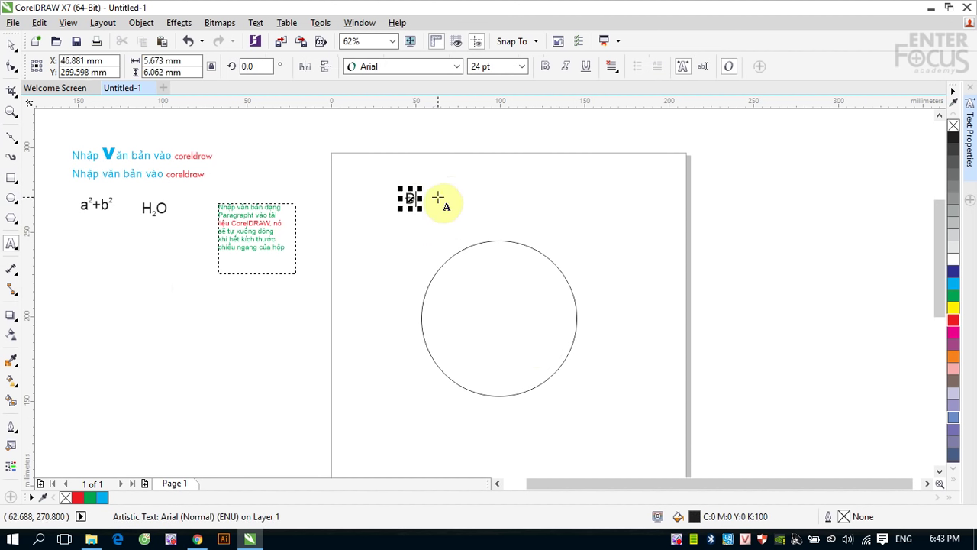
text(ưa)
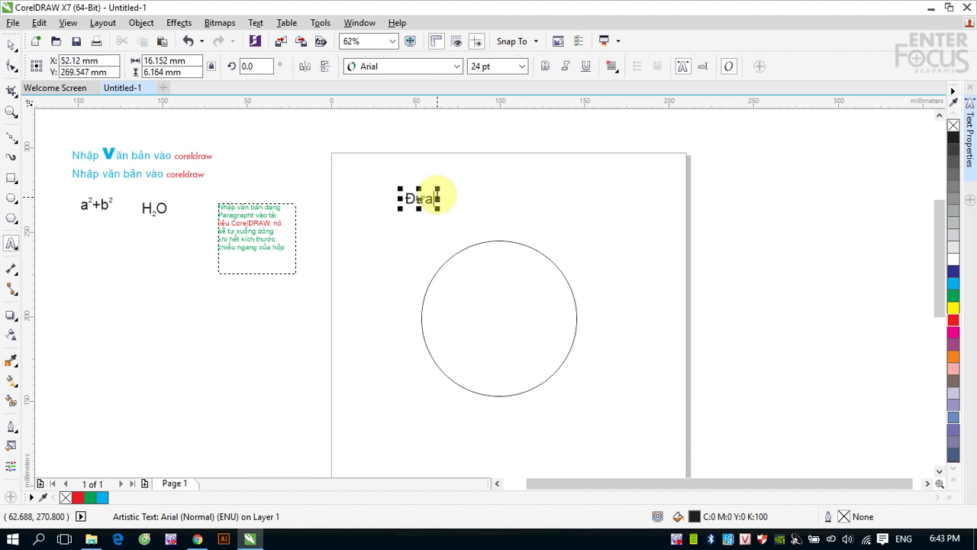
text( văn ban)
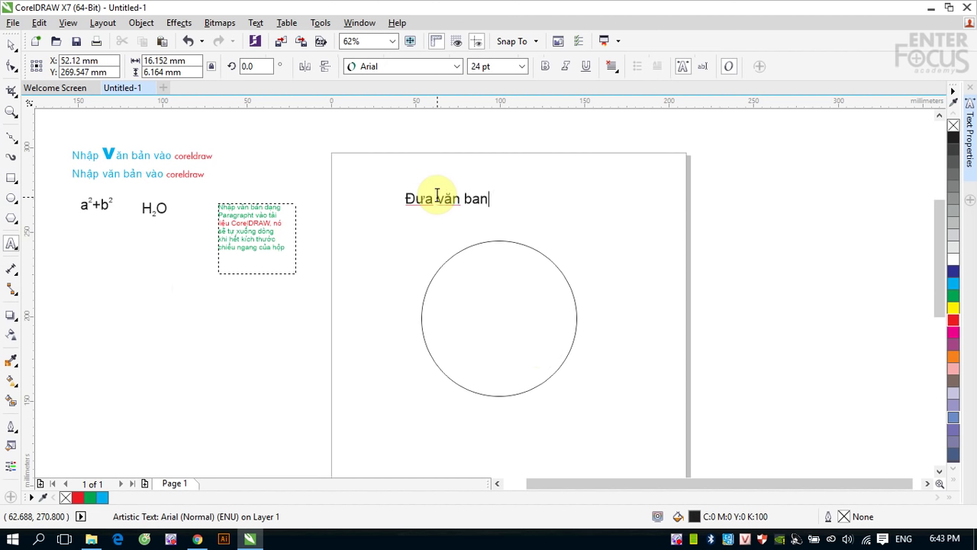
text( vào dương)
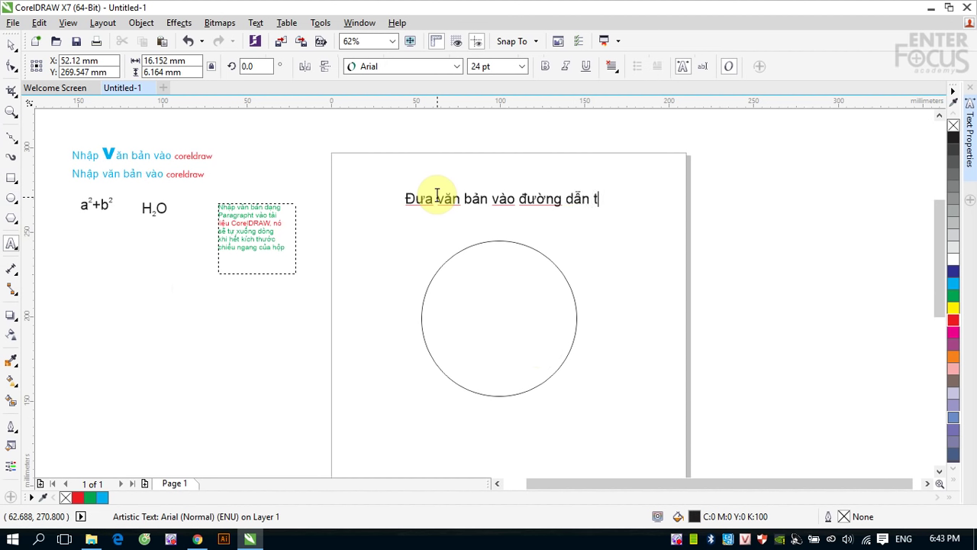
text( dẫn trong CorelDR)
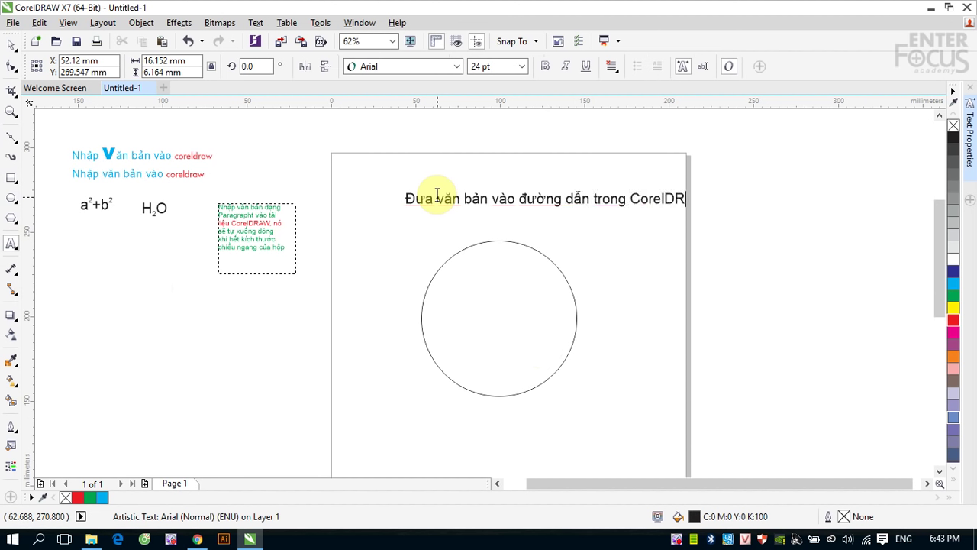
text(AW)
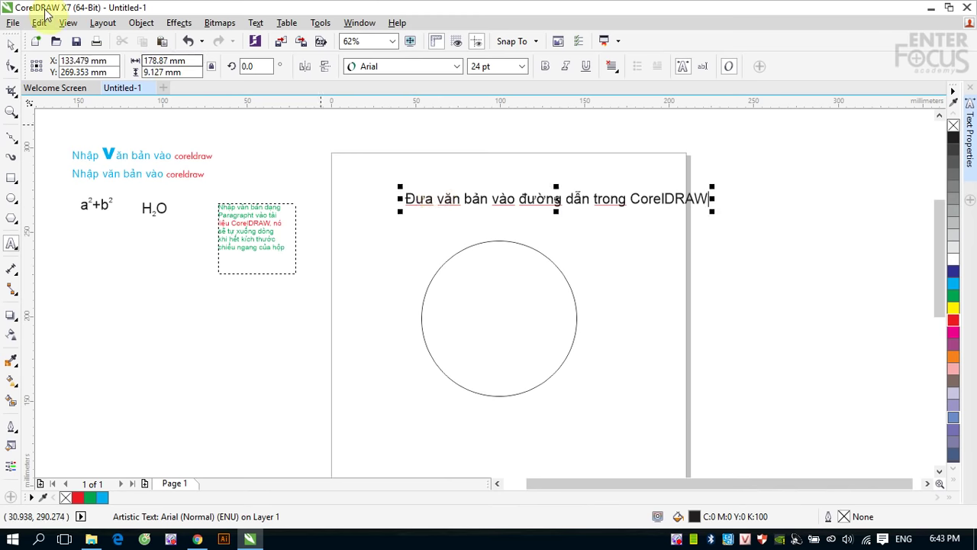
Move the new text line to just above the circle and place a duplicate of it higher, near the page's upper edge.
click(11, 45)
drag(521, 199, 480, 215)
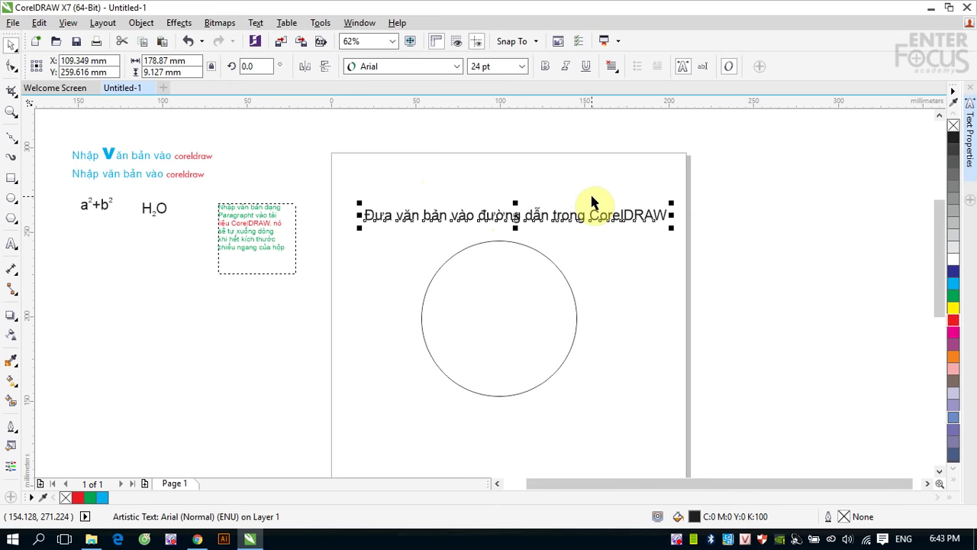
drag(496, 219, 494, 190)
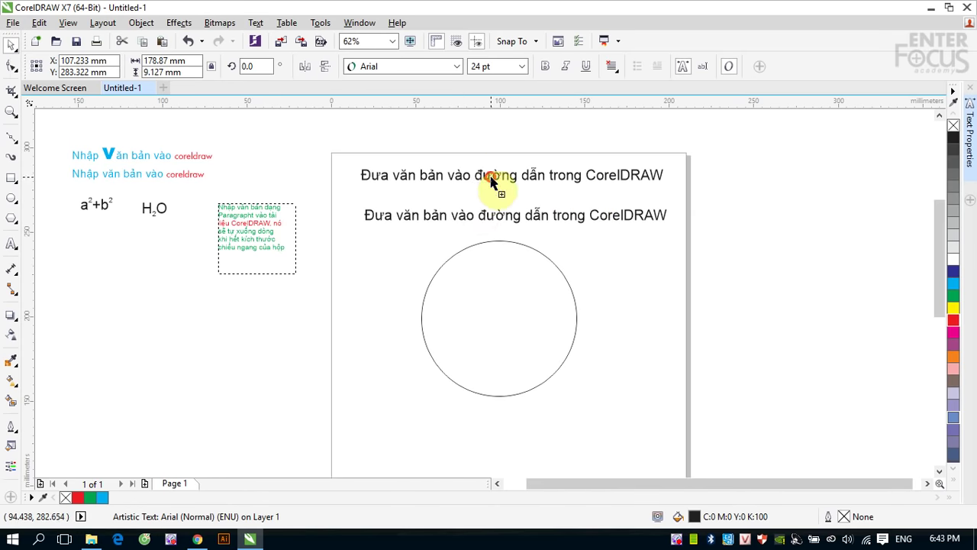
Draw an open S-shaped curve about 188 mm wide and 24 mm high below the circle with the Pen tool.
click(11, 140)
click(57, 185)
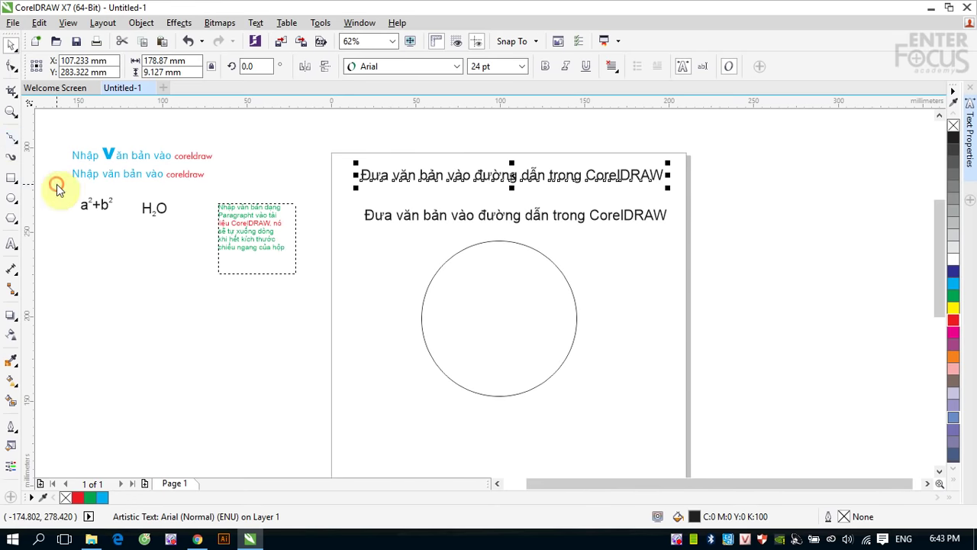
click(346, 450)
drag(509, 425, 631, 461)
double_click(662, 413)
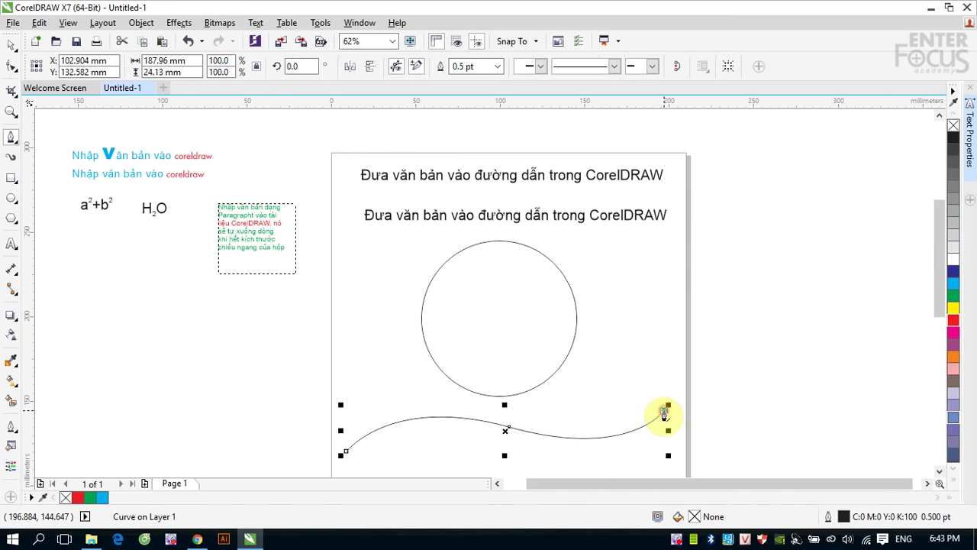
click(11, 44)
click(741, 271)
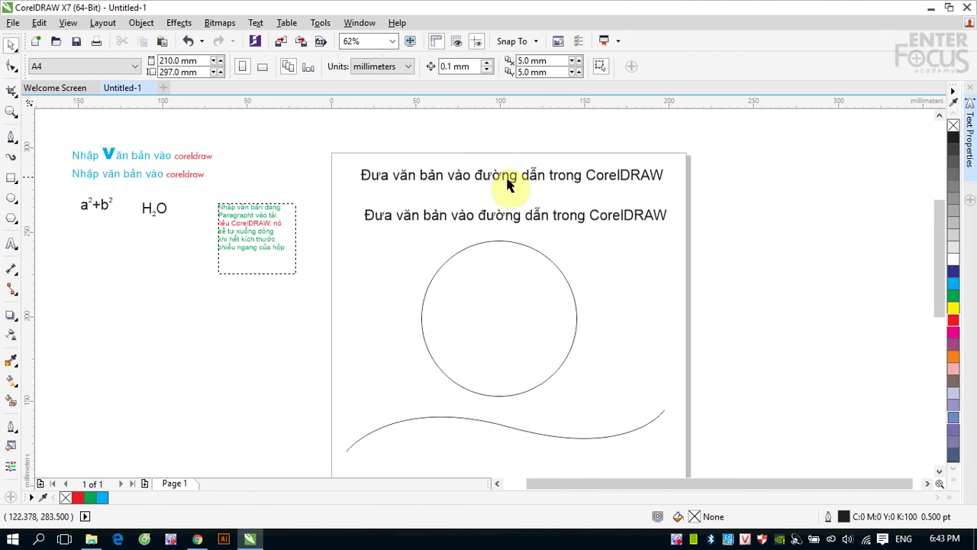
Start Fit Text to Path for the upper text line and preview it around the circle.
click(481, 181)
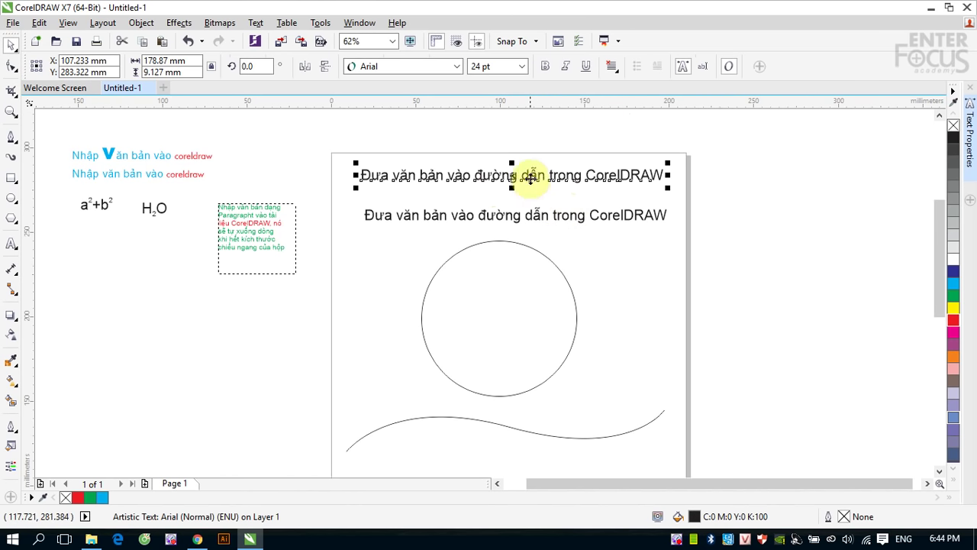
click(256, 24)
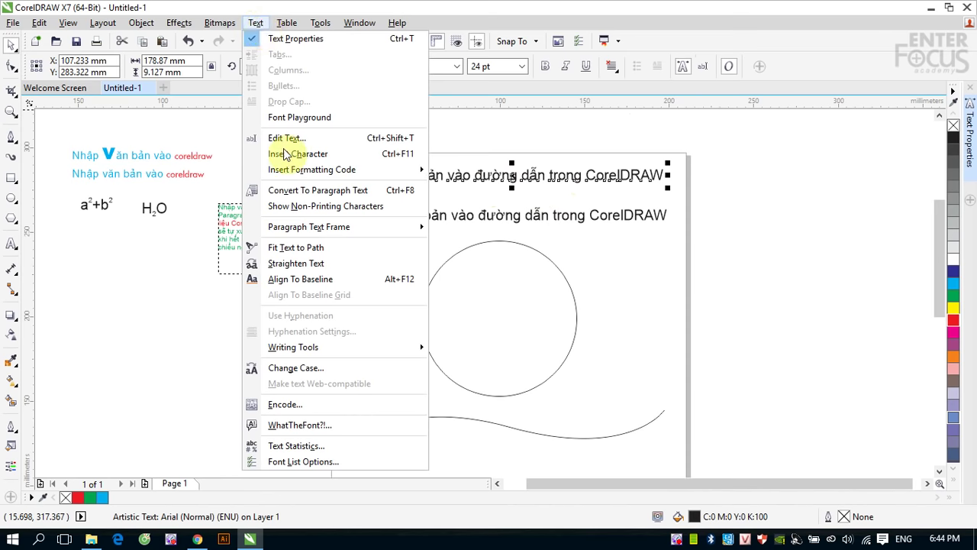
click(297, 253)
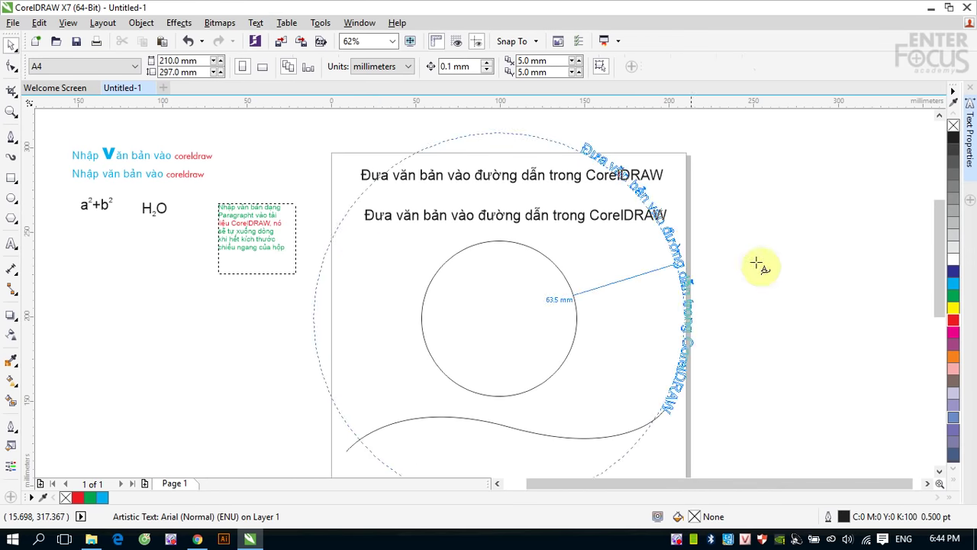
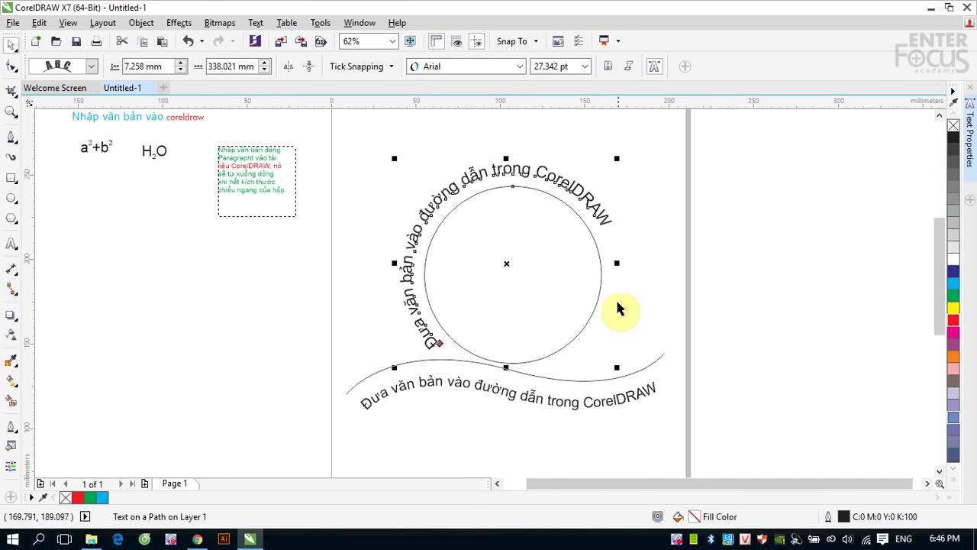
Scale the circle with its path text down to about 64 mm in circle diameter, and widen the letter spacing so the text spreads around it.
drag(620, 367, 536, 290)
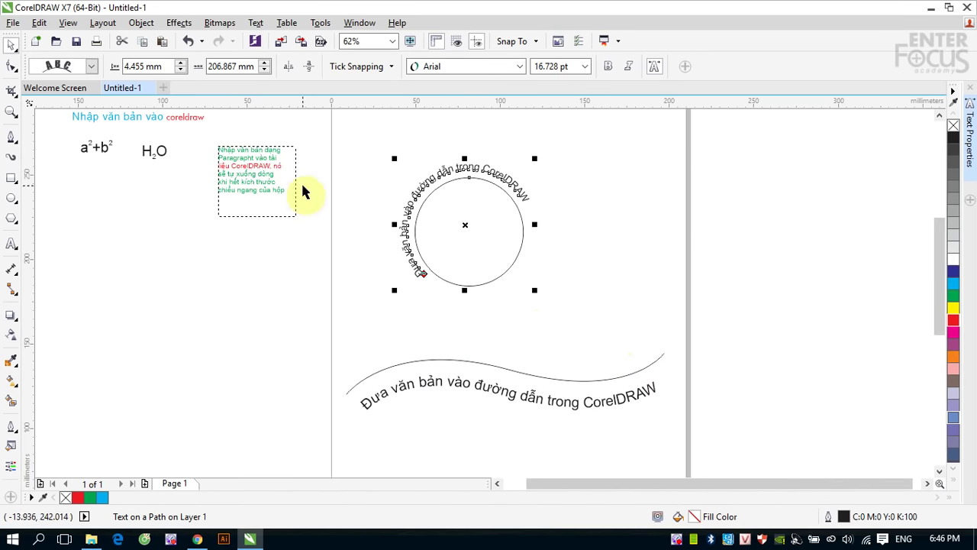
click(11, 65)
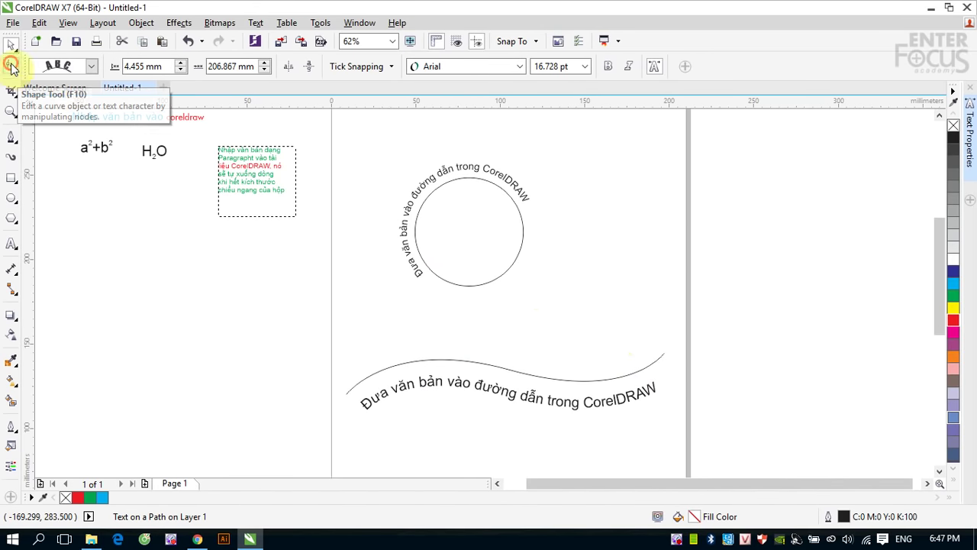
click(448, 281)
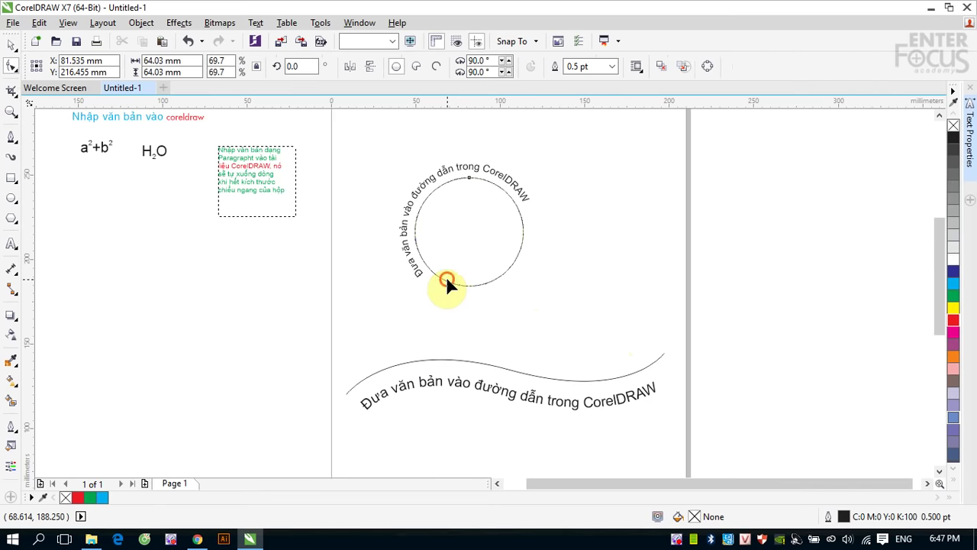
click(438, 178)
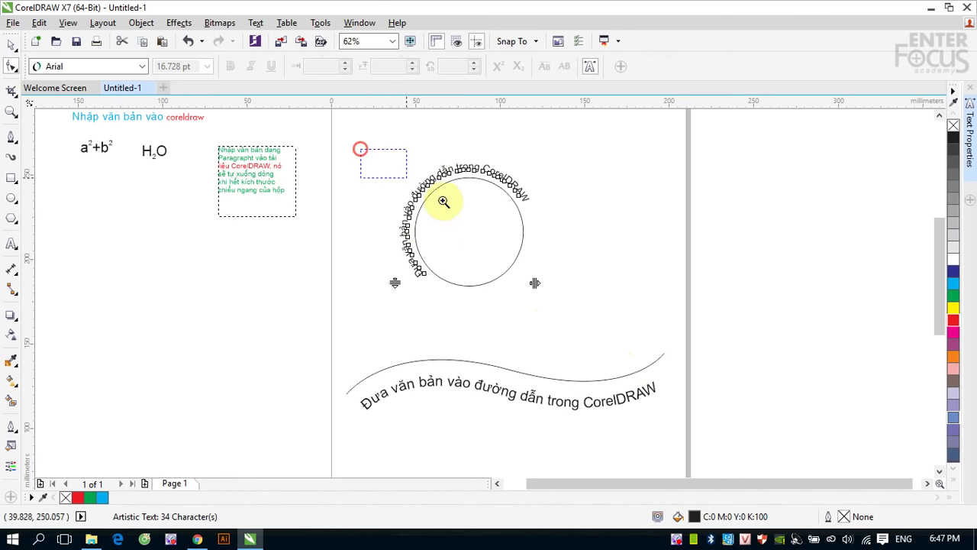
key(shift+F2)
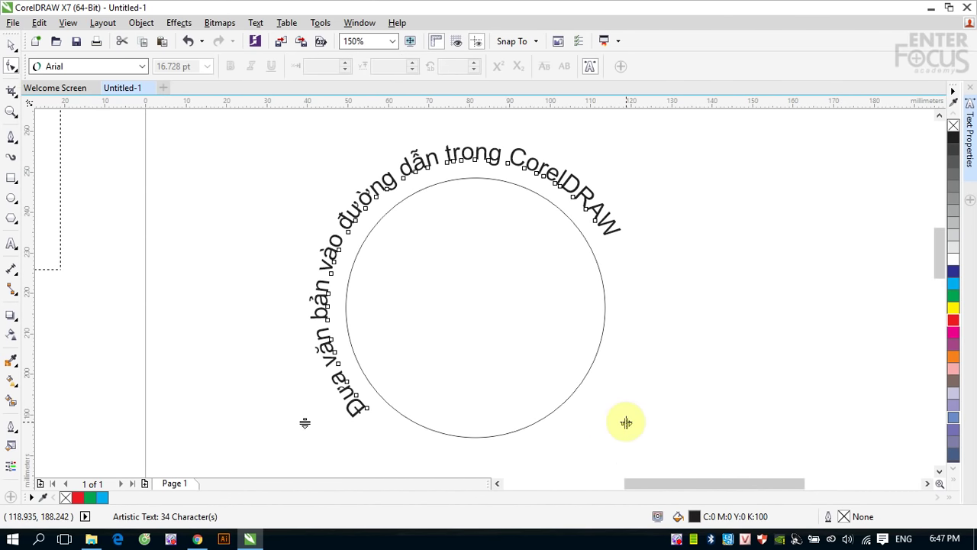
drag(627, 423, 825, 418)
drag(645, 469, 803, 466)
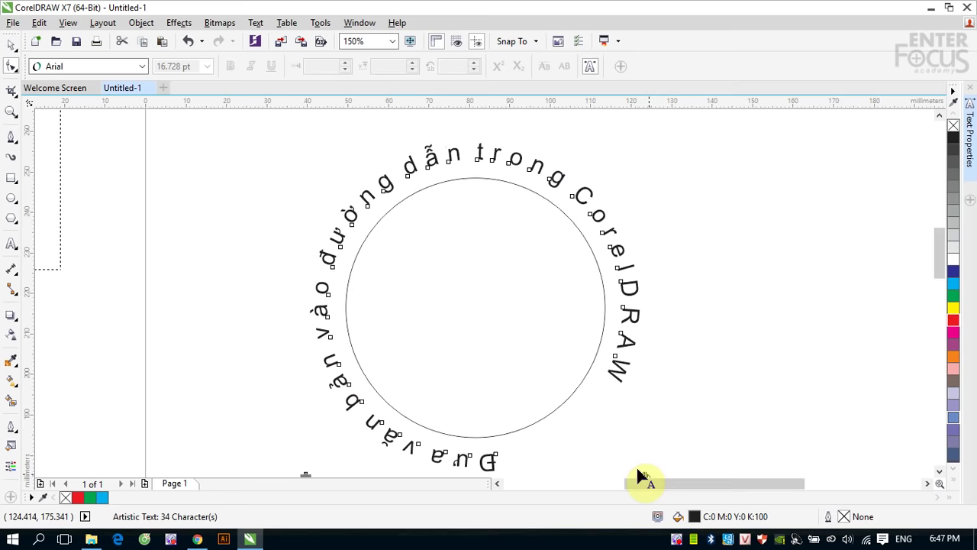
click(11, 44)
click(742, 256)
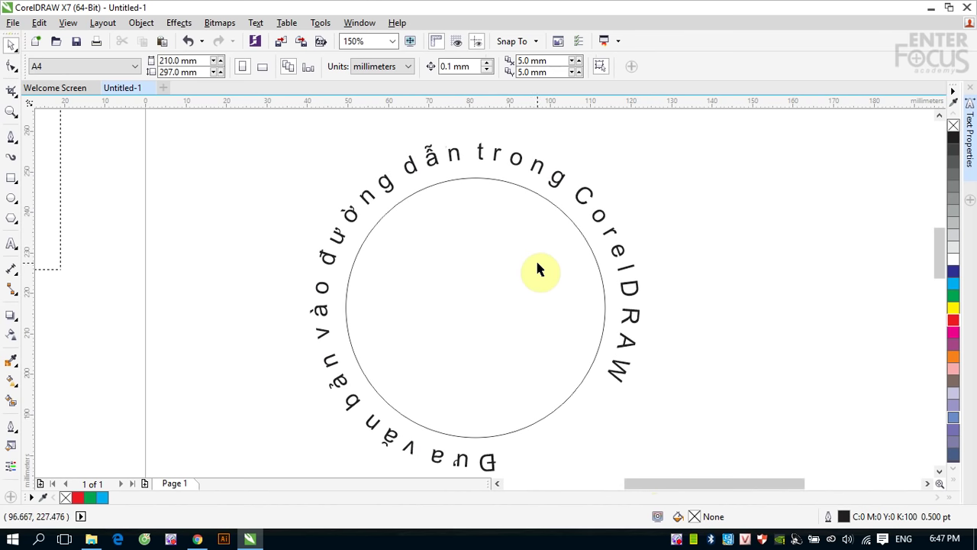
Draw a nearly horizontal straight line about 301 mm long between the circle and the curve, starting off the page.
scroll(538, 267, down, 2)
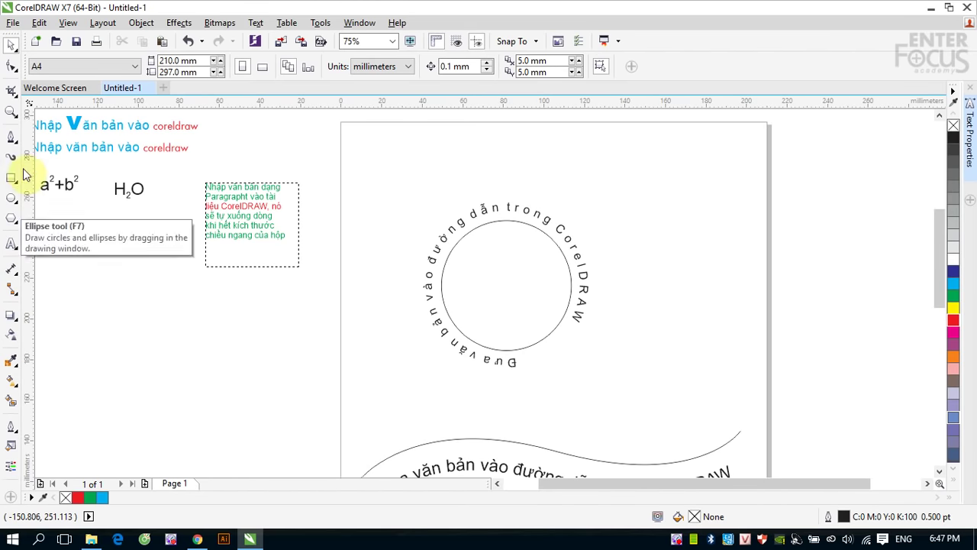
click(12, 137)
click(114, 405)
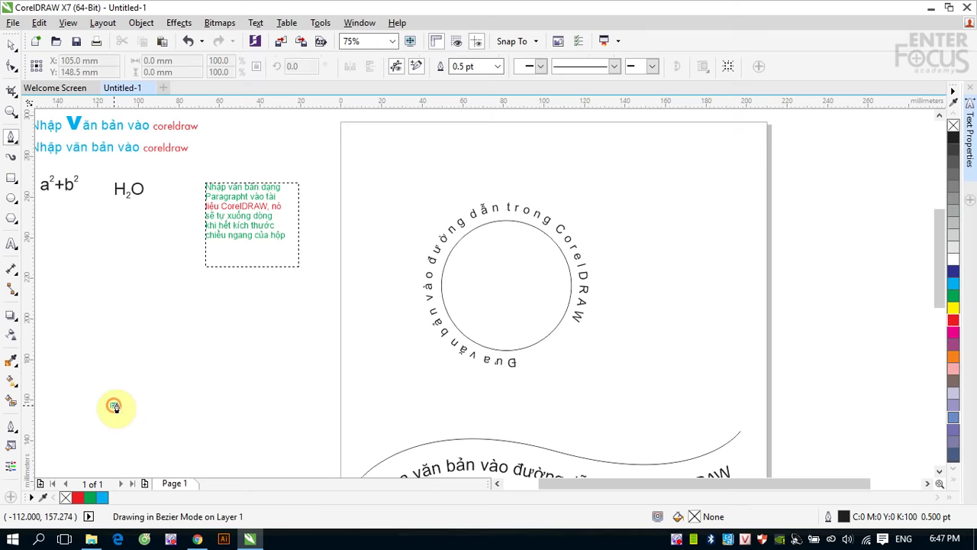
click(726, 402)
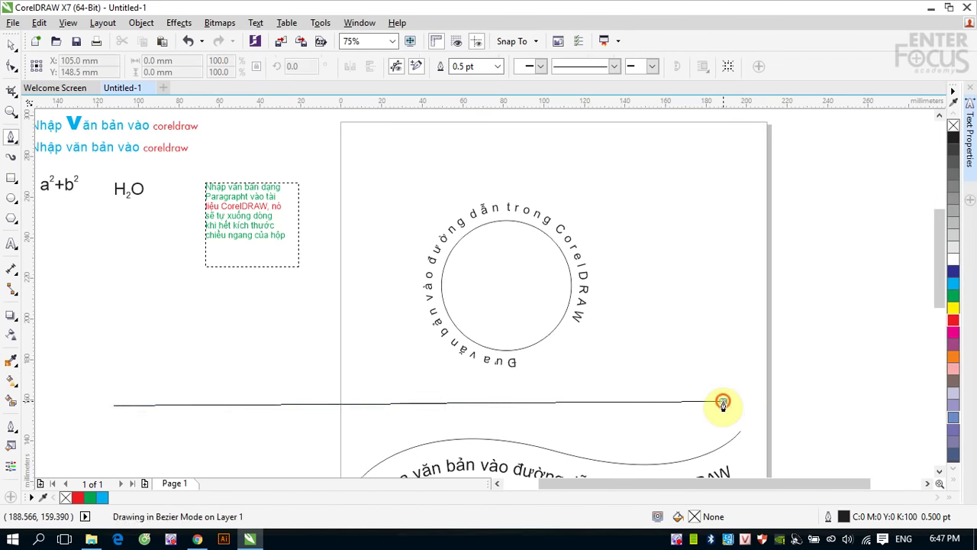
click(12, 44)
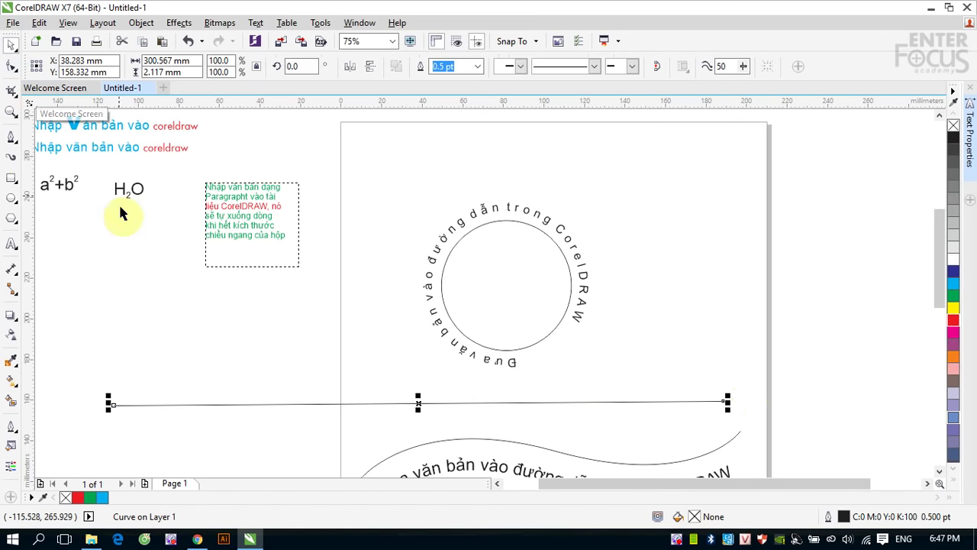
Enter the text "fguhsodijgsdjpfpsdfposd" directly along the straight line.
click(11, 246)
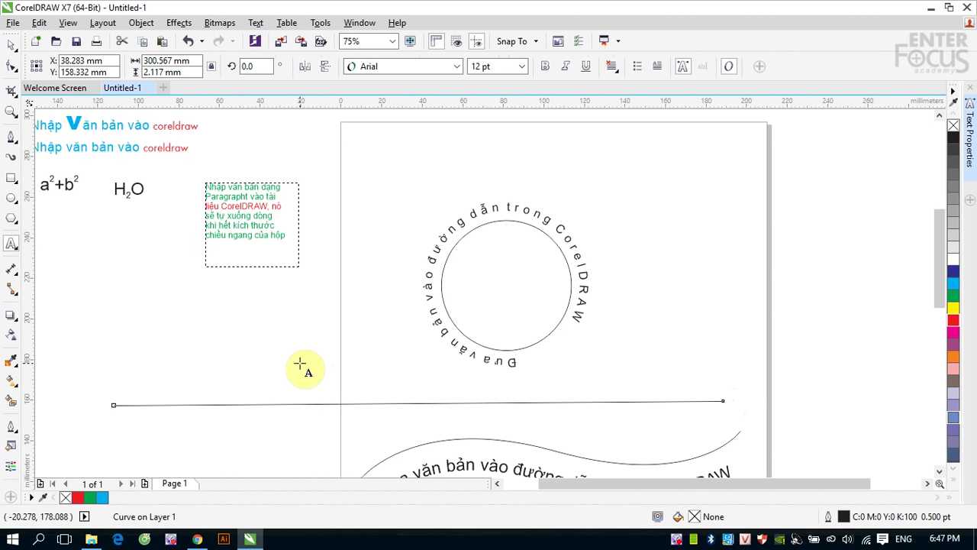
click(298, 403)
text(f)
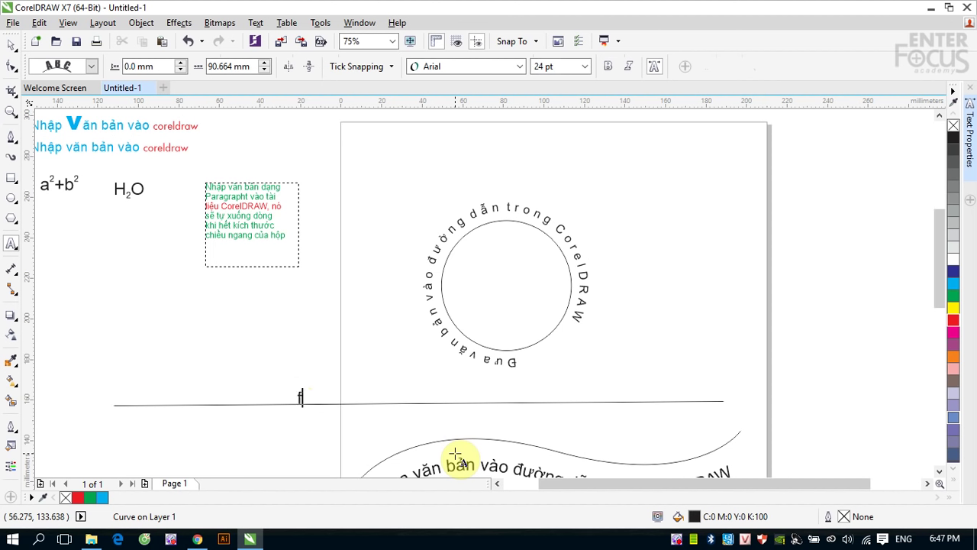
text(guhsodijgsdjpfpsdfposd)
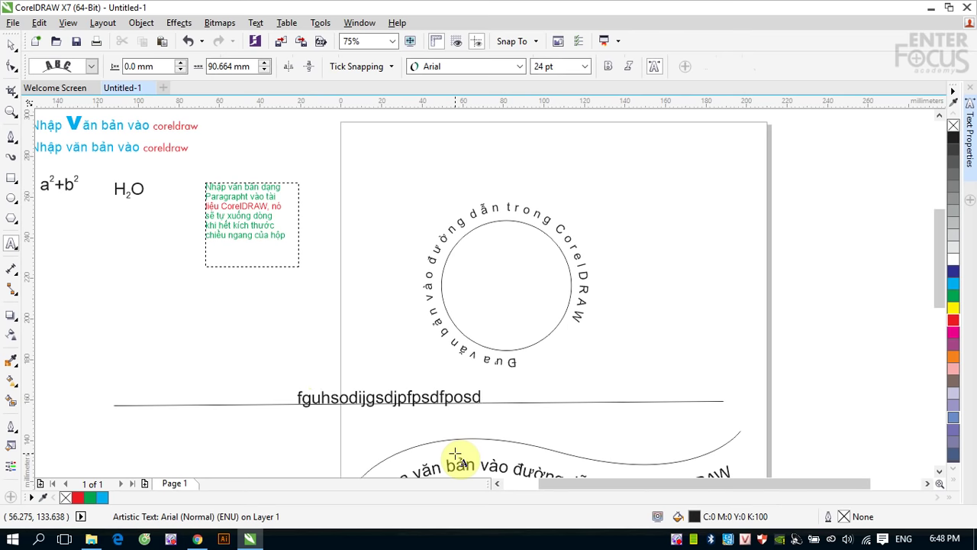
click(11, 45)
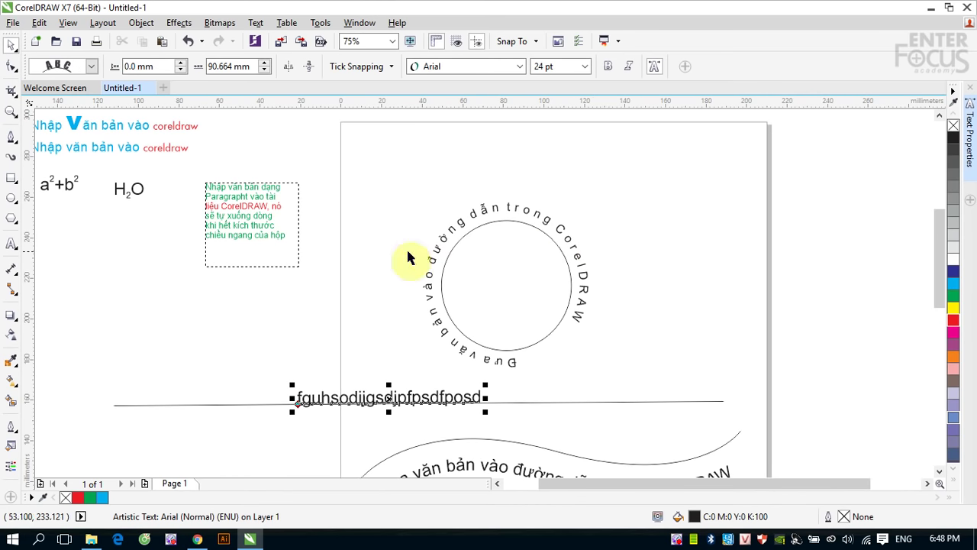
Delete the paragraph text and all path texts with their shapes, and draw a circle about 109 mm in diameter on the cleared page.
drag(189, 173, 571, 465)
key(Delete)
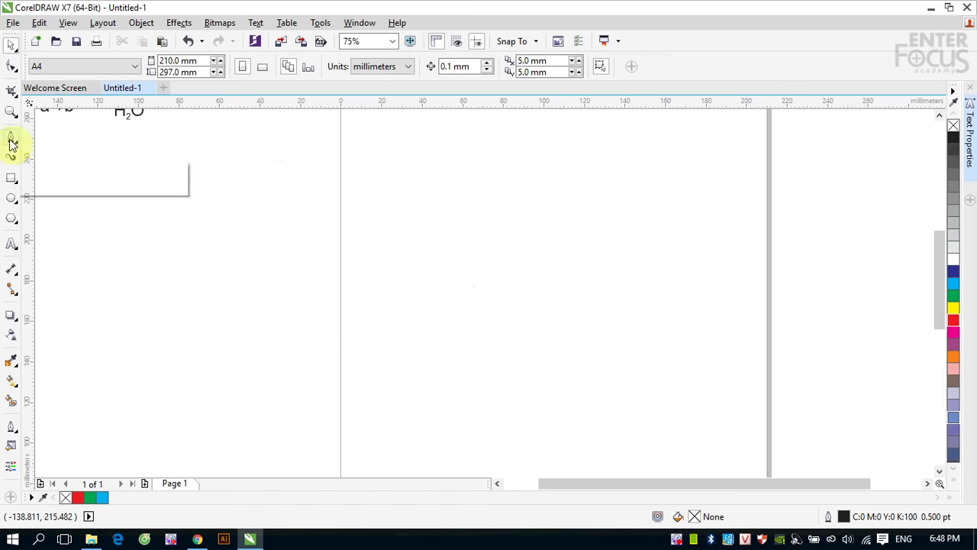
click(11, 199)
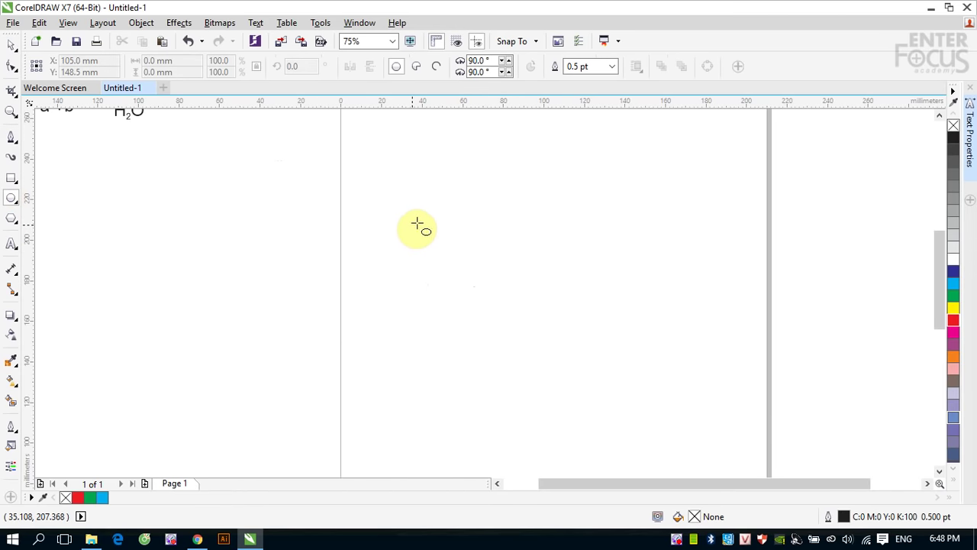
drag(406, 205, 631, 428)
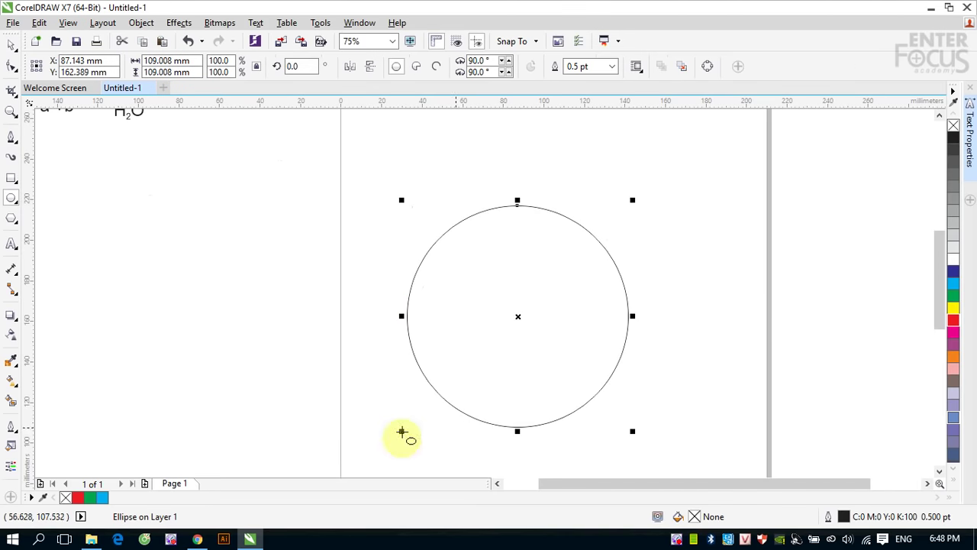
Start artistic text on the upper-left arc of the circle's outline with the Text tool.
click(15, 249)
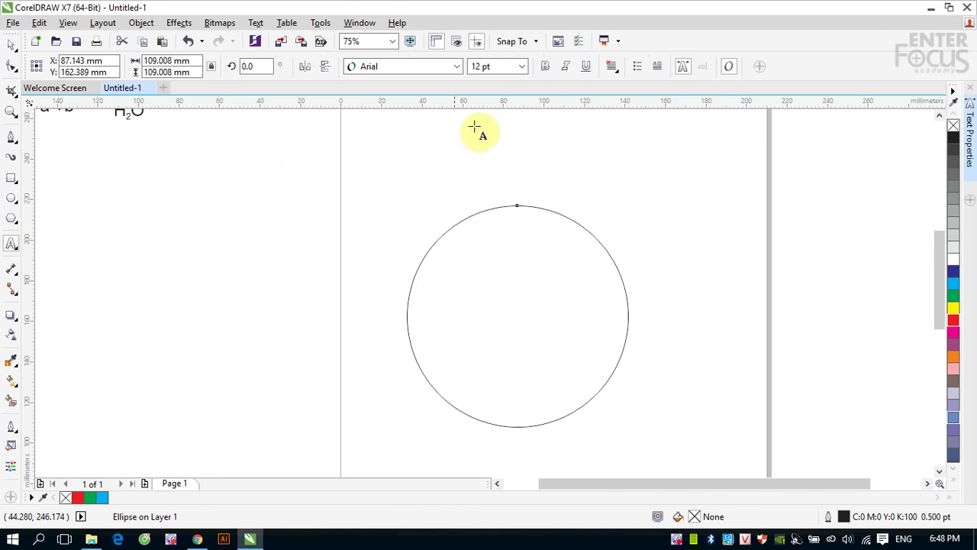
click(459, 221)
text(sdufhsdfosd)
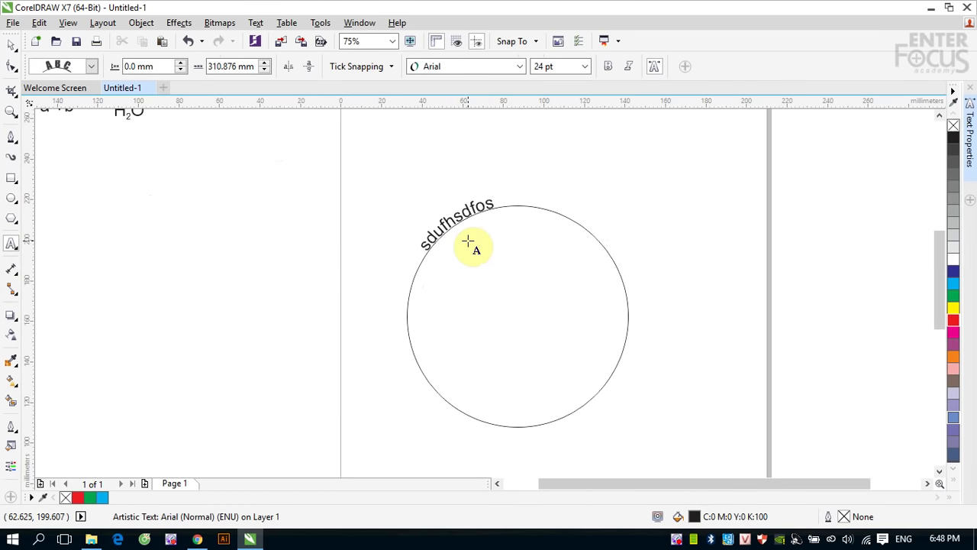
key(BackSpace)
key(BackSpace)
key(BackSpace)
key(BackSpace)
key(BackSpace)
key(BackSpace)
key(BackSpace)
key(BackSpace)
key(BackSpace)
key(BackSpace)
key(BackSpace)
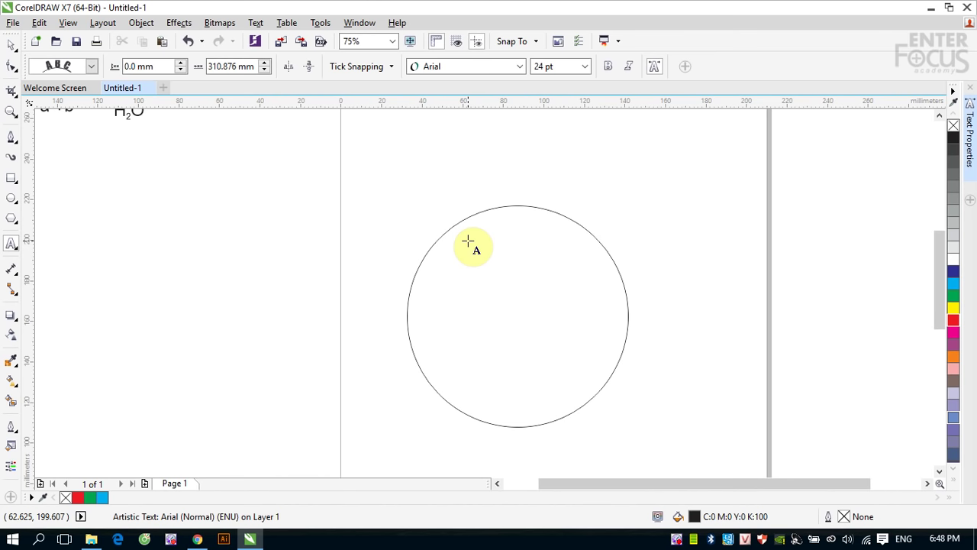
Enter the text "Đoạn văn bản 1" along the circle's upper-left arc and deselect it.
text(Đoan vawn ban)
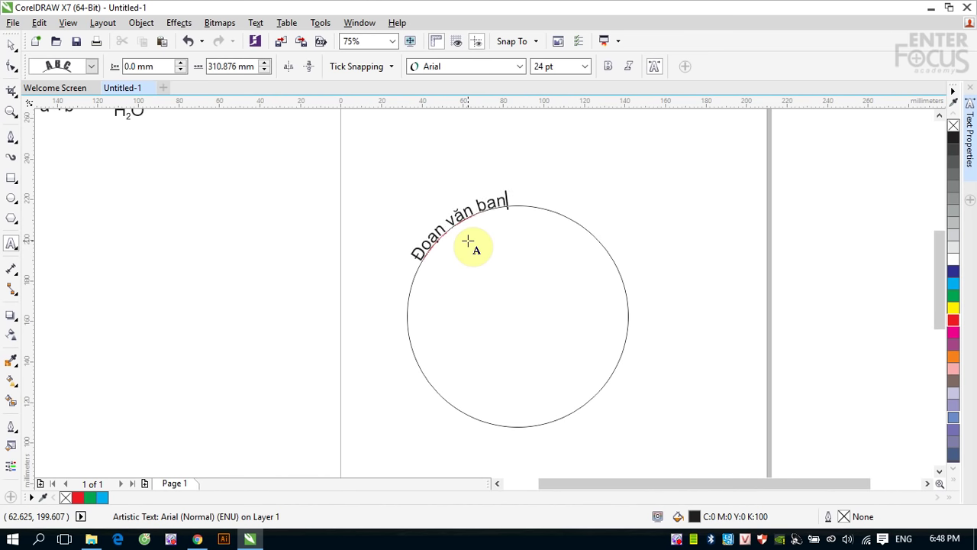
text(r )
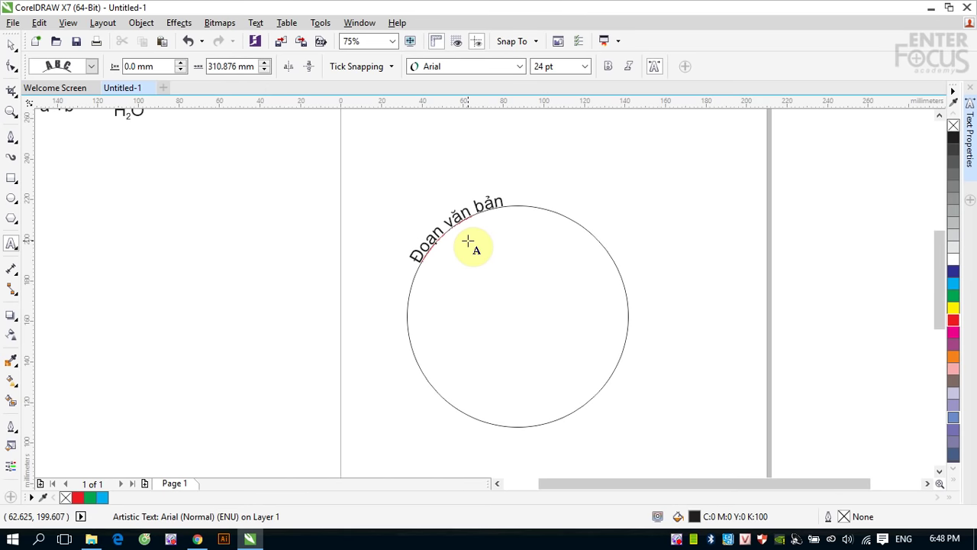
text(1)
click(14, 44)
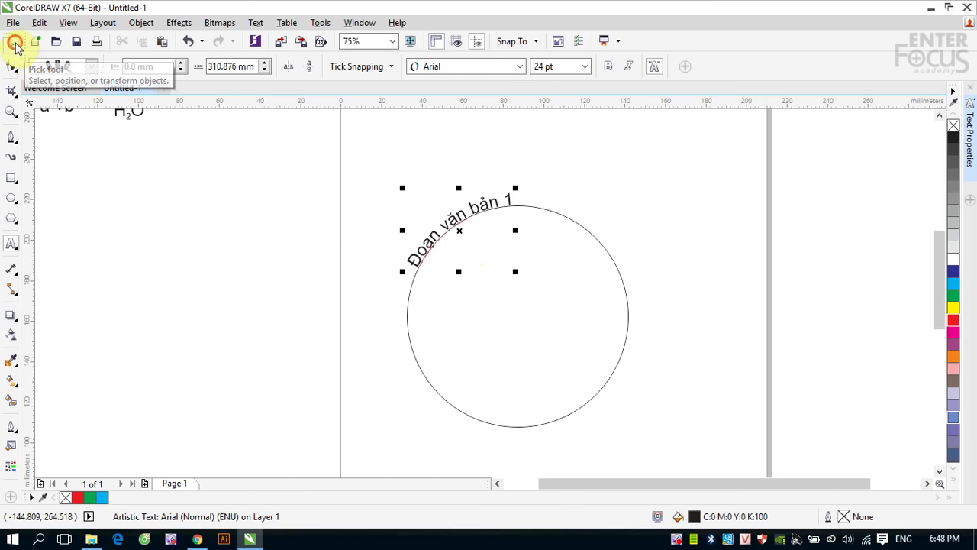
click(635, 193)
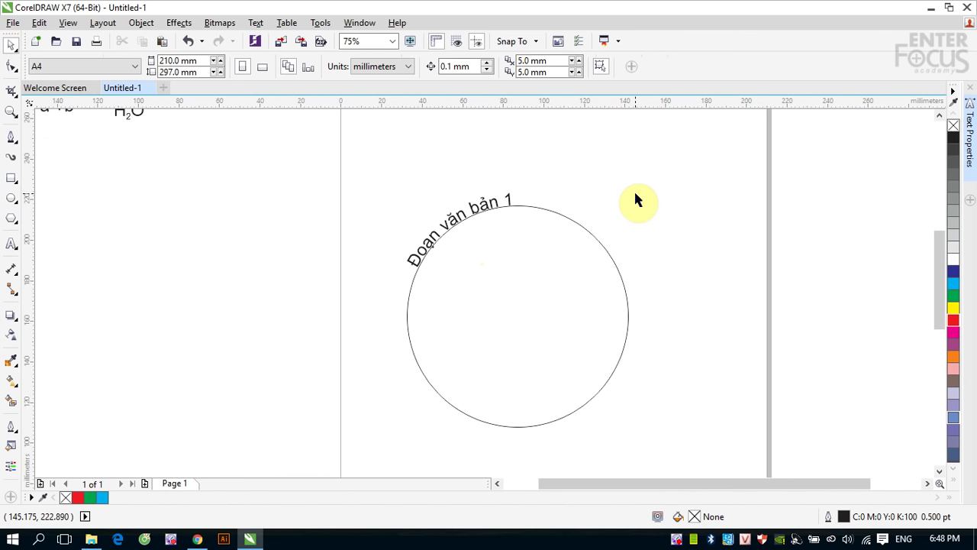
Add a second path text, "Đoạn văn bản số 2", along the right-hand arc of the circle.
click(11, 243)
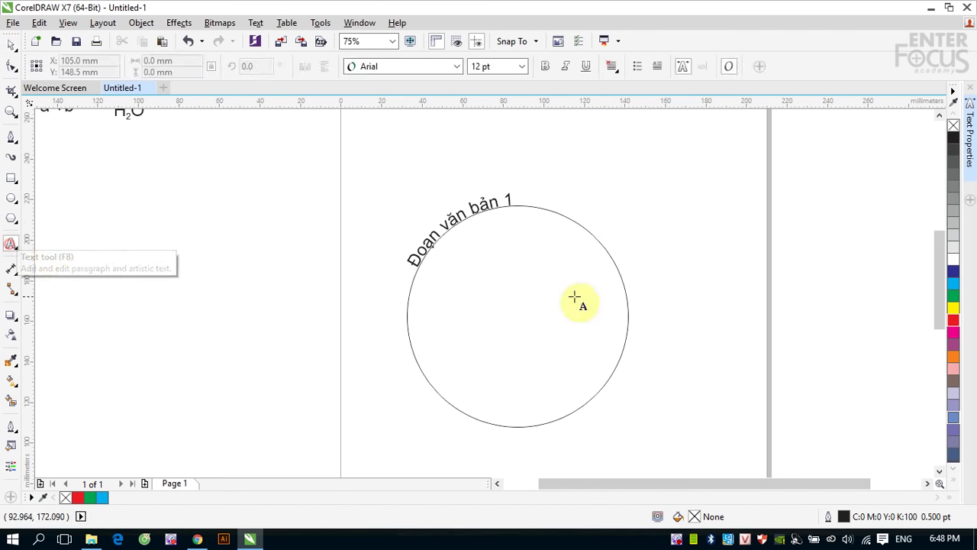
click(617, 268)
text(Đ)
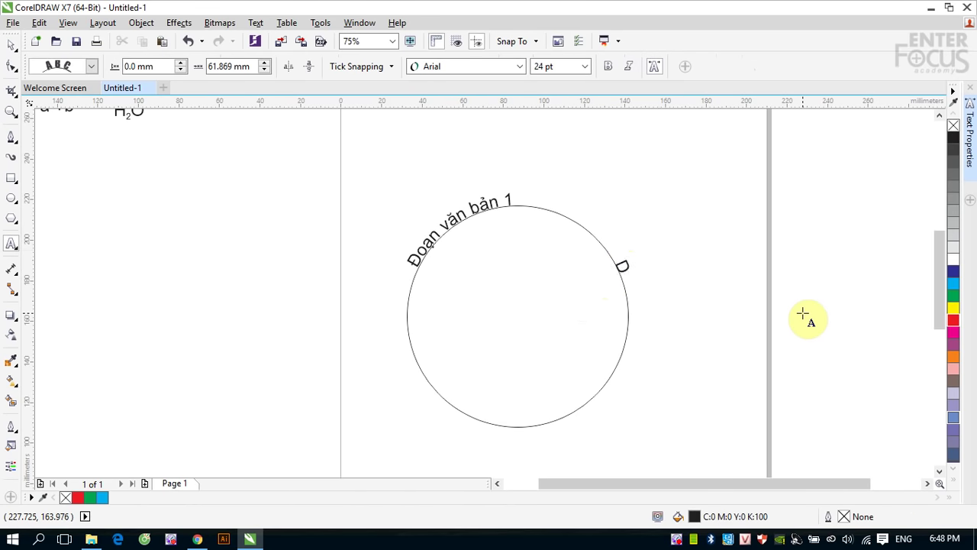
text(oan)
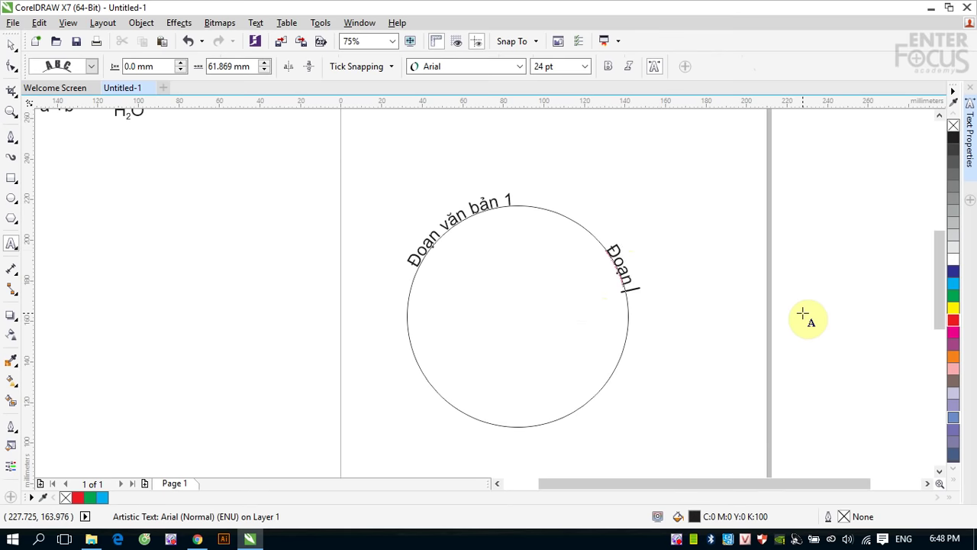
text( văn ban)
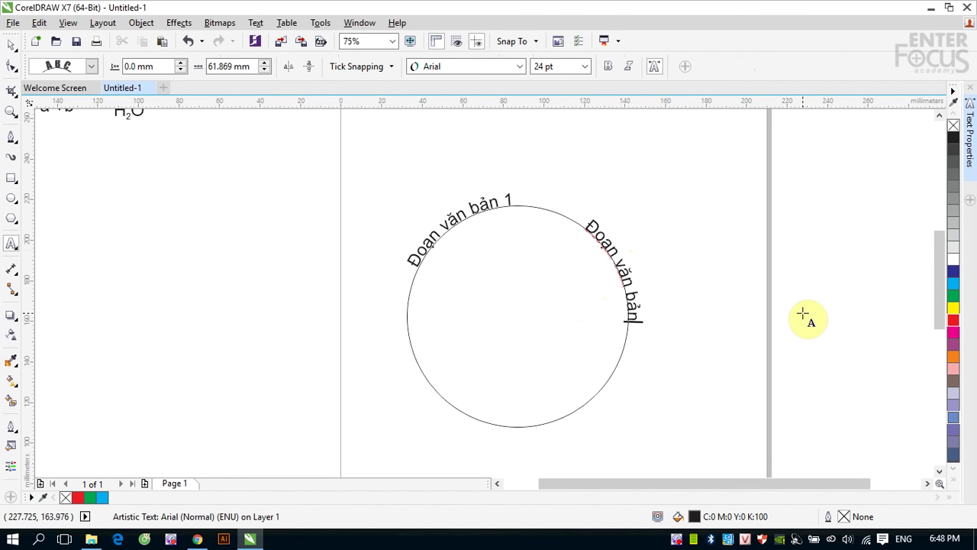
text( s)
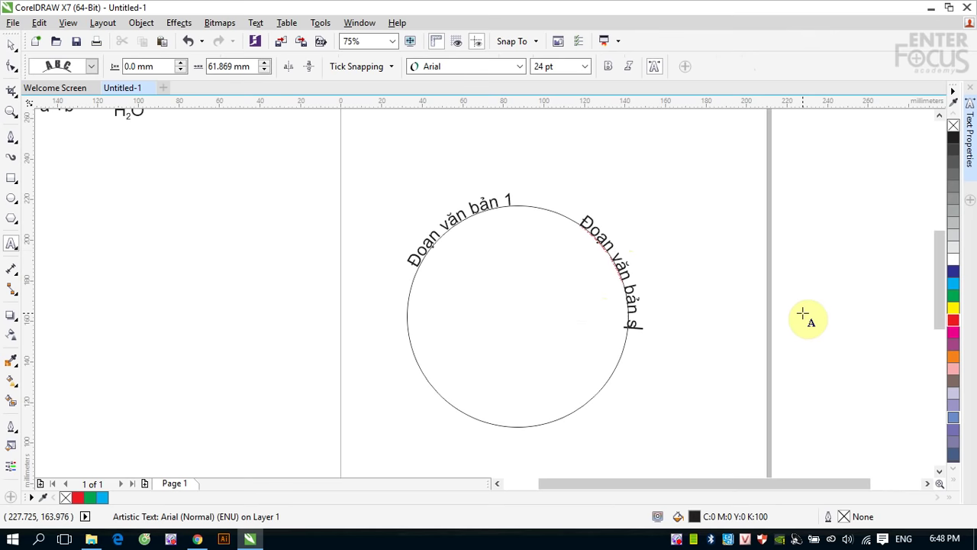
text(o 2)
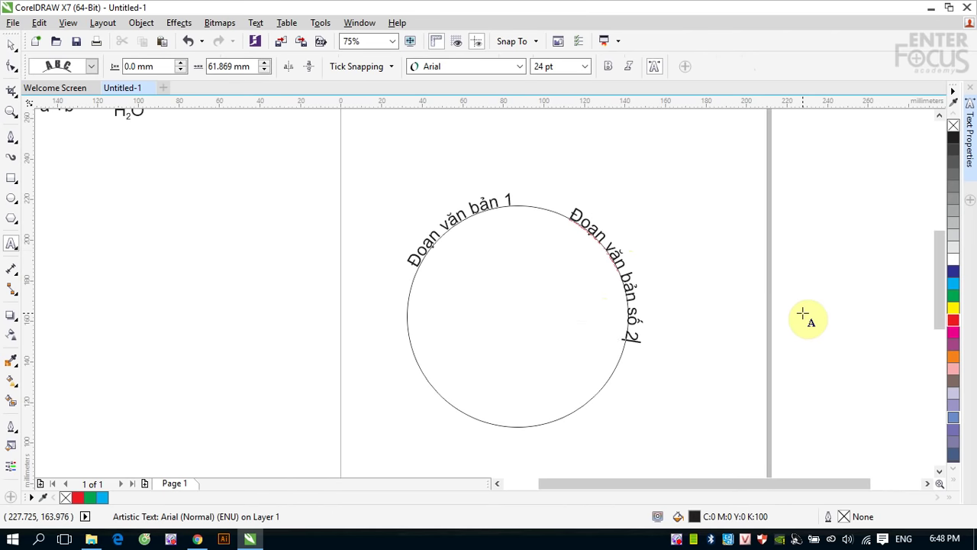
click(9, 45)
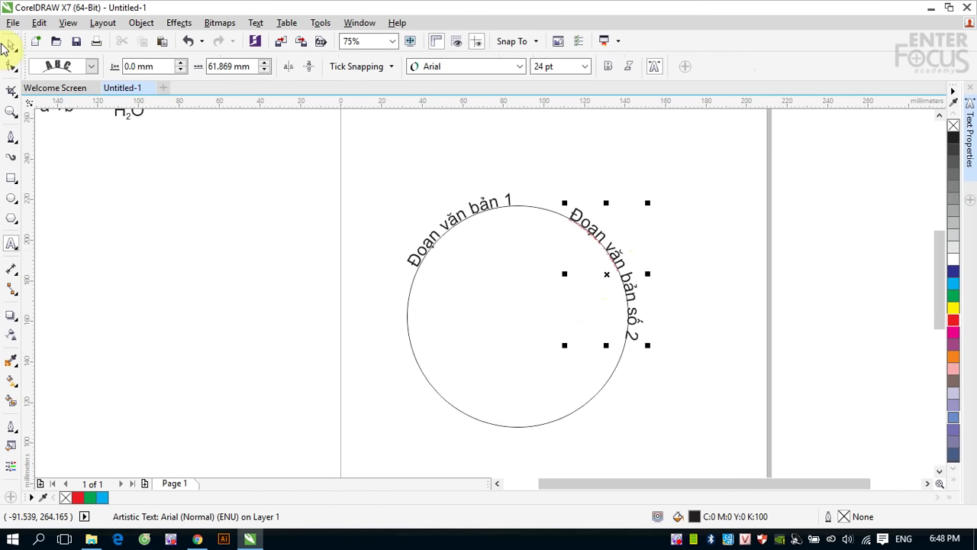
Add a third path text, "Đoạn văn bản số 3", along the circle's lower-left arc and deselect it.
click(11, 244)
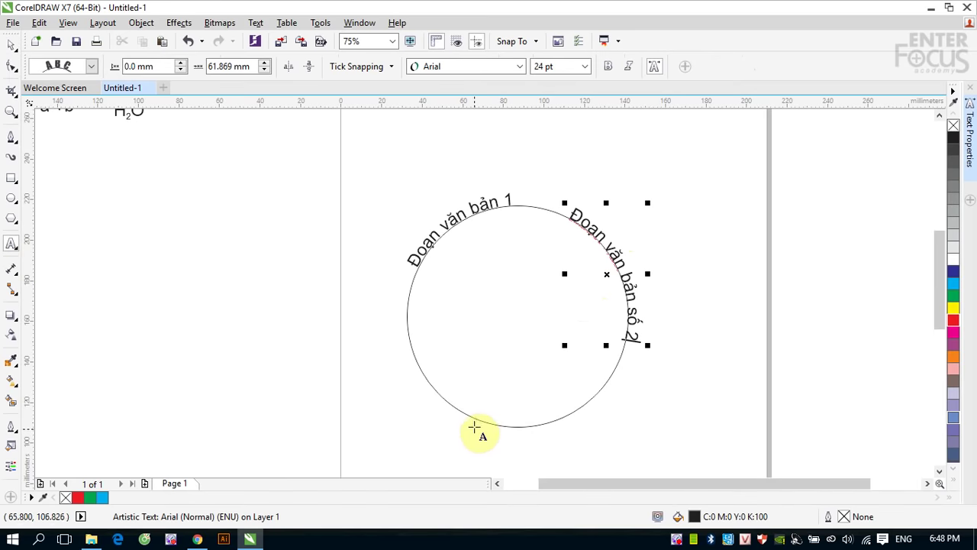
click(477, 420)
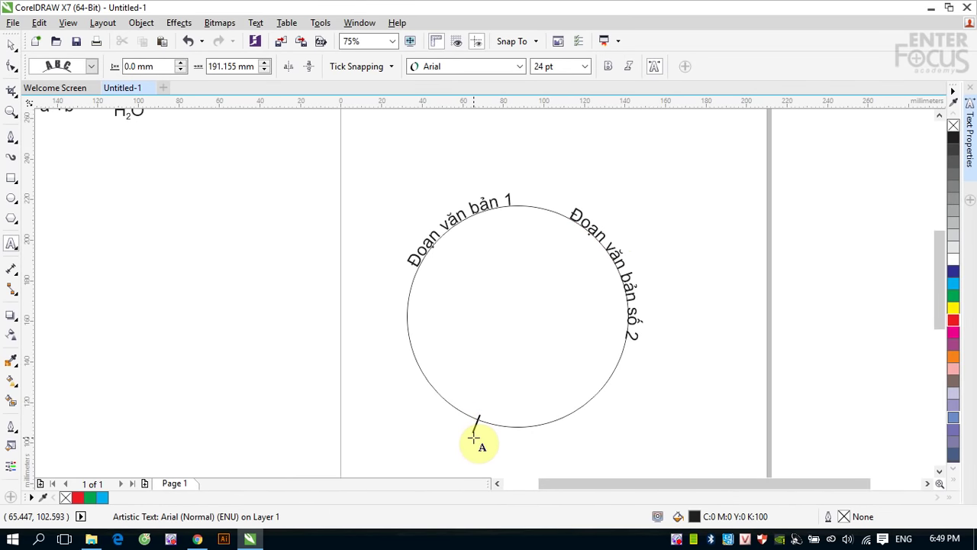
text(Đoạn)
text( v)
text(ăn)
text( bản sd)
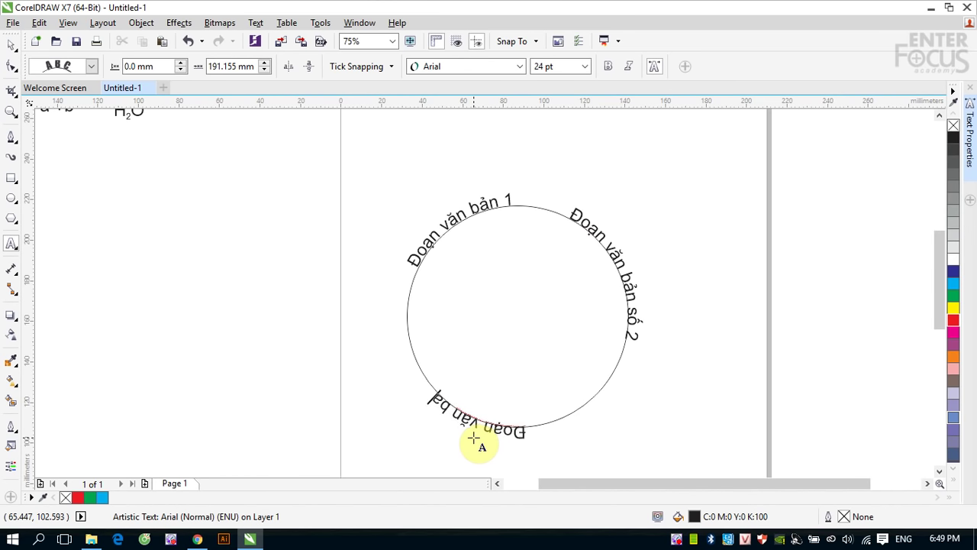
key(BackSpace)
text(ố)
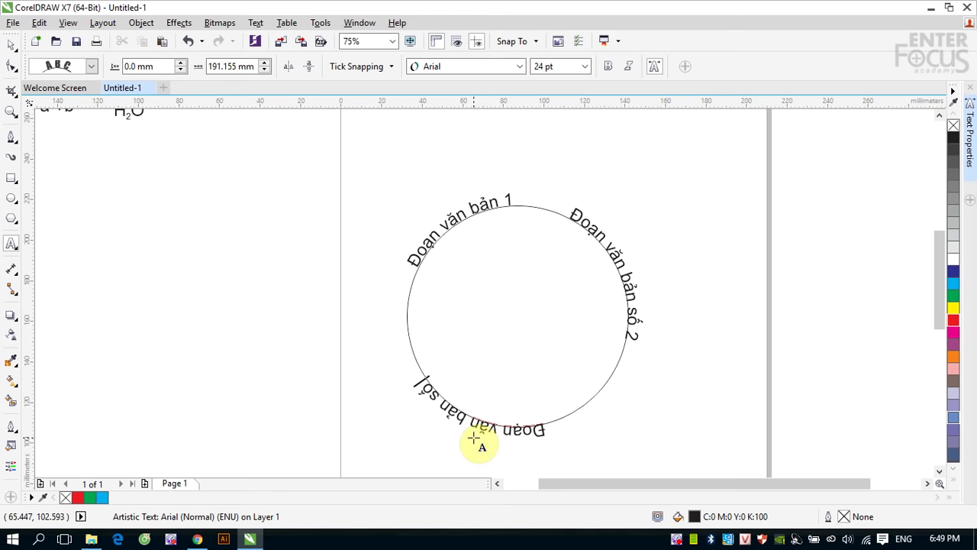
text( 3)
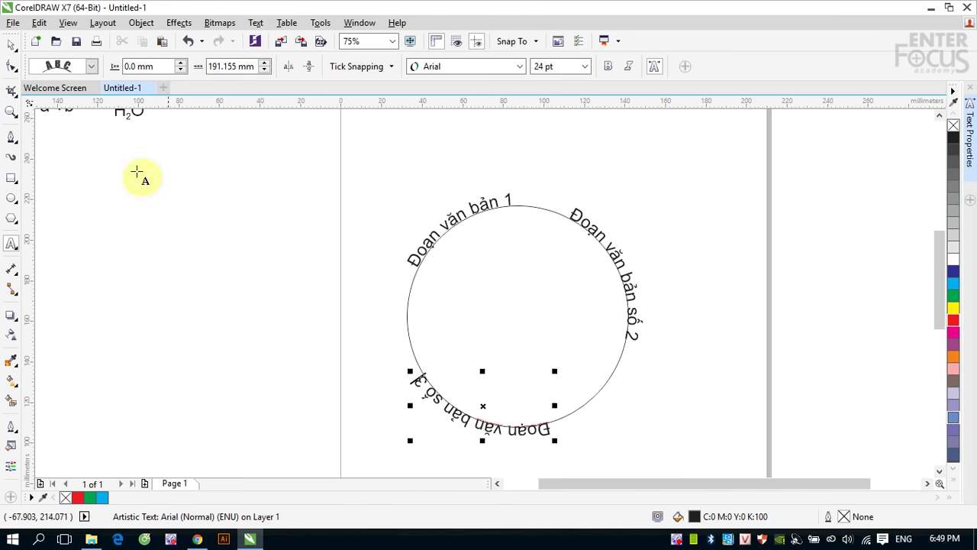
click(12, 44)
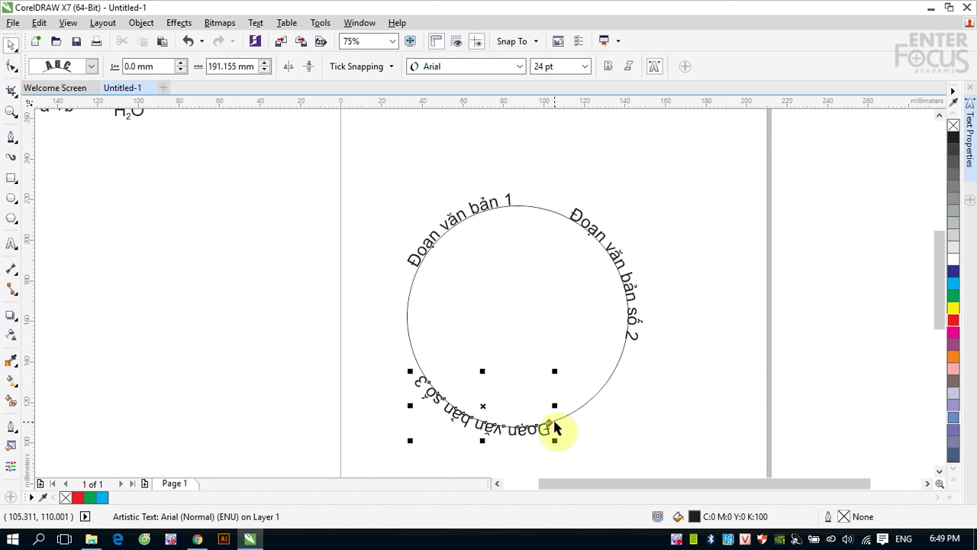
click(730, 196)
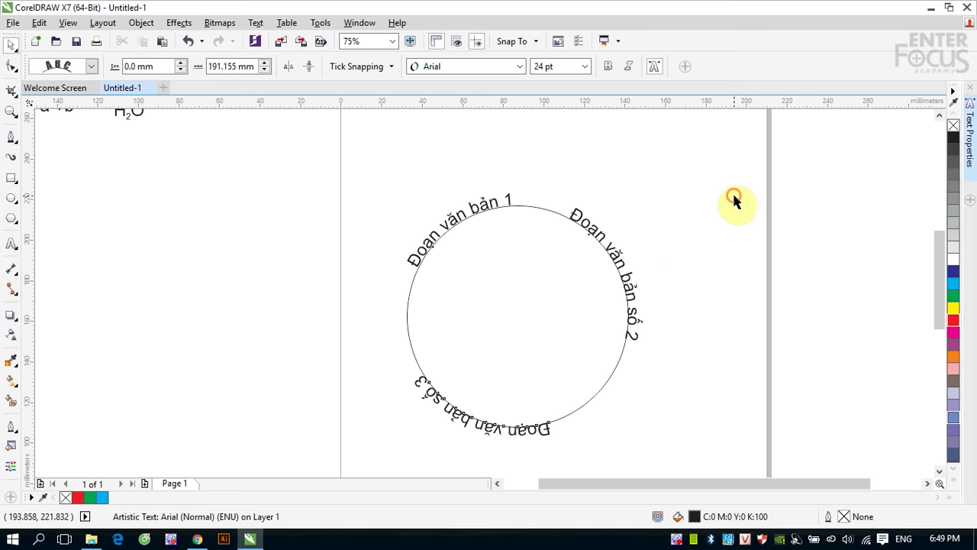
Move only "Đoạn văn bản 1" around to the circle's lower-left side, about 9.5 mm outside the outline.
click(636, 327)
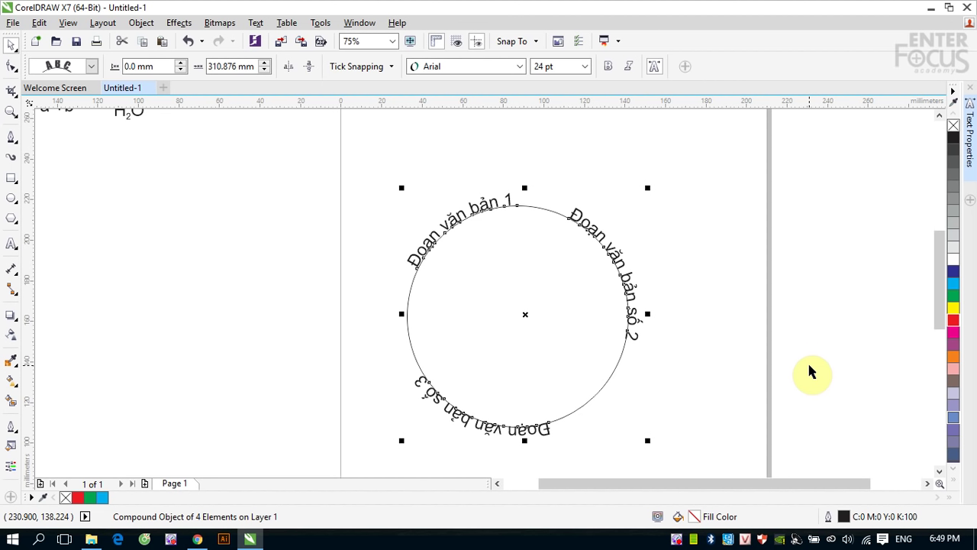
click(468, 215)
click(474, 203)
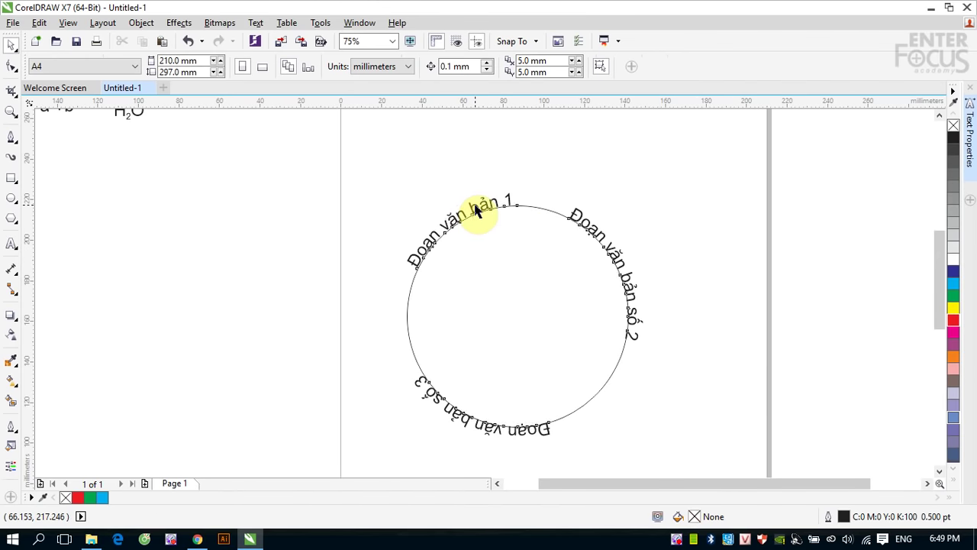
double_click(474, 202)
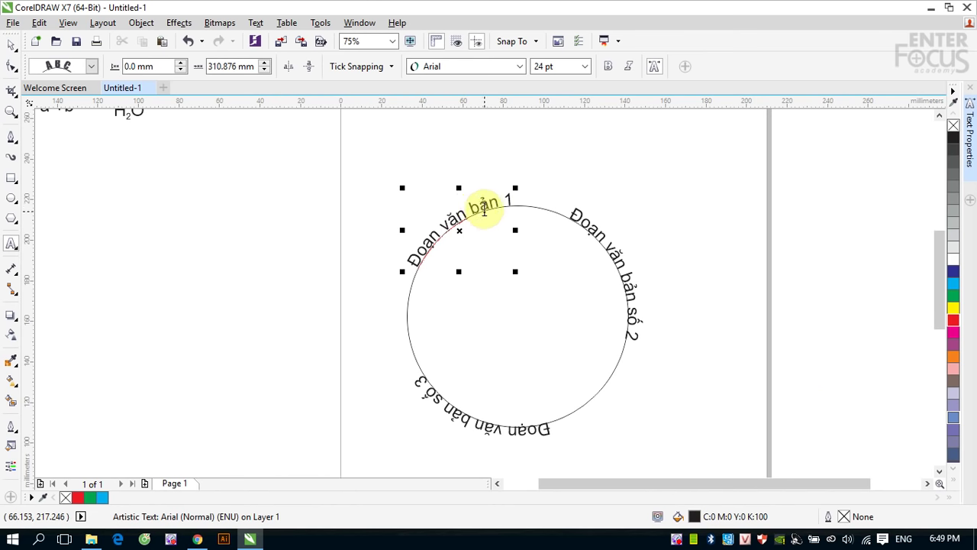
click(13, 44)
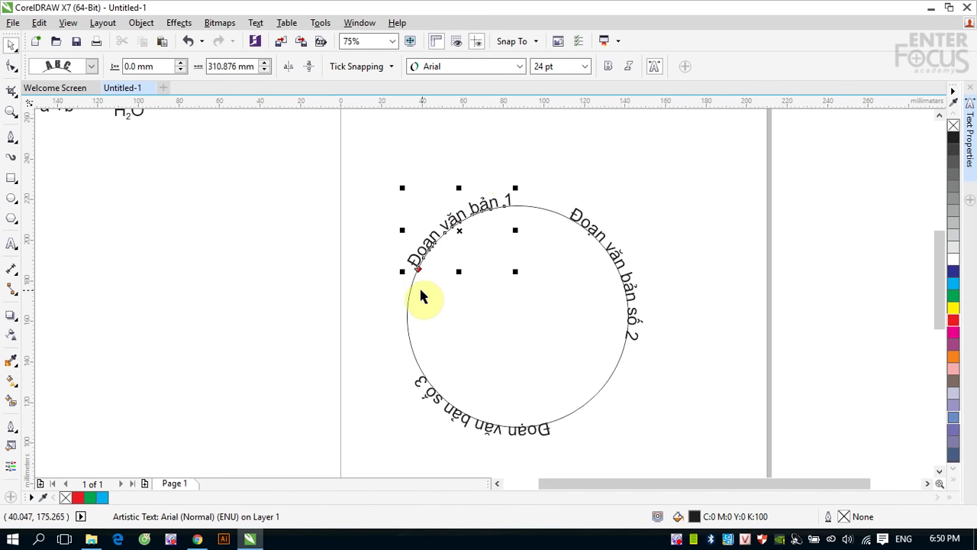
drag(419, 268, 422, 407)
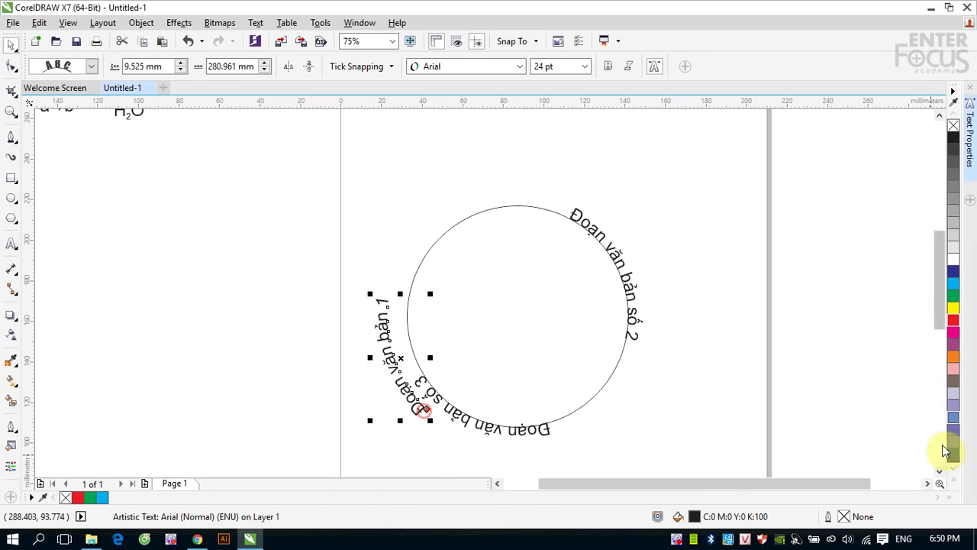
click(753, 403)
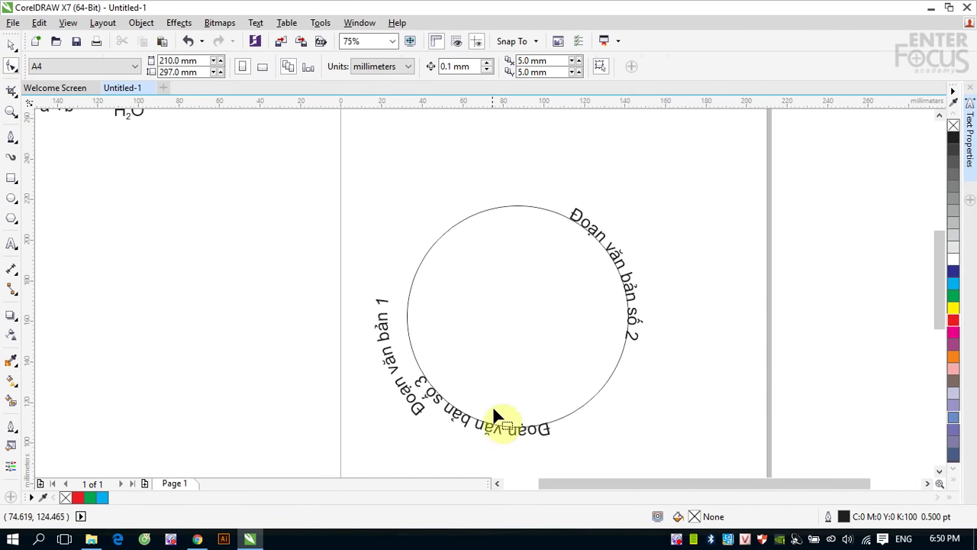
Move "Đoạn văn bản số 3" to the circle's upper left, about 7.6 mm inside the outline.
click(490, 432)
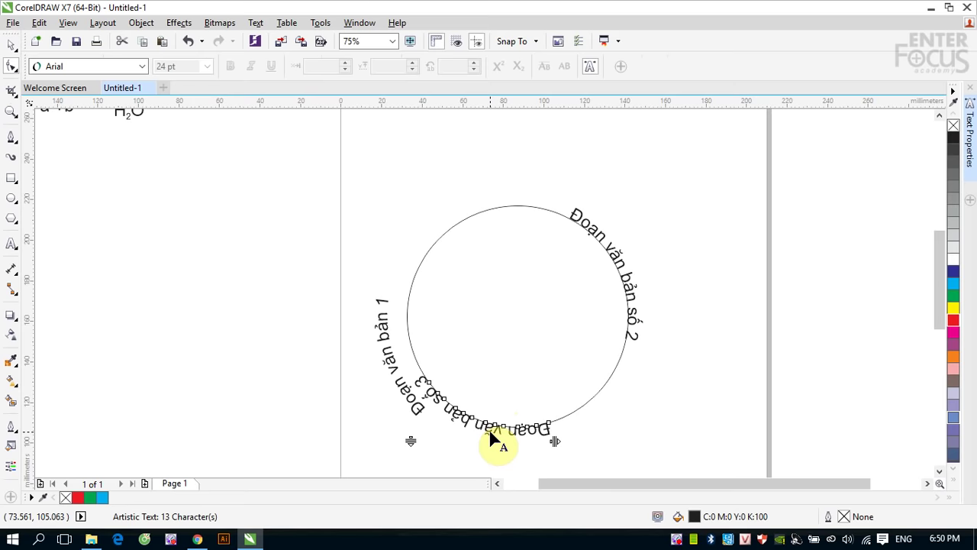
click(12, 44)
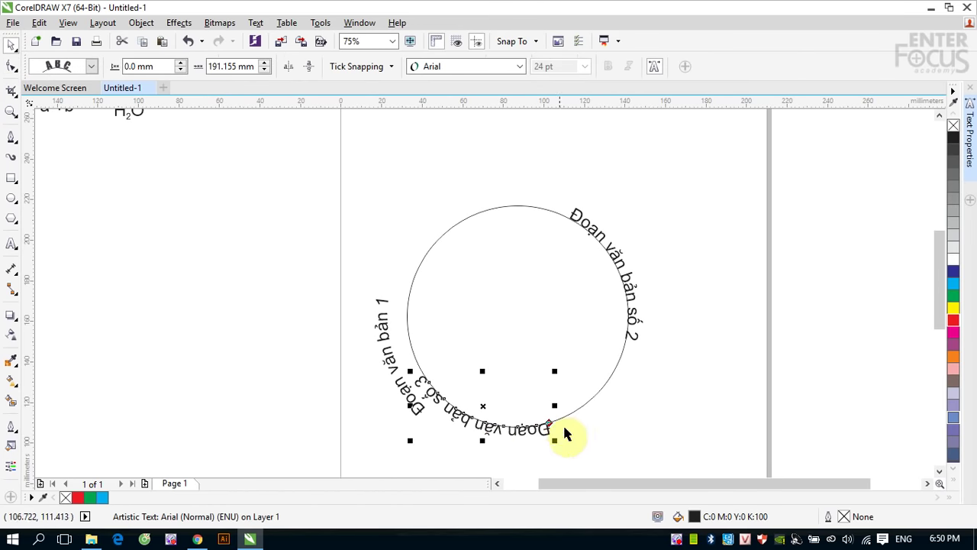
drag(550, 421, 438, 279)
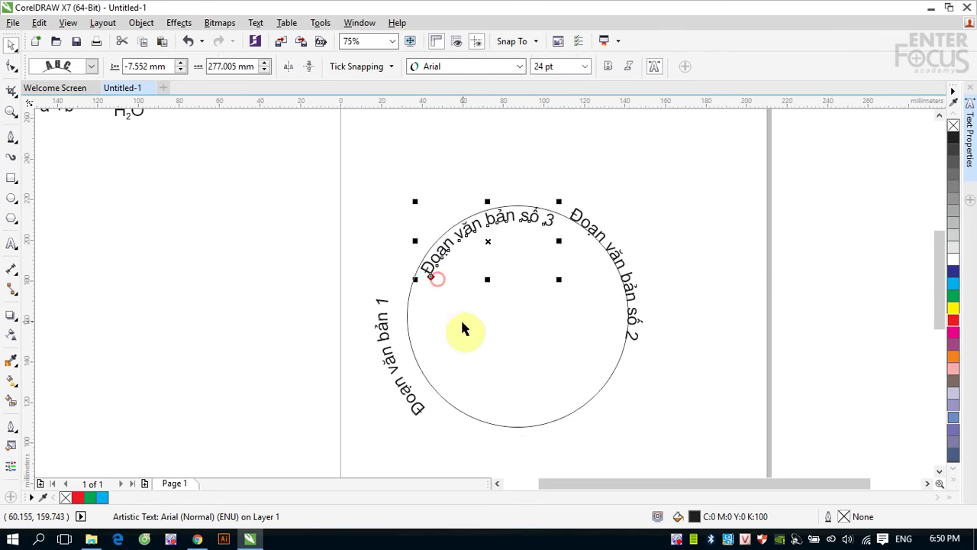
click(665, 248)
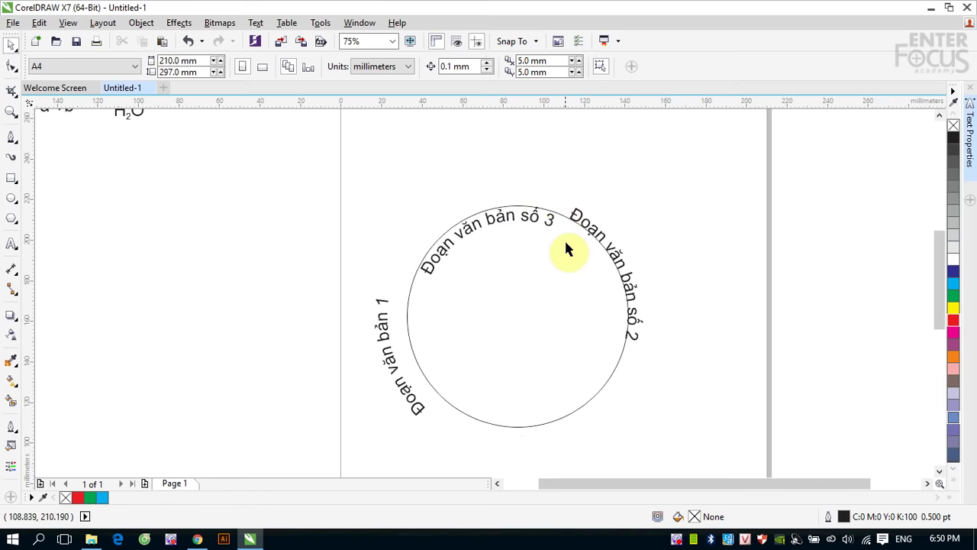
Try removing the outline from the circle with its three path texts, and undo the removal.
click(591, 397)
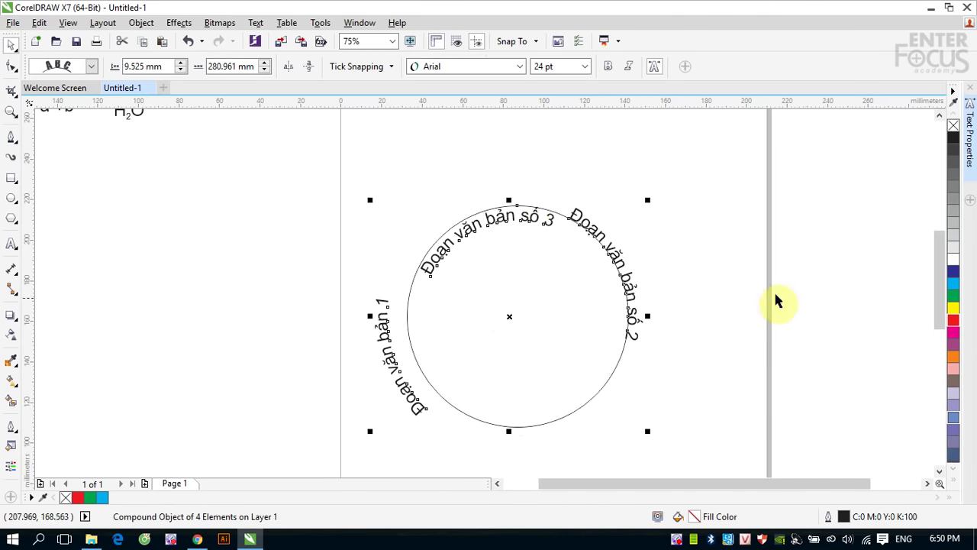
right_click(953, 127)
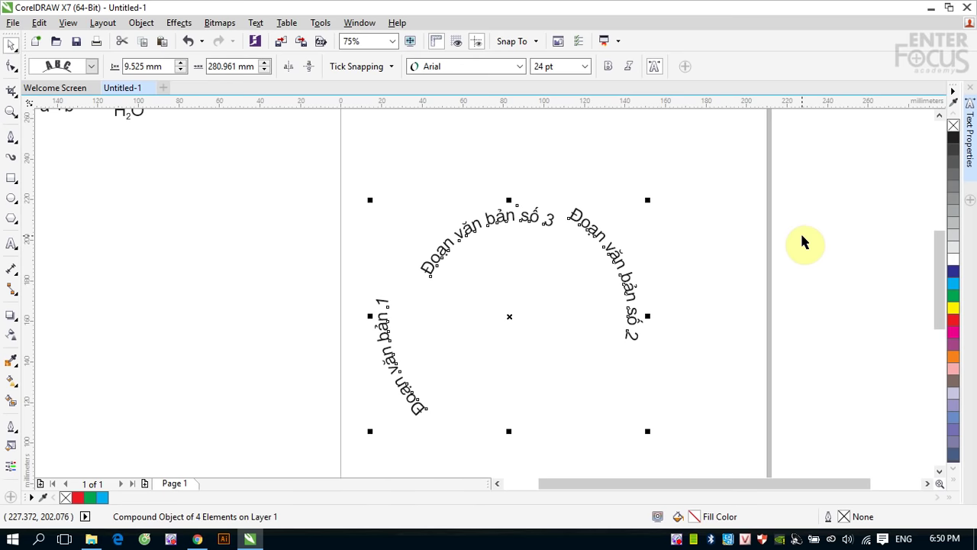
key(ctrl+z)
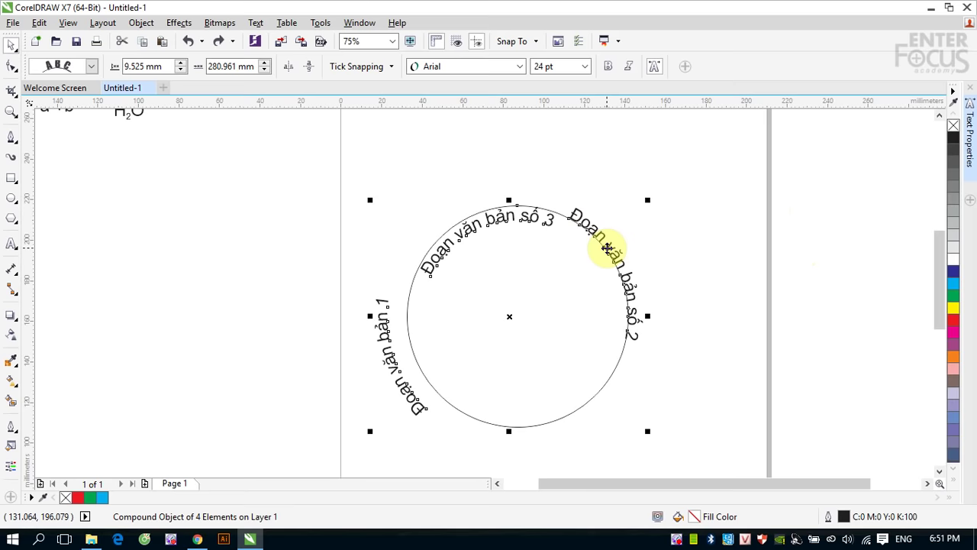
Delete the circle together with its three path texts.
click(342, 163)
drag(342, 163, 694, 438)
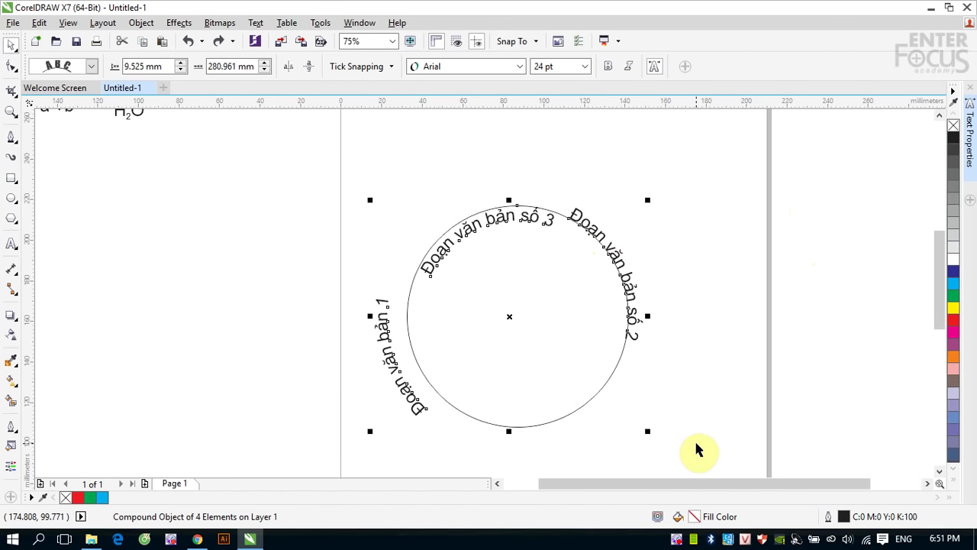
key(Delete)
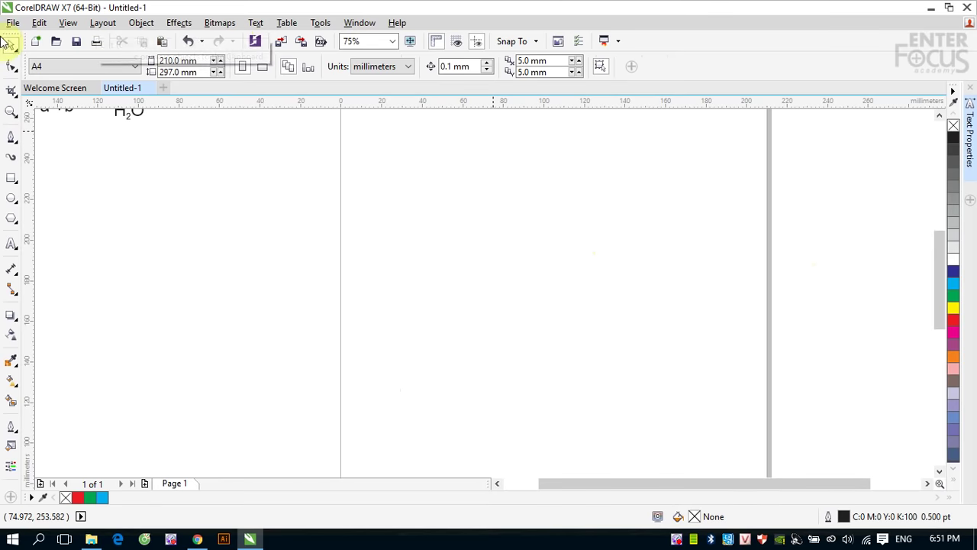
Draw a circle about 88.9 mm in diameter and add a concentric inner copy scaled to 73%, about 64.9 mm.
click(11, 198)
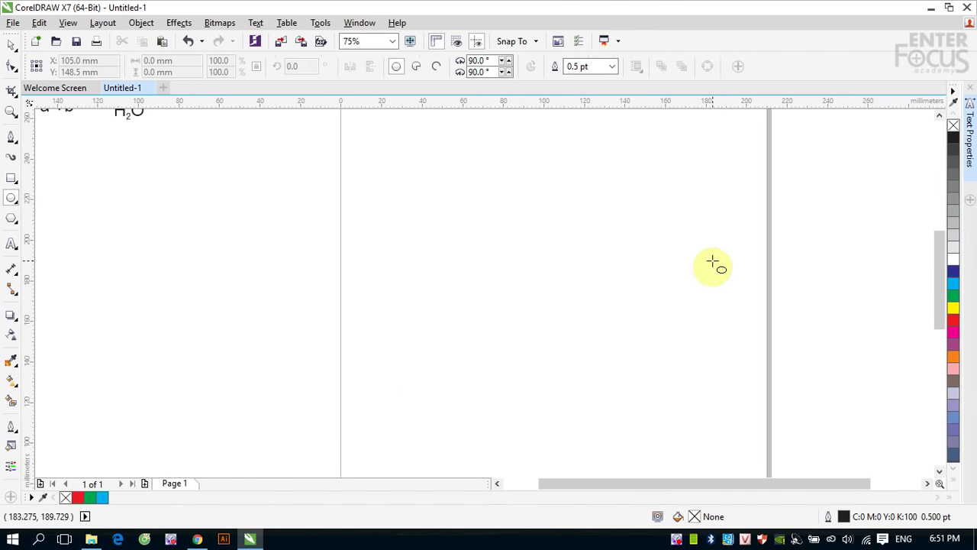
drag(452, 247, 637, 431)
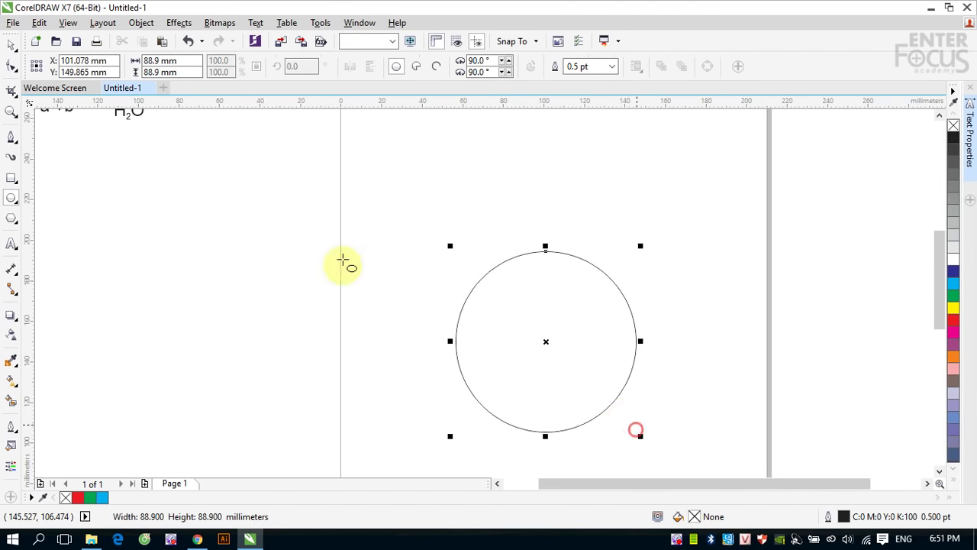
click(11, 45)
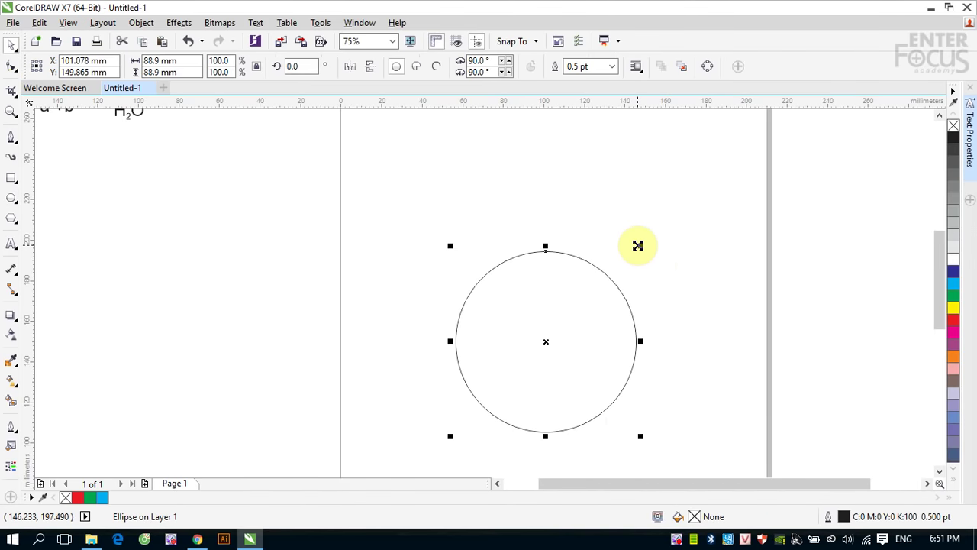
drag(637, 245, 633, 273)
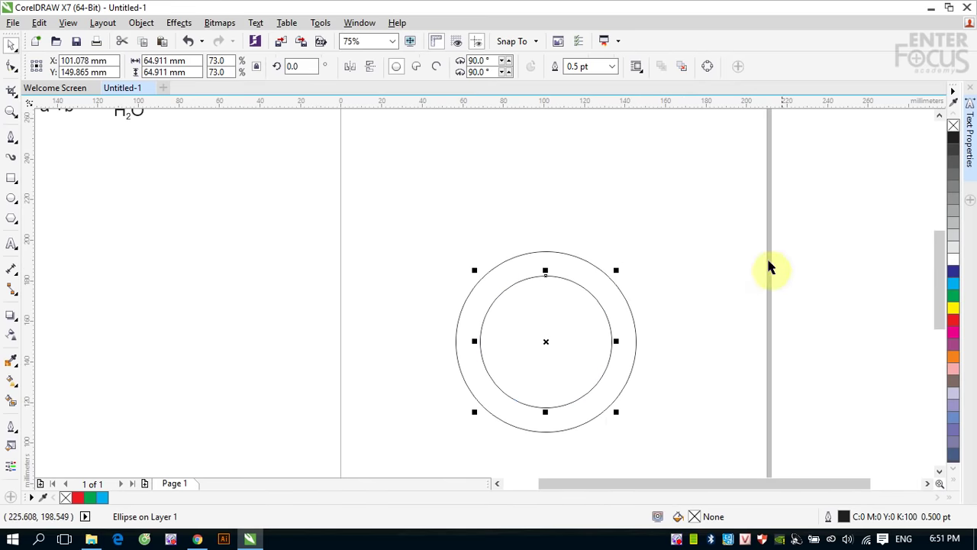
Add the artistic text "VIỆN CÔNG NGHỆ THÔNG TIN" above the two concentric circles, correcting any typing mistake.
click(12, 243)
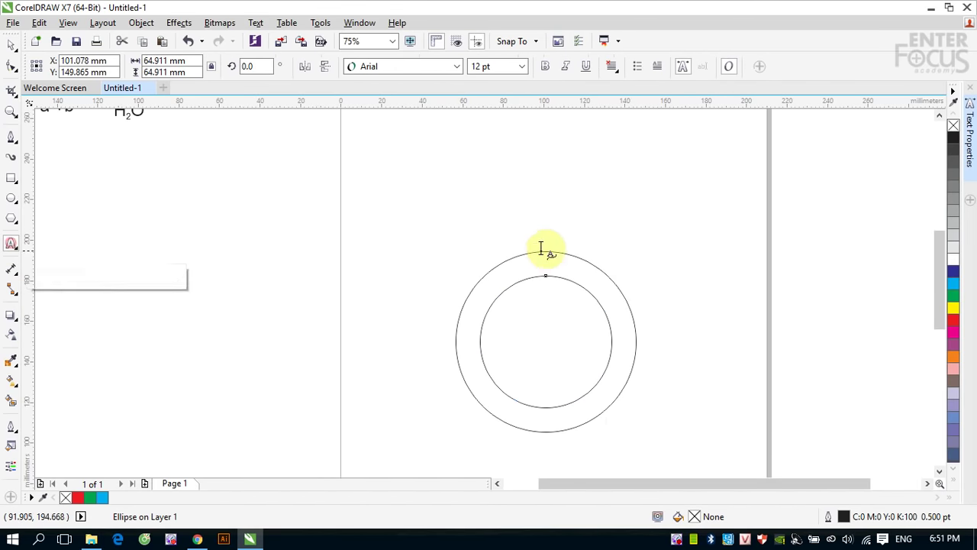
click(458, 213)
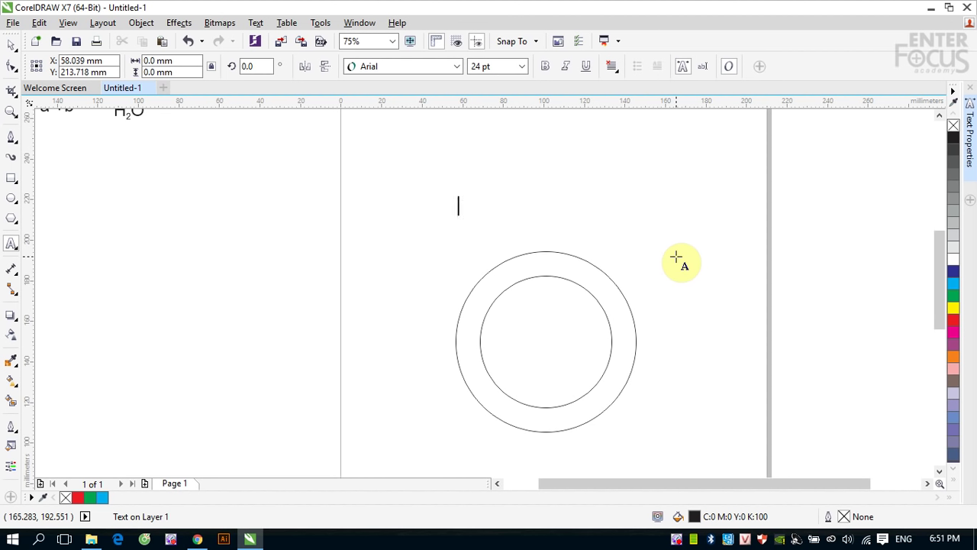
text(V)
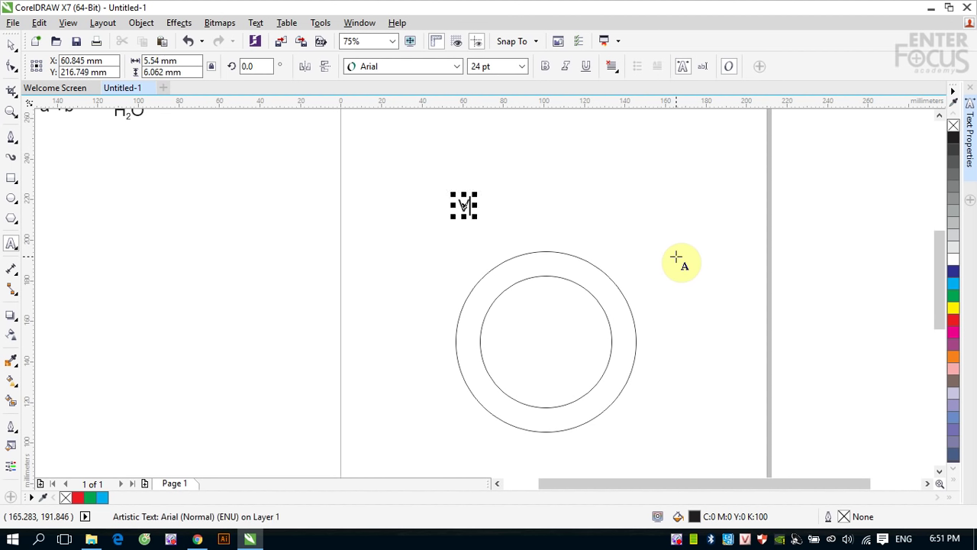
text(IÊNj )
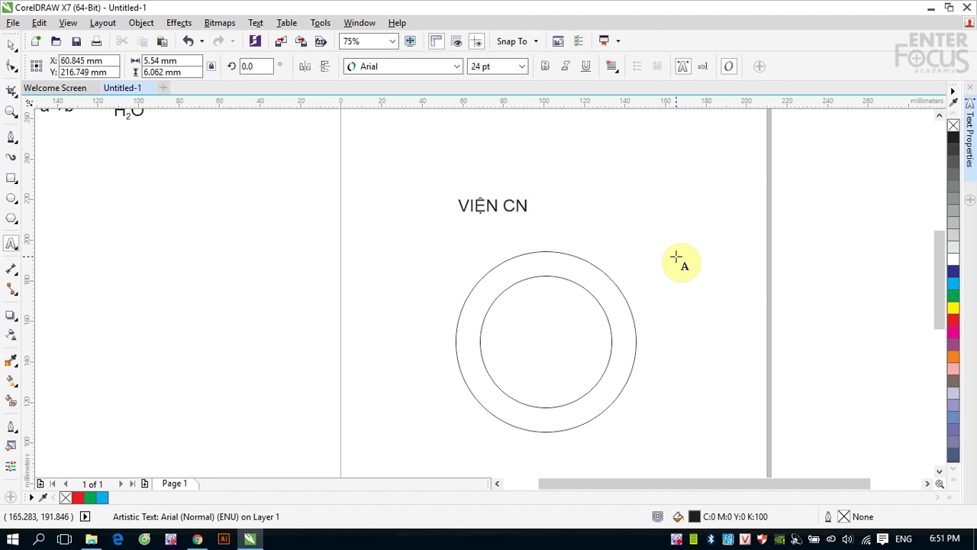
text(CÔNG NGHÊỆ TH)
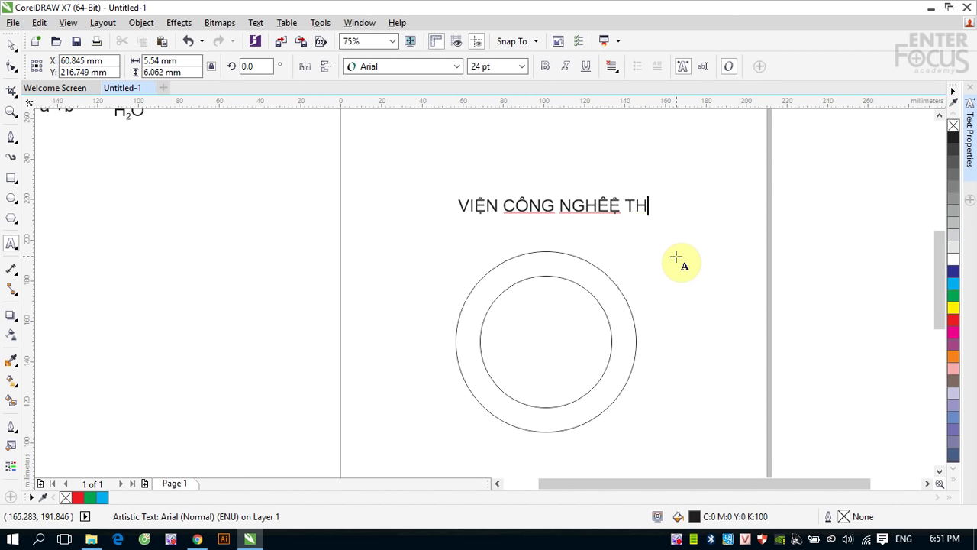
text(ÔNG TIN)
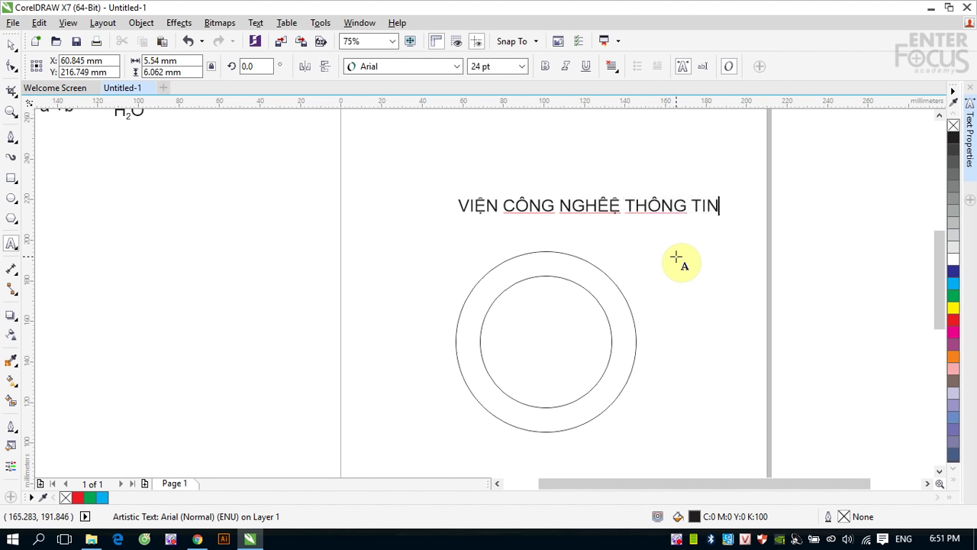
click(606, 204)
key(BackSpace)
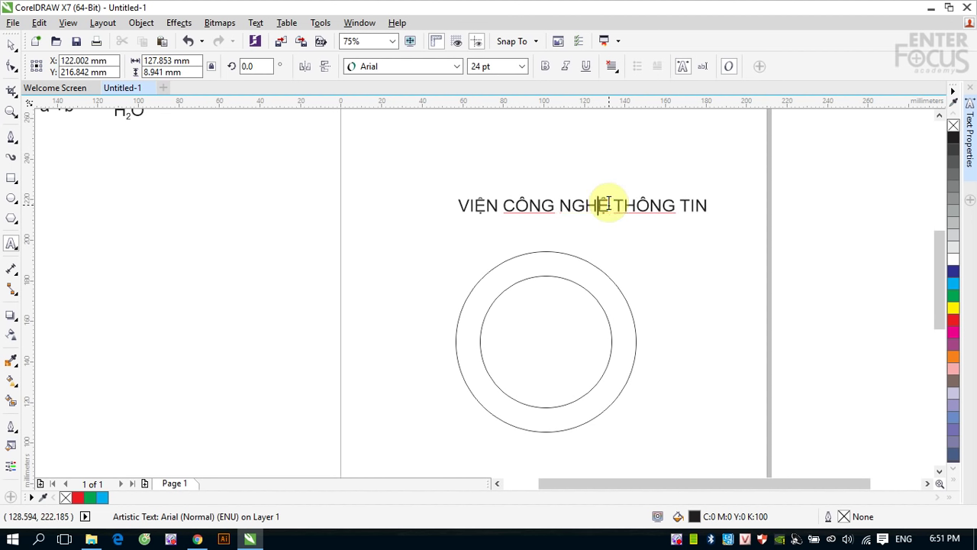
click(11, 46)
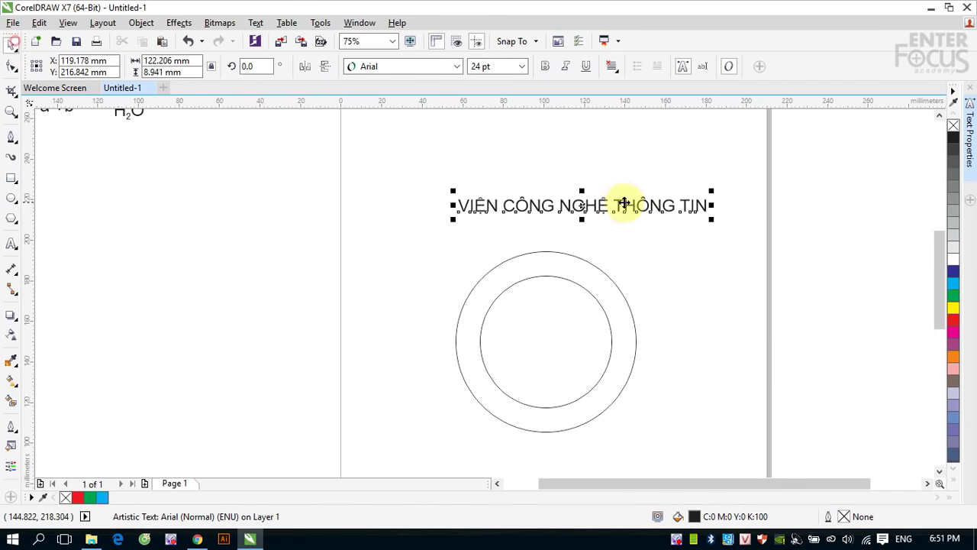
Duplicate the text line above the original and replace the copy's wording with "ĐẠI HỌC QUỐC GIA HÀ NỘI".
drag(584, 209, 577, 158)
right_click(577, 158)
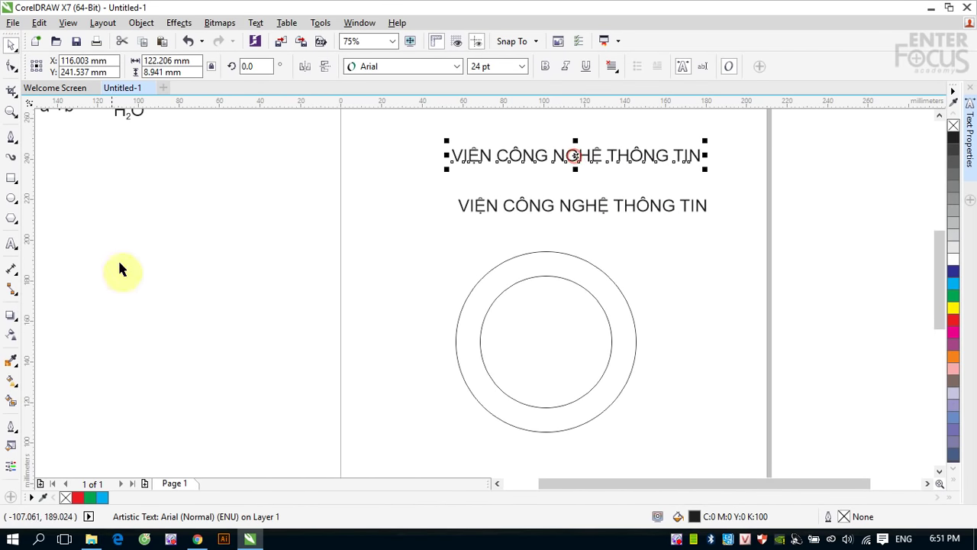
click(11, 246)
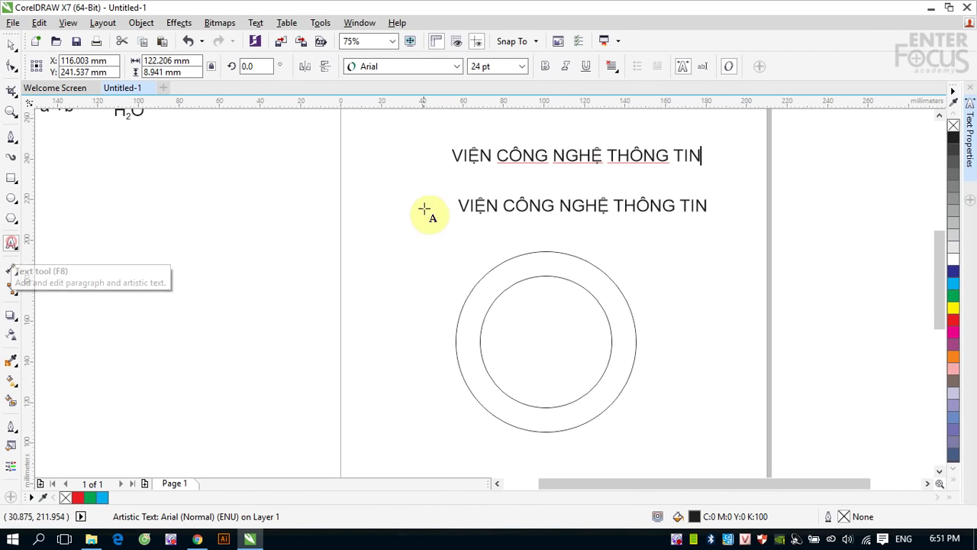
shift+click(472, 155)
key(BackSpace)
key(BackSpace)
key(BackSpace)
key(BackSpace)
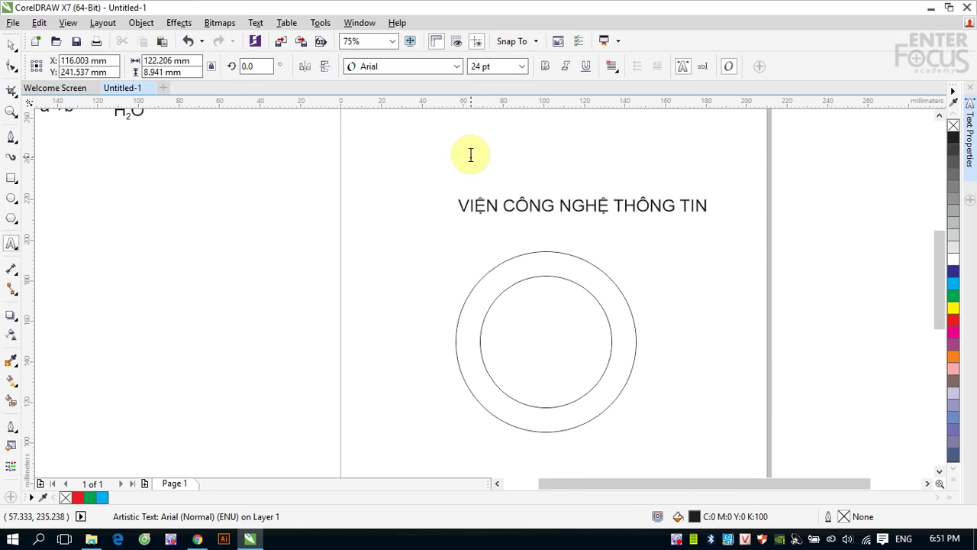
text(ĐẠI HOJC )
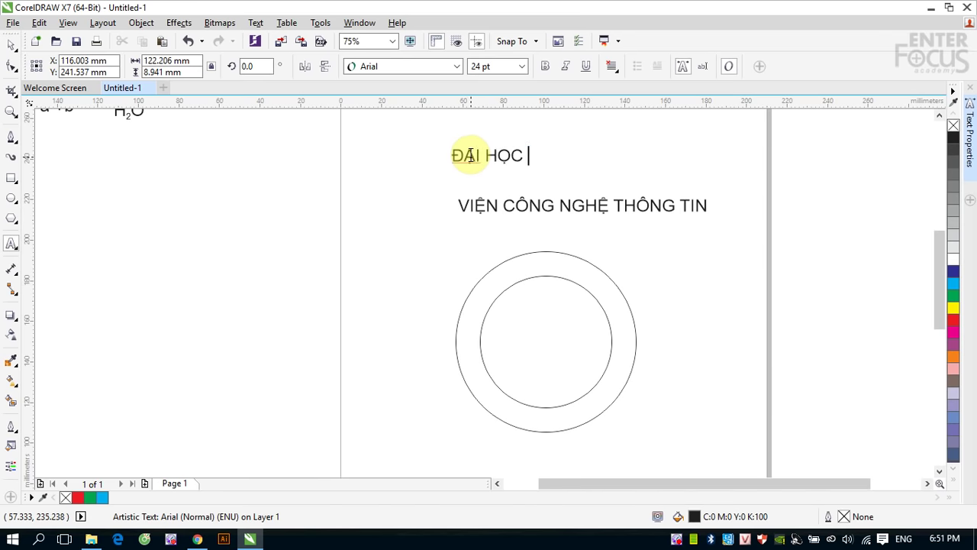
text(QUÔCs )
text(GIA HA)
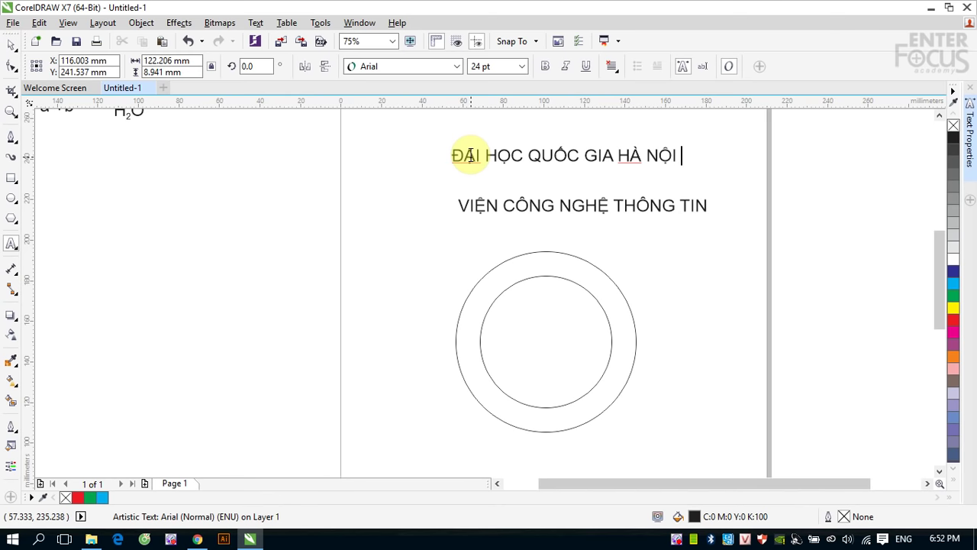
click(11, 44)
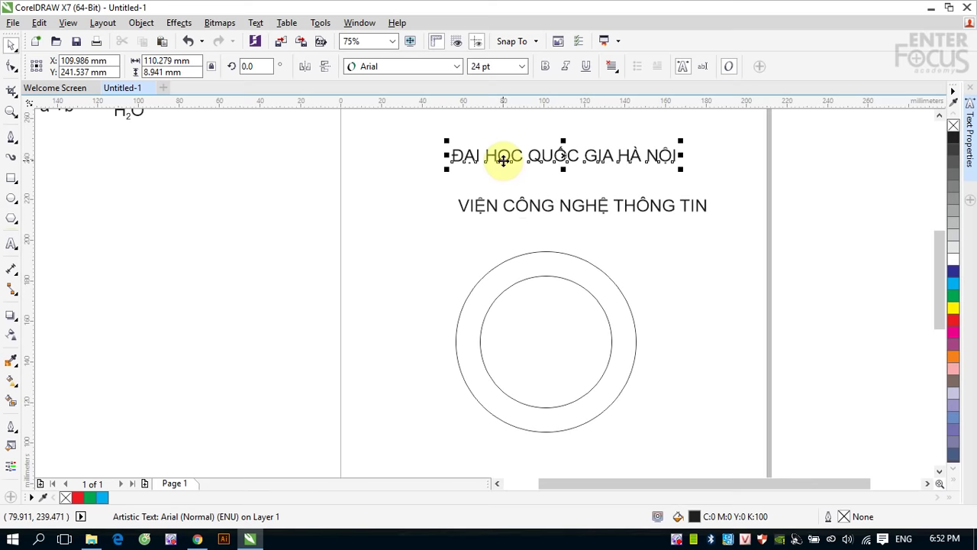
Add the artistic text "ENTER FOCUS ACADEMY" starting just outside the circles' left side, correcting any typing mistake.
click(10, 244)
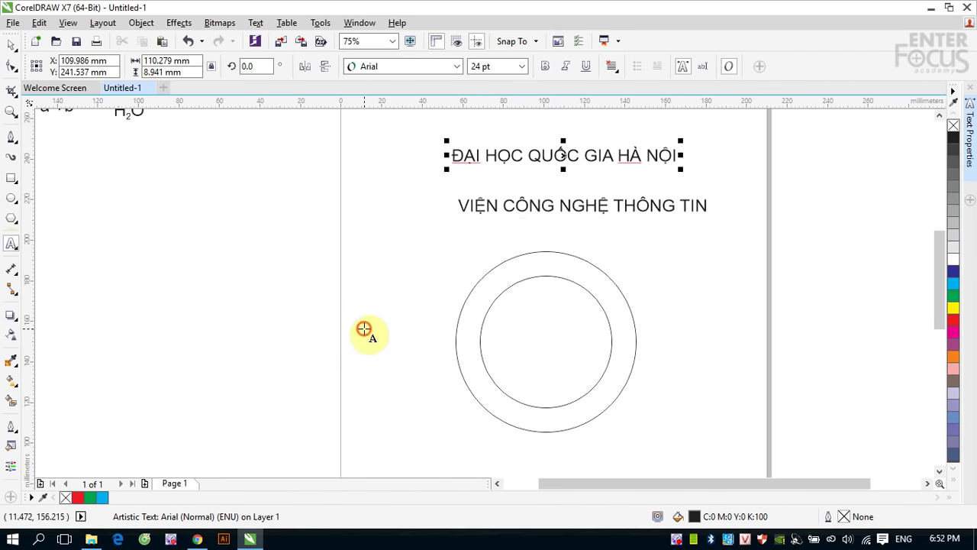
click(365, 328)
text(ENTER)
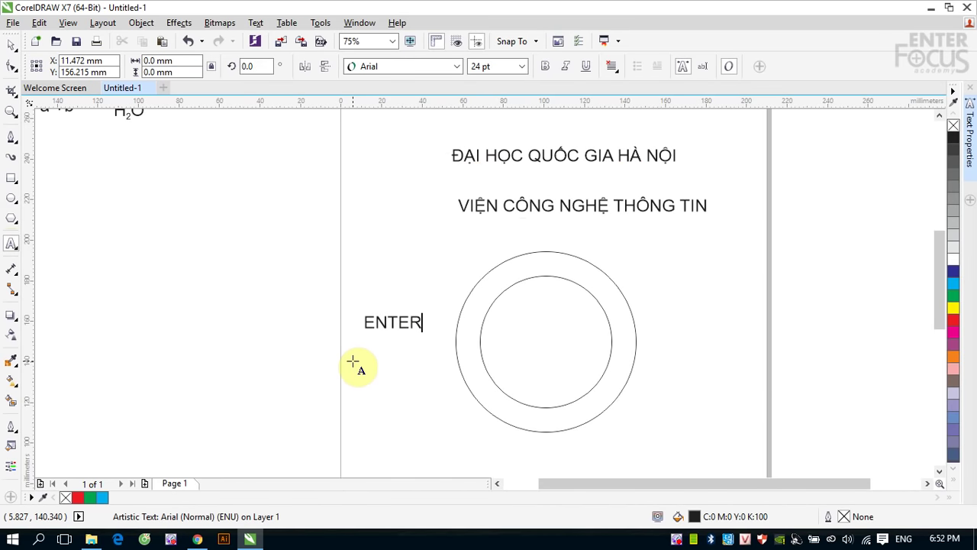
text( FOCU)
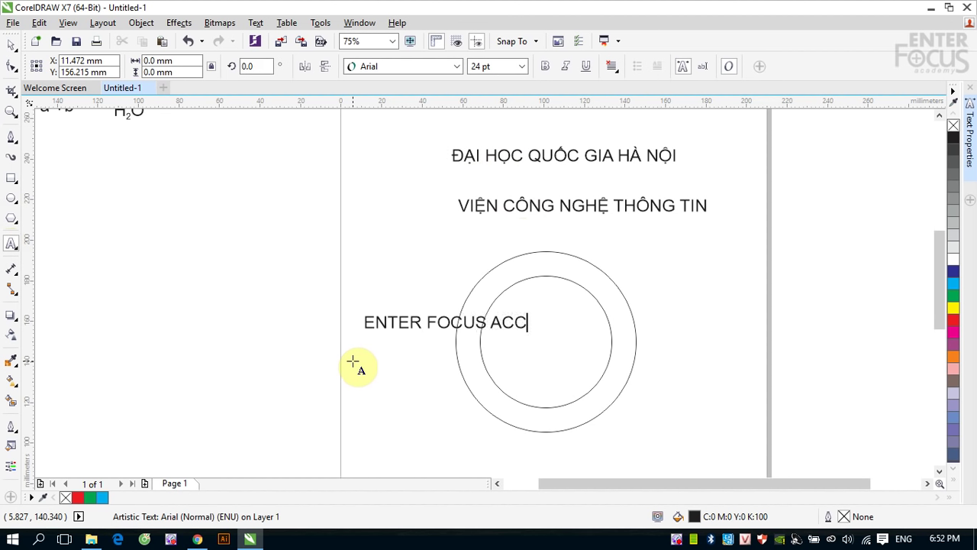
text(S ÂACADEM)
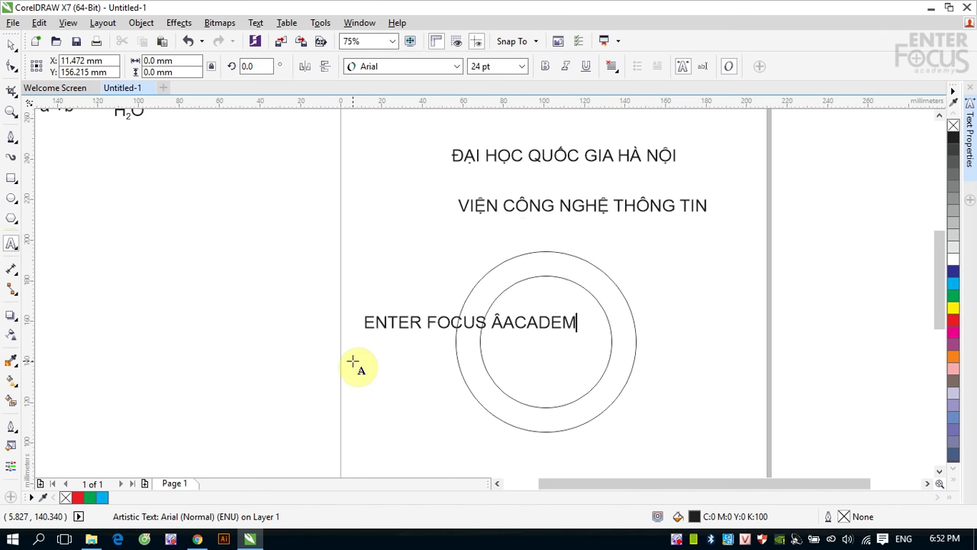
text(Y)
click(504, 324)
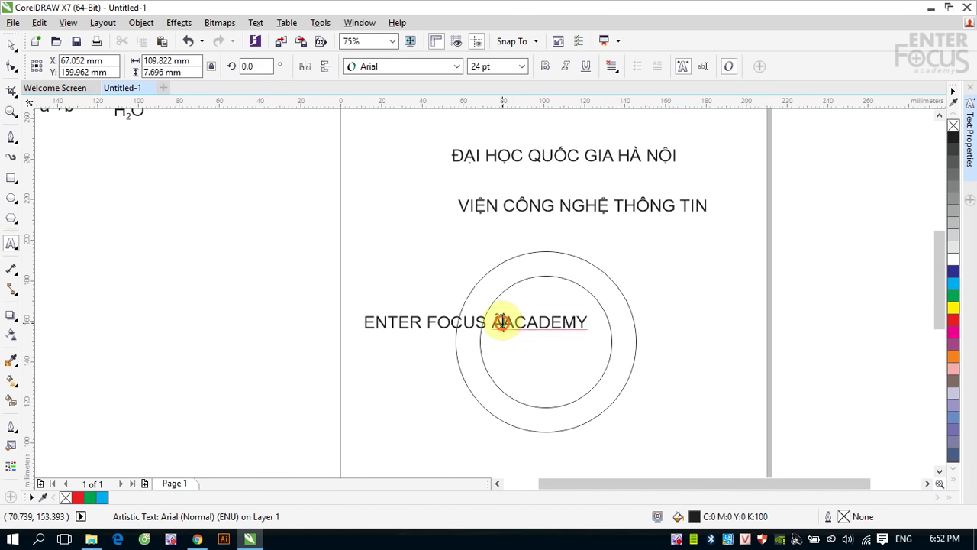
key(BackSpace)
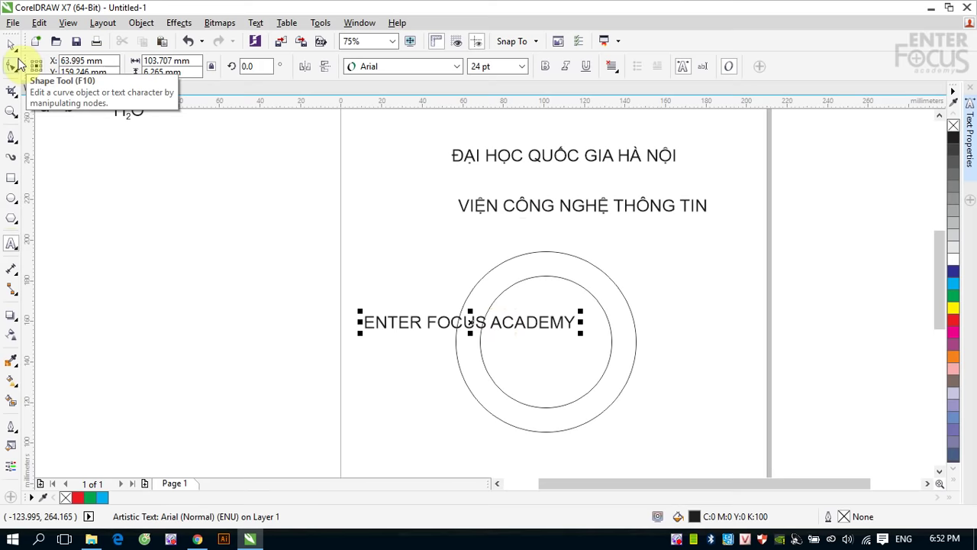
click(11, 44)
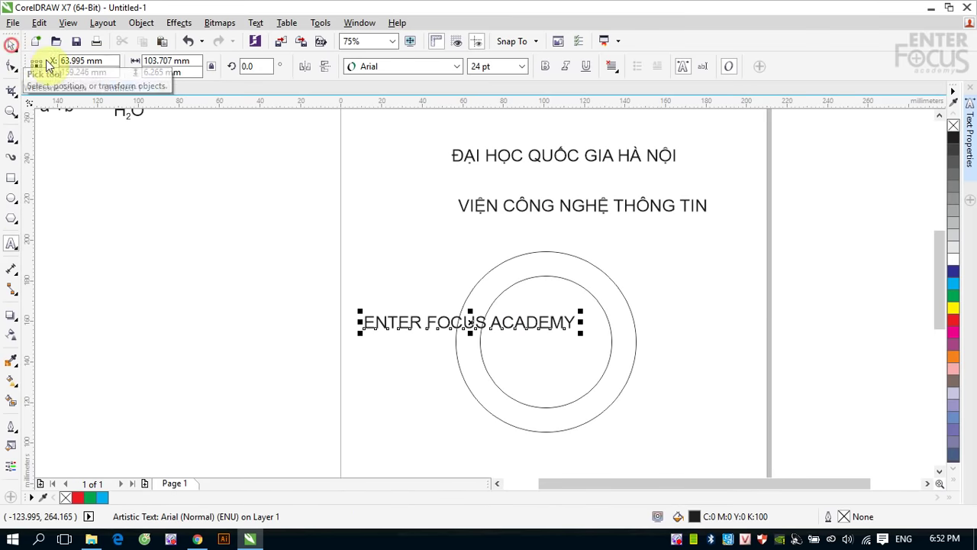
Fit "ĐẠI HỌC QUỐC GIA HÀ NỘI" to the outer circle's upper arc, about 7.6 mm inside the outline.
click(545, 157)
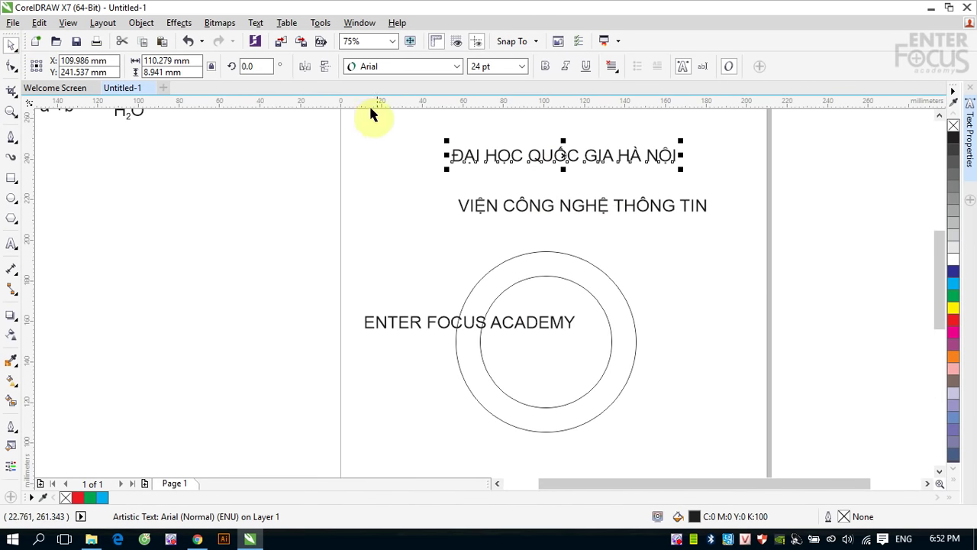
click(255, 23)
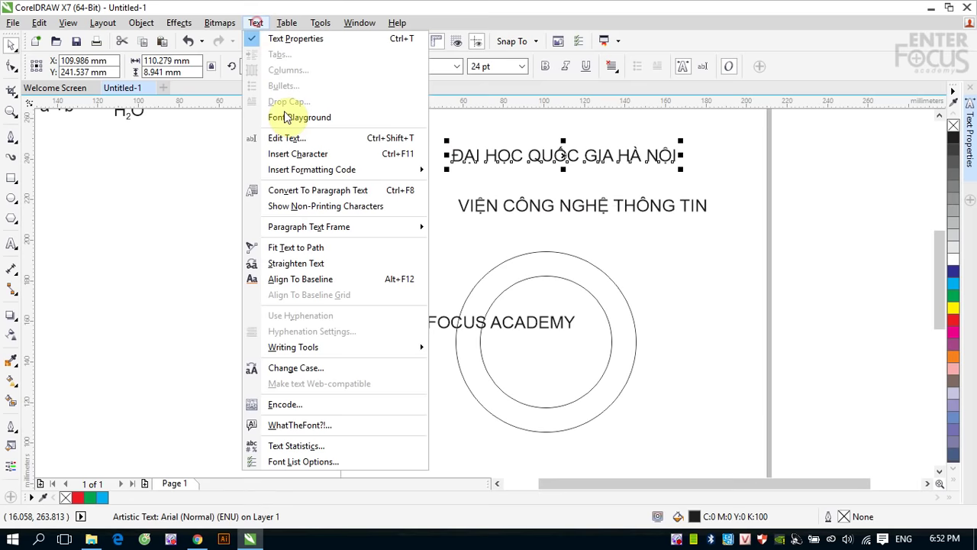
click(292, 247)
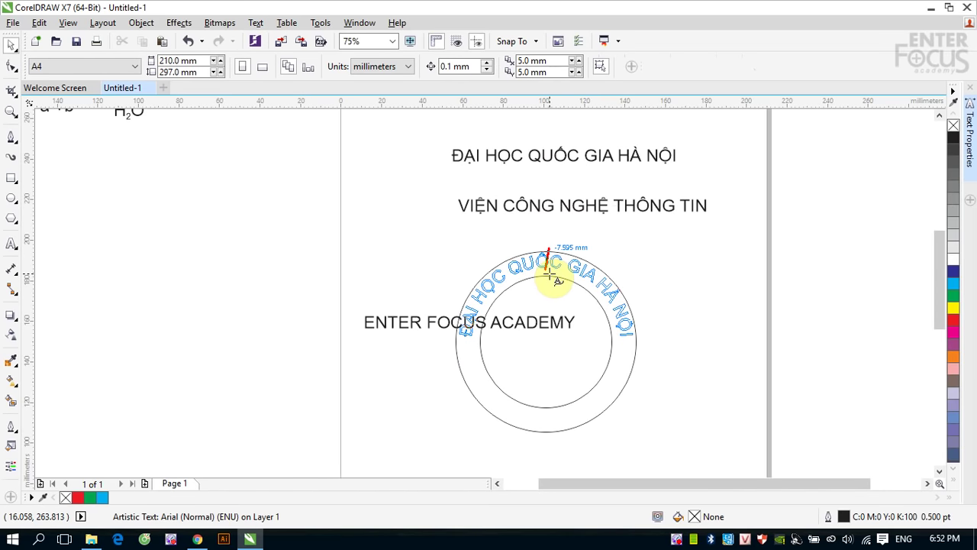
click(549, 275)
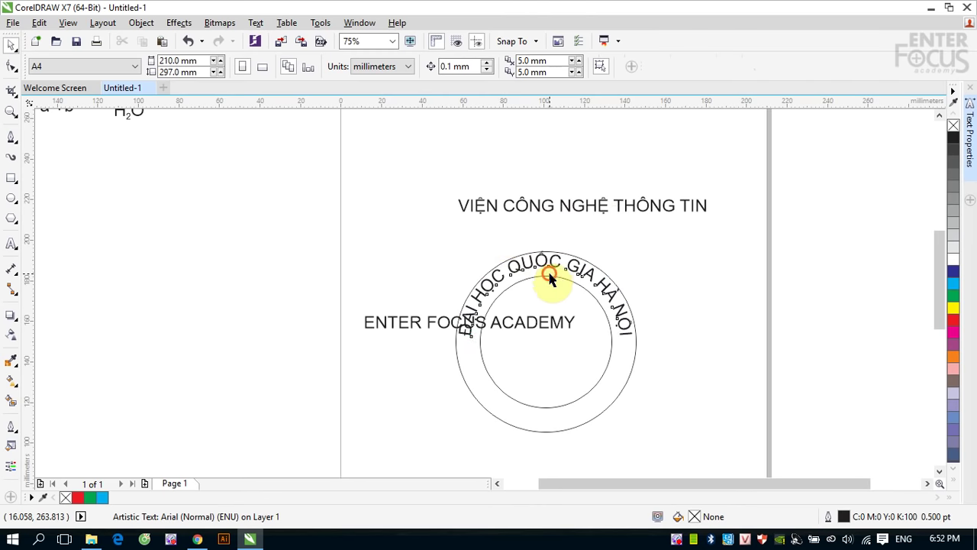
Fit "VIỆN CÔNG NGHỆ THÔNG TIN" to the outer circle's lower arc, about 7.6 mm inside the outline, and deselect everything.
click(545, 212)
click(255, 22)
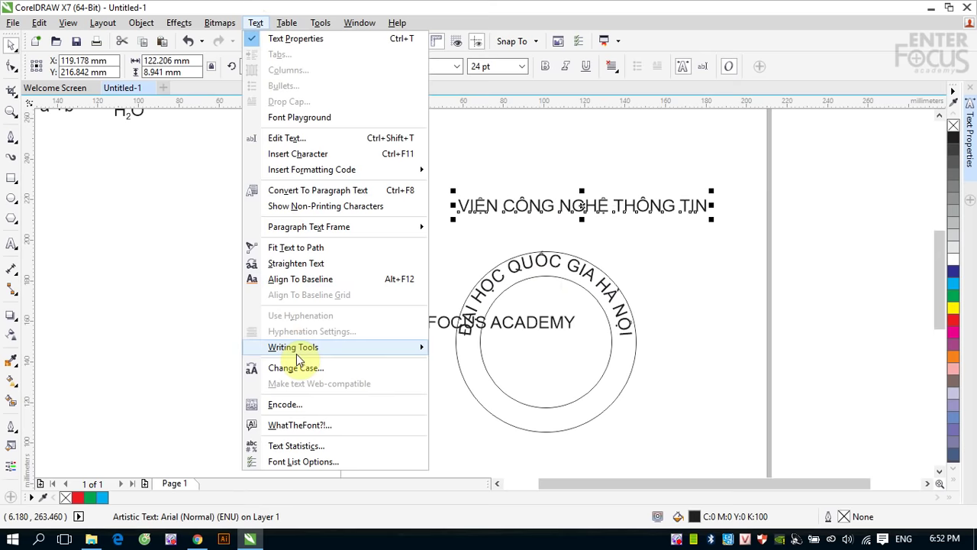
click(306, 247)
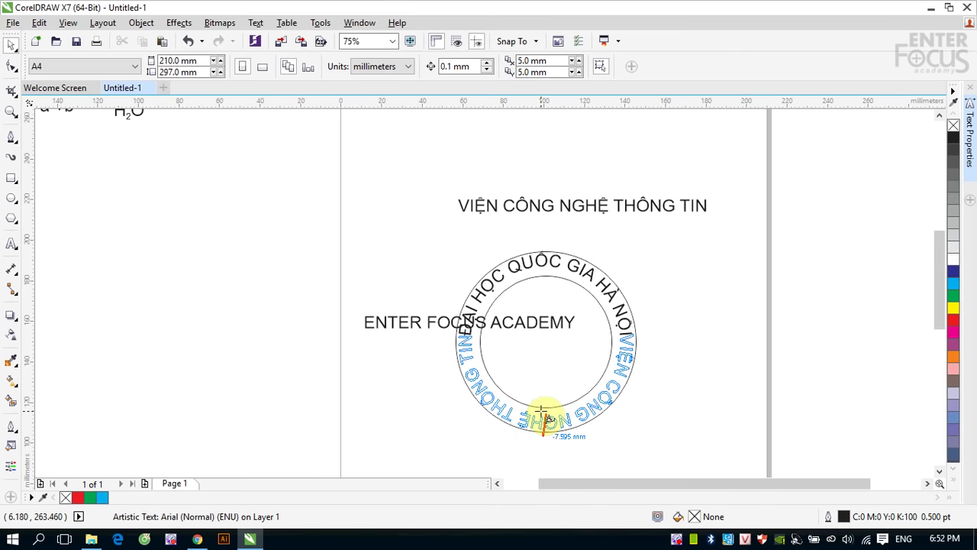
click(543, 416)
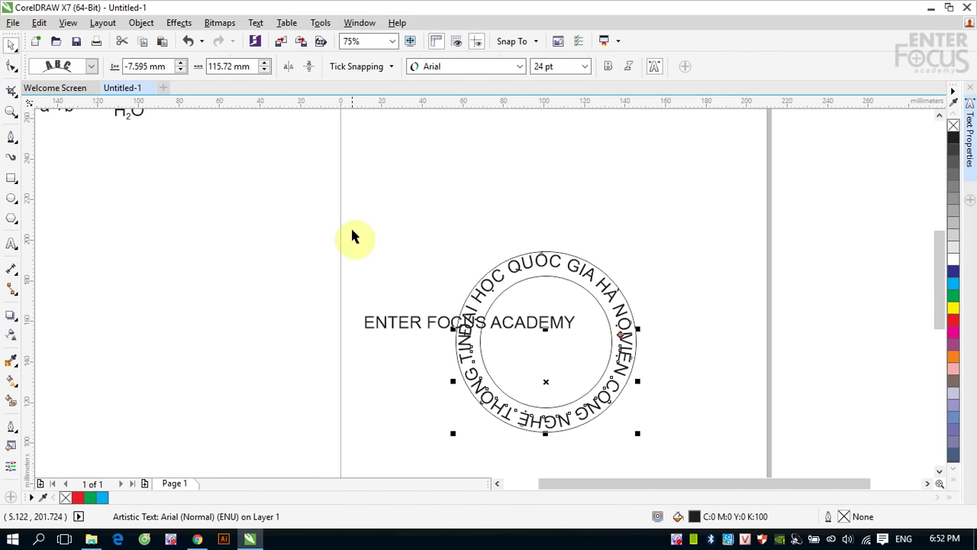
drag(351, 224, 673, 426)
click(562, 192)
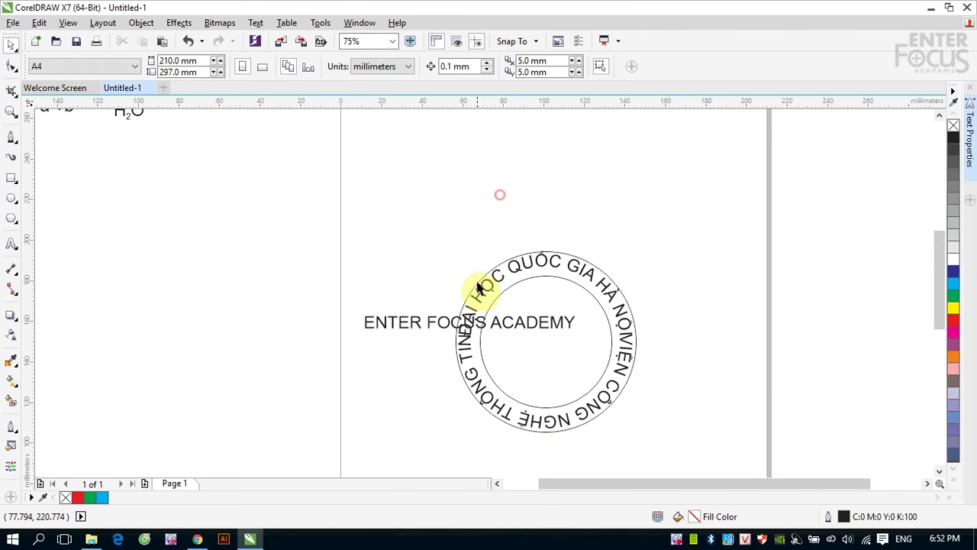
Set the font size of both ring texts to 18 pt and deselect them.
click(484, 290)
click(584, 66)
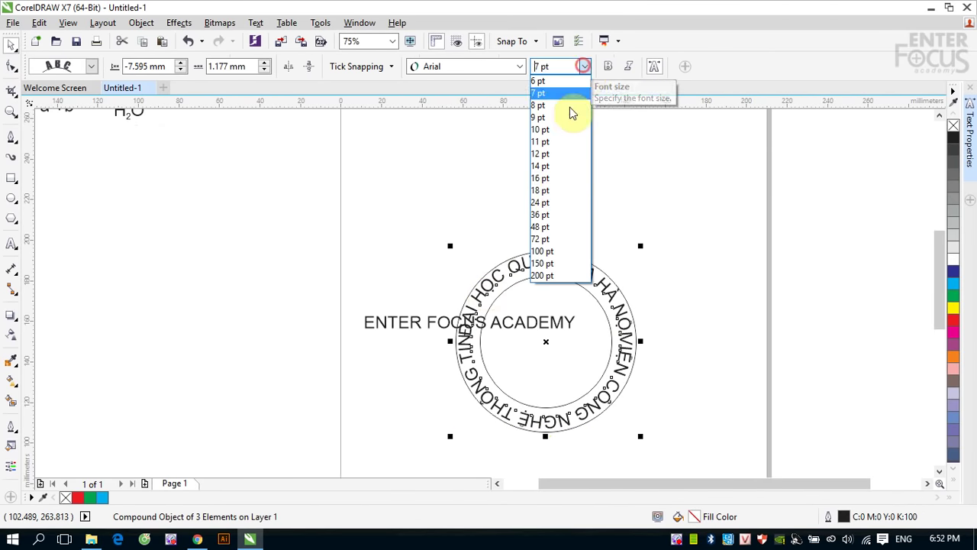
click(557, 190)
click(733, 324)
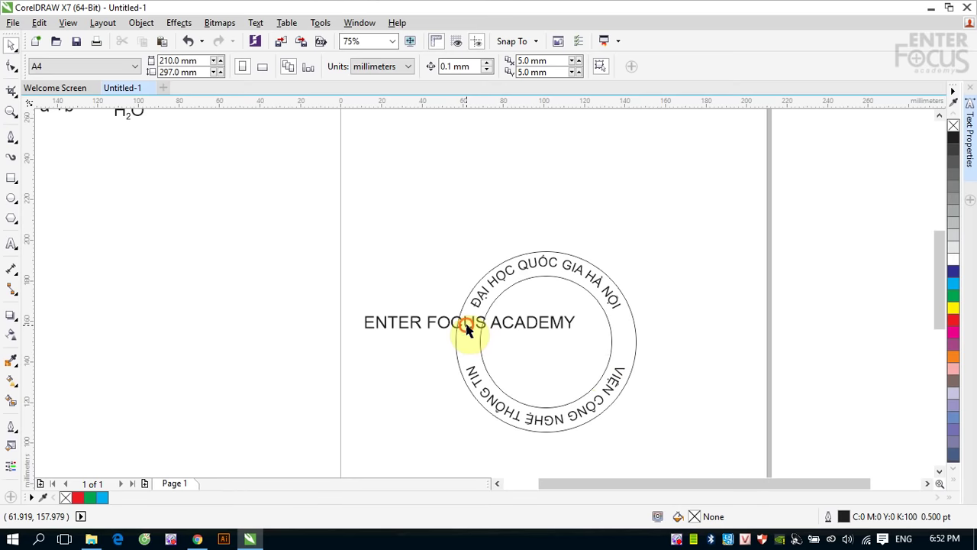
Move "ENTER FOCUS ACADEMY" so it starts inside the inner circle and set its alignment to Center.
drag(468, 327, 596, 327)
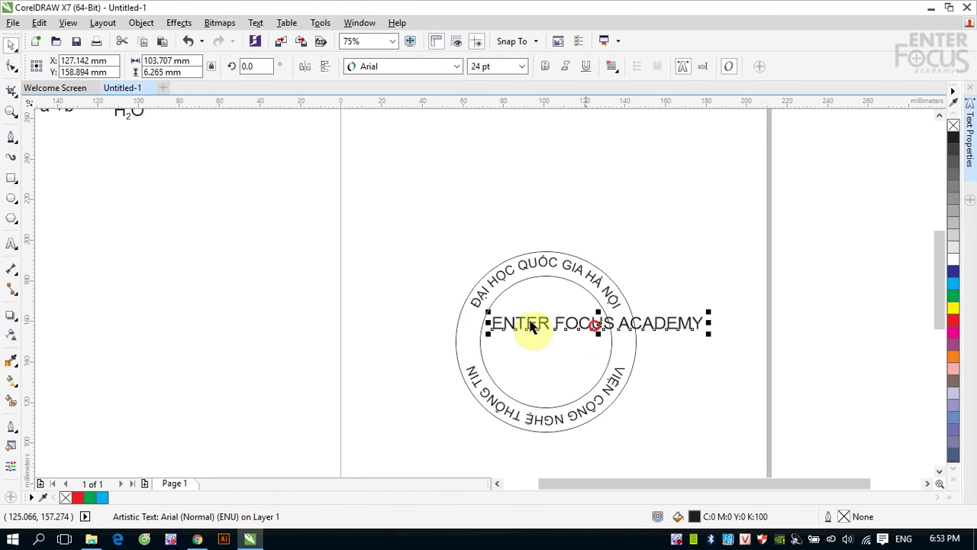
click(10, 244)
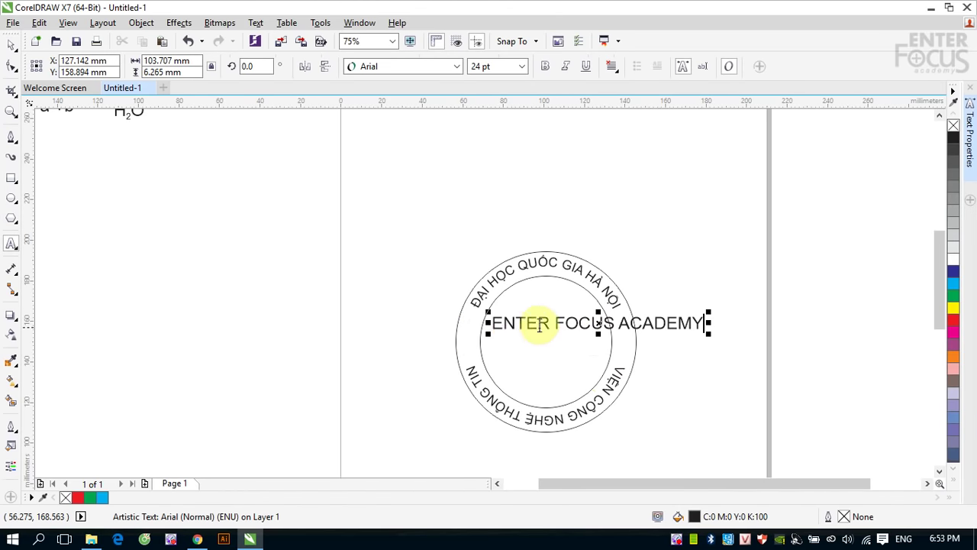
click(11, 46)
click(612, 68)
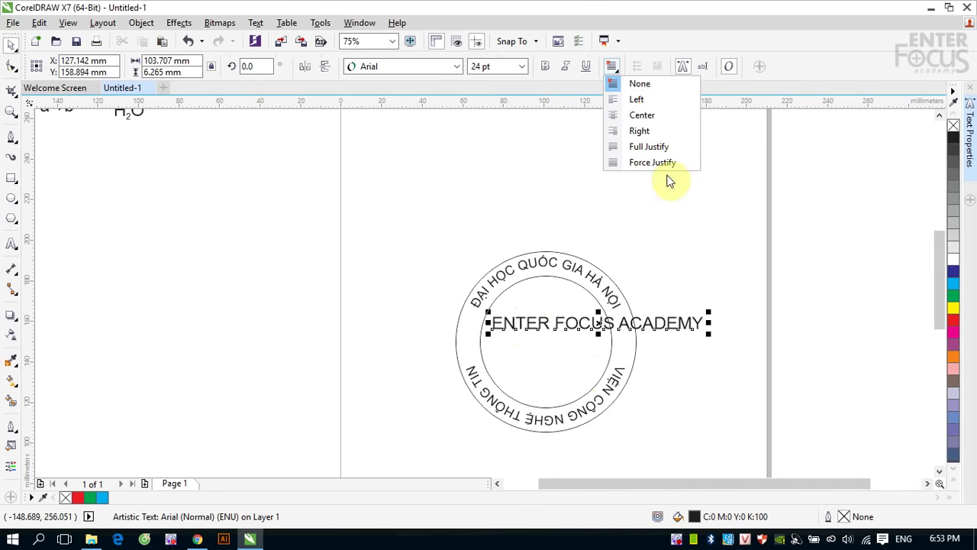
click(641, 116)
Break "ENTER FOCUS ACADEMY" into three lines, one word each, and place it in the middle of the inner circle.
click(11, 244)
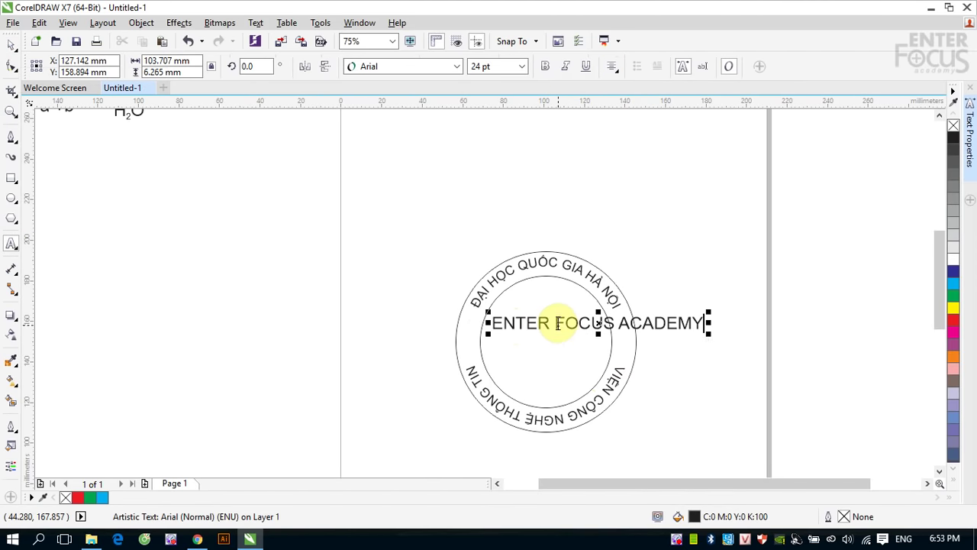
click(558, 323)
key(Return)
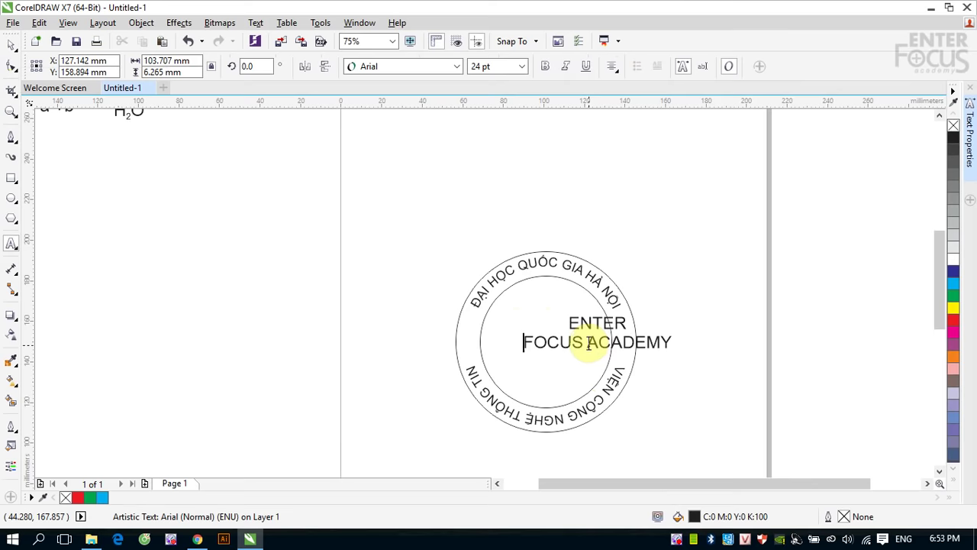
click(589, 344)
key(Return)
click(11, 44)
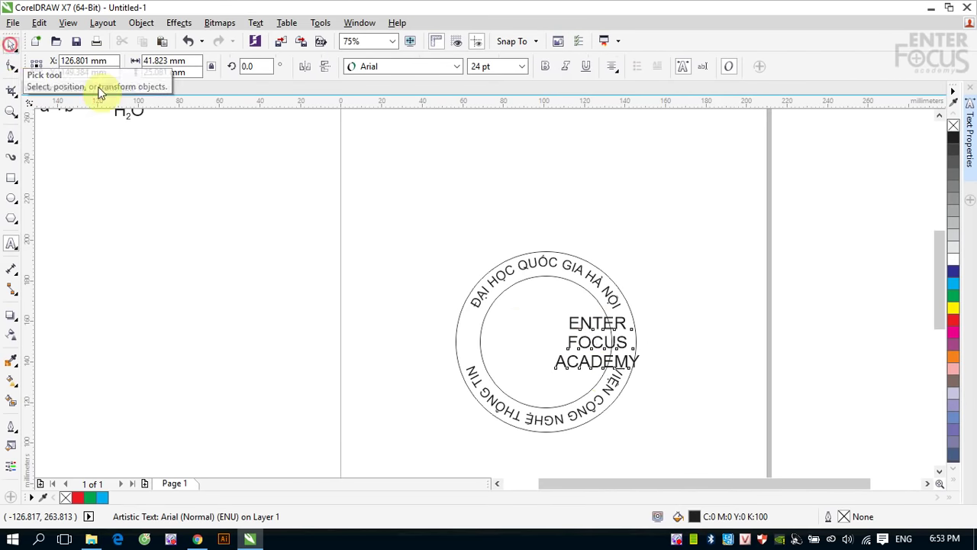
drag(581, 342, 550, 342)
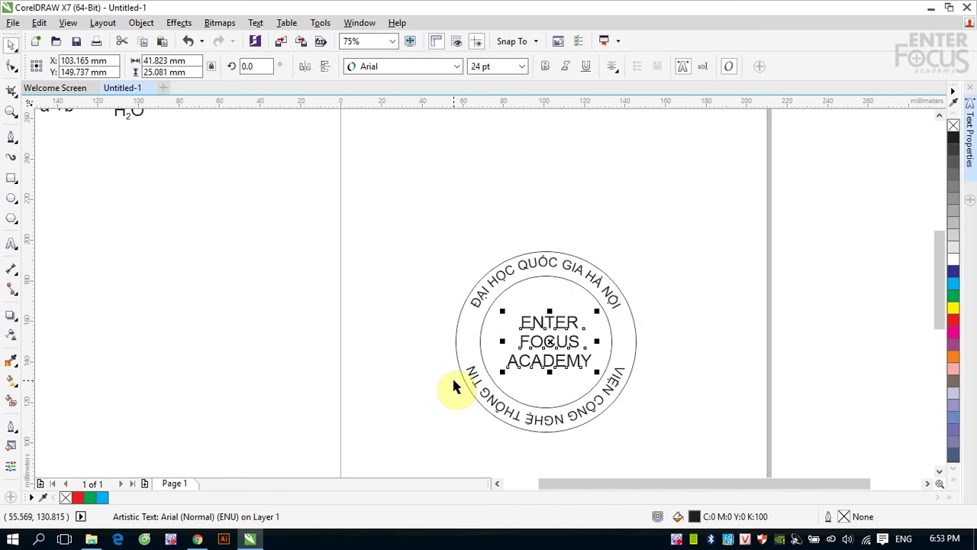
click(688, 323)
Mirror "VIỆN CÔNG NGHỆ THÔNG TIN" vertically and horizontally on its path, and shift it into the ring at a -3.175 mm offset.
click(609, 391)
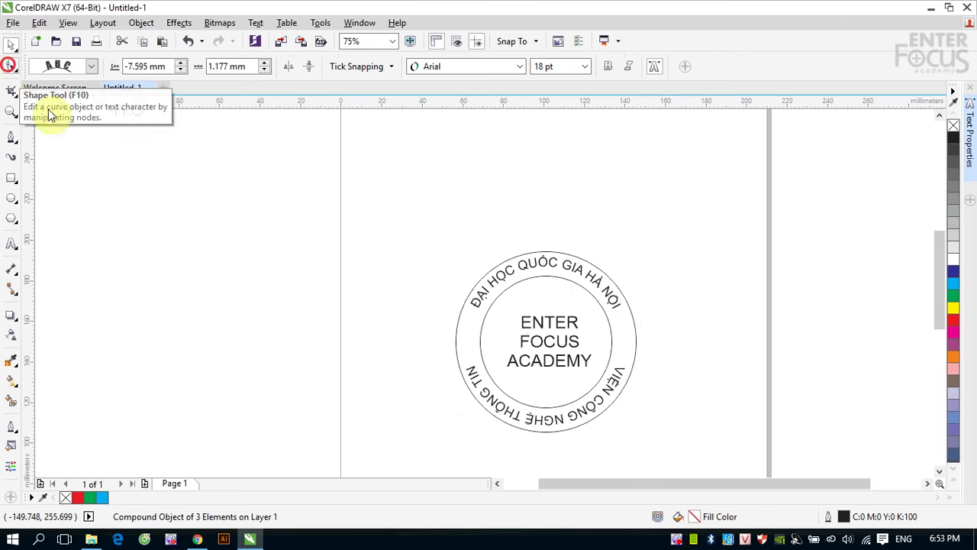
click(11, 66)
click(473, 383)
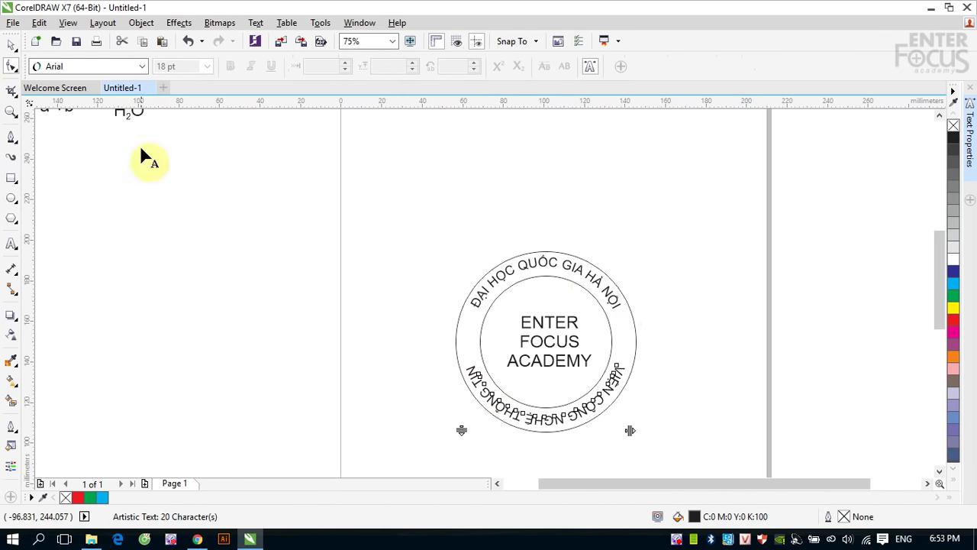
click(12, 45)
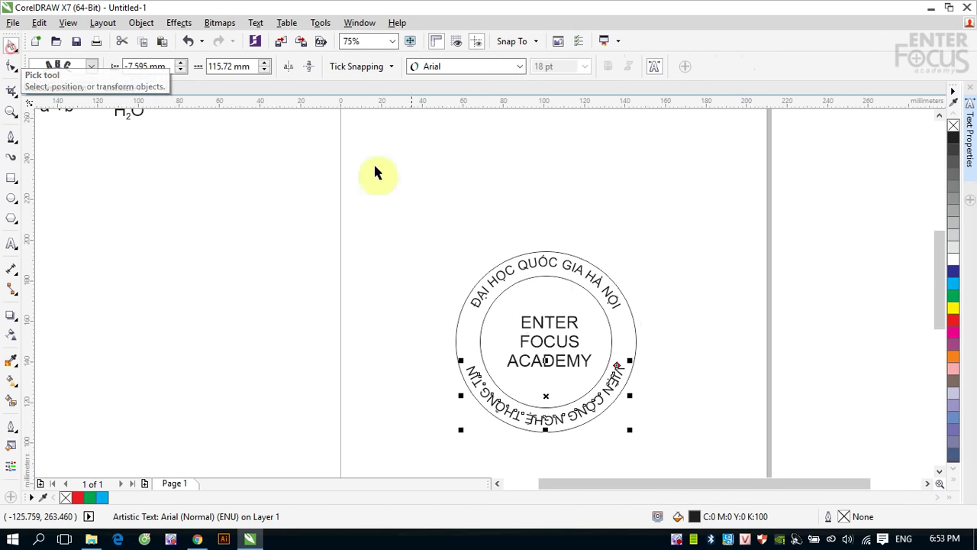
click(309, 74)
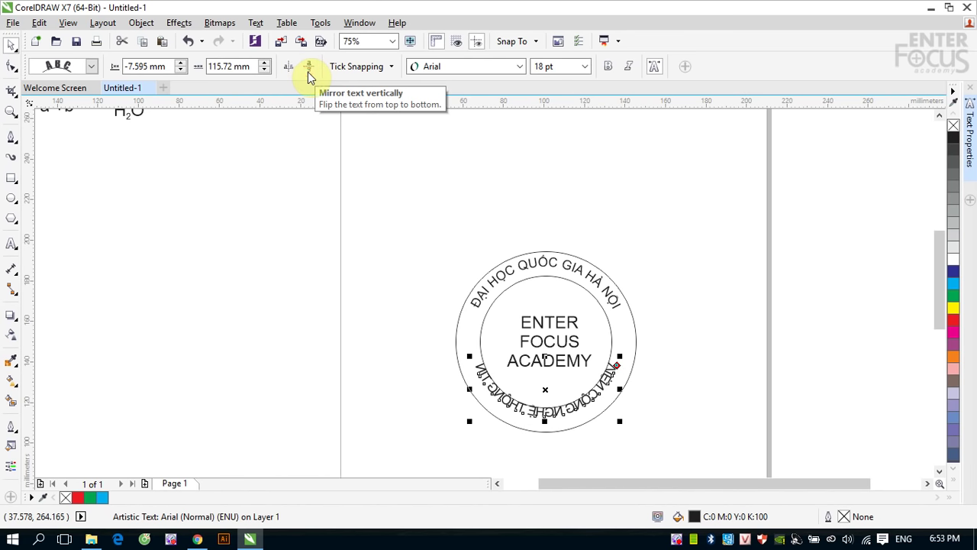
click(288, 69)
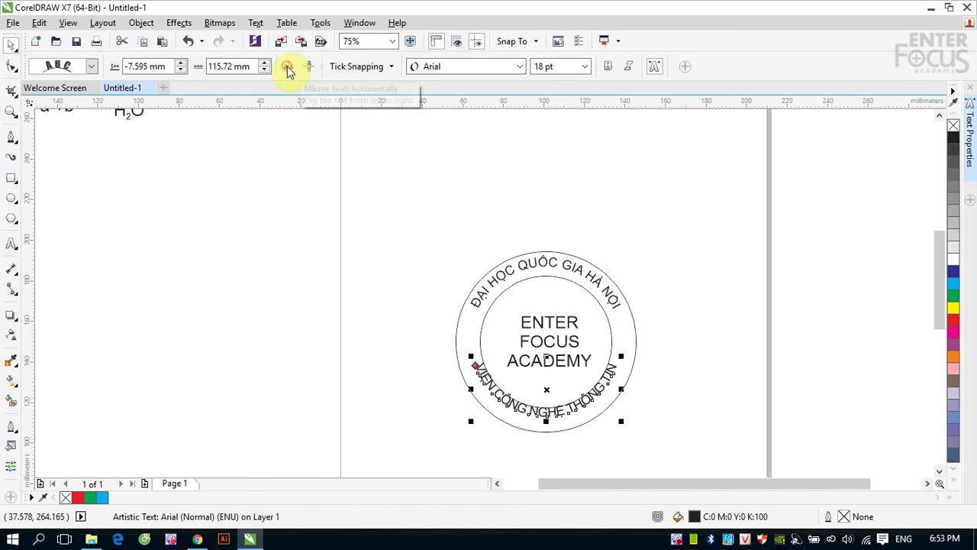
click(474, 365)
drag(473, 365, 469, 366)
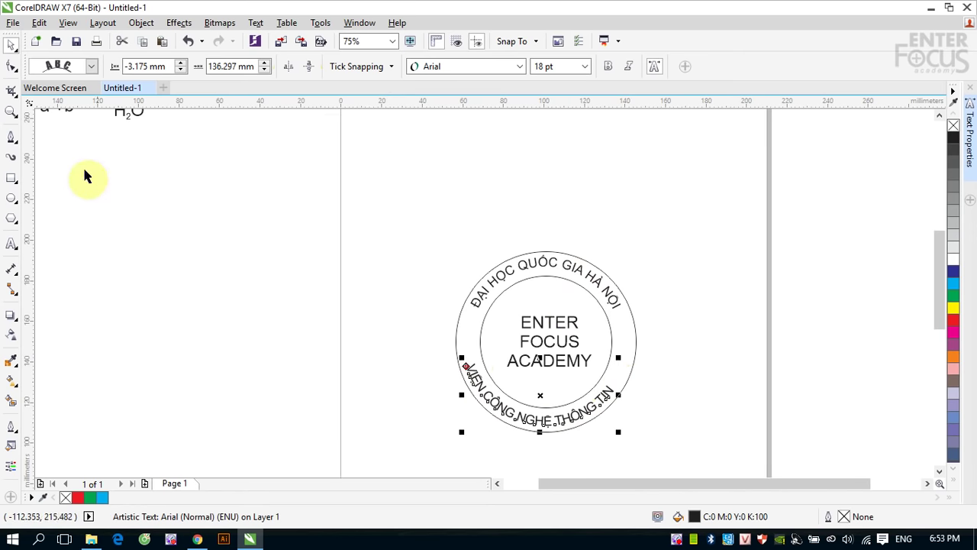
Widen the letter spacing of "VIỆN CÔNG NGHỆ THÔNG TIN" and slide the text along the path to centre it on the lower arc.
click(11, 66)
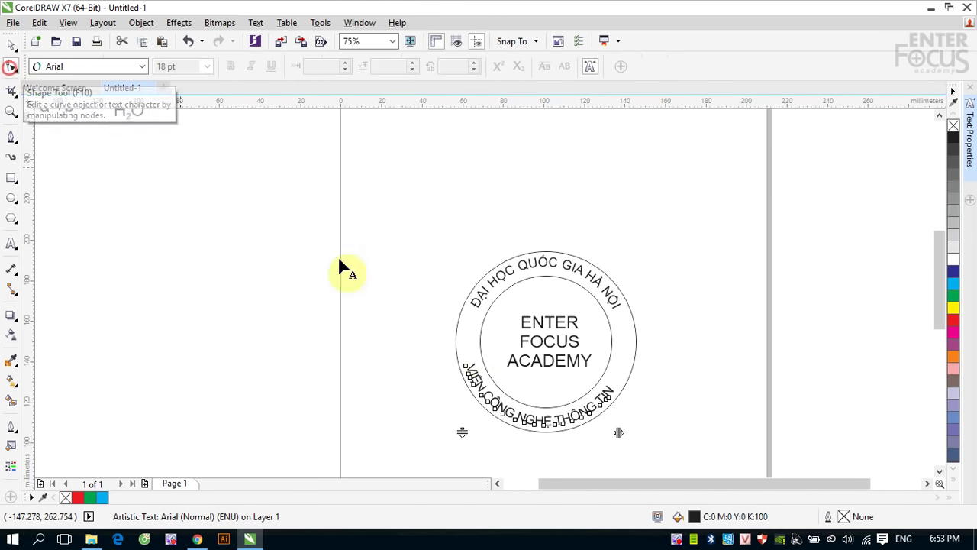
drag(619, 432, 688, 391)
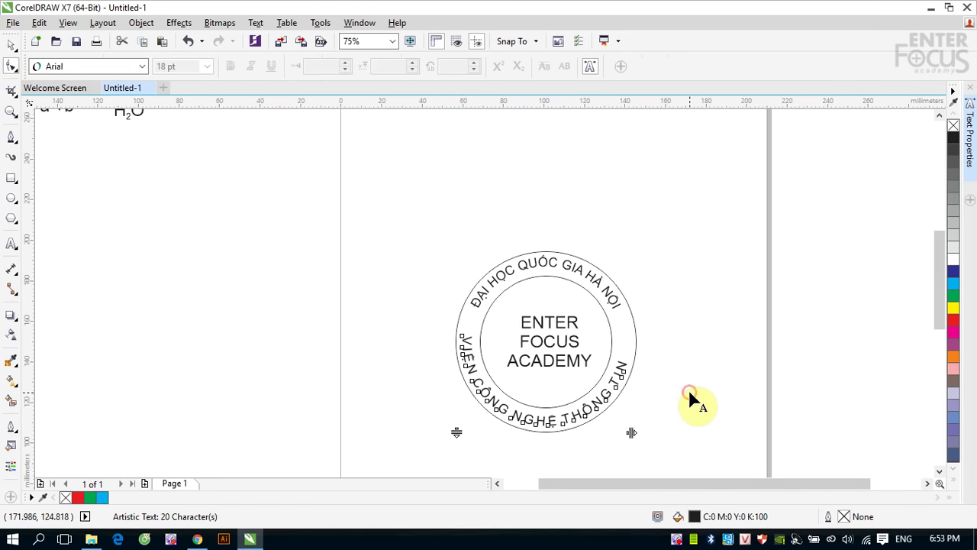
click(12, 44)
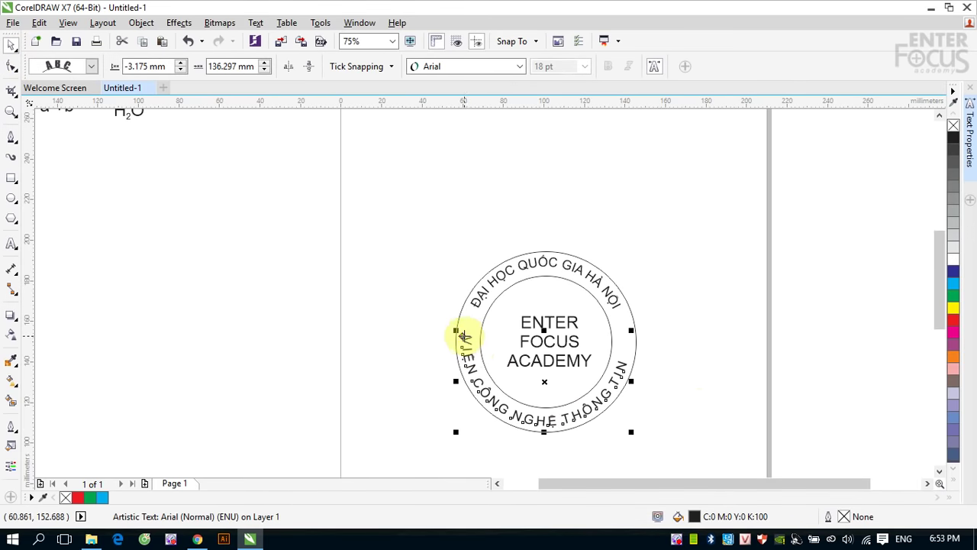
mouse_move(456, 331)
mouse_down()
mouse_move(467, 349)
mouse_move(449, 348)
mouse_move(464, 349)
mouse_up()
Widen the letter spacing of "ĐẠI HỌC QUỐC GIA HÀ NỘI" so it spans nearly the whole upper arc, and deselect it.
click(485, 298)
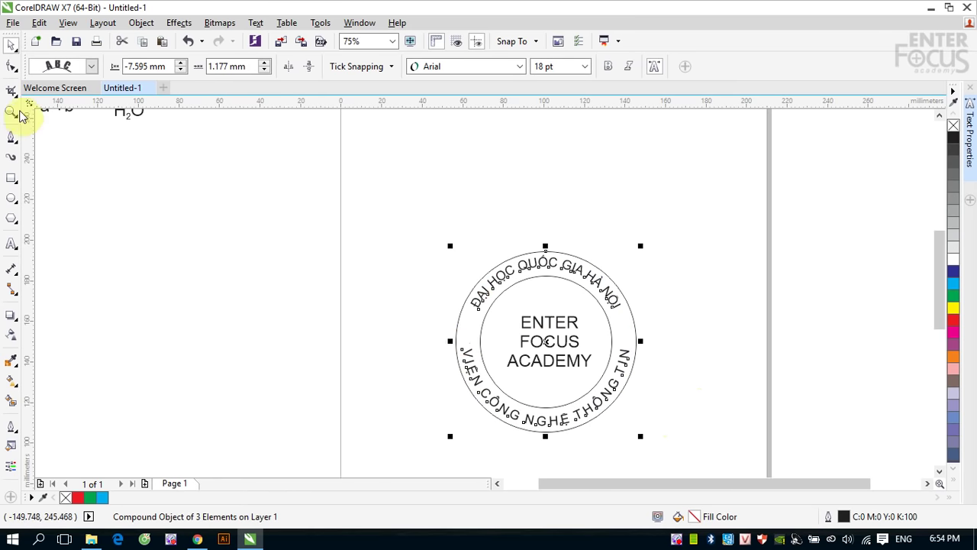
click(11, 66)
click(526, 265)
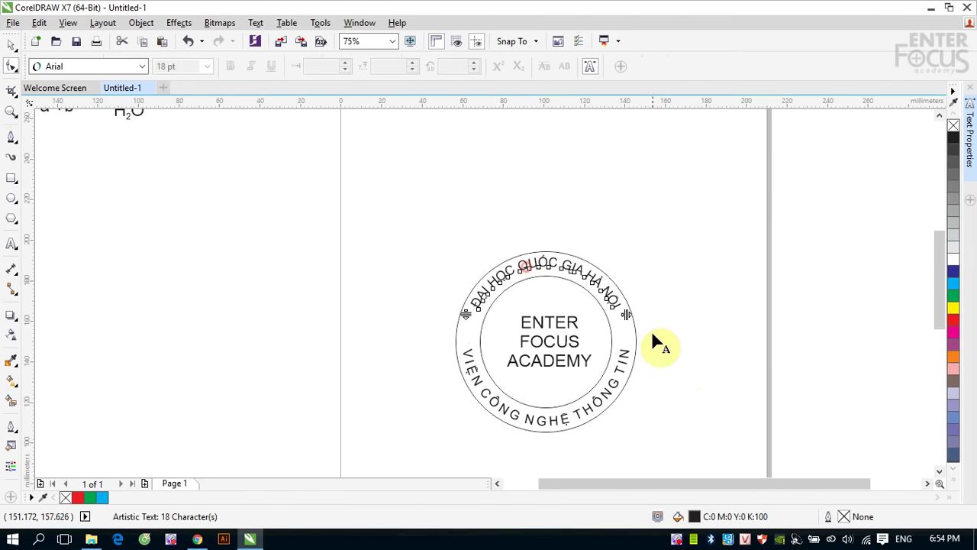
drag(626, 314, 684, 321)
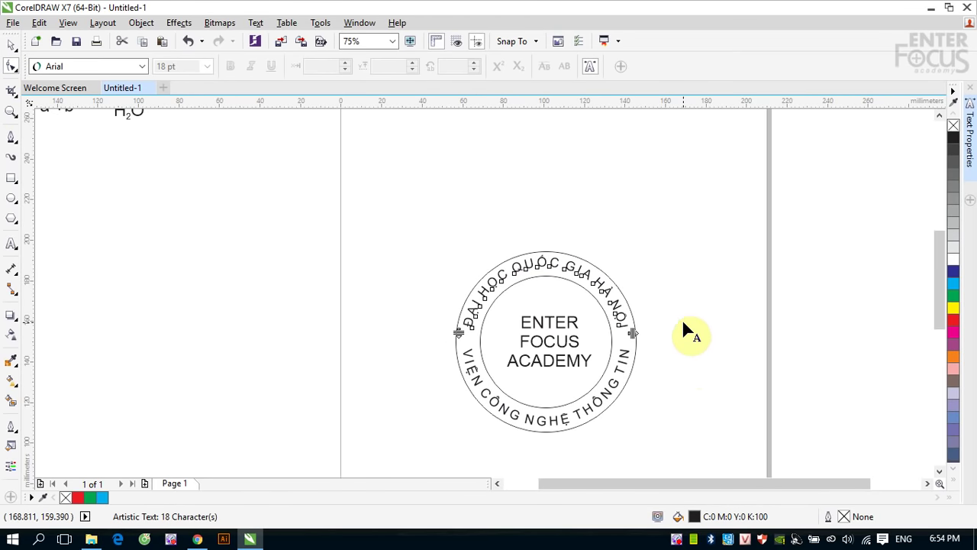
click(11, 43)
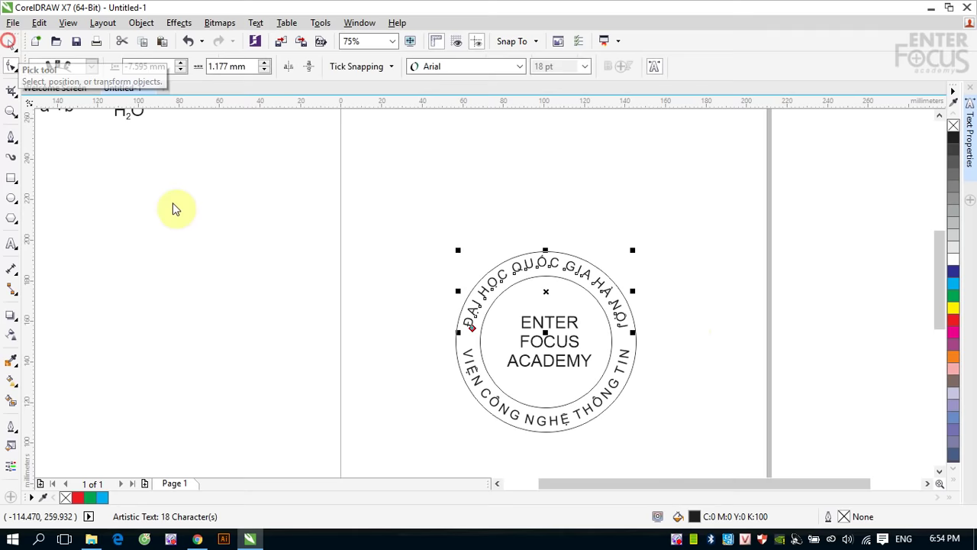
click(178, 241)
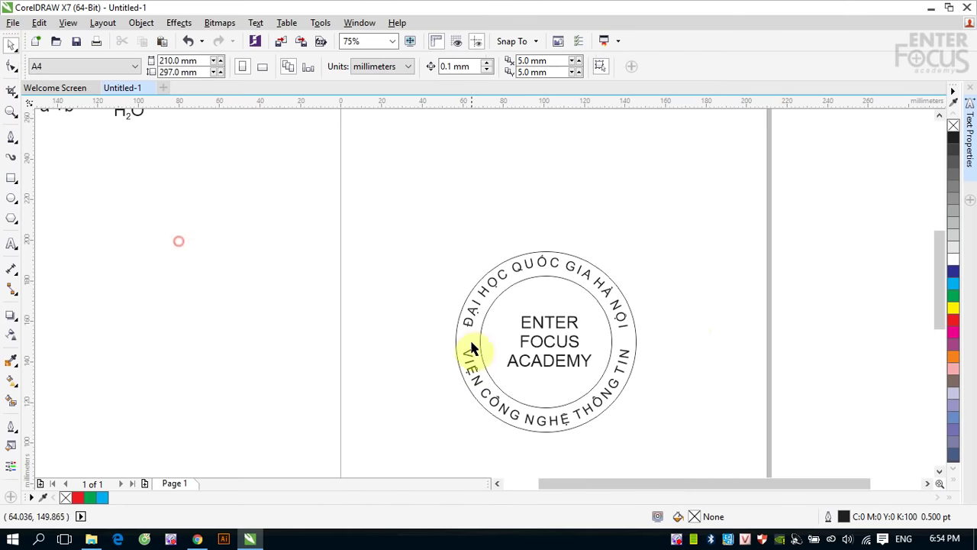
Nudge the three-line centre text slightly upward, make it bold, and deselect it.
click(545, 345)
drag(545, 345, 545, 341)
click(544, 66)
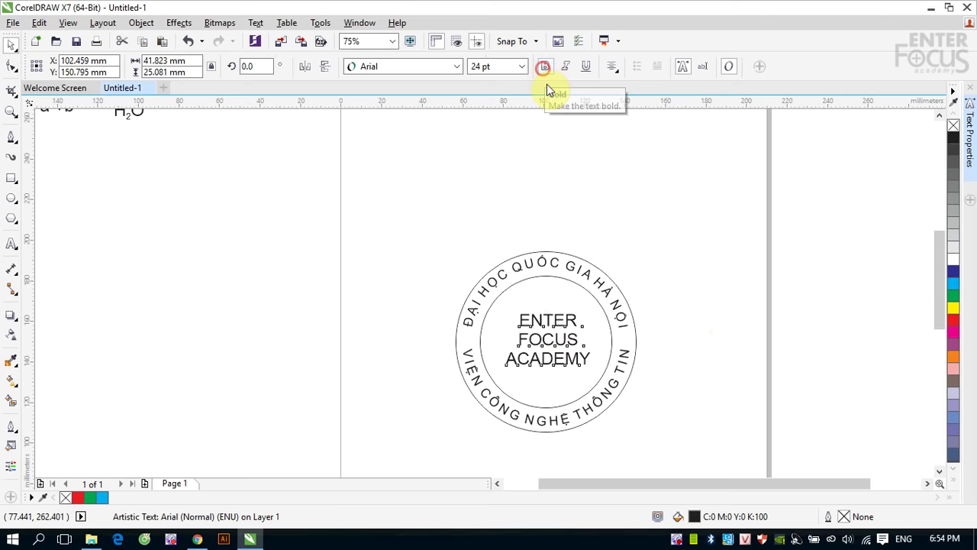
click(716, 252)
Select the whole seal, mirror it vertically, and deselect it.
drag(423, 240, 703, 408)
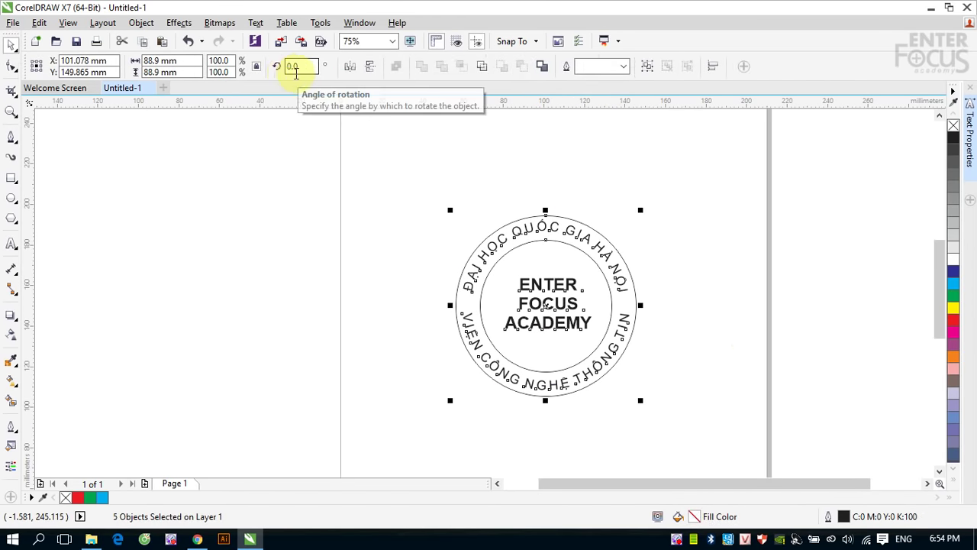
click(368, 67)
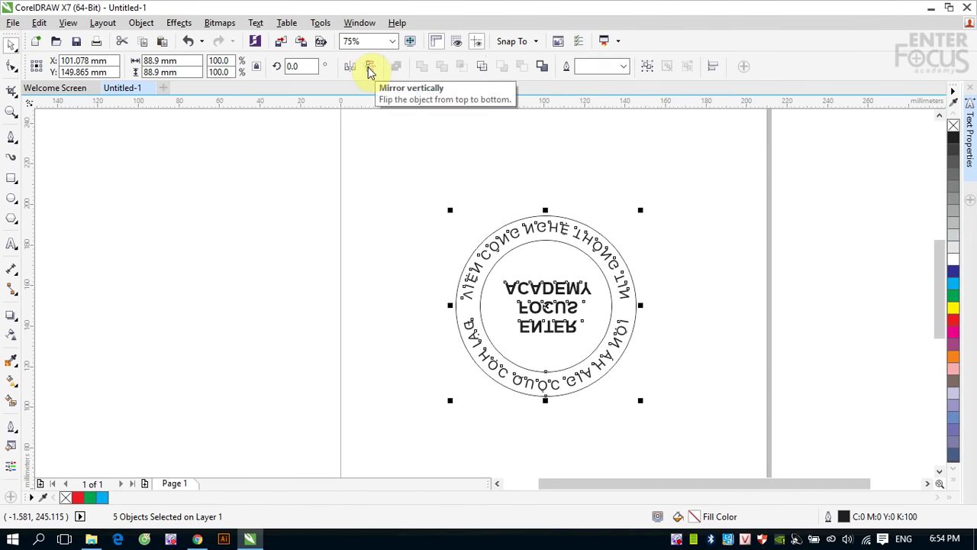
click(700, 225)
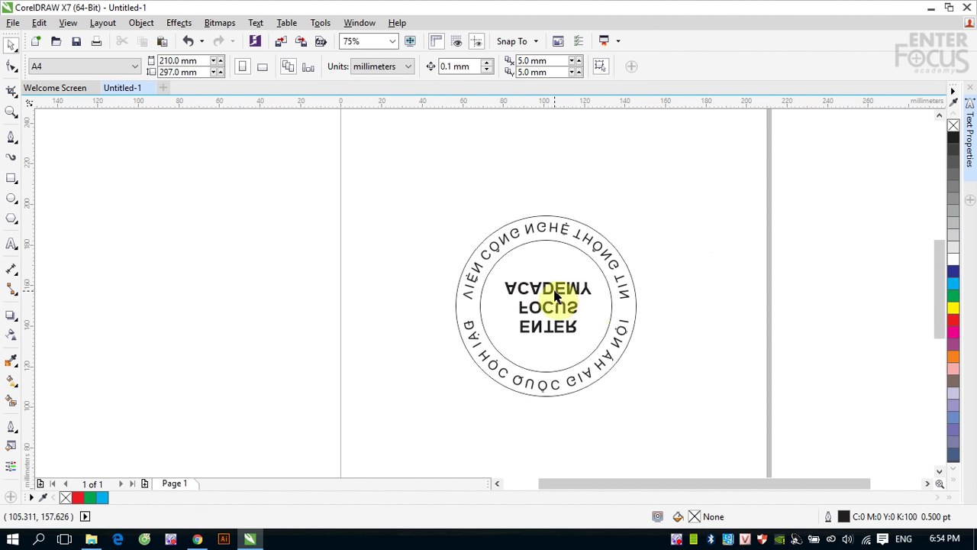
Mirror the whole seal horizontally, flip it vertically once more, and deselect it.
key(ctrl+a)
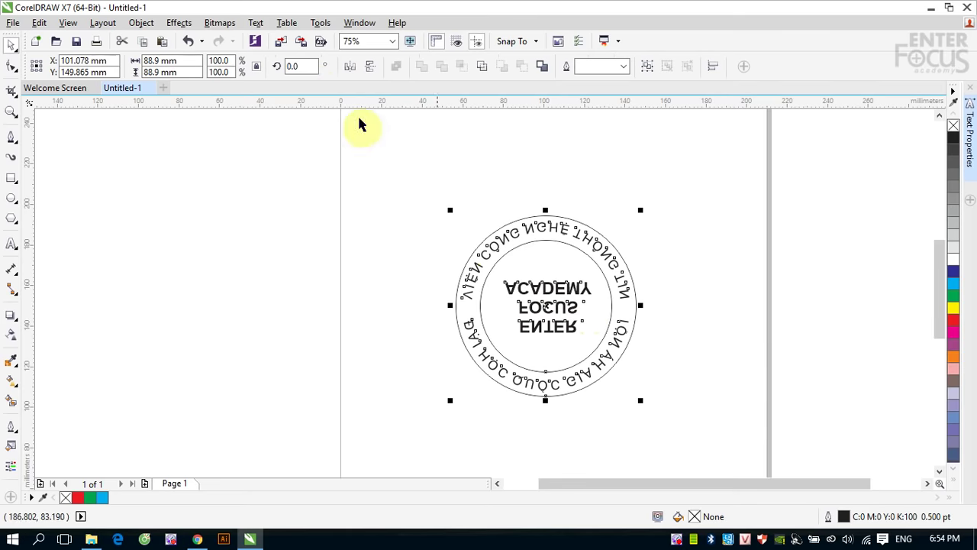
click(349, 66)
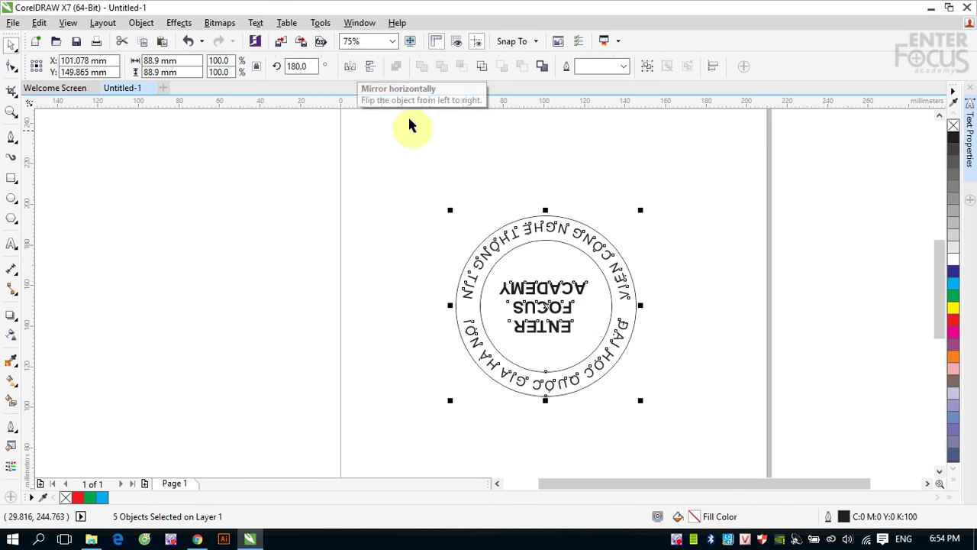
click(370, 66)
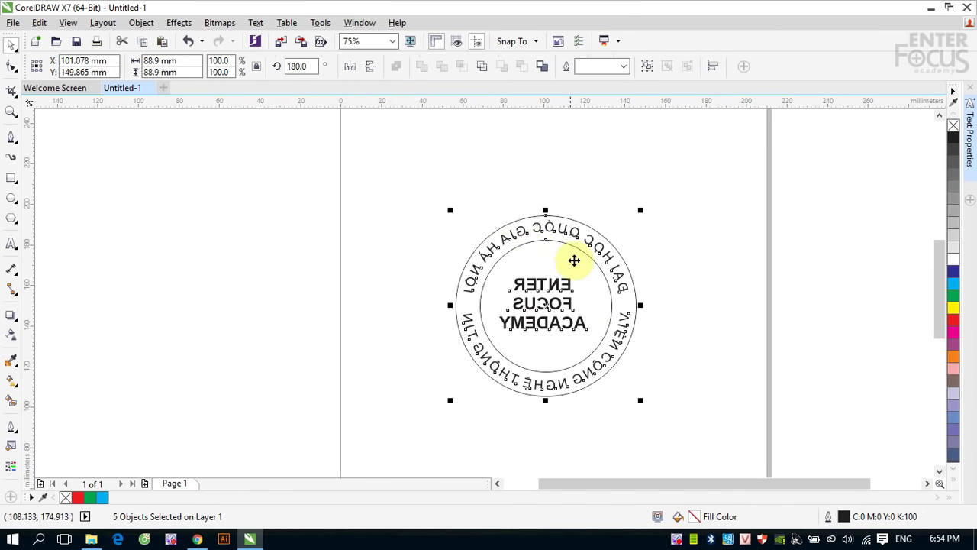
click(749, 298)
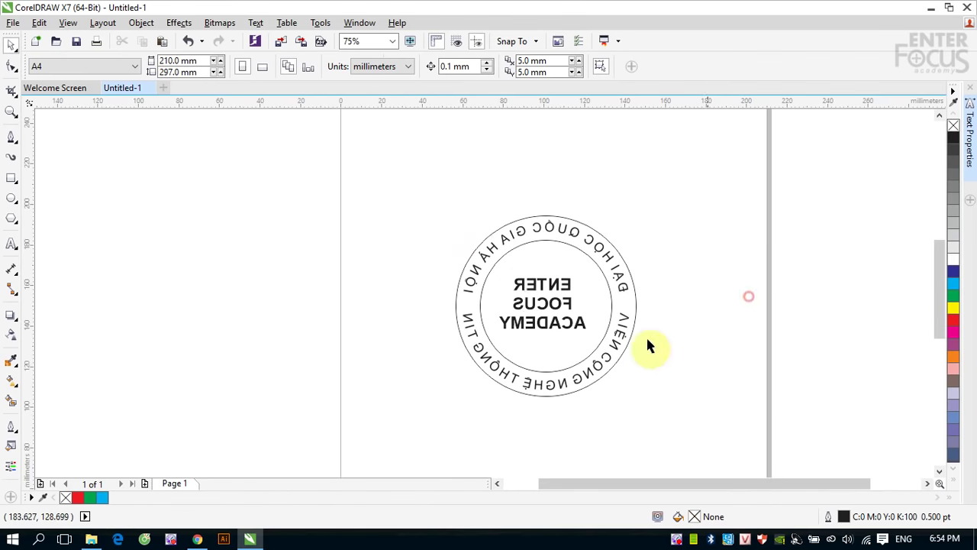
Give the outer circle and its ring texts a red outline, try a red fill on them, and set their fill to none.
click(592, 231)
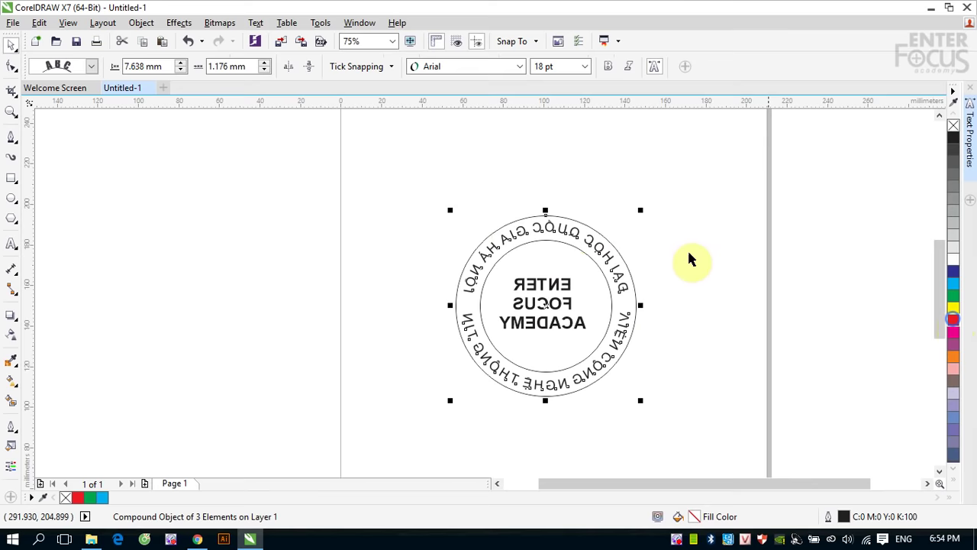
click(665, 233)
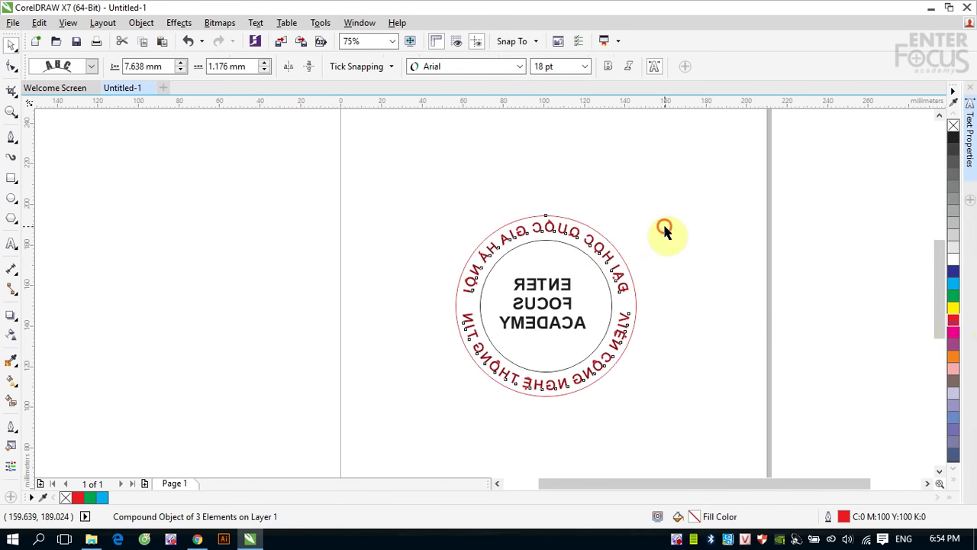
click(611, 263)
click(954, 321)
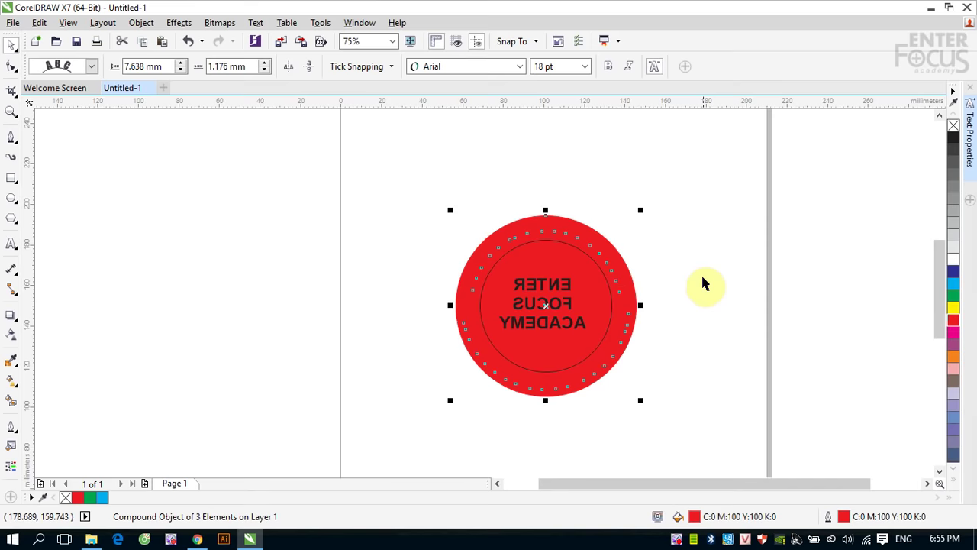
click(954, 125)
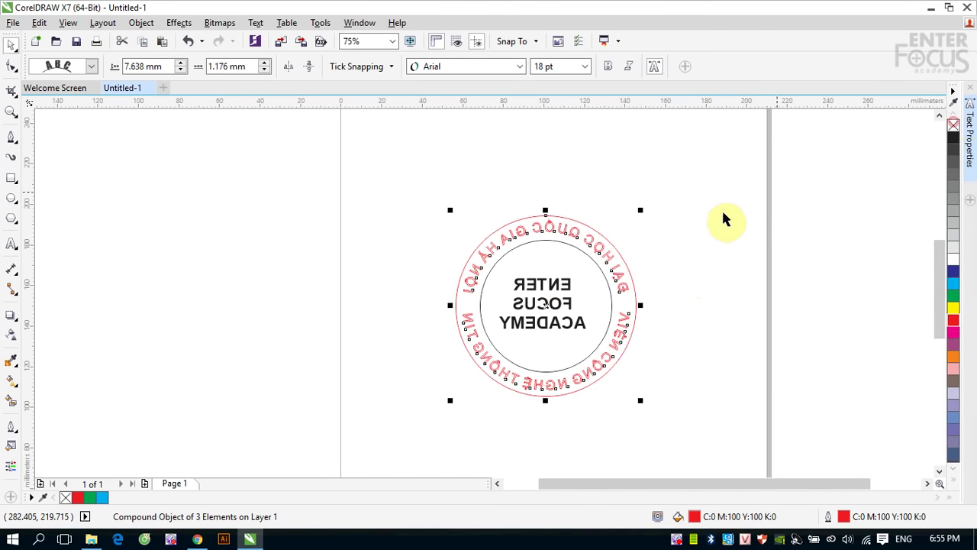
Select all characters of the upper ring text with the Shape tool, fill them red and remove their outline.
click(677, 214)
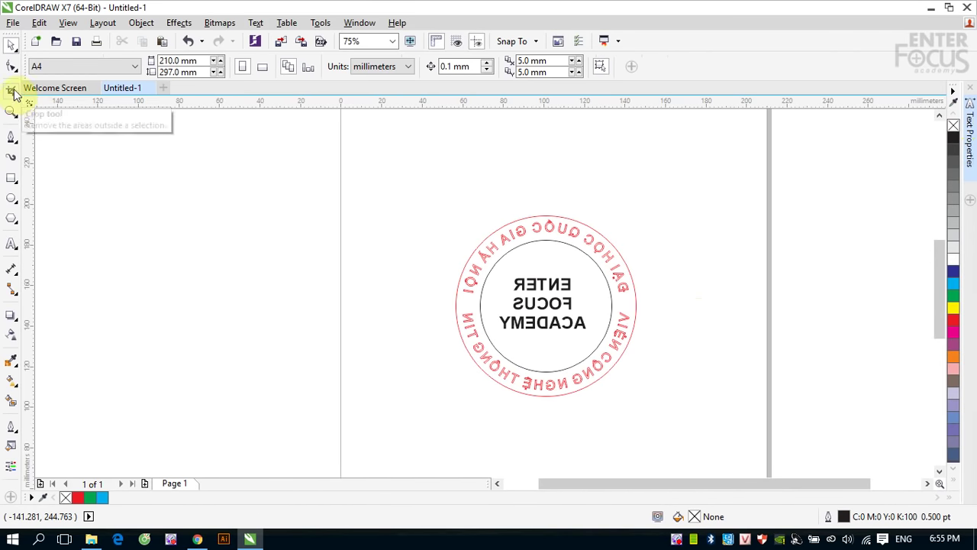
click(11, 67)
click(512, 231)
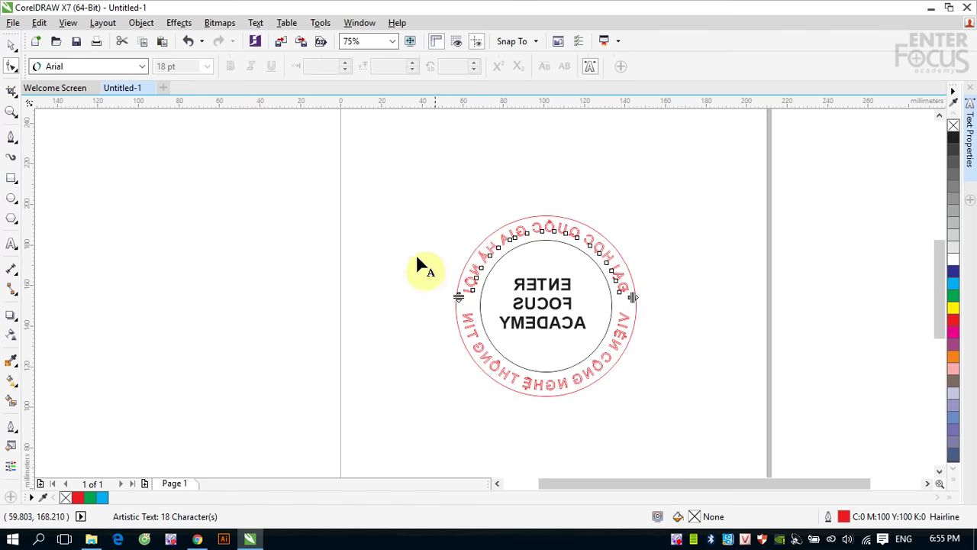
drag(437, 213, 665, 321)
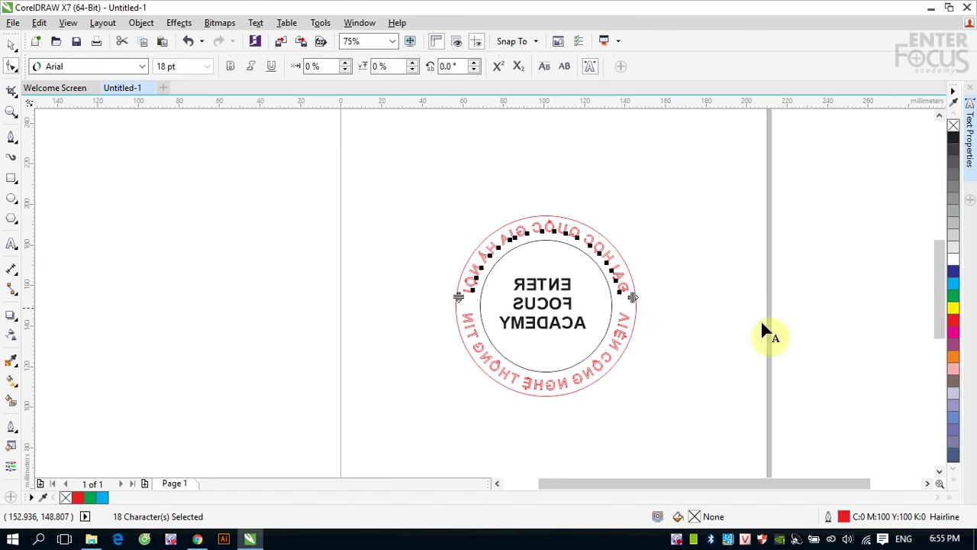
click(954, 322)
right_click(954, 125)
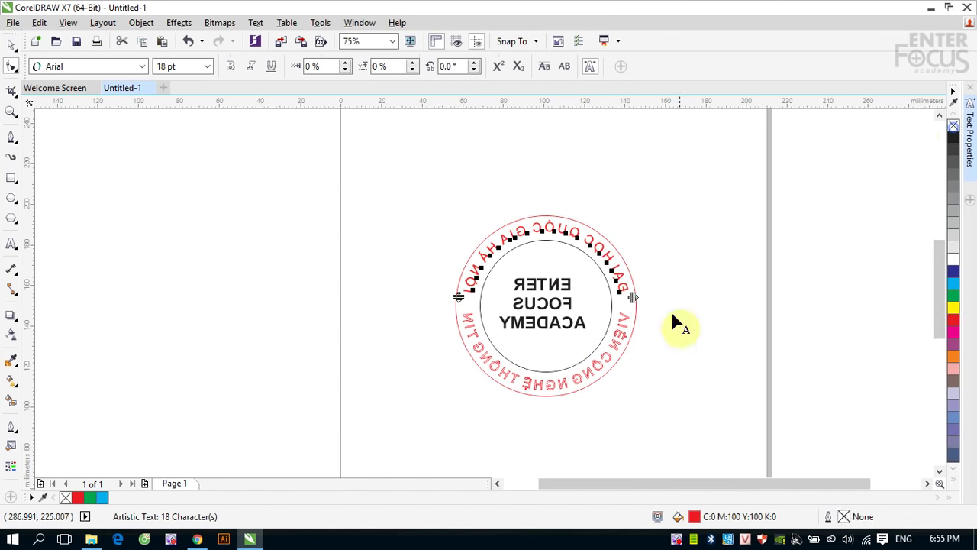
Select the characters of the lower ring text, fill them red and remove their outline.
click(621, 350)
drag(450, 291, 650, 388)
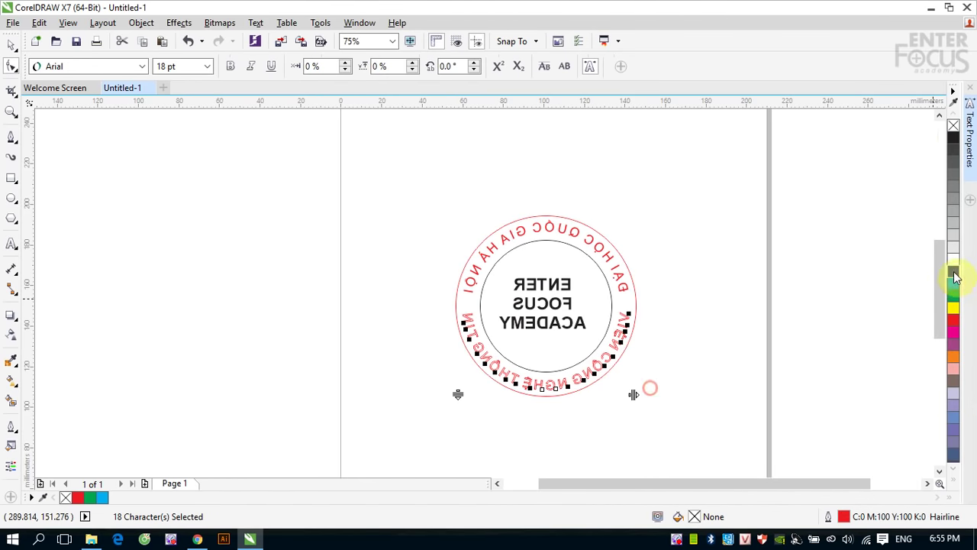
click(952, 321)
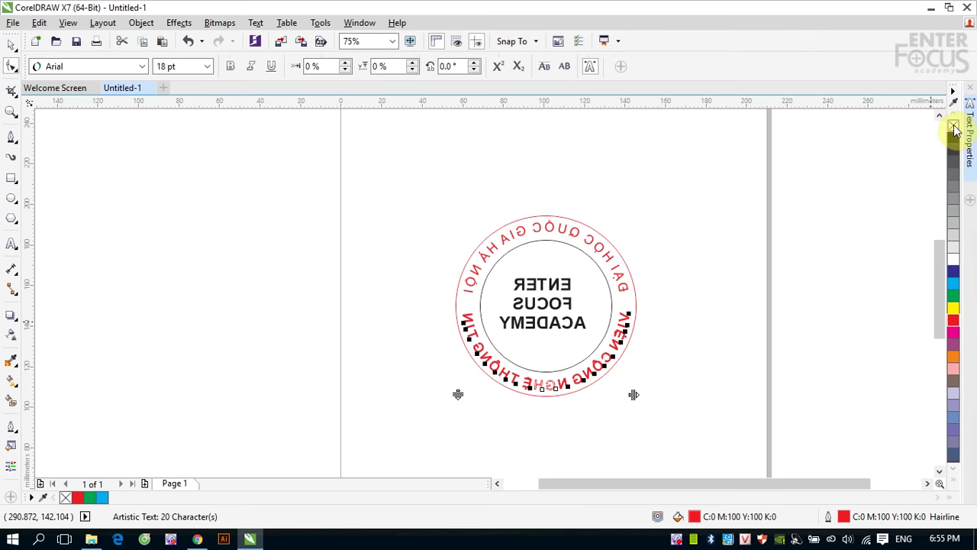
Give the inner circle a red outline and fill the three-line centre text red.
click(612, 301)
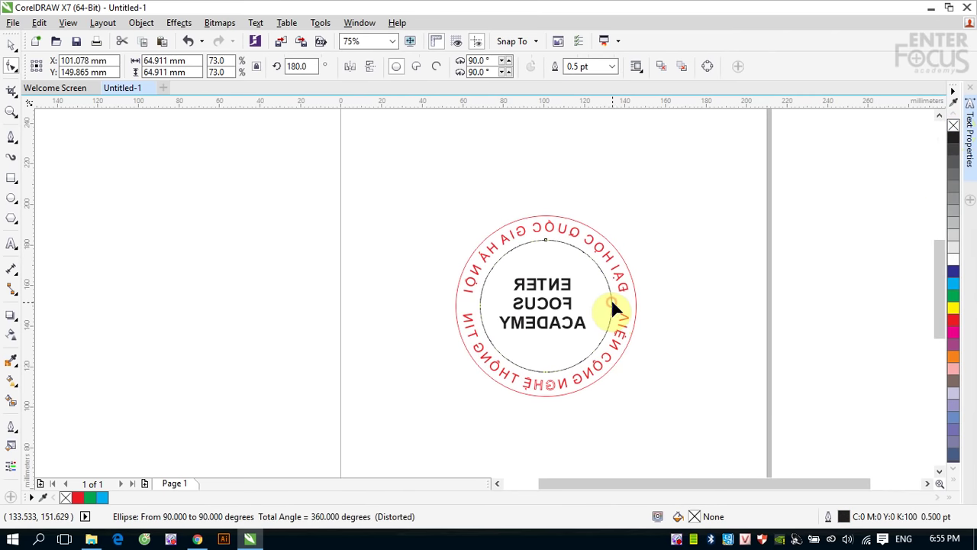
right_click(953, 320)
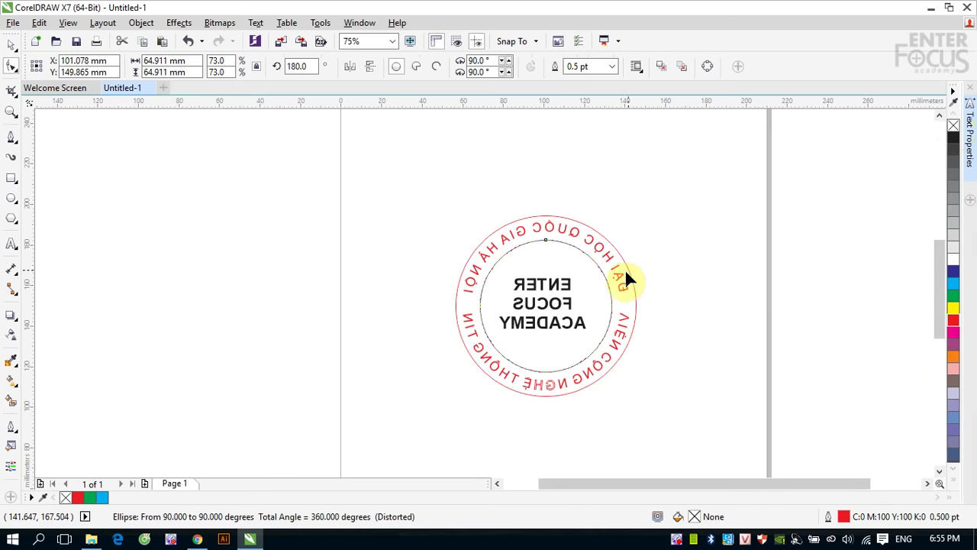
click(569, 285)
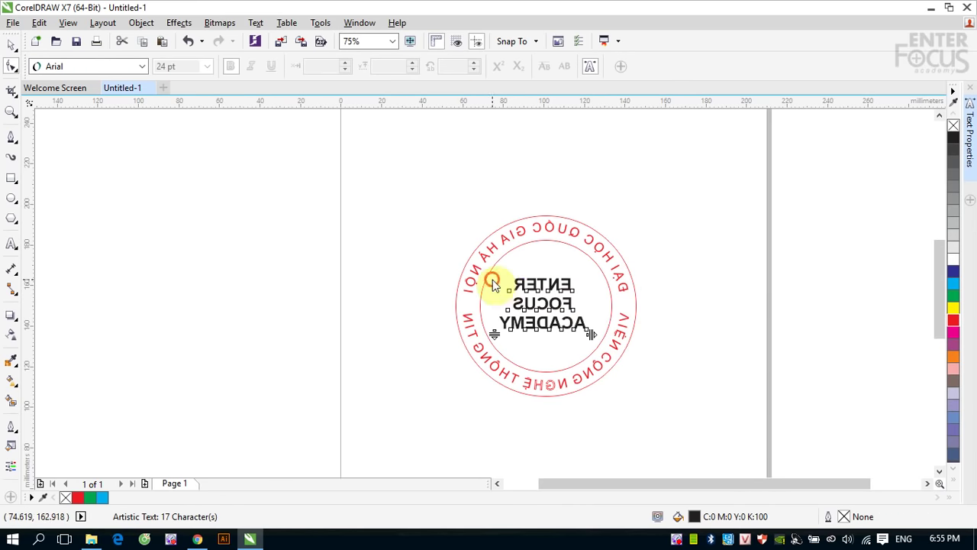
drag(497, 280, 595, 343)
click(954, 322)
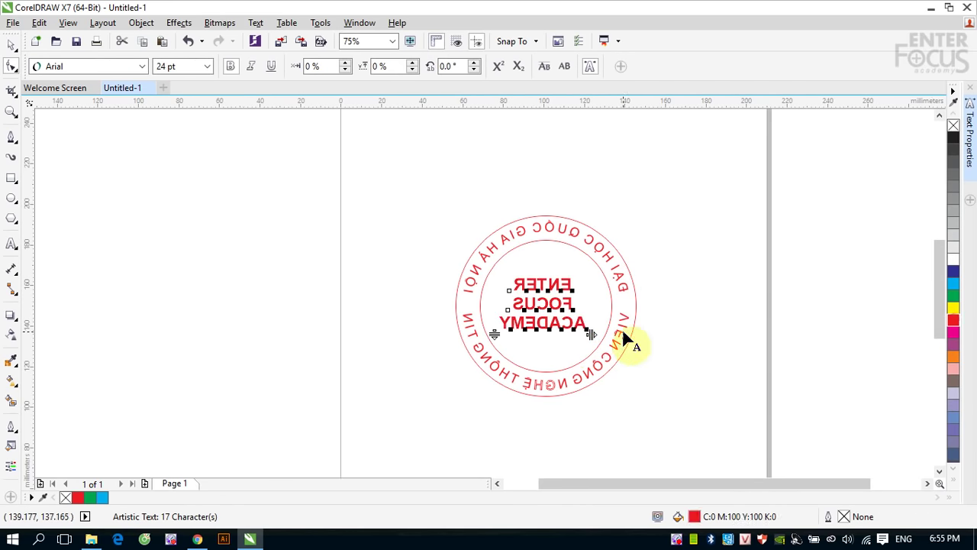
Select the whole seal, mirror it horizontally and deselect it.
click(12, 45)
click(275, 228)
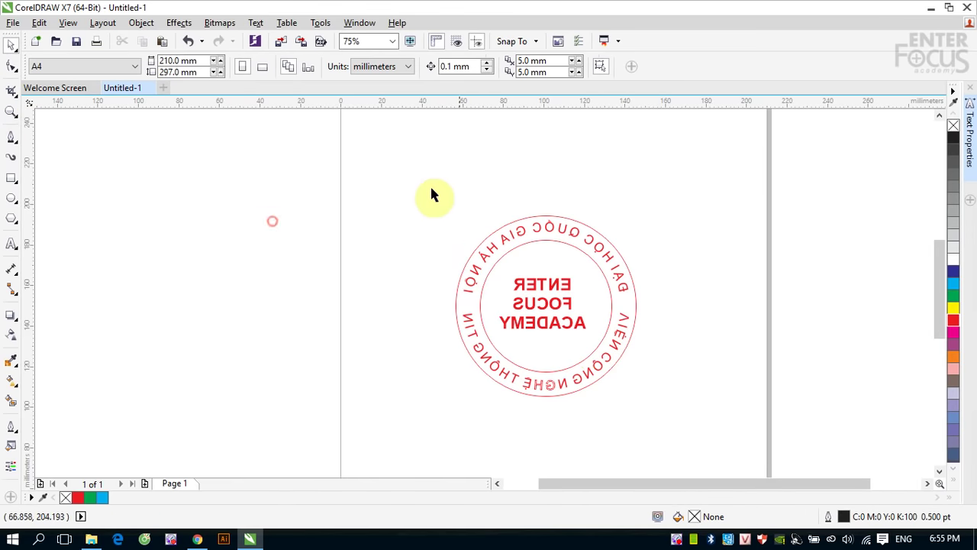
drag(421, 204, 678, 407)
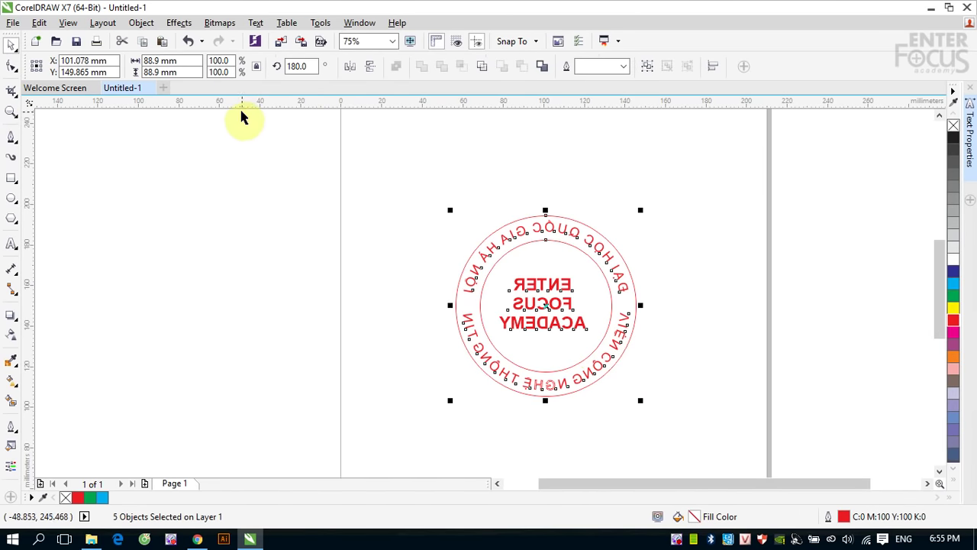
click(346, 68)
click(659, 211)
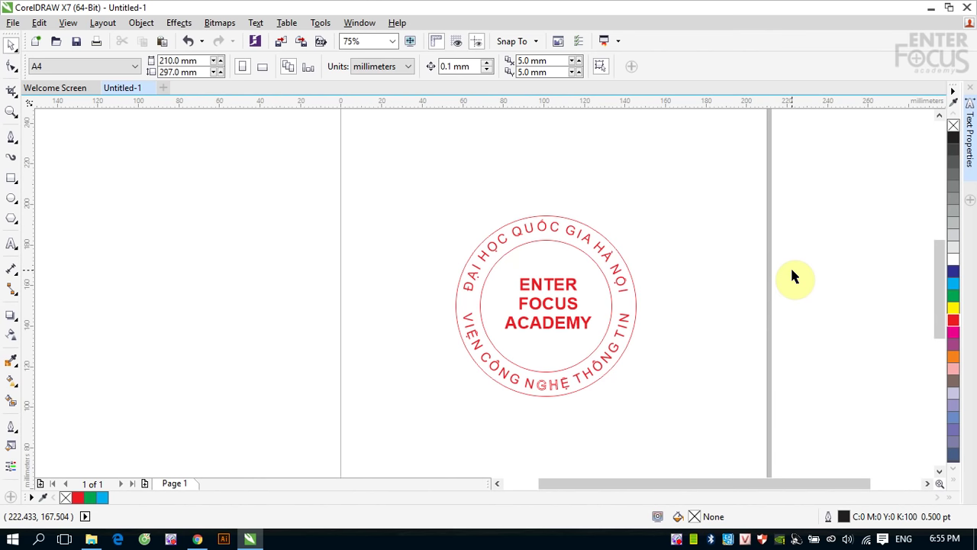
Preview the text orientation styles on the ring texts and keep the style that rotates letters along the path.
click(504, 244)
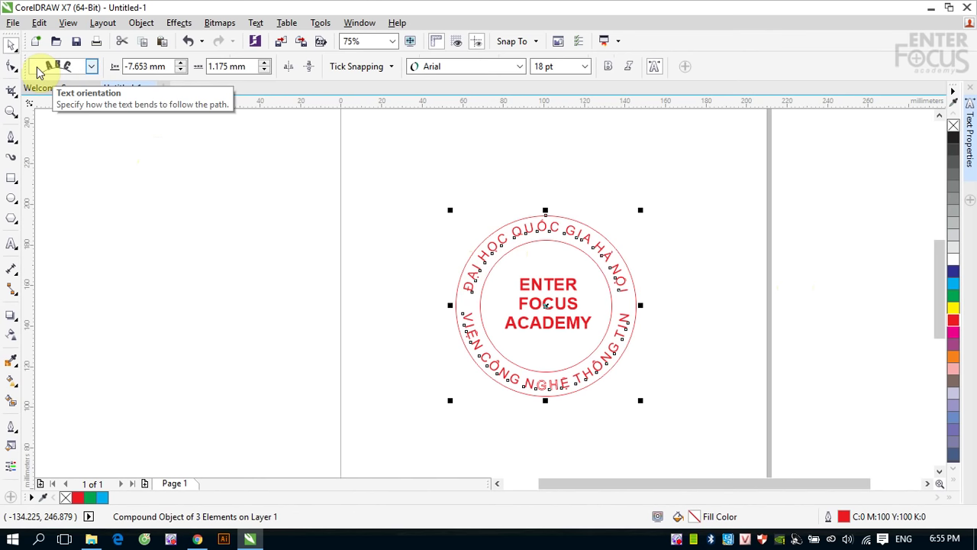
click(90, 68)
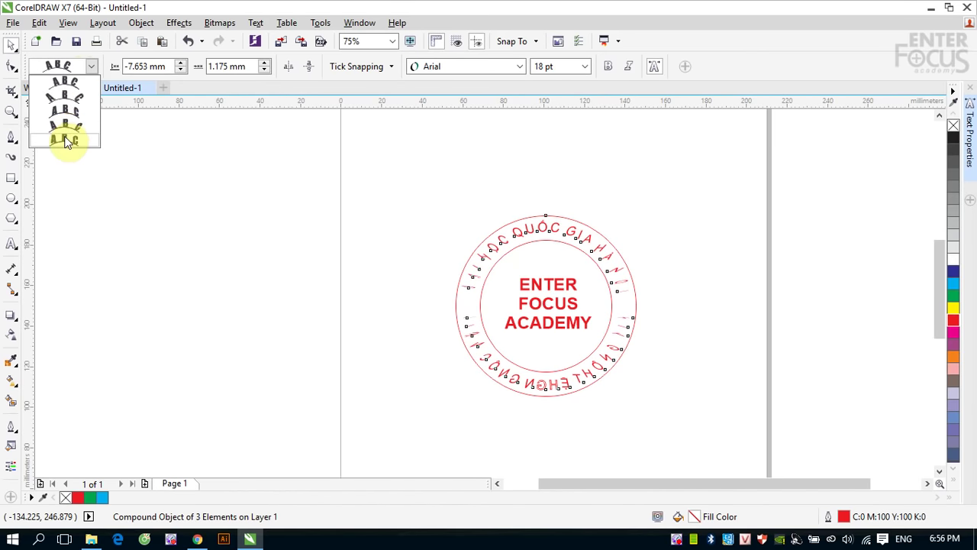
click(64, 90)
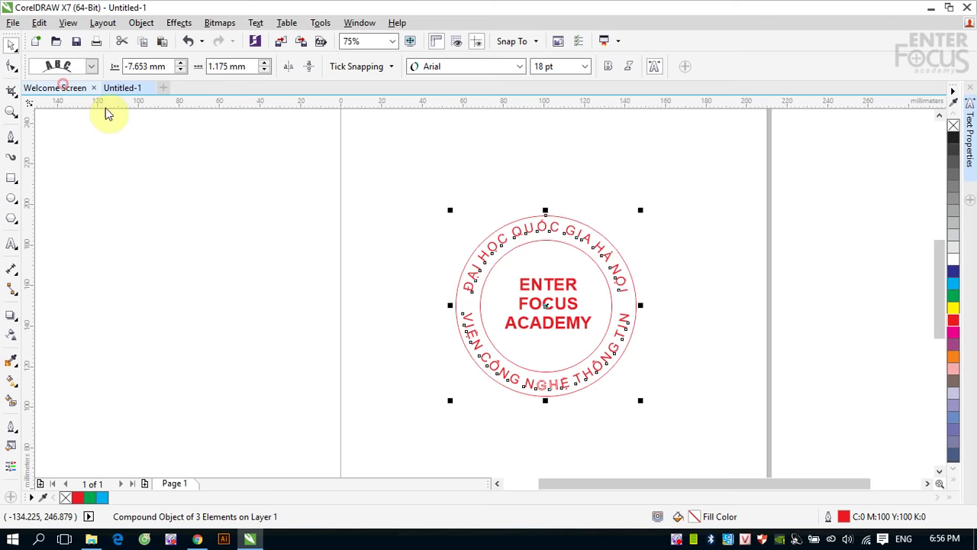
click(214, 182)
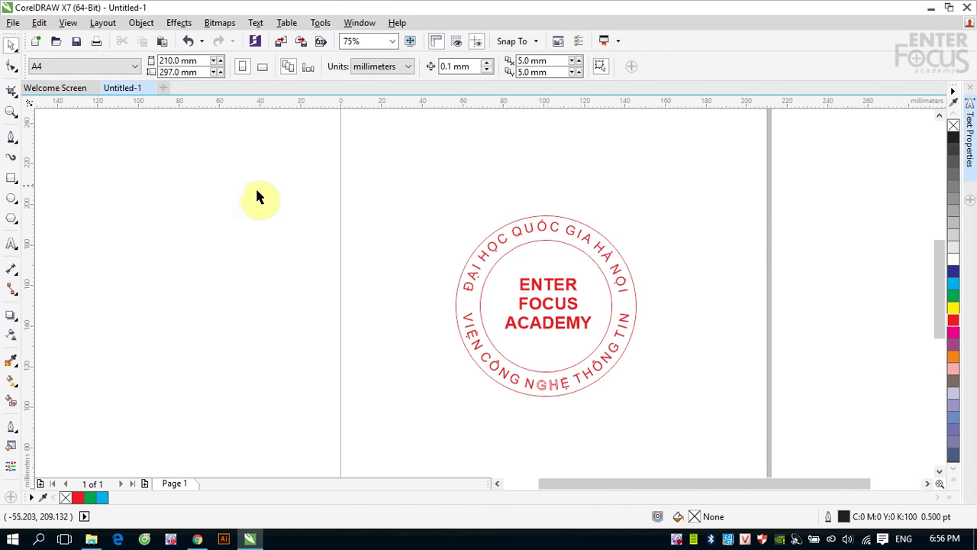
Break the outer circle and its ring texts apart, and move the upper text up and to the right off the ring.
click(492, 244)
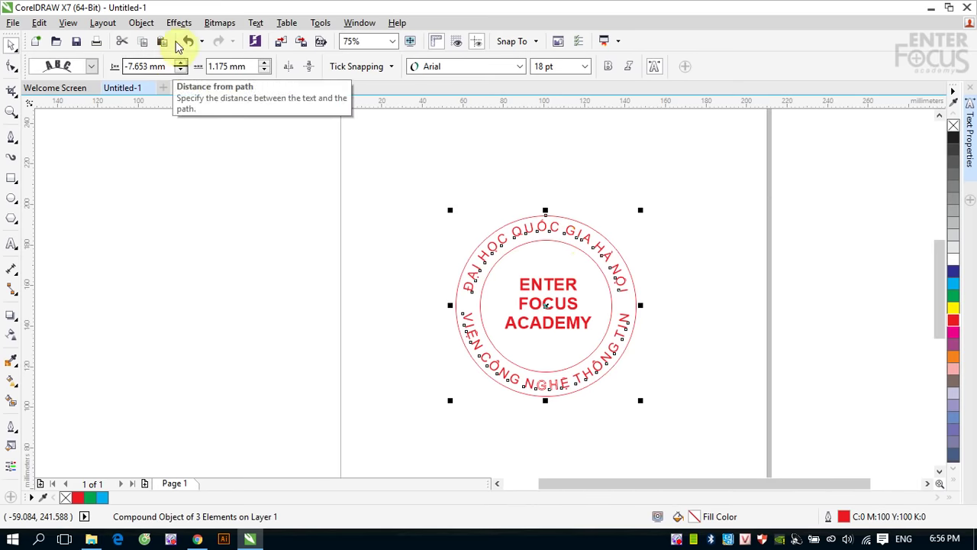
click(148, 28)
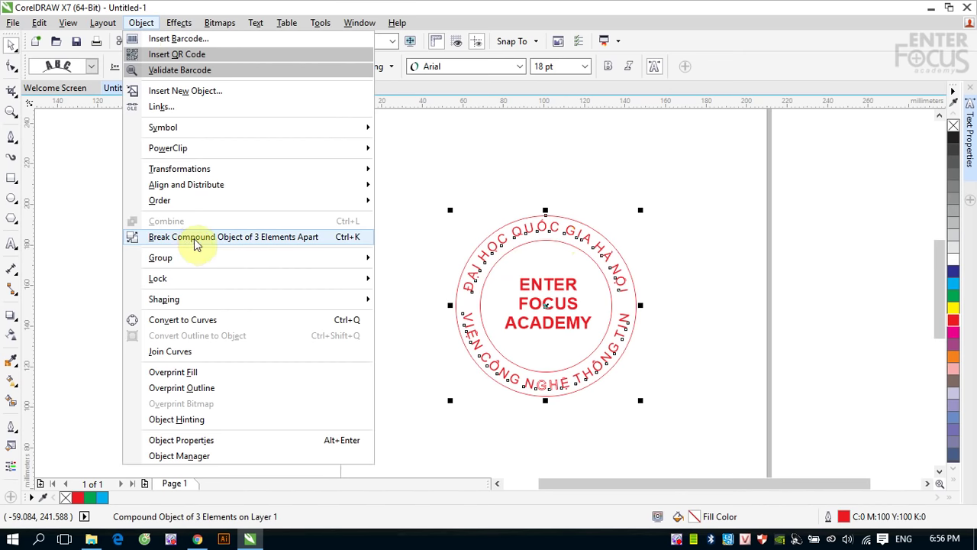
click(305, 241)
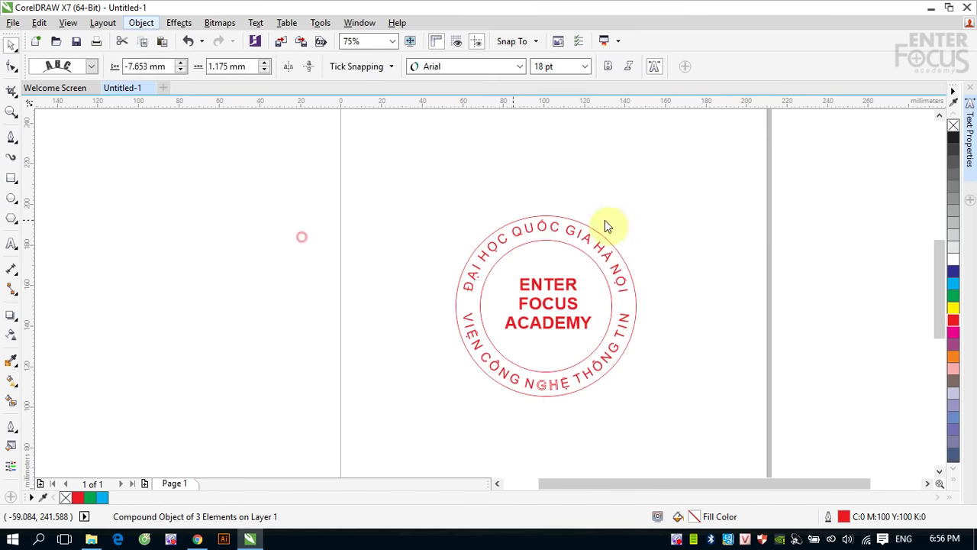
click(654, 212)
drag(554, 234, 613, 166)
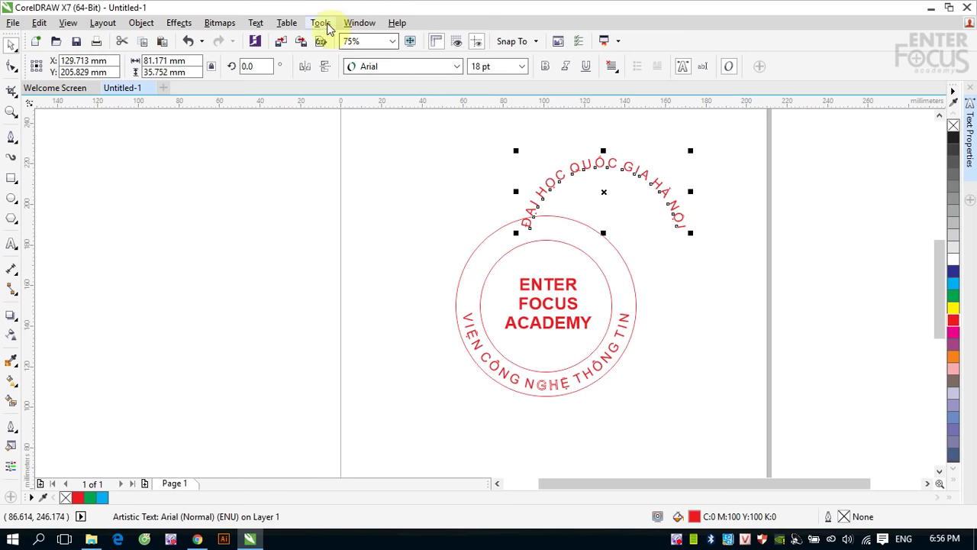
Align the detached text "ĐẠI HỌC QUỐC GIA HÀ NỘI" to the baseline and straighten it into one line.
click(256, 22)
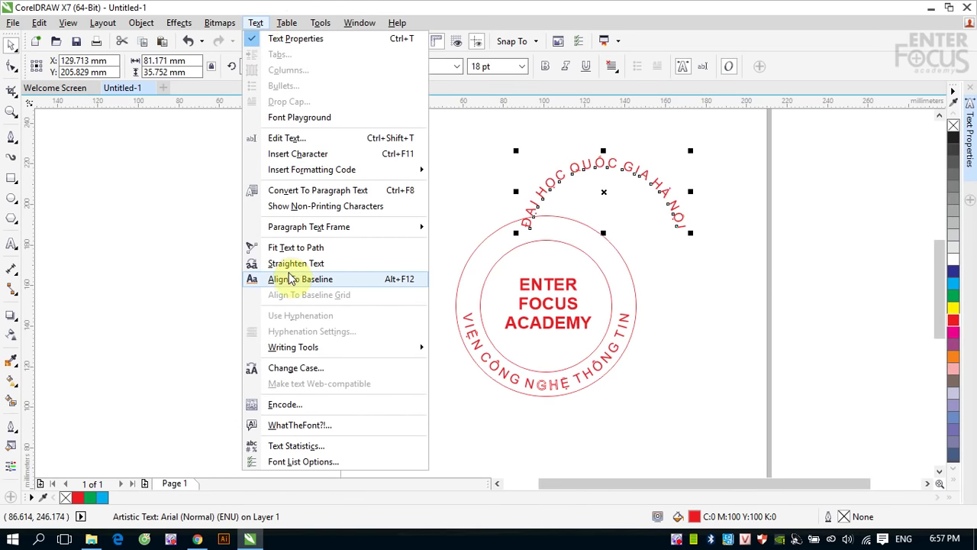
click(289, 282)
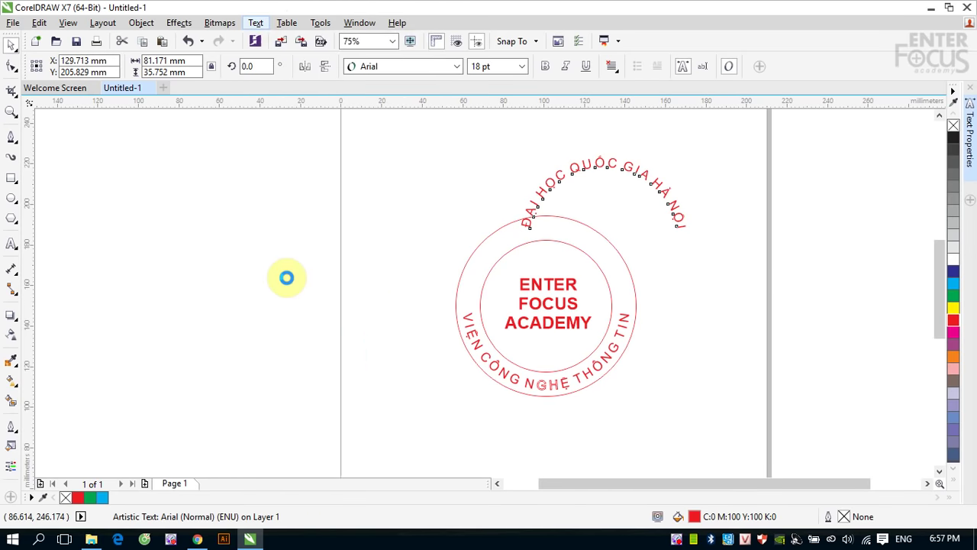
click(257, 24)
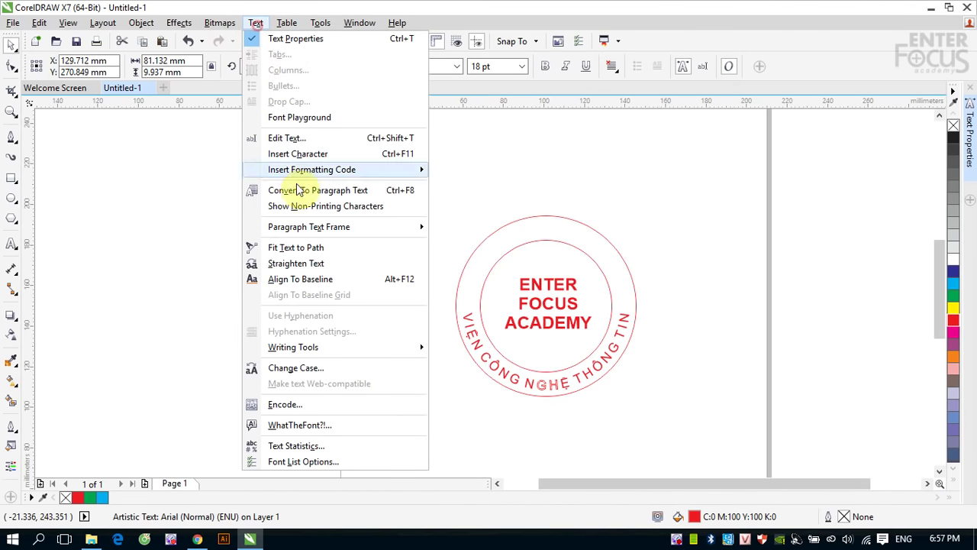
click(303, 263)
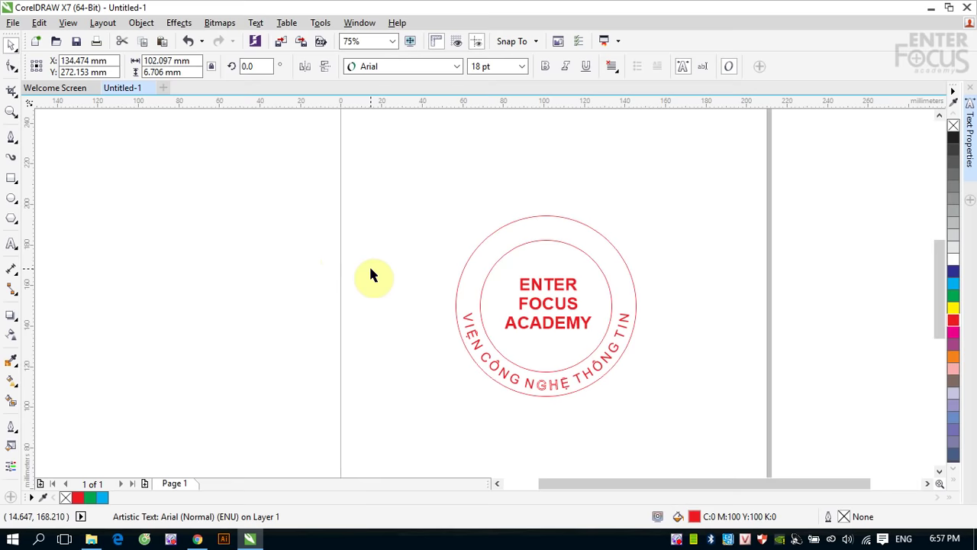
scroll(369, 264, down, 4)
click(537, 255)
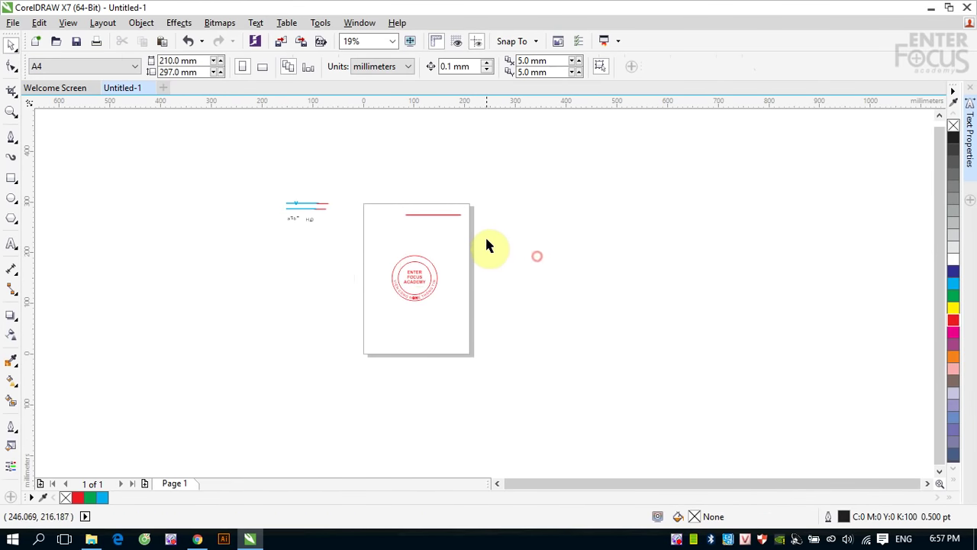
key(z)
drag(388, 196, 494, 262)
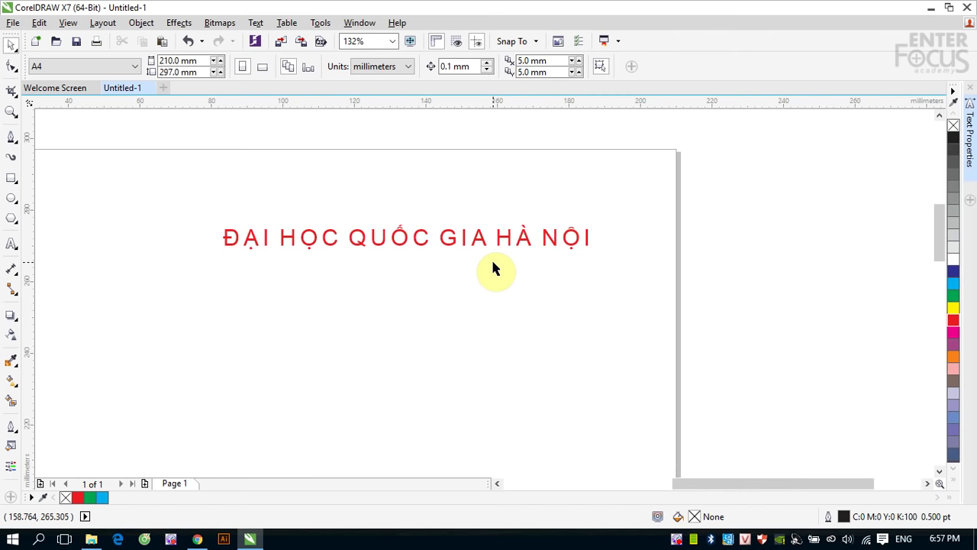
Move the straightened text to just above the seal and convert it to curves.
scroll(492, 267, down, 5)
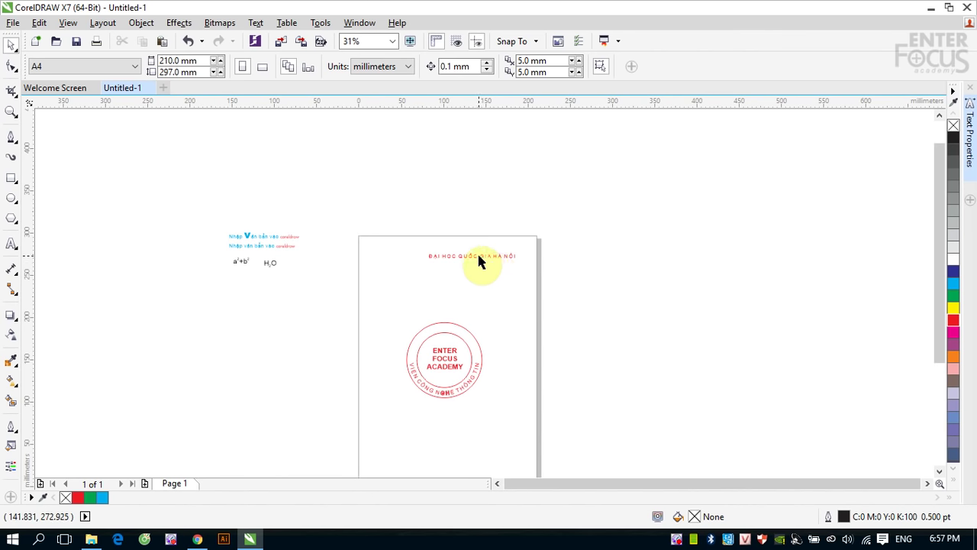
drag(477, 255, 454, 305)
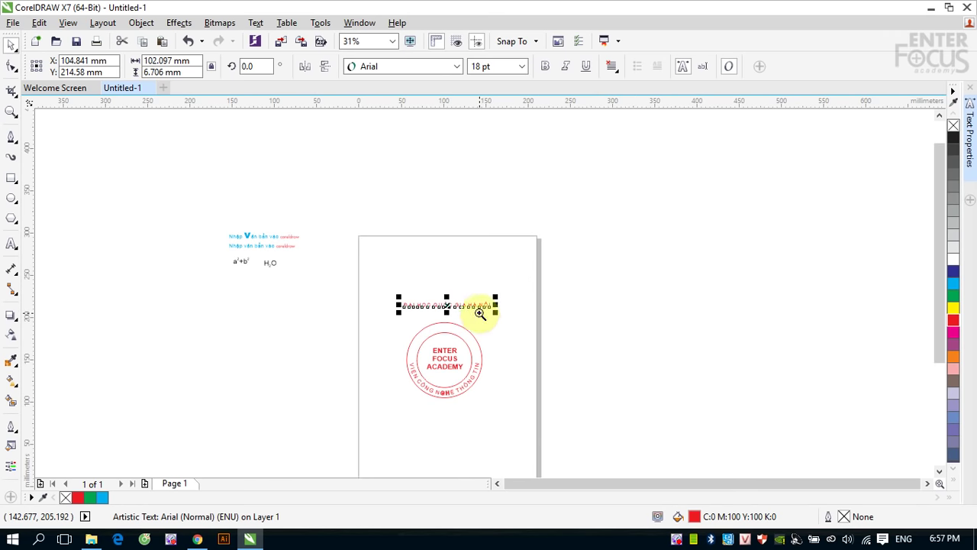
drag(380, 267, 512, 334)
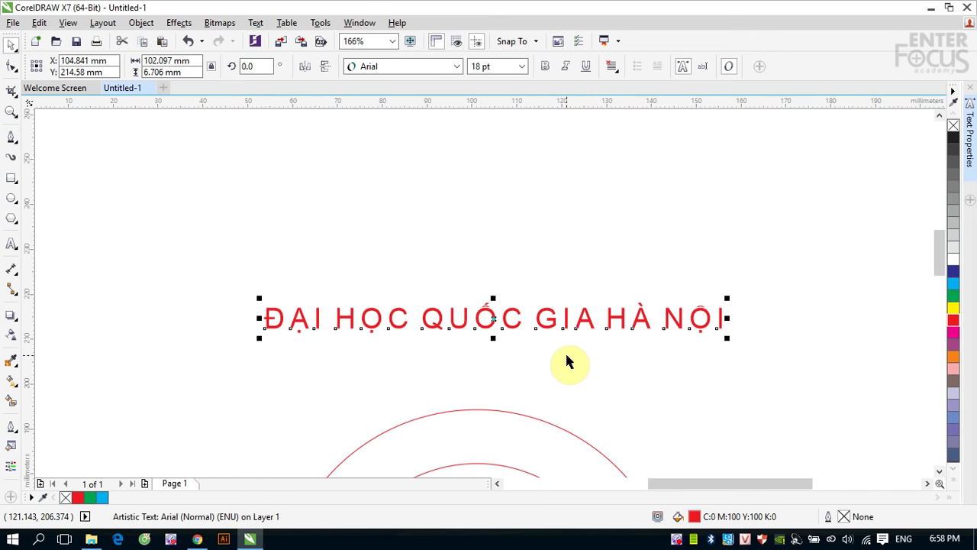
key(ctrl+q)
click(548, 252)
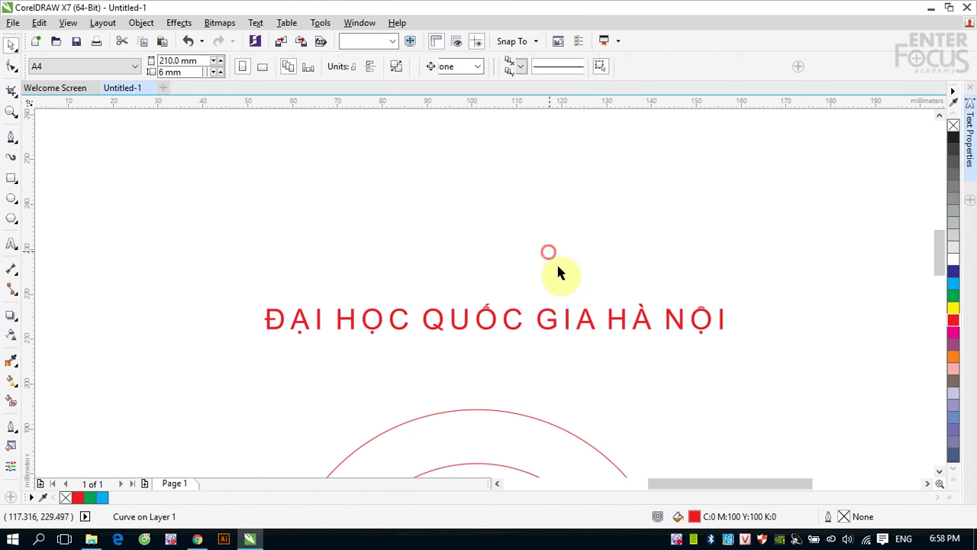
Select the converted text above the seal to check its object type.
click(567, 327)
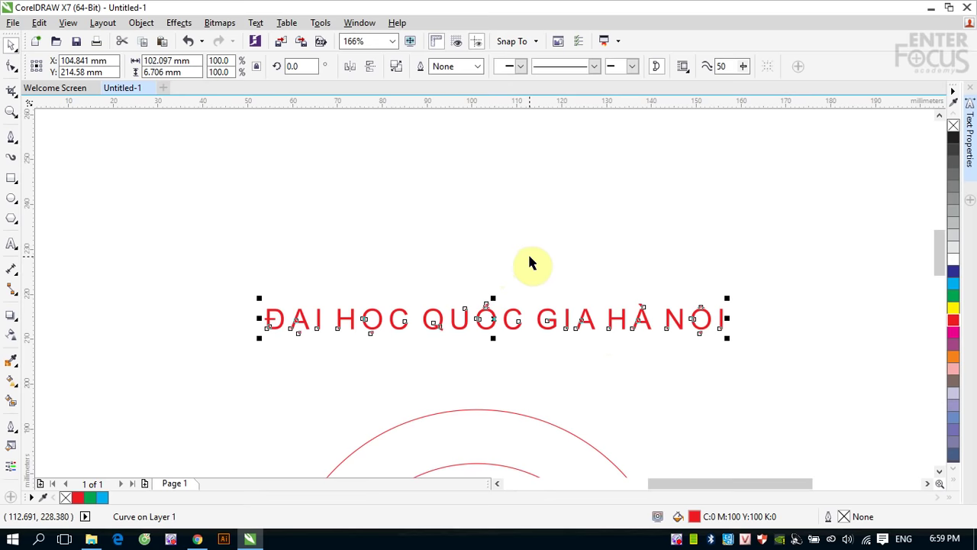
scroll(530, 258, down, 4)
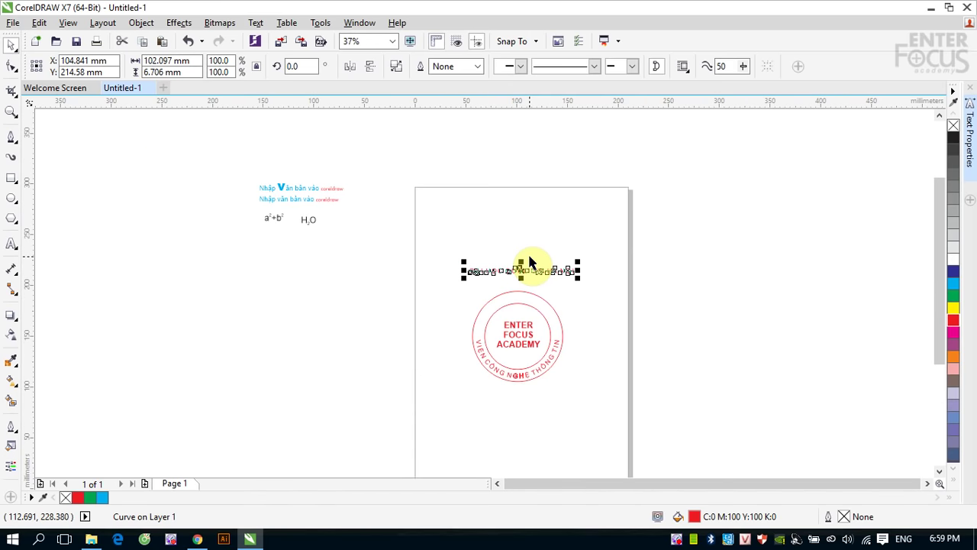
click(566, 229)
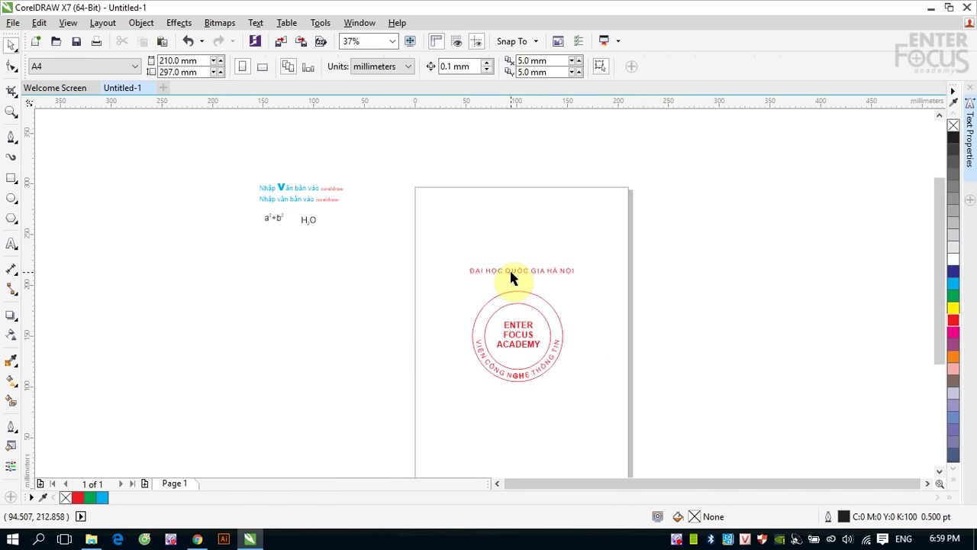
click(511, 273)
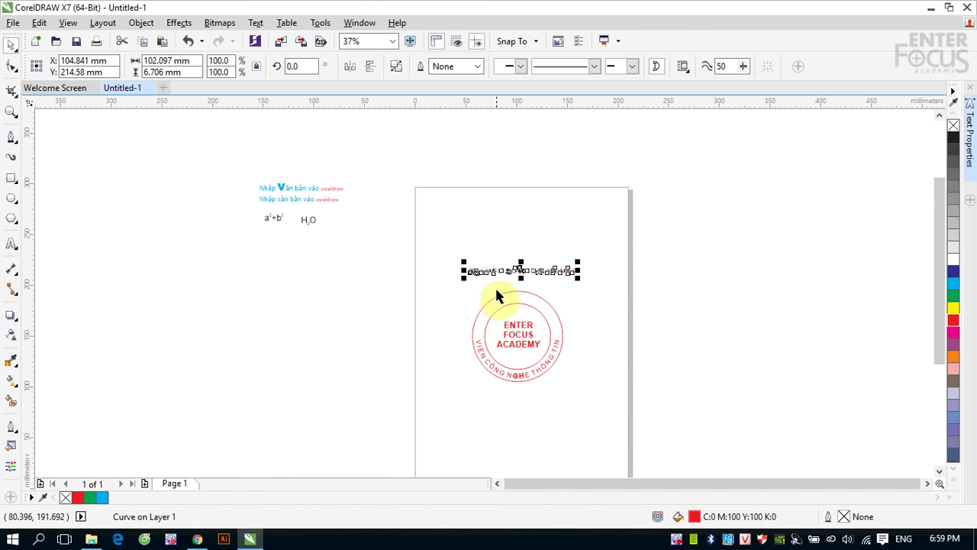
Select all objects in the drawing at once and clear the selection.
click(39, 23)
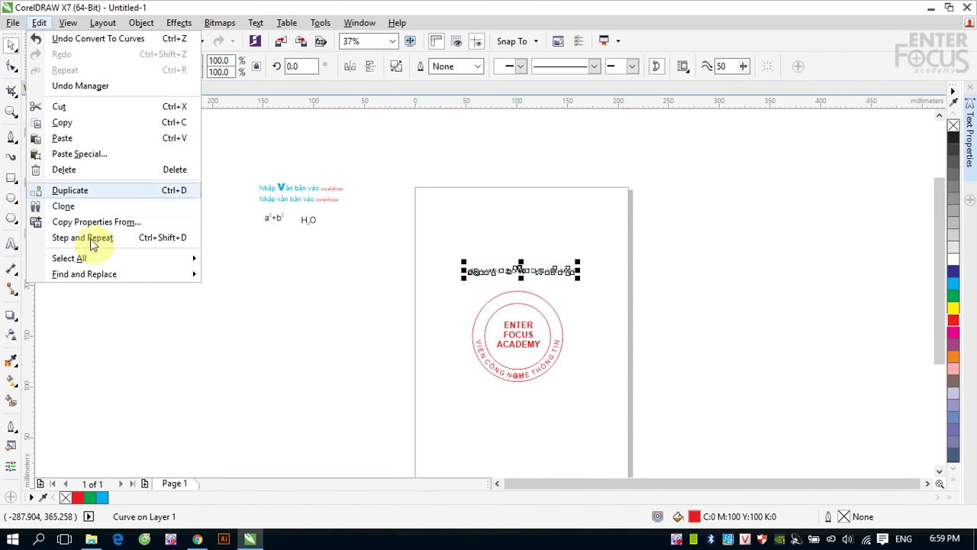
mouse_move(93, 262)
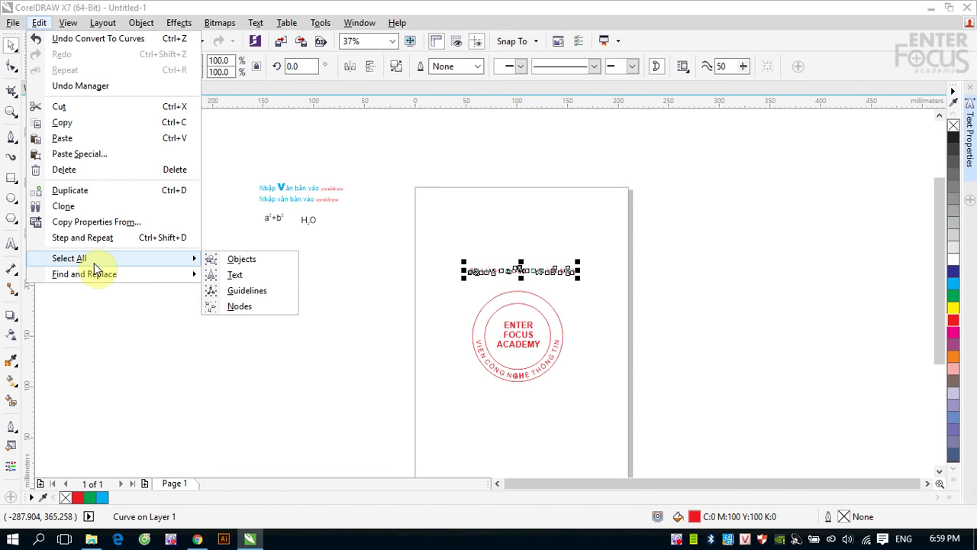
click(241, 260)
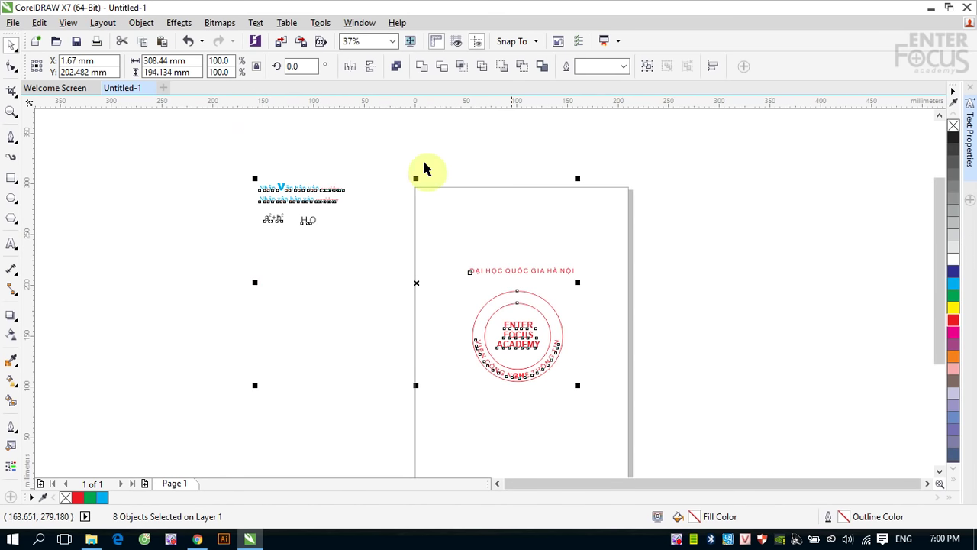
click(36, 22)
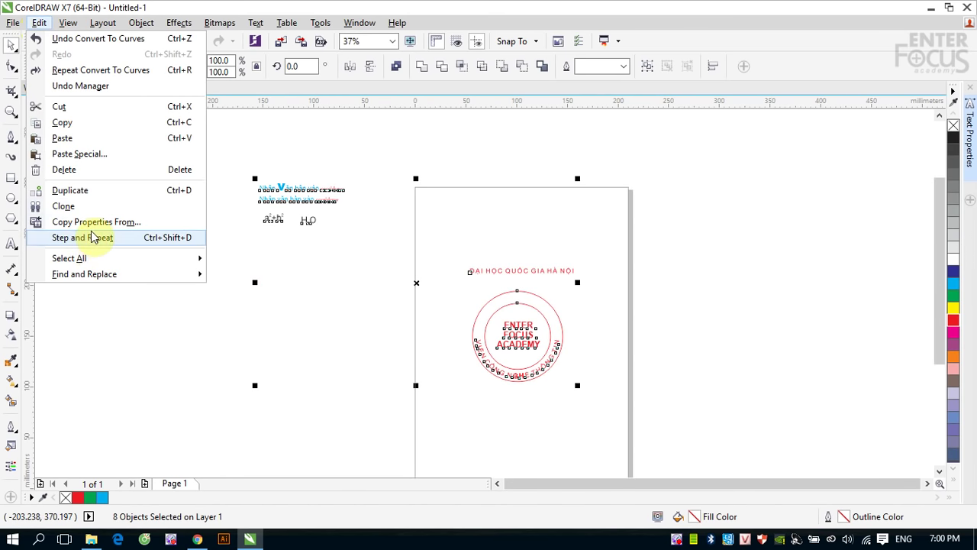
mouse_move(95, 263)
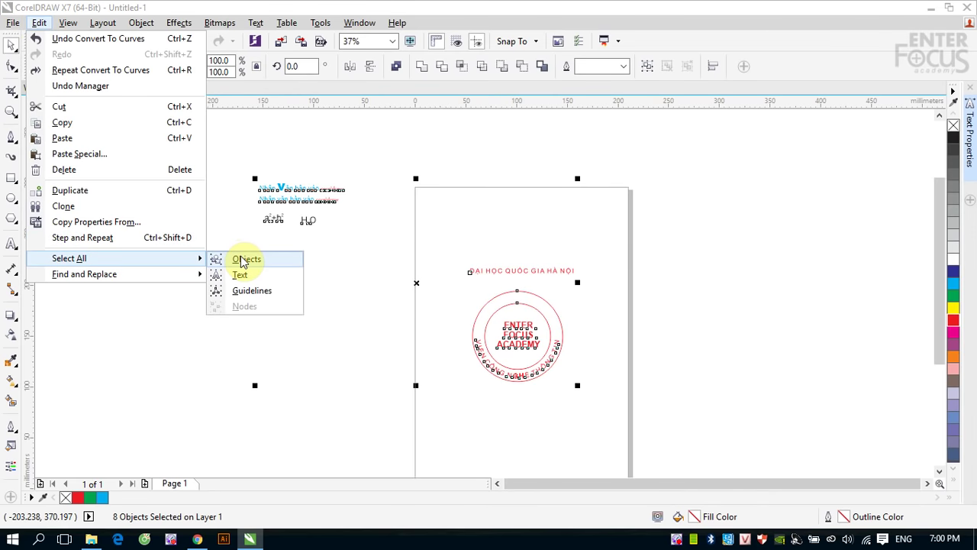
click(807, 319)
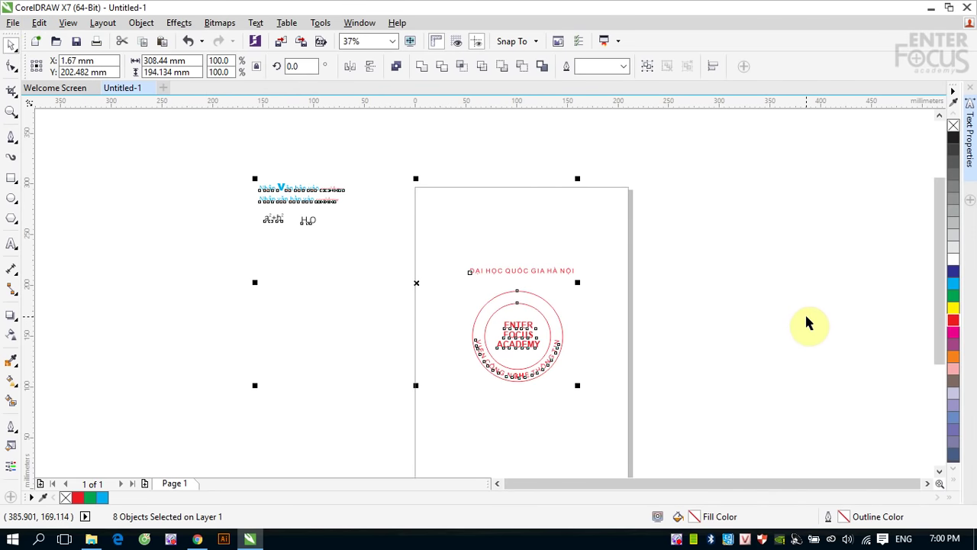
click(807, 323)
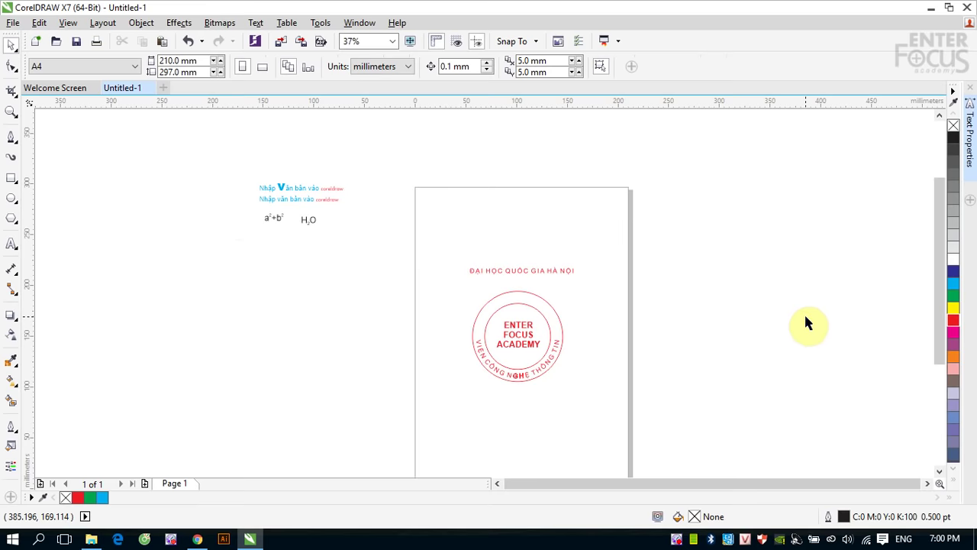
Repeat the selection of all objects in two quicker ways, deselecting everything each time.
key(ctrl+a)
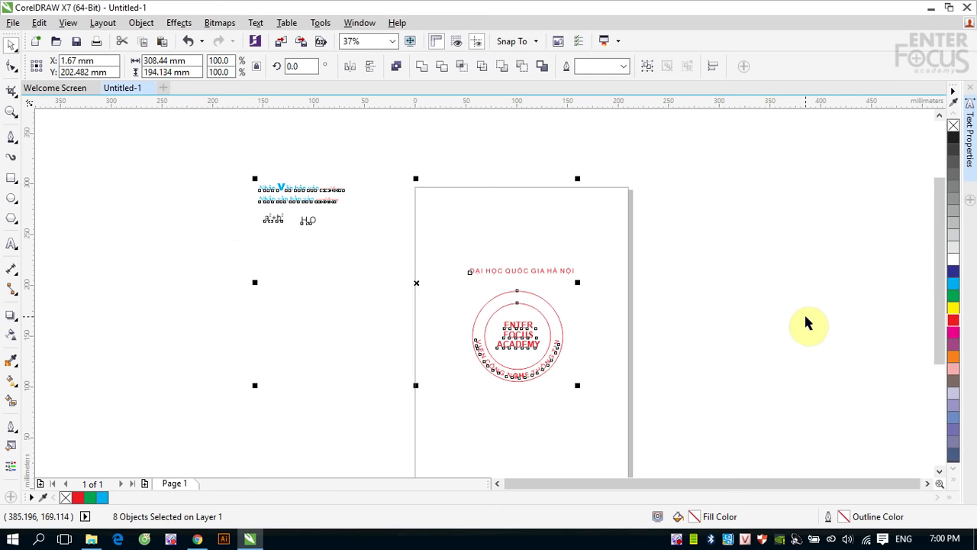
click(857, 310)
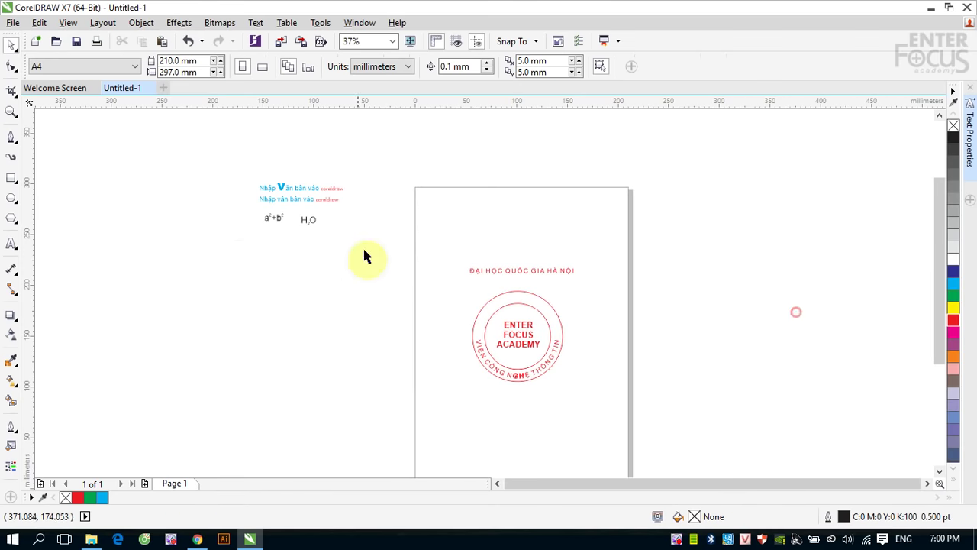
double_click(11, 51)
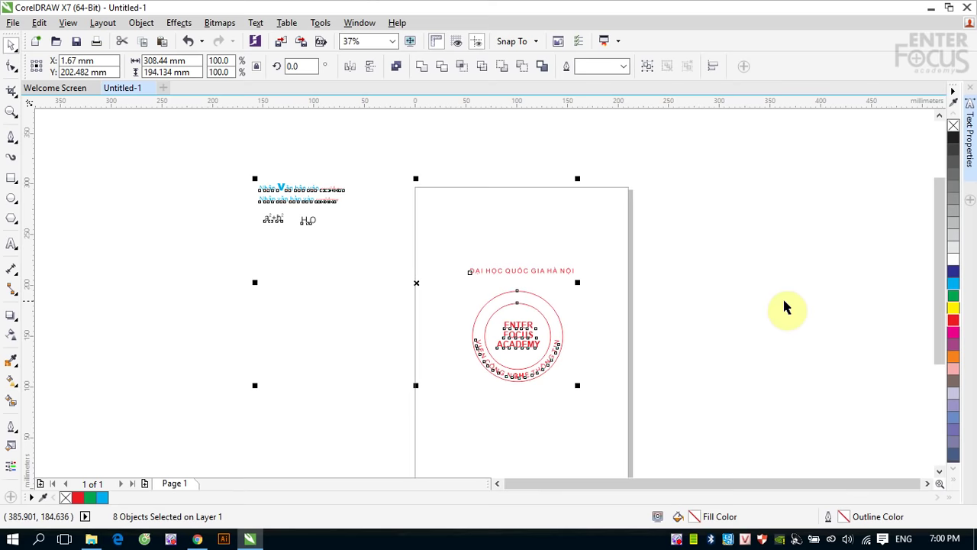
click(758, 305)
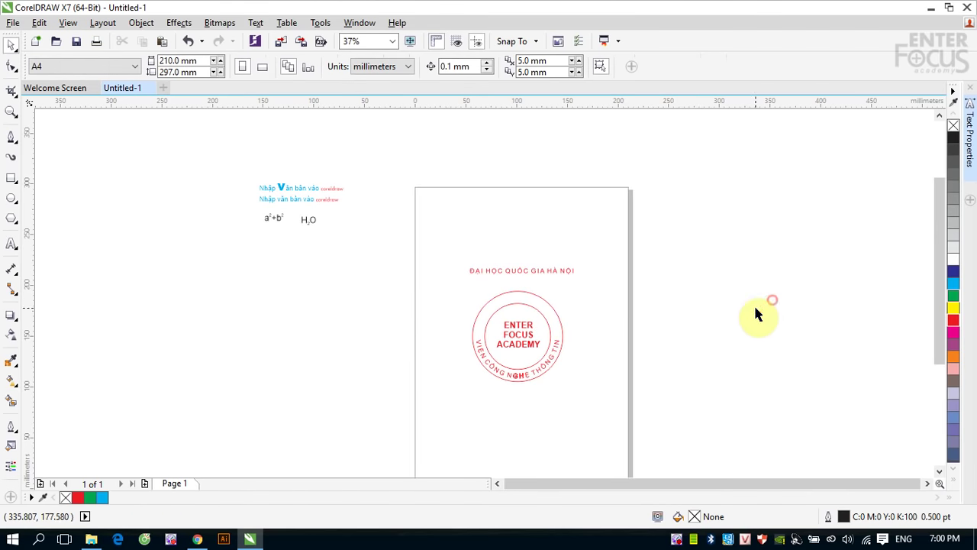
Select only the text objects in the drawing, leaving out shapes and curves, and deselect them.
click(40, 23)
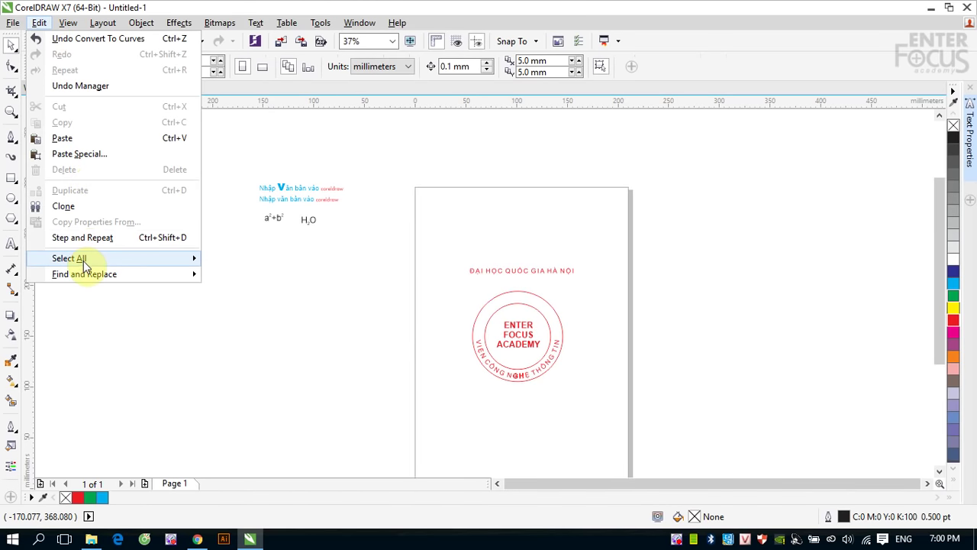
mouse_move(84, 265)
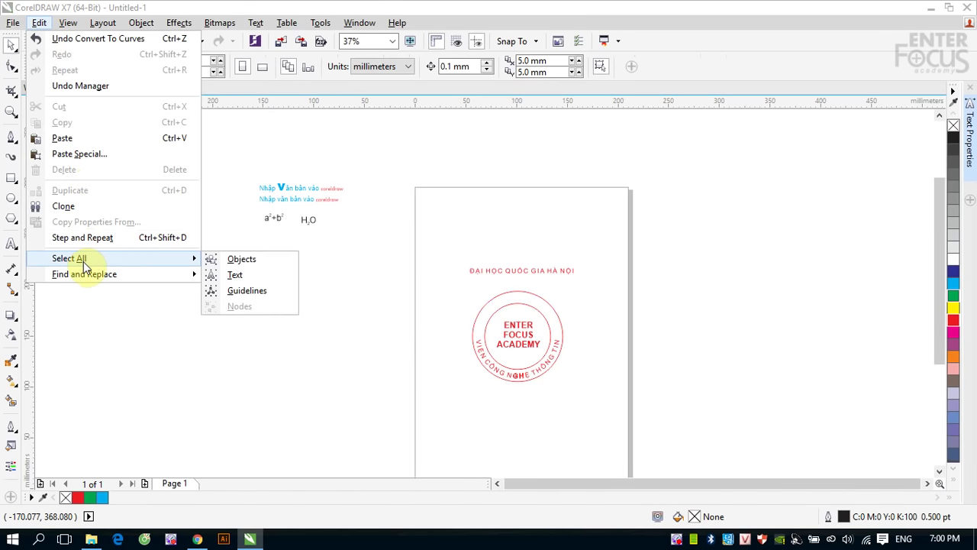
click(234, 277)
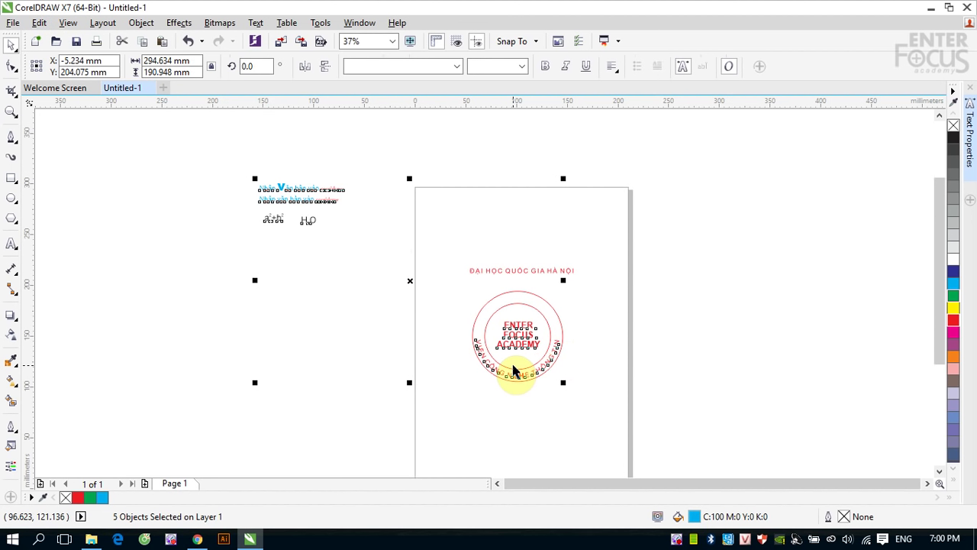
click(687, 297)
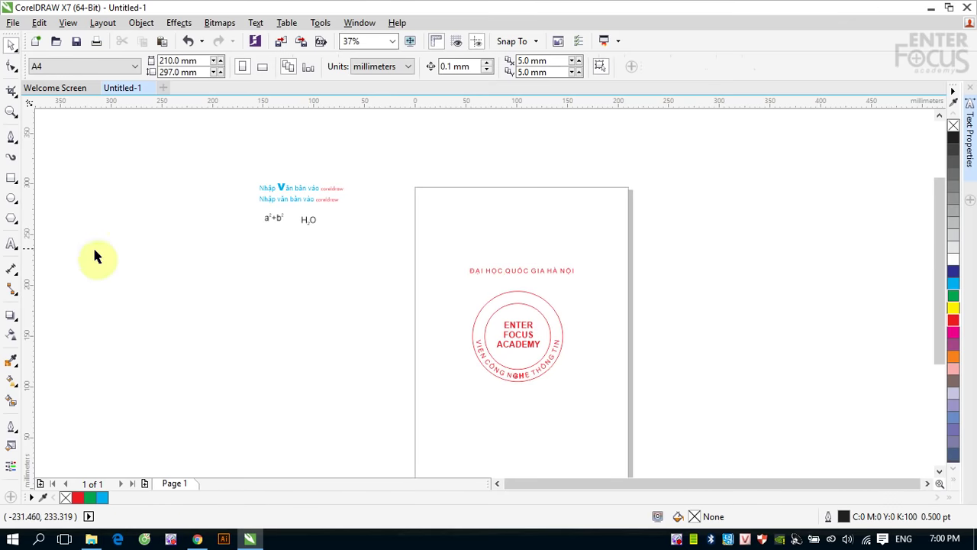
Draw a rectangle about 112 × 36 mm around the two "Nhập văn bản vào coreldraw" lines and group it with them.
click(11, 178)
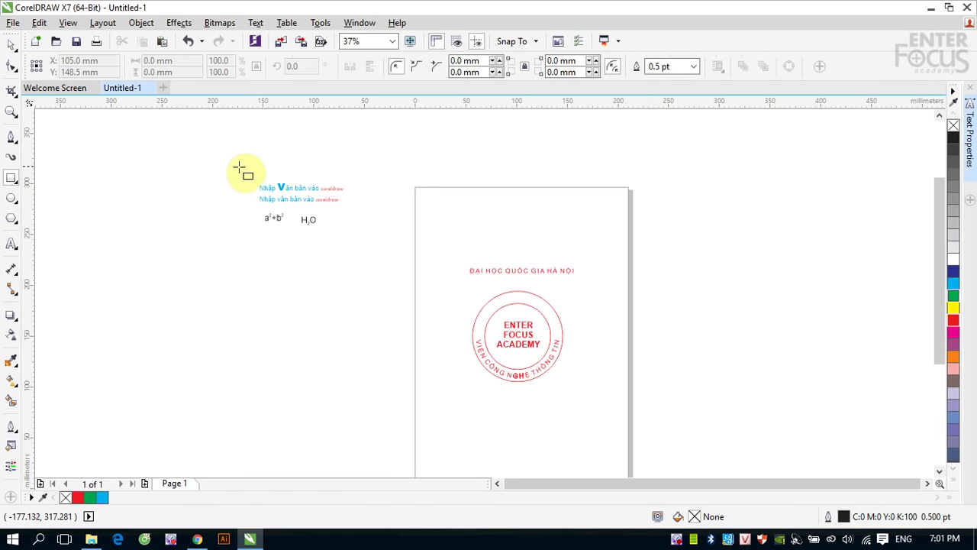
drag(245, 171, 360, 207)
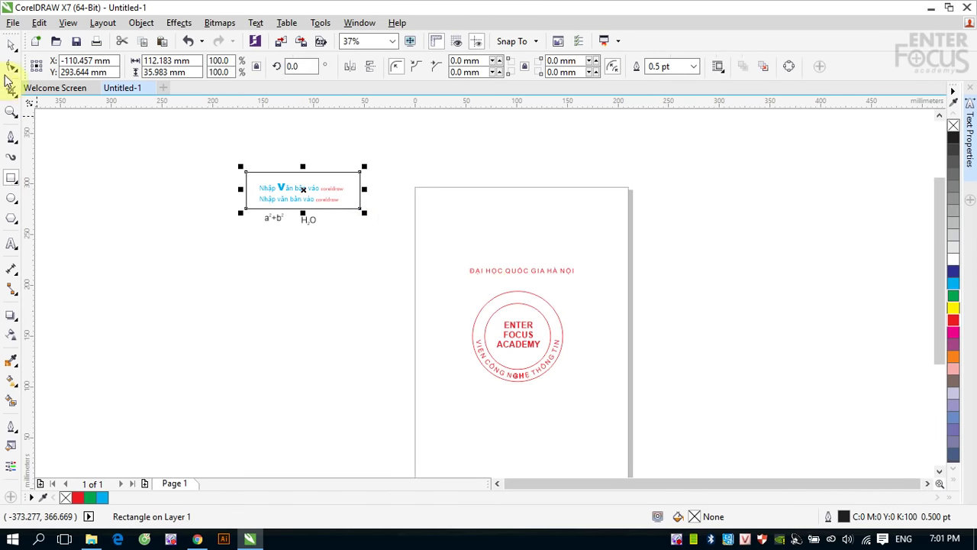
click(10, 46)
drag(195, 152, 381, 214)
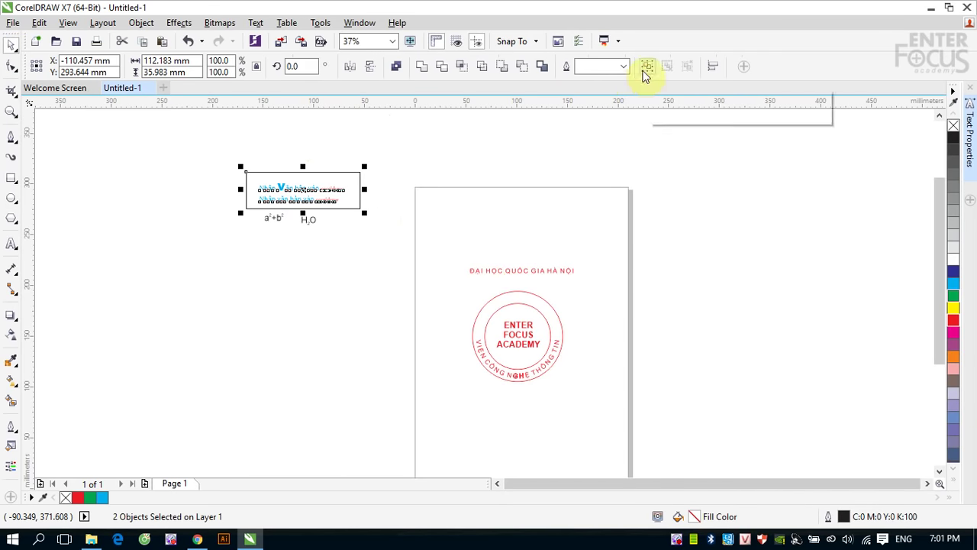
key(ctrl+g)
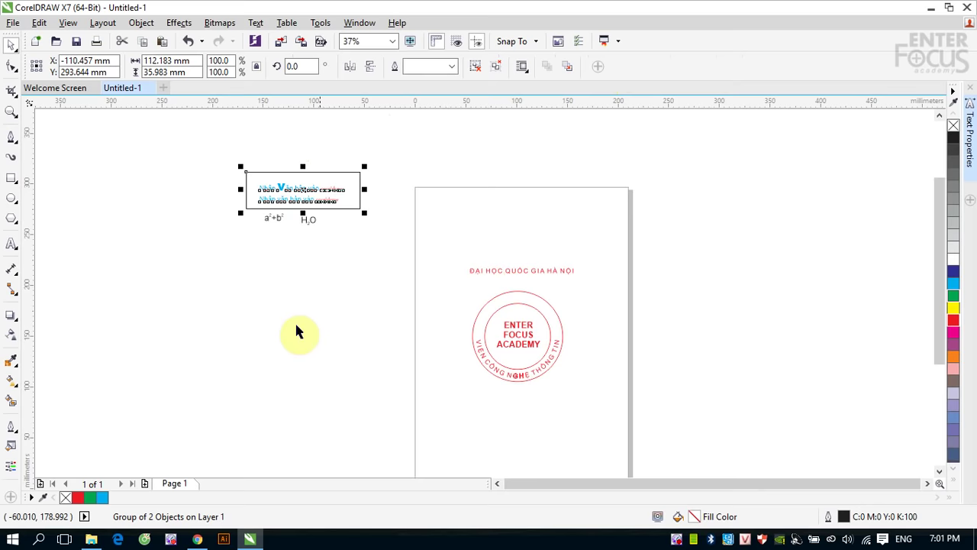
click(293, 332)
Start selecting all text in the drawing with the framed text lines grouped.
click(43, 24)
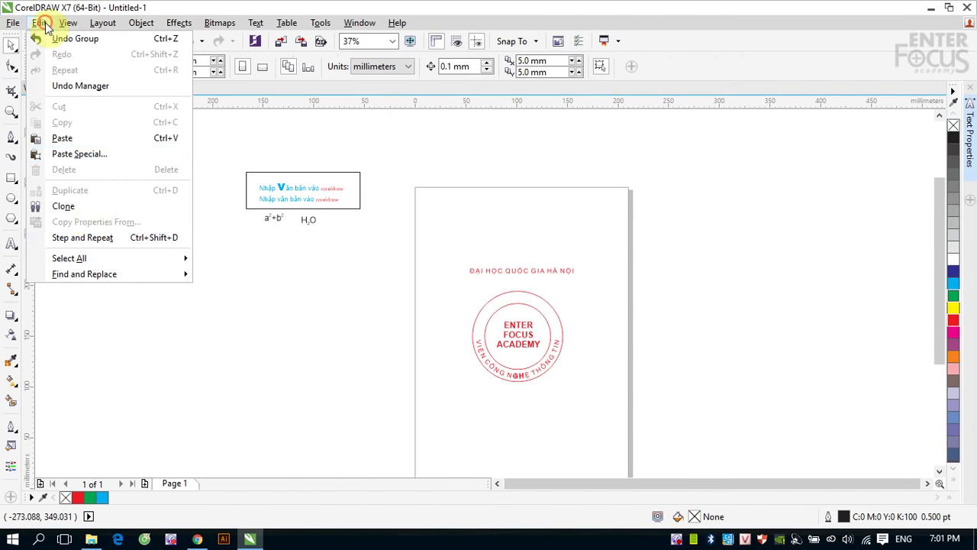
Select all text objects in the document and convert them to curves.
mouse_move(100, 259)
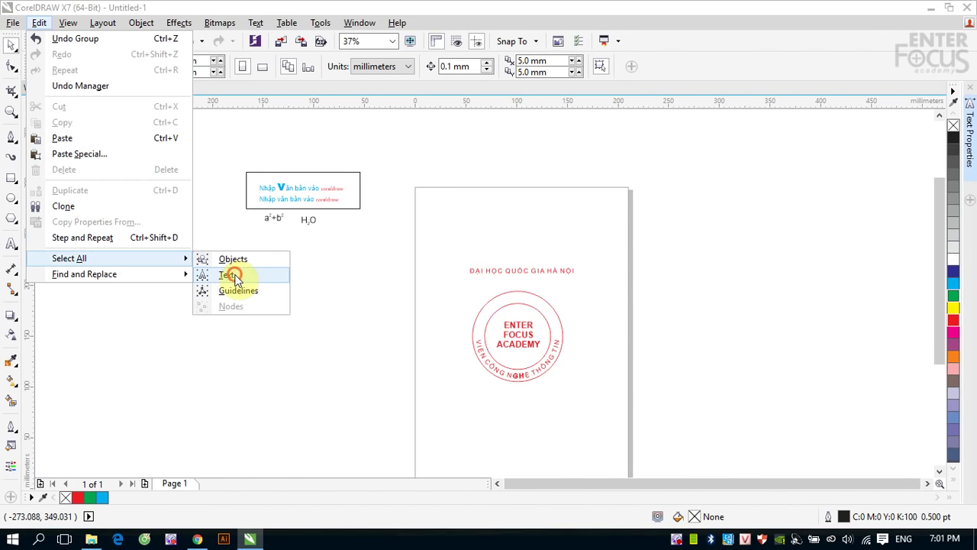
click(229, 275)
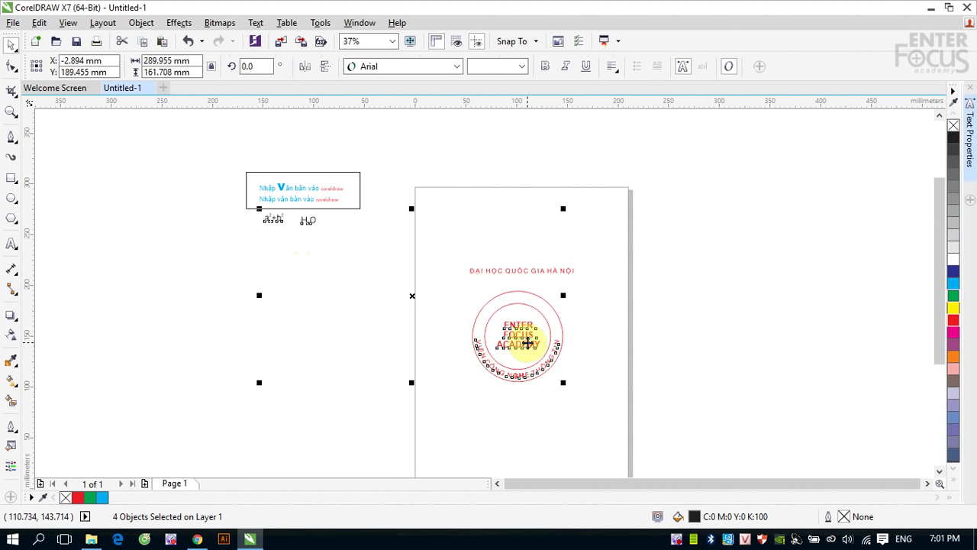
key(ctrl+q)
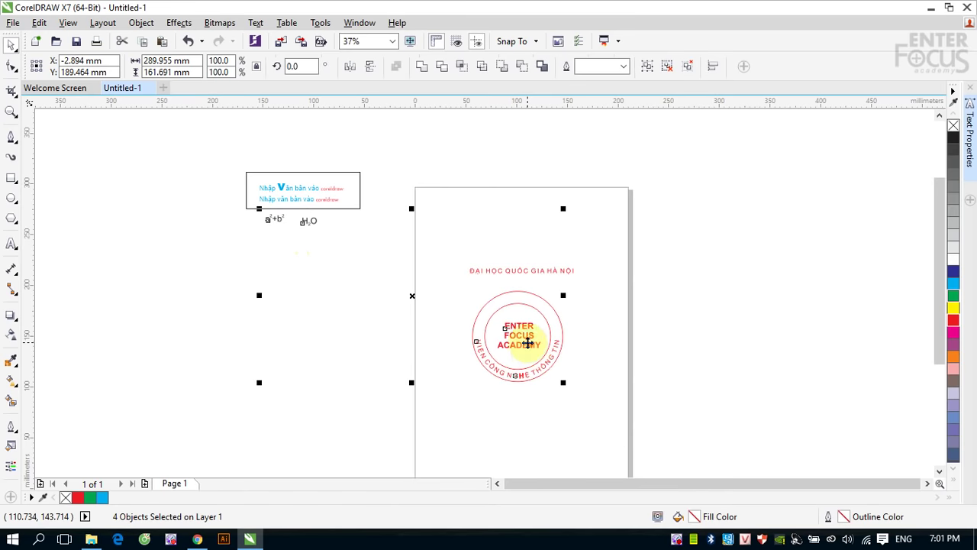
click(656, 264)
Select the framed text group beside the page and open the Object Manager docker to inspect the document's layers.
click(319, 195)
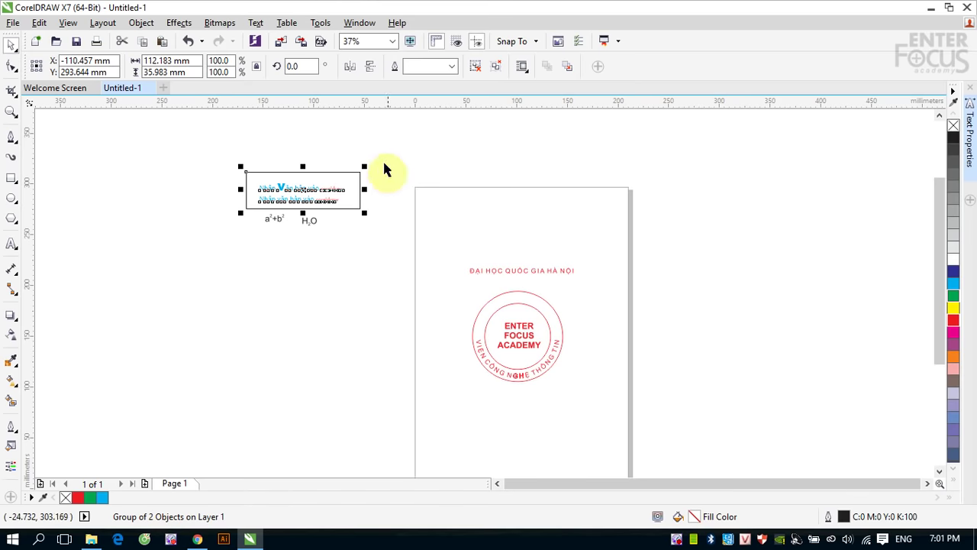
click(357, 23)
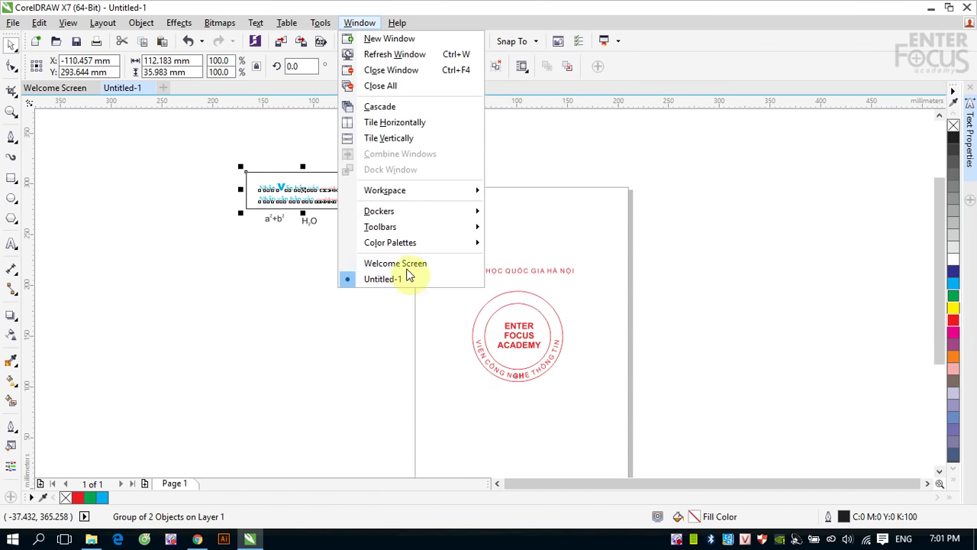
mouse_move(403, 211)
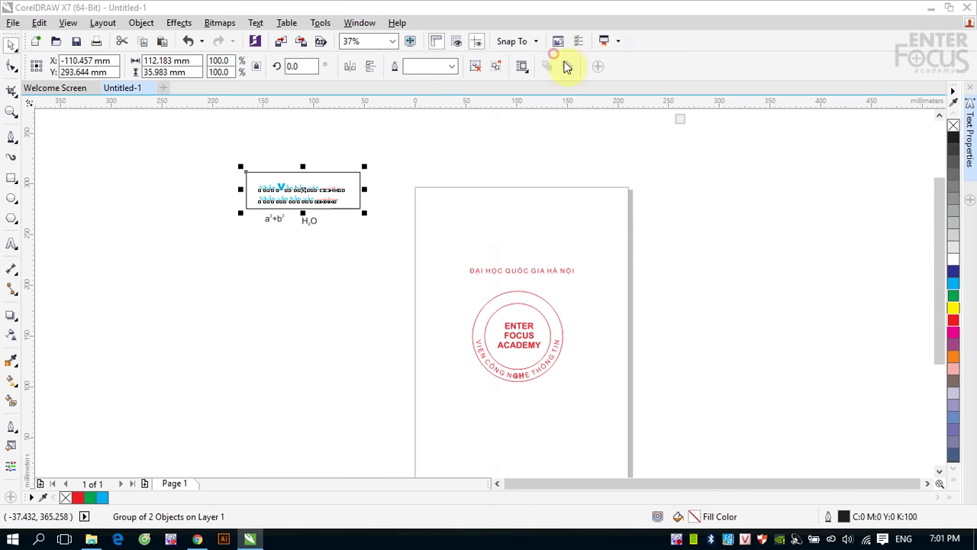
click(549, 50)
drag(852, 216, 863, 437)
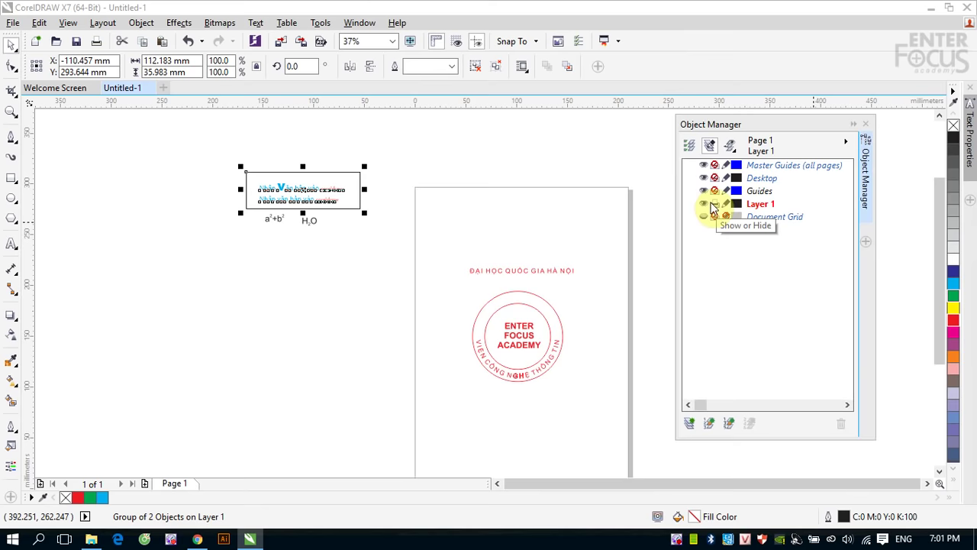
click(646, 305)
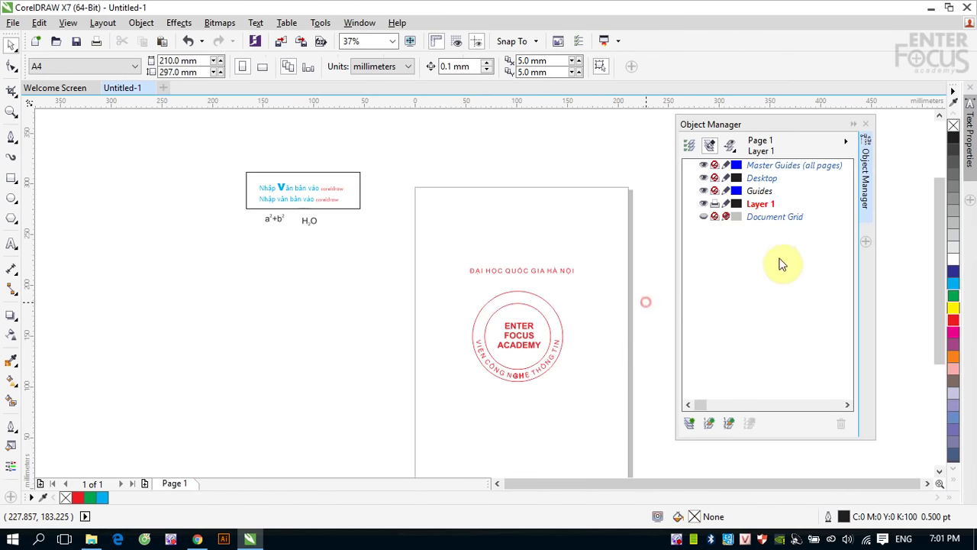
click(762, 204)
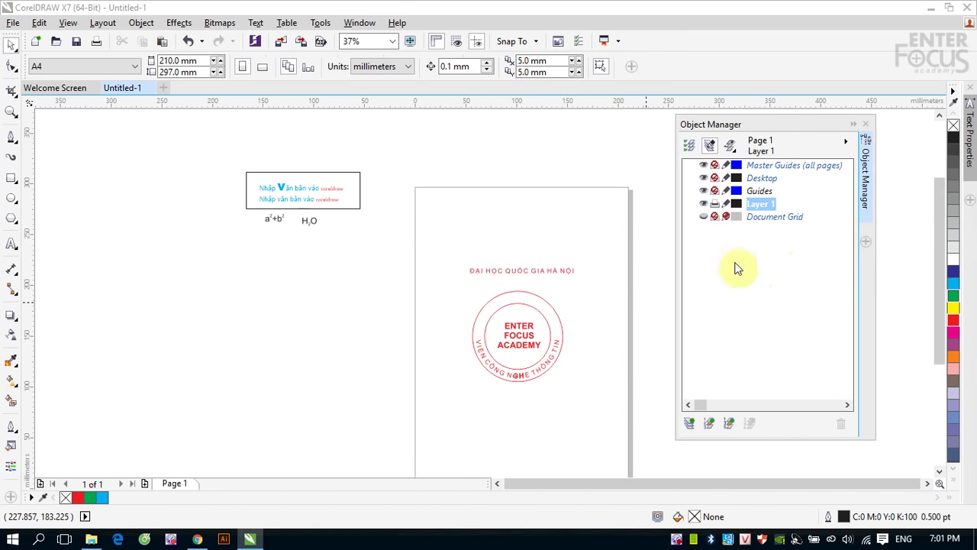
click(730, 145)
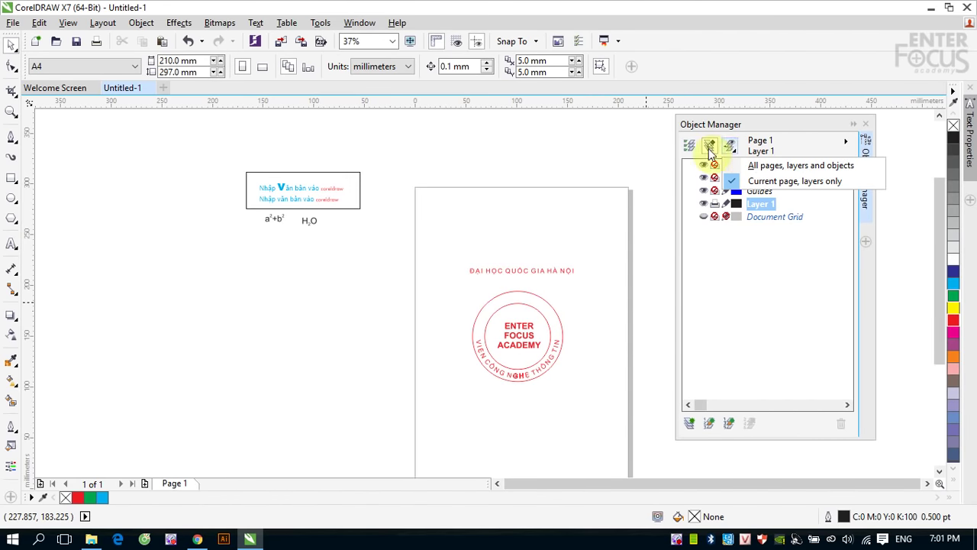
click(711, 290)
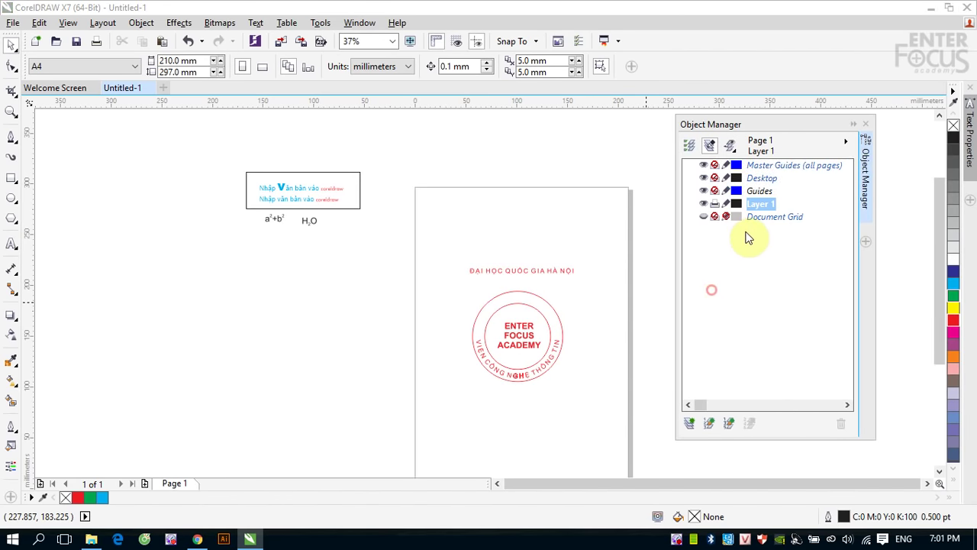
click(760, 205)
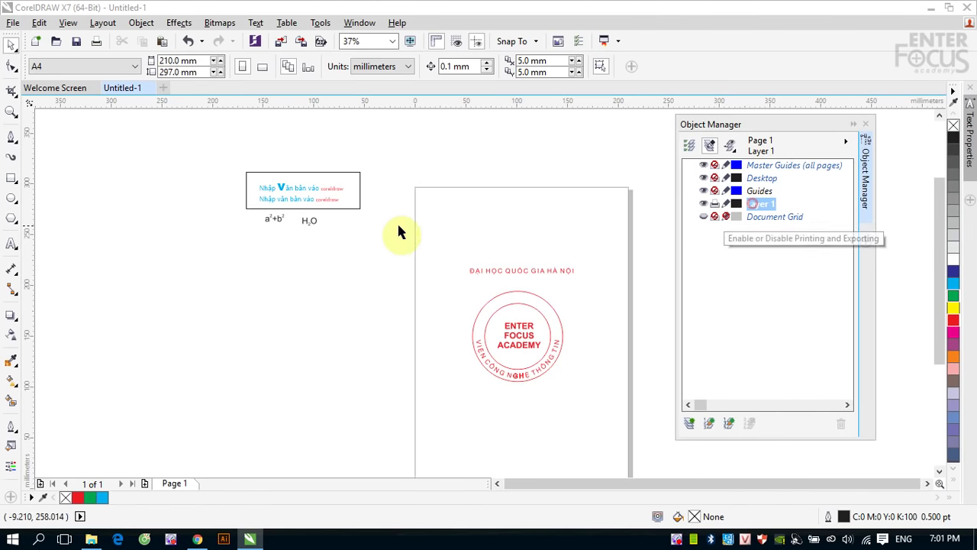
key(Return)
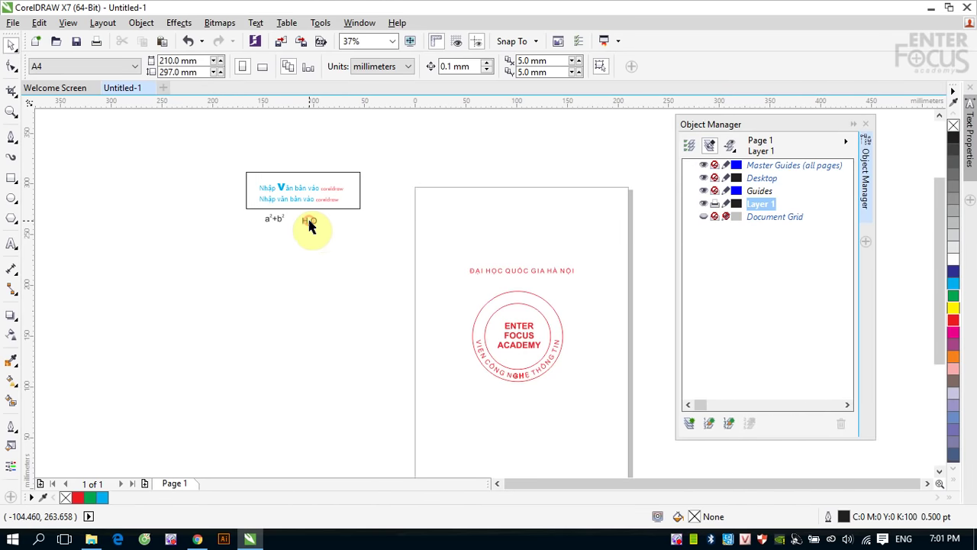
Add a new layer above Layer 1 and make Layer 1 the active layer.
click(546, 338)
click(846, 144)
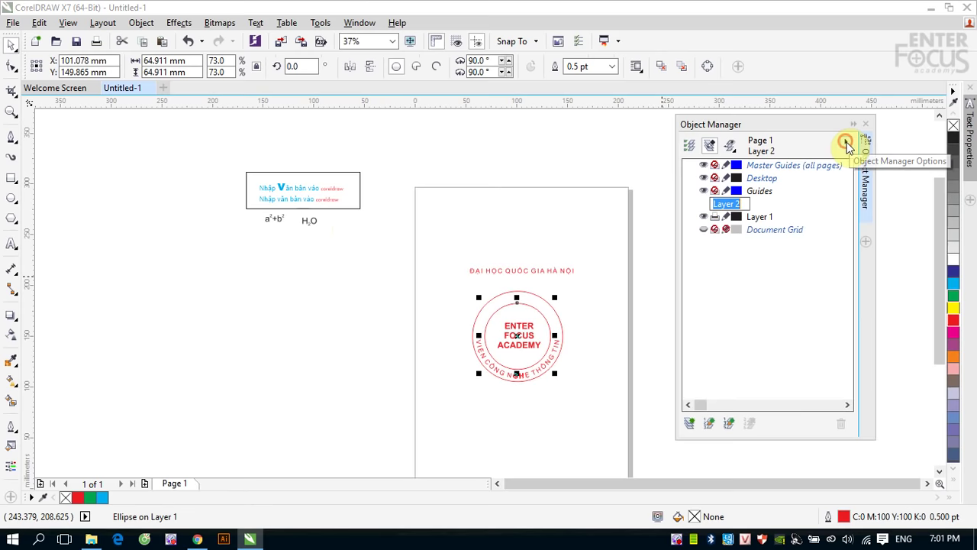
click(846, 143)
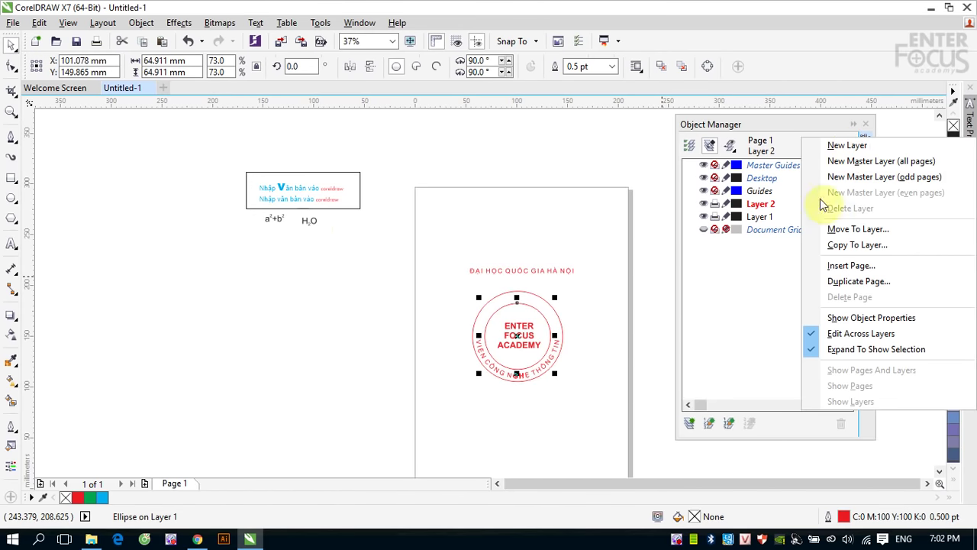
click(760, 319)
click(760, 217)
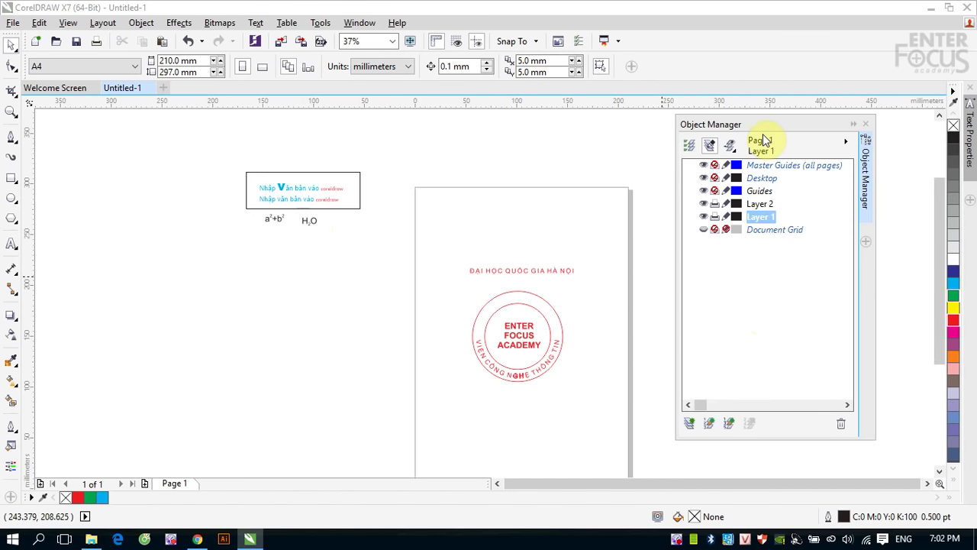
Show all pages, layers and objects, expand Layer 1 and its two groups, and select the artistic text inside the rectangle group.
click(731, 147)
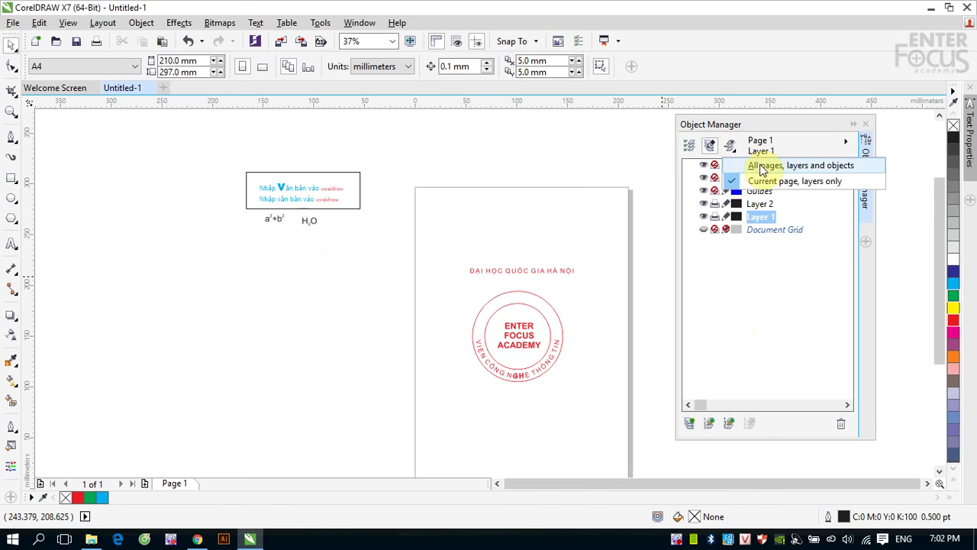
click(760, 166)
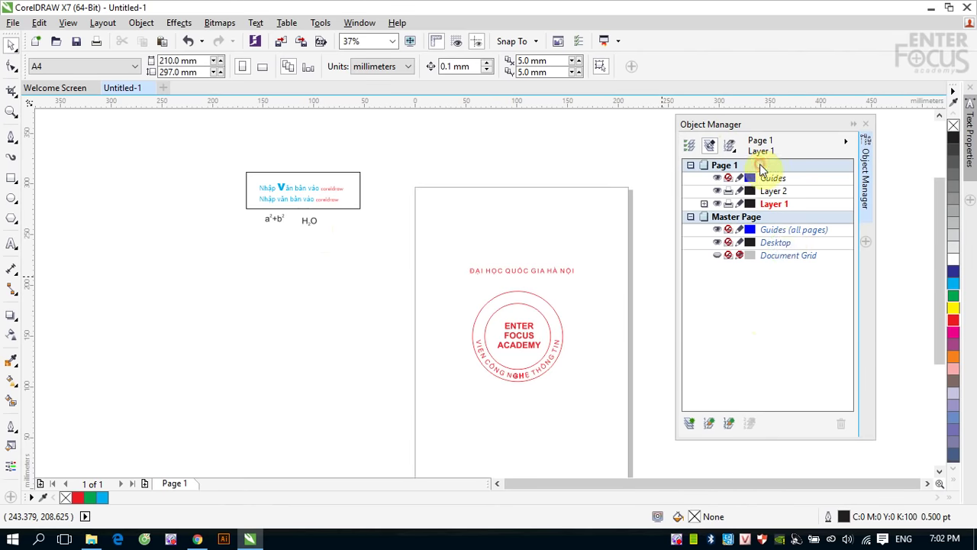
click(705, 204)
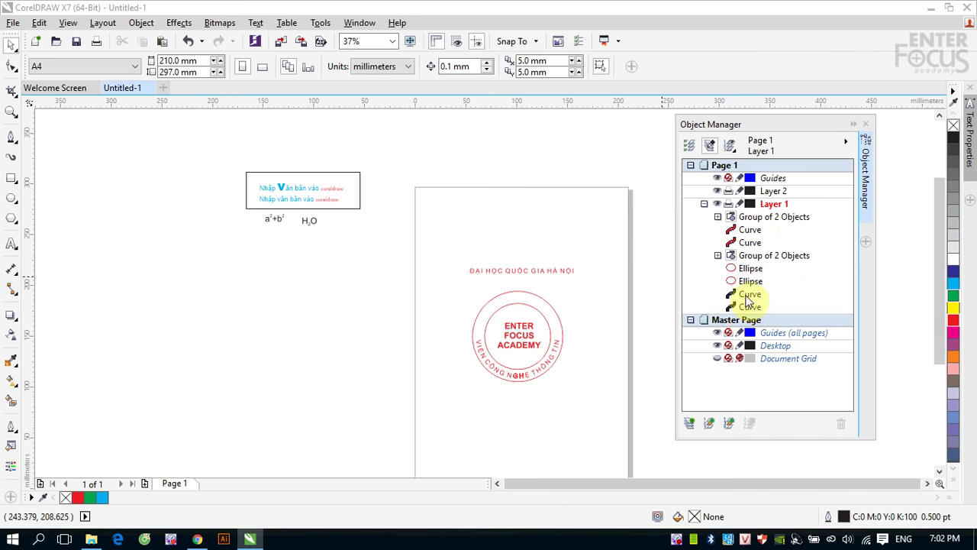
click(718, 255)
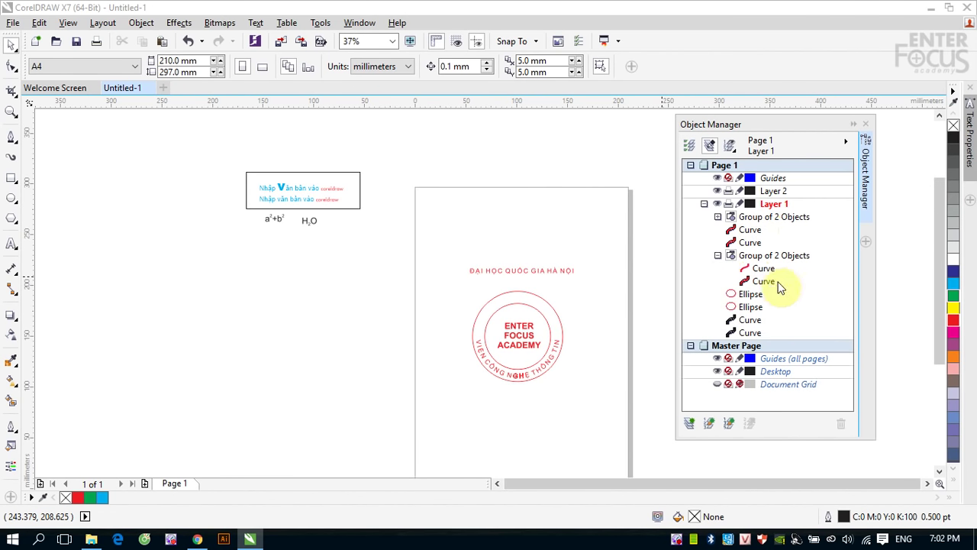
click(718, 217)
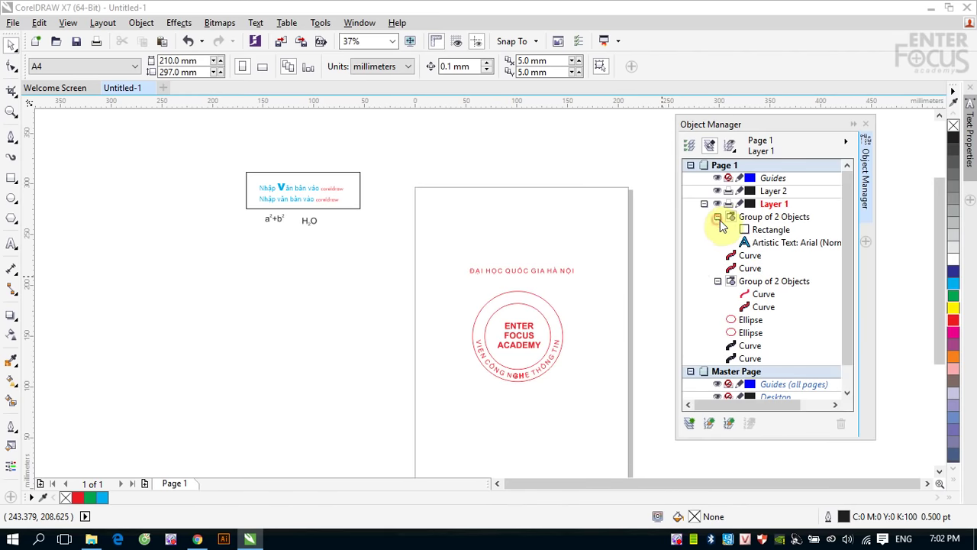
click(775, 242)
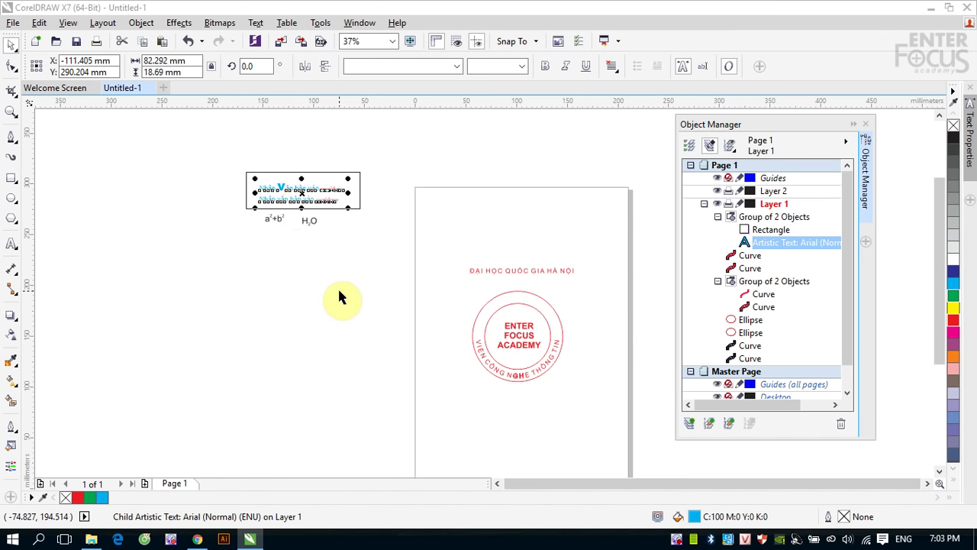
Select the ĐẠI HỌC QUỐC GIA HÀ NỘI heading above the seal to identify its object type.
key(z)
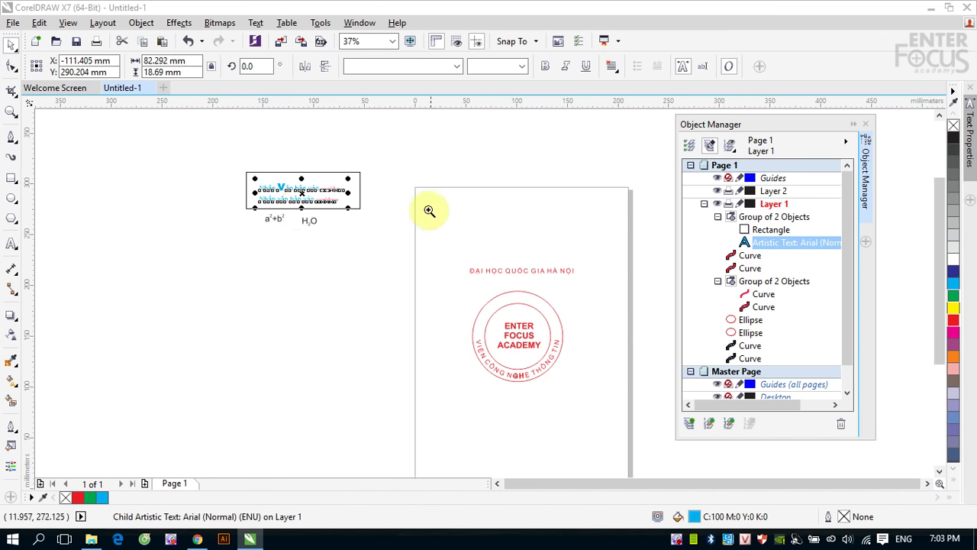
drag(446, 222, 603, 389)
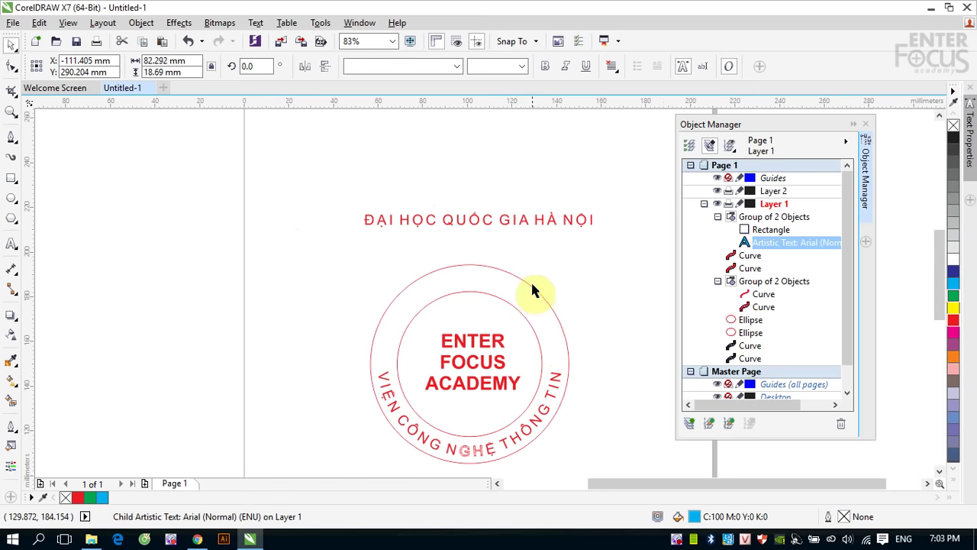
click(483, 224)
click(484, 222)
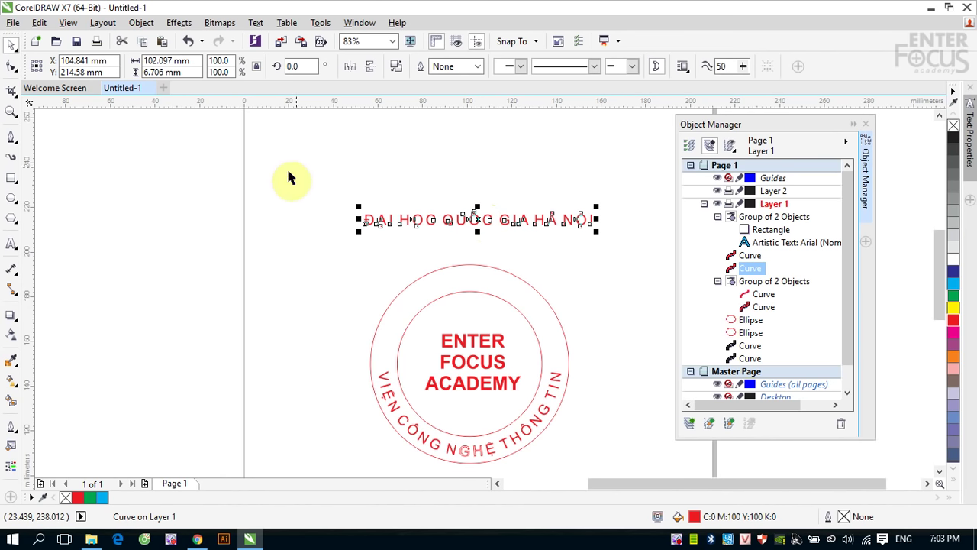
Add the artistic text "LÊỄ HỘI" in 24 pt Arial in the empty area beside the page.
click(14, 245)
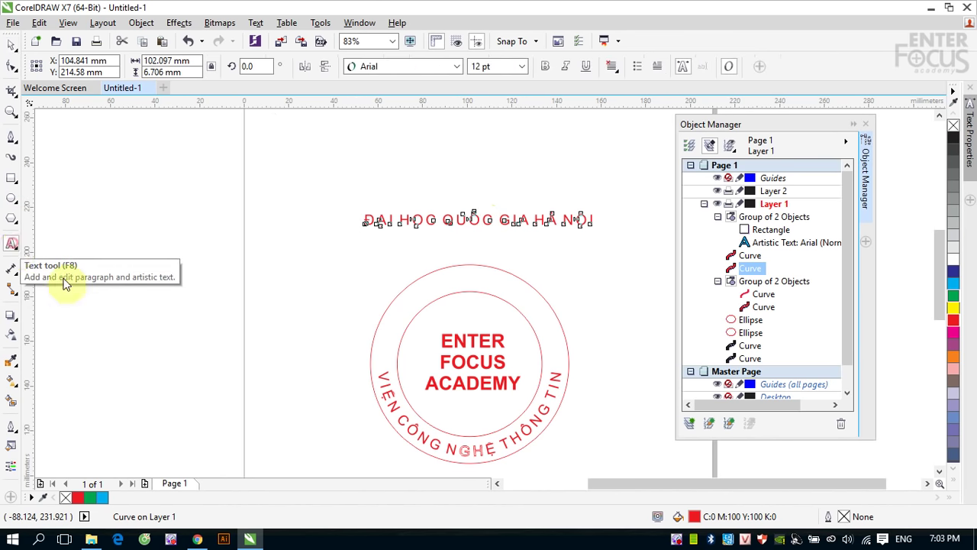
click(106, 323)
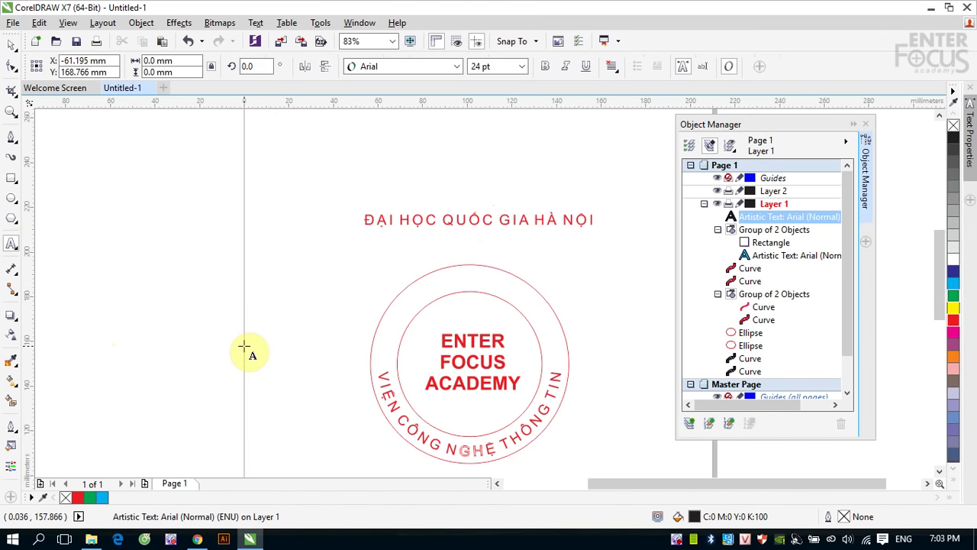
text(LE)
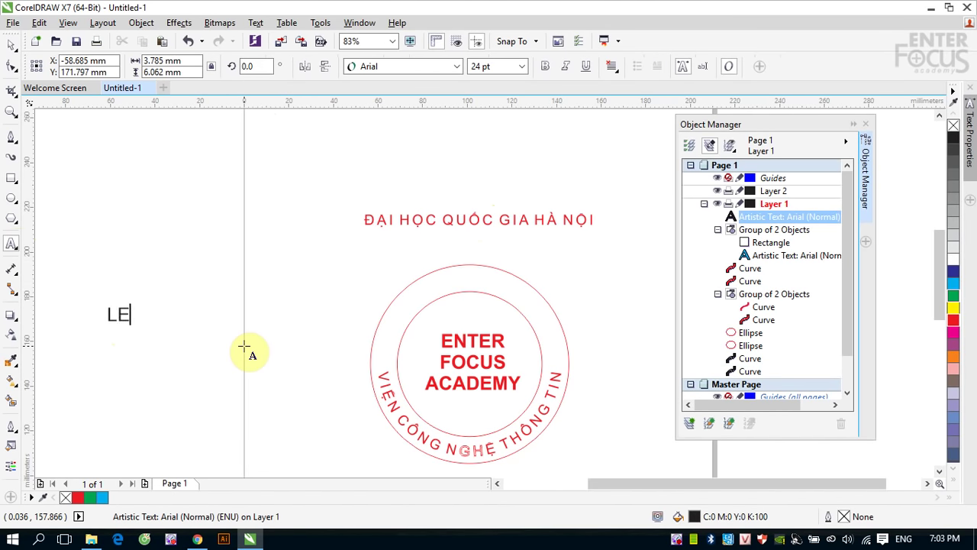
key(BackSpace)
text(ÊẾ HÔIj)
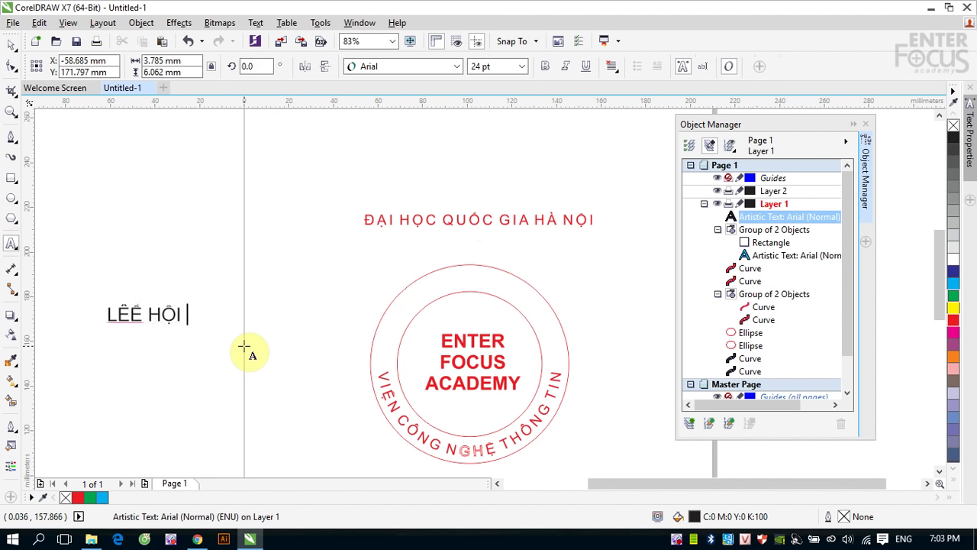
key(ctrl+space)
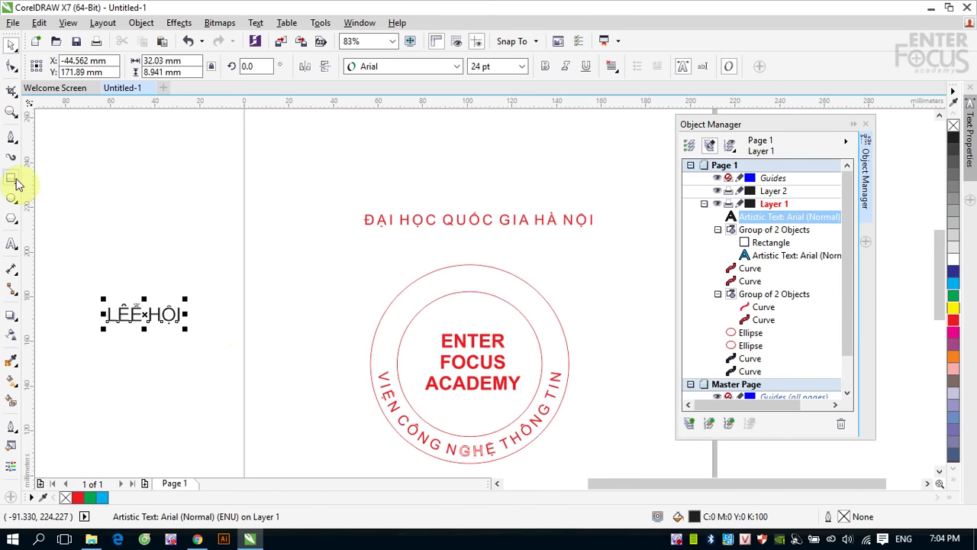
Enlarge the new artistic text to about 135 pt and remove the extra Ê so it reads "LỄ HỘI".
drag(187, 298, 295, 268)
drag(233, 312, 306, 255)
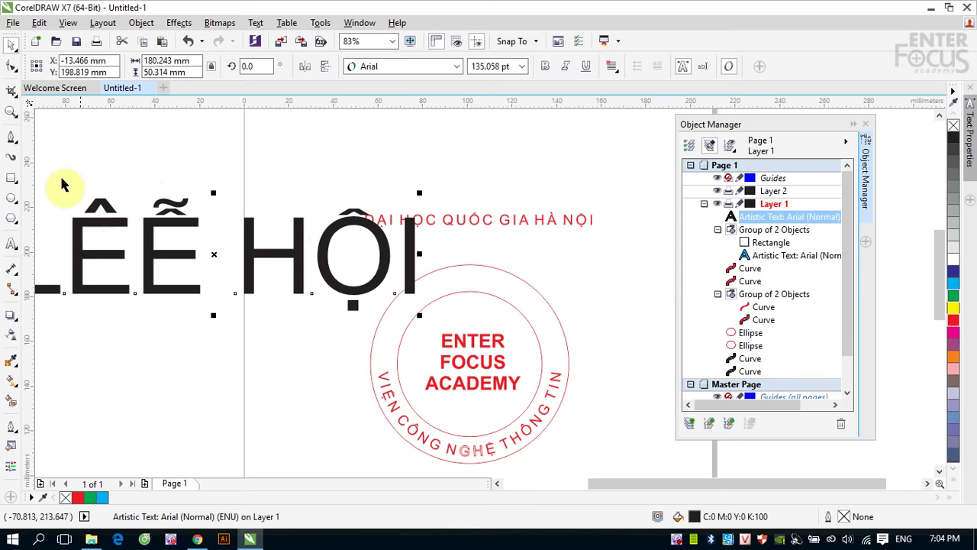
click(10, 244)
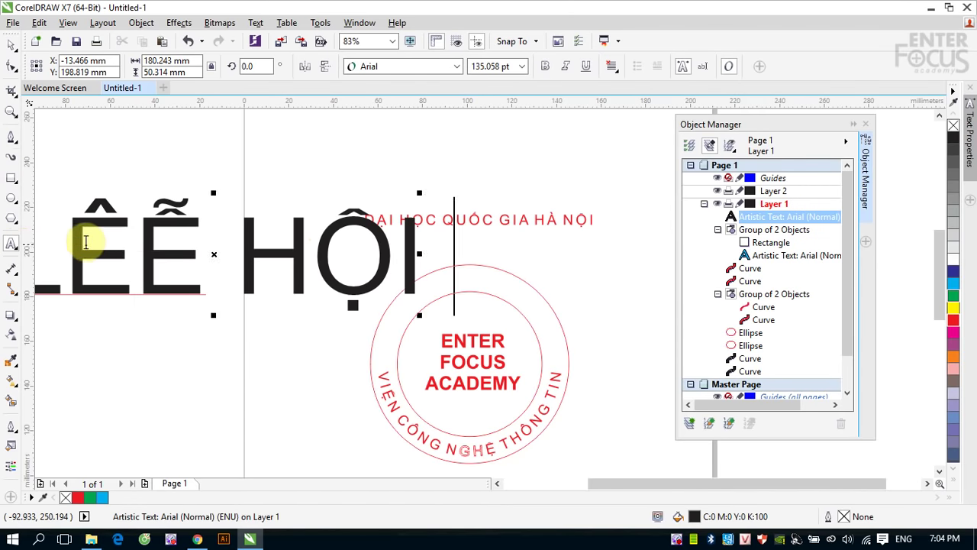
drag(70, 243, 129, 242)
key(Delete)
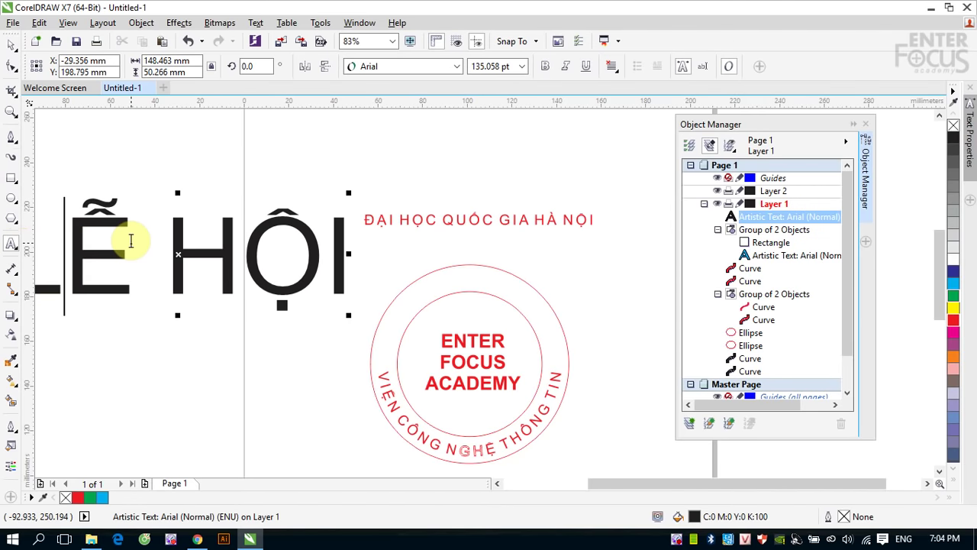
click(11, 45)
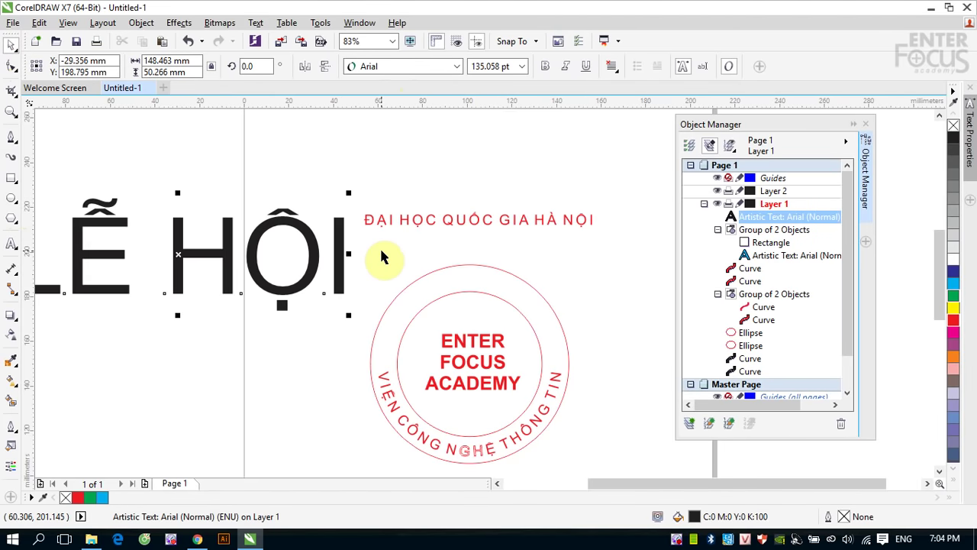
scroll(381, 257, down, 3)
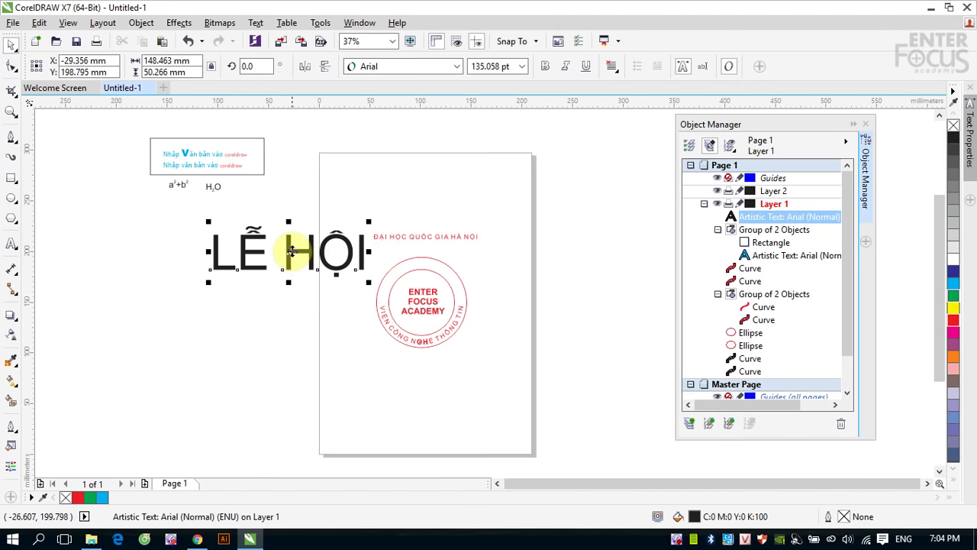
Move the large LỄ HỘI text further away from the page, beside the seal, and set its font to Aubrey.
drag(291, 251, 195, 273)
click(457, 66)
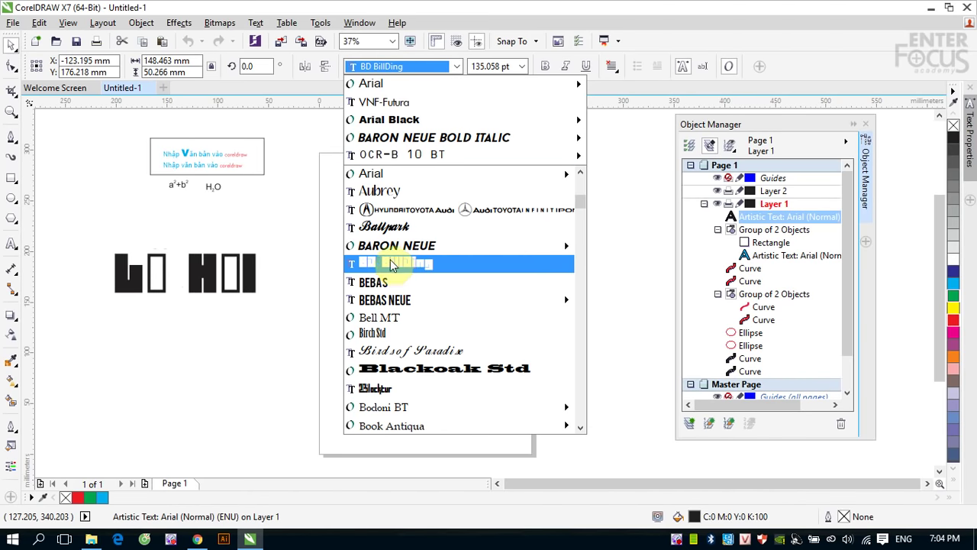
mouse_move(390, 248)
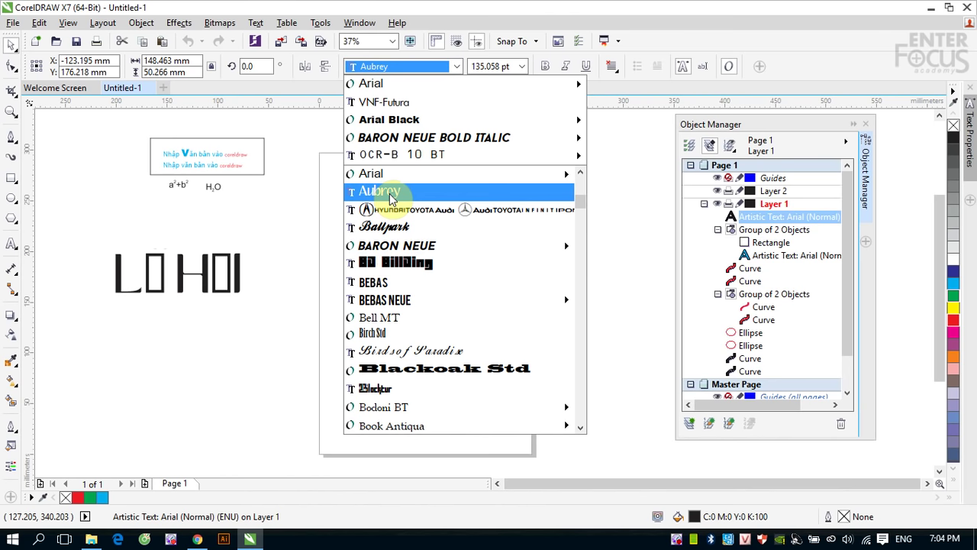
click(391, 197)
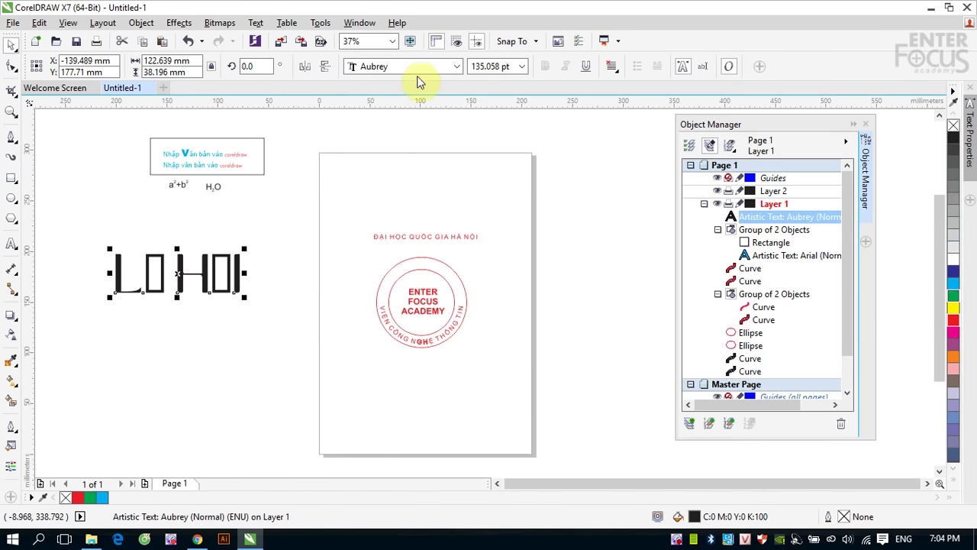
Preview other fonts on the large LỄ HỘI text and apply Chub Gothic.
click(456, 67)
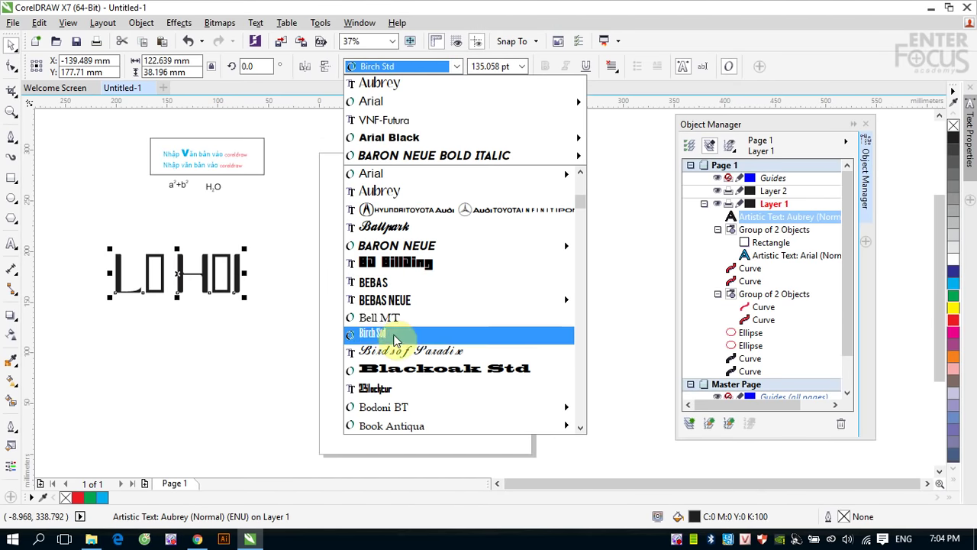
scroll(395, 340, down, 4)
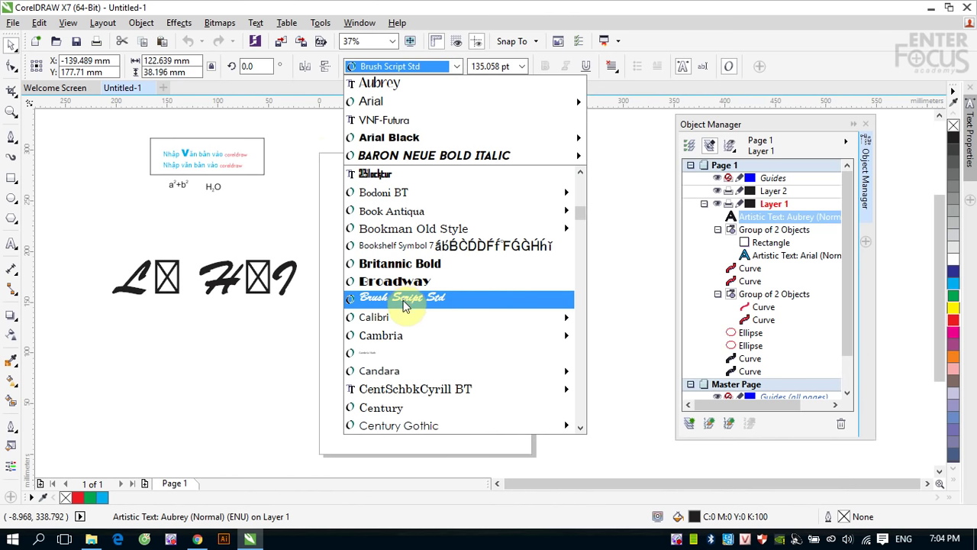
scroll(392, 306, down, 2)
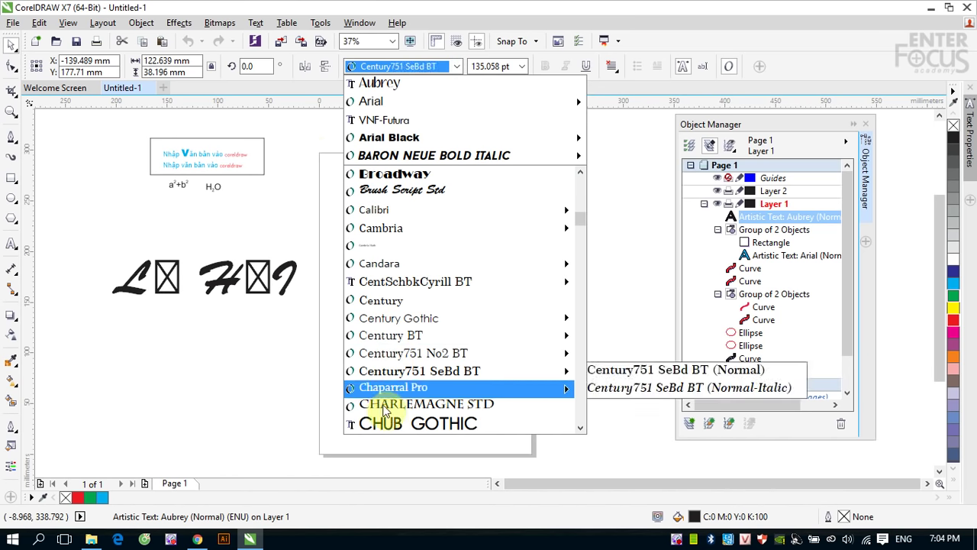
click(385, 483)
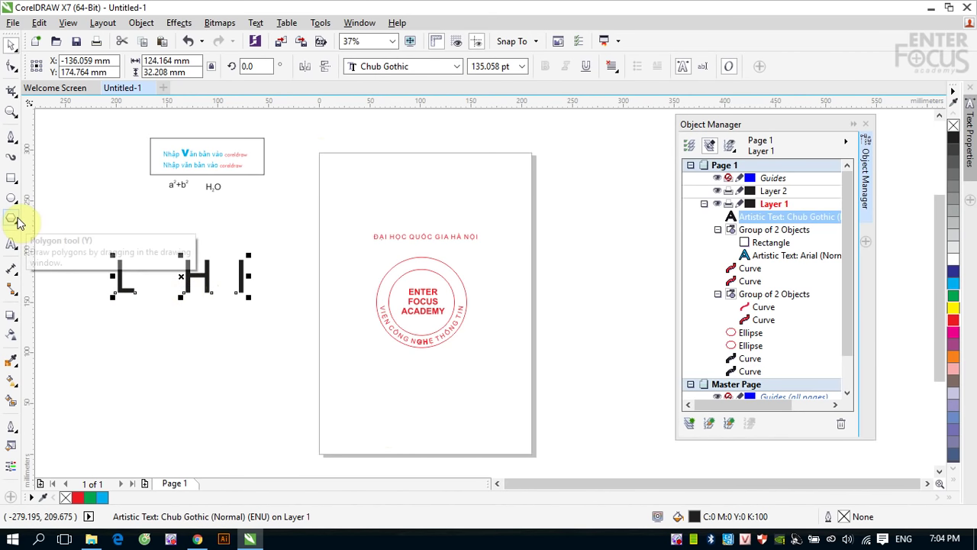
Try to replace the missing character after the L with a plain E.
click(11, 242)
click(132, 278)
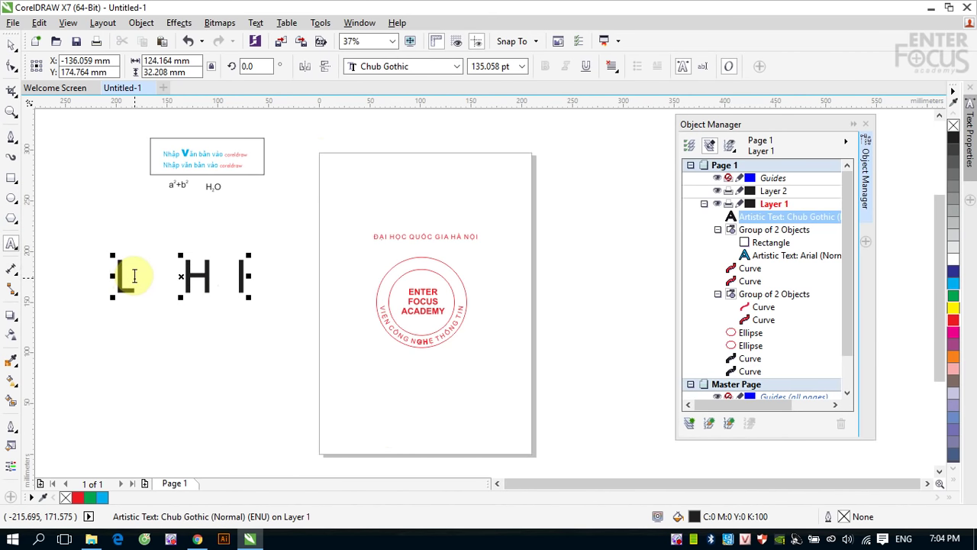
drag(134, 277, 163, 278)
text(E)
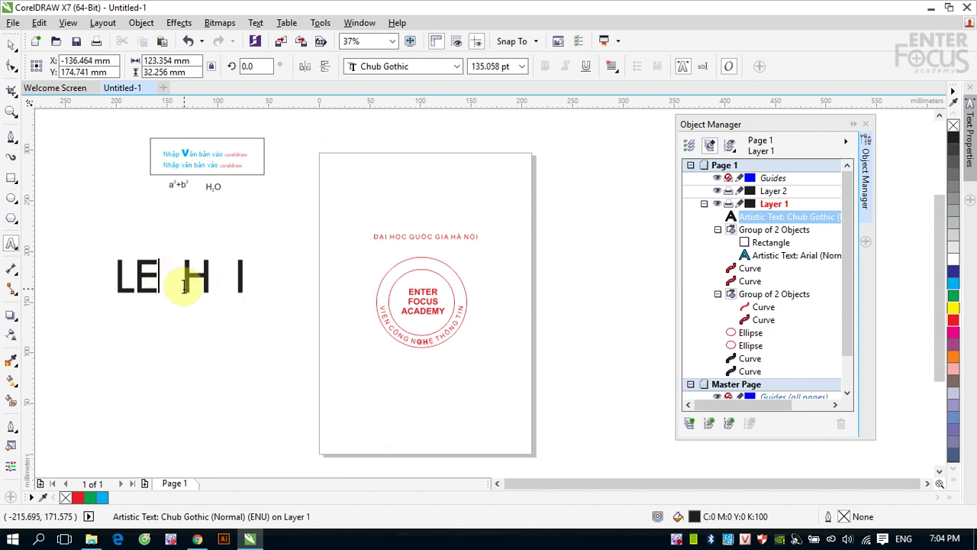
key(BackSpace)
key(Escape)
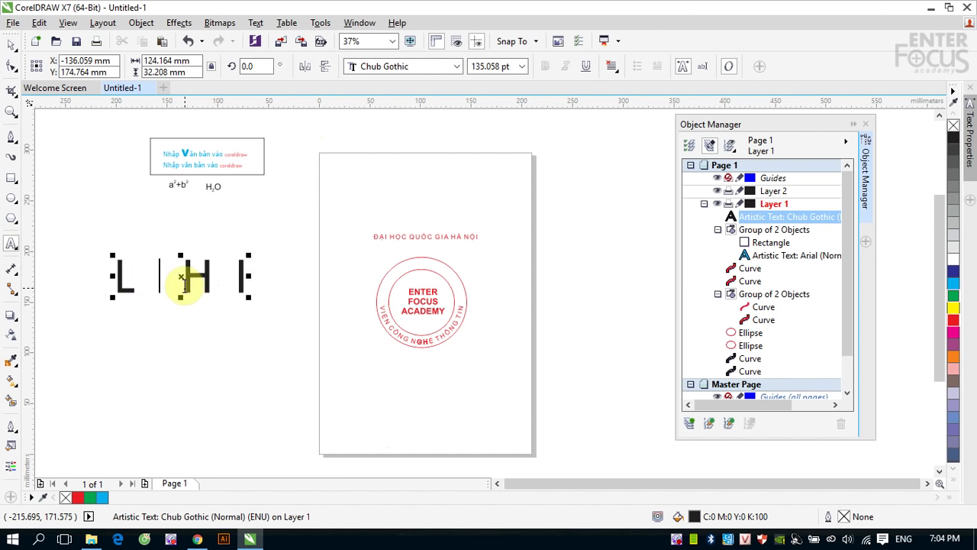
Replace the two missing accented characters with plain E and O so the text reads "LE HOI".
drag(136, 276, 158, 277)
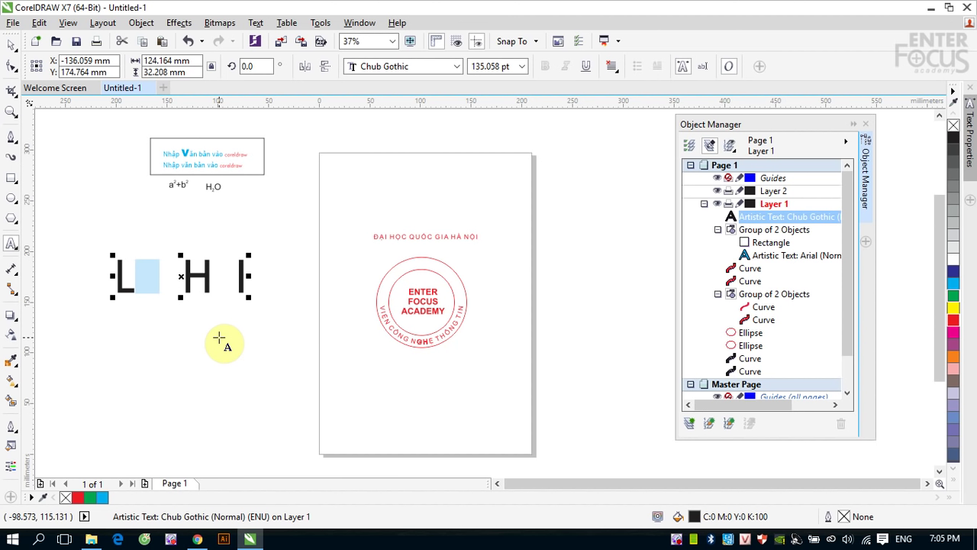
text(E)
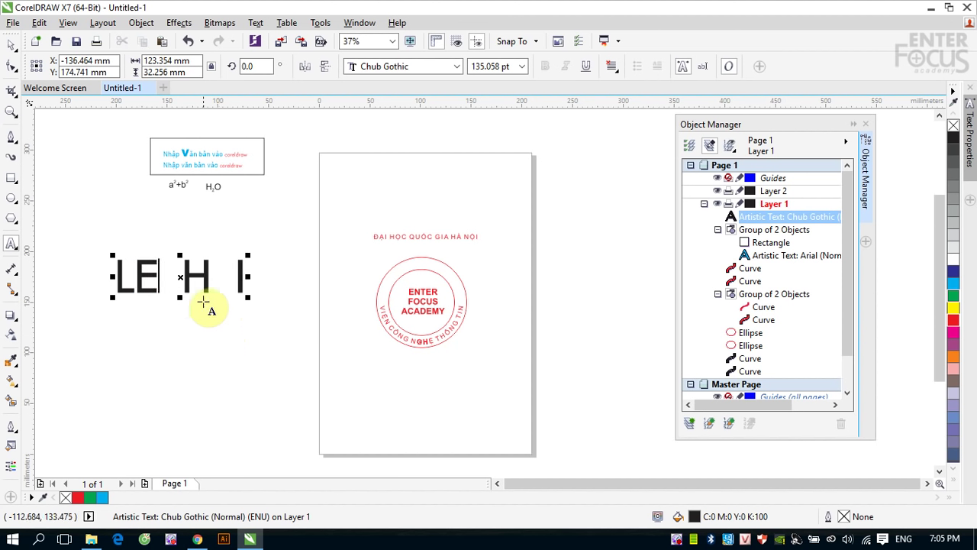
double_click(228, 272)
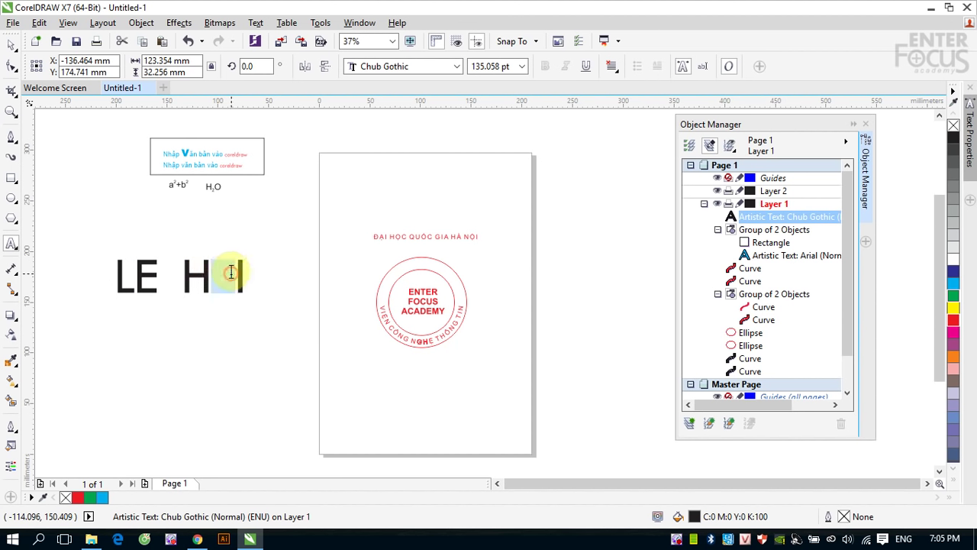
text(O)
key(Escape)
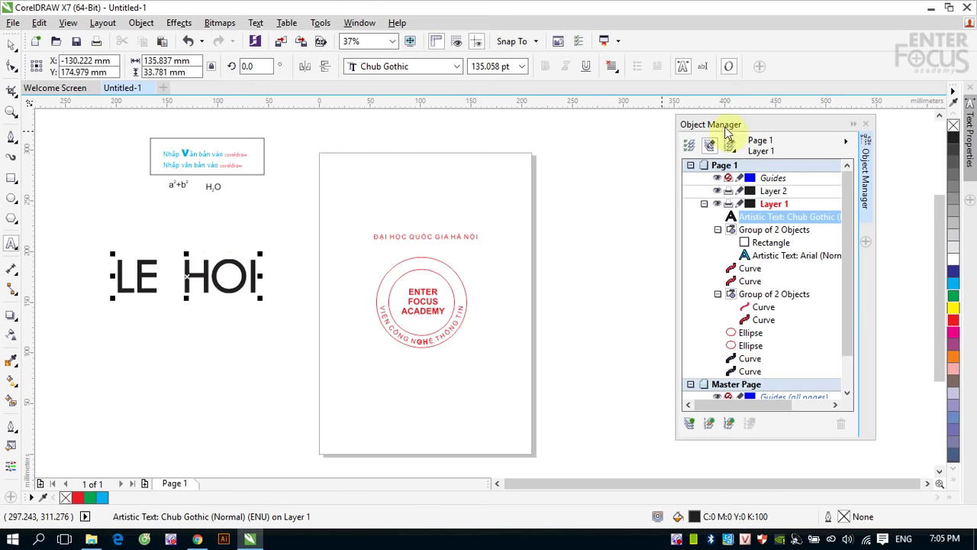
Close the Object Manager and bring up the expanded Insert Character docker with the LE HOI text still selected.
click(866, 124)
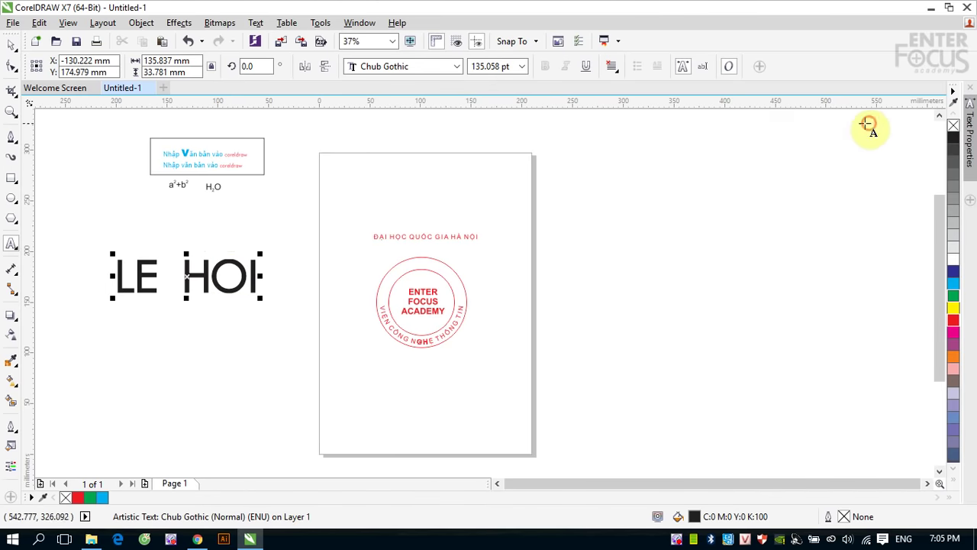
click(11, 46)
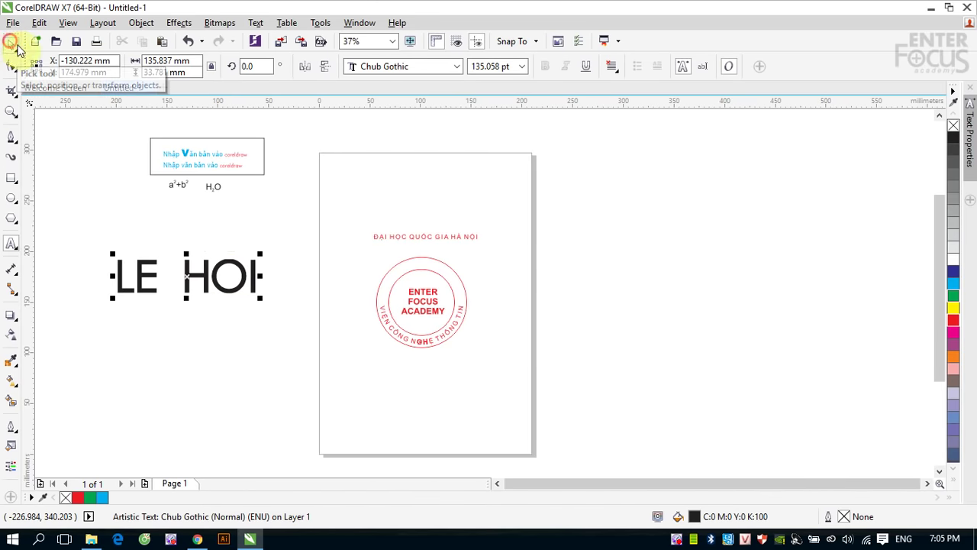
click(254, 23)
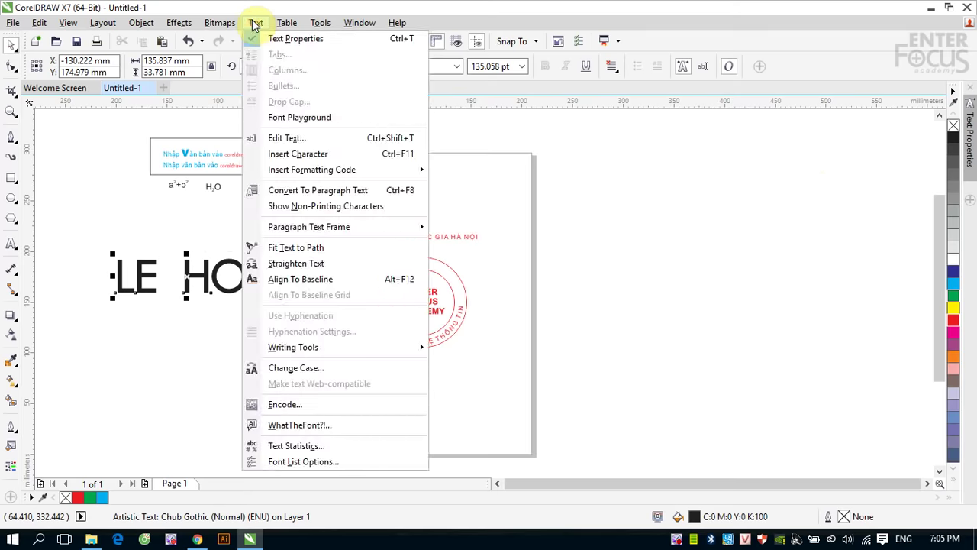
click(309, 157)
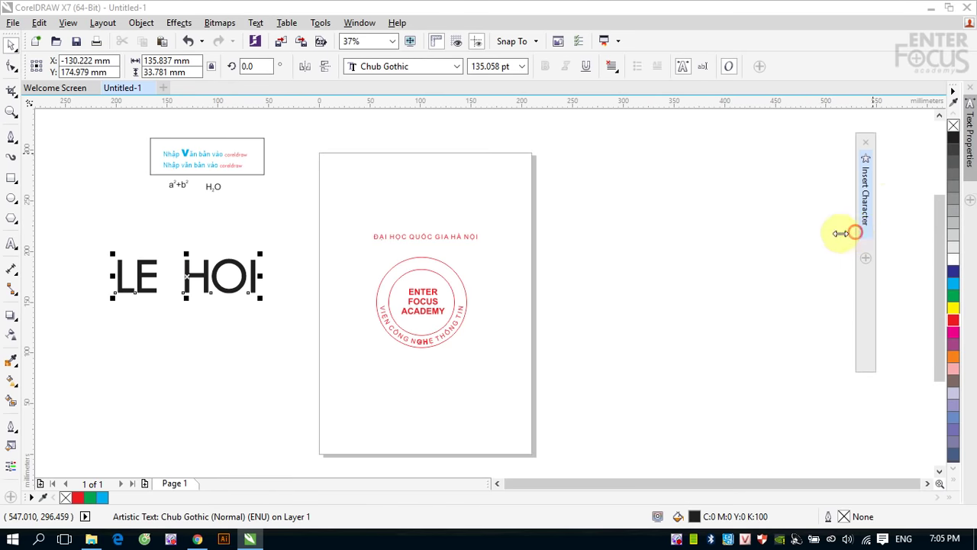
drag(840, 233, 688, 240)
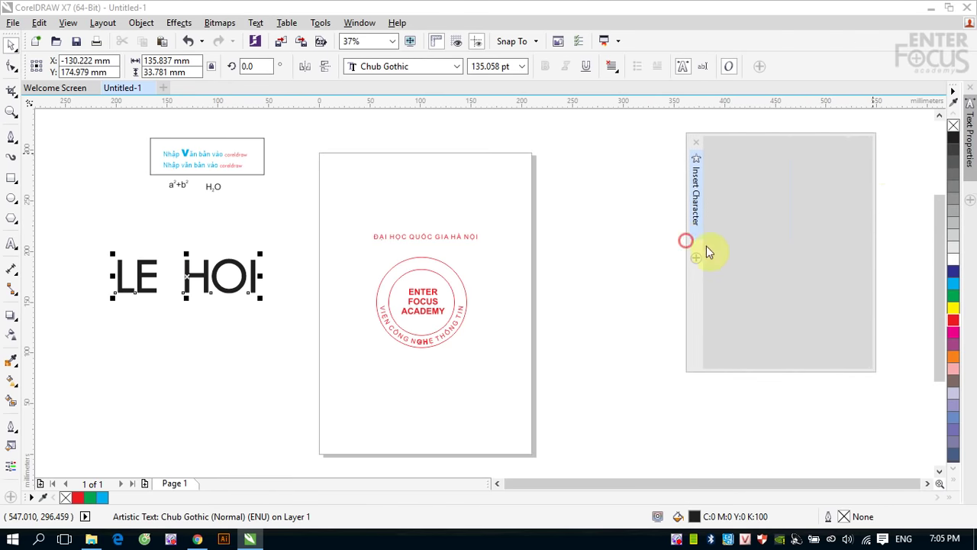
click(697, 200)
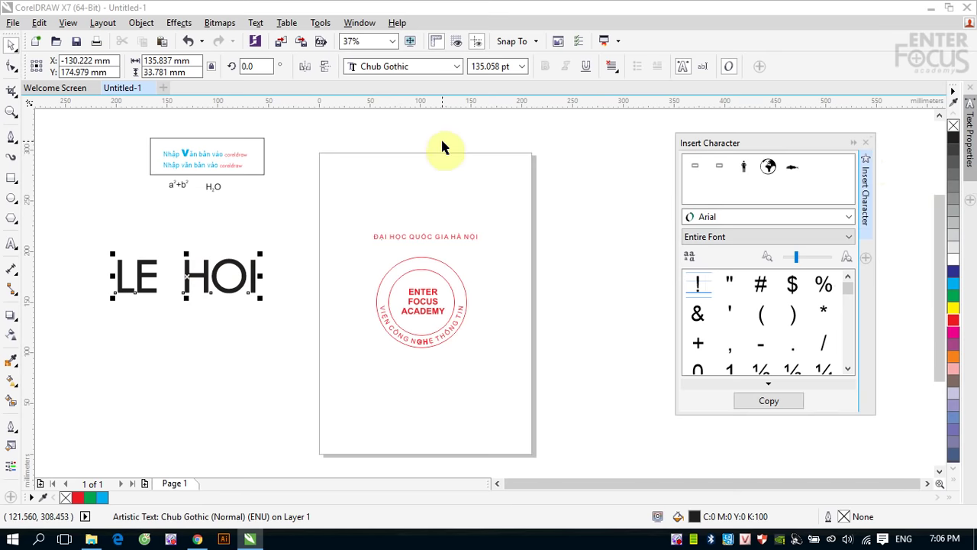
Display the Chub Gothic character set in the Insert Character docker and look for accented Vietnamese letters.
click(850, 217)
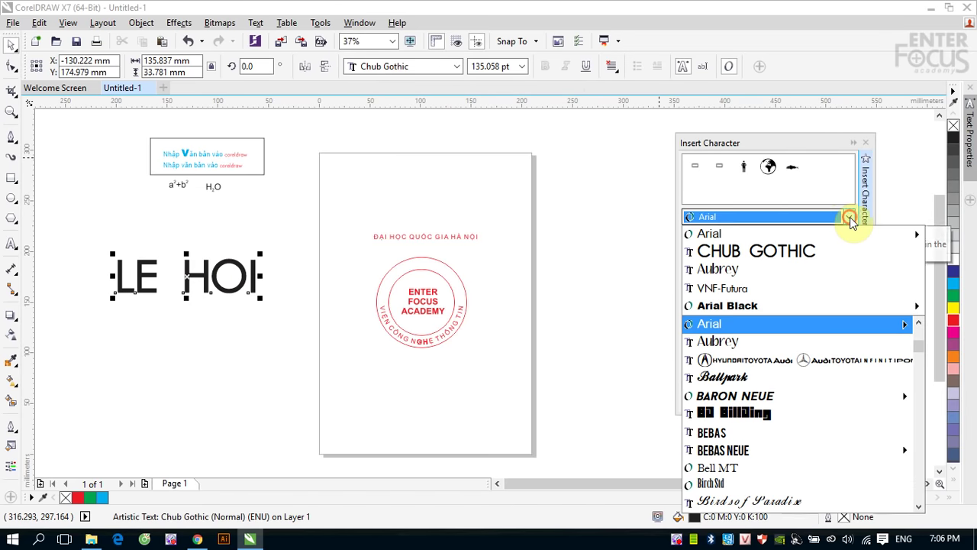
click(809, 260)
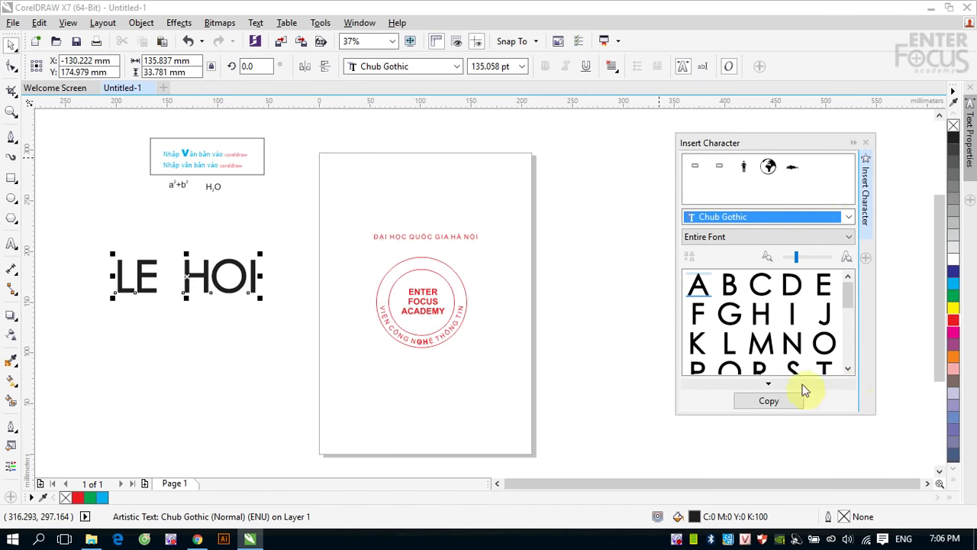
mouse_move(851, 299)
mouse_down()
mouse_move(855, 358)
mouse_move(855, 287)
mouse_up()
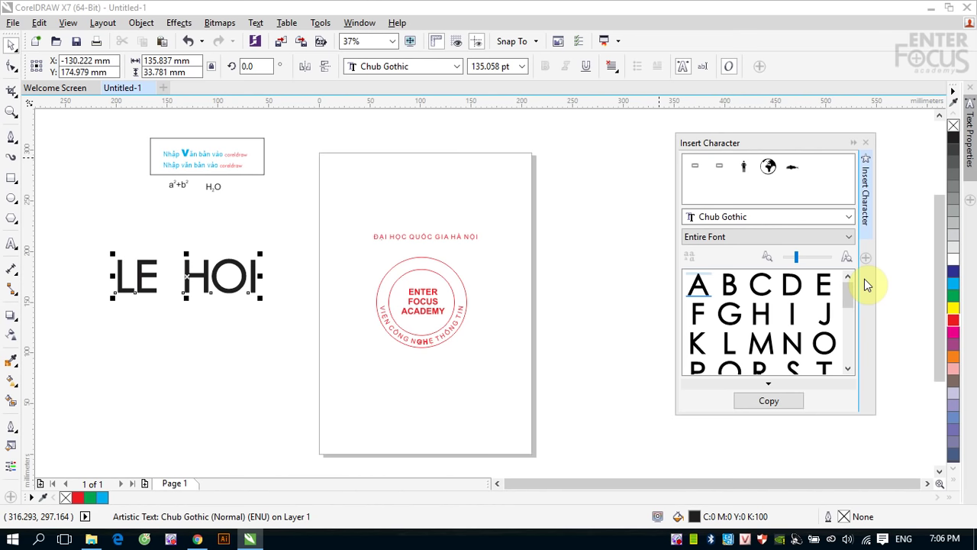
mouse_move(846, 289)
mouse_down()
mouse_move(852, 347)
mouse_move(857, 286)
mouse_move(861, 349)
mouse_move(860, 277)
mouse_up()
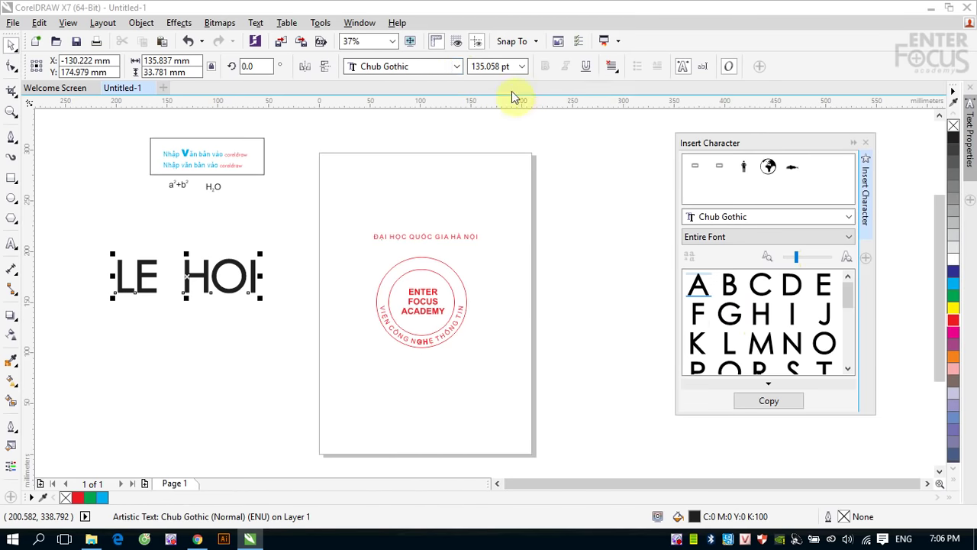
Change the font of the LE HOI text to VNF-Futura.
click(456, 66)
mouse_move(547, 239)
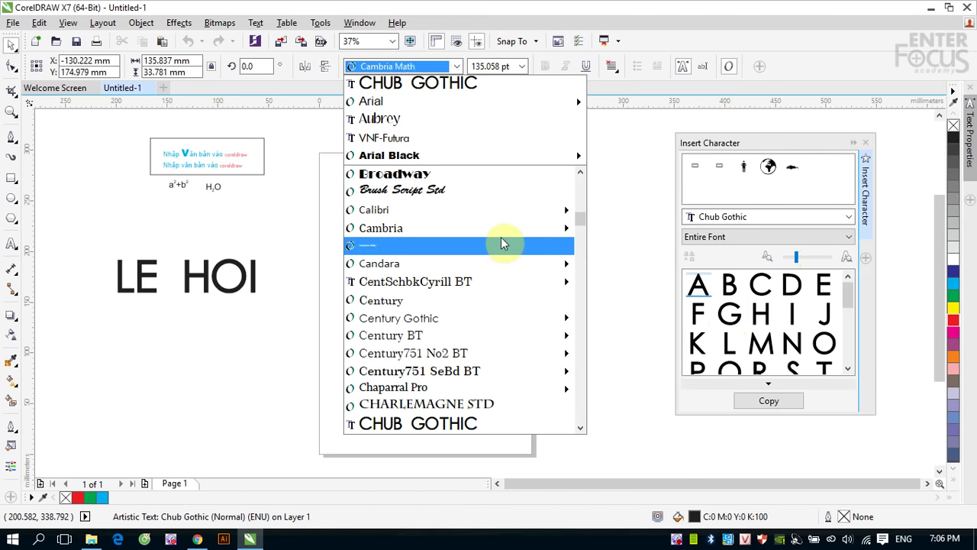
click(388, 141)
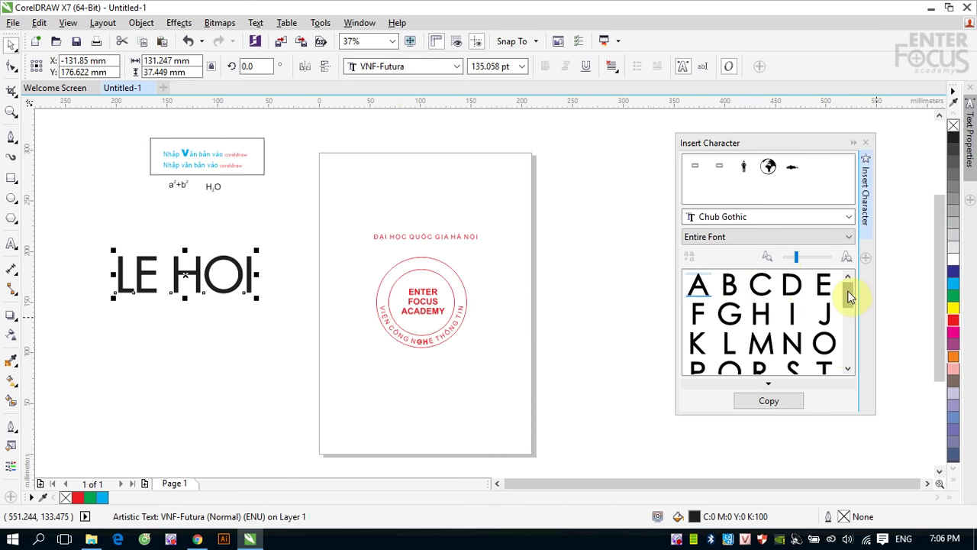
Display the VNF-Futura character set in the Insert Character docker and browse past the digits and symbols.
click(849, 217)
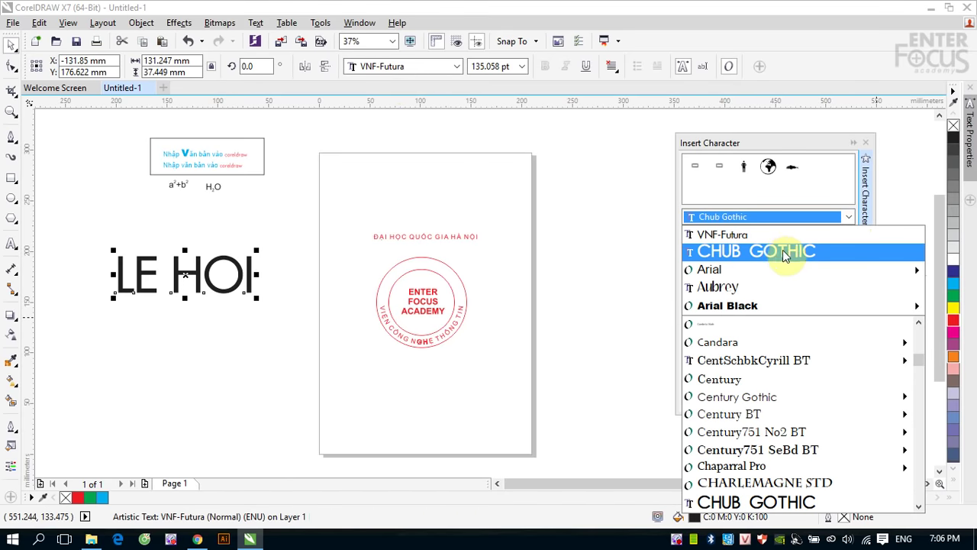
click(758, 238)
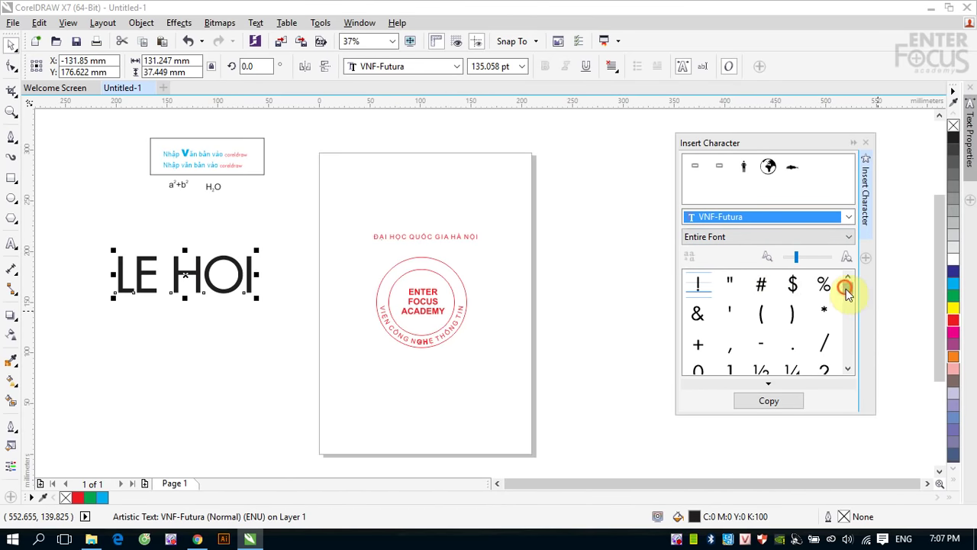
mouse_move(846, 289)
mouse_down()
mouse_move(846, 301)
mouse_move(850, 288)
mouse_up()
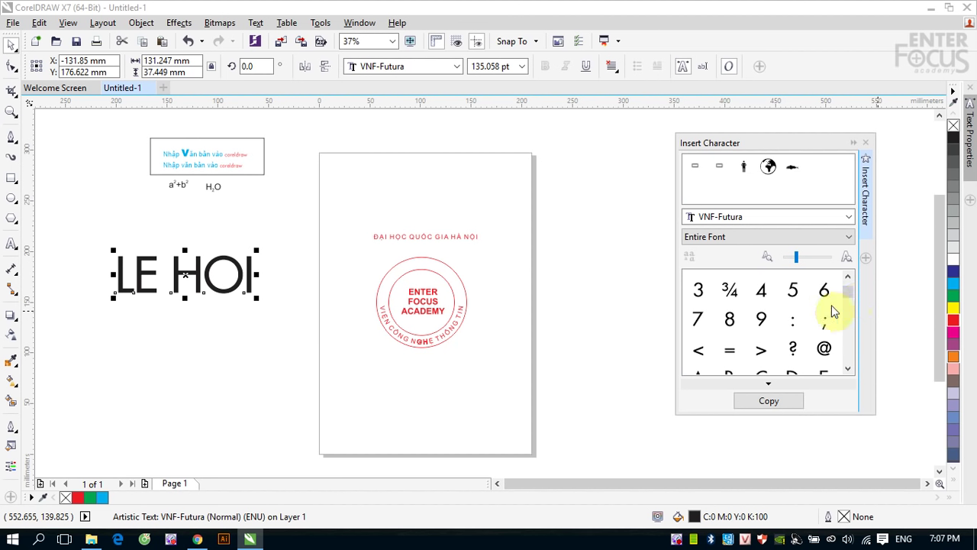
click(847, 293)
drag(851, 303, 855, 317)
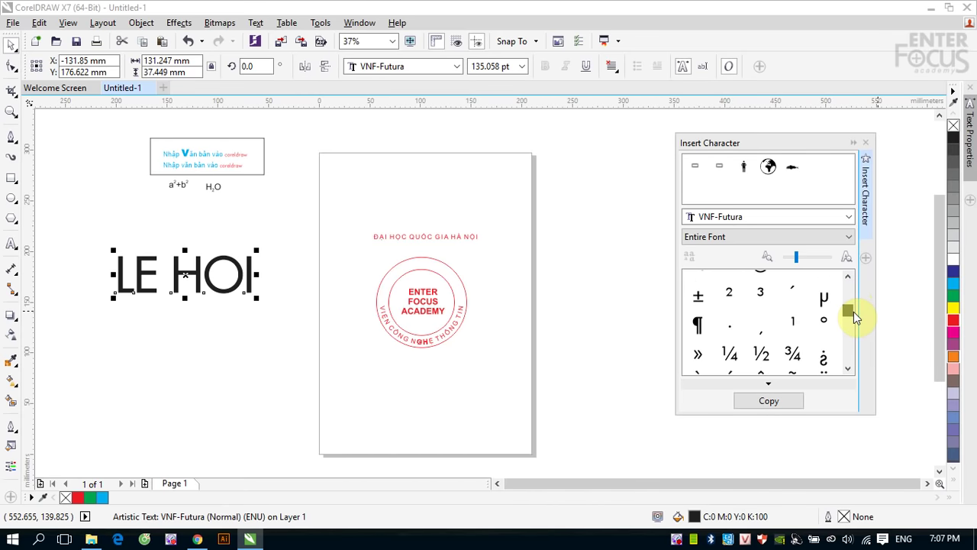
Widen and heighten the Insert Character docker and bring the accented E and O characters into its glyph list.
drag(676, 290, 541, 302)
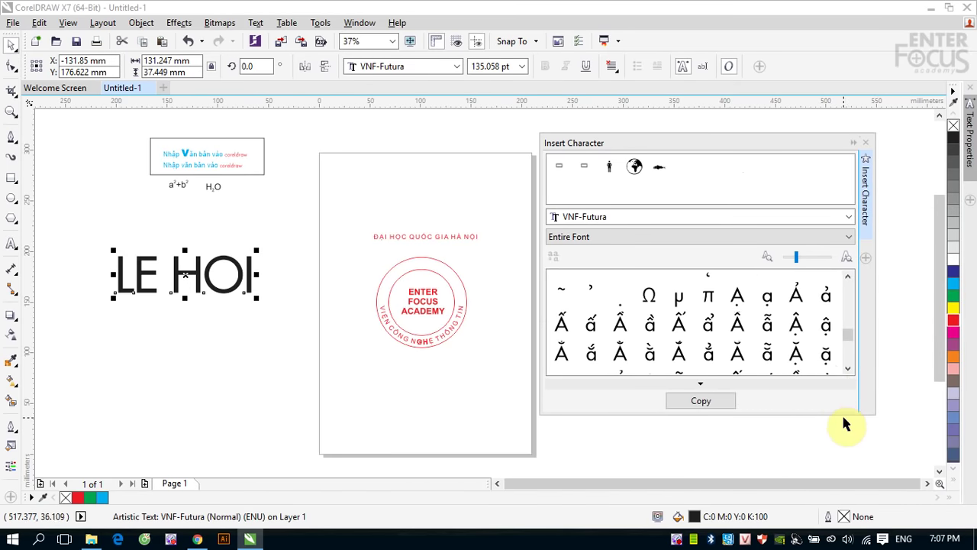
drag(846, 415, 850, 477)
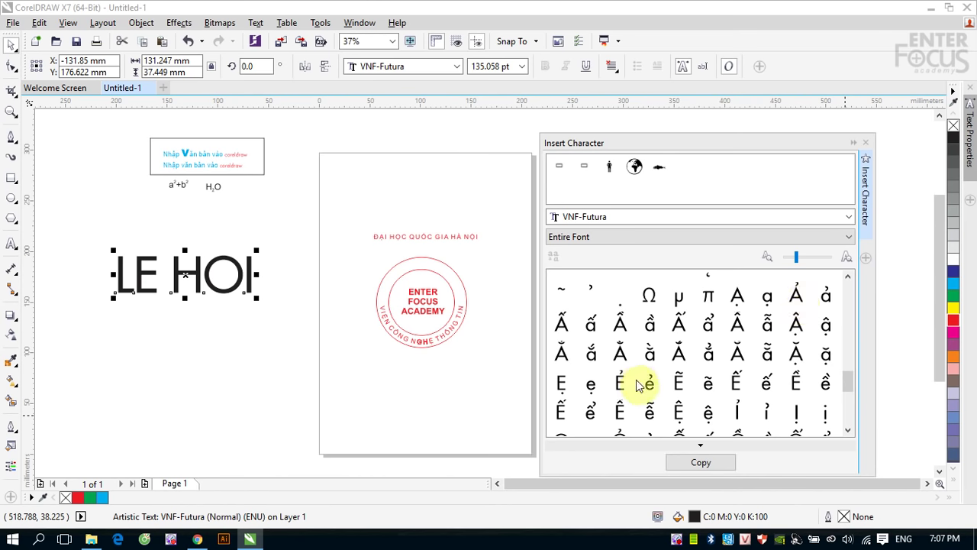
drag(847, 377, 850, 389)
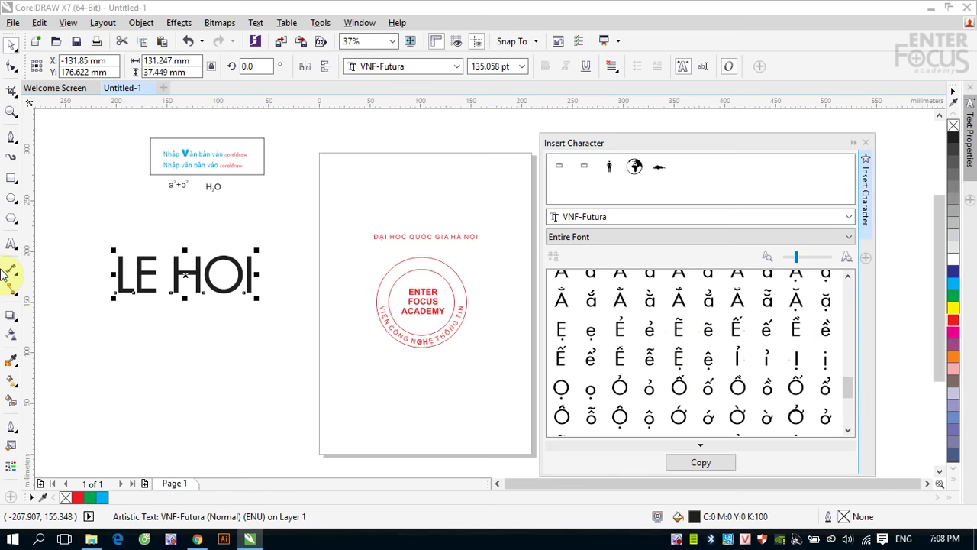
Replace the E in LE HOI with the Ễ character from the VNF-Futura glyph list.
click(11, 243)
drag(135, 259, 158, 263)
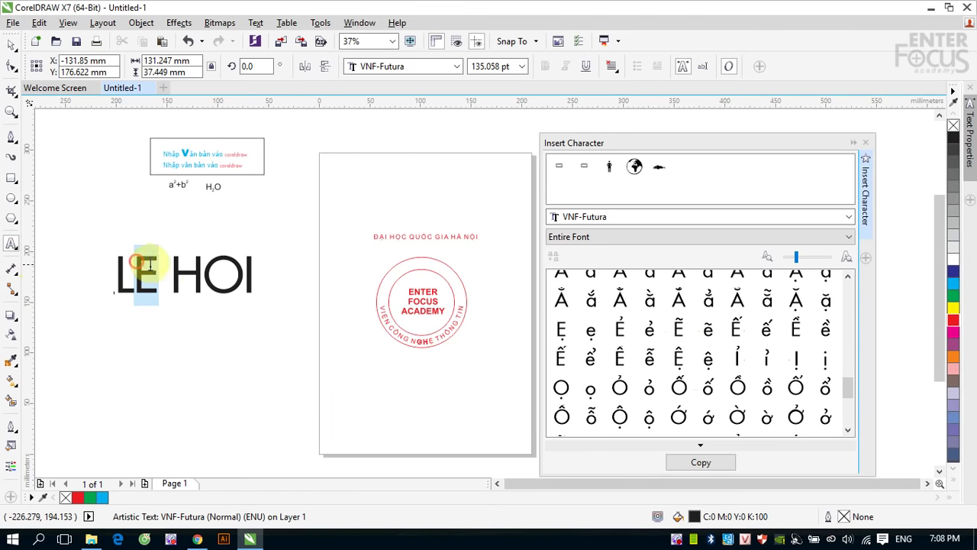
double_click(620, 359)
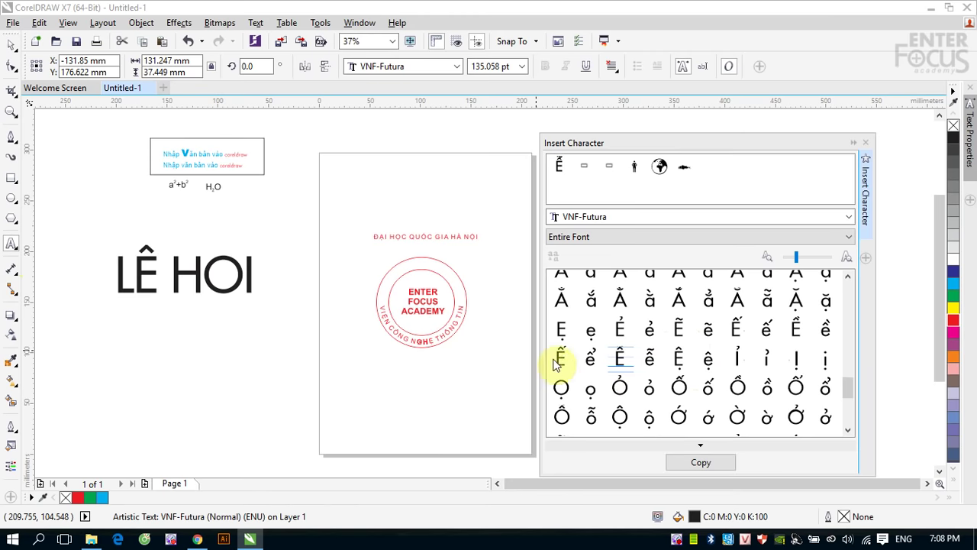
Try the Ế character in place of the accented E in the large text, and put the Ễ character back.
drag(134, 268, 158, 267)
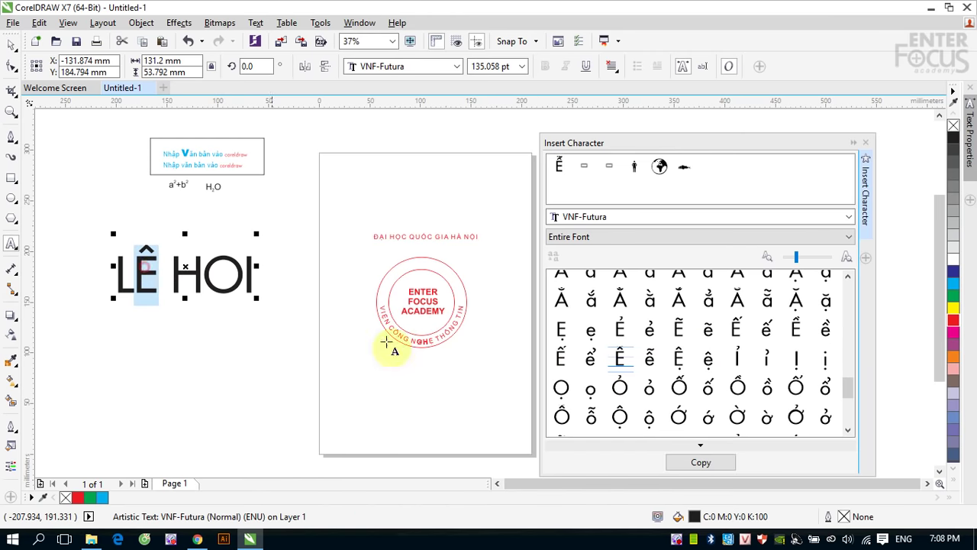
double_click(561, 358)
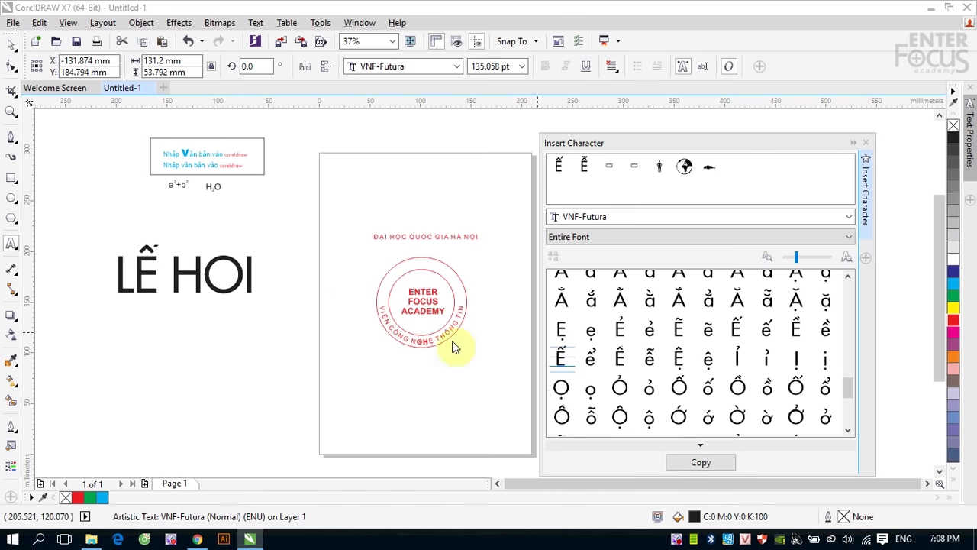
drag(134, 275, 153, 279)
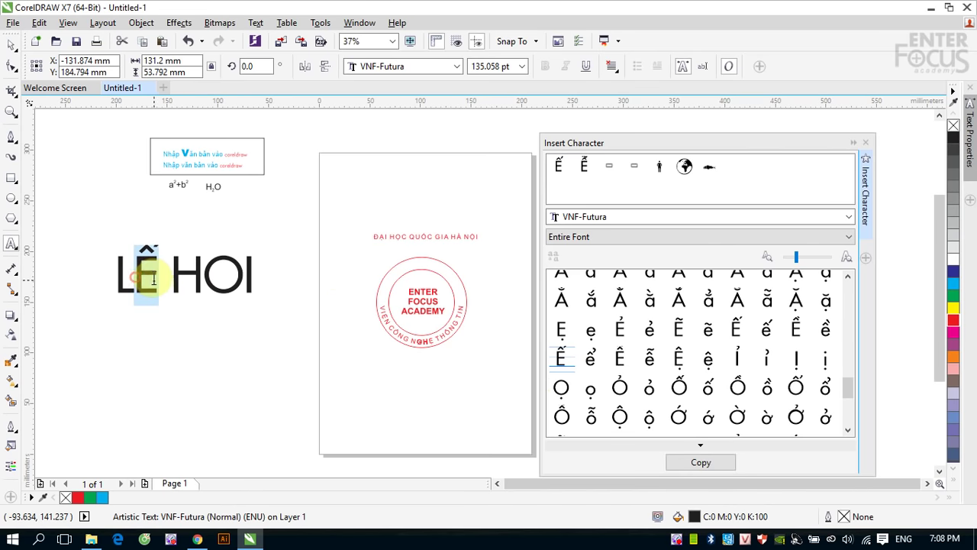
double_click(619, 358)
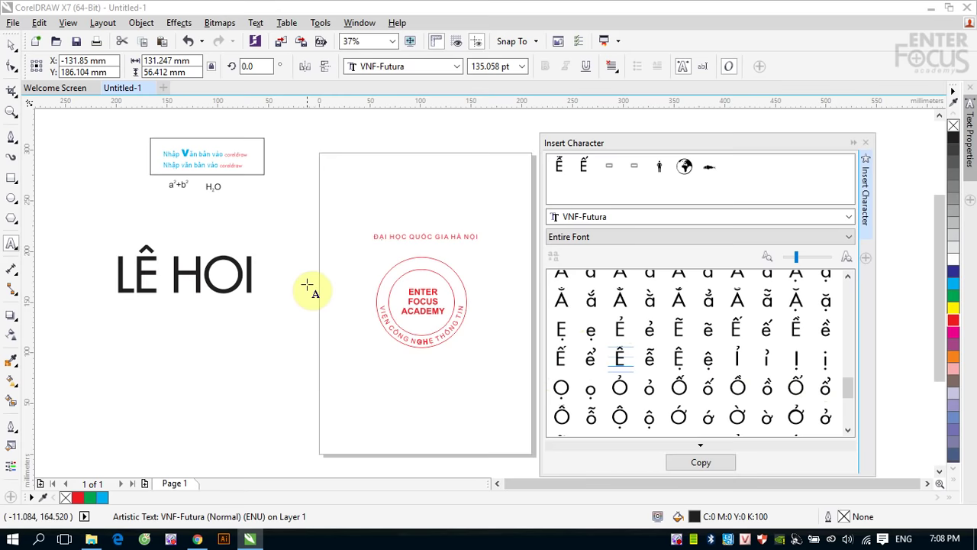
Replace the O in the large text with the Ộ character from the VNF-Futura glyph list.
drag(204, 278, 231, 280)
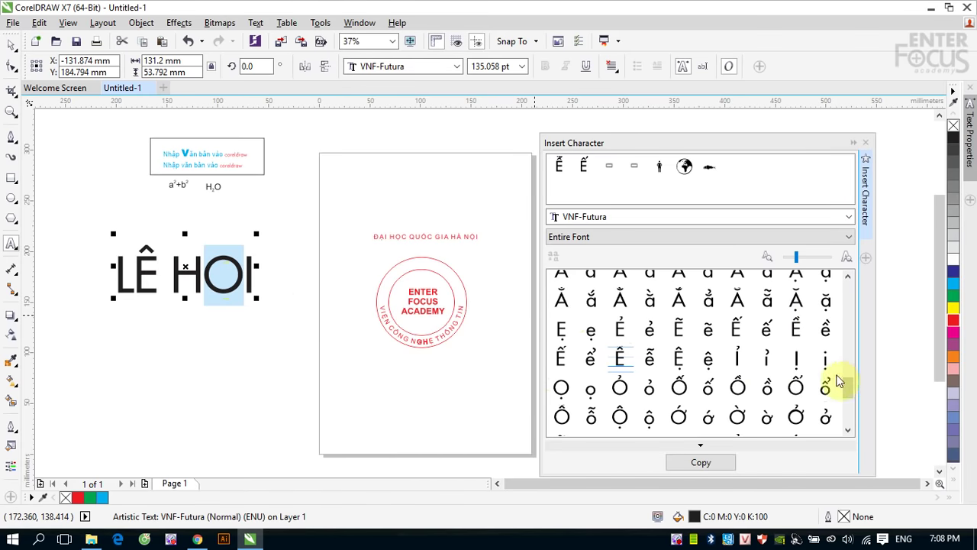
double_click(623, 423)
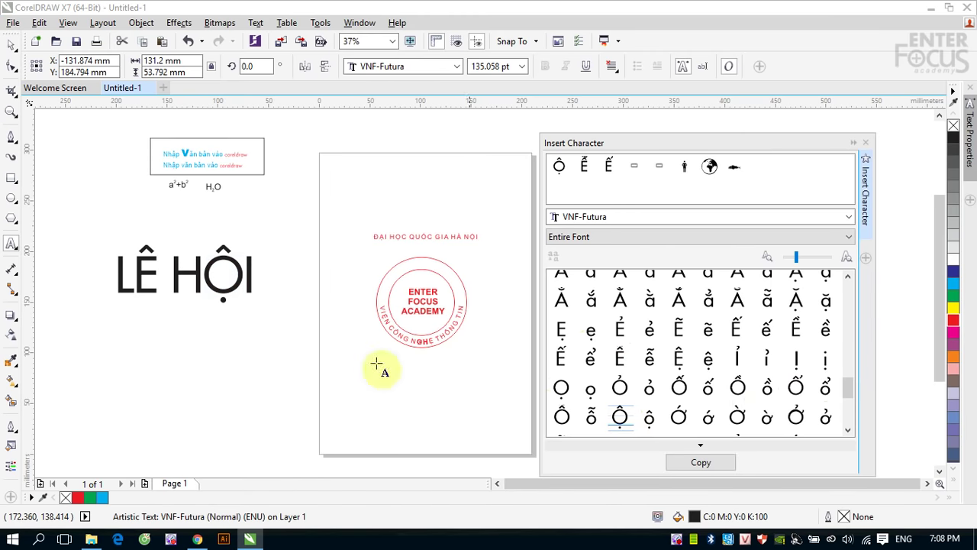
click(264, 270)
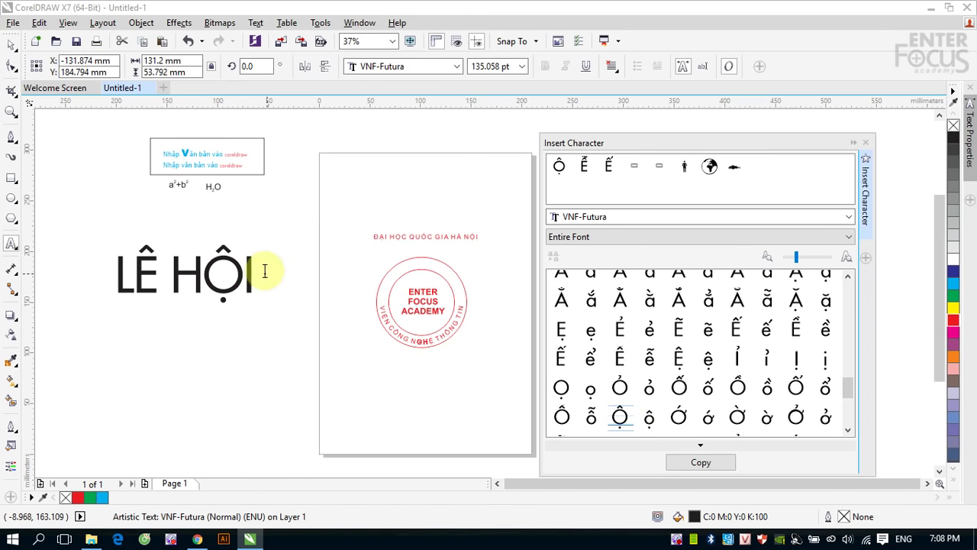
Insert the standalone tilde (~) character from the VNF-Futura glyph list in front of the L of LỄ HỘI.
click(120, 273)
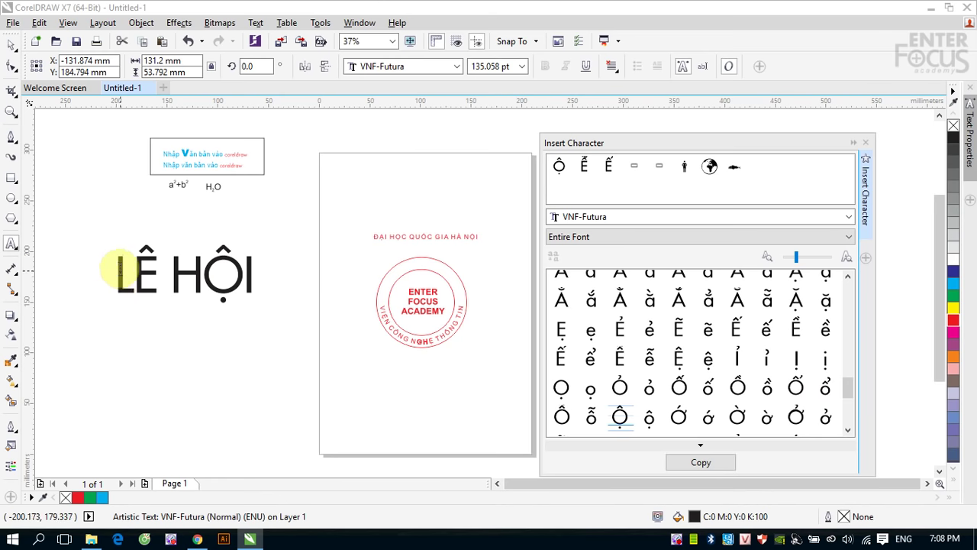
click(120, 271)
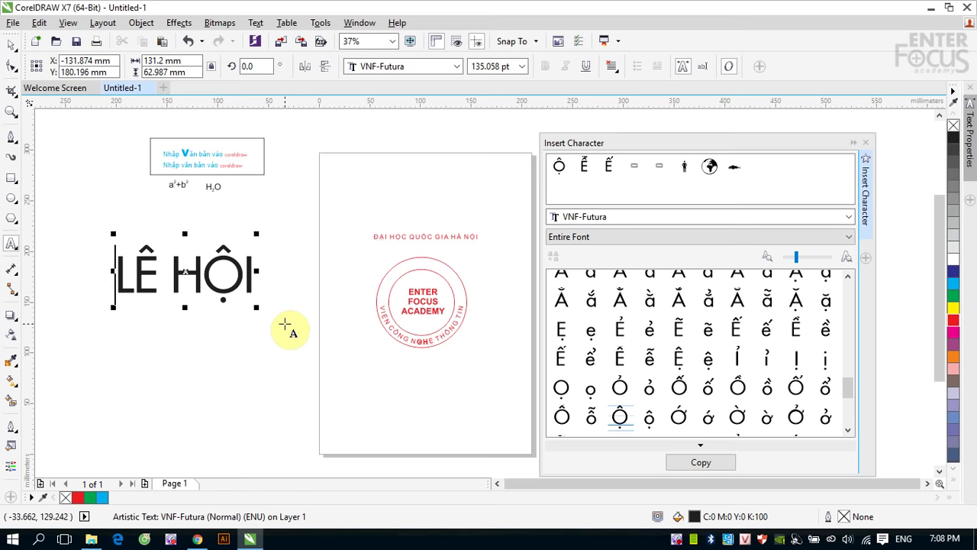
drag(846, 388, 844, 366)
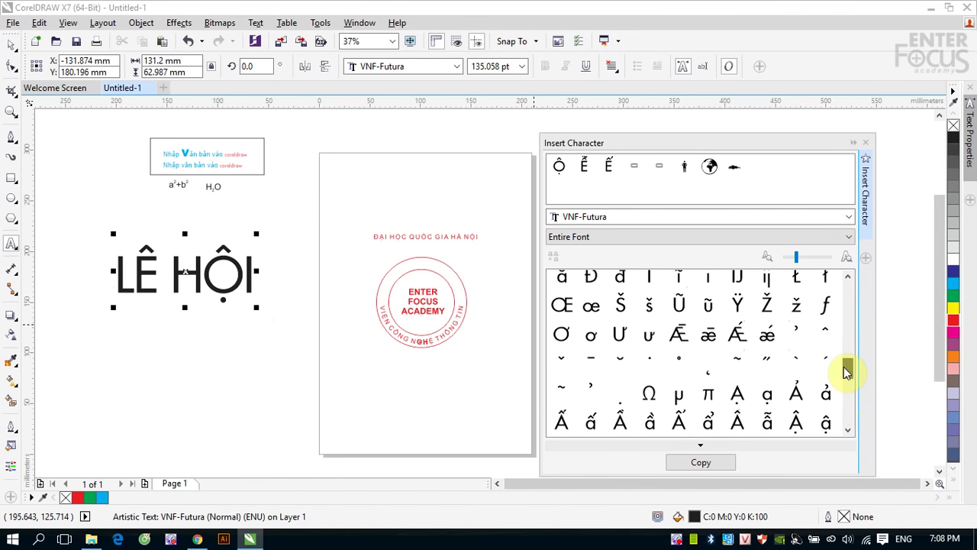
double_click(563, 388)
drag(566, 391, 115, 264)
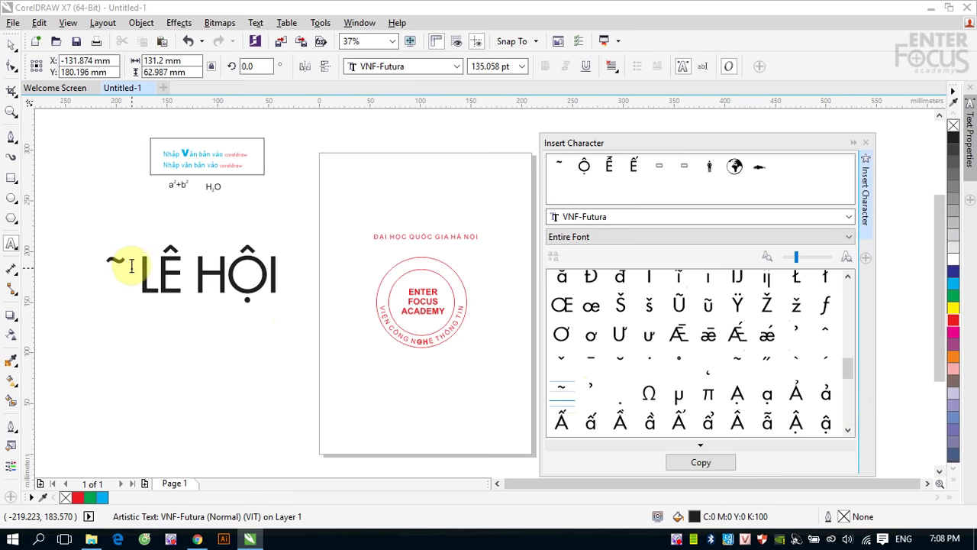
Move the inserted tilde with the Shape tool to above the end of HỘI, between the O and the I.
click(11, 70)
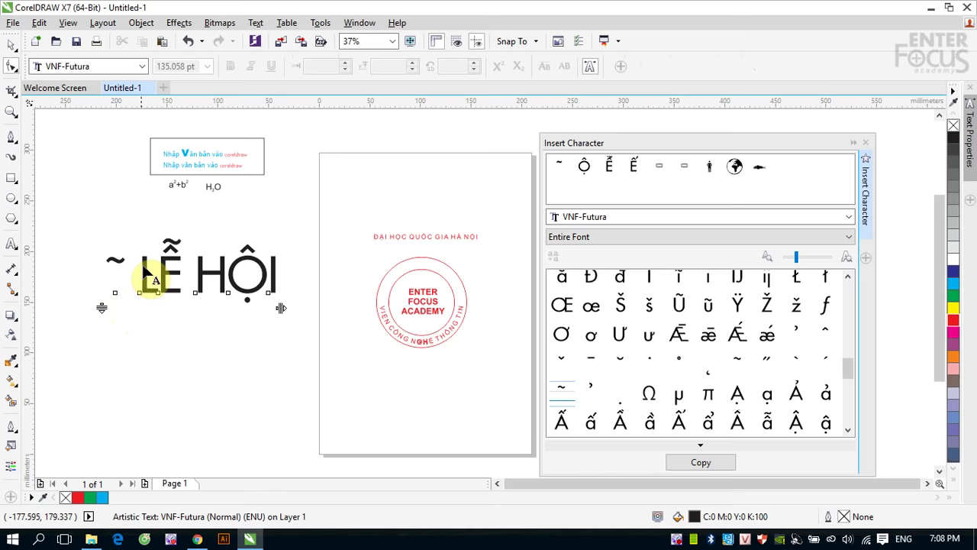
drag(149, 280, 181, 252)
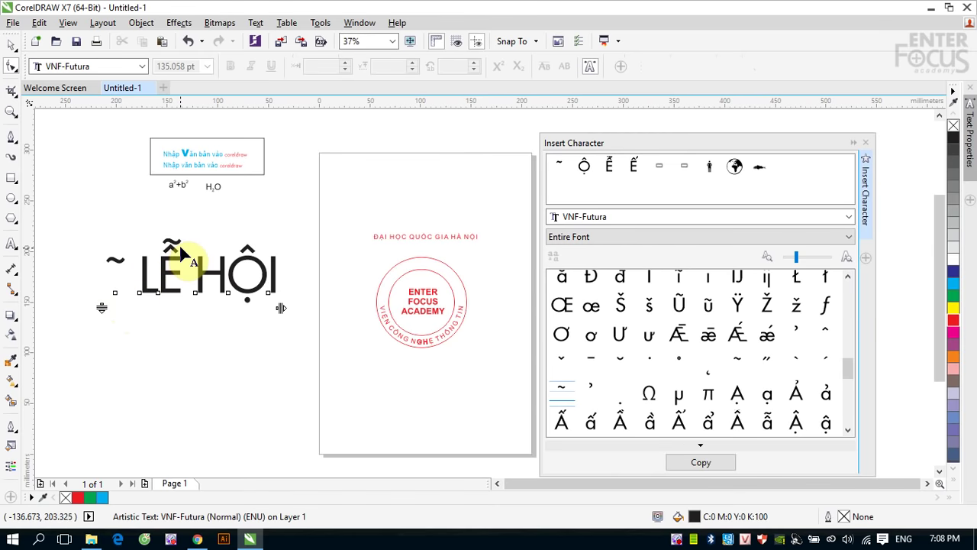
click(115, 292)
drag(115, 290, 263, 279)
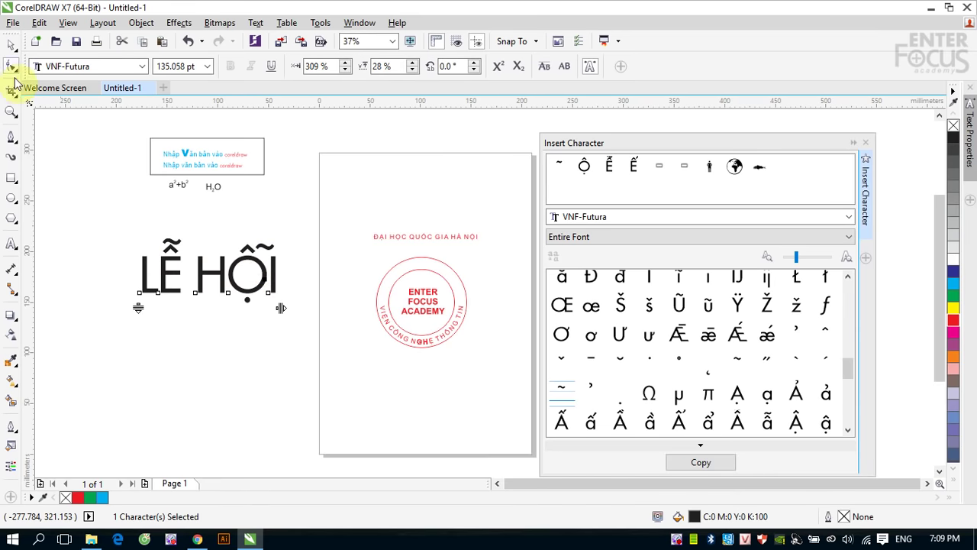
click(11, 43)
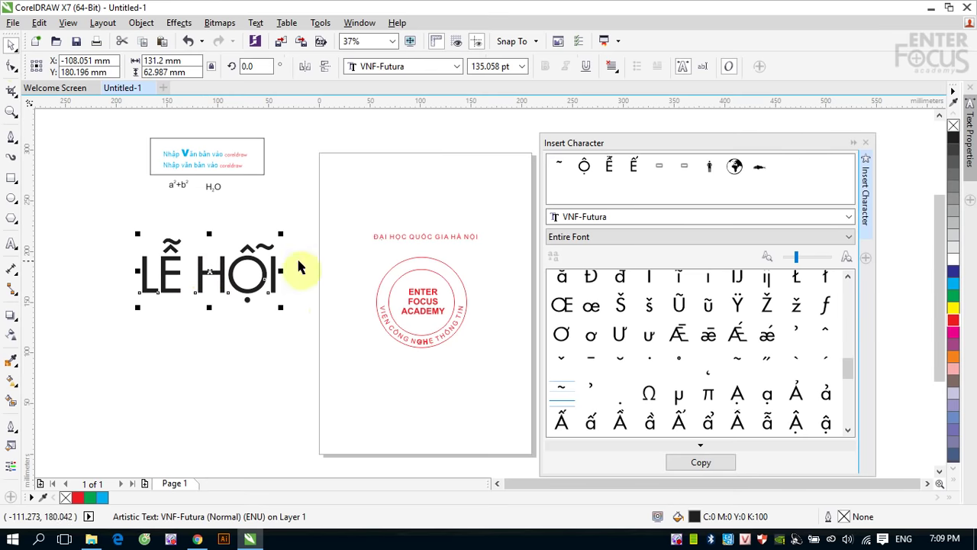
Try placing the tilde glyph as a separate object above the Ộ of HỘI, and remove it.
mouse_move(564, 387)
mouse_down()
mouse_move(229, 382)
mouse_move(298, 349)
mouse_move(258, 367)
mouse_move(247, 228)
mouse_up()
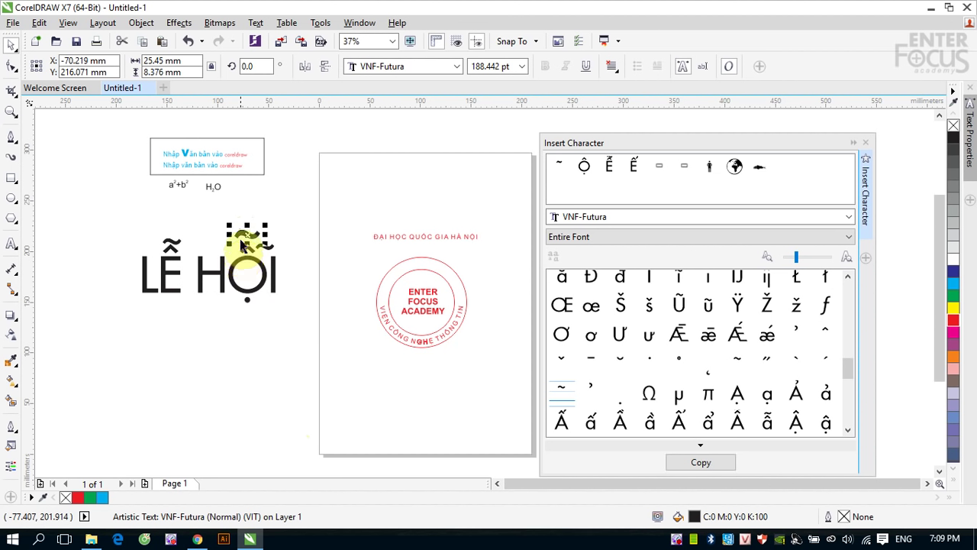
click(241, 244)
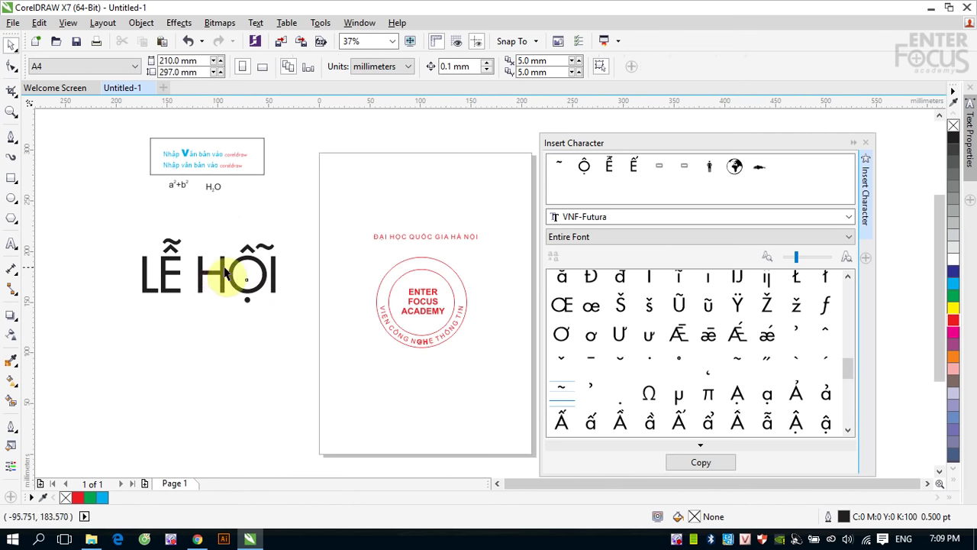
Close the Insert Character docker and delete the LỄ HỘI artistic text.
drag(229, 277, 130, 357)
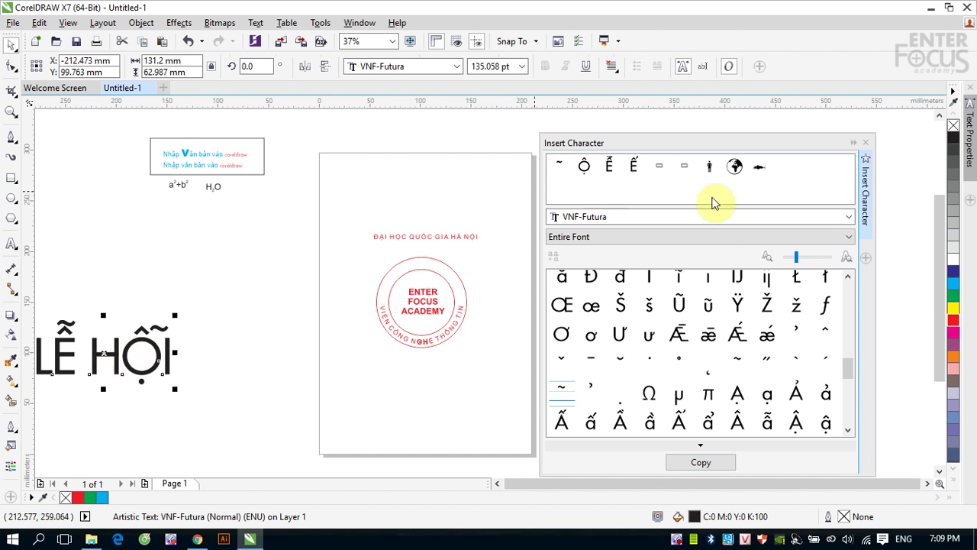
click(867, 142)
drag(142, 340, 690, 223)
key(Delete)
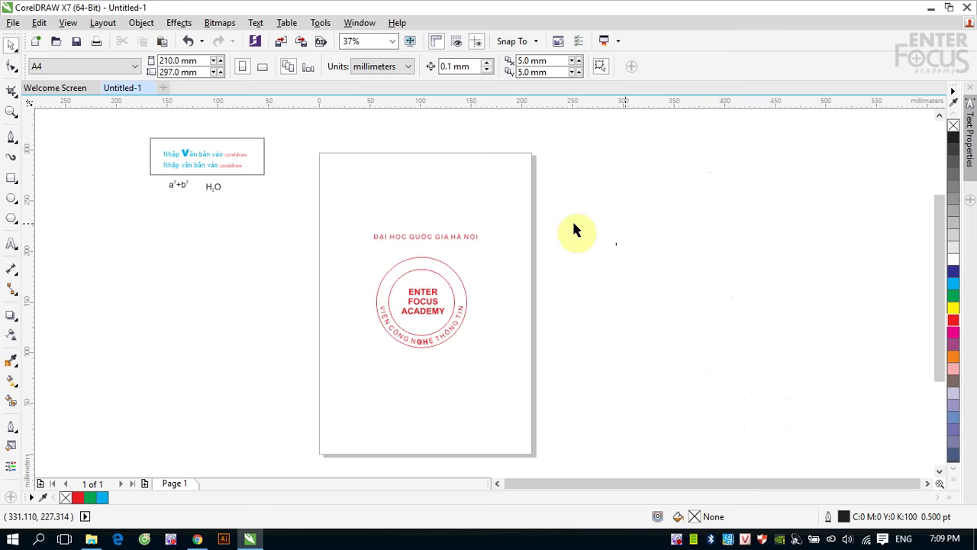
Add artistic text reading "Tách và nhập các" in the empty area beside the page.
click(11, 246)
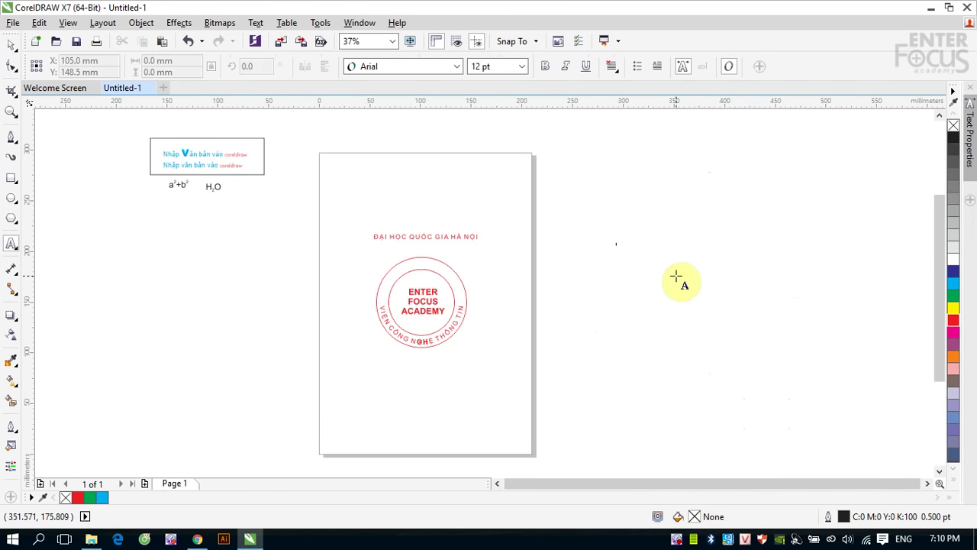
key(space)
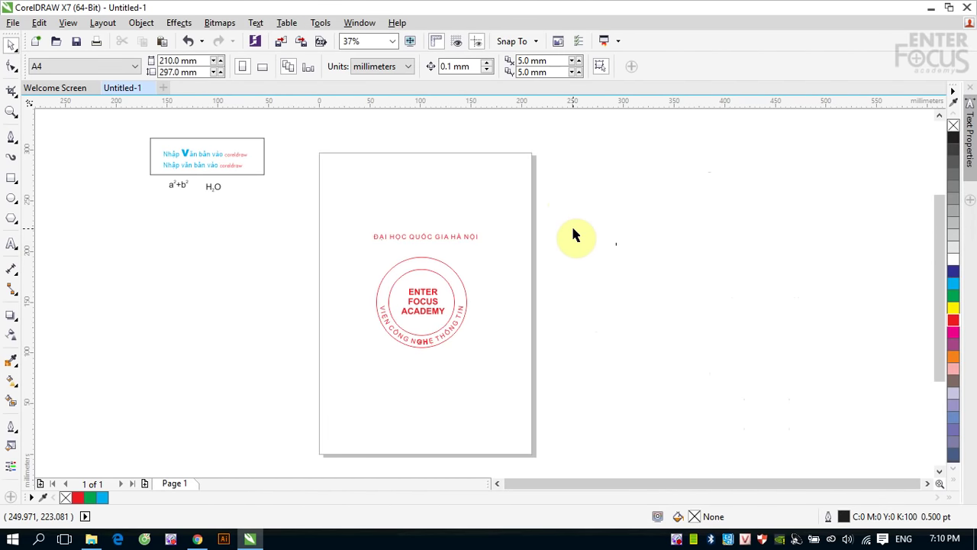
drag(572, 227, 764, 408)
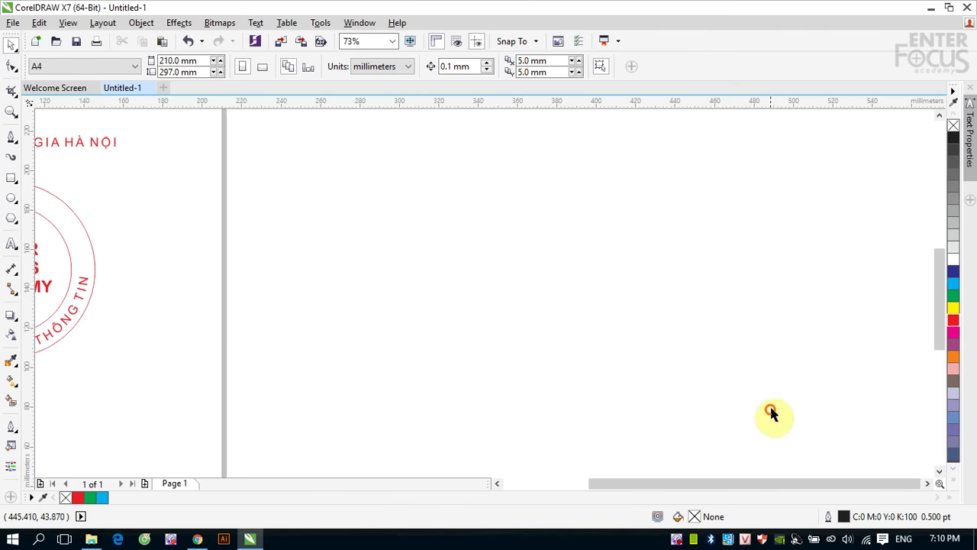
click(11, 245)
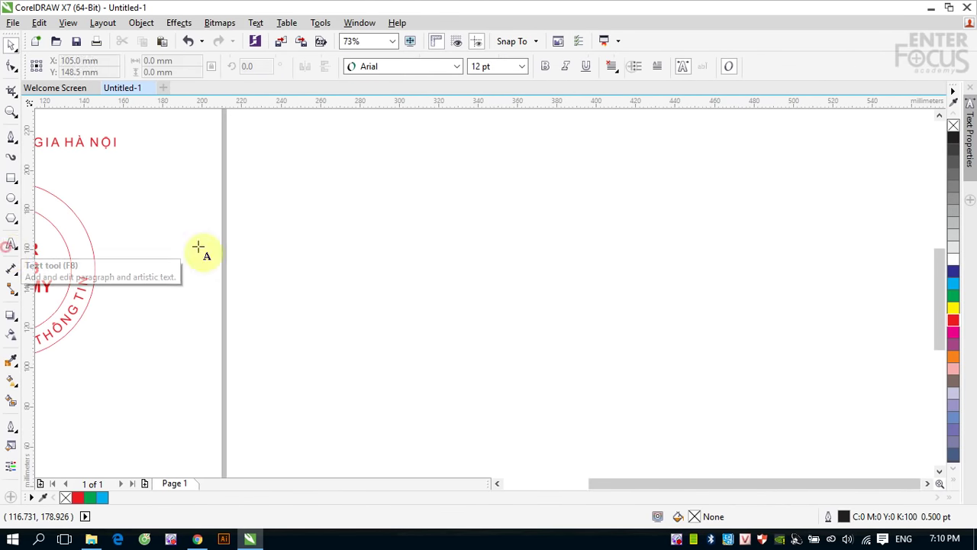
click(305, 275)
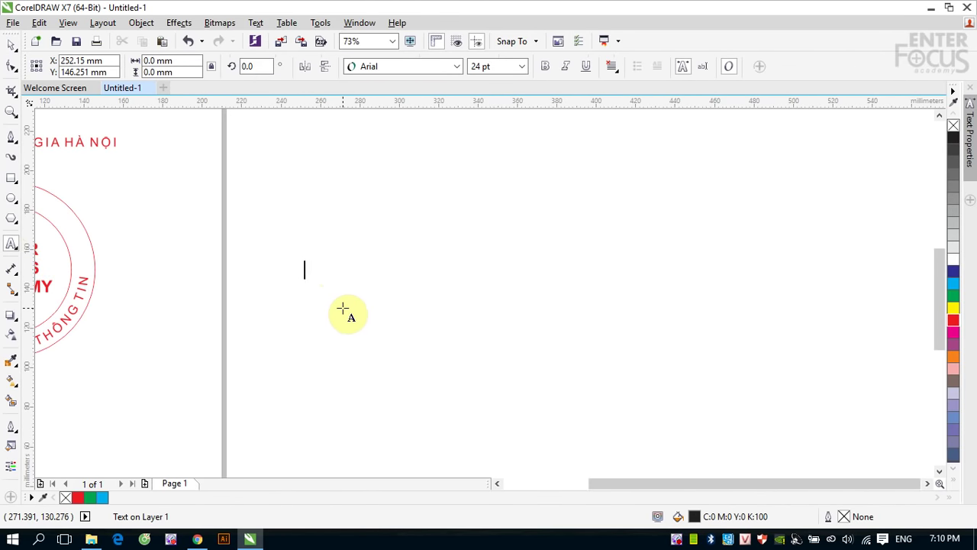
text(Tách)
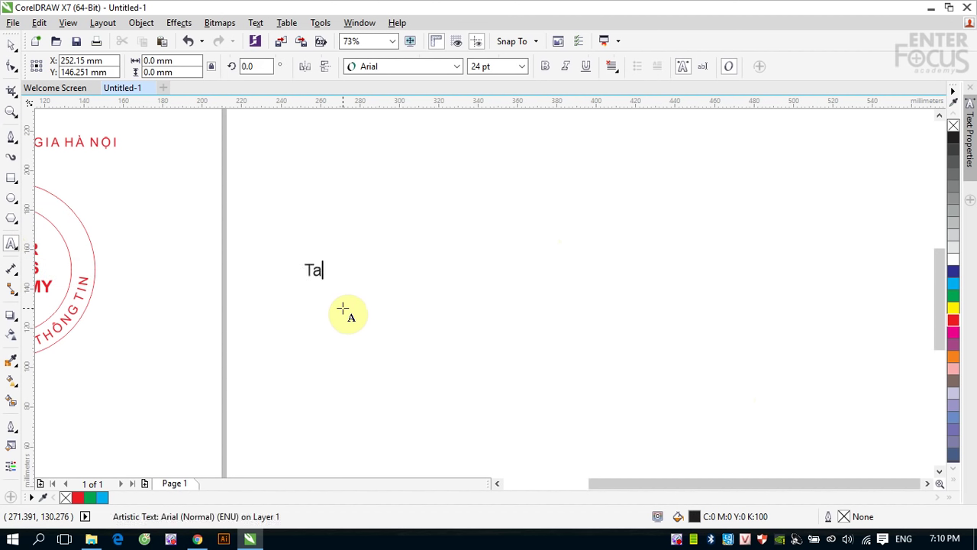
text(à n)
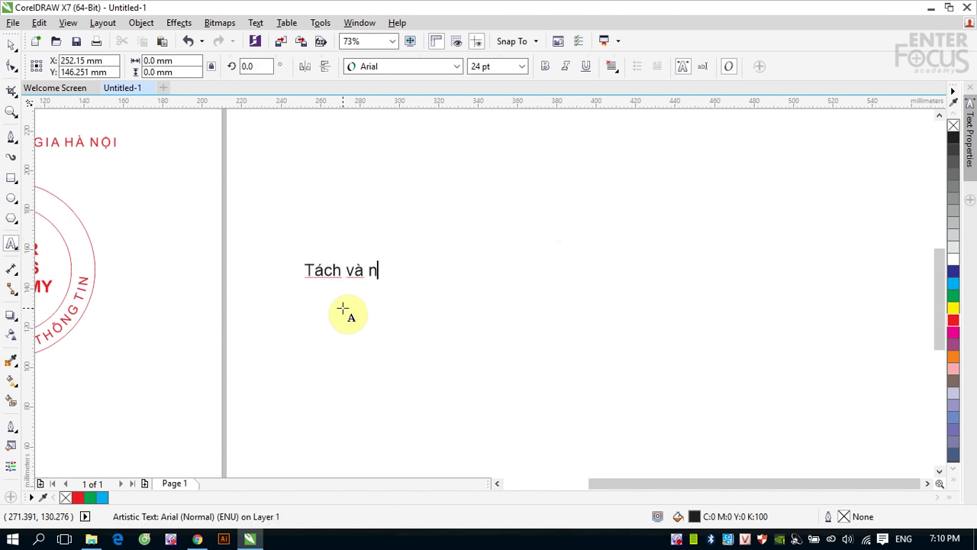
text(hập các)
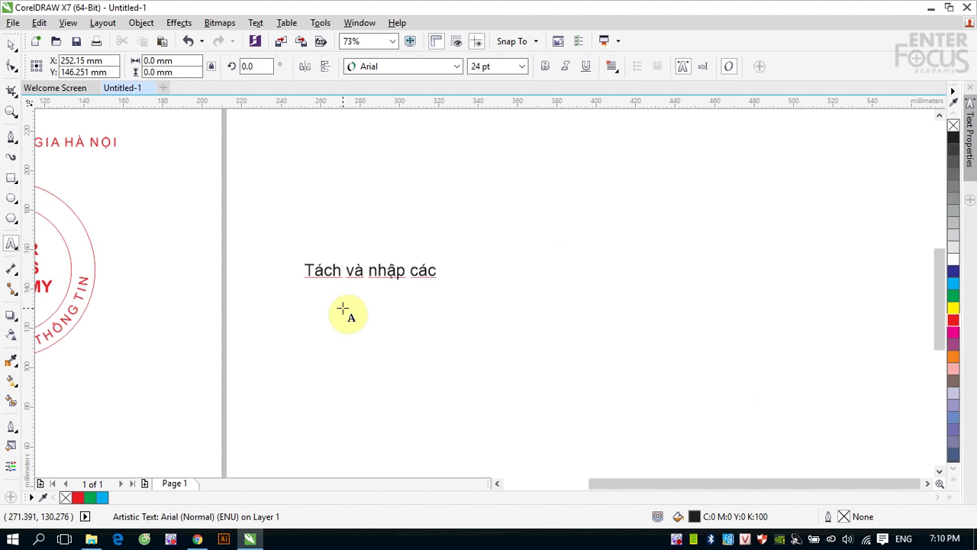
Replace the word "các" with "văn bản trong môi trường CorelDRAW" to complete the new artistic text.
key(BackSpace)
key(BackSpace)
key(BackSpace)
key(BackSpace)
text(văn bản trong mô)
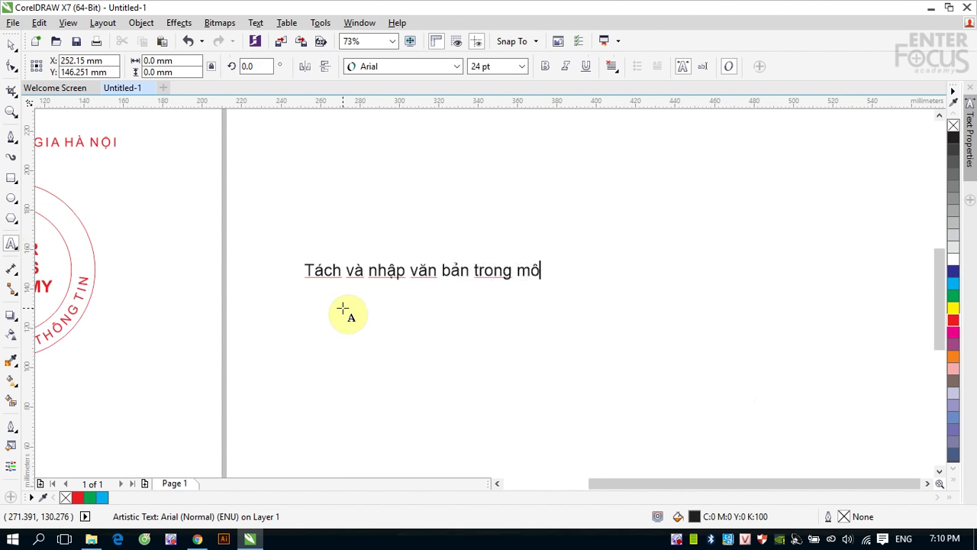
text(i trường Corel)
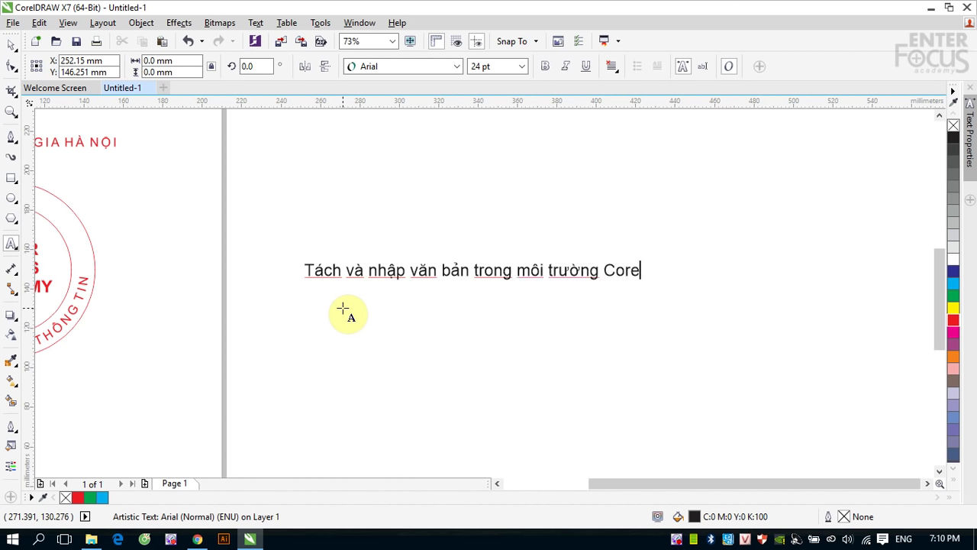
text(DRAW)
key(Escape)
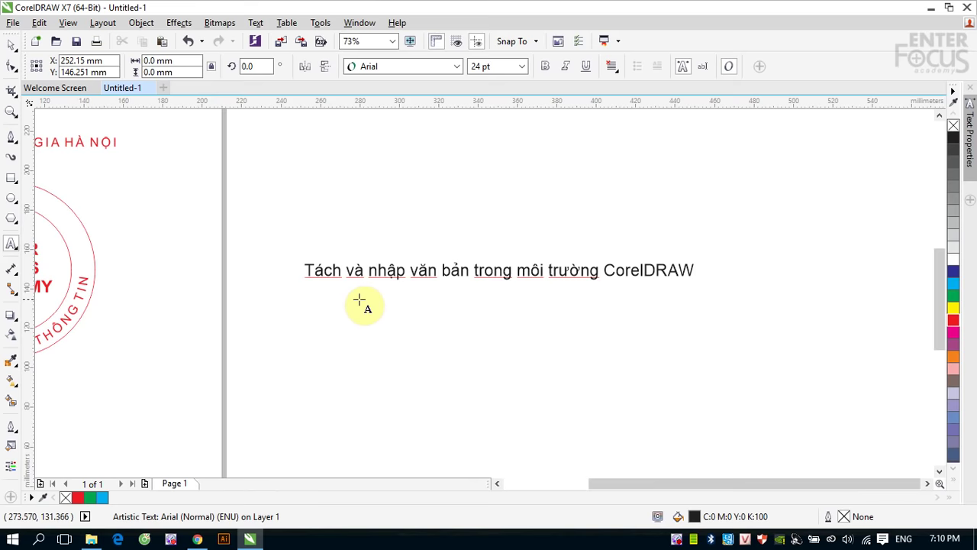
Break the new artistic text into two lines before the word "trong".
click(466, 271)
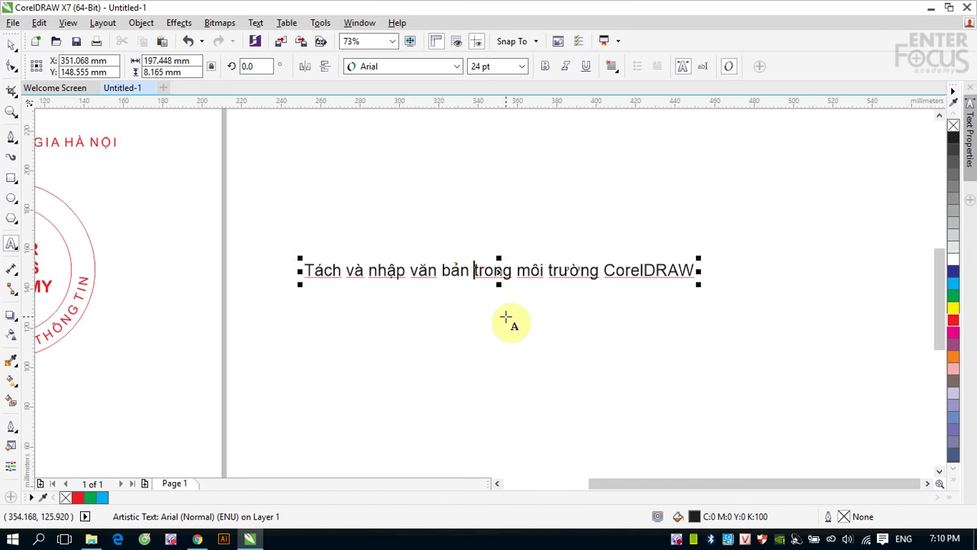
key(Return)
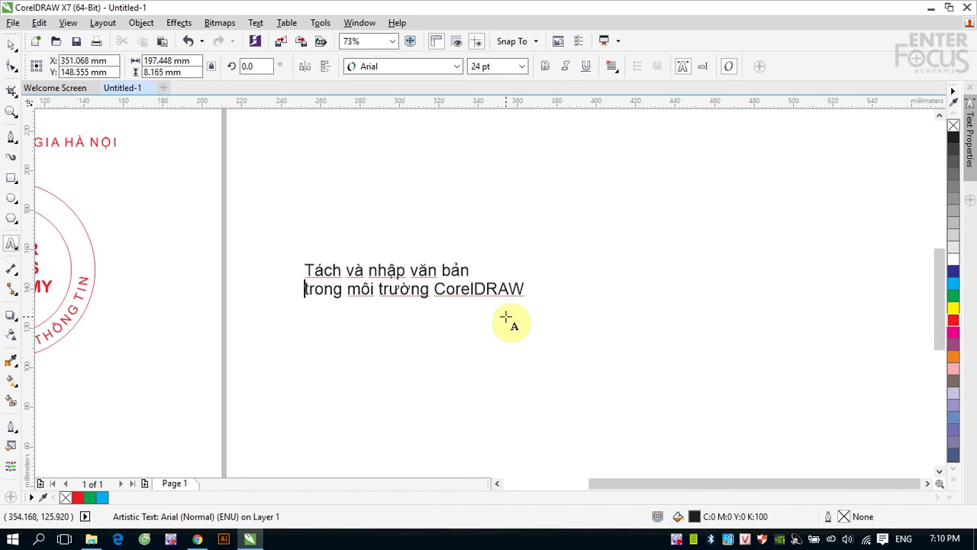
Enlarge the two-line text to about 52.8 pt, about 245 mm wide, and move it clear of the page edge.
click(12, 43)
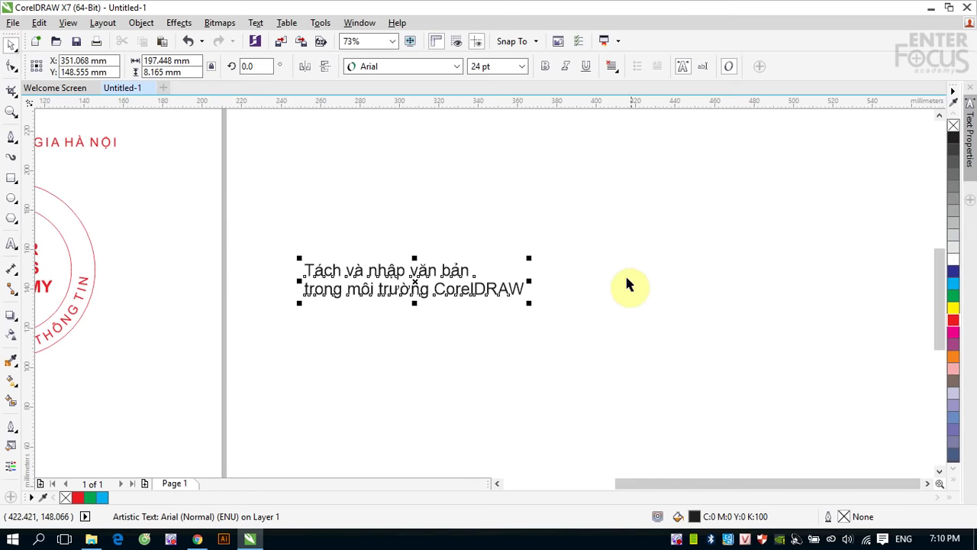
drag(530, 261, 659, 197)
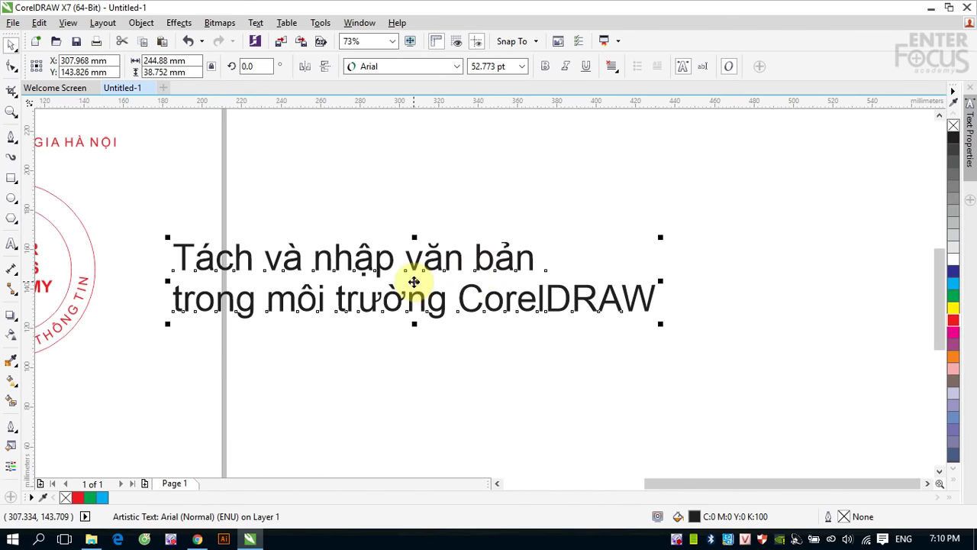
drag(414, 281, 538, 295)
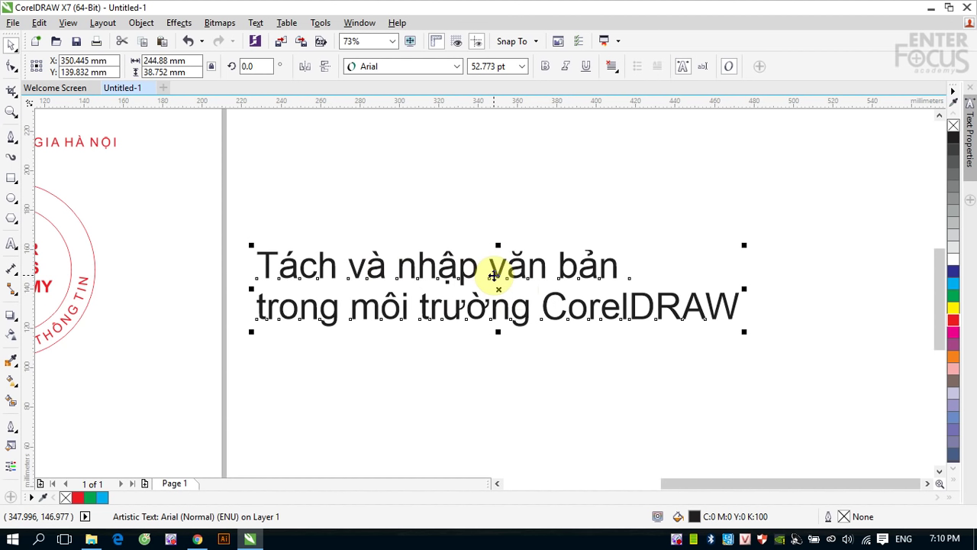
Break the two-line text apart into separate lines and move "Tách và nhập văn bản" up to about X 328 mm, Y 182 mm.
key(ctrl+k)
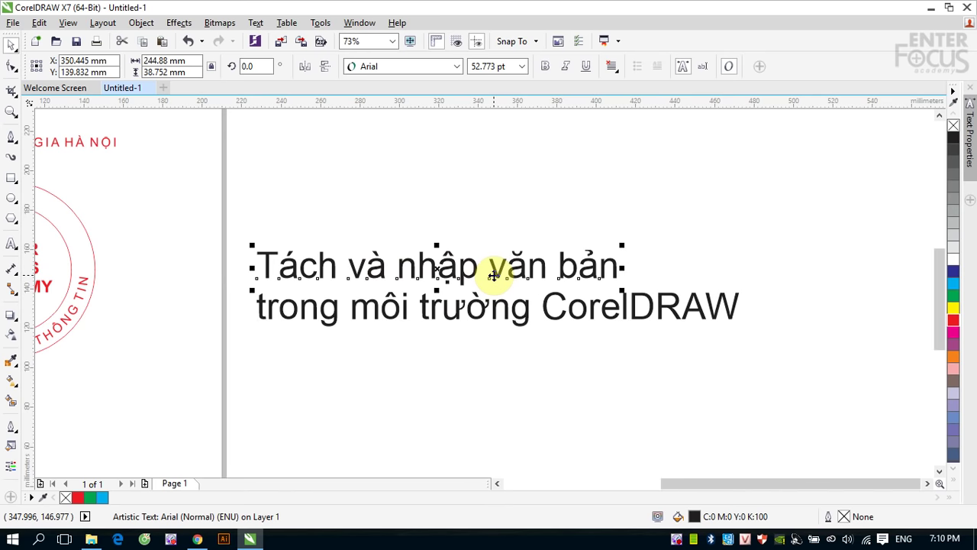
drag(456, 275, 473, 211)
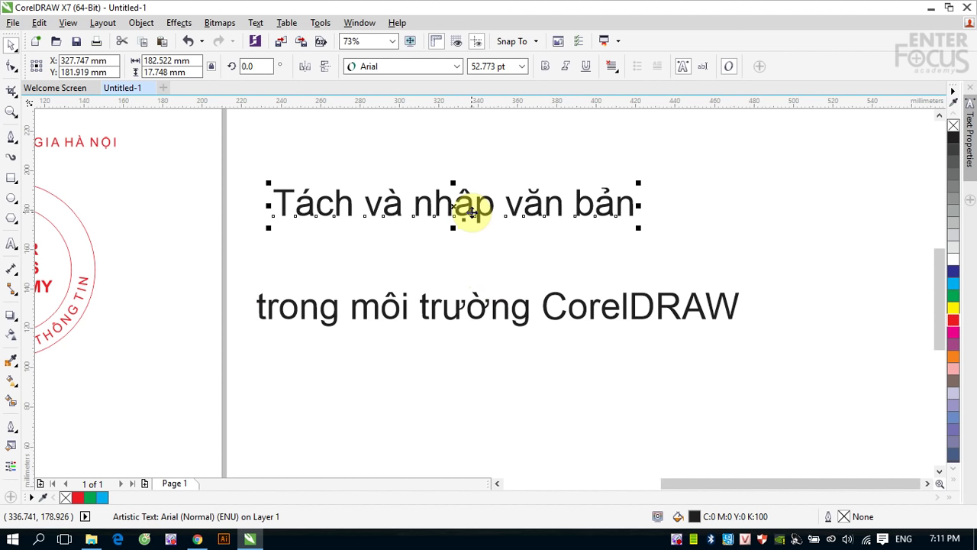
Break the line "Tách và nhập văn bản" apart into single words and pull "Tách" about 21 mm away from "và".
key(ctrl+k)
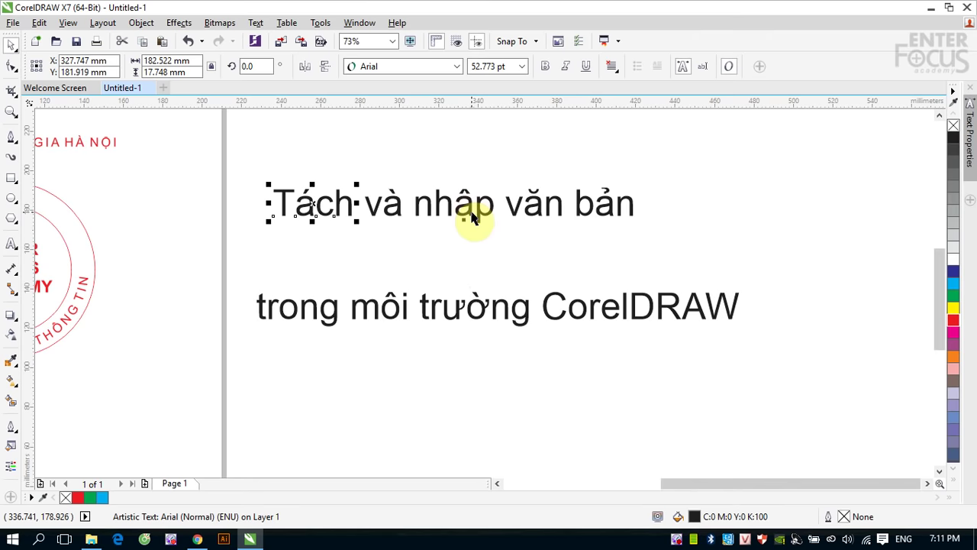
drag(316, 203, 275, 204)
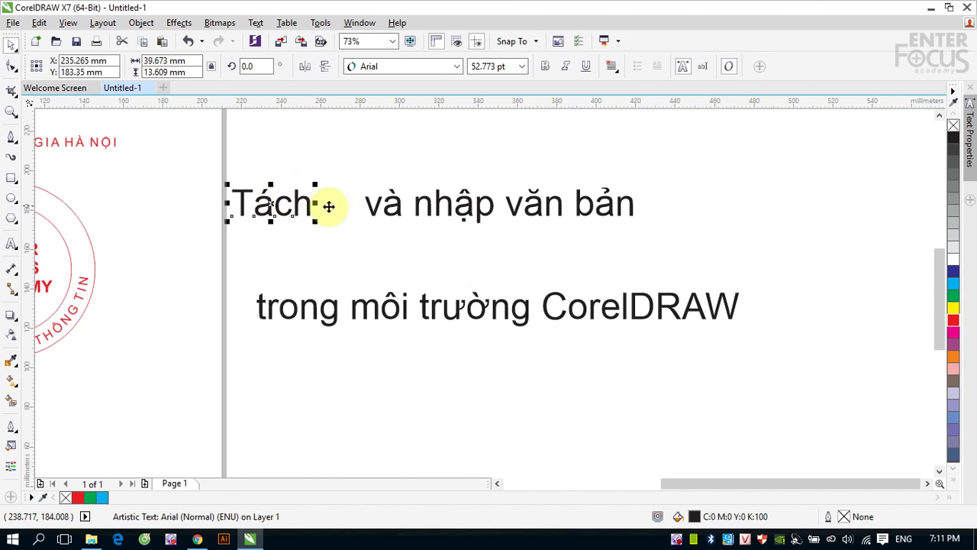
click(378, 207)
click(449, 210)
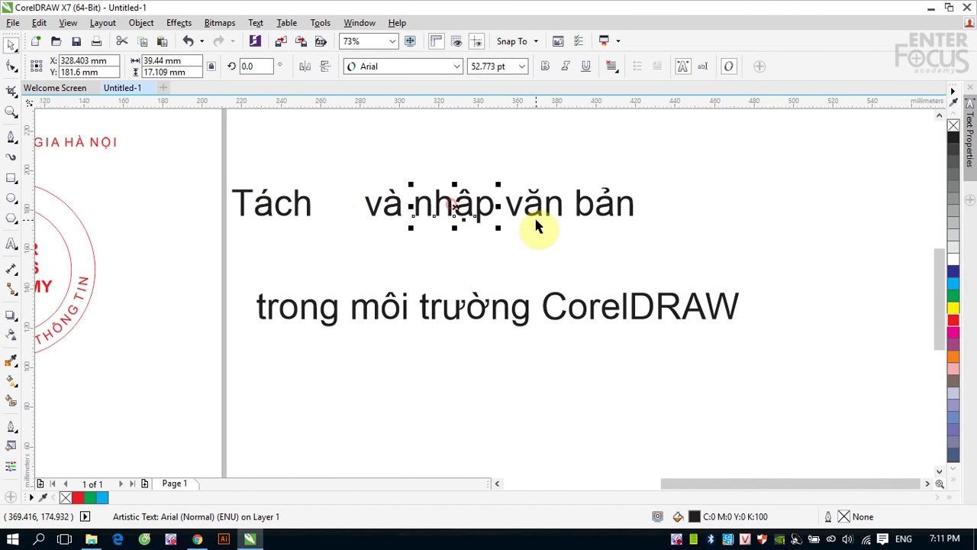
click(299, 216)
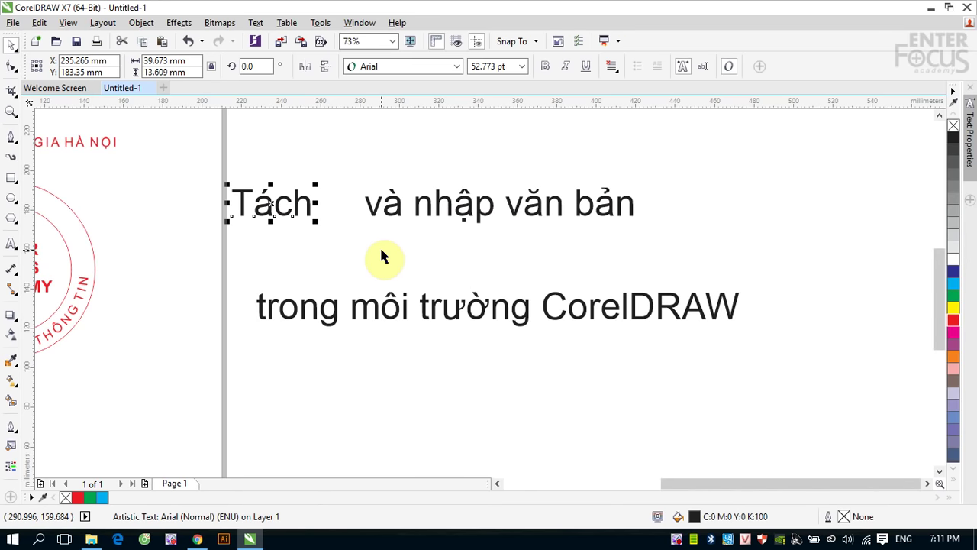
Break "Tách" apart into letters, try combining them from one area selection, and undo the combination.
key(ctrl+k)
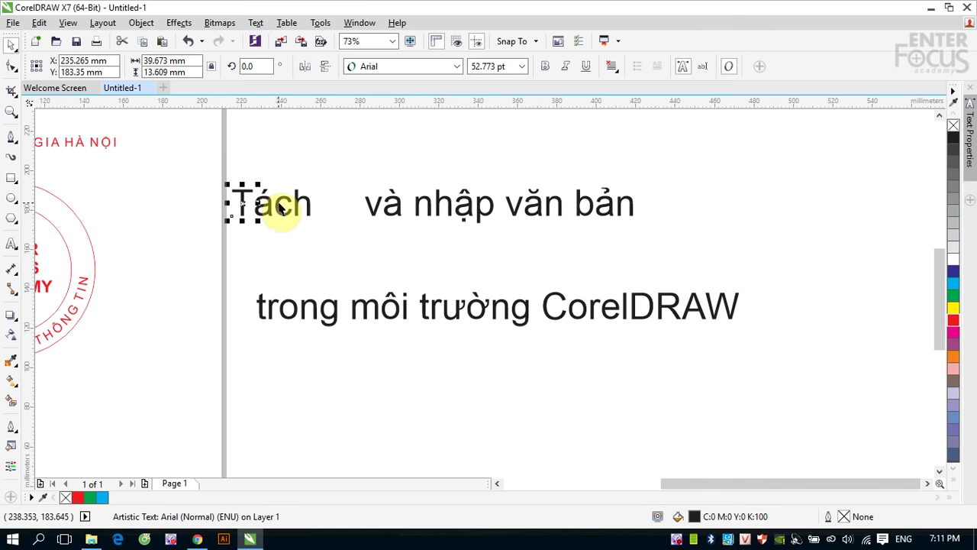
click(309, 159)
drag(226, 175, 337, 232)
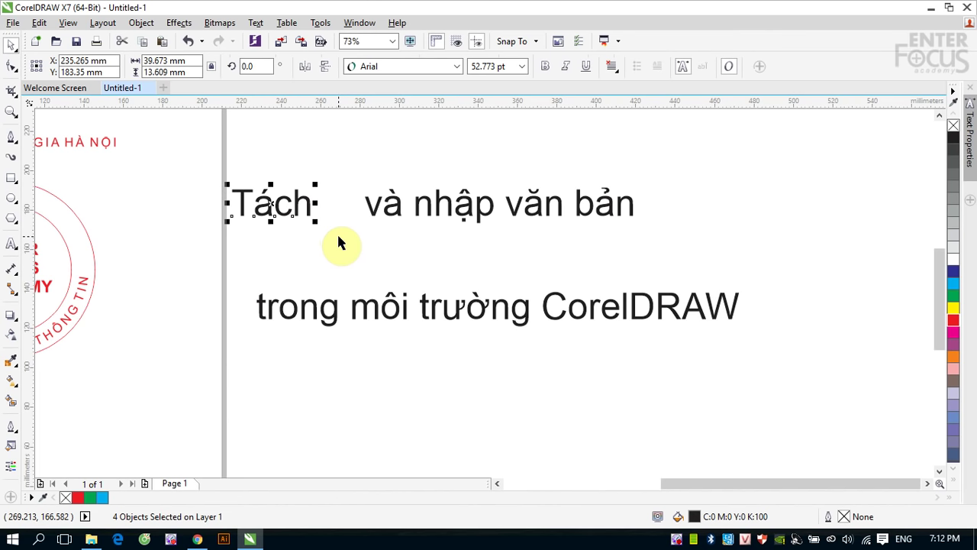
key(ctrl+l)
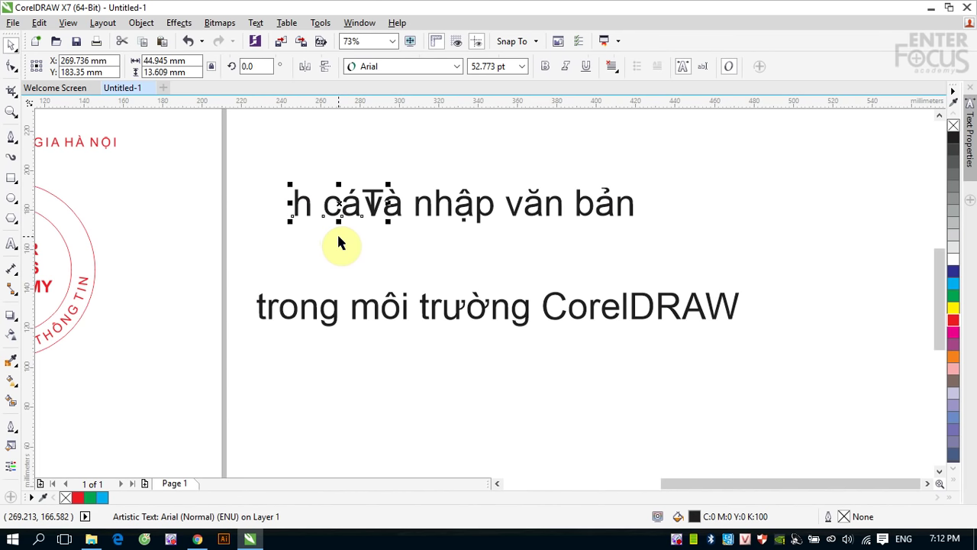
drag(338, 206, 296, 186)
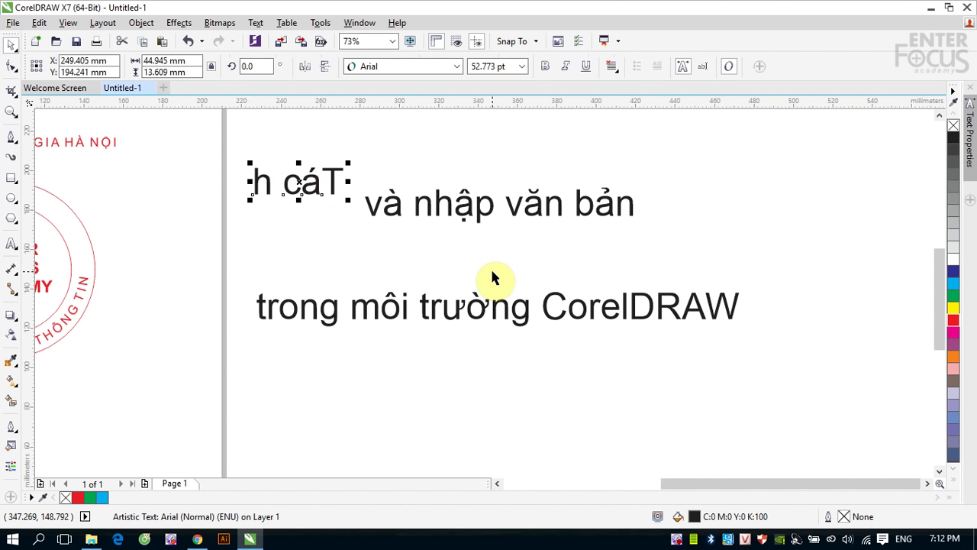
key(ctrl+z)
key(ctrl+z)
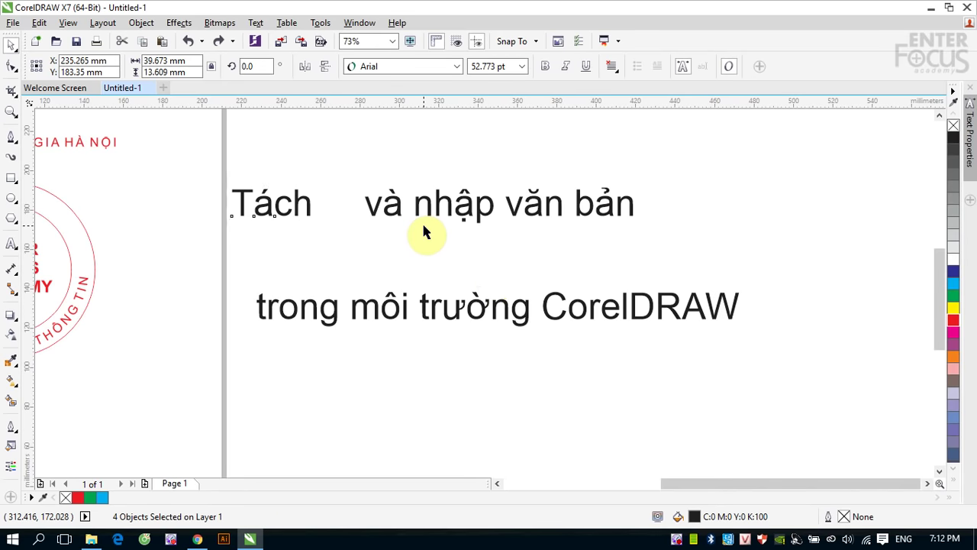
Restore "Tách" as one word and return it to its original place just before "và", at about X 256 mm.
key(ctrl+l)
click(328, 265)
click(283, 212)
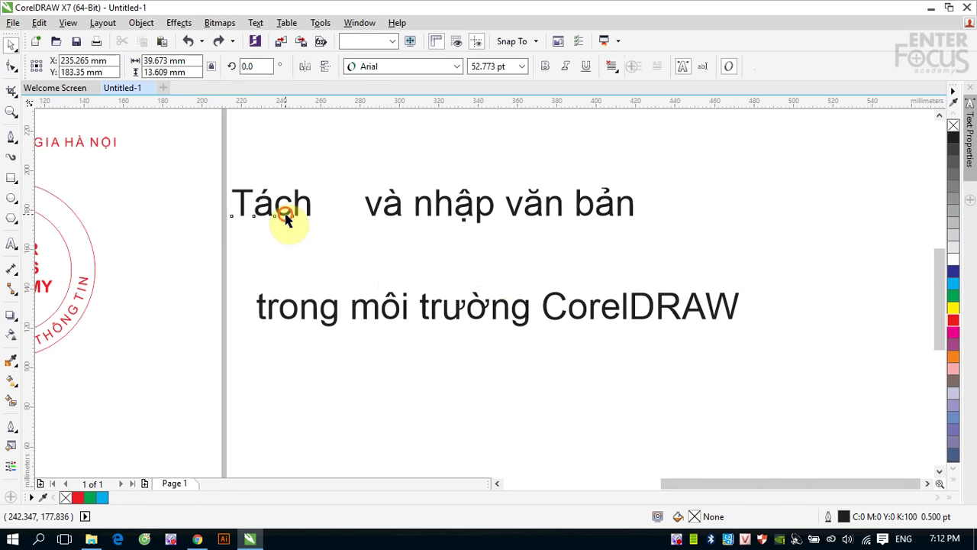
key(Right)
key(Right)
key(Right)
key(Right)
key(Right)
key(Right)
key(Right)
key(Right)
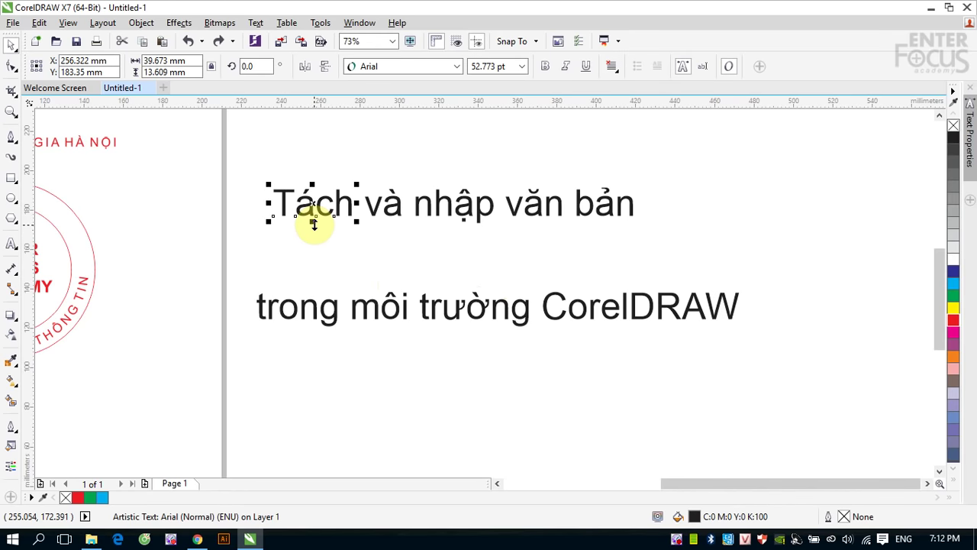
Break the word "Tách" apart into letters and select them one by one to check that they are separate.
click(354, 262)
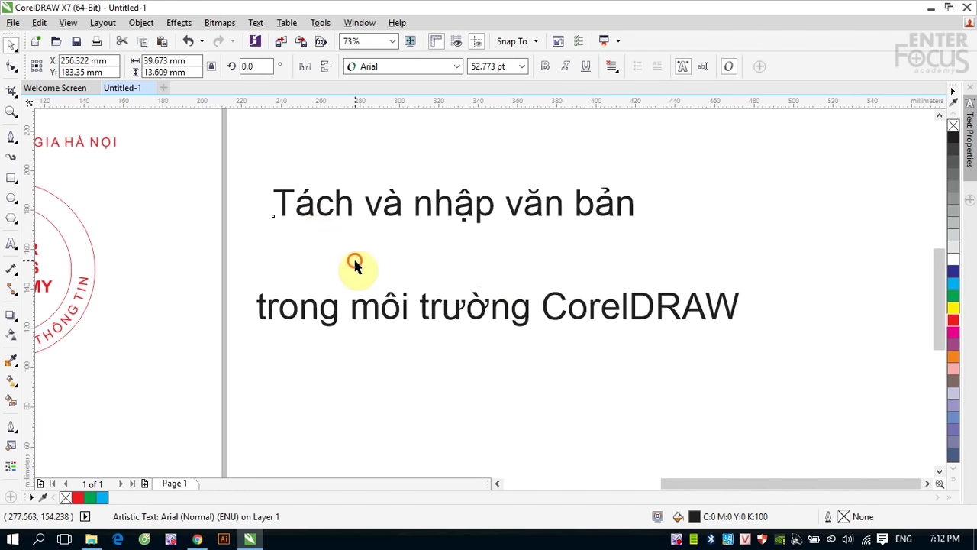
click(284, 210)
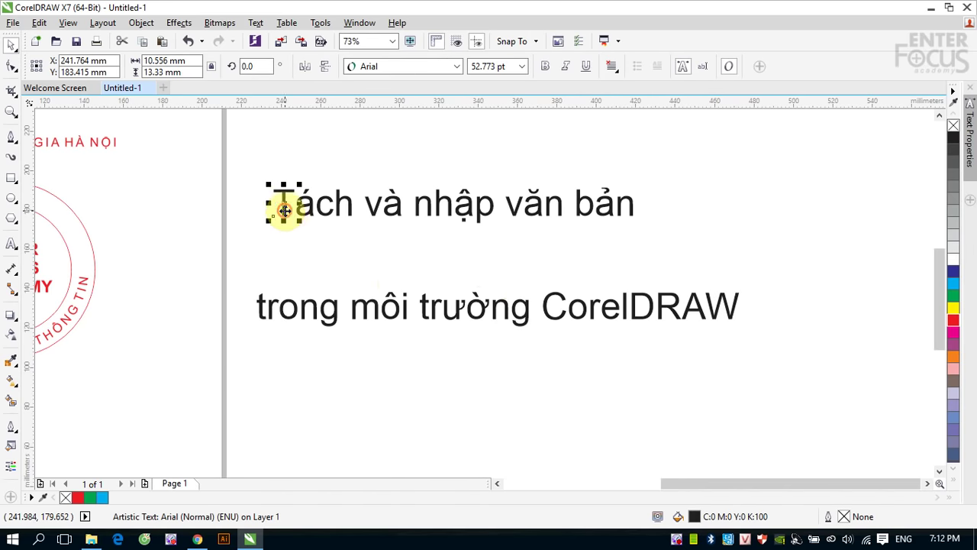
click(317, 213)
click(330, 216)
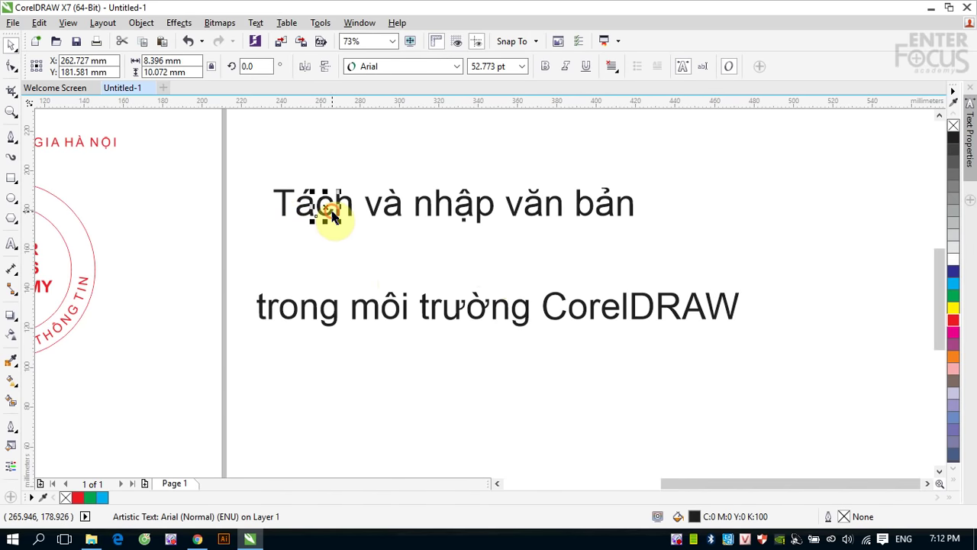
click(343, 214)
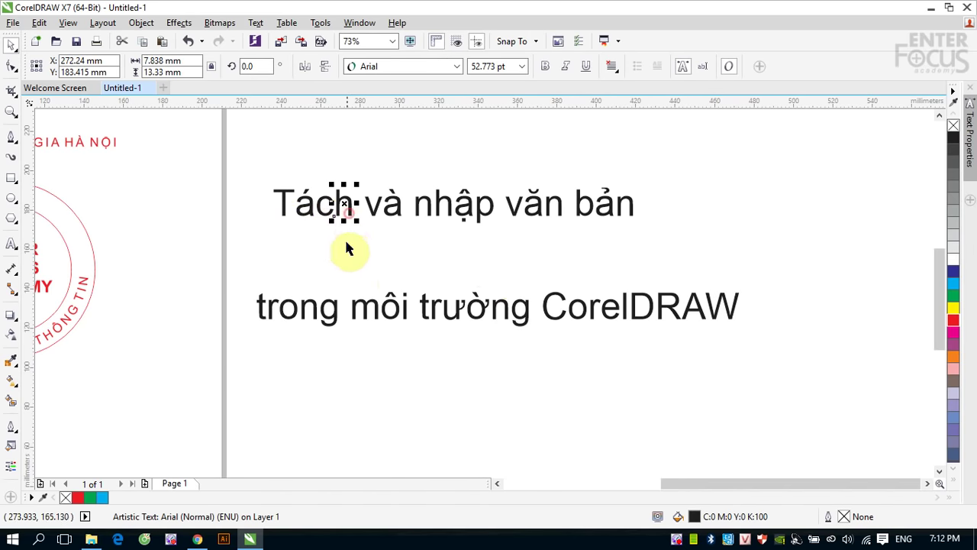
Select the letters T, á, c and h one after another in reading order and combine them back into "Tách".
click(285, 227)
click(281, 205)
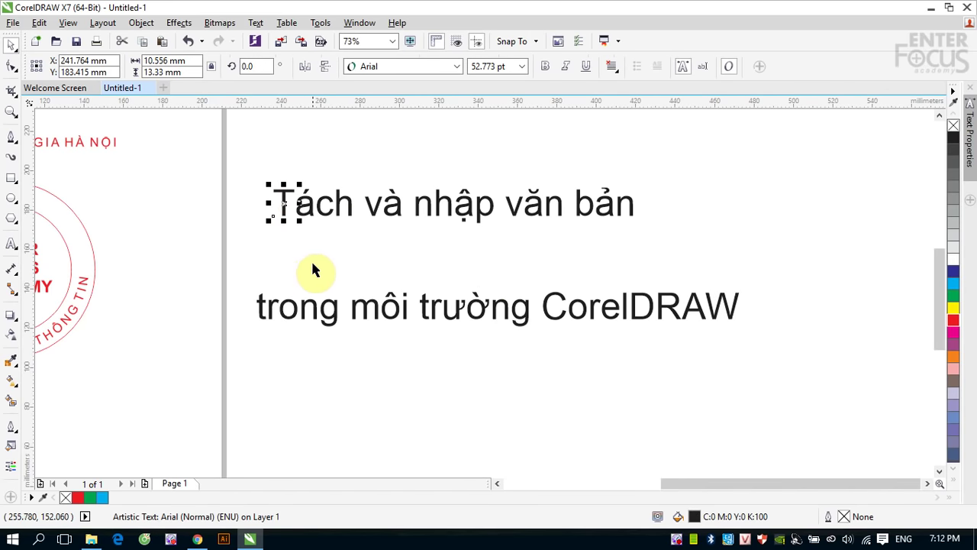
shift+click(310, 212)
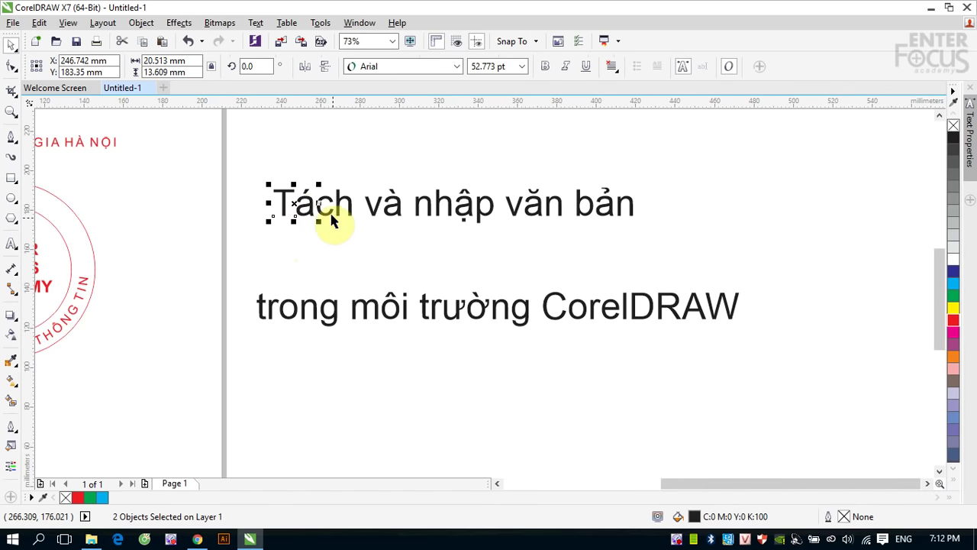
shift+click(326, 215)
shift+click(349, 214)
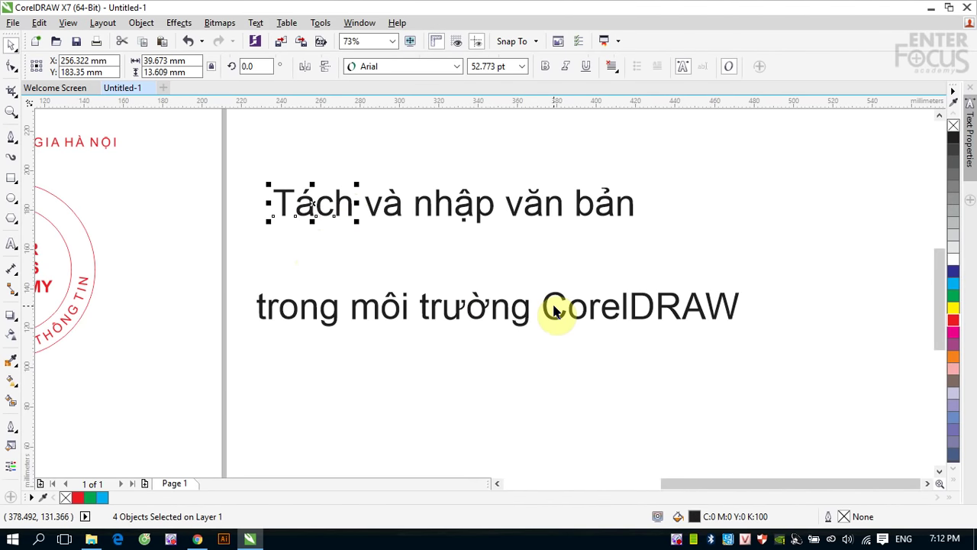
key(ctrl+l)
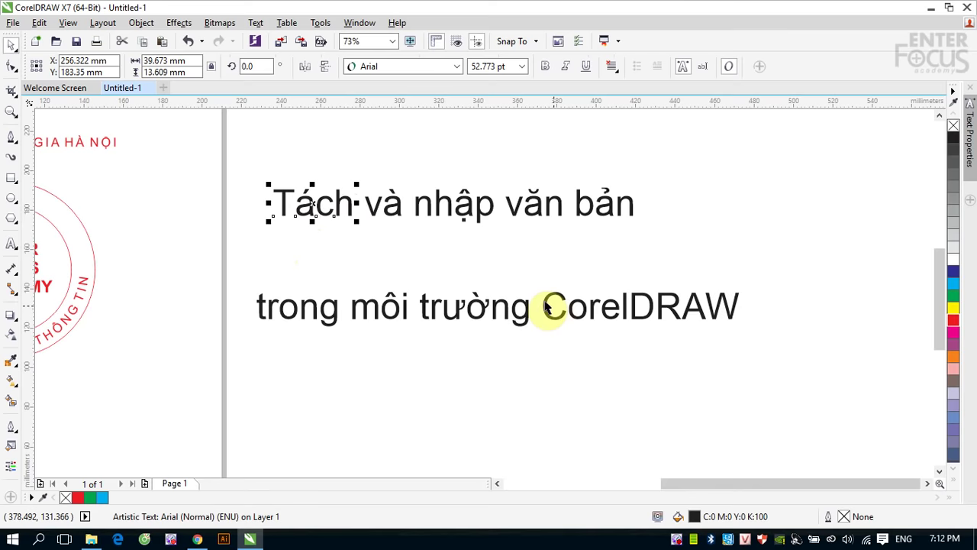
Try combining the five words of the first line from one area selection, and undo the result.
click(273, 166)
drag(259, 167, 651, 233)
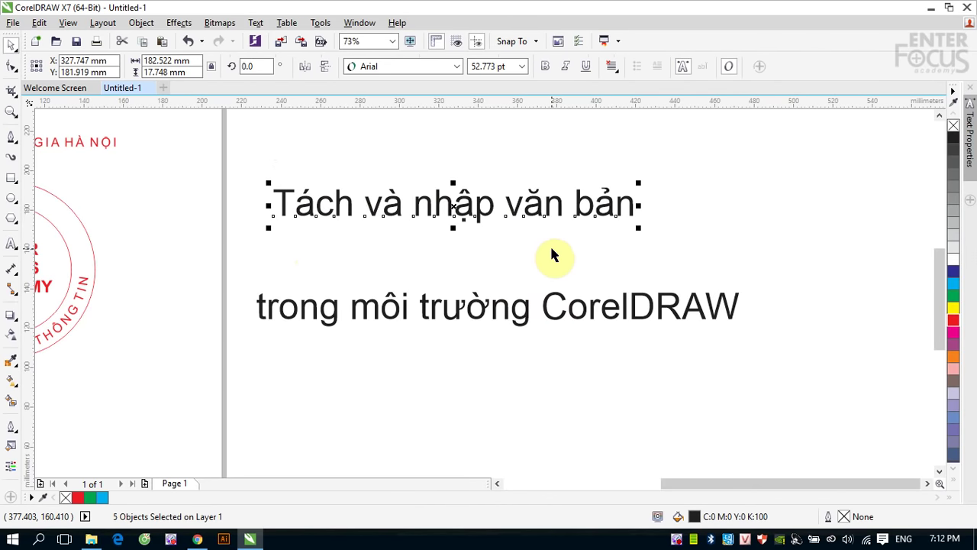
key(ctrl+l)
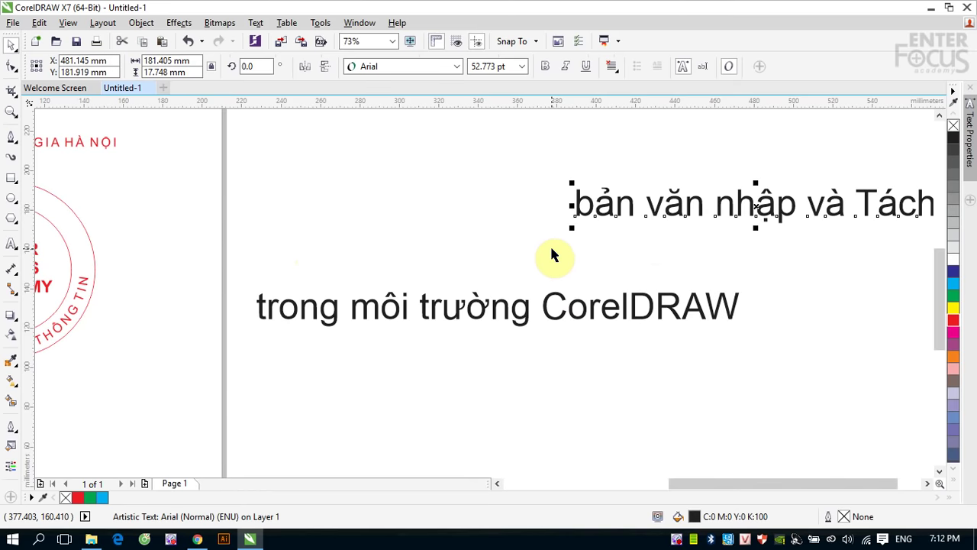
drag(755, 205, 617, 203)
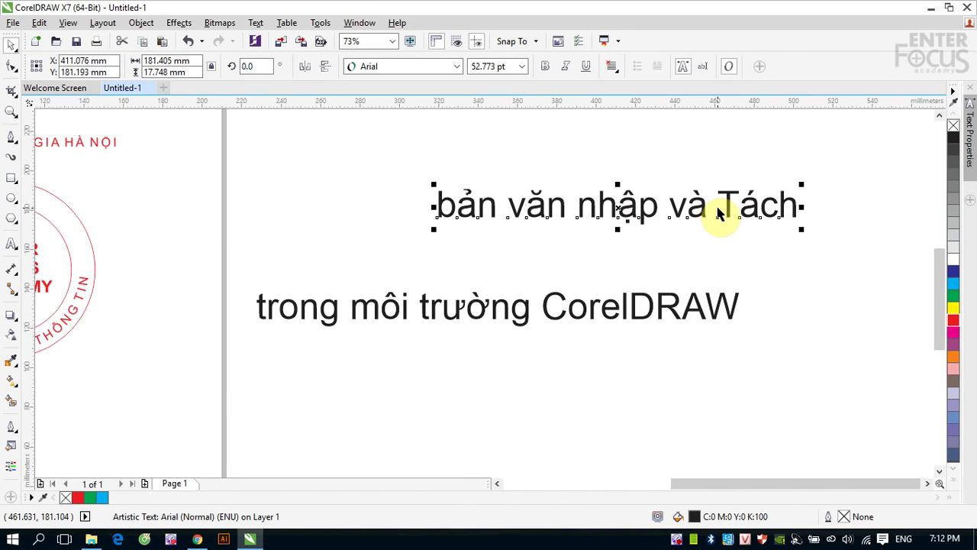
key(ctrl+z)
key(ctrl+z)
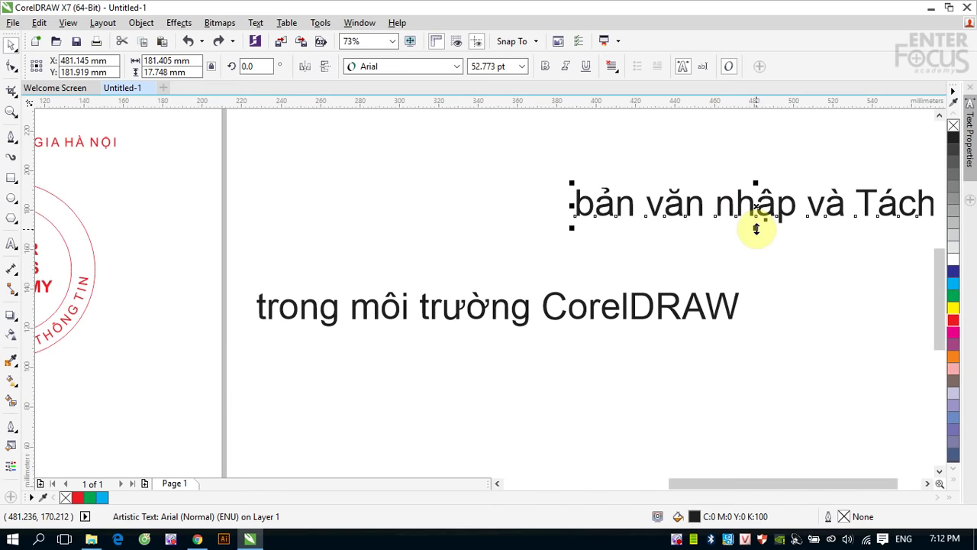
click(705, 221)
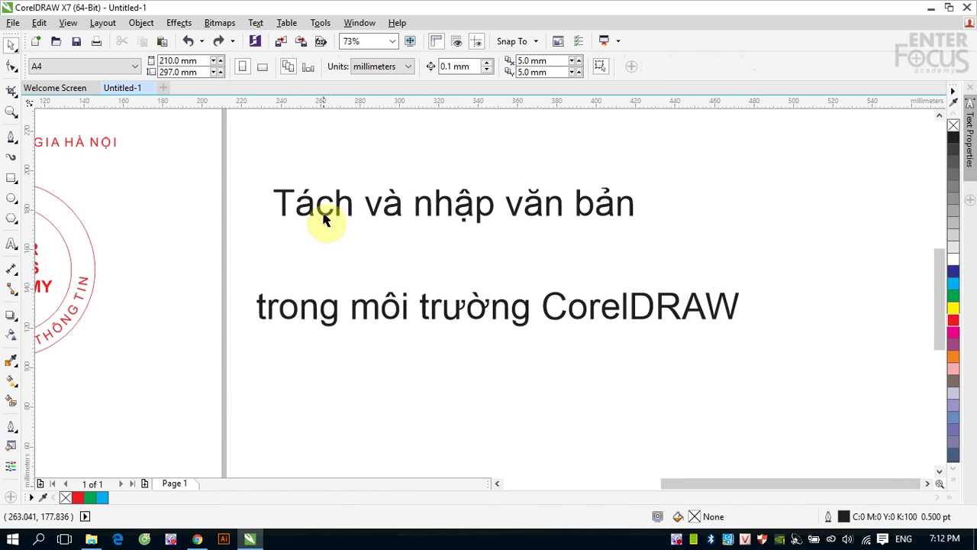
Select the words "Tách", "và", "nhập", "văn" and "bản" one after another in reading order and combine them into one line.
click(323, 211)
shift+click(395, 220)
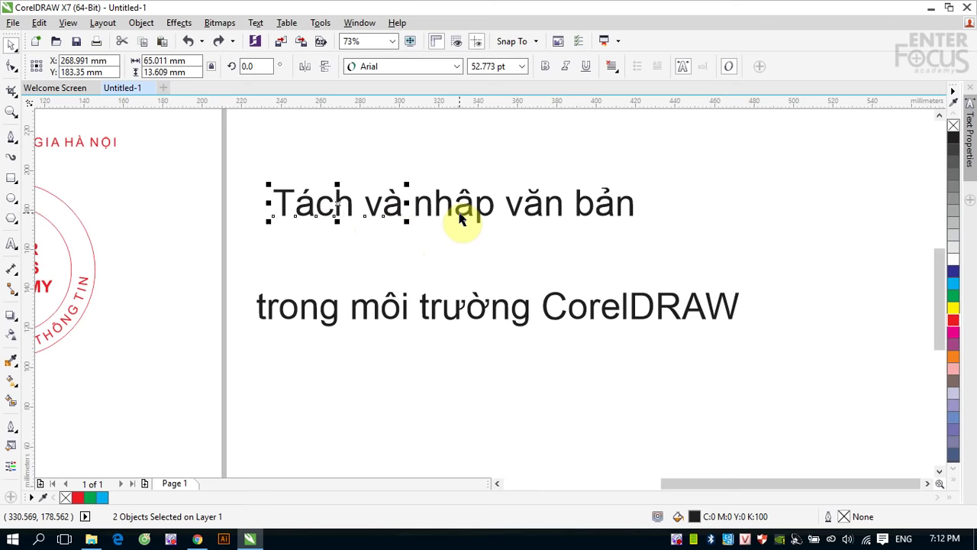
shift+click(462, 218)
shift+click(534, 220)
shift+click(582, 217)
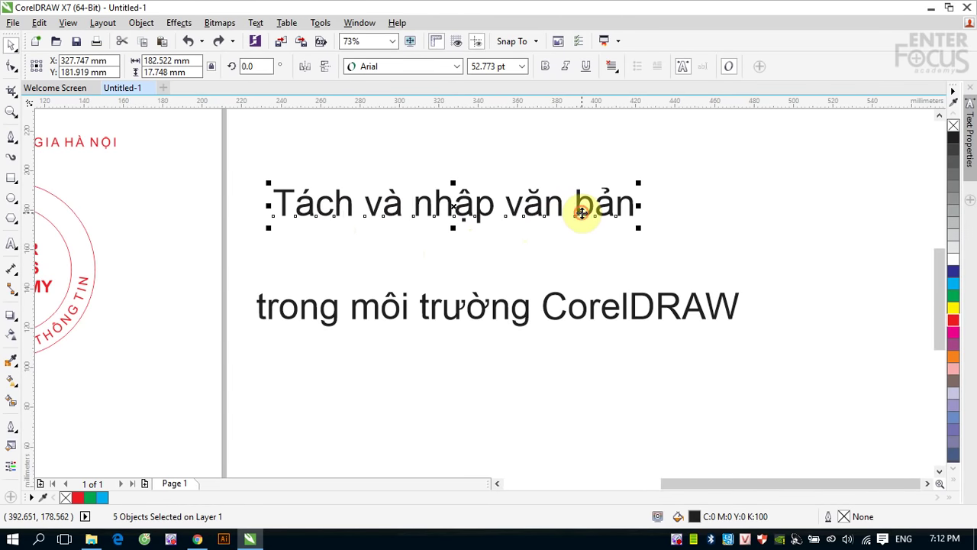
key(ctrl+l)
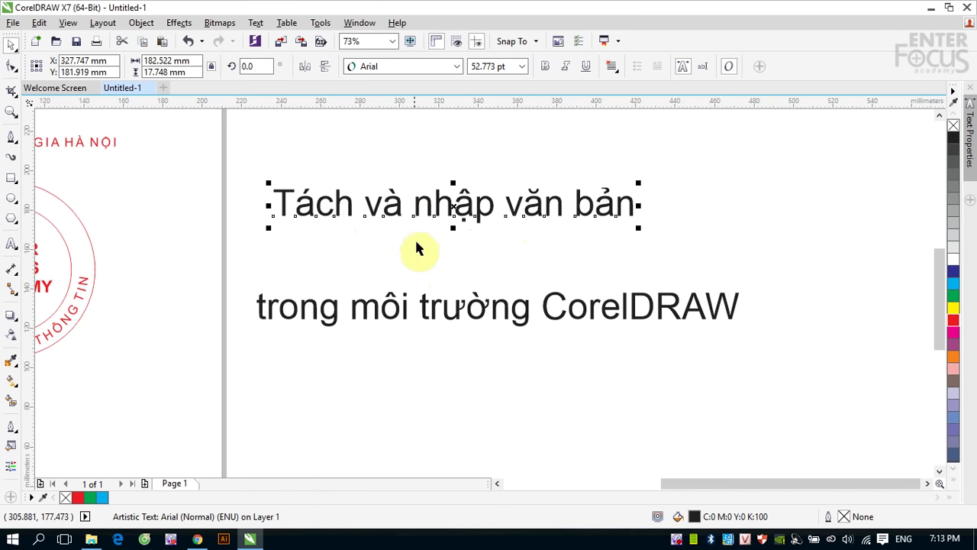
Combine "Tách và nhập văn bản" and "trong môi trường CorelDRAW" into one two-line text, and undo it.
shift+click(425, 319)
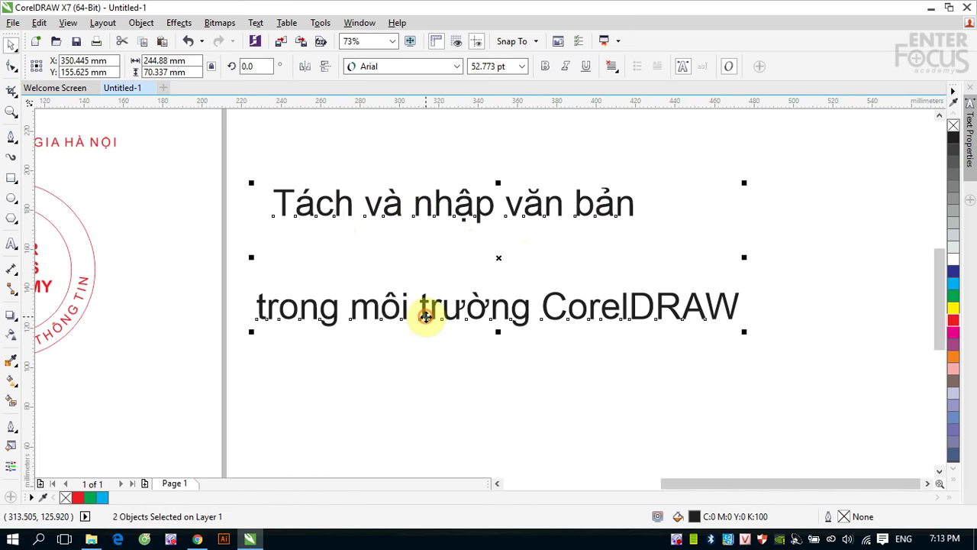
key(ctrl+l)
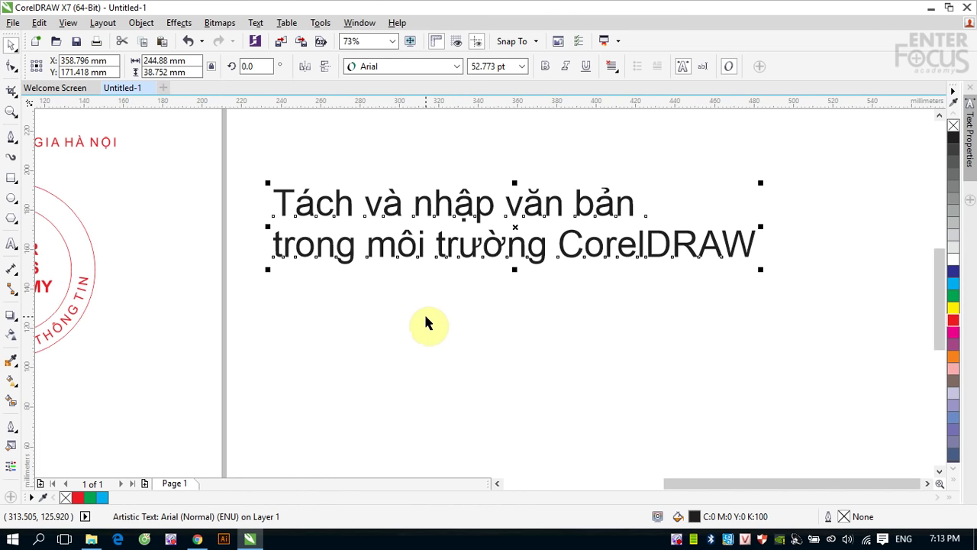
key(ctrl+k)
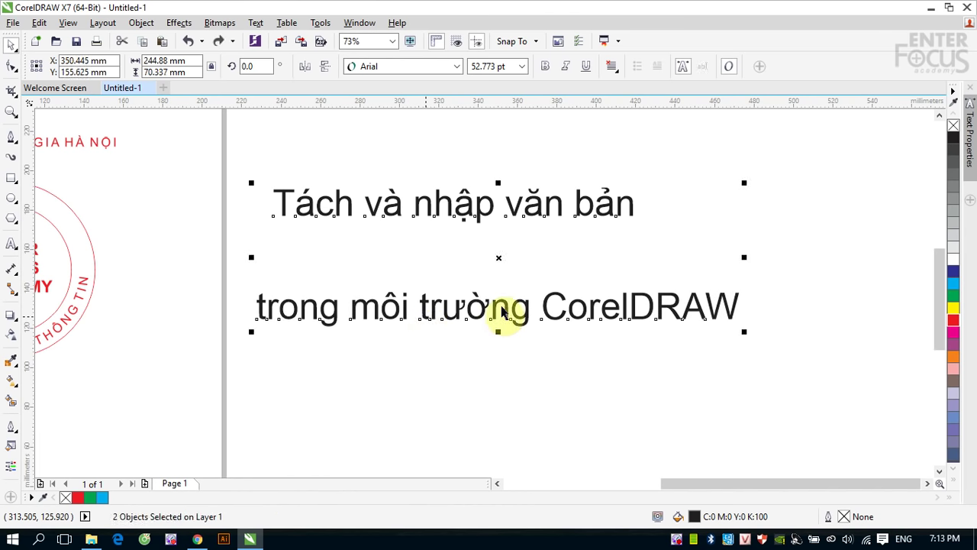
click(792, 191)
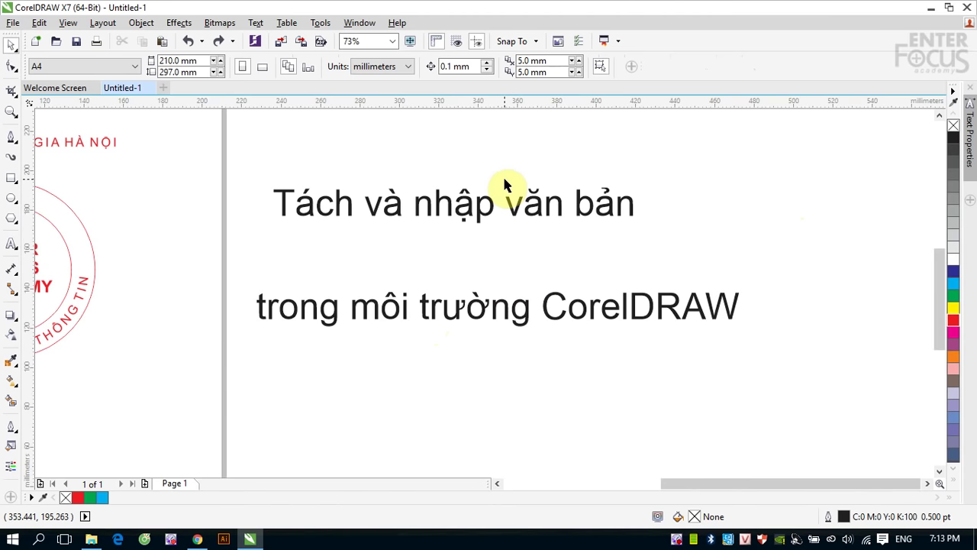
Move "trong môi trường CorelDRAW" above "Tách và nhập văn bản", then combine both lines with "Tách và nhập văn bản" selected first.
drag(488, 315, 535, 171)
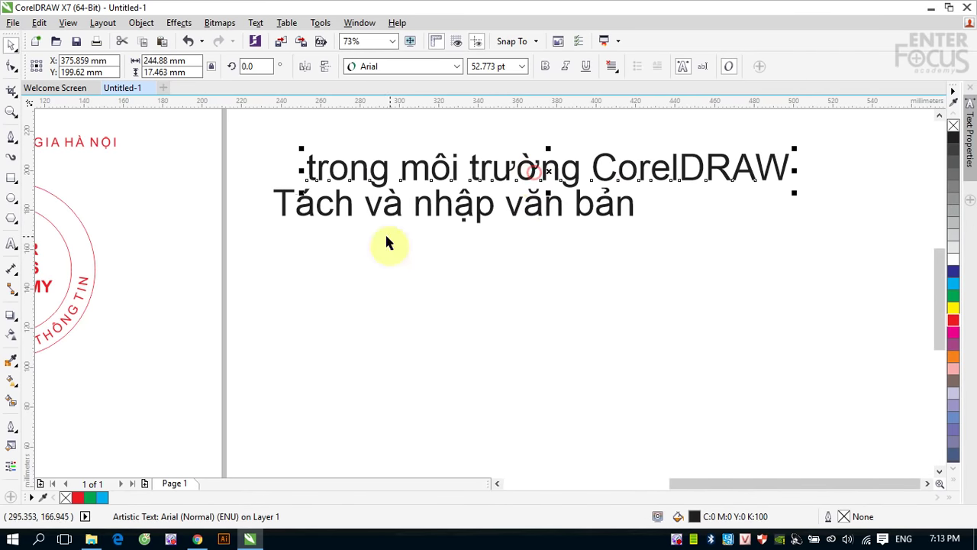
click(284, 208)
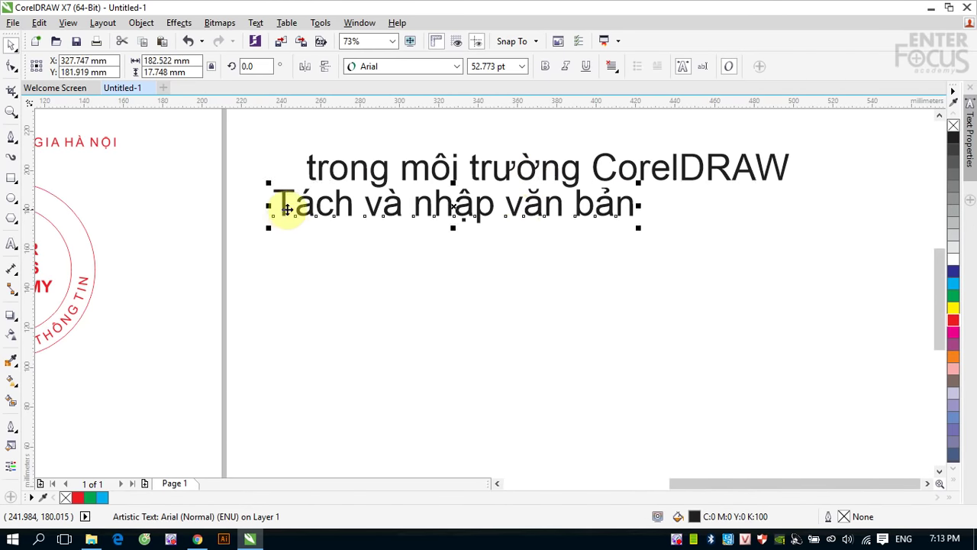
shift+click(338, 178)
key(ctrl+l)
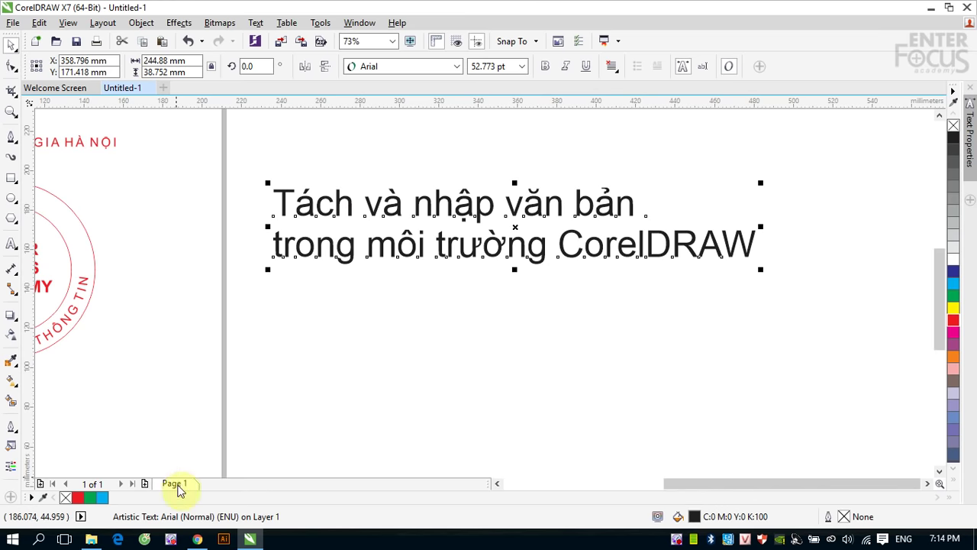
Switch to the web browser and open the "Việt Nam 1-0 Malaysia" article from the Báo Mới news page at its body text.
click(197, 540)
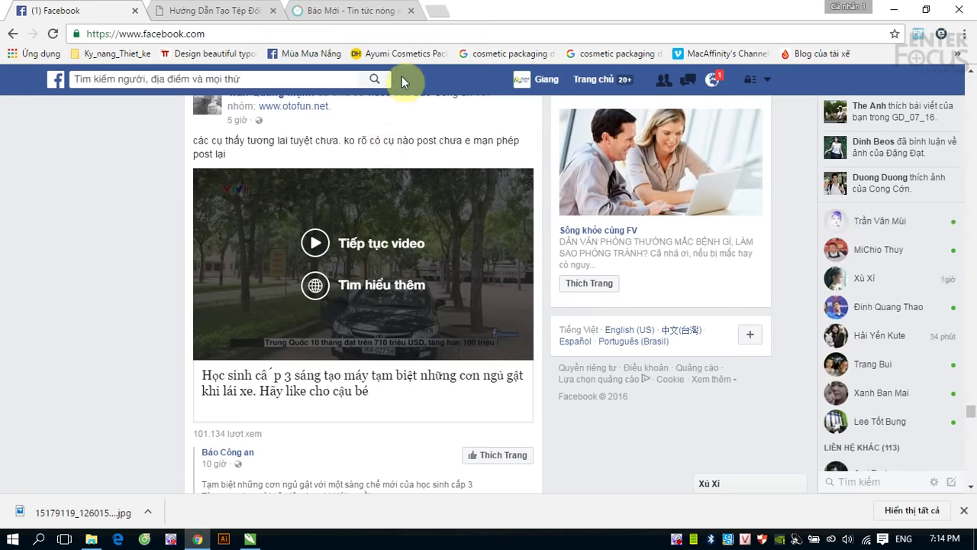
click(331, 17)
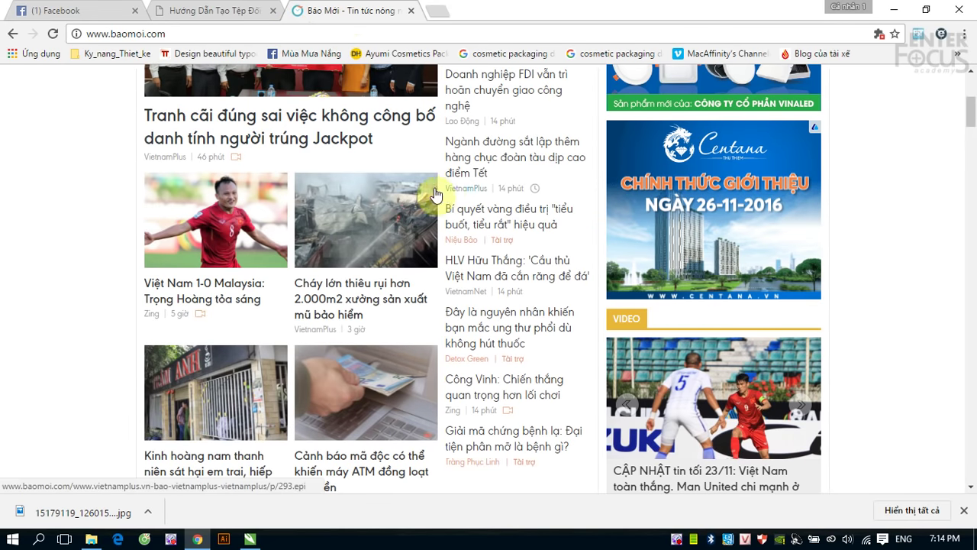
click(221, 288)
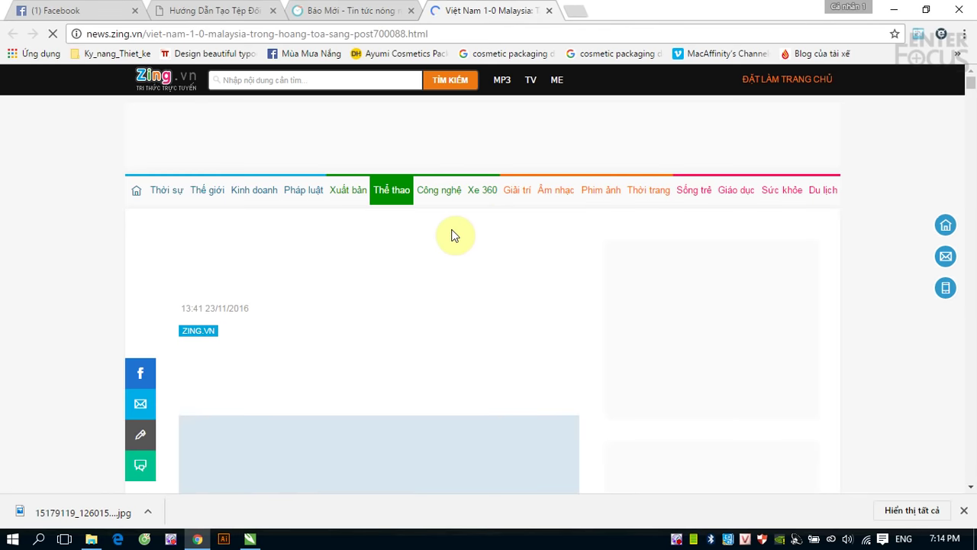
scroll(448, 230, down, 5)
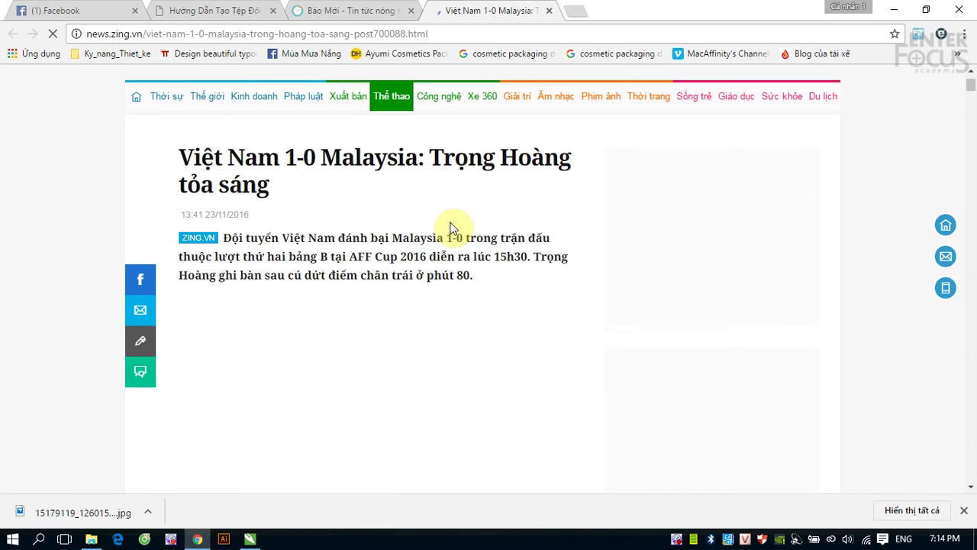
scroll(453, 227, down, 3)
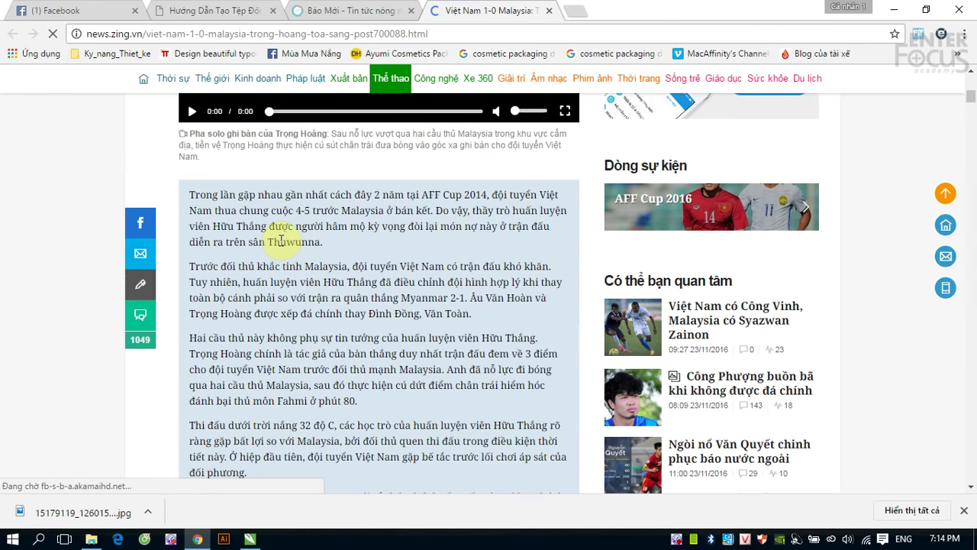
Select and copy the article's body paragraphs from the start through the one ending in "18h30".
drag(191, 123, 395, 336)
scroll(397, 334, down, 2)
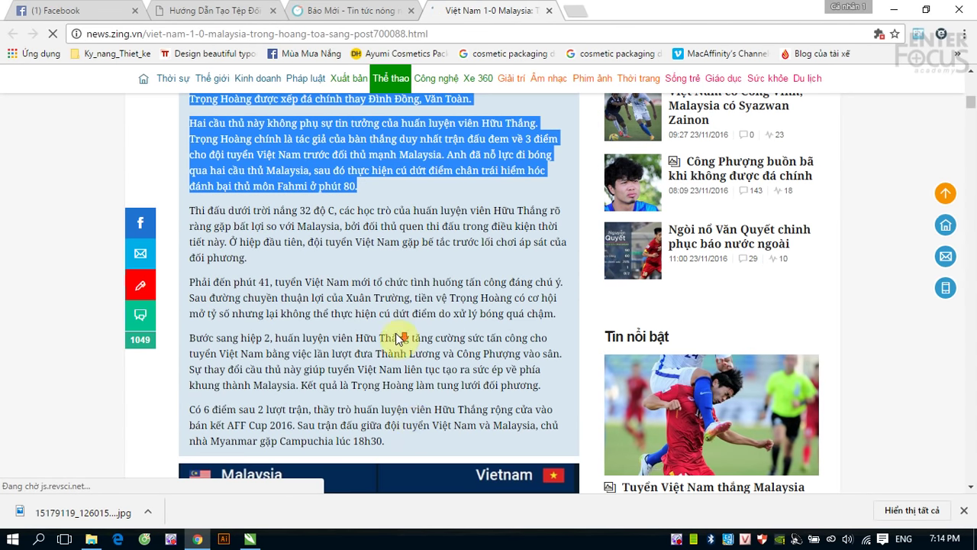
shift+click(400, 440)
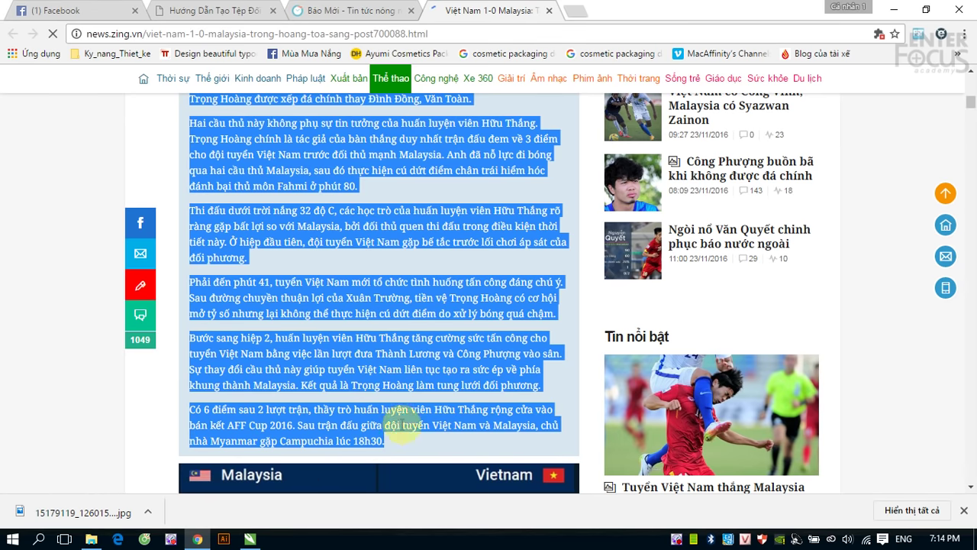
Back in CorelDRAW, draw a paragraph text frame about 146 by 74 mm below the two-line title and paste the article text into it.
click(250, 539)
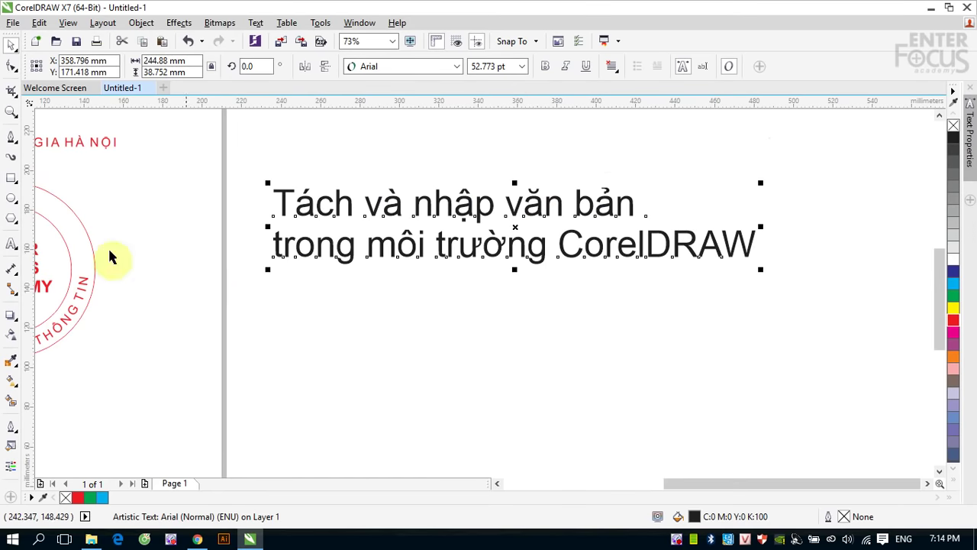
click(11, 241)
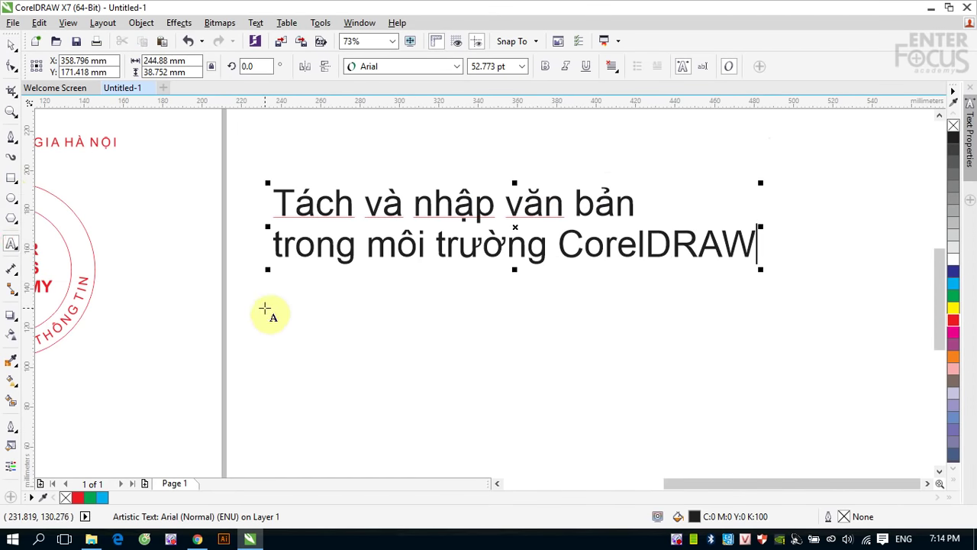
drag(273, 312, 559, 457)
key(ctrl+v)
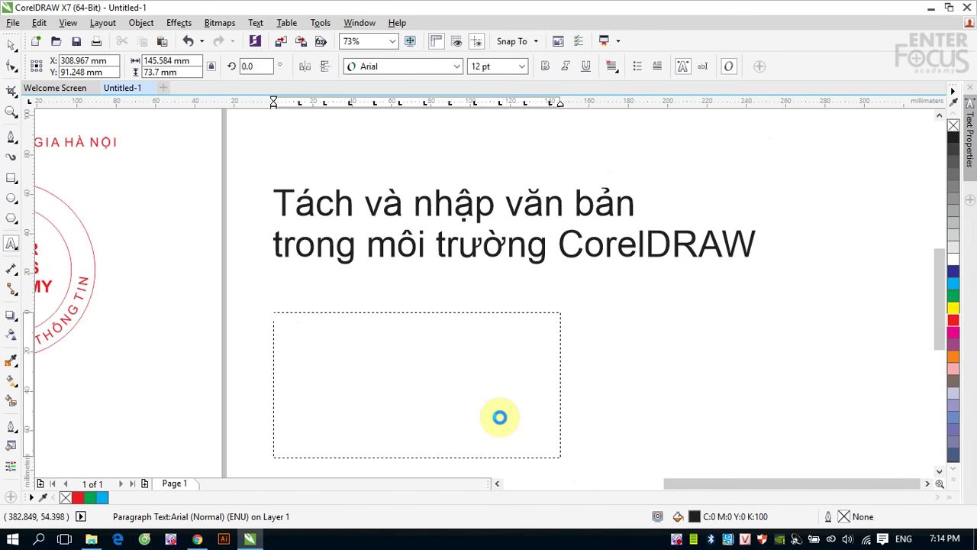
click(12, 44)
Extend the article's text frame downward to about 219 mm high and narrow it to about 144 mm wide.
scroll(709, 341, down, 5)
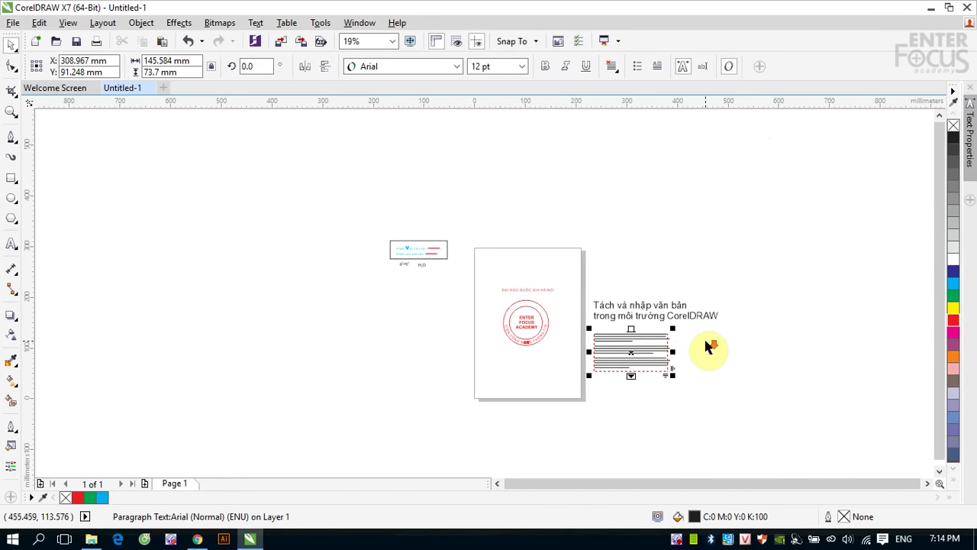
drag(631, 374, 631, 449)
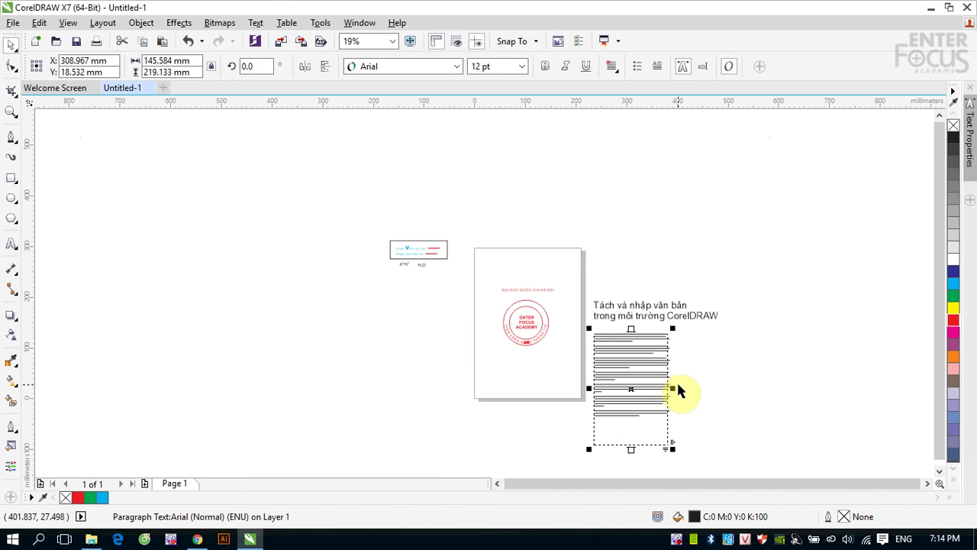
key(z)
drag(559, 314, 708, 457)
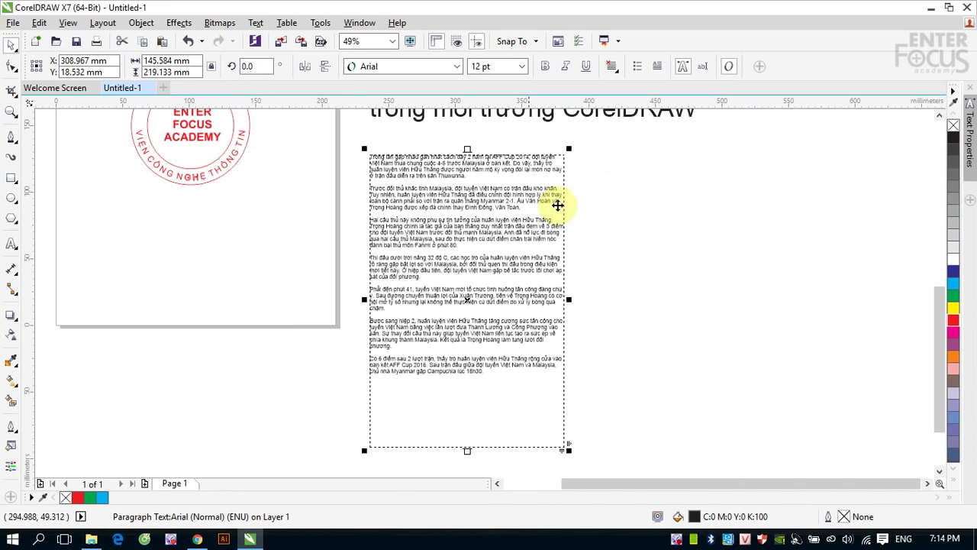
mouse_move(569, 300)
mouse_down()
mouse_move(675, 311)
mouse_move(565, 300)
mouse_up()
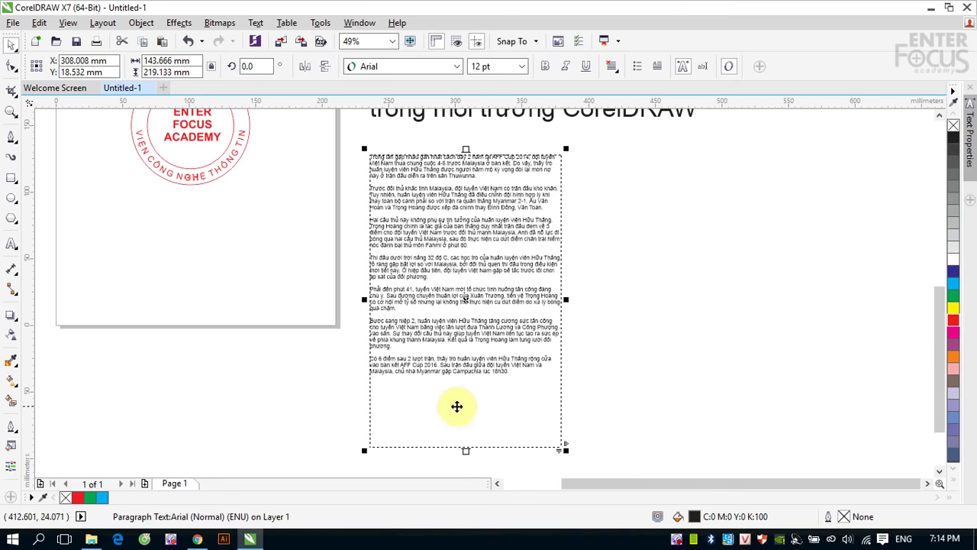
Shorten the text frame to about 113 mm high and flow its overflow into a linked frame about 150 mm wide placed beside it.
drag(466, 451, 464, 309)
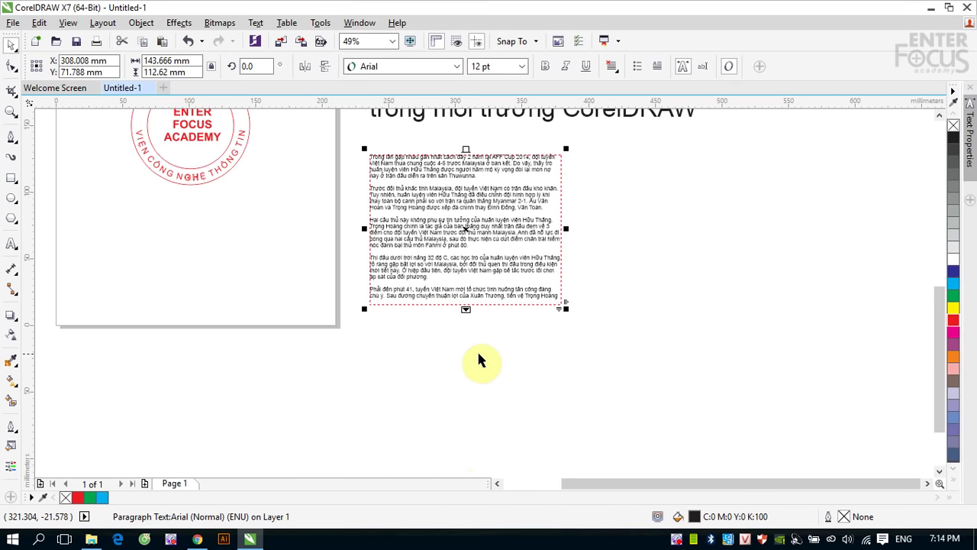
click(466, 310)
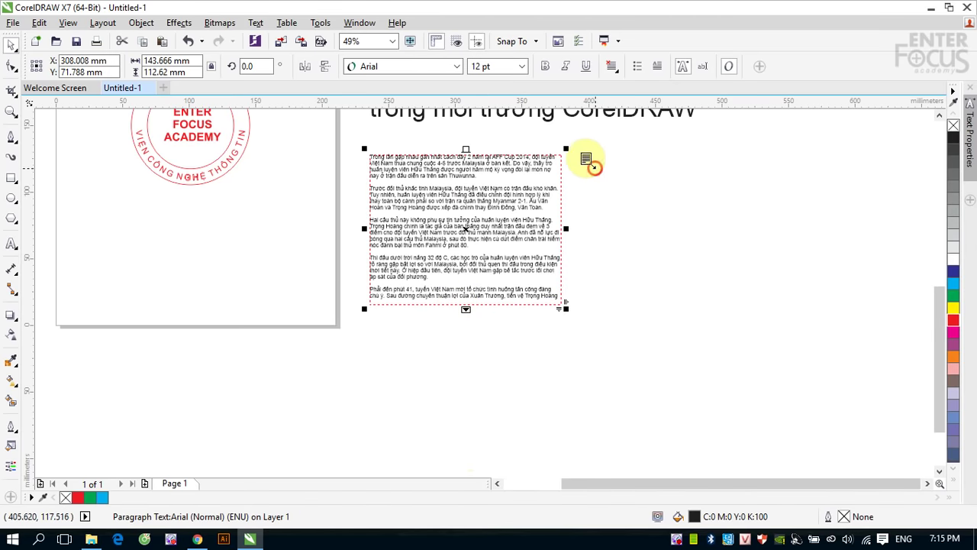
drag(595, 168, 788, 309)
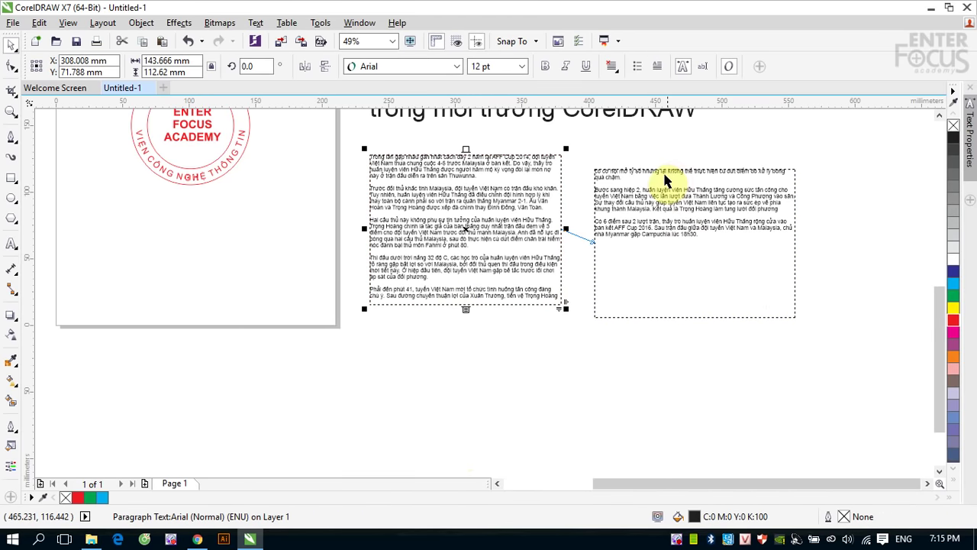
drag(665, 179, 644, 171)
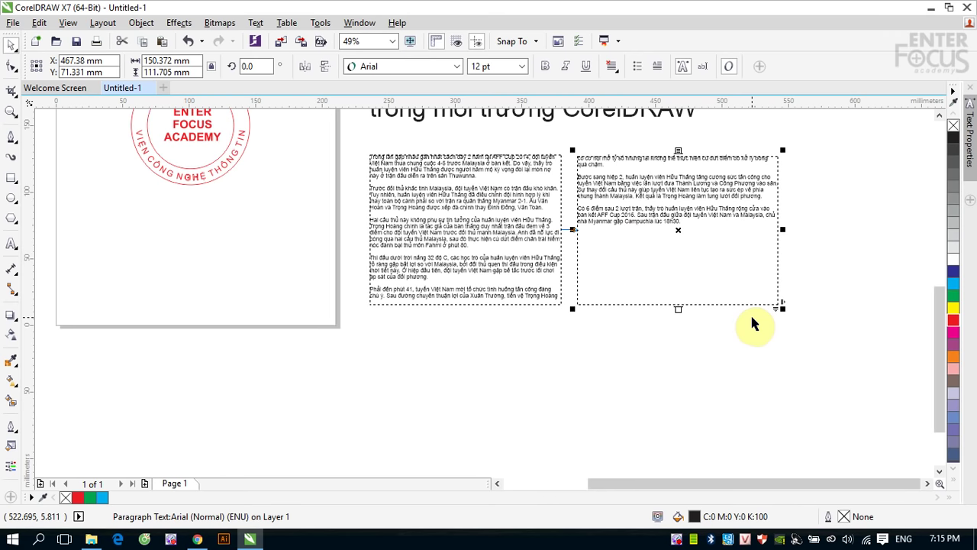
click(829, 211)
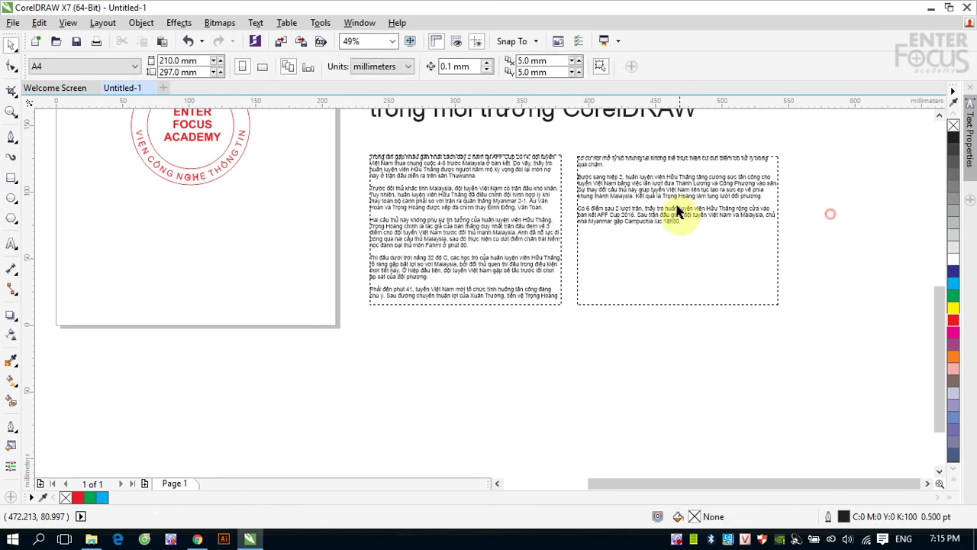
Delete the linked second frame and extend the first text frame downward to about 191 mm high.
click(676, 205)
key(Delete)
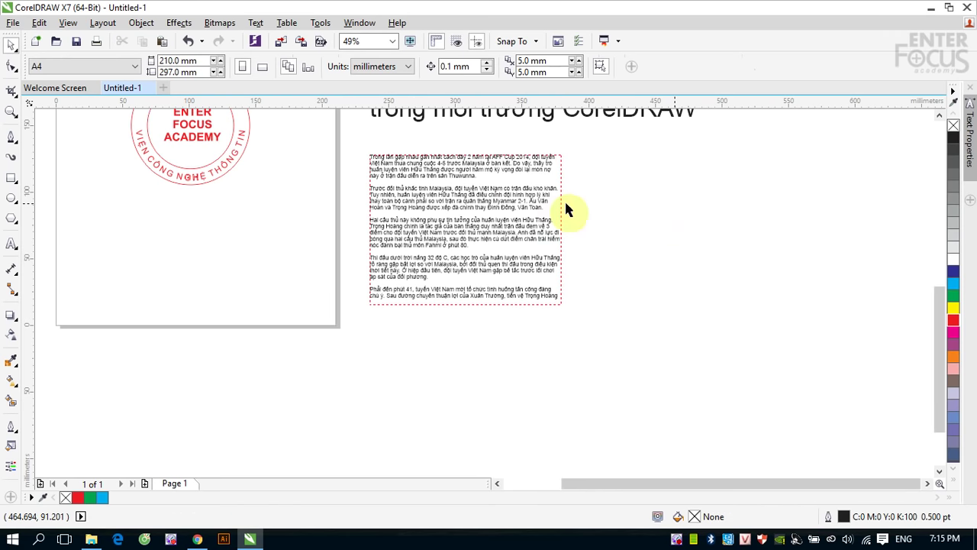
click(441, 218)
drag(465, 310, 464, 427)
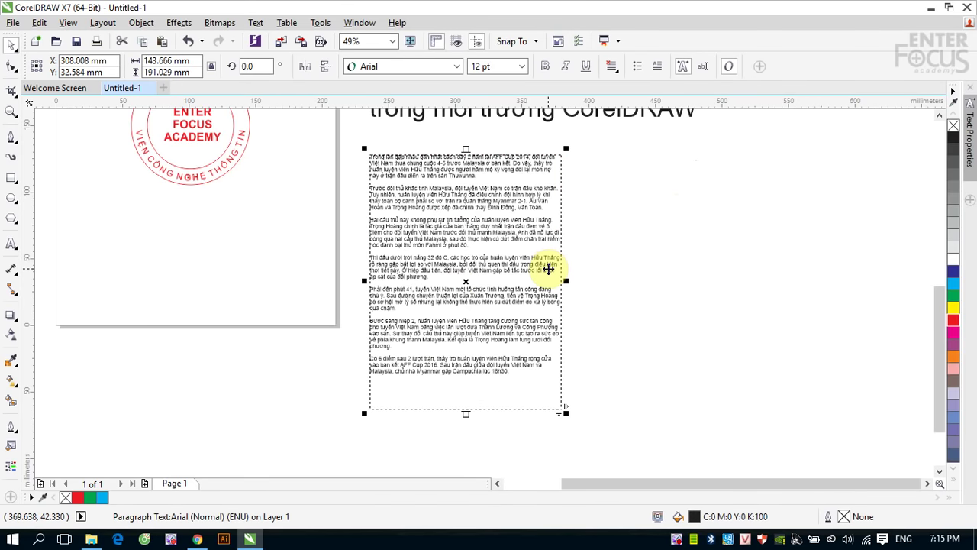
right_click(677, 539)
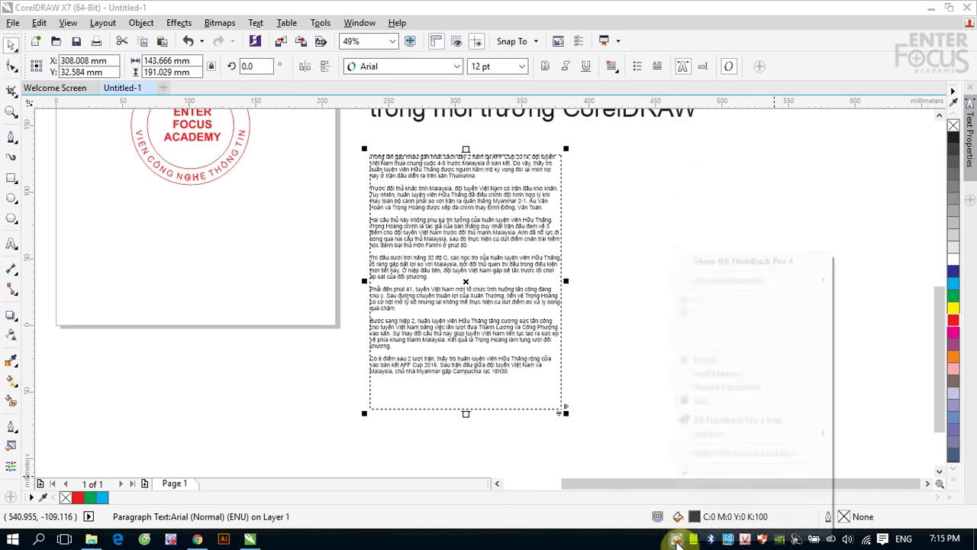
click(705, 360)
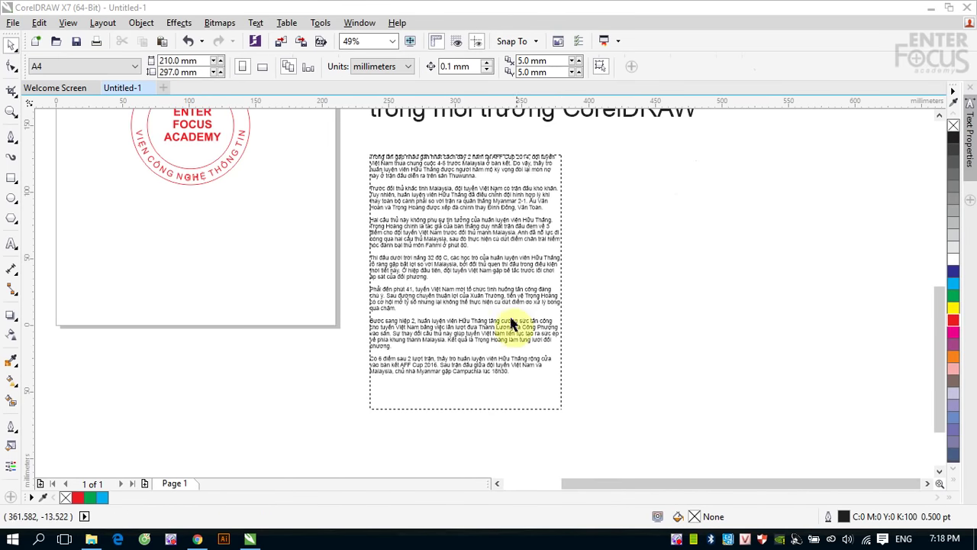
Widen the article's paragraph text frame to about 180 mm.
click(475, 277)
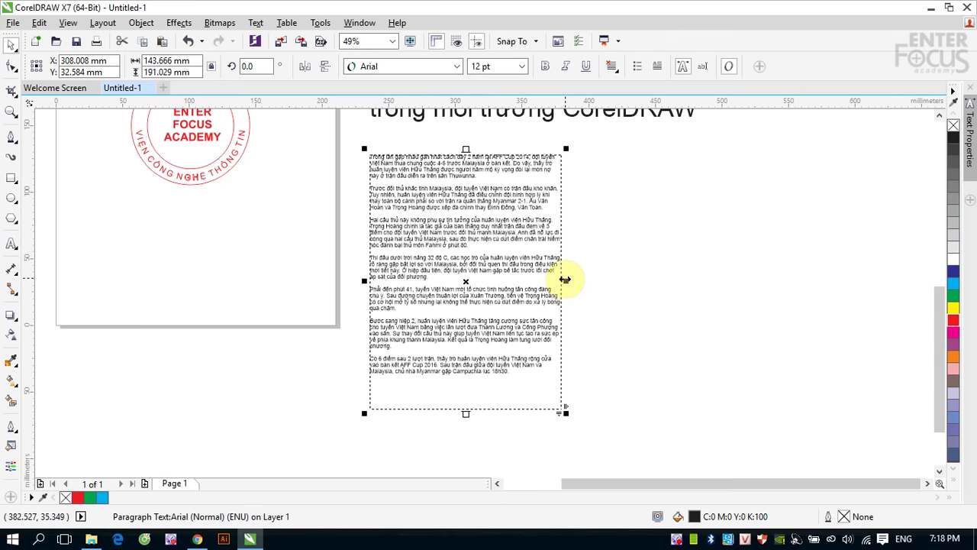
drag(565, 282, 614, 283)
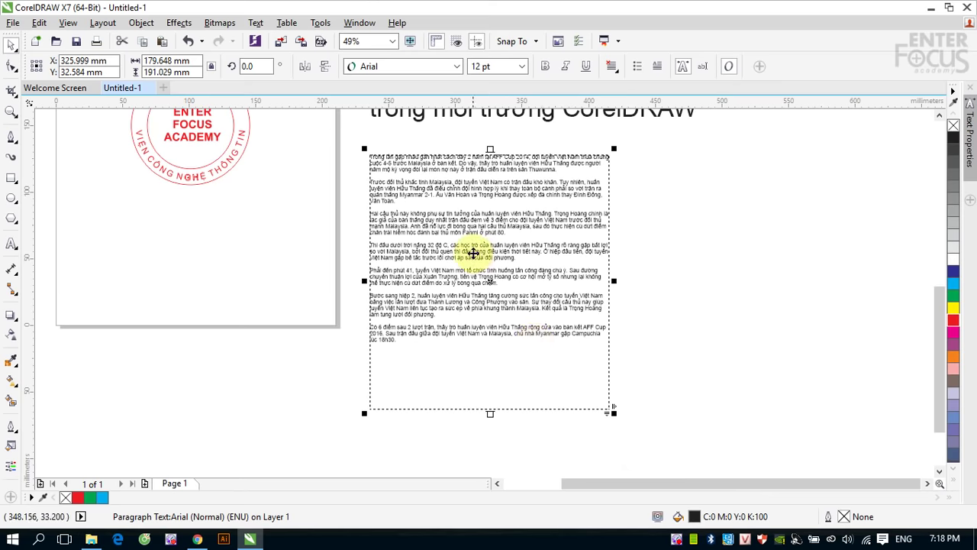
Split the article's paragraph text frame into three equal-width columns with a 0.5 in gutter, maintaining the current frame width.
click(254, 23)
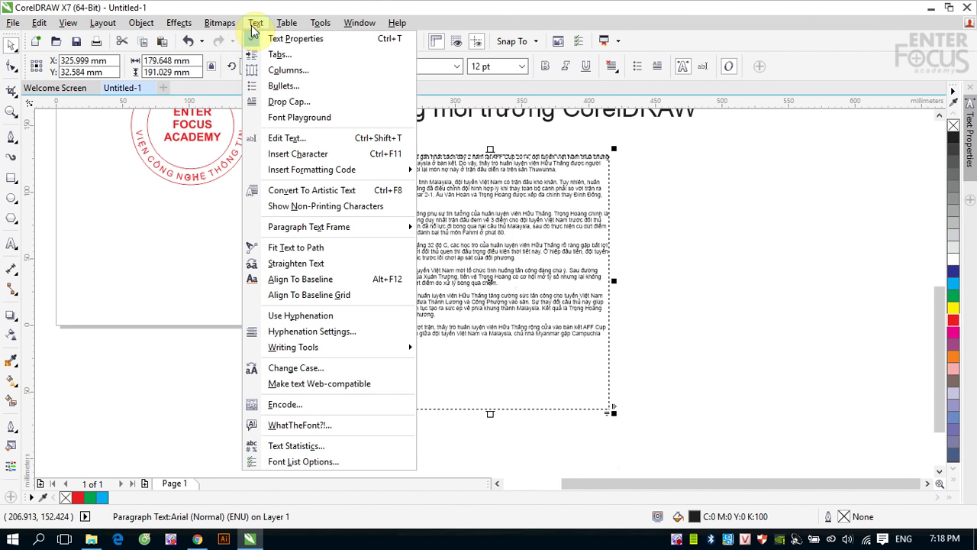
click(289, 70)
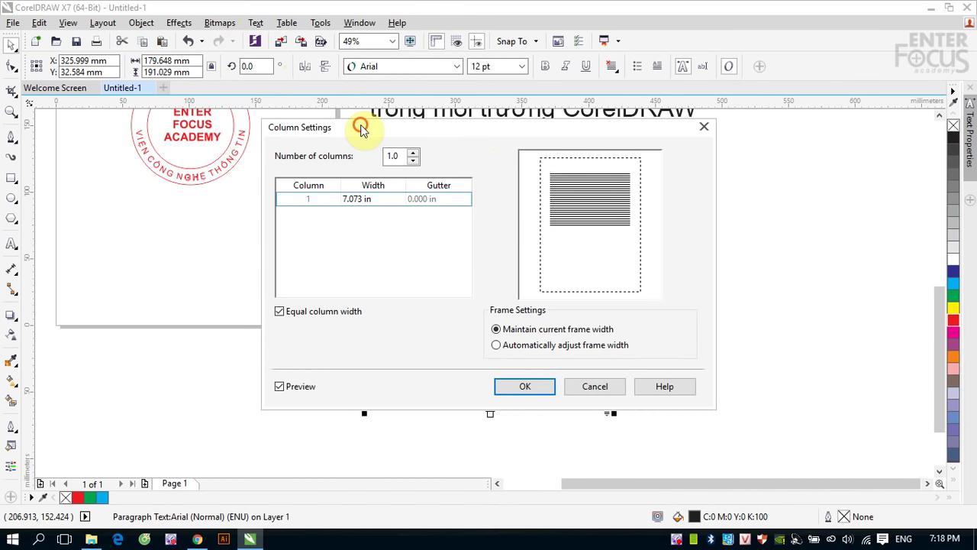
drag(362, 127, 319, 149)
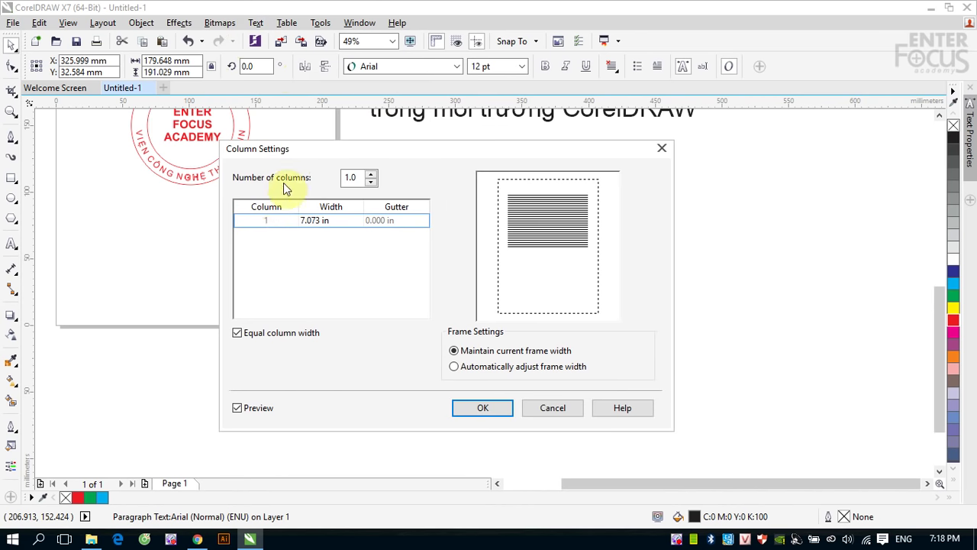
click(371, 175)
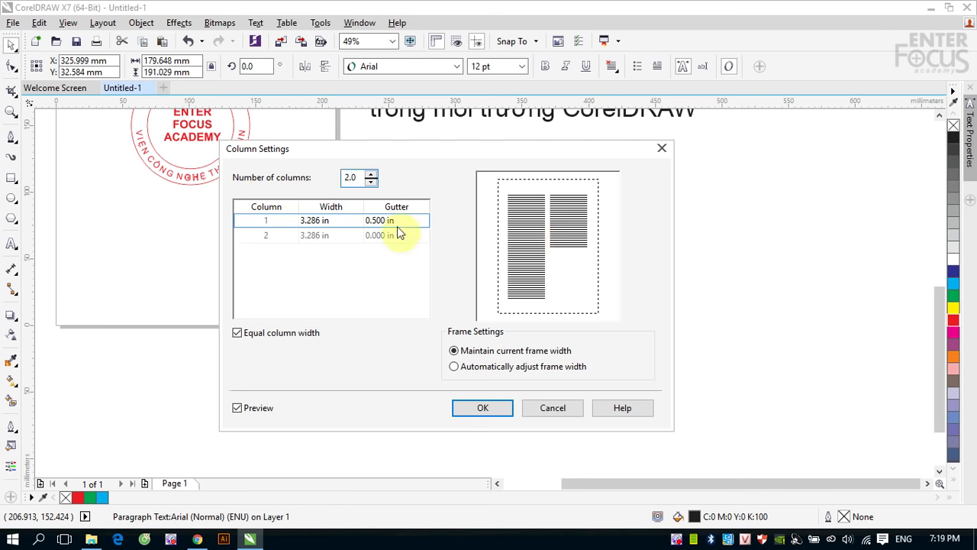
click(371, 175)
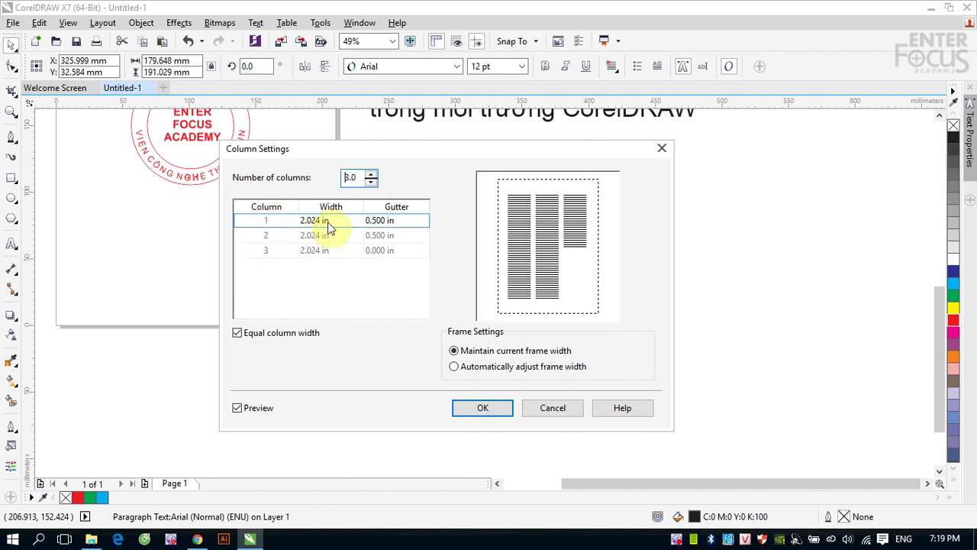
click(374, 222)
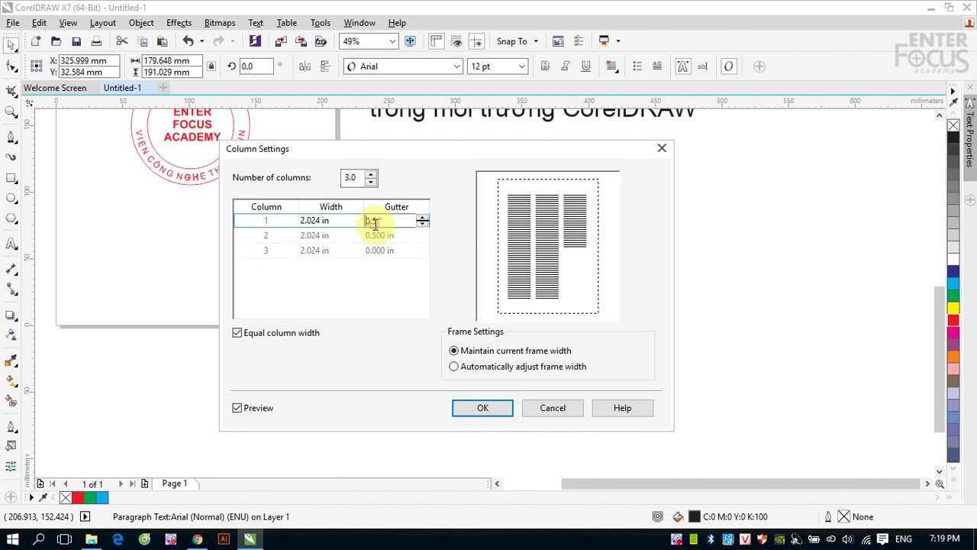
double_click(372, 222)
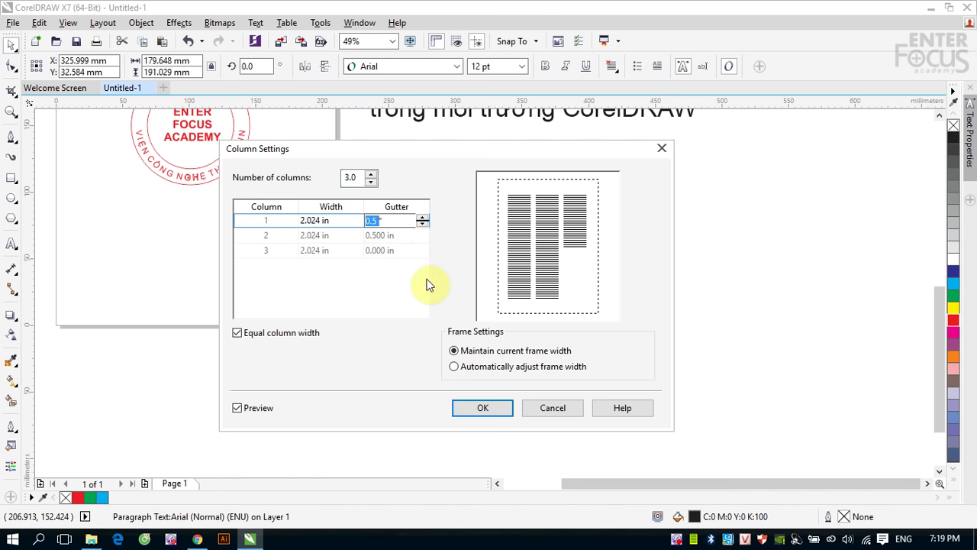
click(485, 409)
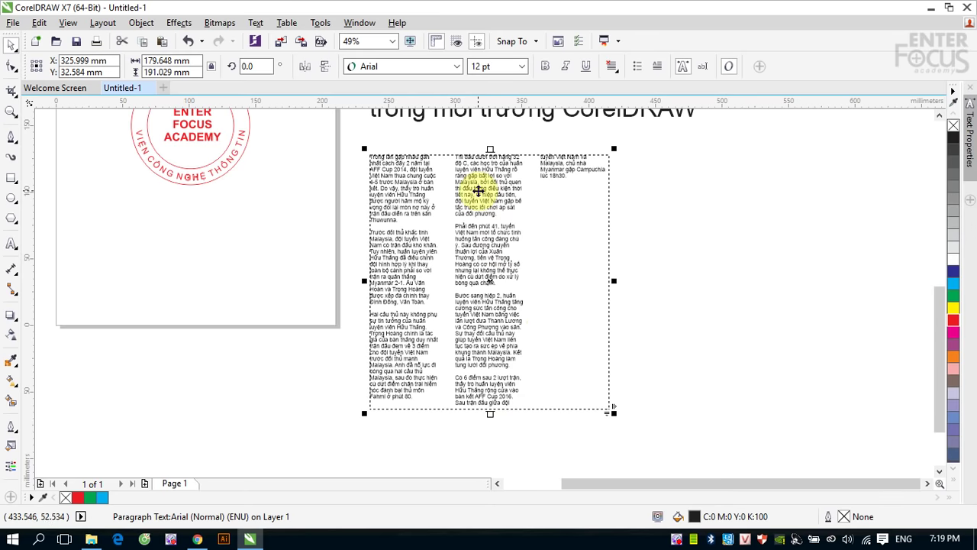
Reduce the article's text frame to two columns.
click(255, 23)
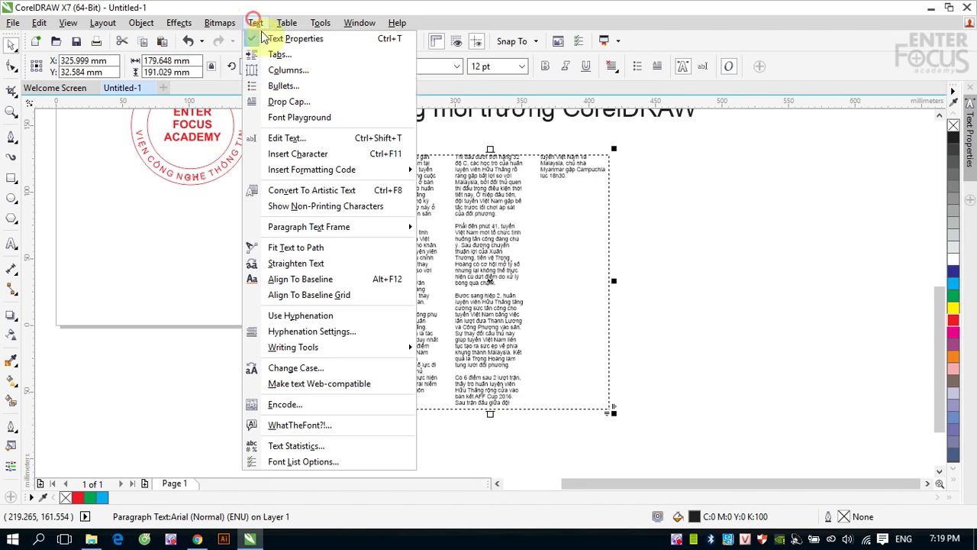
click(303, 69)
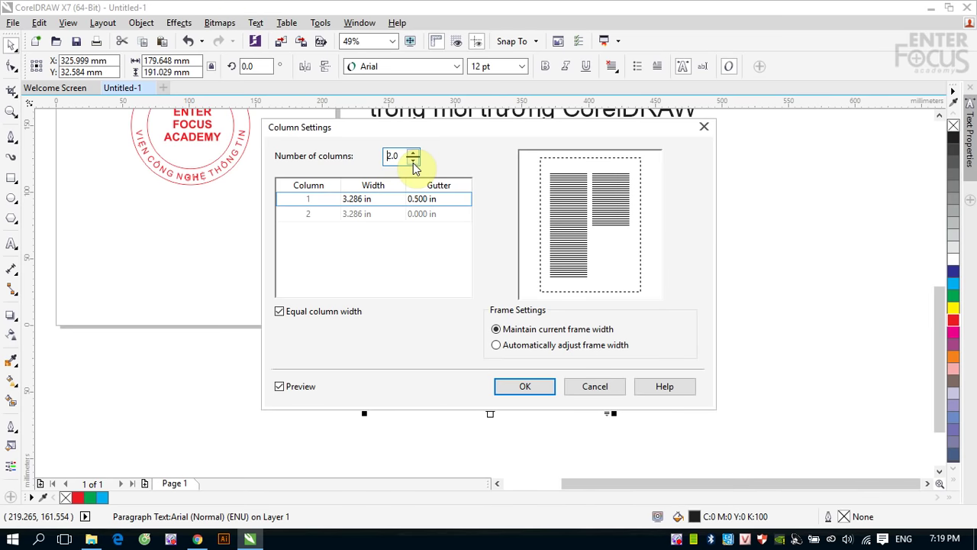
click(532, 387)
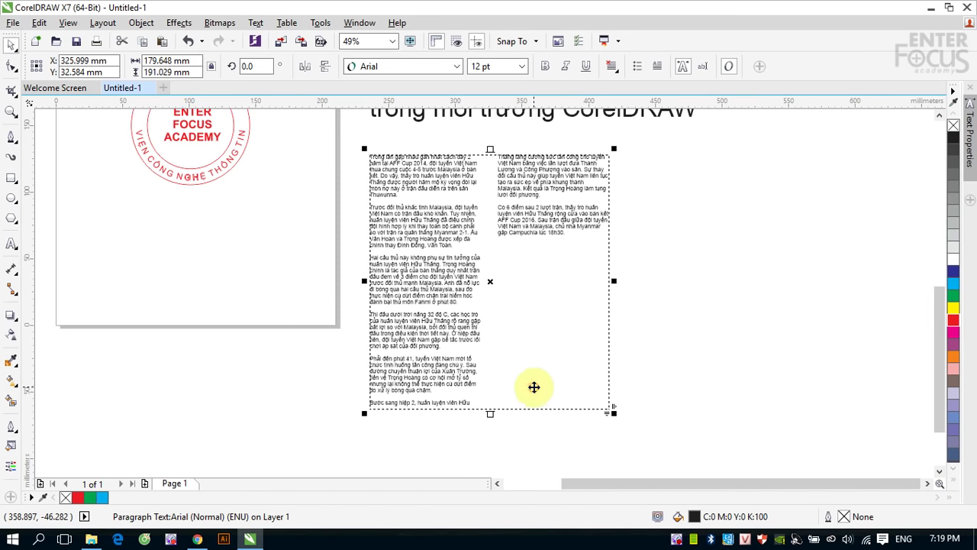
Return the article's text frame to a single column.
click(256, 22)
click(305, 71)
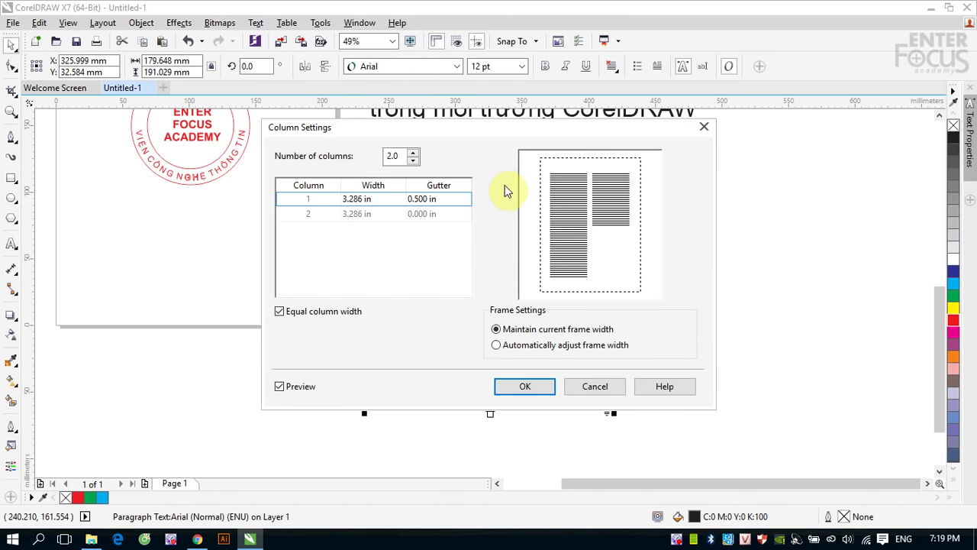
click(413, 160)
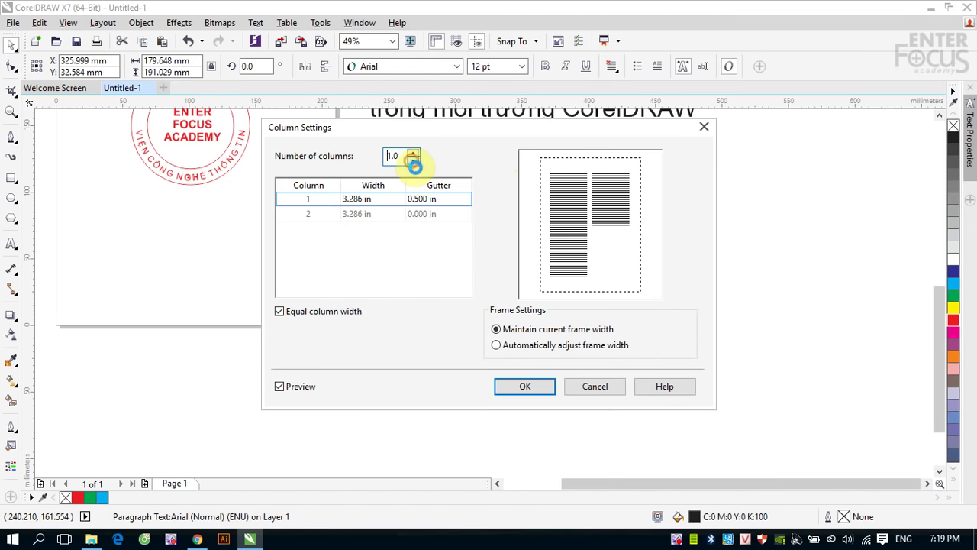
click(525, 387)
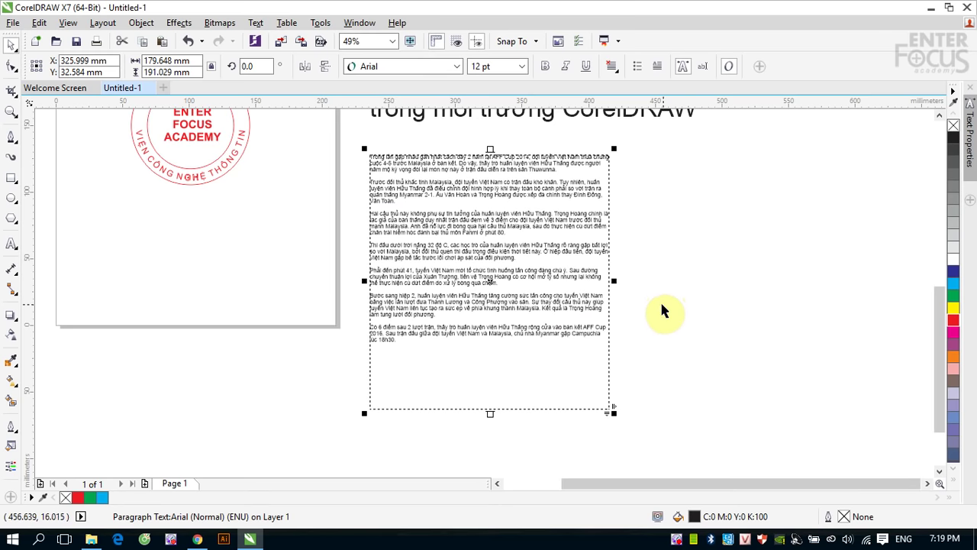
Narrow the article's text frame to about 116 mm and shift it right to about X 403 mm, Y 24 mm.
drag(352, 147, 511, 238)
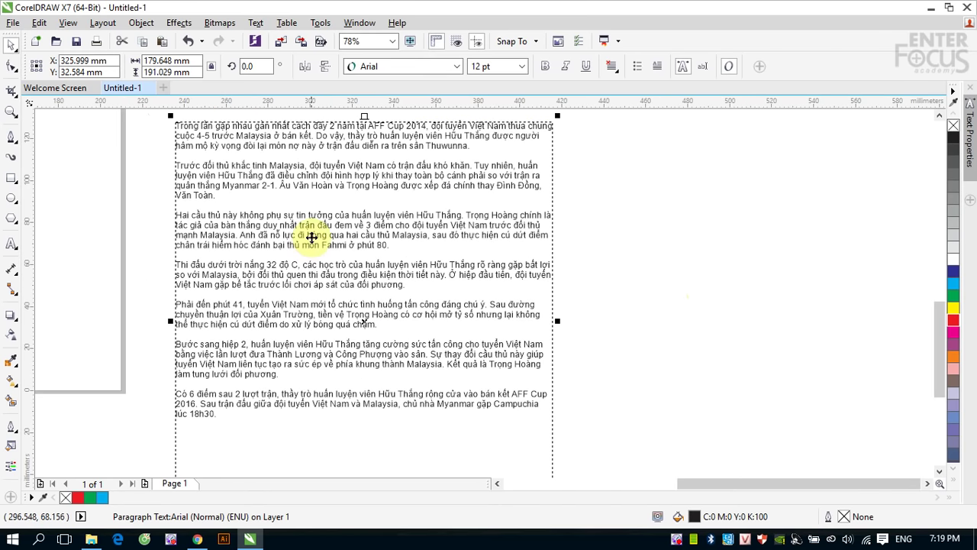
drag(557, 321, 419, 332)
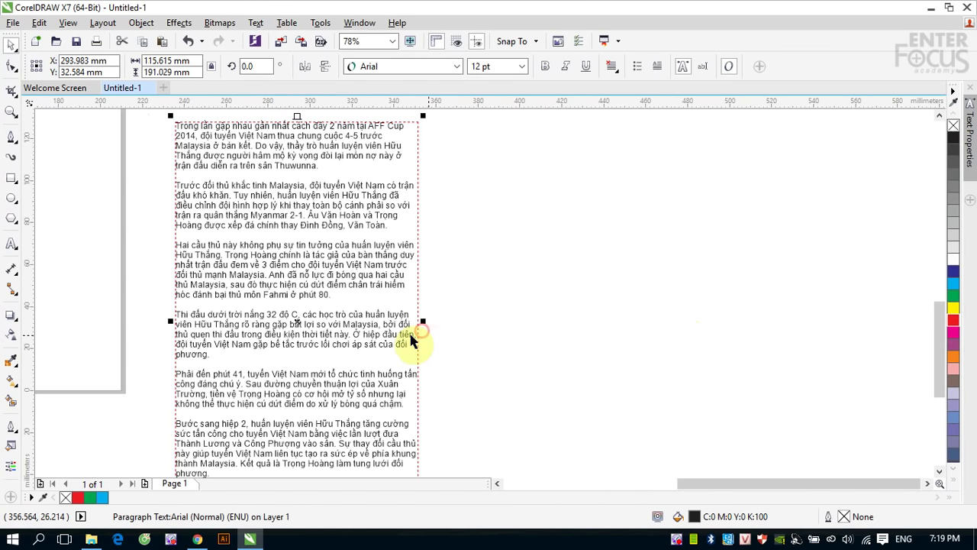
drag(288, 321, 504, 333)
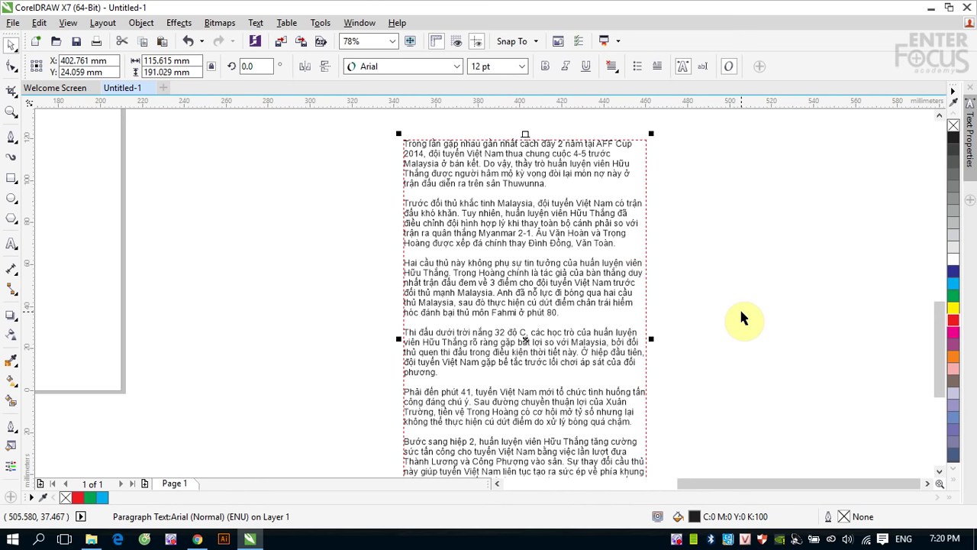
Try indenting the first line of the article's opening paragraph with a tab, and remove the indent again.
click(11, 244)
click(416, 145)
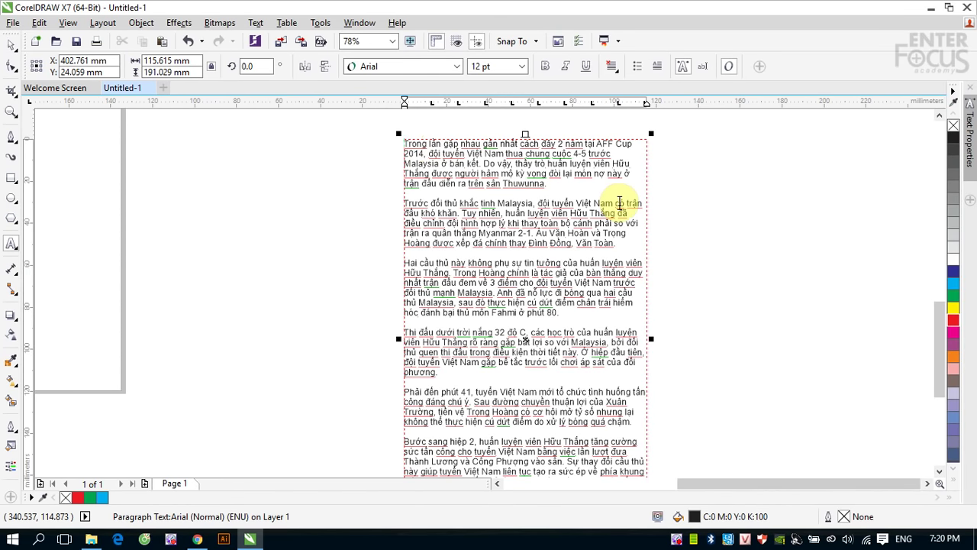
key(Tab)
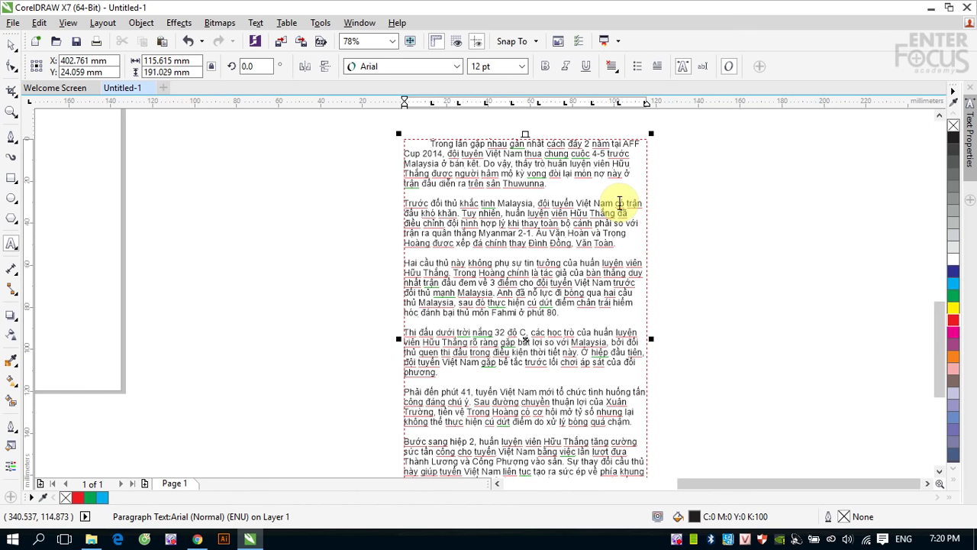
key(BackSpace)
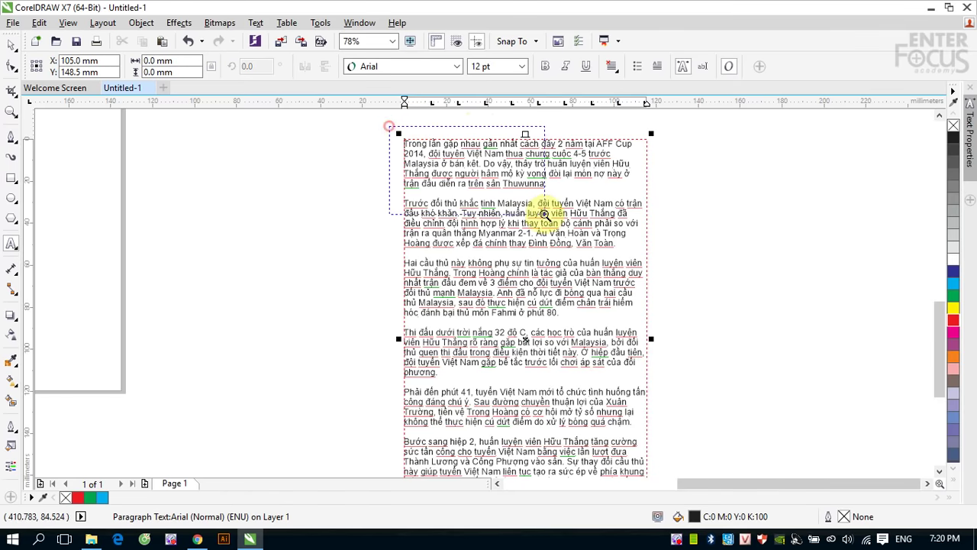
Enlarge the initial letter T of the article's first paragraph to 24 pt and leave text editing.
scroll(410, 222, up, 4)
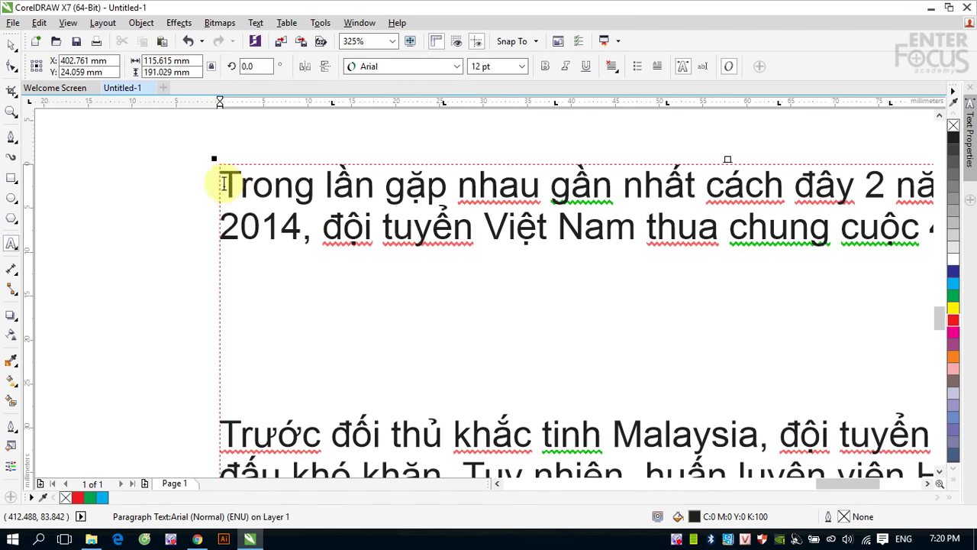
drag(220, 184, 240, 184)
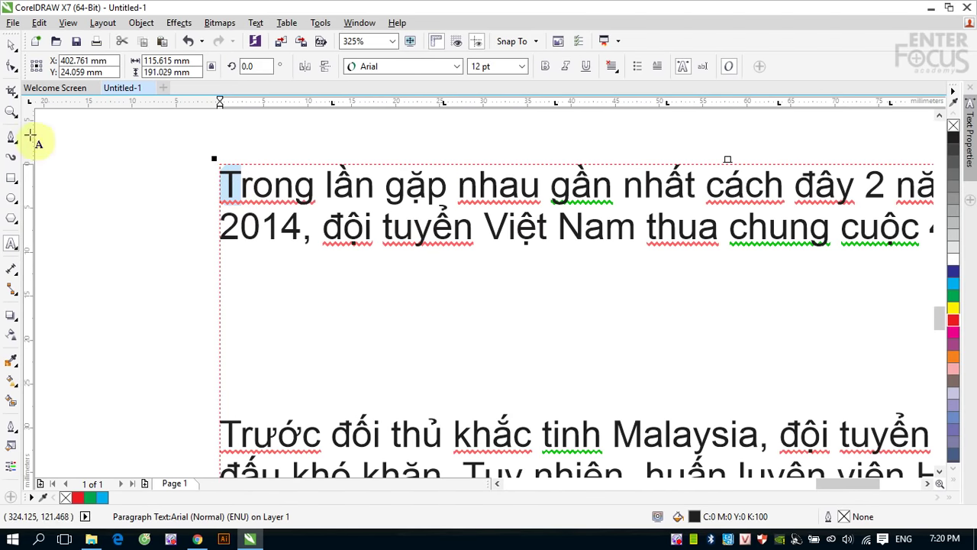
click(11, 42)
click(69, 142)
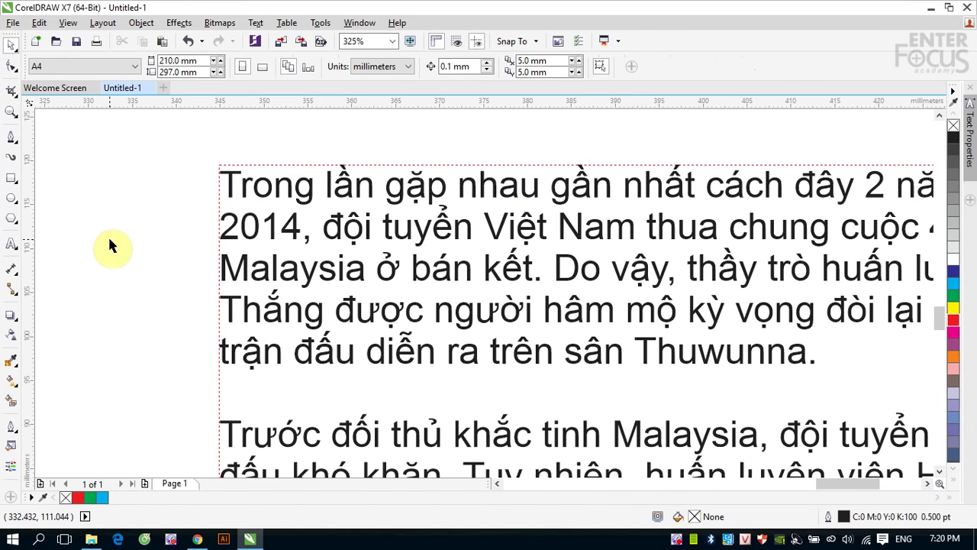
click(11, 243)
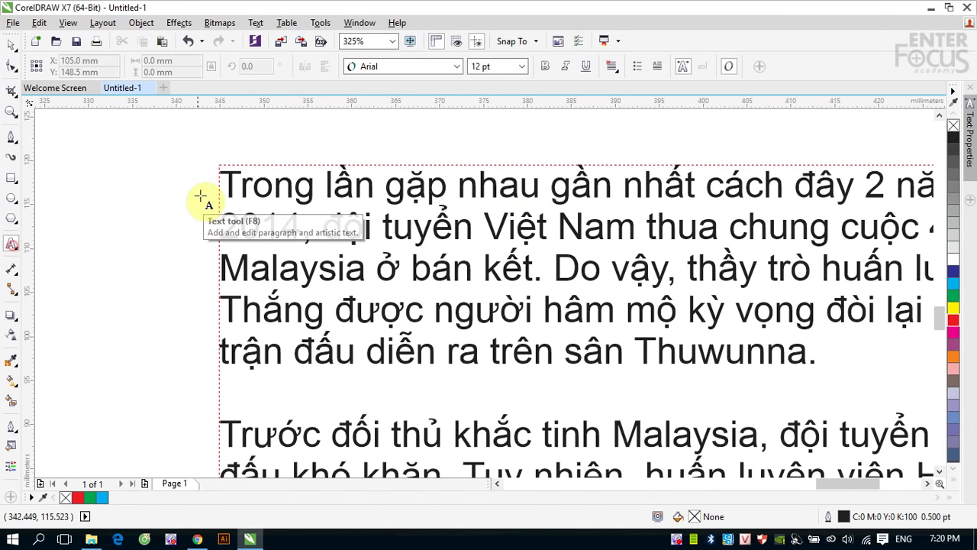
drag(223, 183, 240, 184)
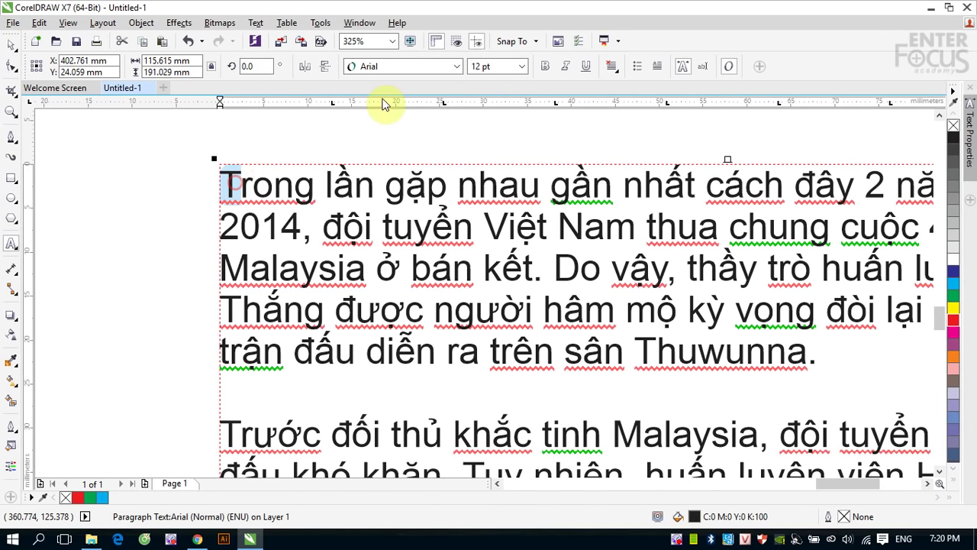
click(521, 66)
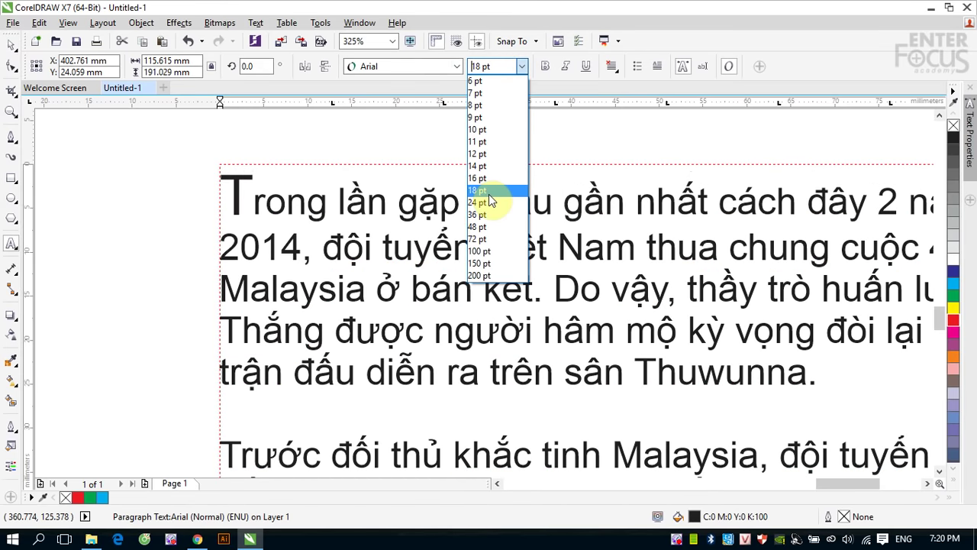
click(490, 203)
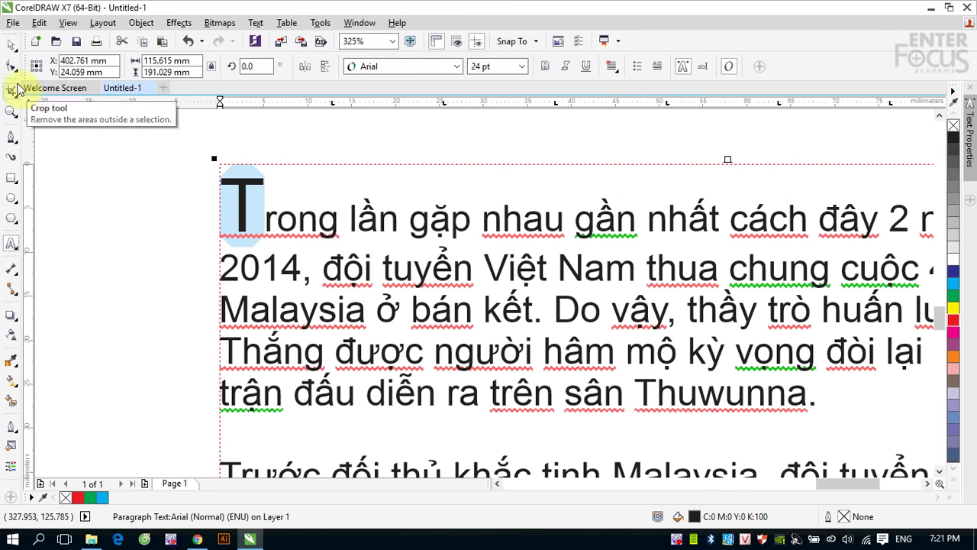
click(10, 46)
scroll(117, 200, down, 5)
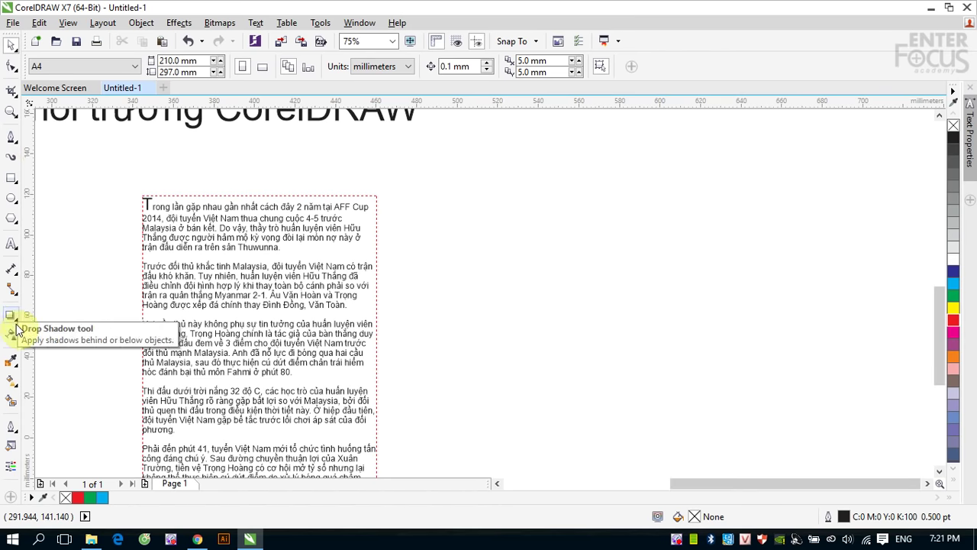
Set the enlarged initial letter T of the first paragraph back to 12 pt.
click(9, 242)
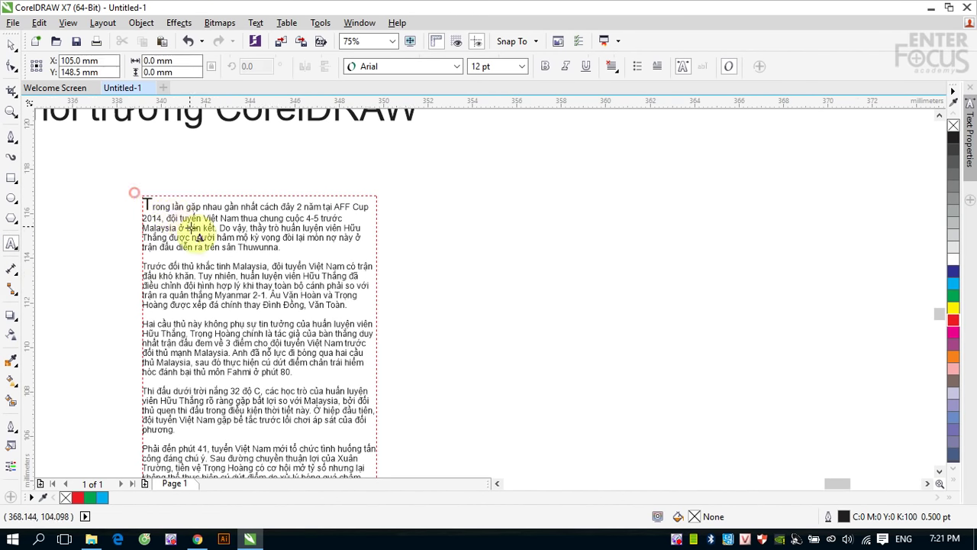
scroll(200, 243, up, 6)
drag(388, 243, 286, 236)
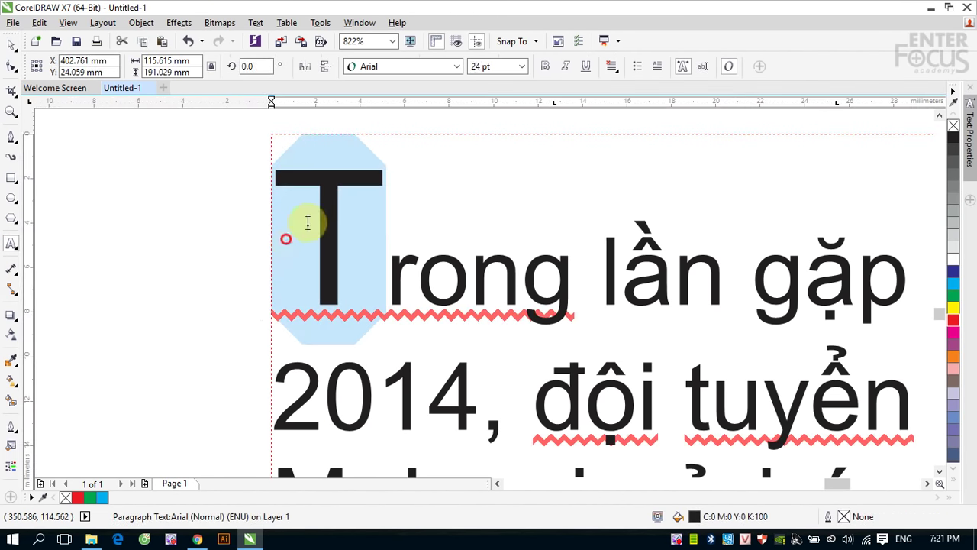
drag(420, 283, 449, 286)
drag(301, 242, 338, 245)
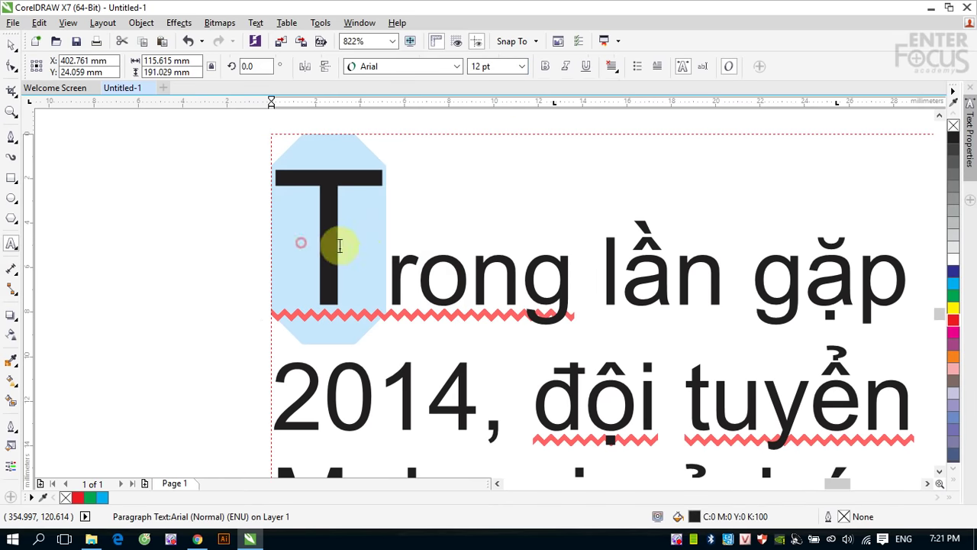
click(521, 67)
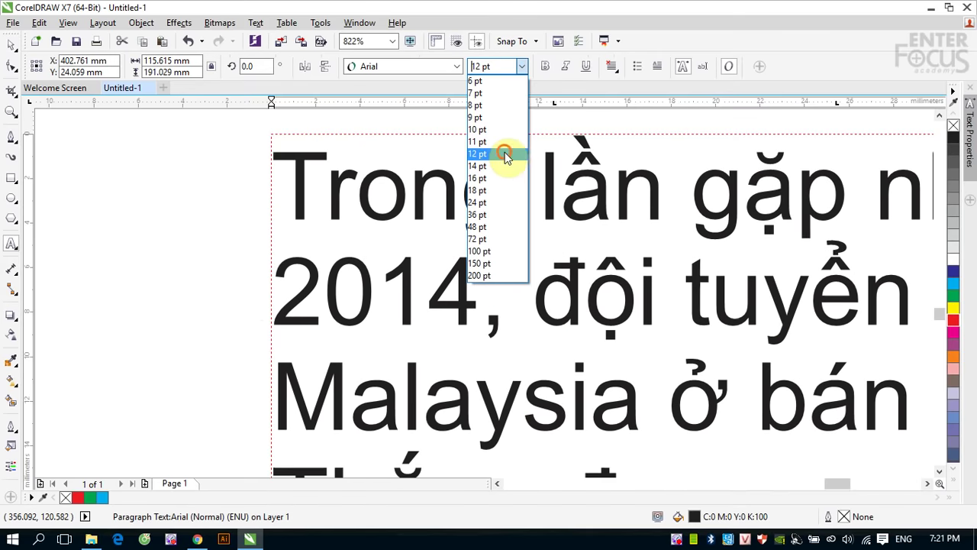
click(506, 152)
Apply a drop cap spanning 3 lines to the article's first paragraph and deselect the text frame.
click(278, 175)
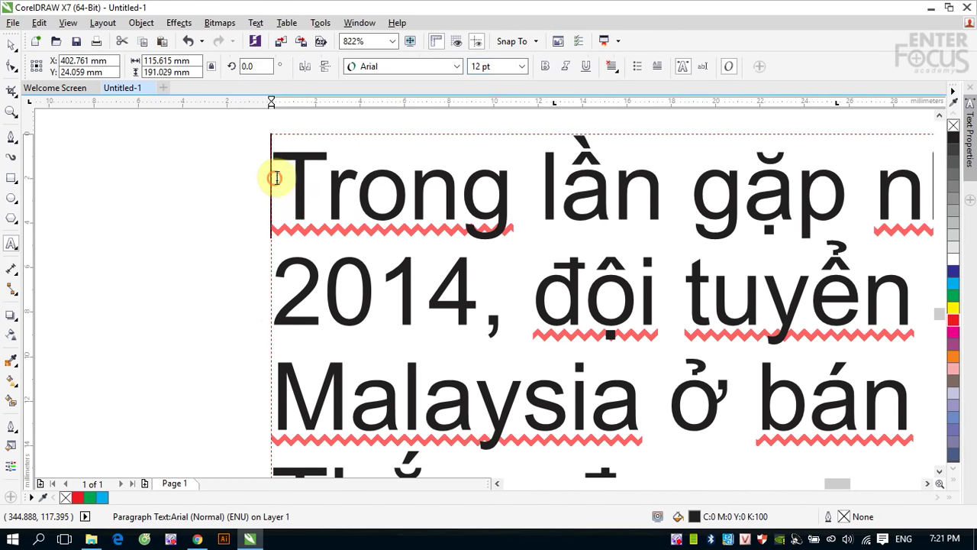
click(286, 188)
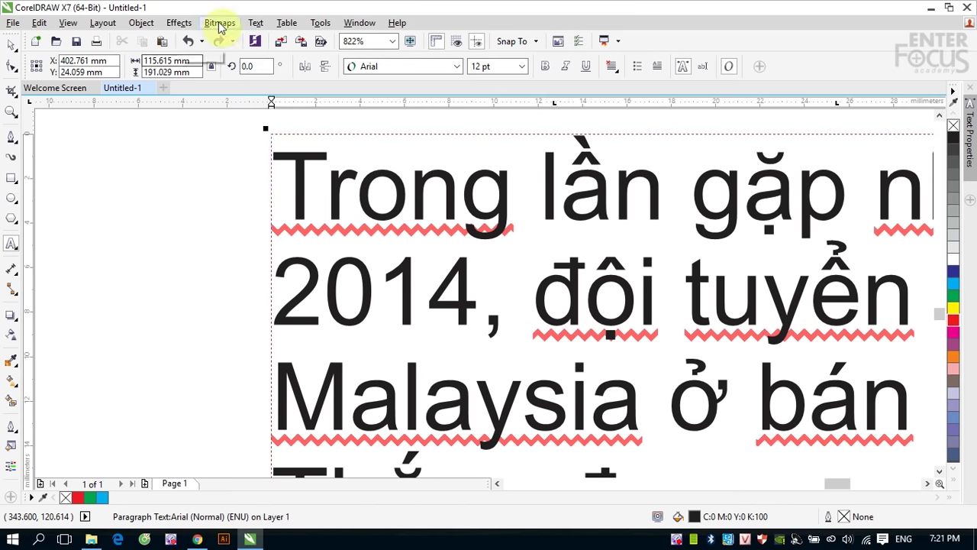
click(256, 29)
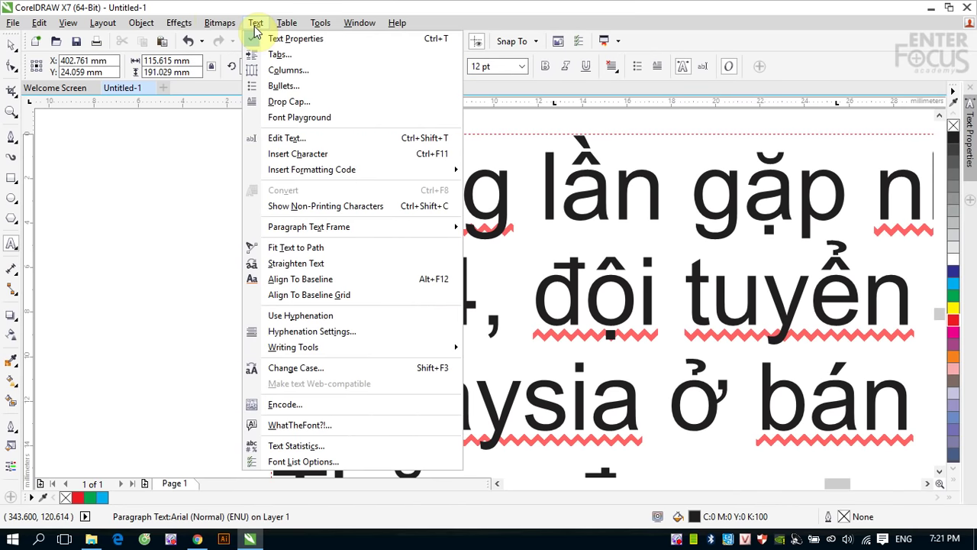
click(286, 101)
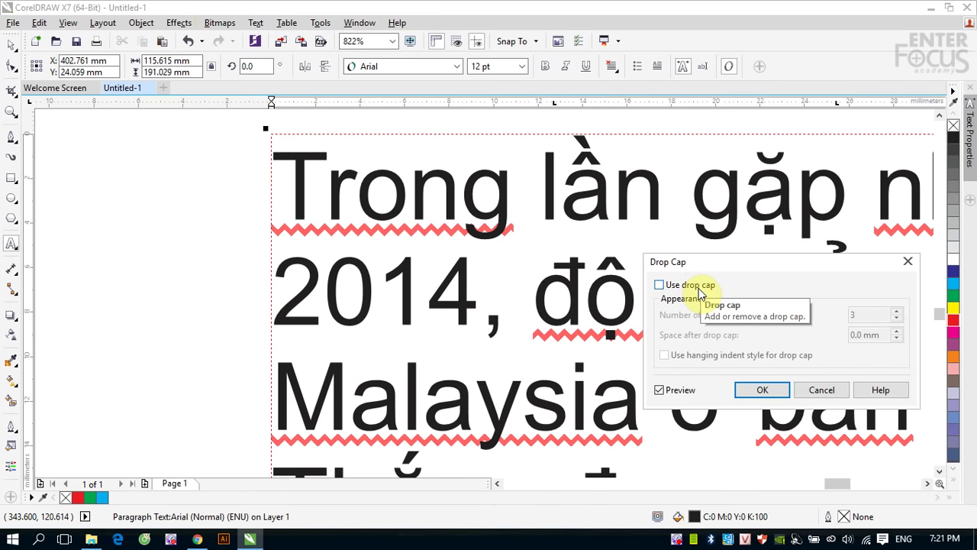
click(659, 285)
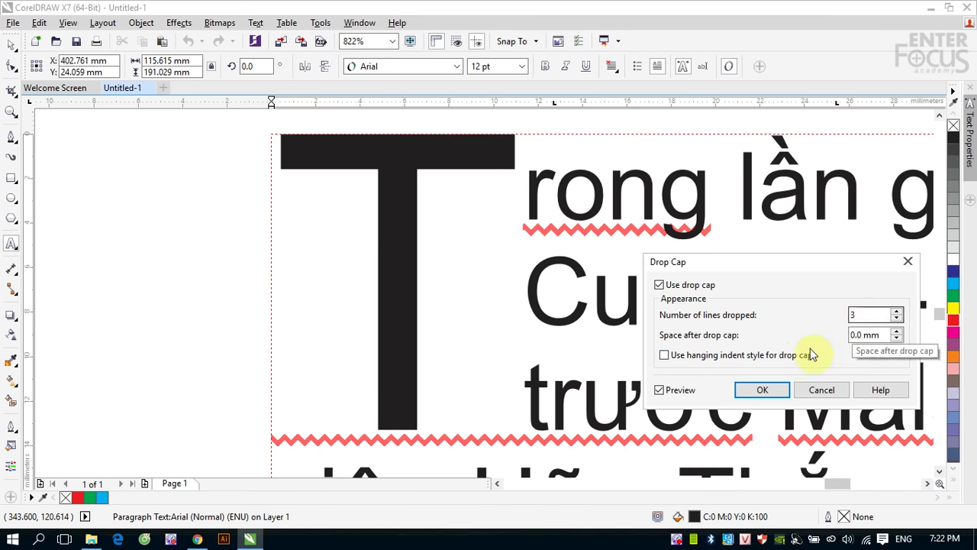
click(762, 389)
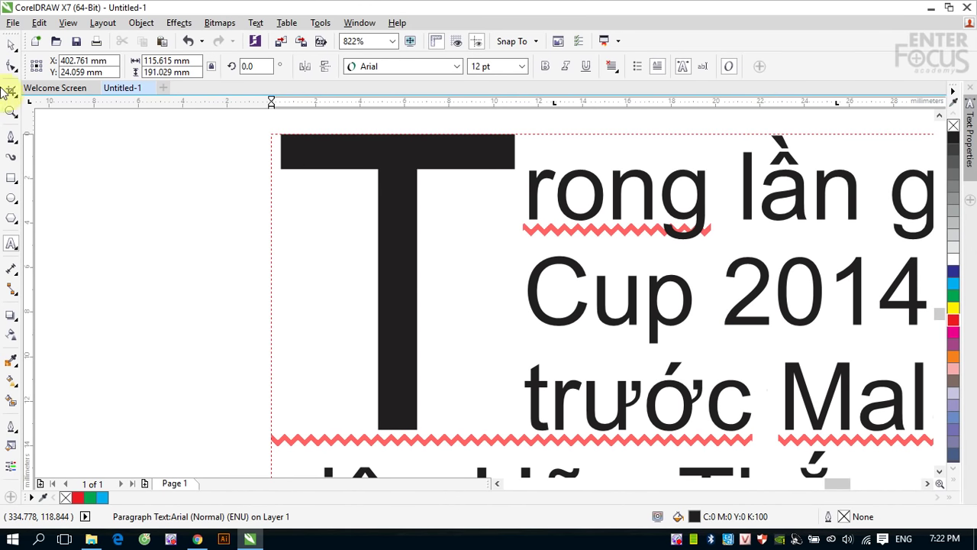
click(13, 47)
key(F4)
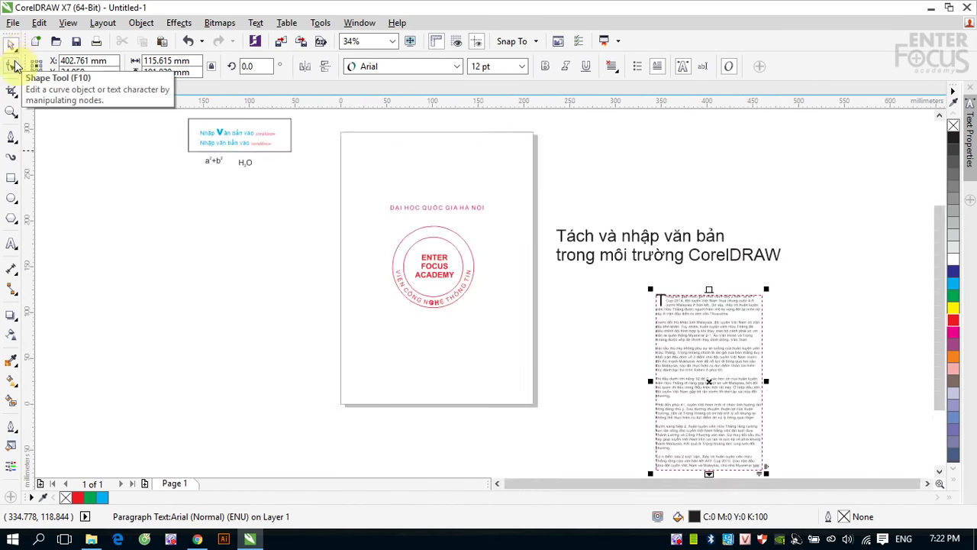
click(811, 323)
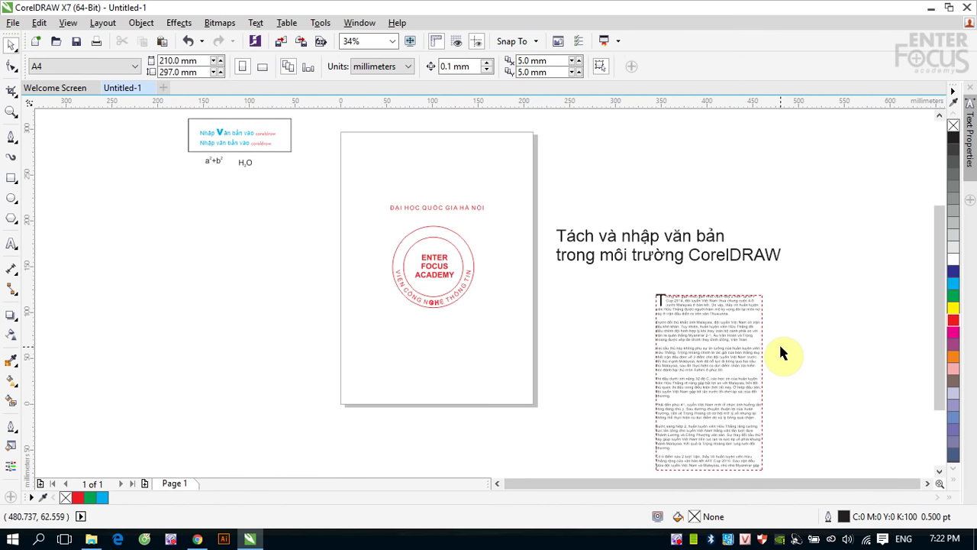
Apply a drop cap spanning 3 lines to the article's second paragraph, beginning "Trước đối thủ".
key(z)
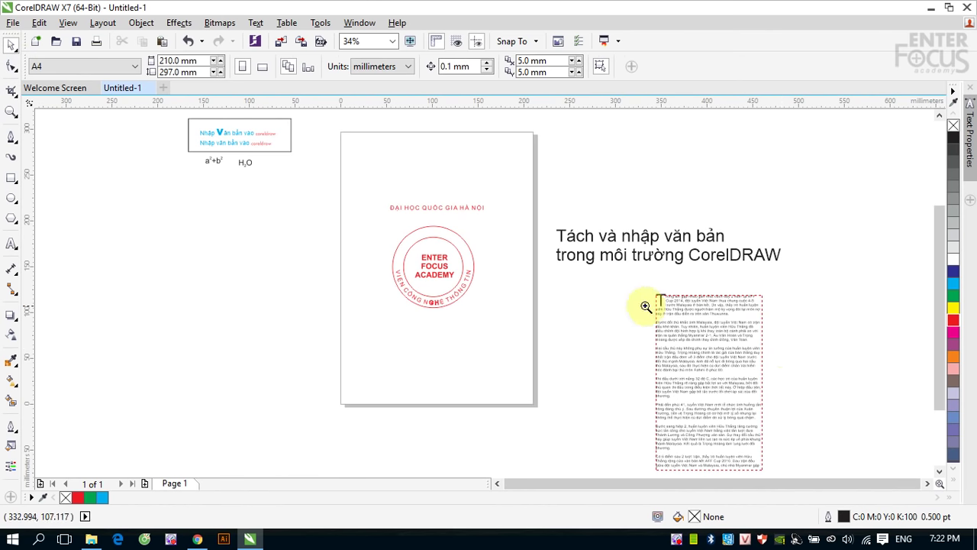
drag(657, 297, 814, 463)
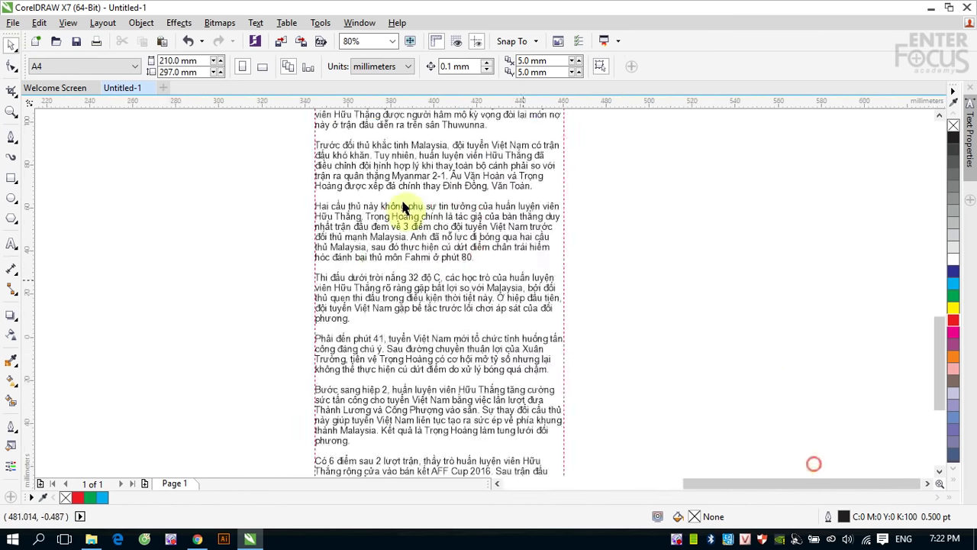
click(11, 243)
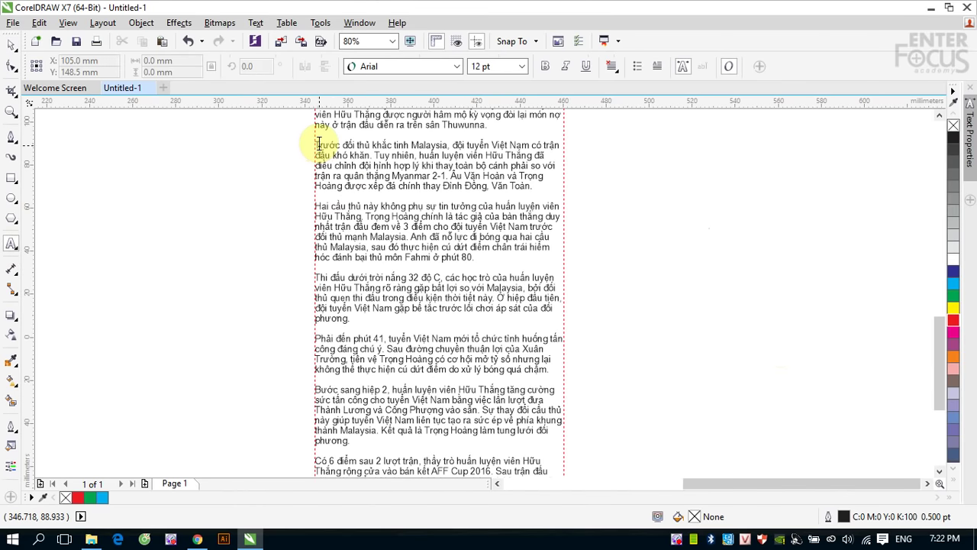
click(314, 144)
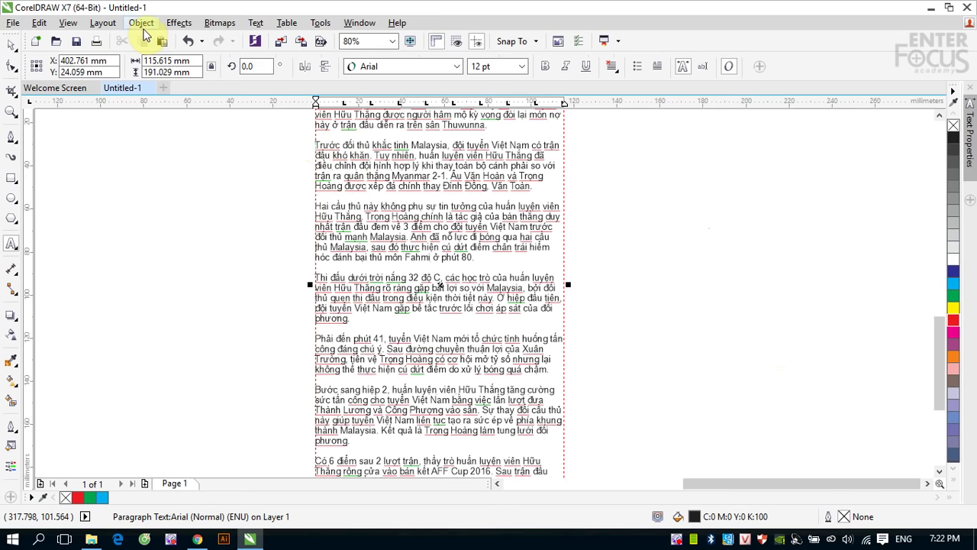
click(253, 23)
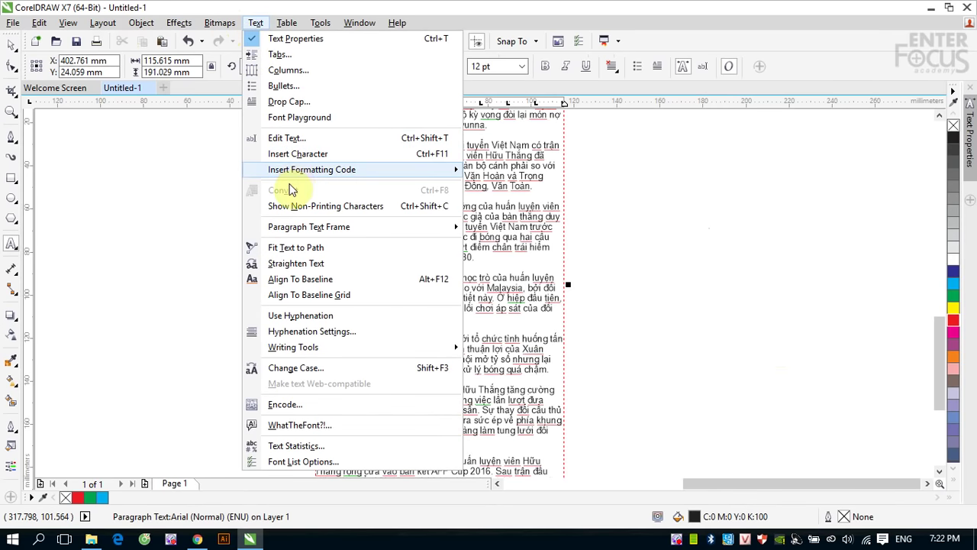
click(284, 102)
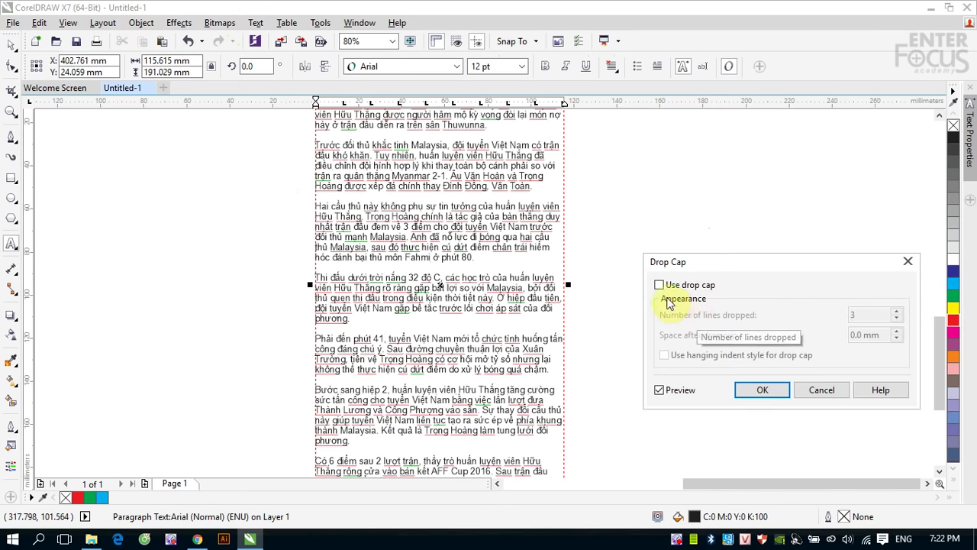
click(659, 284)
click(761, 391)
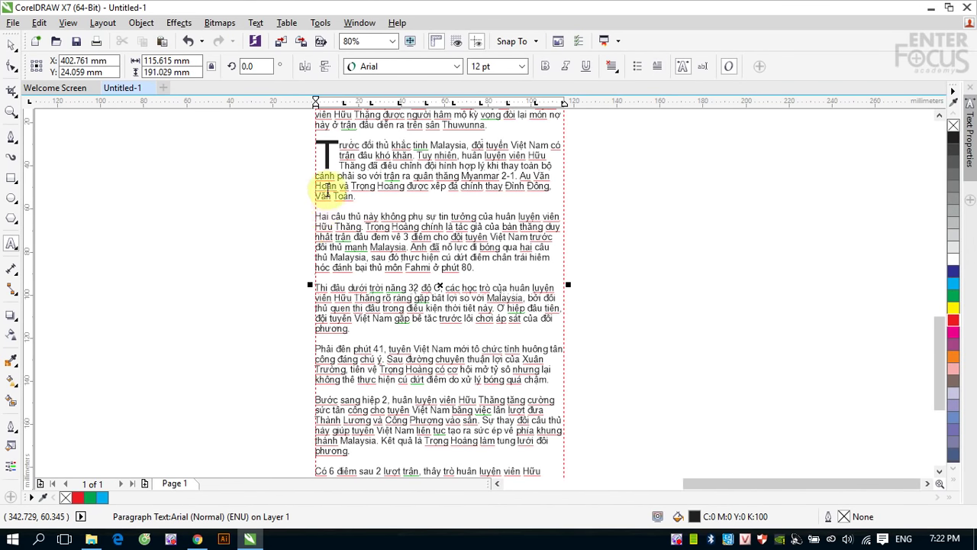
Try to apply a drop cap at the start of the article's third paragraph.
click(317, 212)
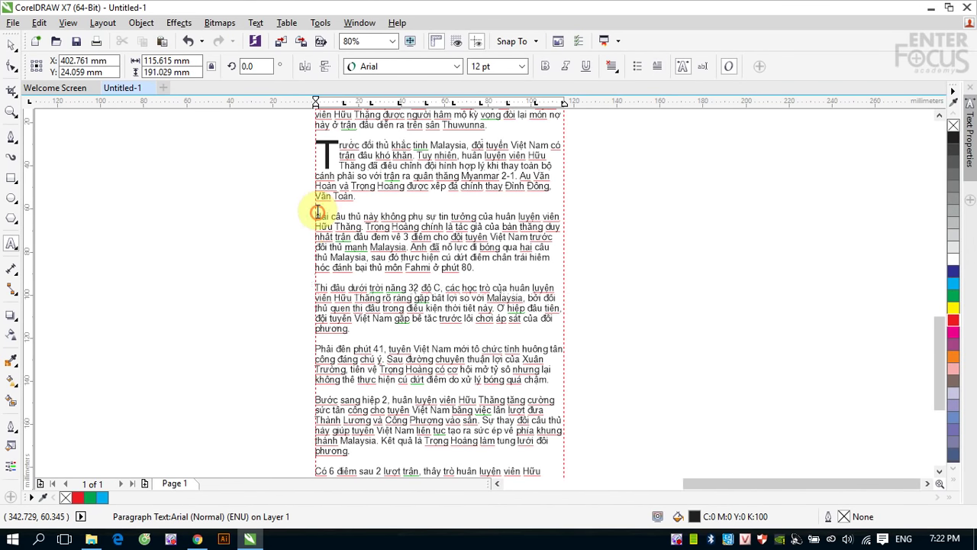
click(256, 23)
click(291, 101)
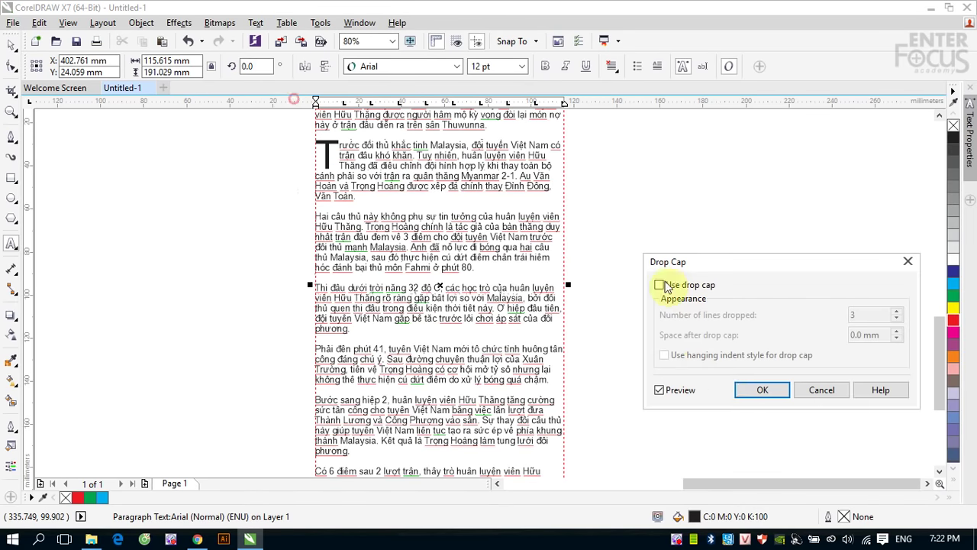
click(659, 284)
click(754, 391)
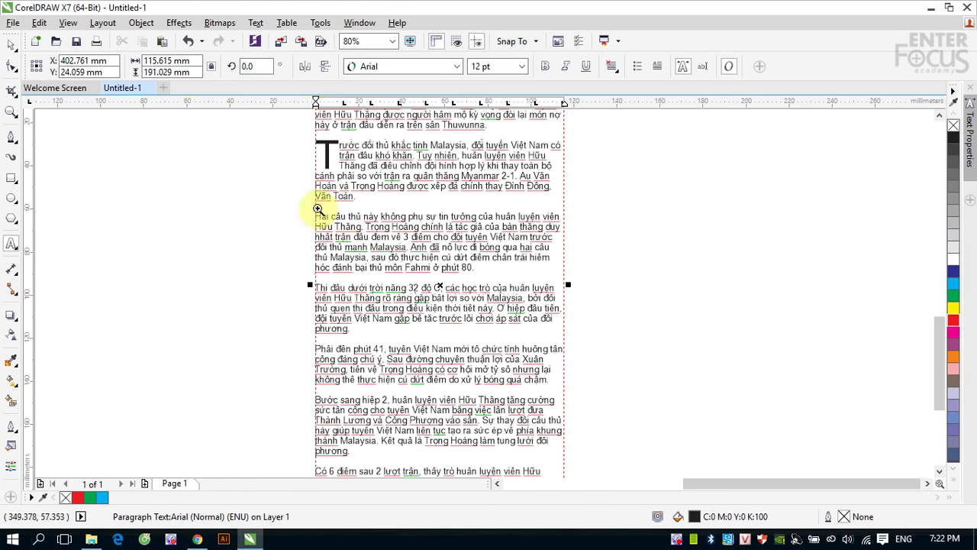
Apply a drop cap spanning 3 lines to the third paragraph, beginning "Hai cầu thủ", and leave text editing.
drag(299, 196, 367, 252)
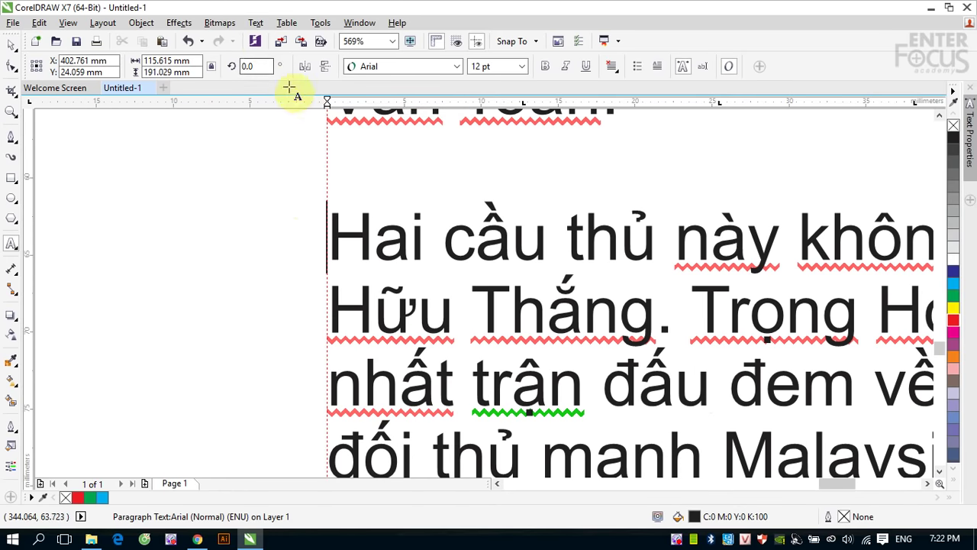
click(254, 24)
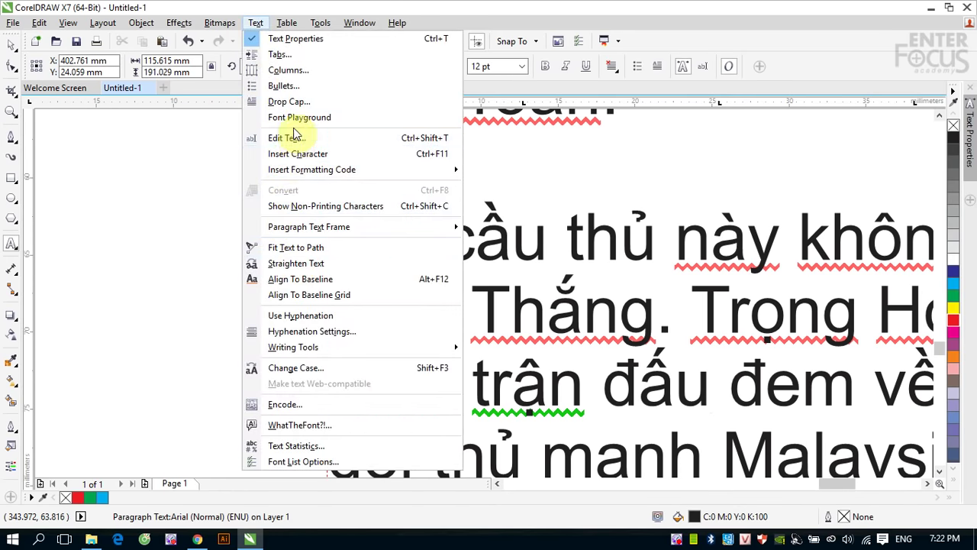
click(288, 102)
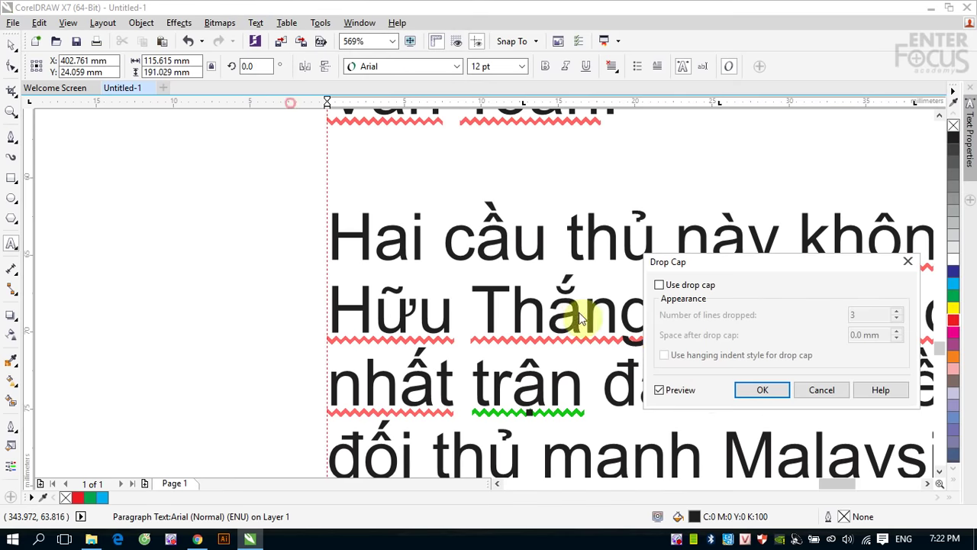
click(659, 285)
click(762, 390)
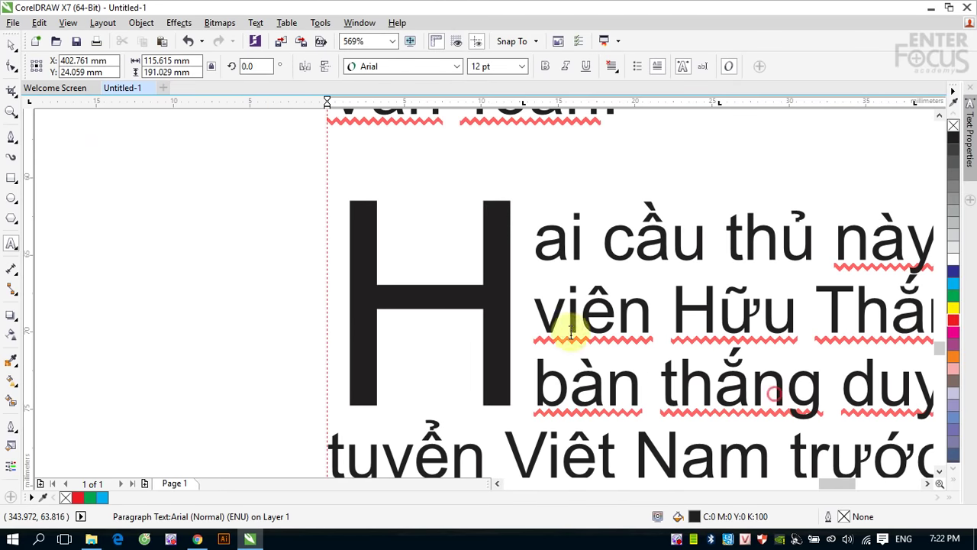
click(12, 45)
click(180, 202)
key(F4)
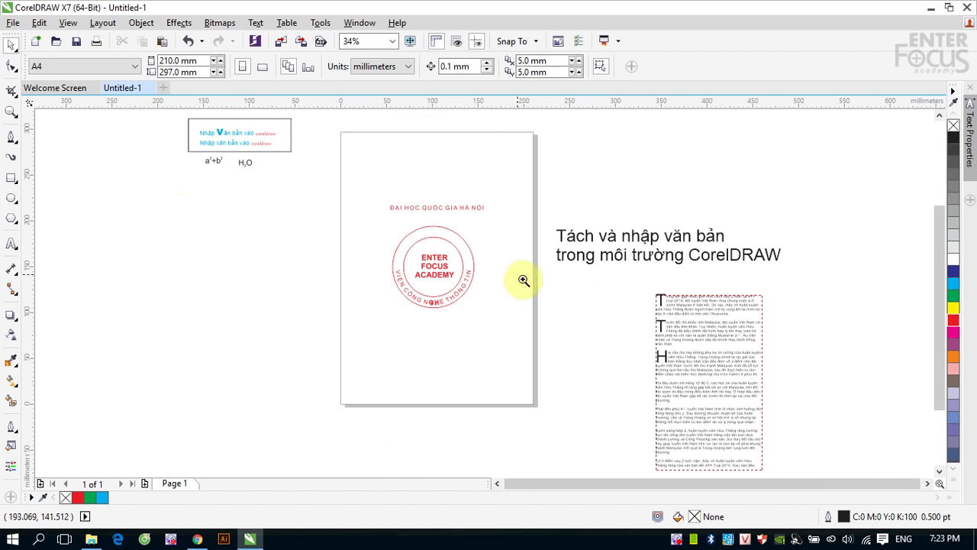
Select all the article's paragraphs, set their drop caps to 2 lines dropped, and deselect the text.
drag(603, 282, 783, 408)
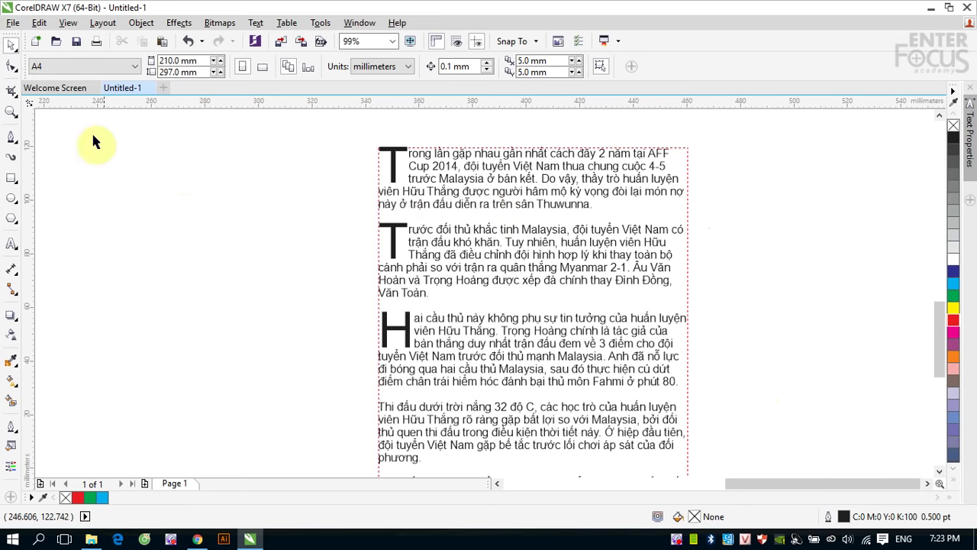
click(12, 243)
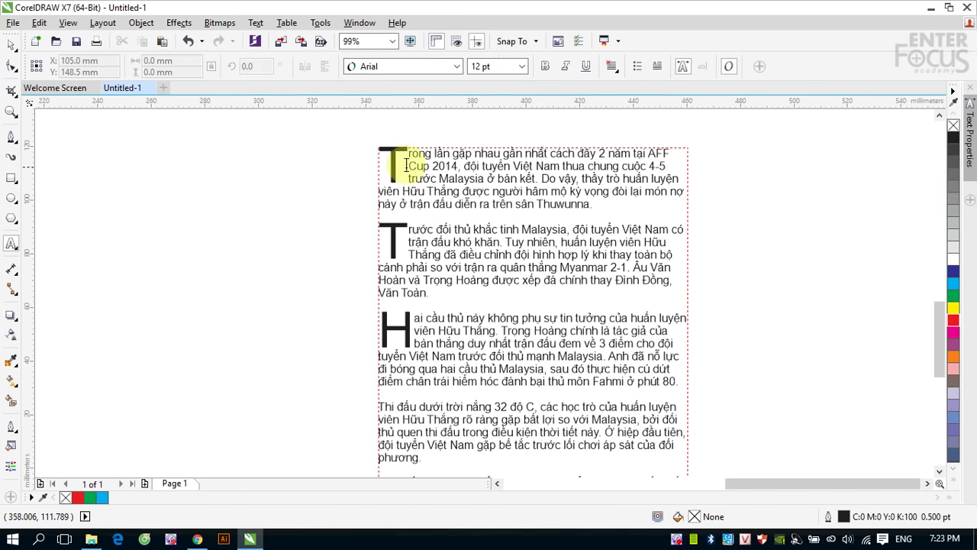
click(383, 158)
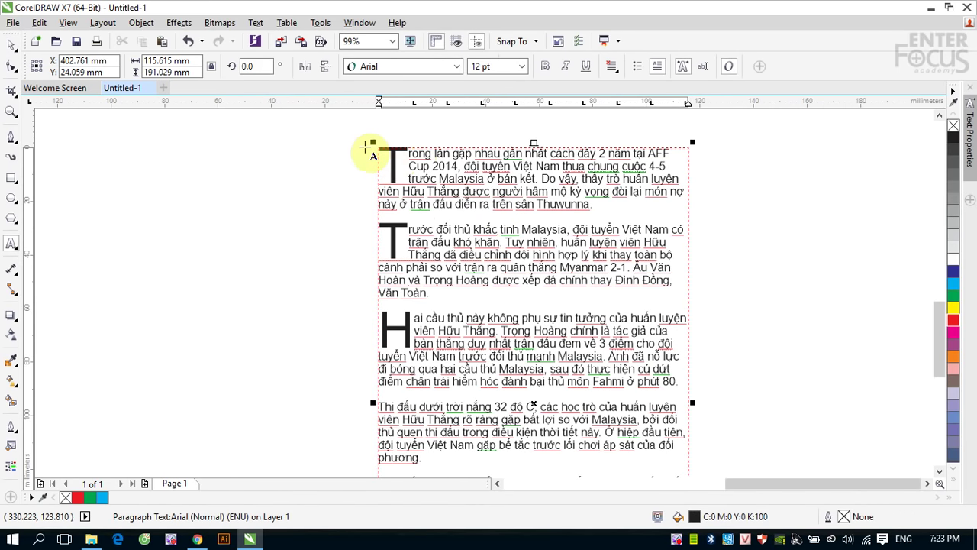
drag(380, 158, 451, 404)
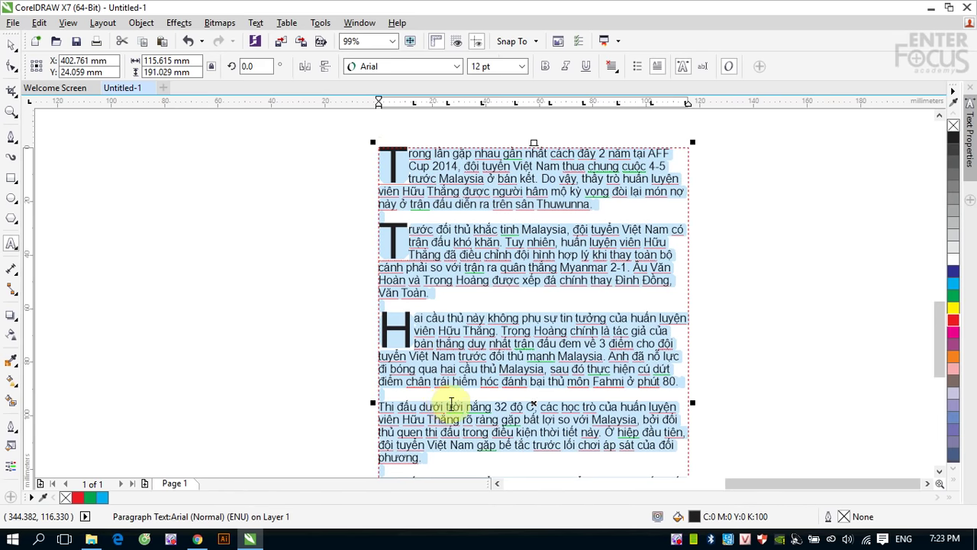
click(255, 22)
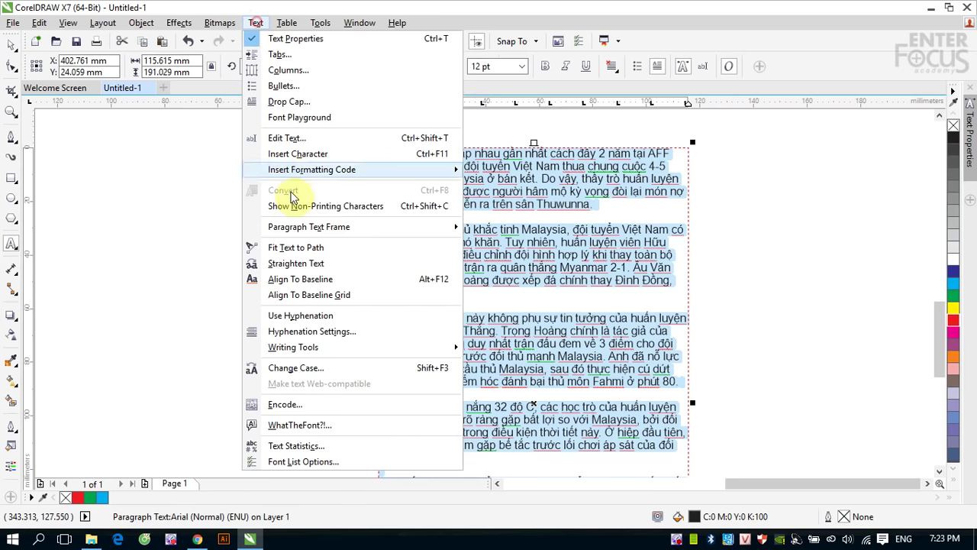
click(287, 101)
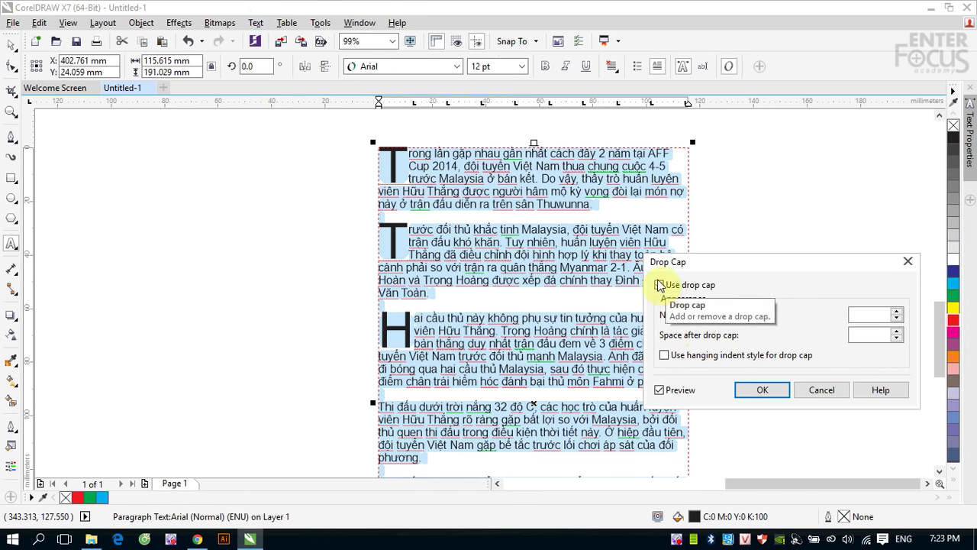
click(873, 314)
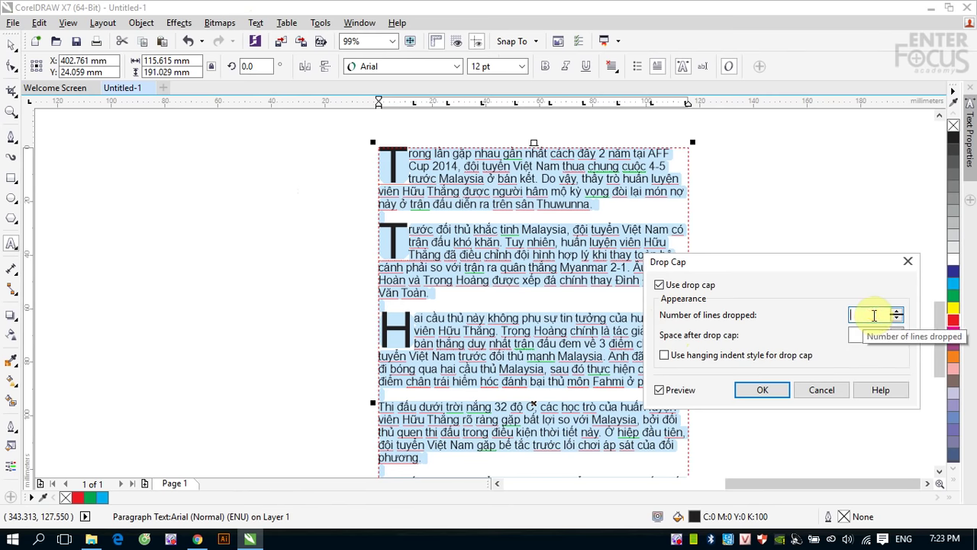
text(2)
click(777, 389)
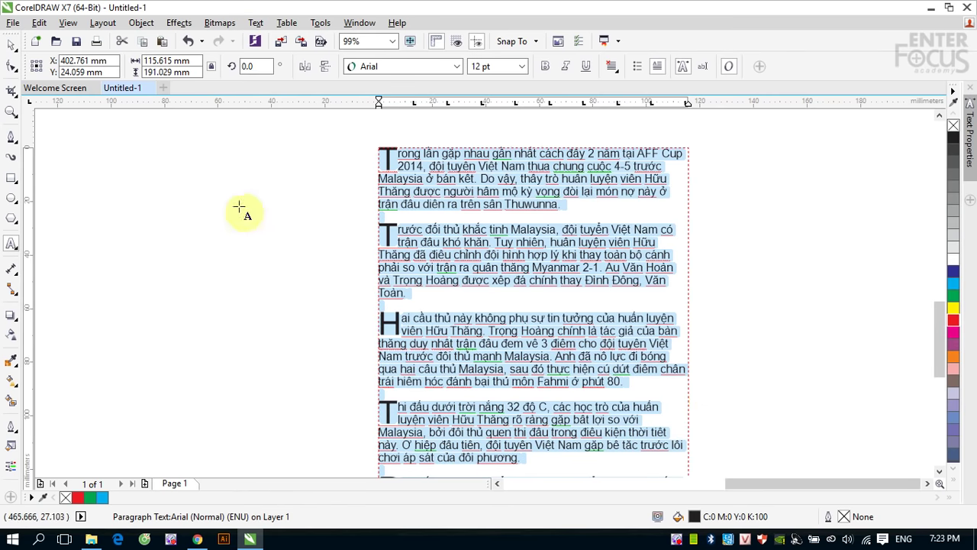
click(10, 43)
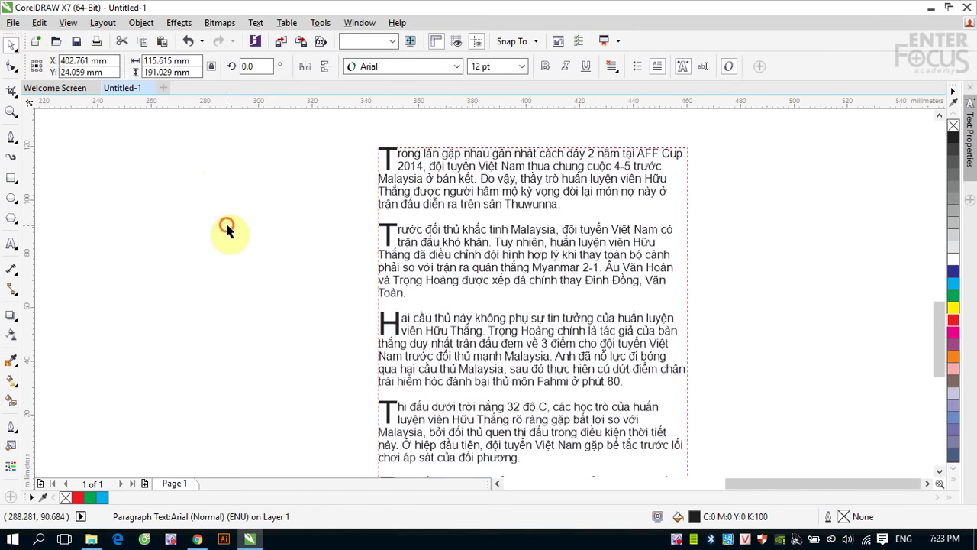
click(226, 221)
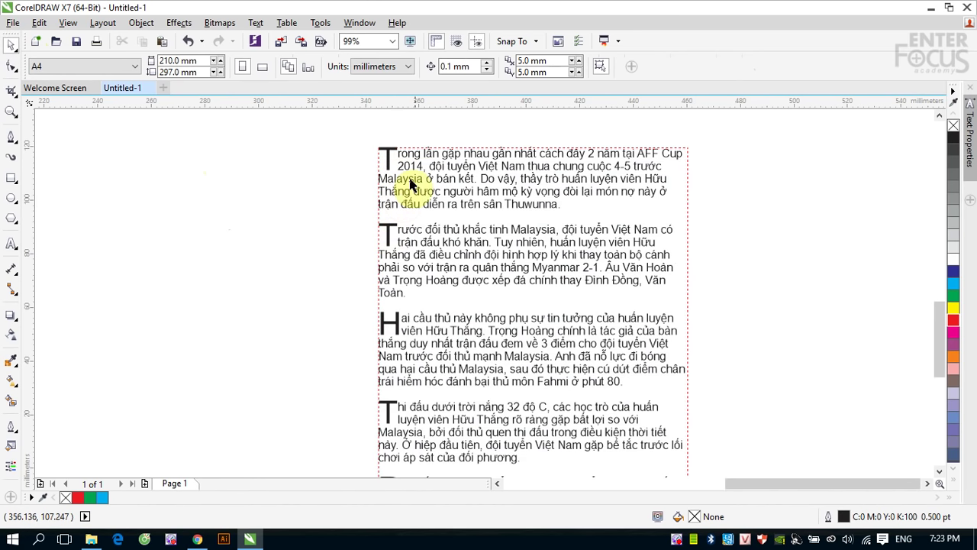
Remove the drop caps from all paragraphs of the article's text frame.
click(413, 180)
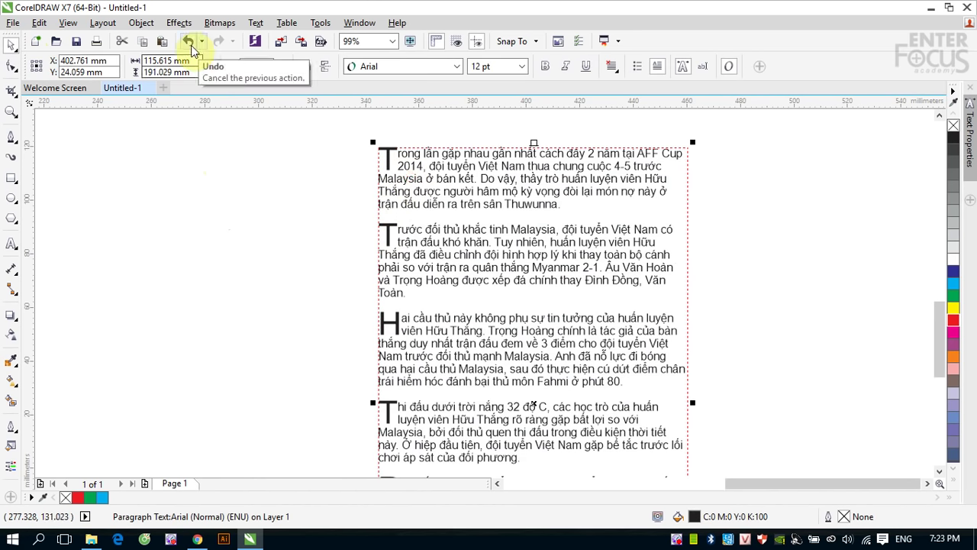
click(255, 23)
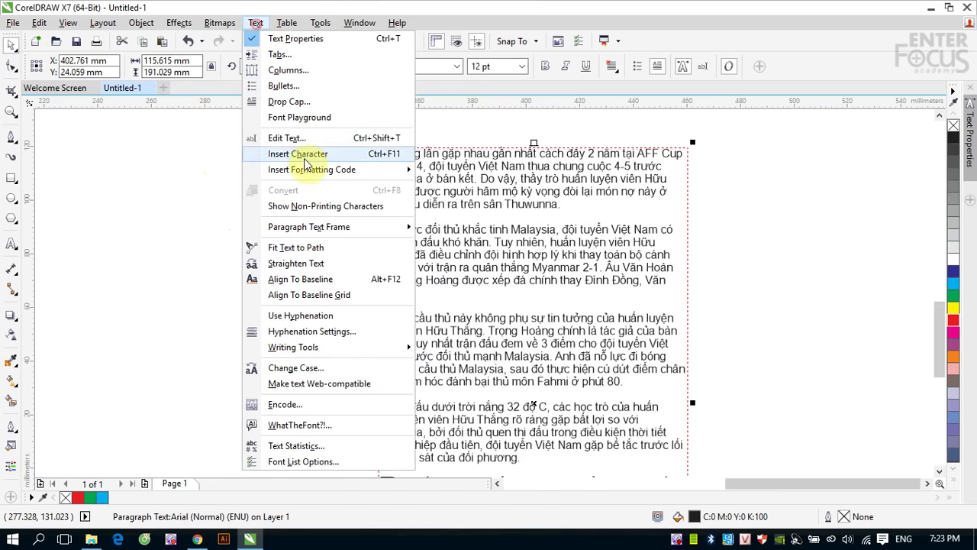
click(288, 100)
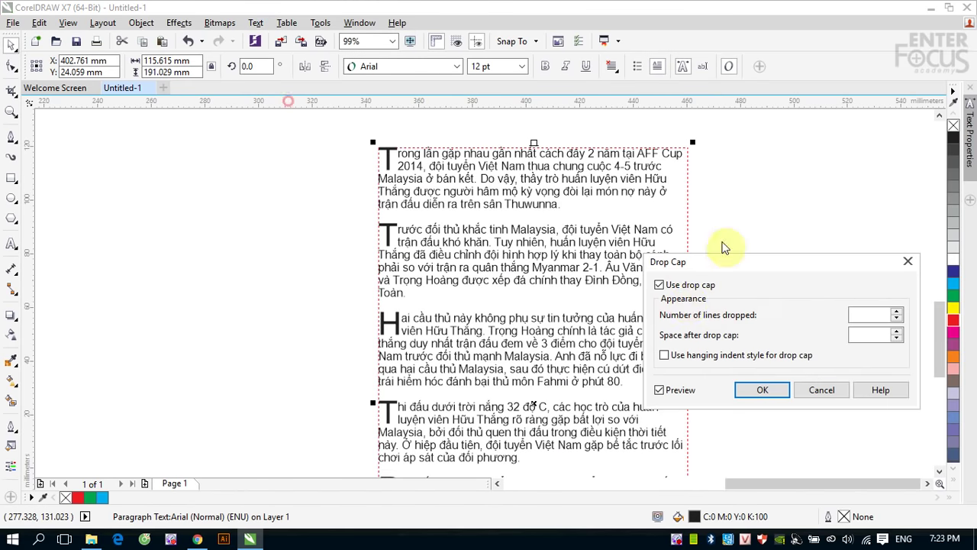
click(660, 287)
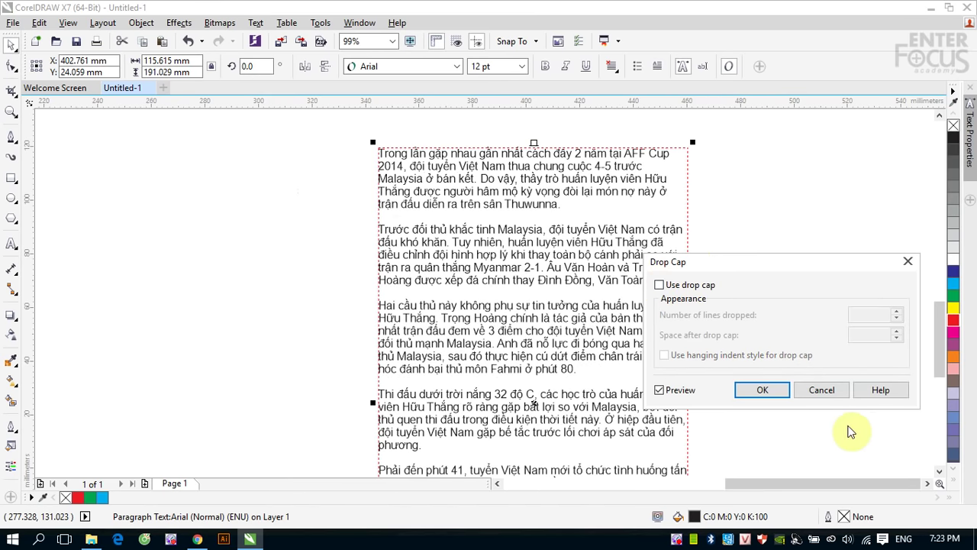
click(762, 391)
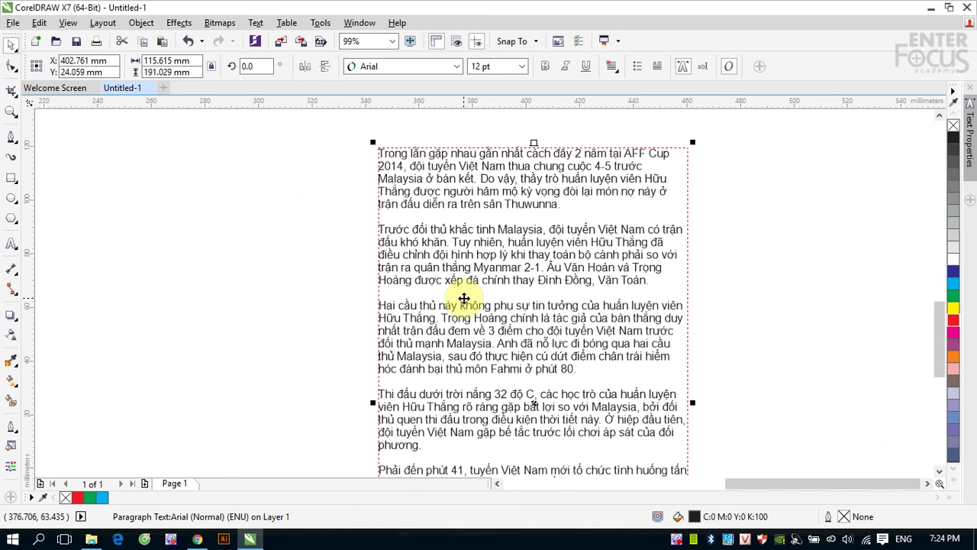
Start a 24 pt Arial artistic text beside the article frame with the first line "Dòng văn bản đầu tiên".
scroll(451, 300, down, 2)
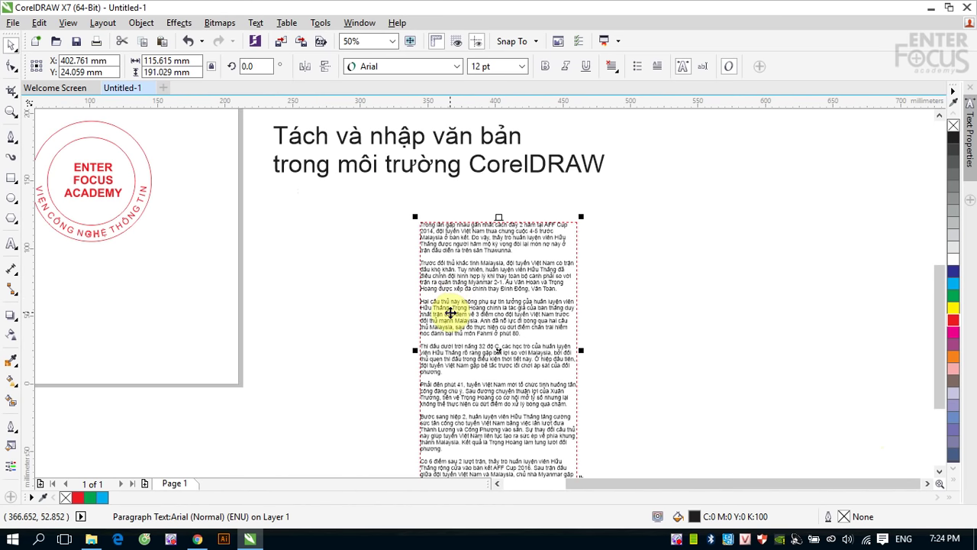
drag(400, 323, 621, 432)
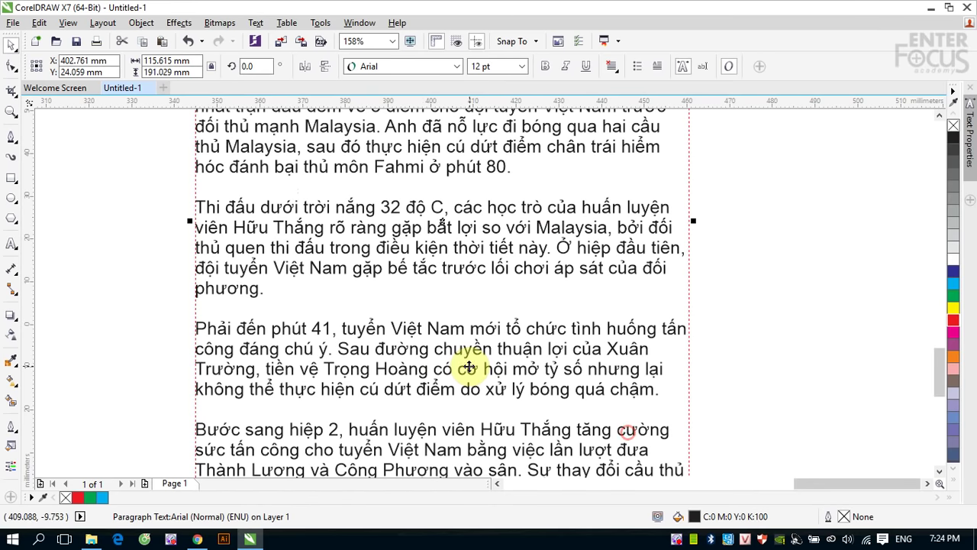
click(13, 244)
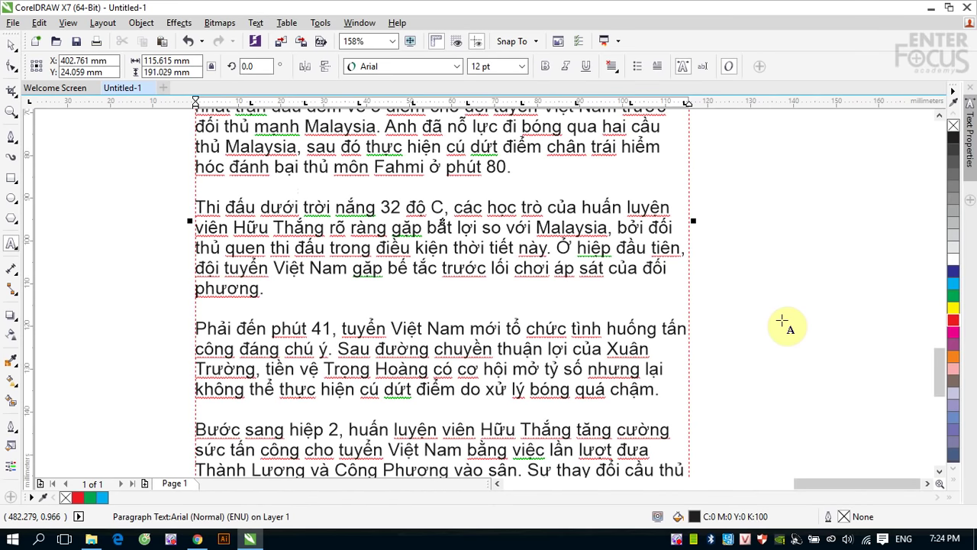
click(734, 300)
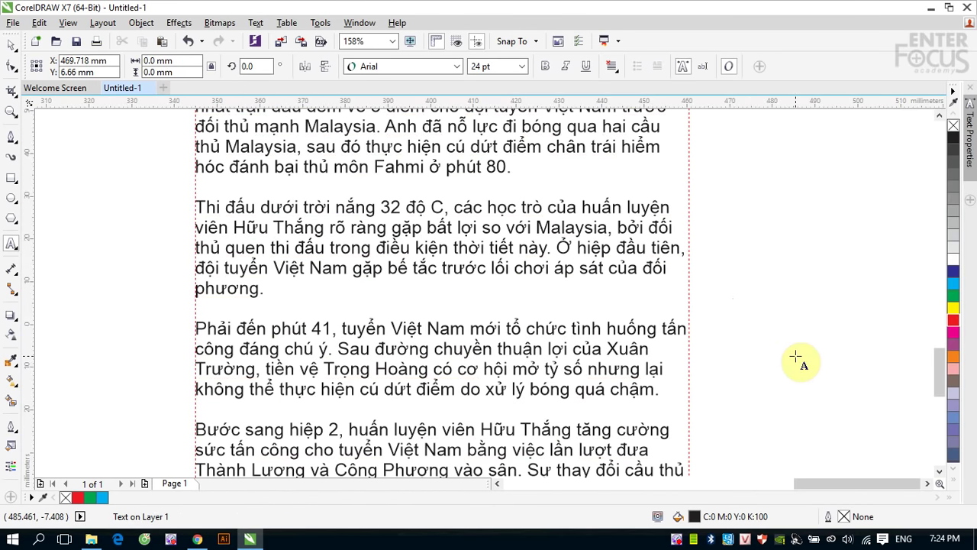
text(Dòng văn )
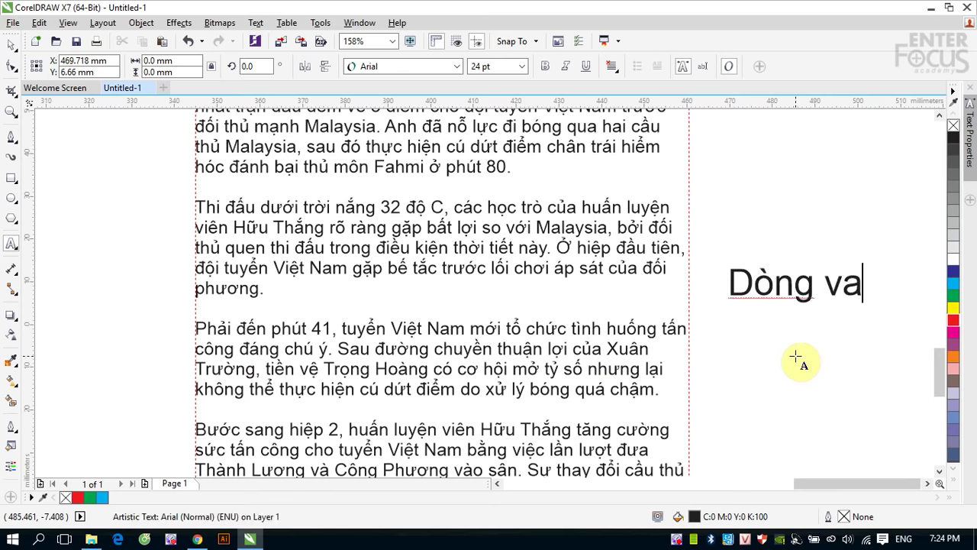
text(bản )
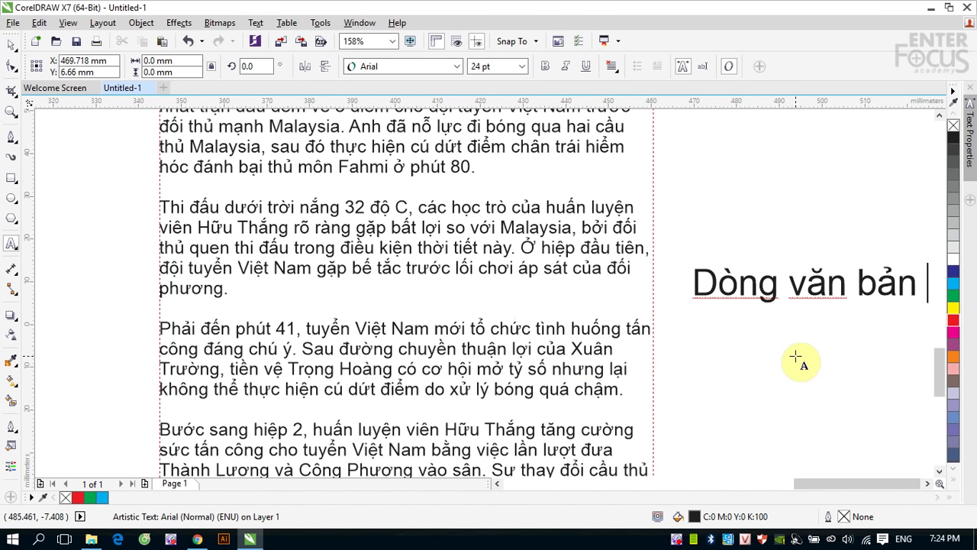
text(cầu tiê)
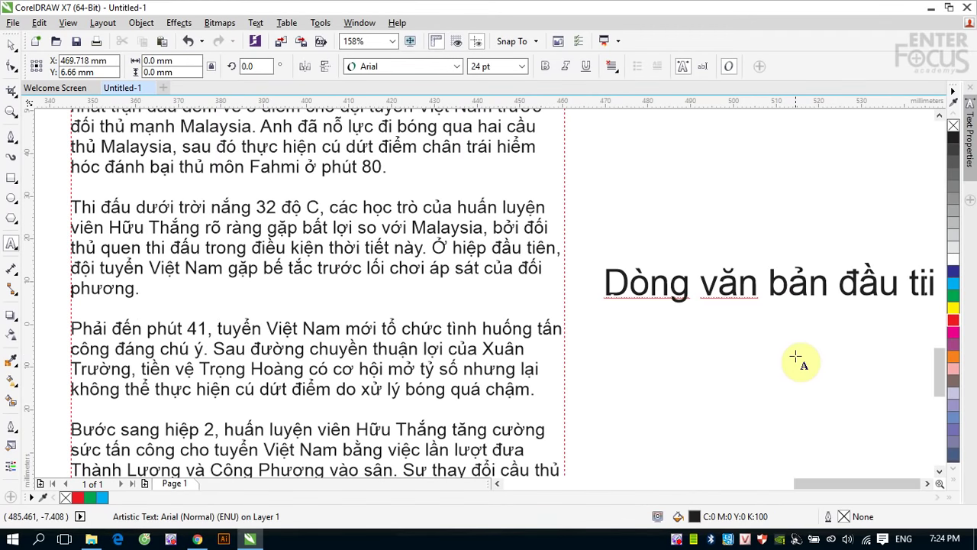
text(n)
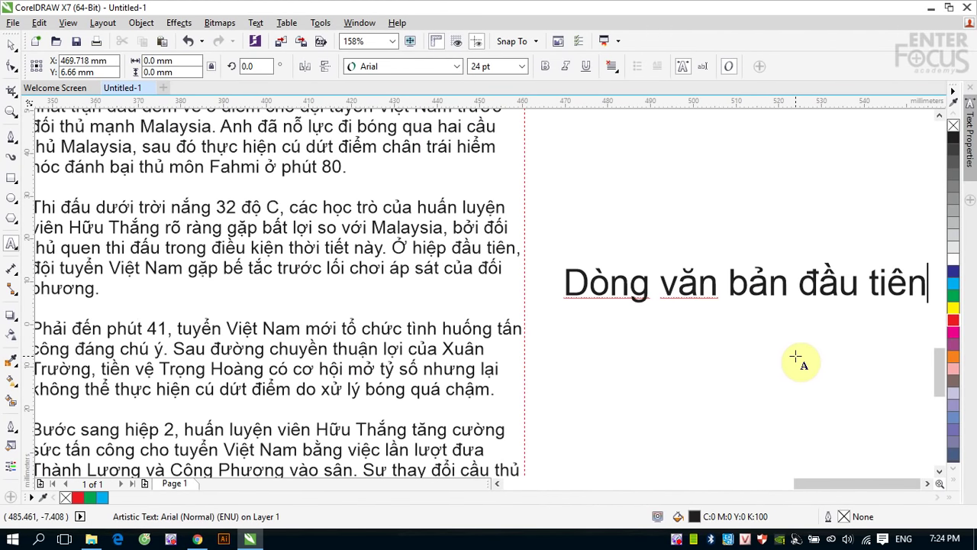
Add the lines "Dòng văn bản thứ 2" and "Dòng văn bản thứ 3" to the artistic text and finish typing.
key(Return)
text(Dòng v)
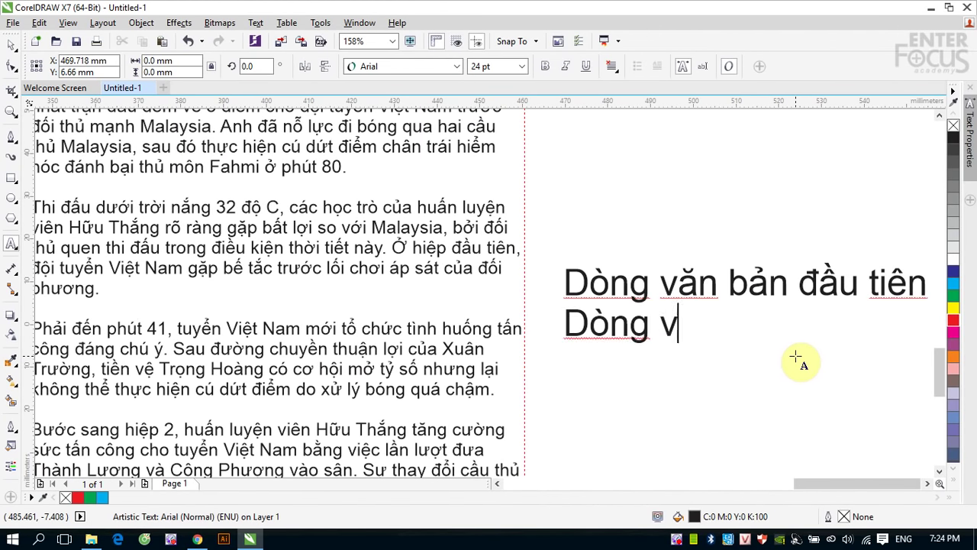
text(ăn bản th)
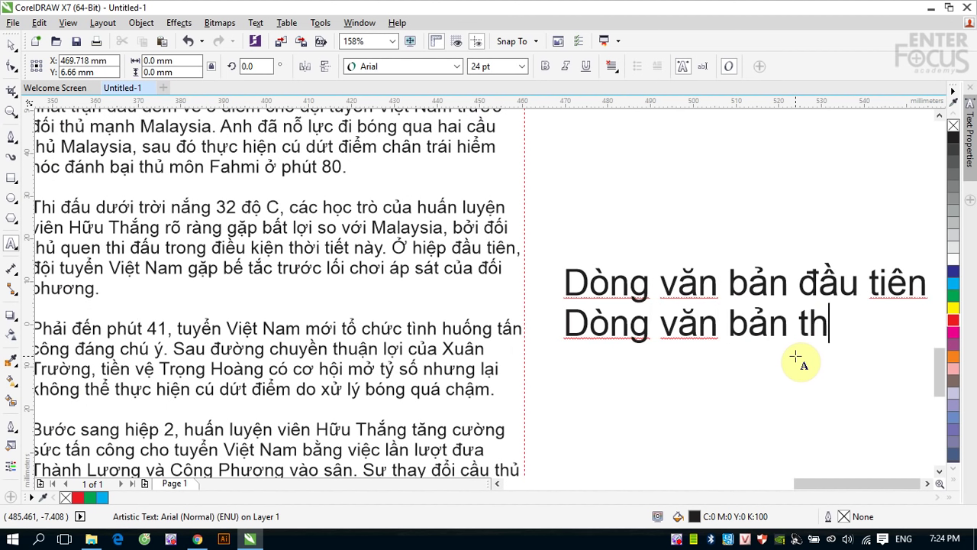
text(ưs 2)
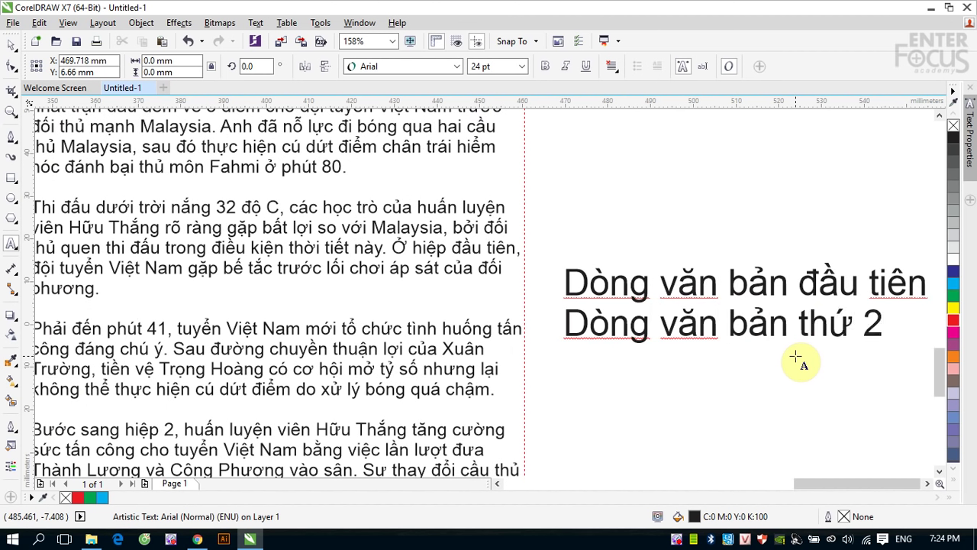
key(Return)
text(Dòng va)
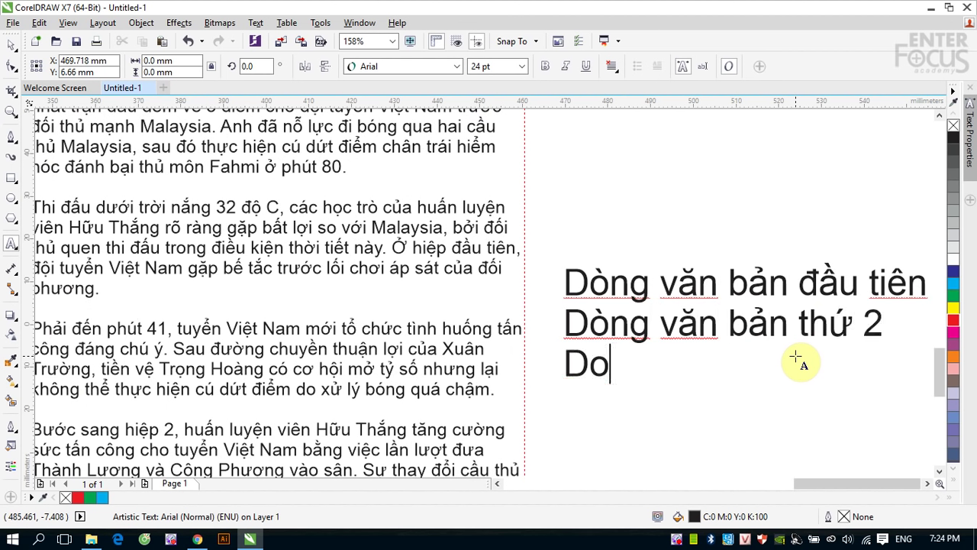
text(wn banr thw)
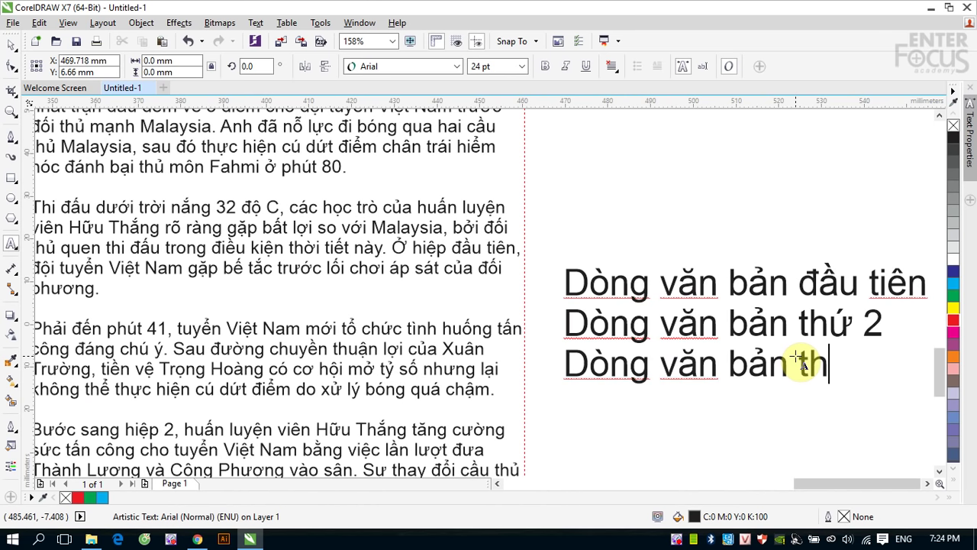
text(s 3)
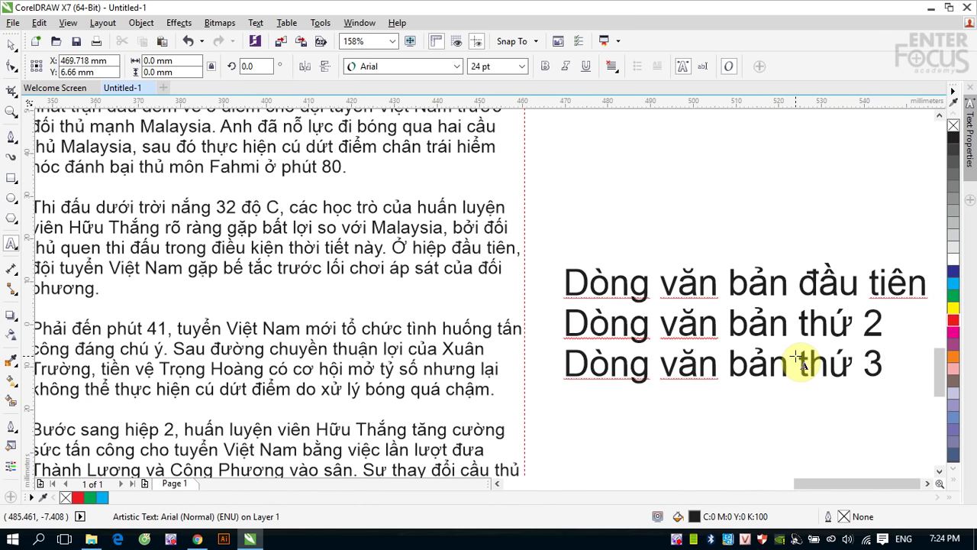
key(ctrl+space)
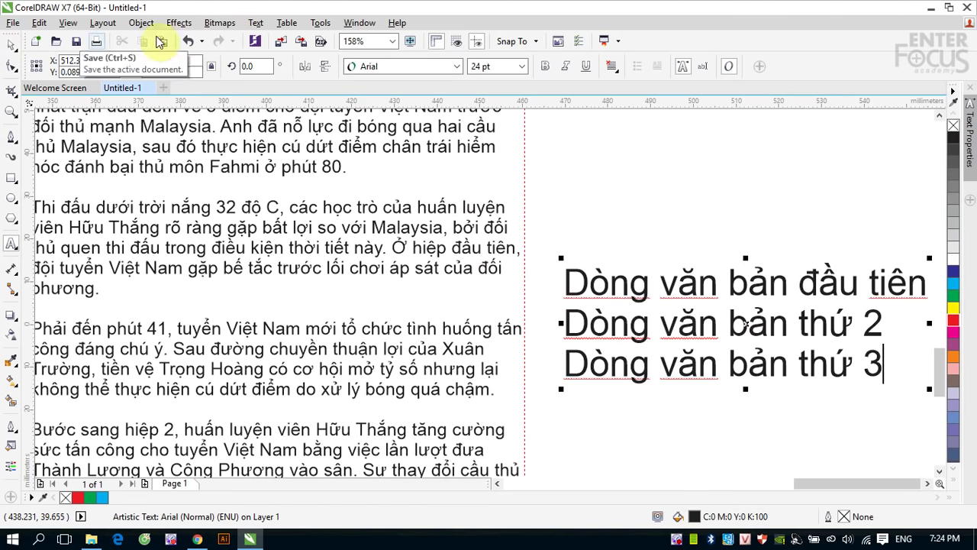
click(255, 23)
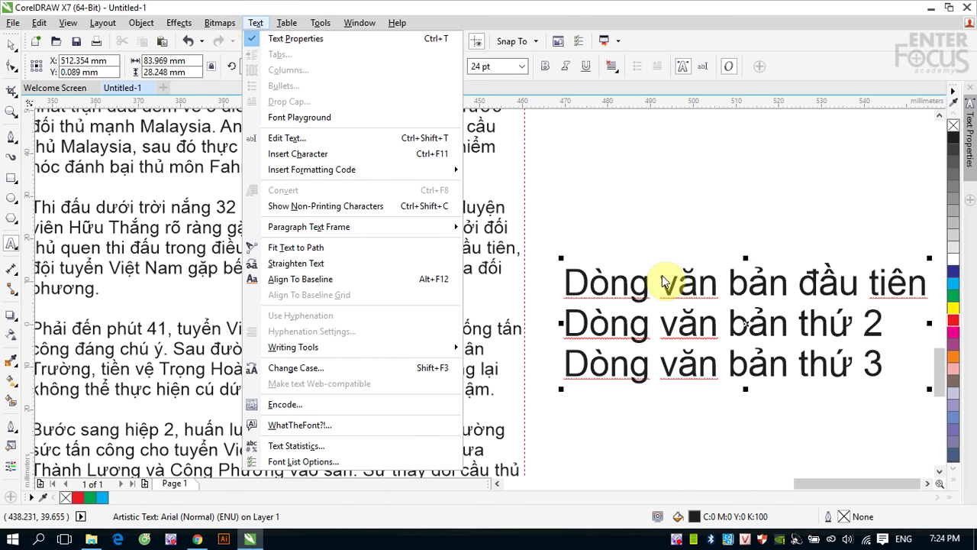
mouse_move(330, 231)
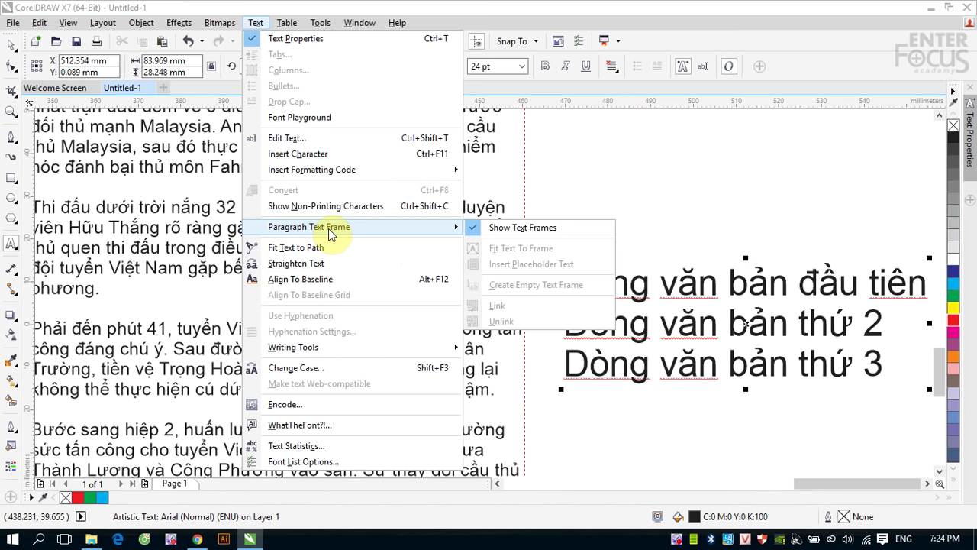
click(737, 214)
Convert the three-line artistic text to paragraph text.
click(12, 44)
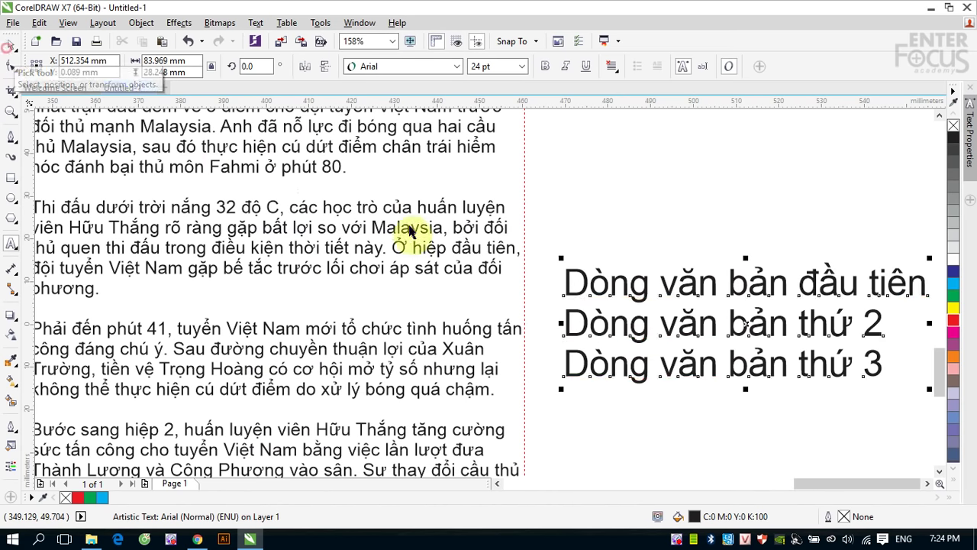
click(256, 22)
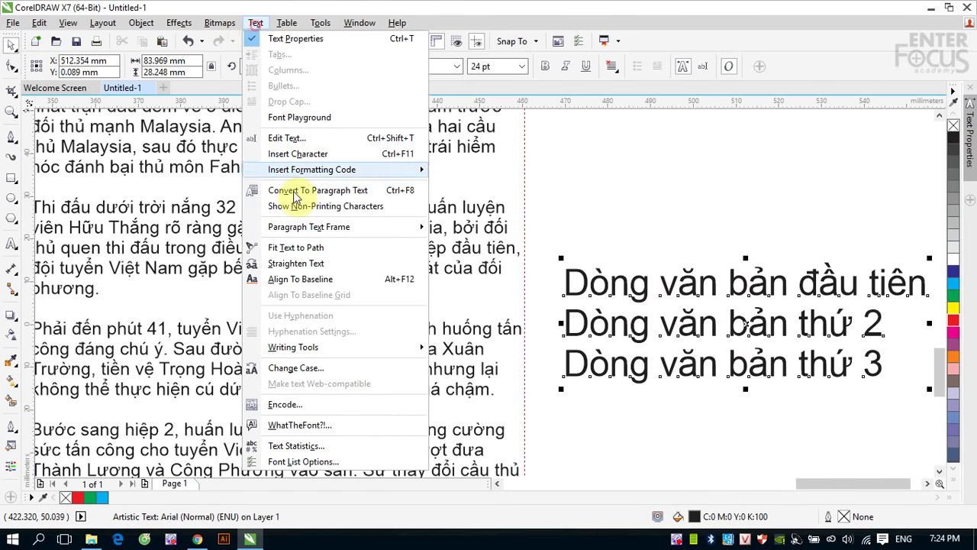
click(309, 190)
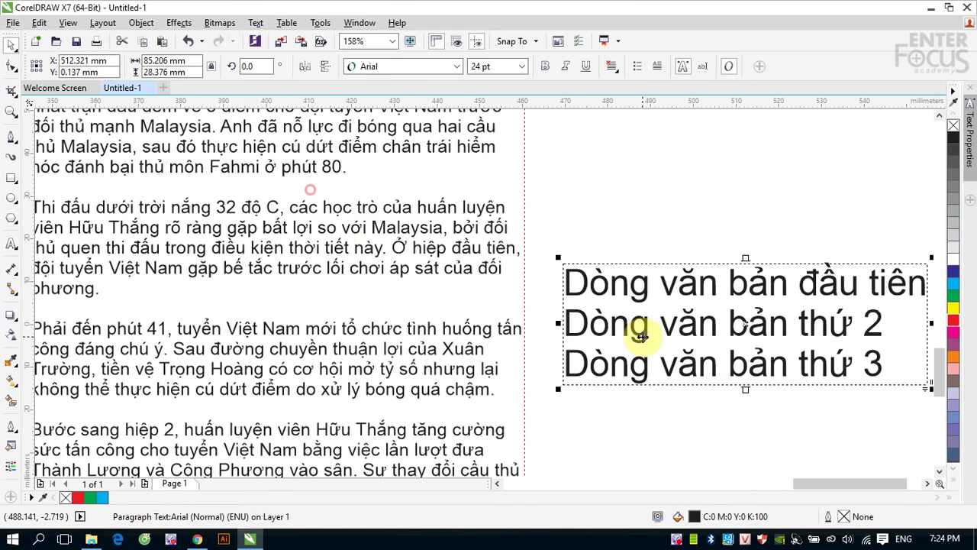
Select all three lines of the new paragraph text and turn on bullets for them, keeping the settings dialog open.
click(11, 243)
drag(573, 277, 873, 364)
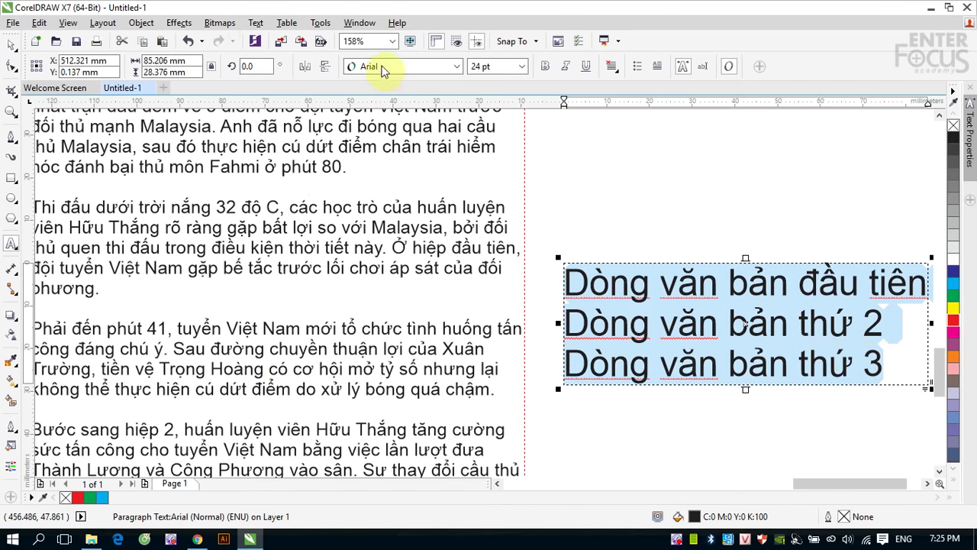
click(256, 22)
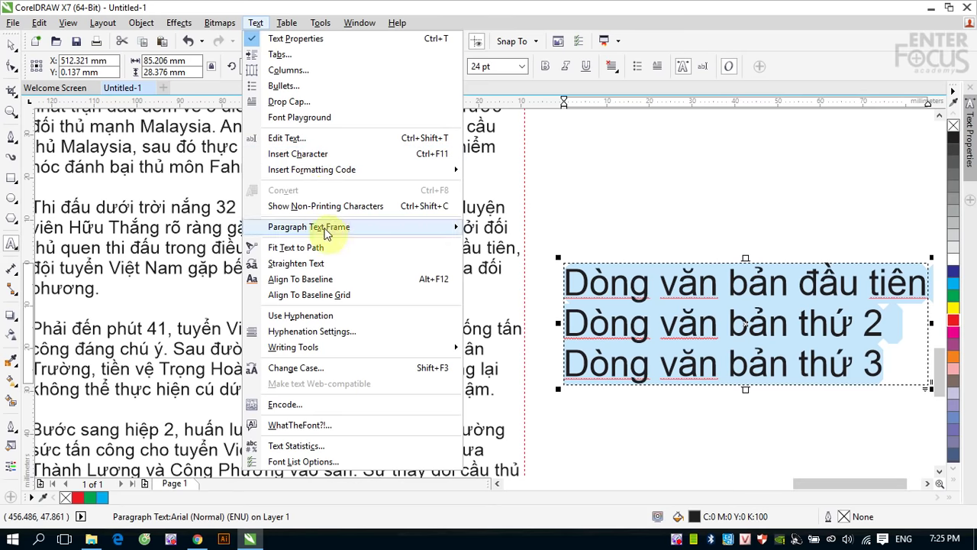
click(281, 85)
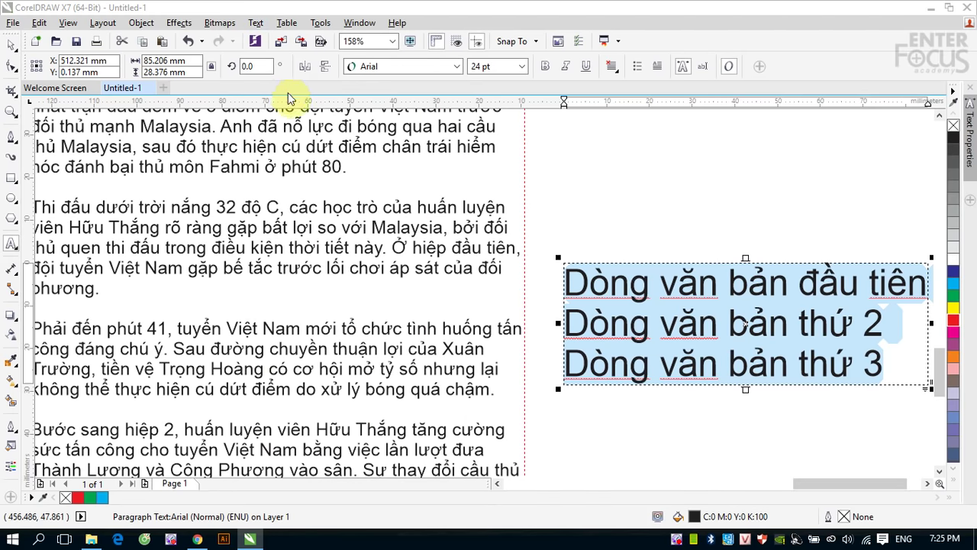
drag(633, 181, 298, 183)
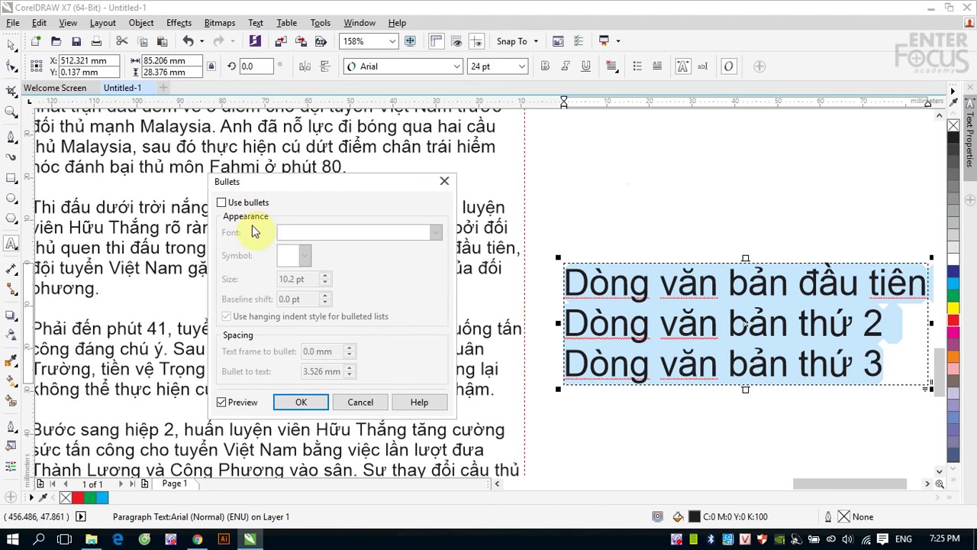
click(222, 203)
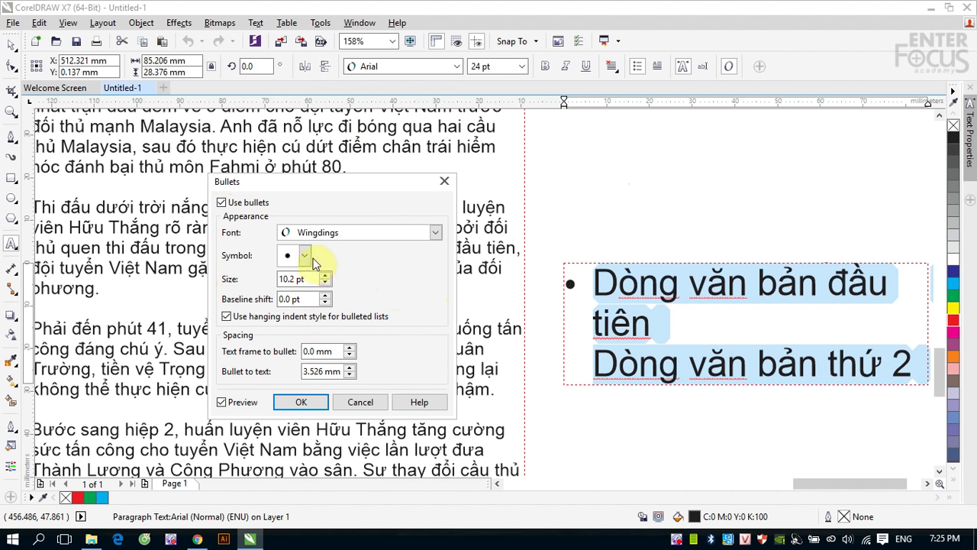
Try Webdings as the bullet font and set it back to Wingdings.
click(437, 233)
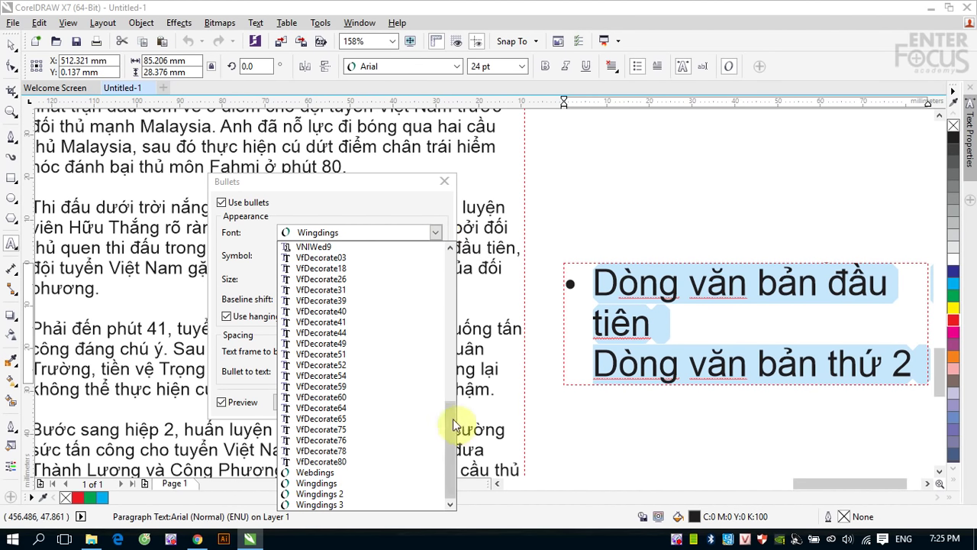
mouse_move(451, 426)
mouse_down()
mouse_move(447, 266)
mouse_move(445, 437)
mouse_up()
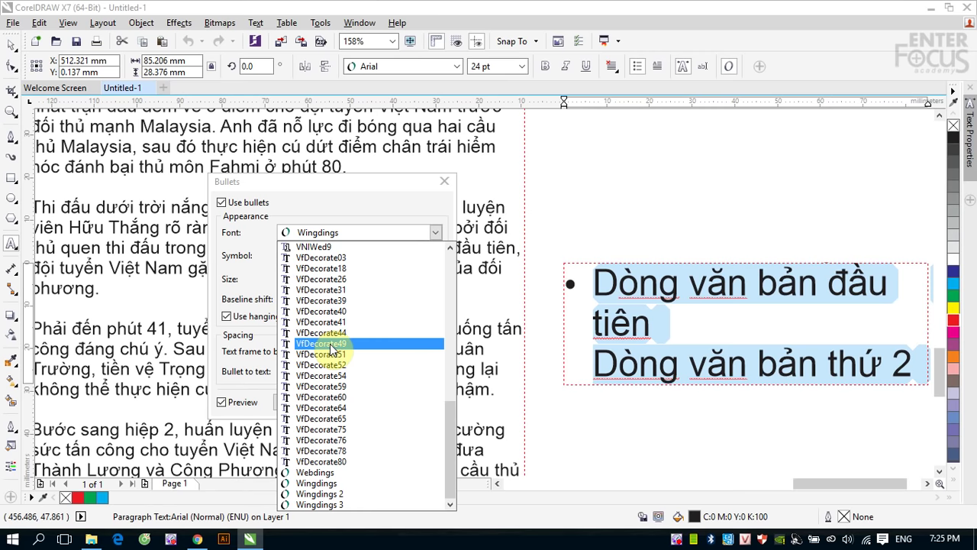
click(313, 474)
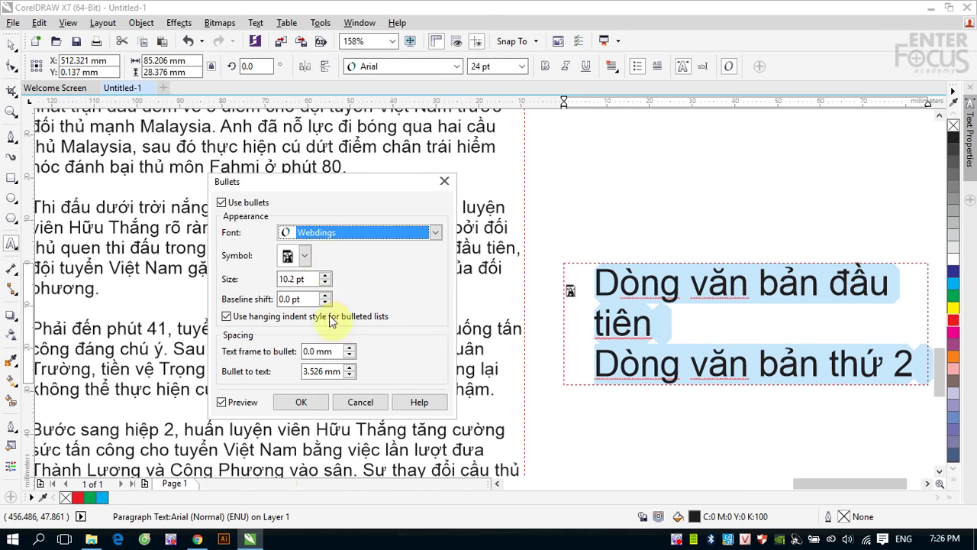
click(437, 232)
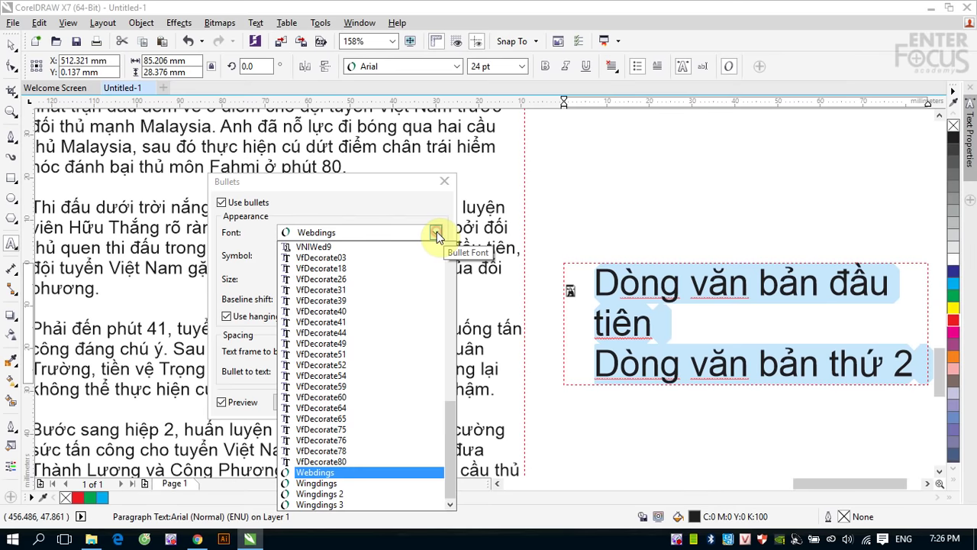
click(341, 482)
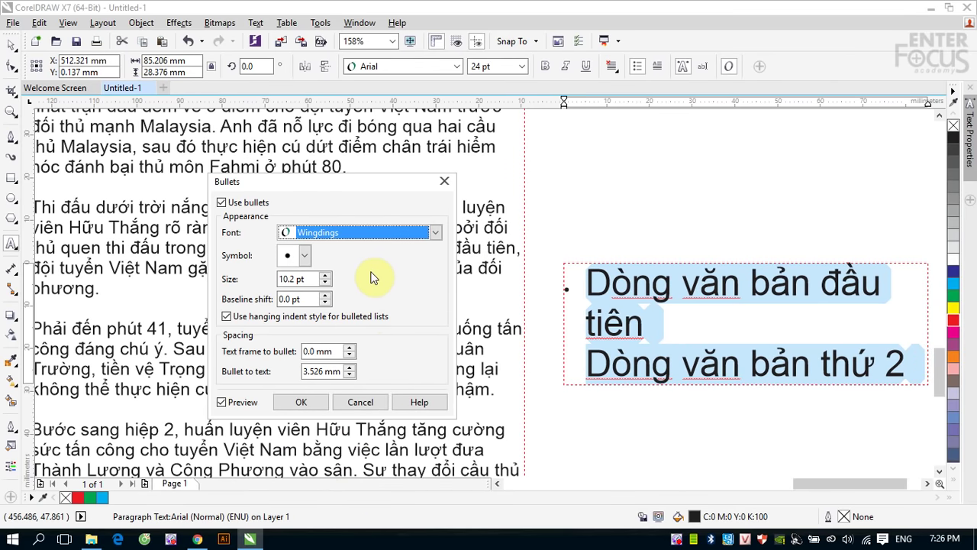
Set the bullet symbol to the four-diamond character from Wingdings and apply the bullet settings.
click(305, 255)
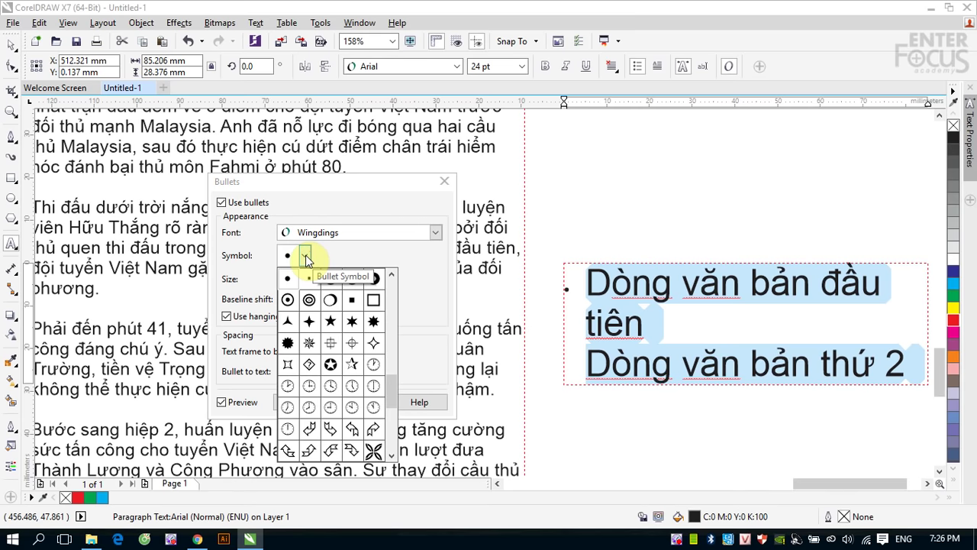
scroll(391, 407, down, 2)
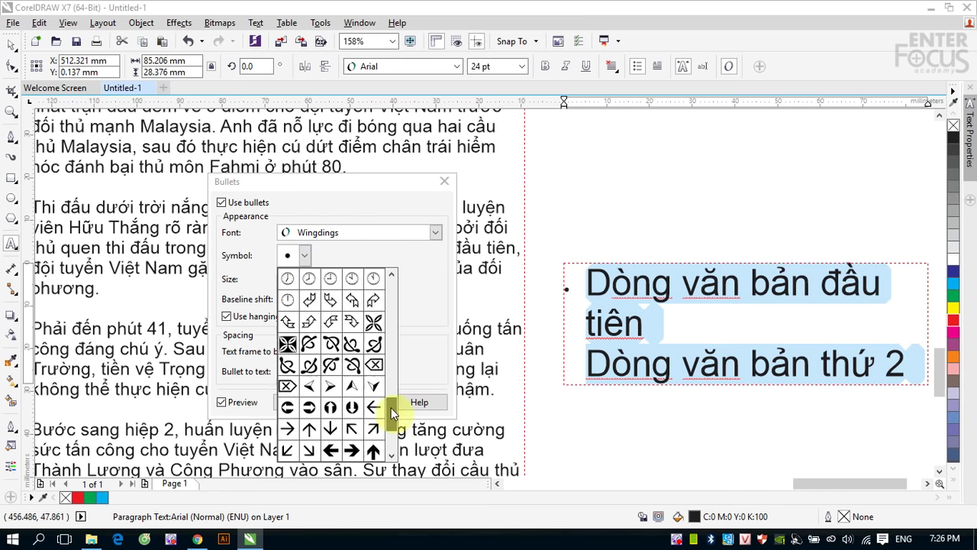
drag(391, 408, 391, 347)
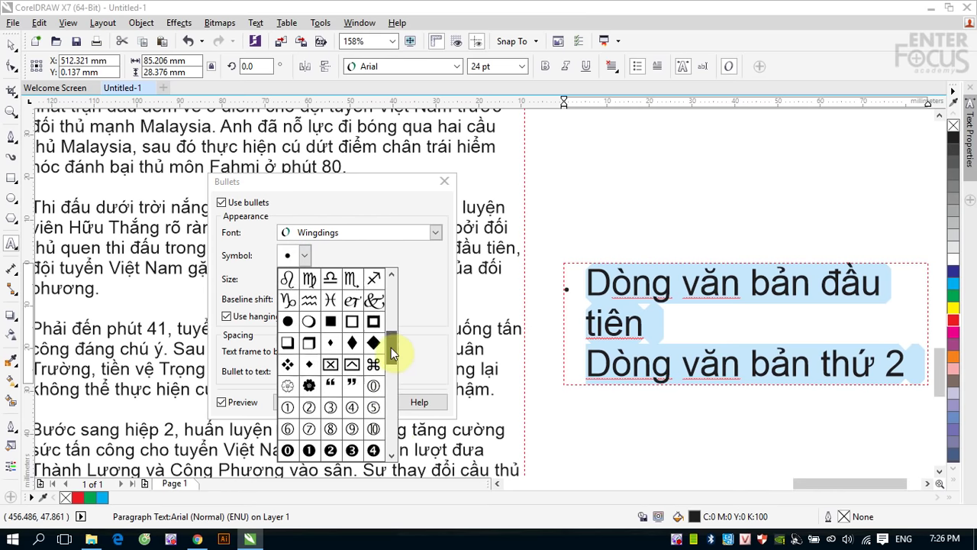
click(330, 364)
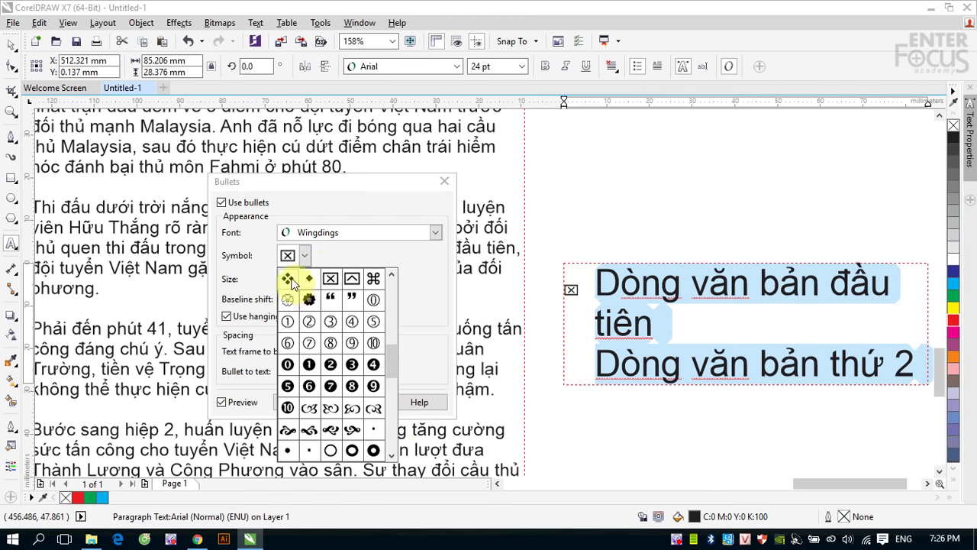
click(289, 278)
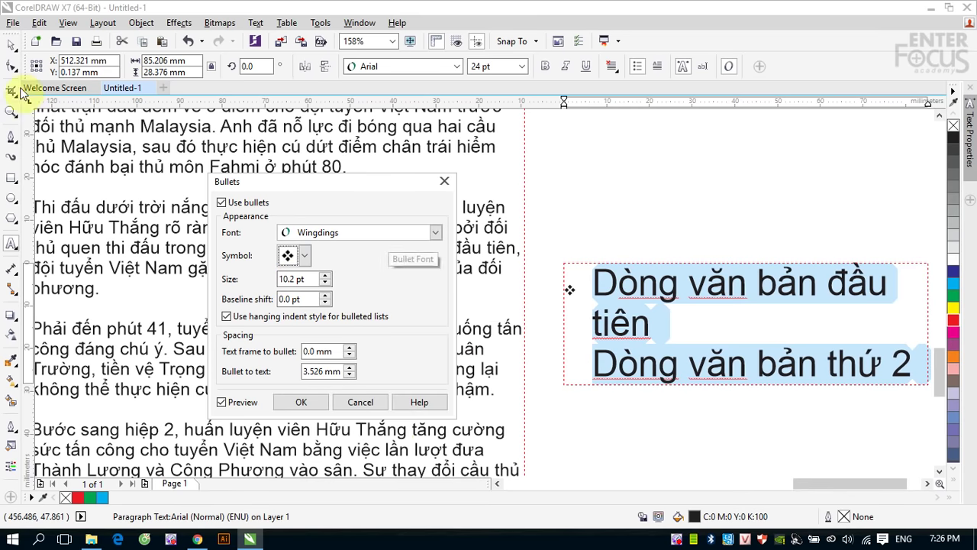
click(10, 44)
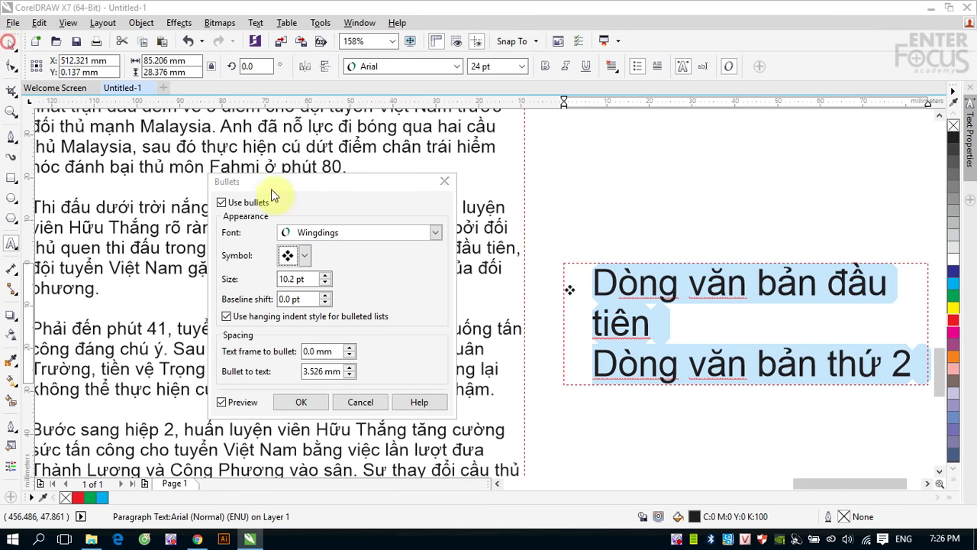
click(302, 402)
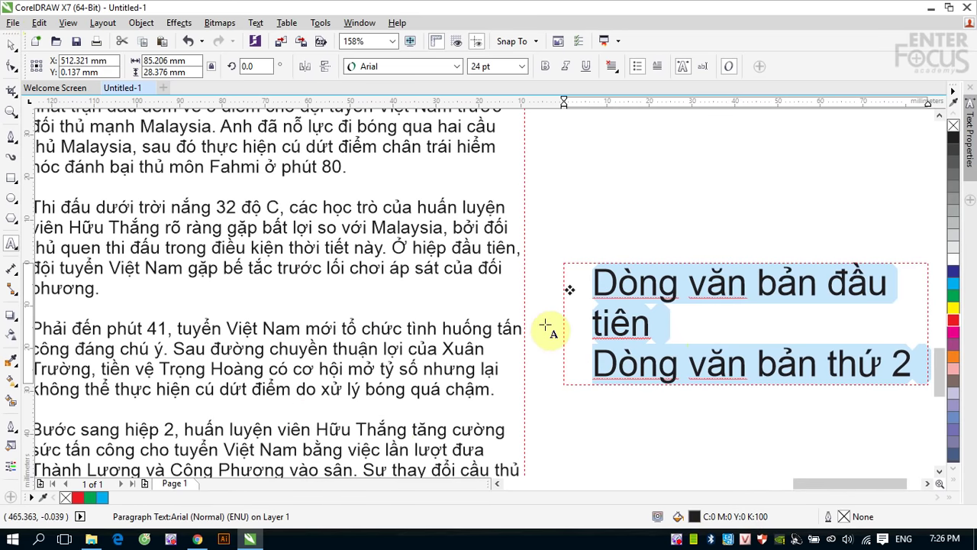
key(Delete)
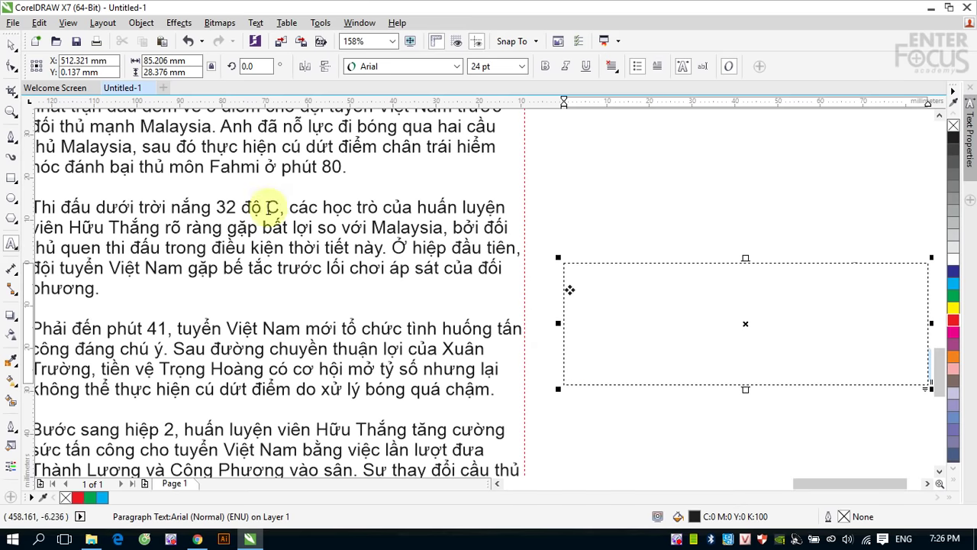
click(11, 44)
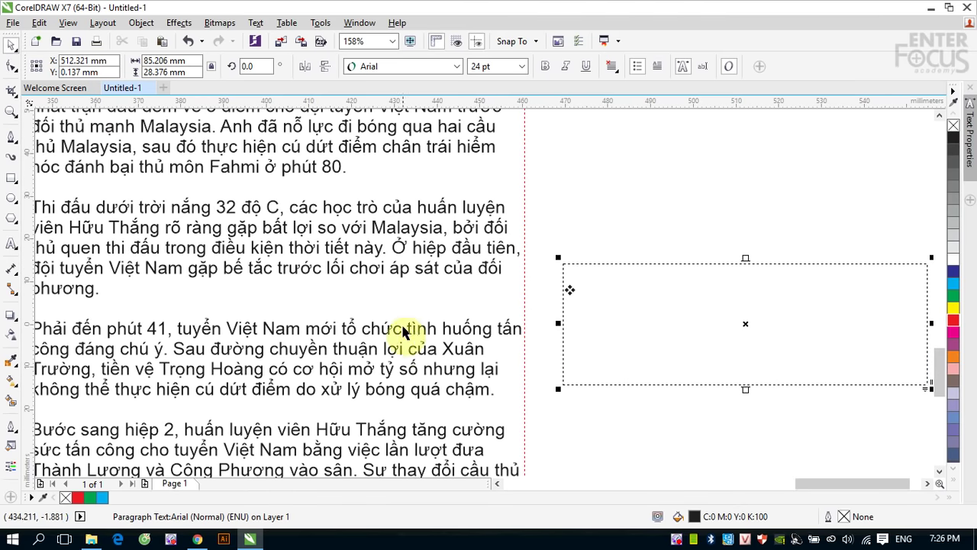
drag(178, 262, 700, 337)
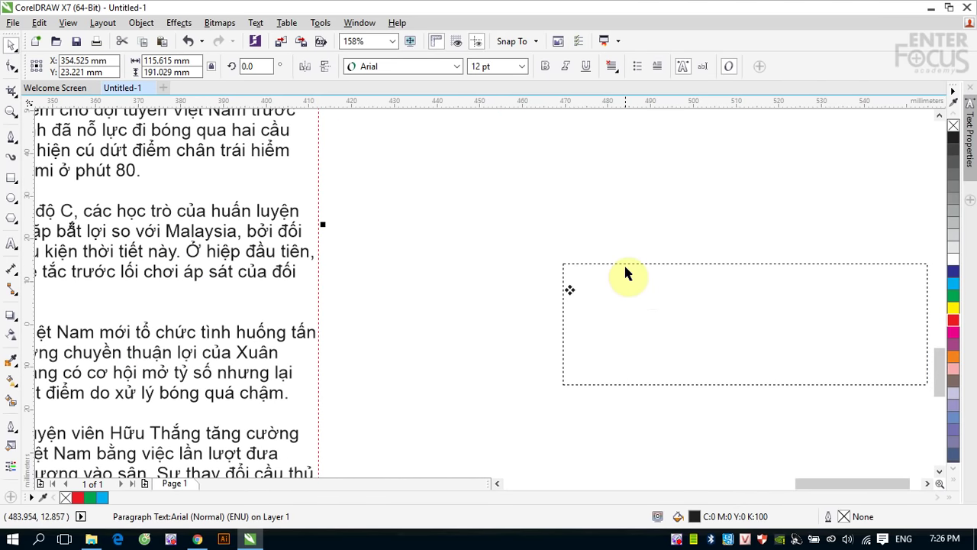
drag(627, 268, 442, 223)
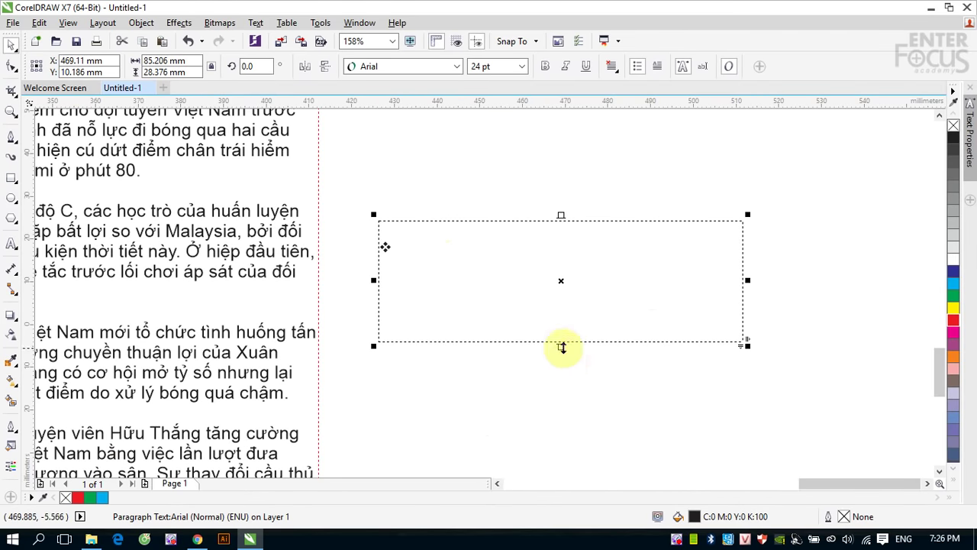
drag(563, 343, 565, 444)
key(ctrl+z)
key(ctrl+z)
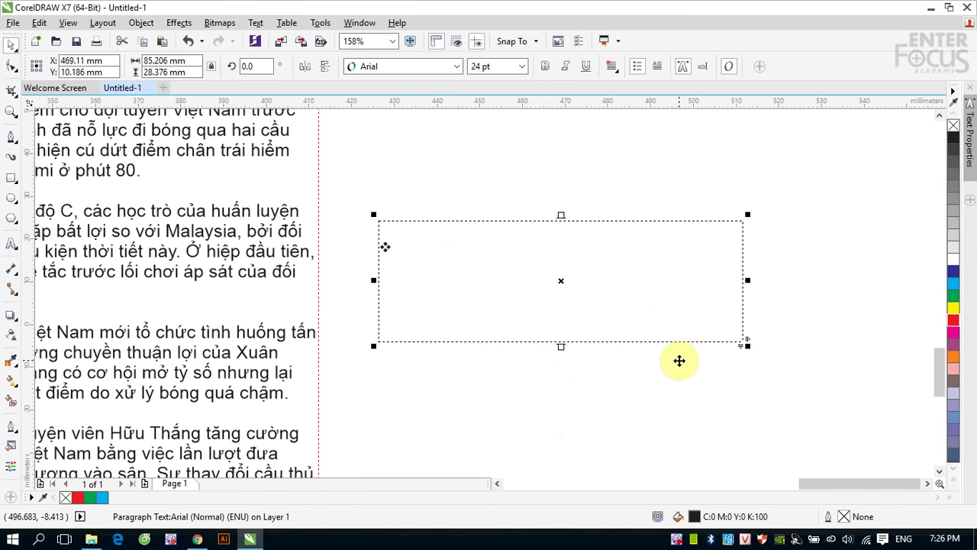
key(ctrl+z)
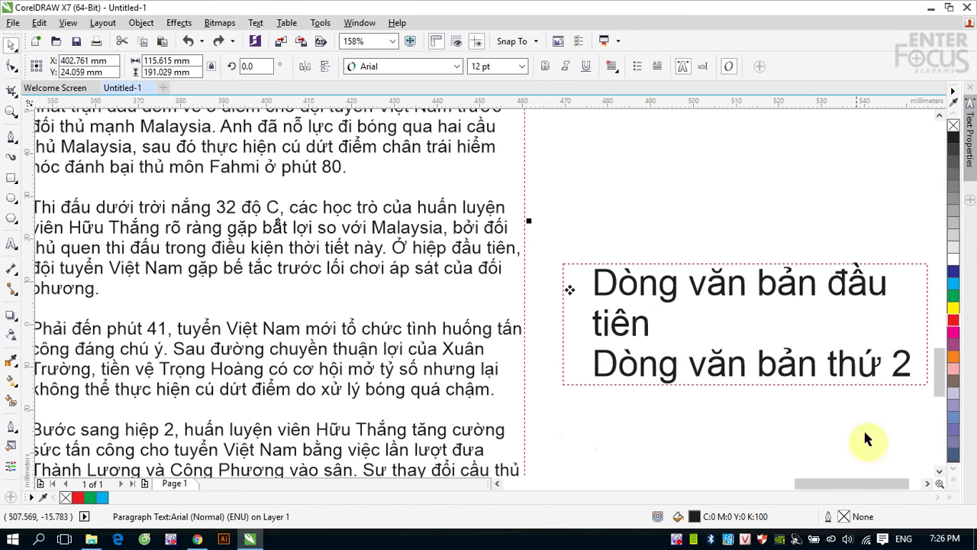
Set the font size of all the text in the bulleted frame to 12 pt.
click(11, 244)
click(632, 369)
key(ctrl+a)
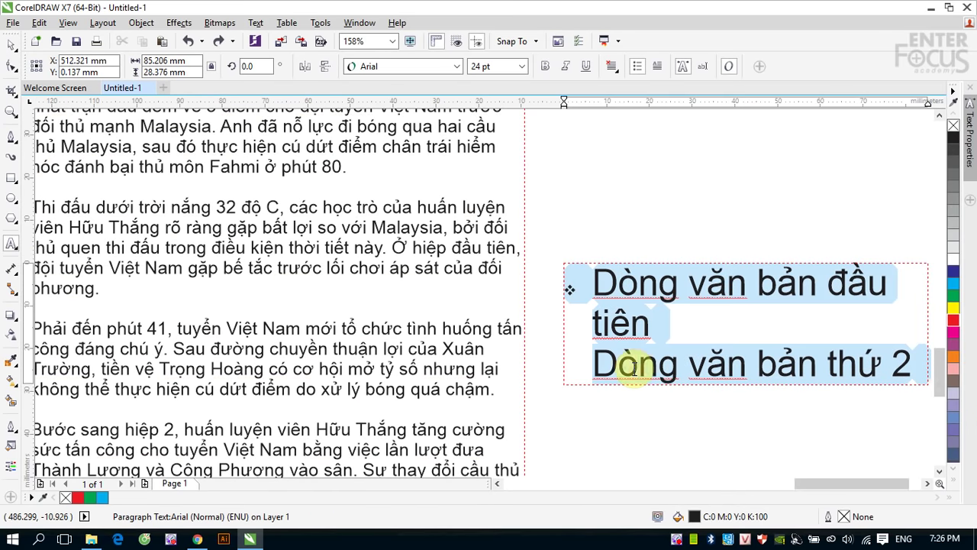
click(522, 66)
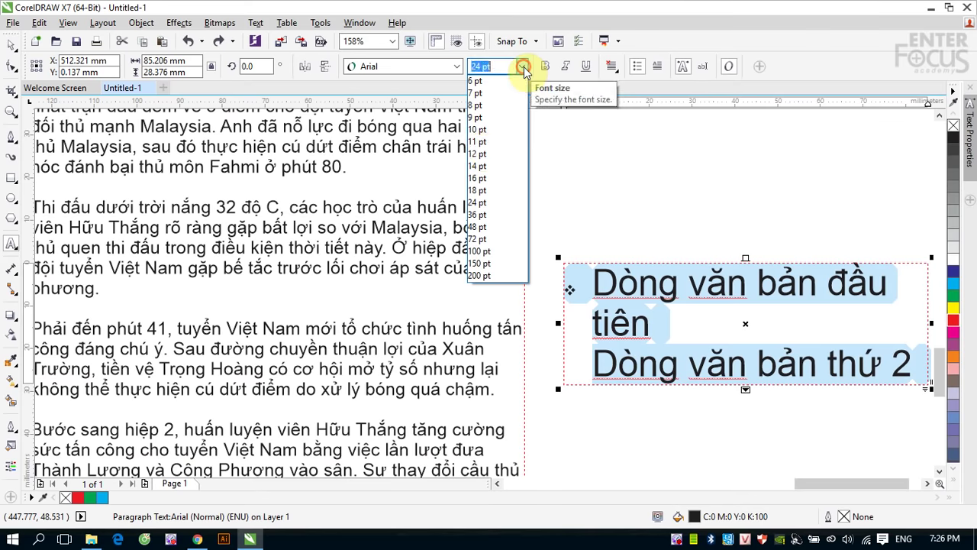
click(478, 153)
click(731, 285)
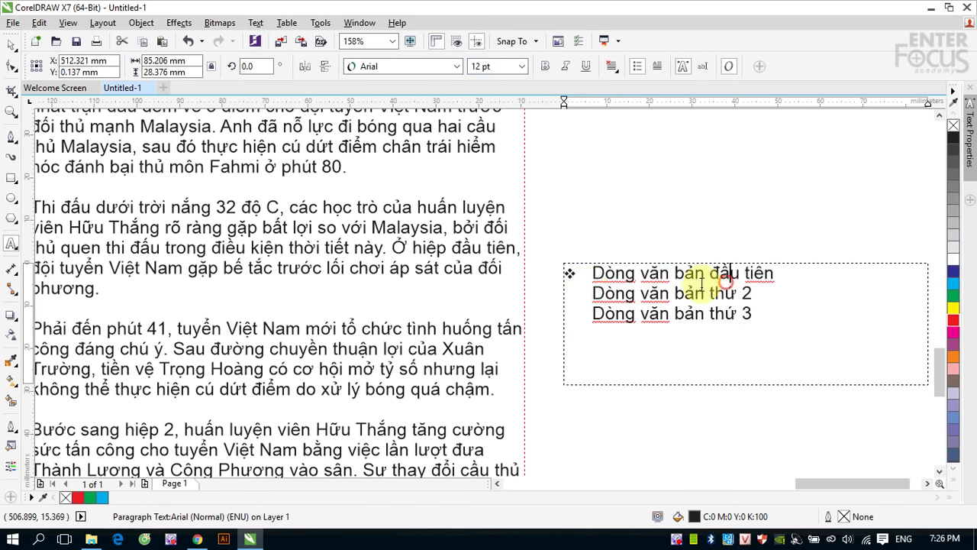
Replace the line breaks before "Dòng văn bản thứ 2" and "Dòng văn bản thứ 3" with paragraph breaks so each line has its own bullet.
click(590, 293)
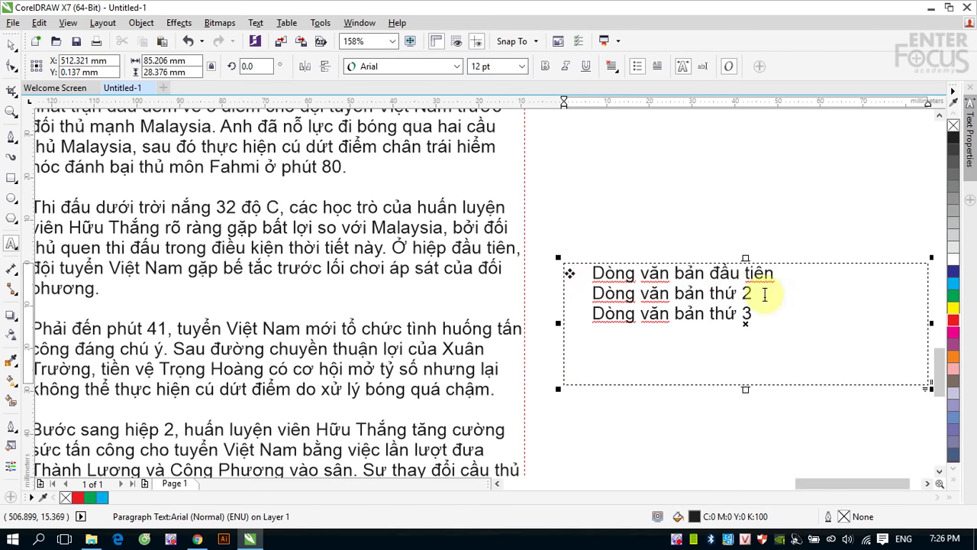
key(Return)
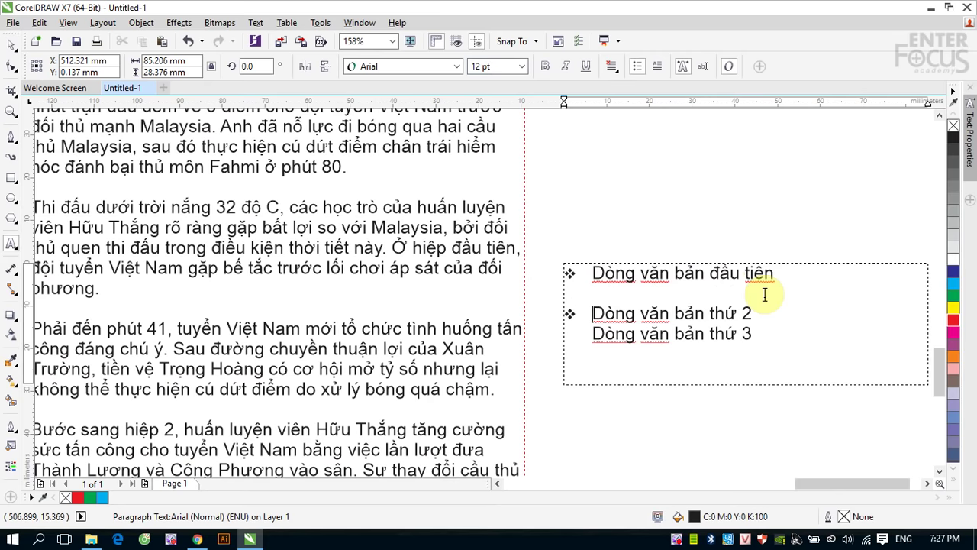
click(794, 272)
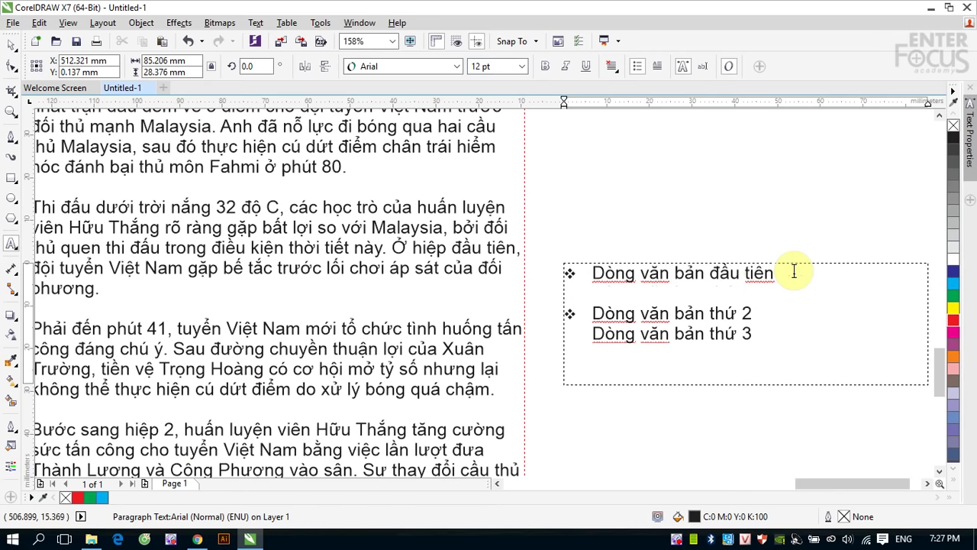
key(Delete)
click(753, 293)
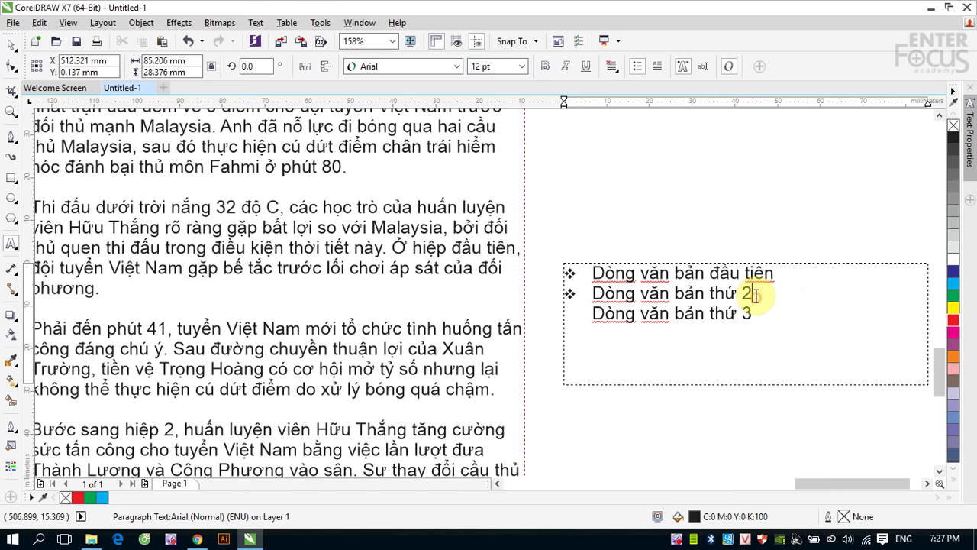
key(Delete)
key(Return)
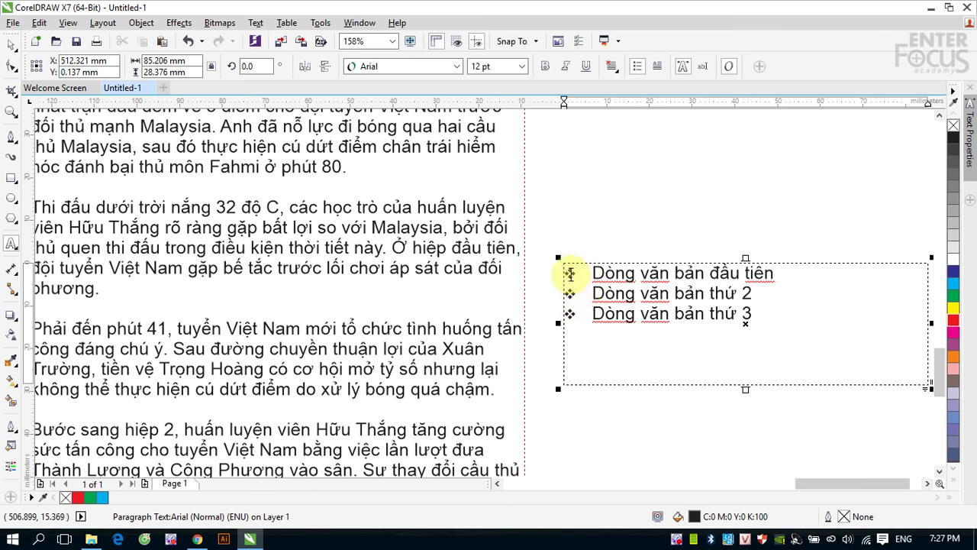
Turn off bullets for the three-line paragraph text and delete its frame.
click(588, 272)
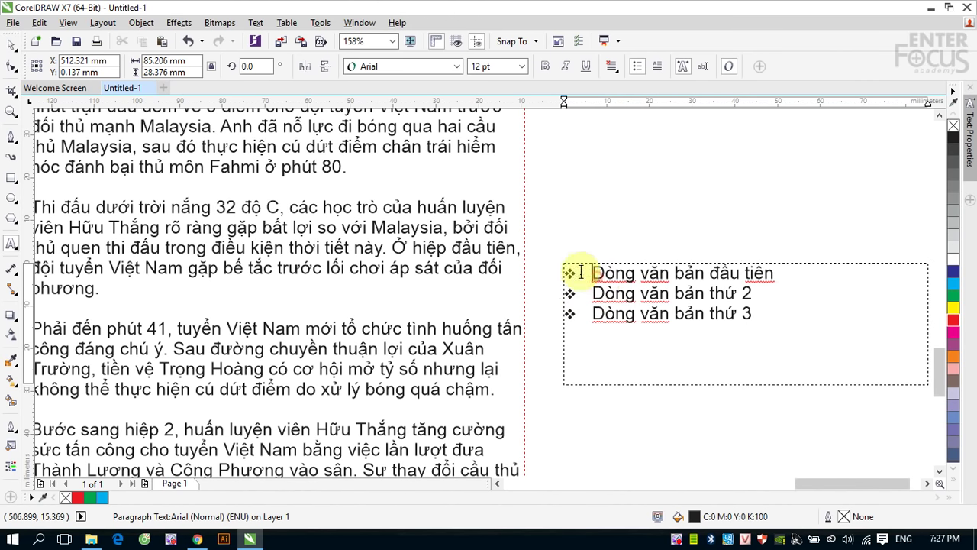
click(12, 45)
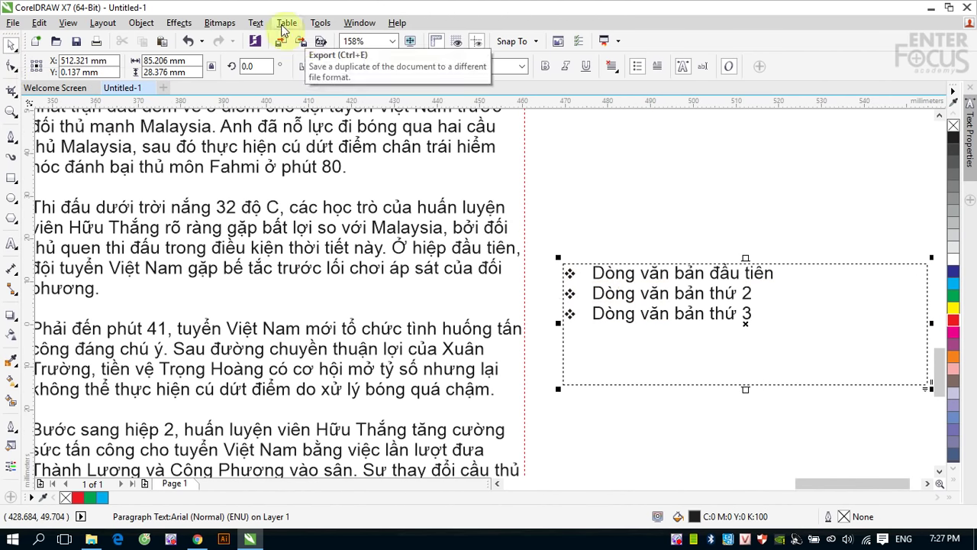
click(256, 22)
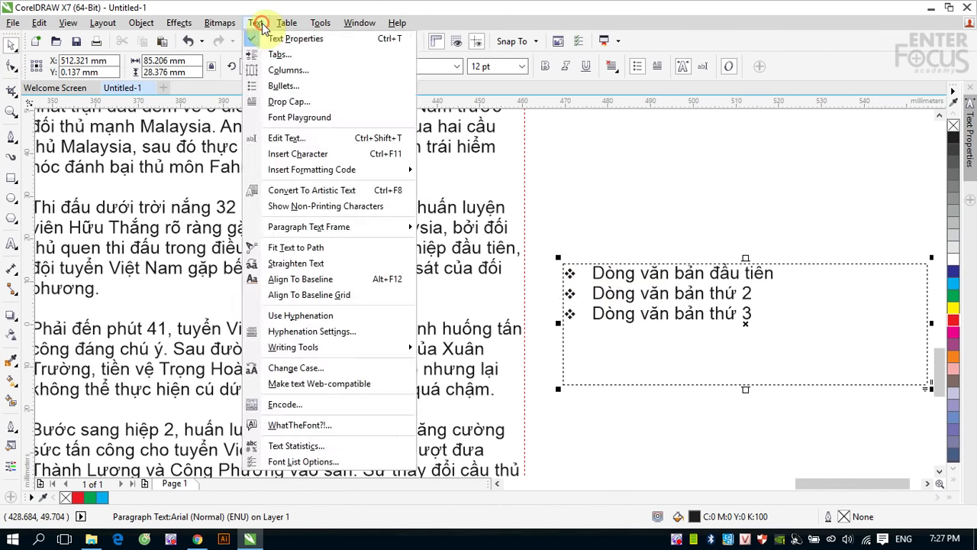
click(283, 85)
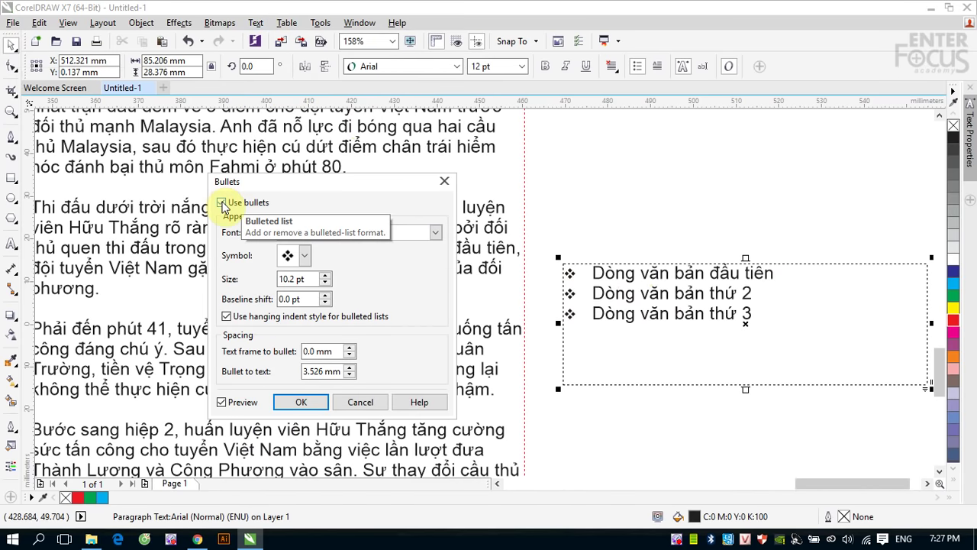
click(223, 204)
click(302, 401)
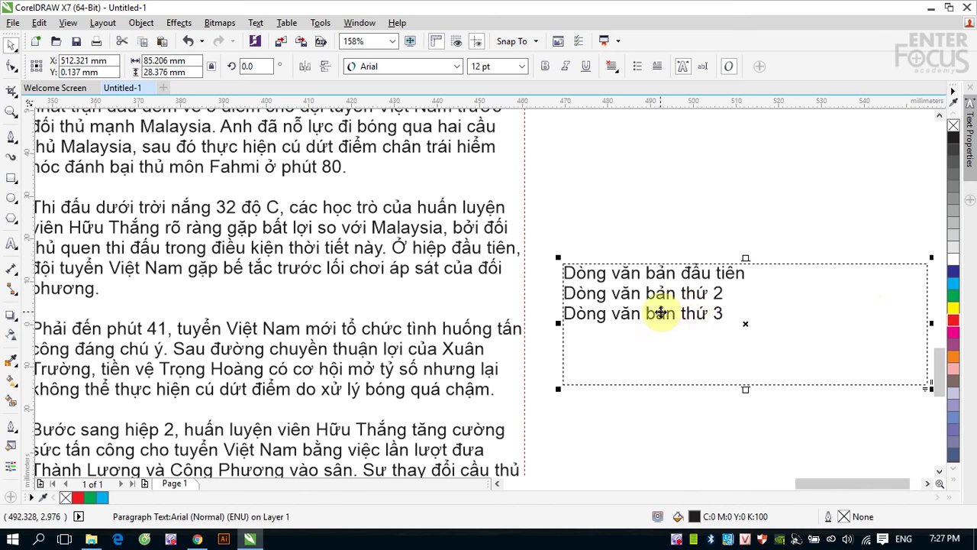
key(Delete)
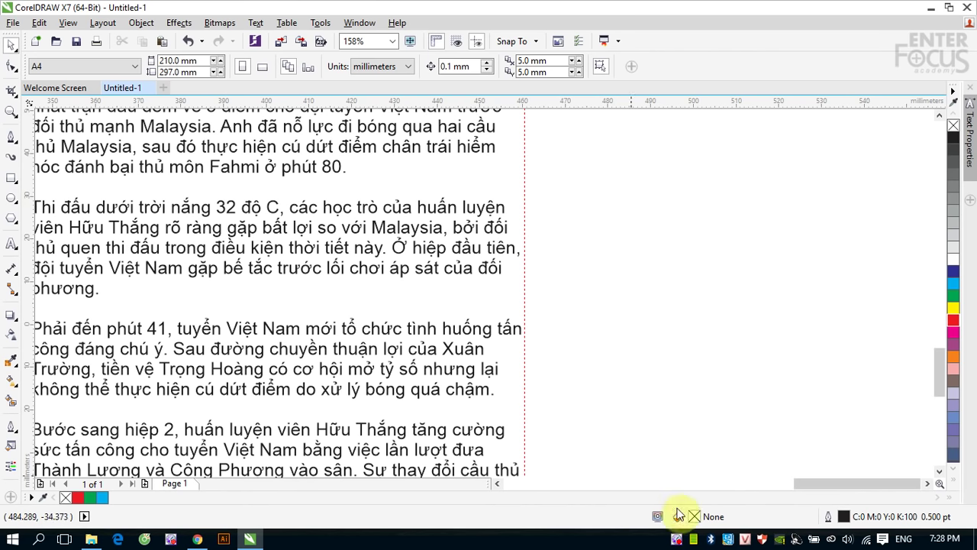
Select the article paragraphs starting "Thi đấu dưới trời nắng" and "Phải đến phút 41" and turn on bullets, keeping the settings dialog open.
drag(809, 483, 763, 484)
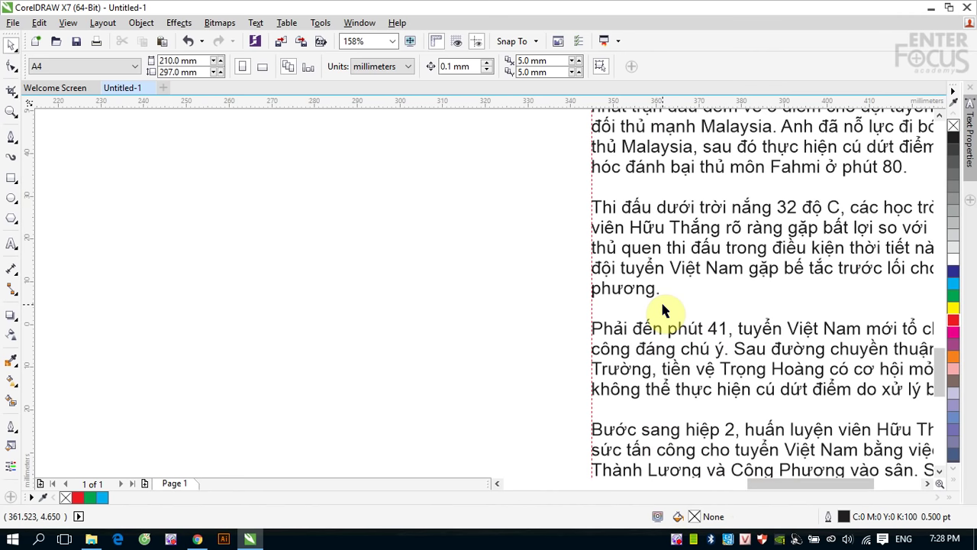
click(12, 243)
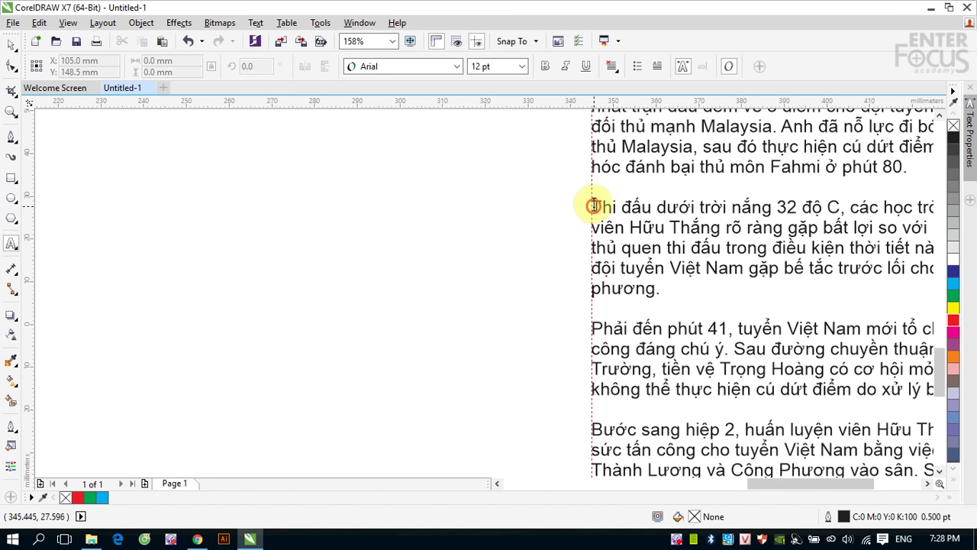
drag(593, 206, 705, 397)
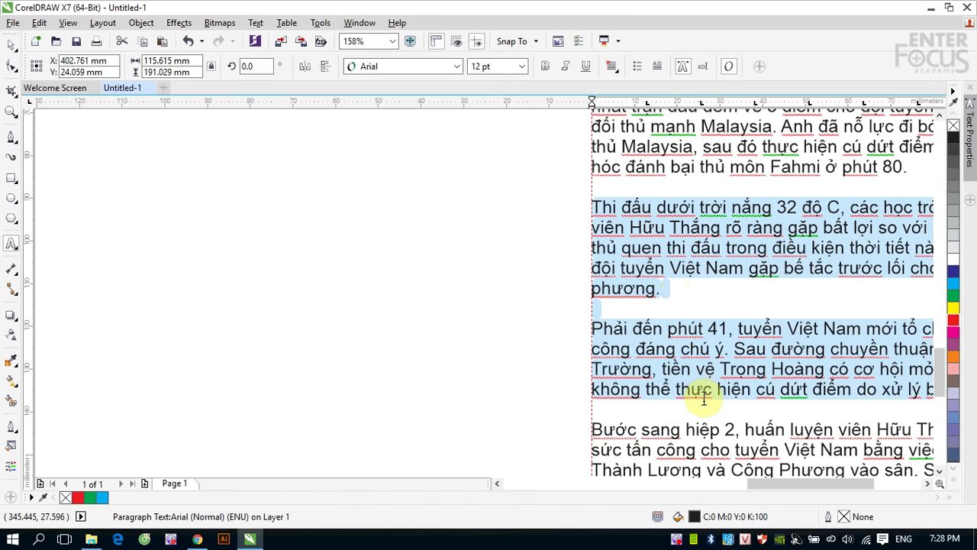
click(255, 24)
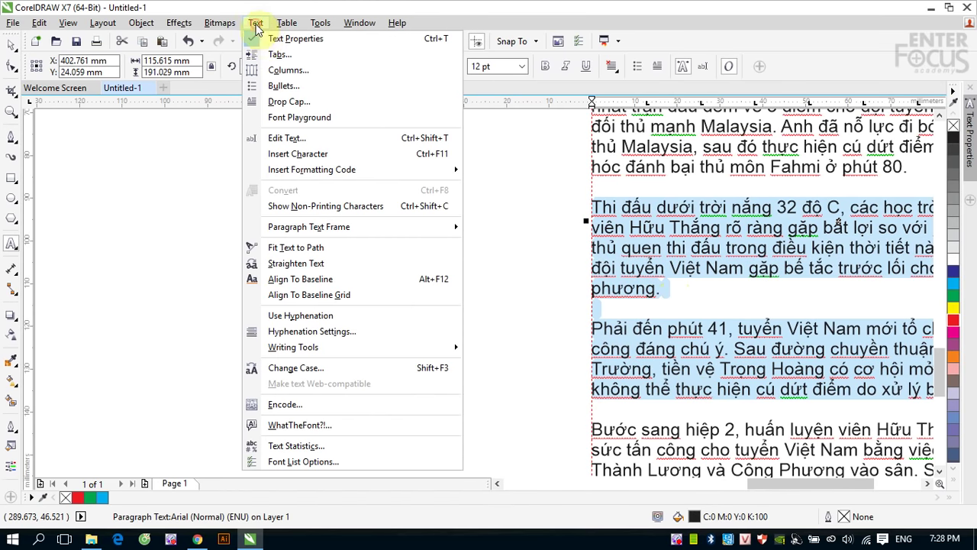
click(289, 87)
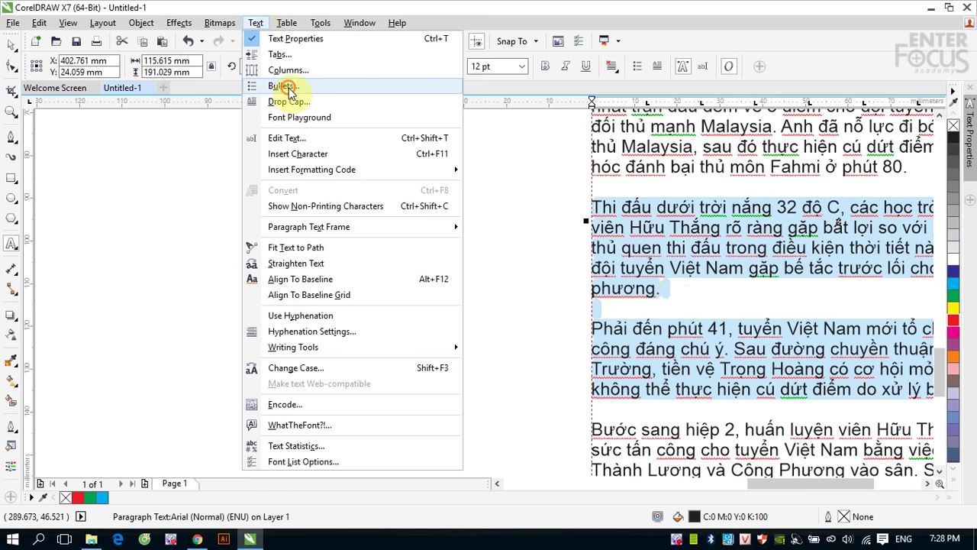
click(221, 203)
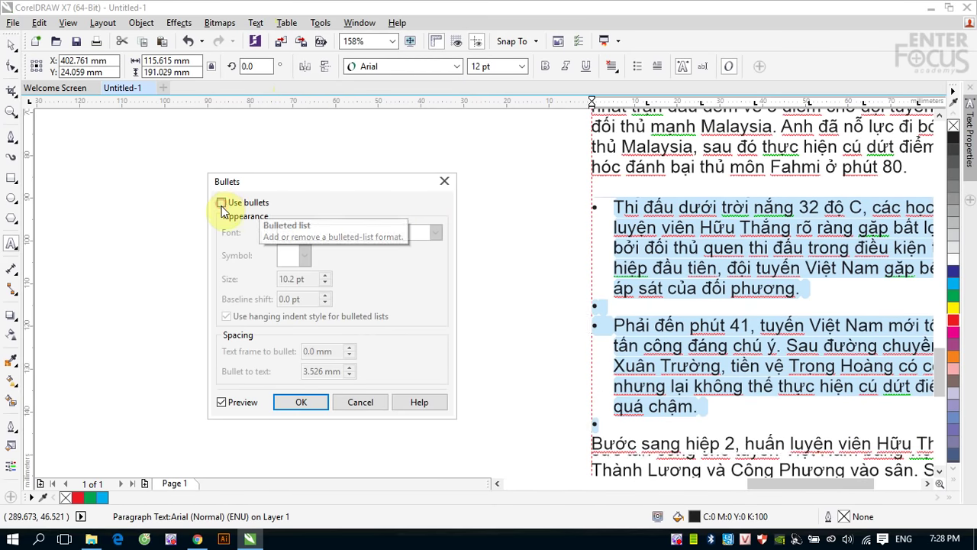
Look through the Wingdings symbols available for the article's bullets without choosing another one.
click(304, 255)
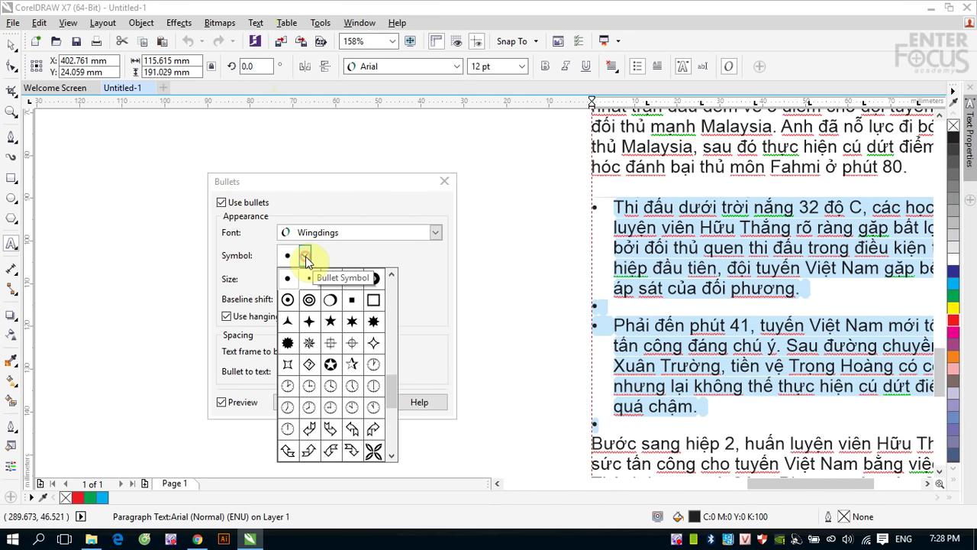
drag(389, 390, 400, 285)
click(416, 281)
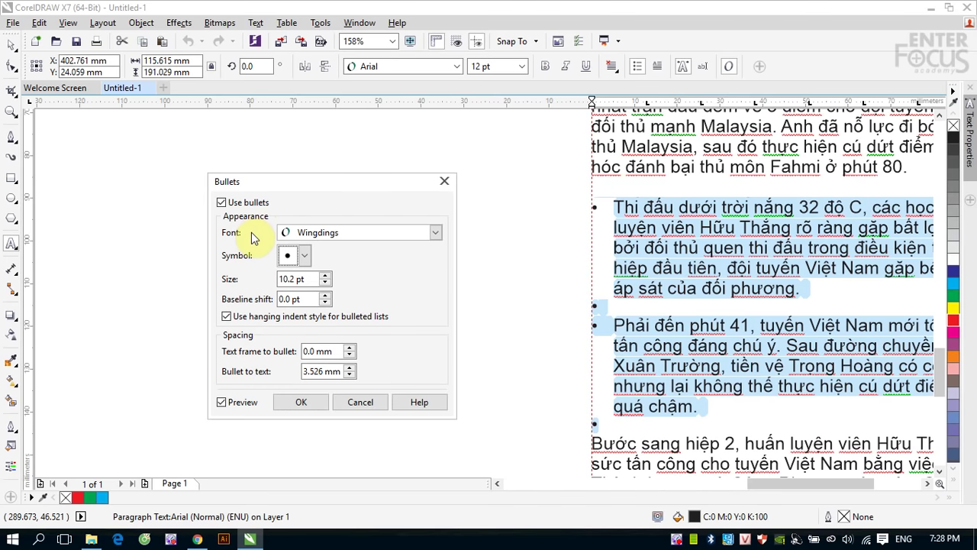
Try the circled 1 from Wingdings as the article's bullet symbol and look through the neighbouring symbols.
click(305, 256)
drag(390, 385, 390, 365)
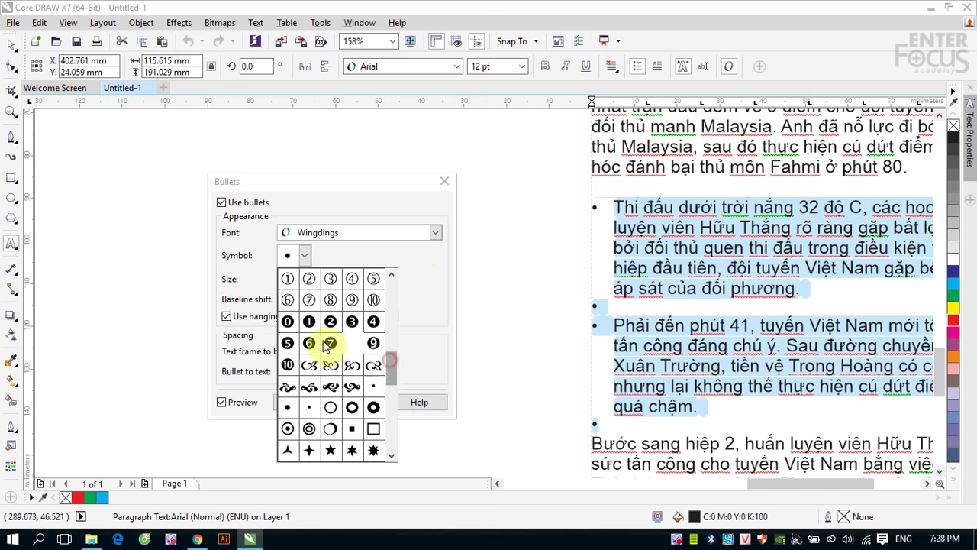
click(288, 278)
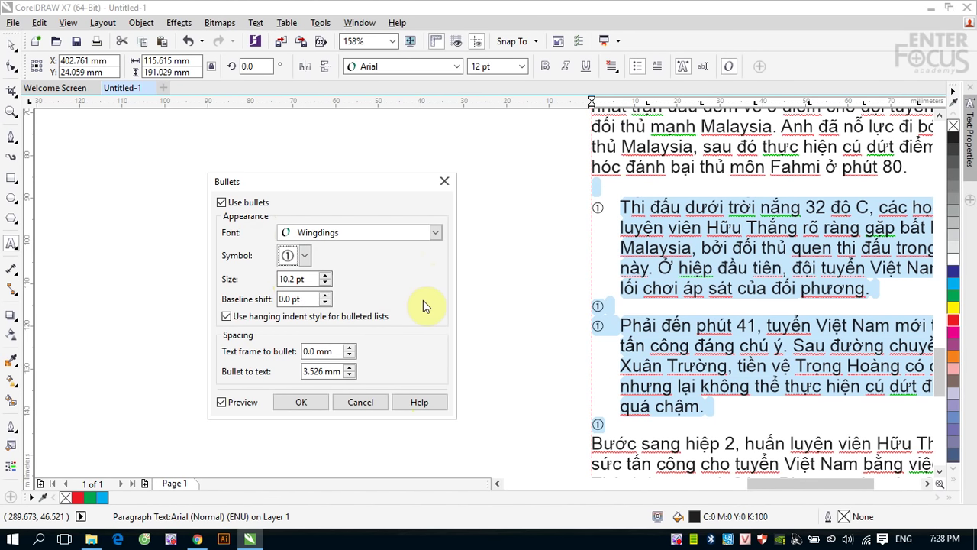
click(305, 255)
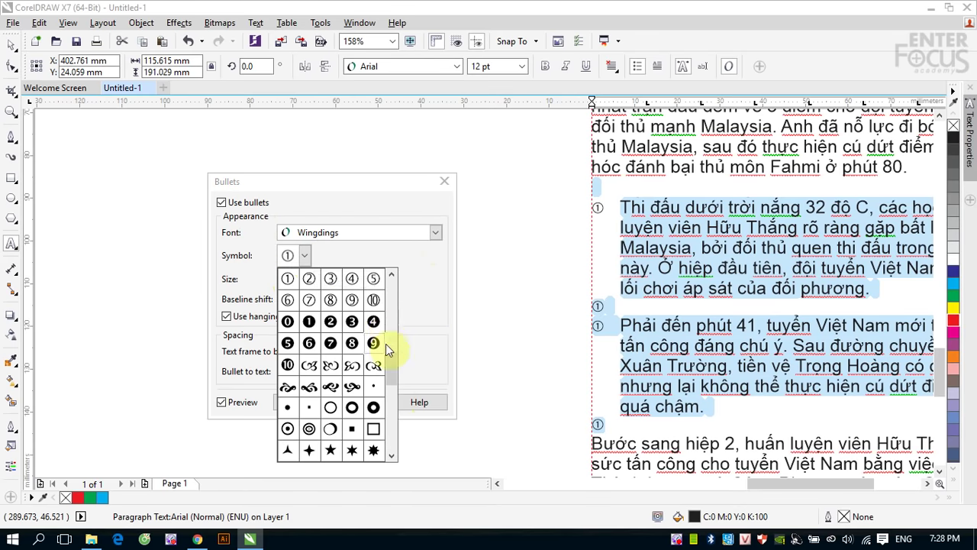
scroll(391, 319, up, 3)
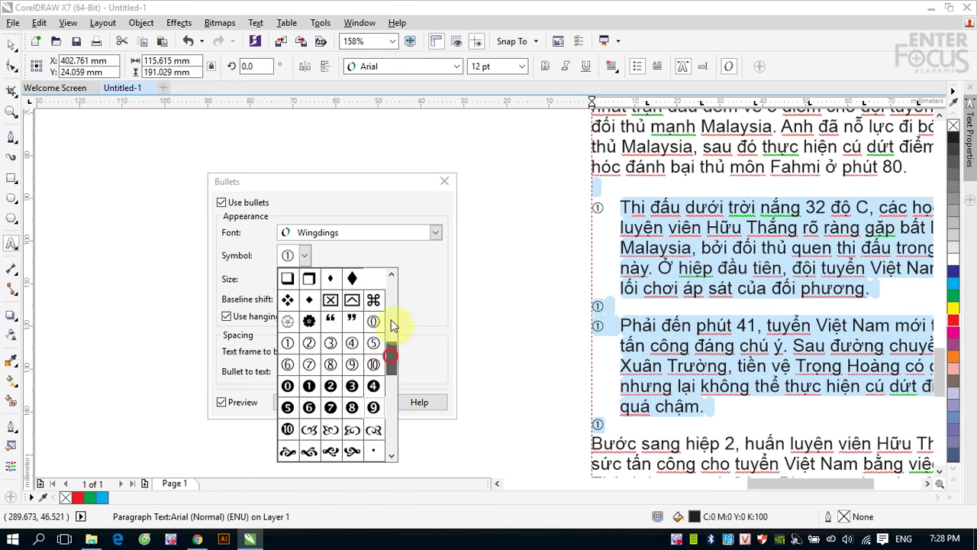
Try VfDecorate03 as the article's bullet font and preview its bullets without and with the hanging indent style.
click(441, 235)
click(440, 235)
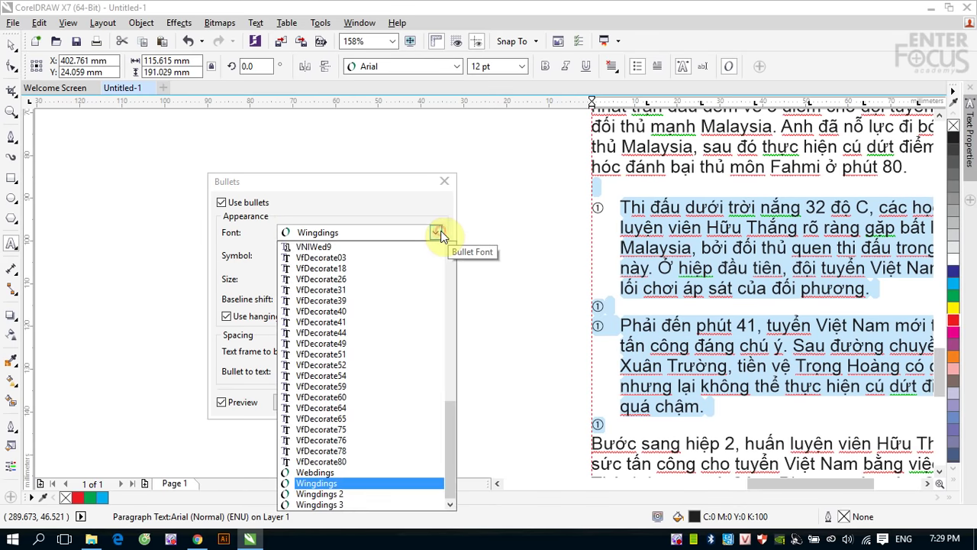
click(325, 259)
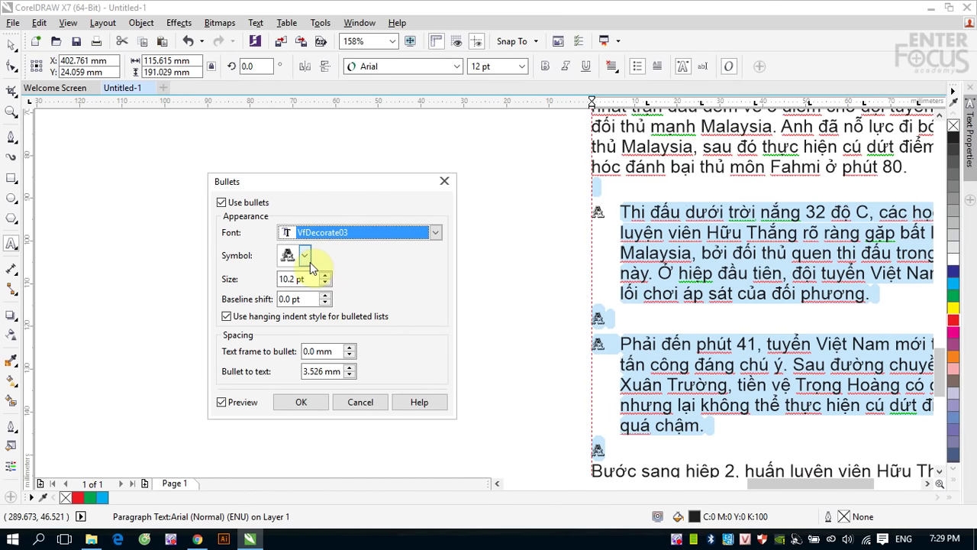
click(305, 257)
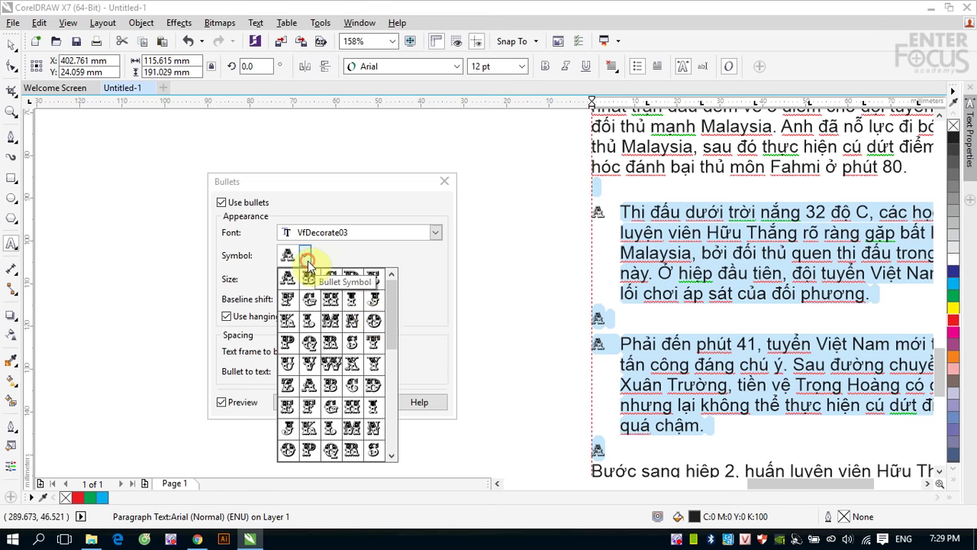
drag(388, 313, 420, 265)
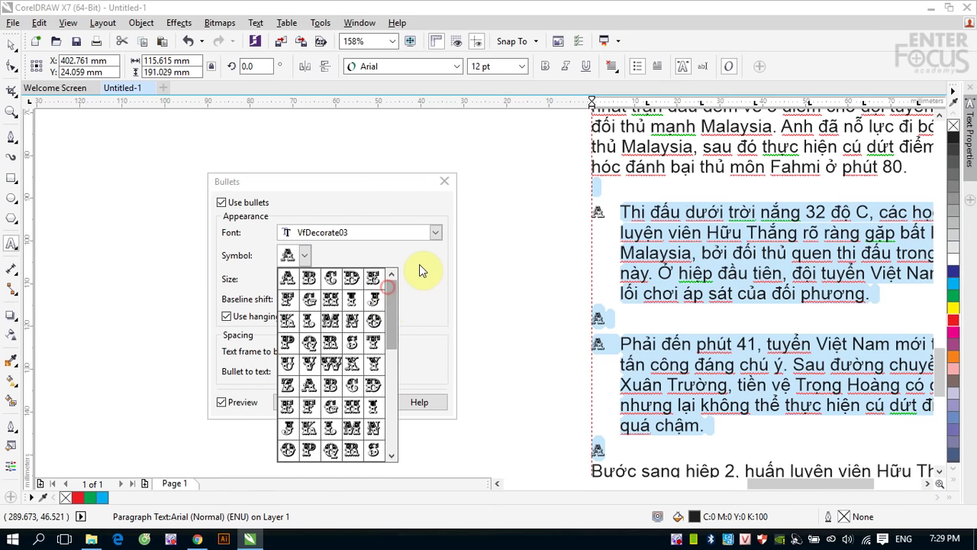
click(430, 327)
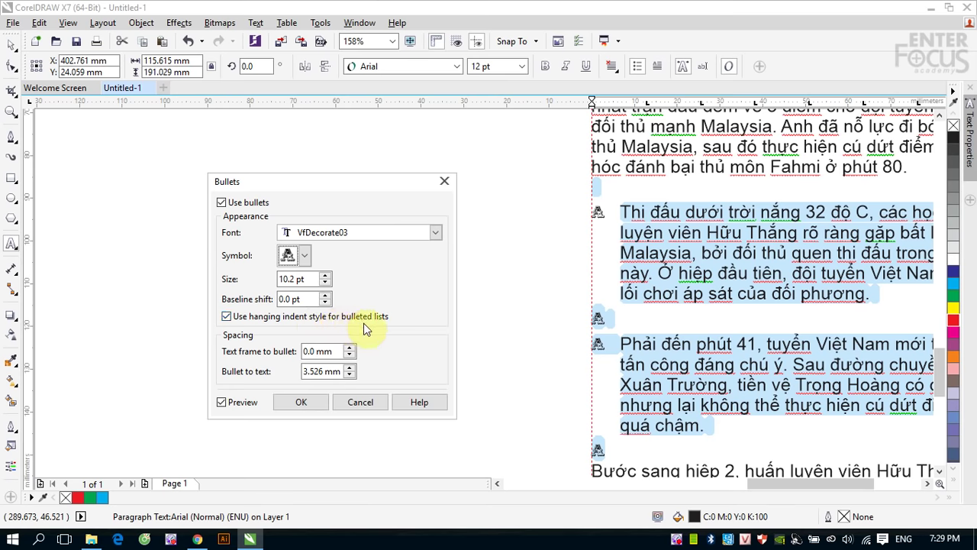
click(227, 317)
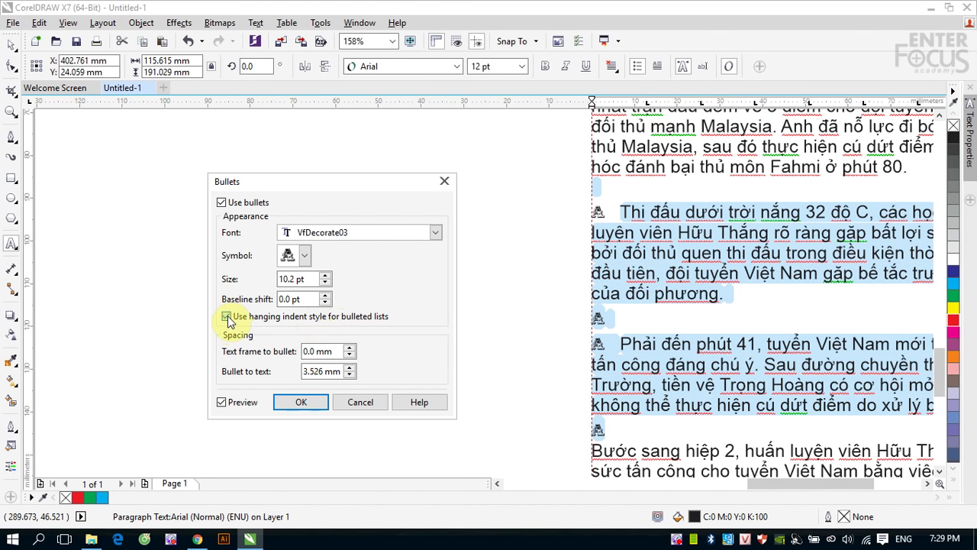
click(226, 316)
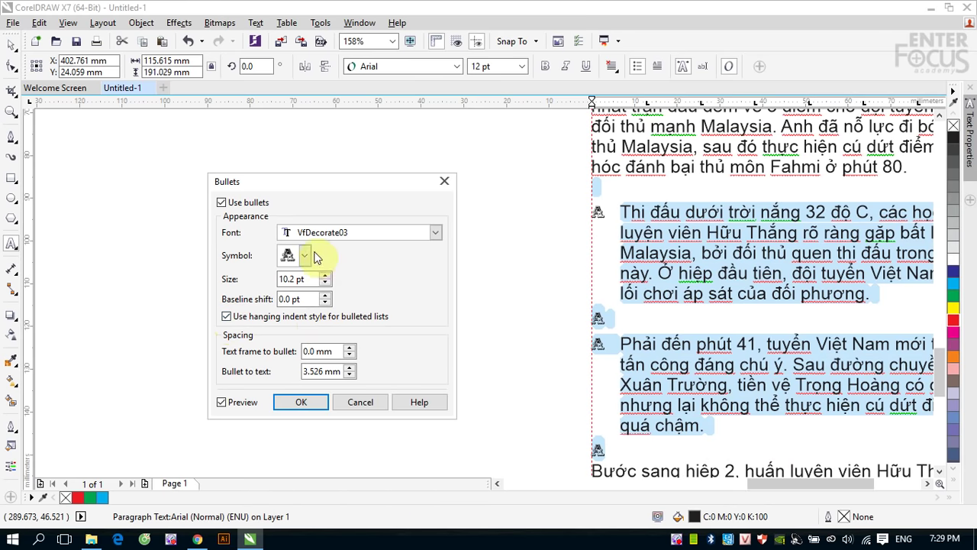
Try the TeamViewer11 and VNIAllegie bullet fonts and discard the bullet changes to the selected paragraphs.
click(435, 232)
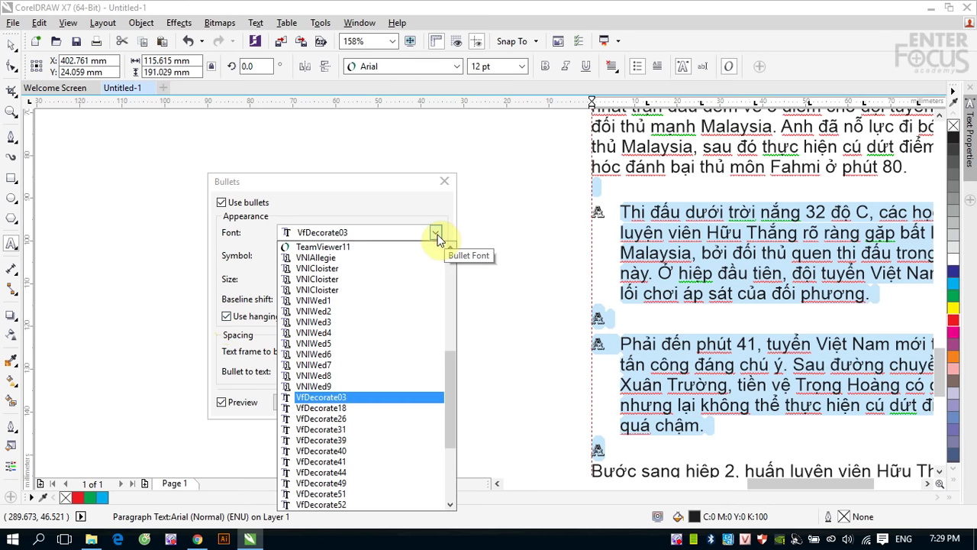
click(332, 247)
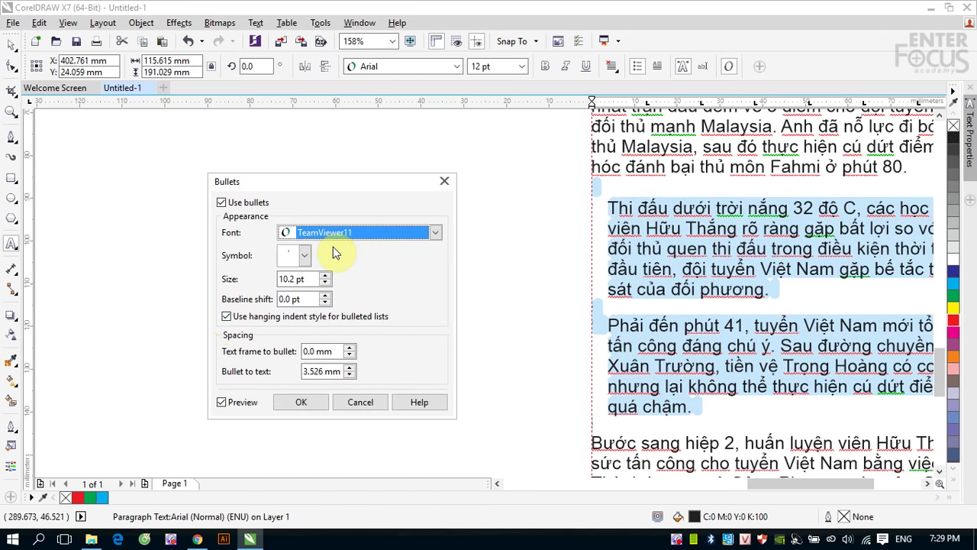
click(435, 232)
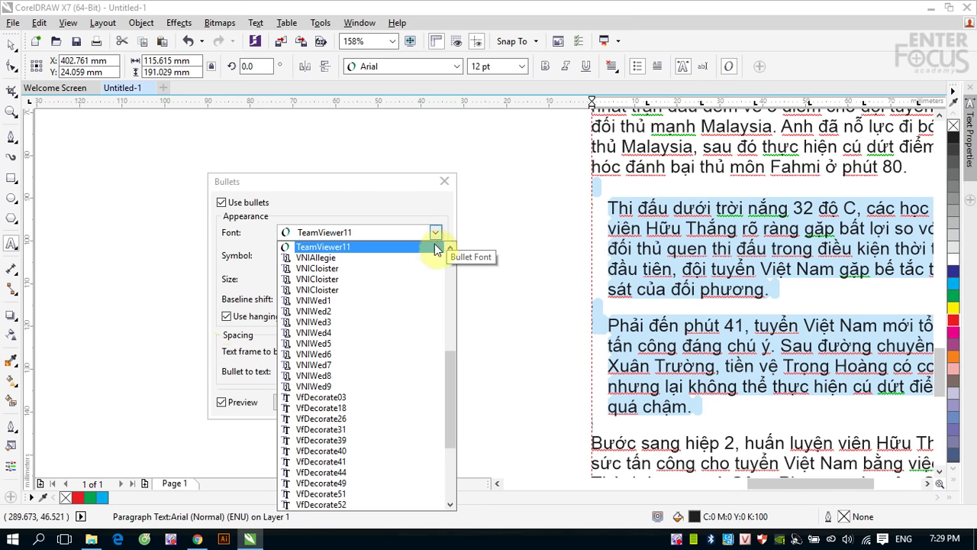
click(335, 261)
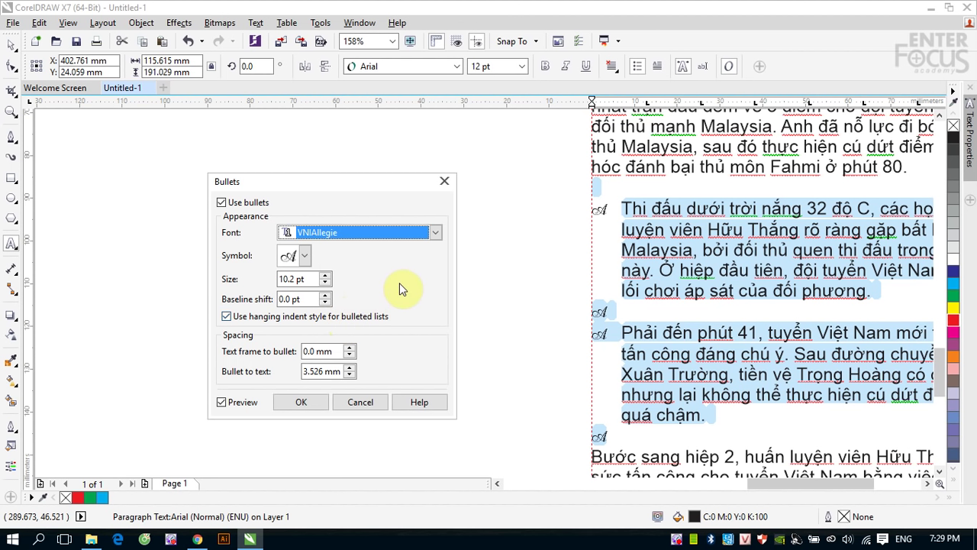
click(359, 403)
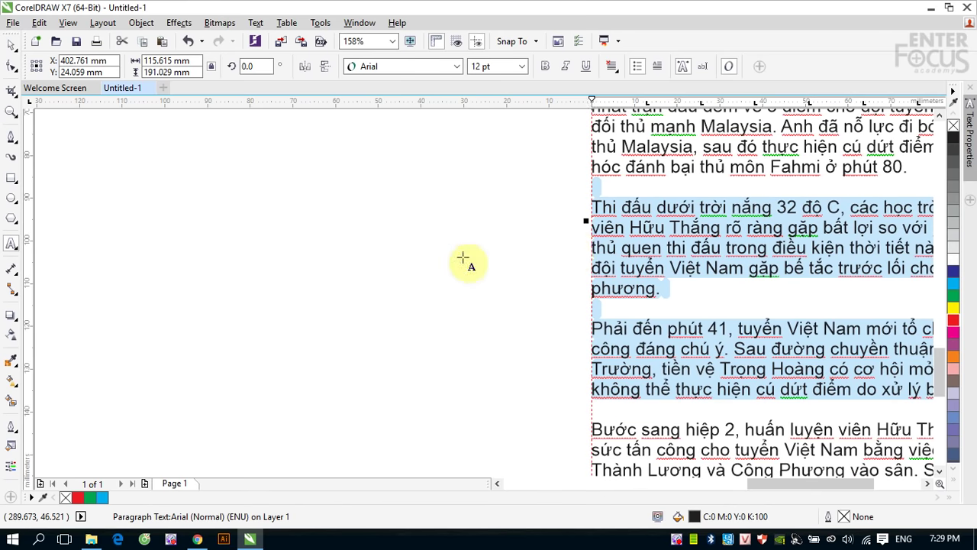
Turn on bullets again for the selected article paragraphs and try the Webdings and Wingdings 2 bullet fonts.
click(257, 23)
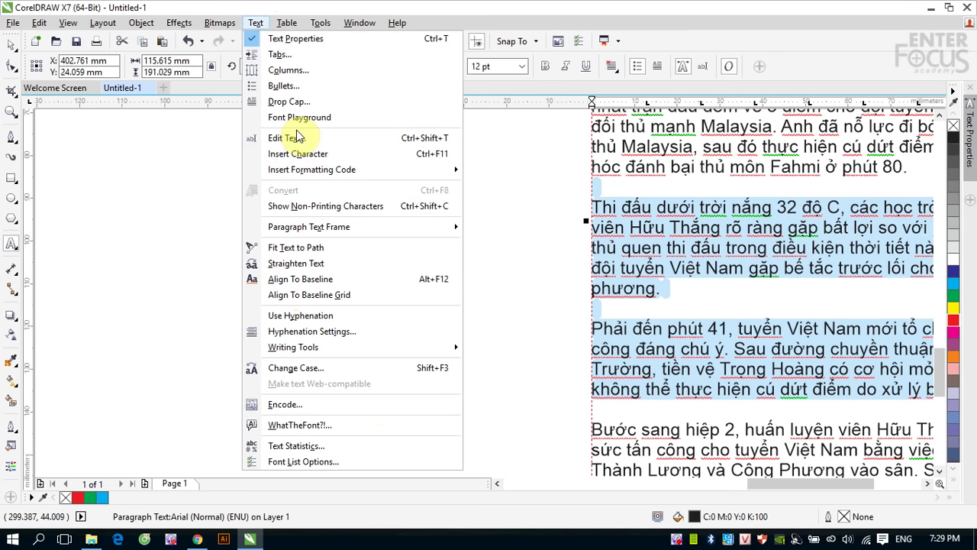
click(282, 85)
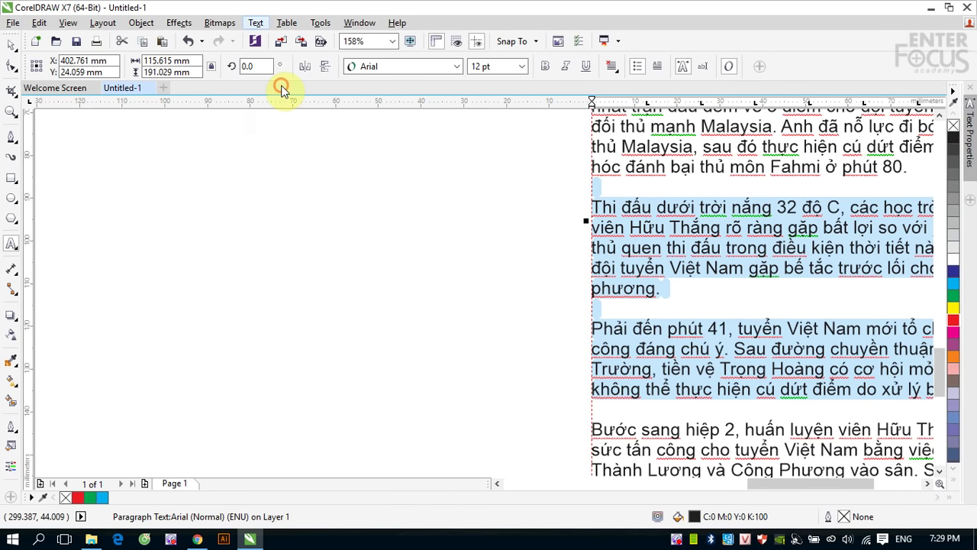
click(435, 232)
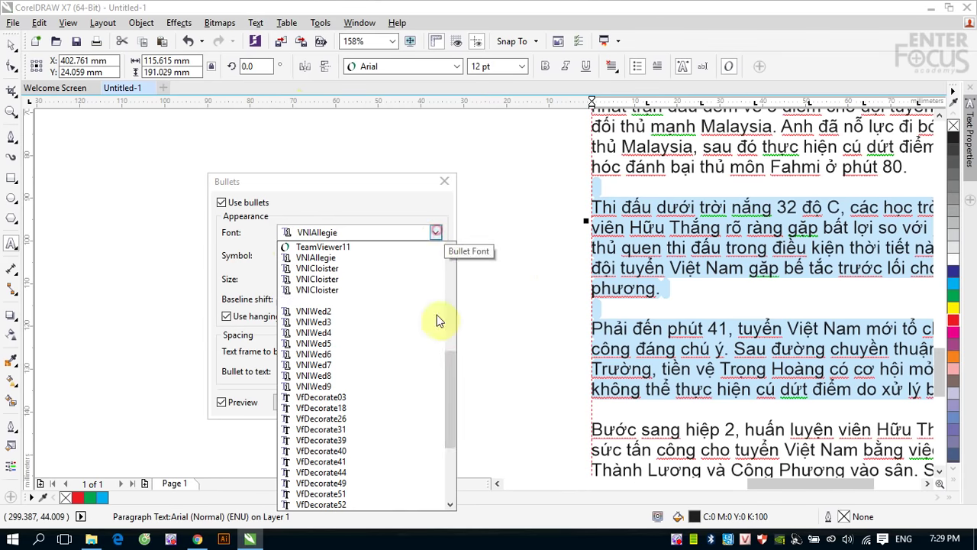
drag(451, 368, 446, 446)
click(345, 470)
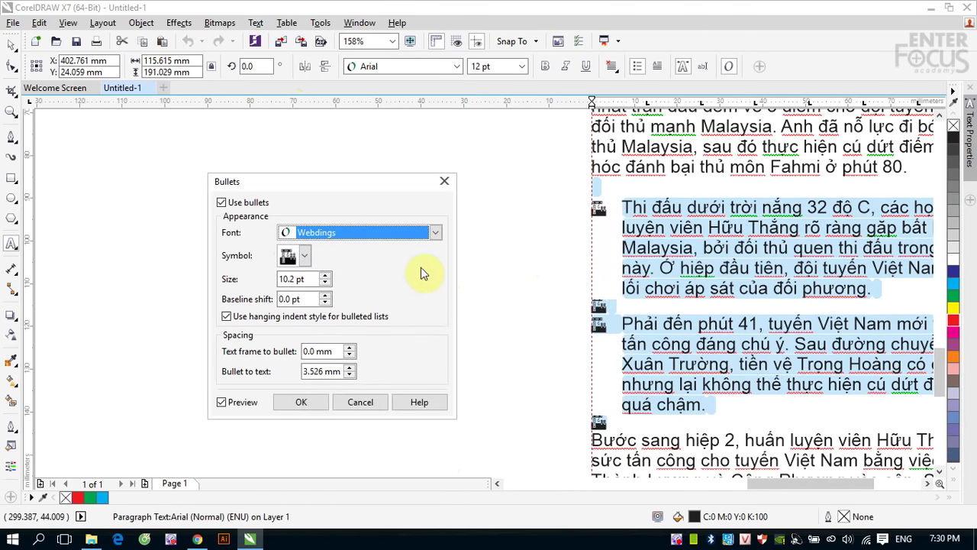
click(437, 232)
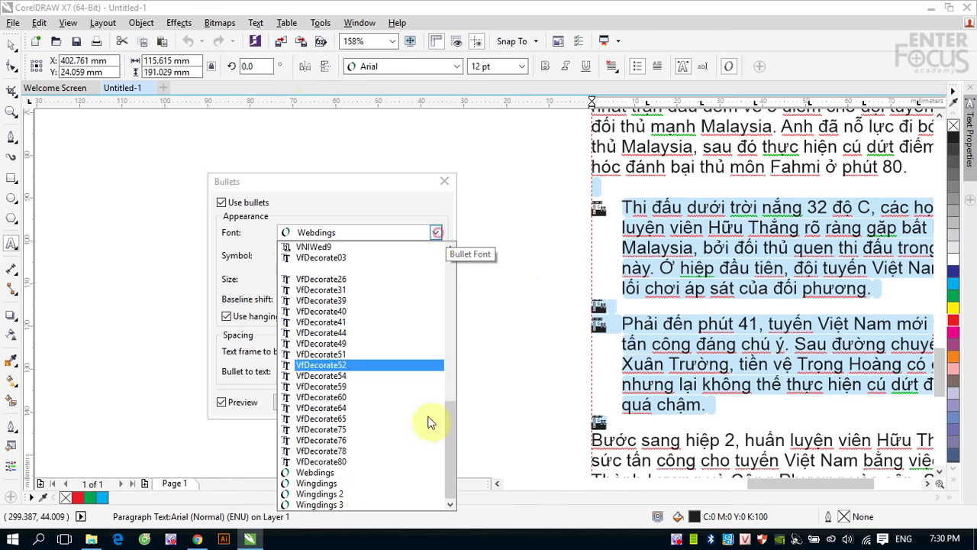
click(359, 494)
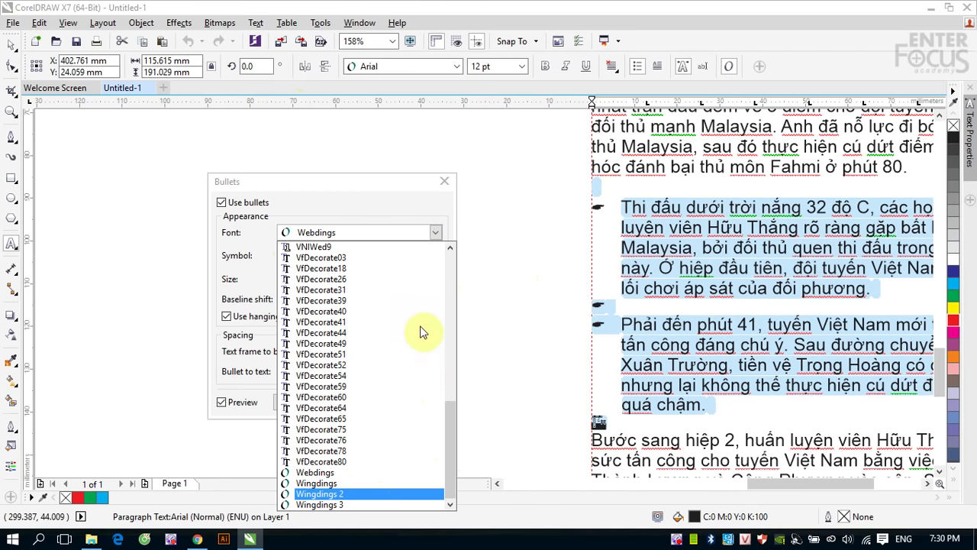
Set the bullet font to Wingdings with the small solid round dot as the symbol and apply the bullets.
click(437, 232)
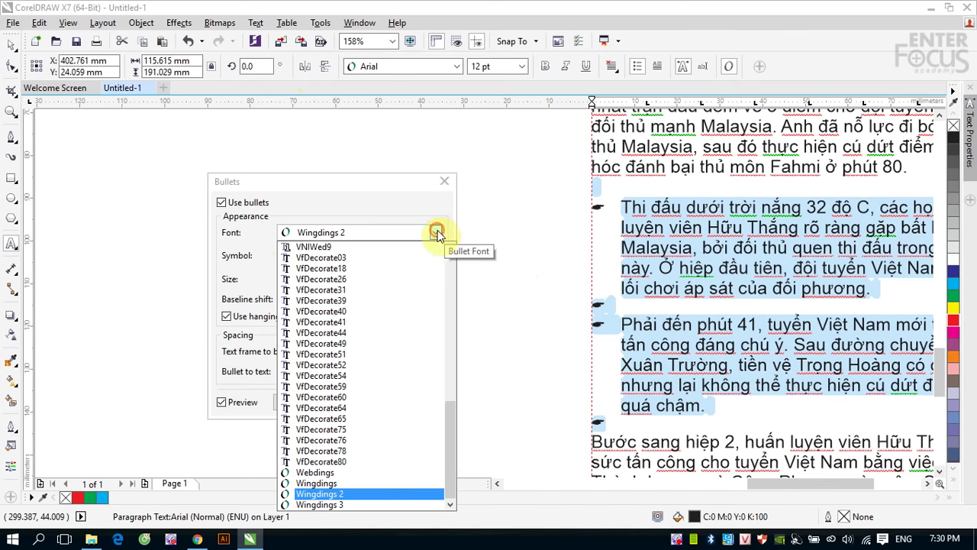
key(Return)
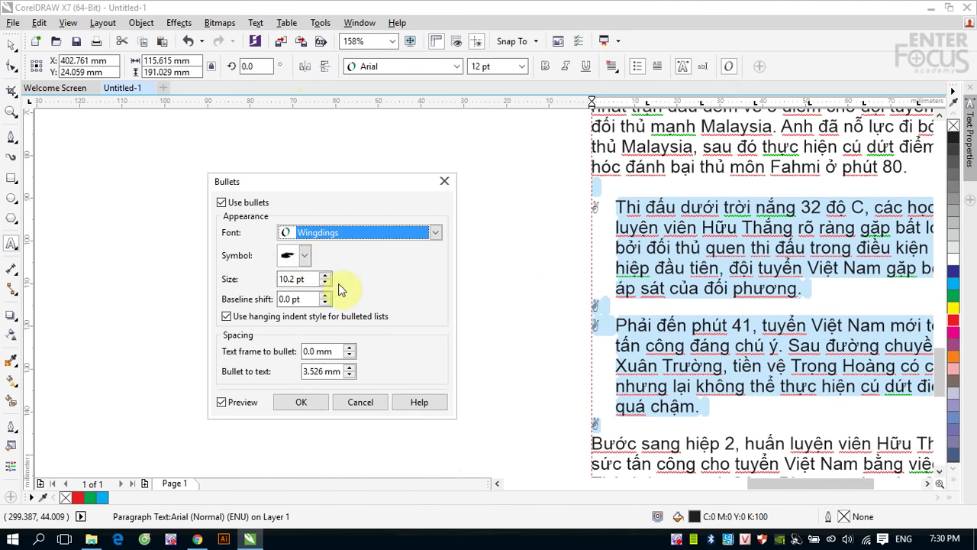
click(304, 255)
drag(392, 324, 396, 376)
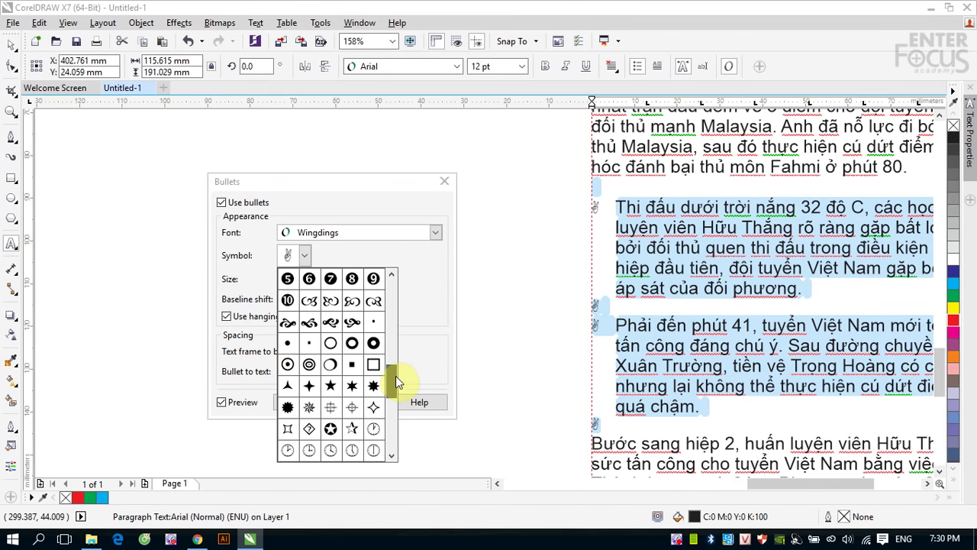
click(279, 352)
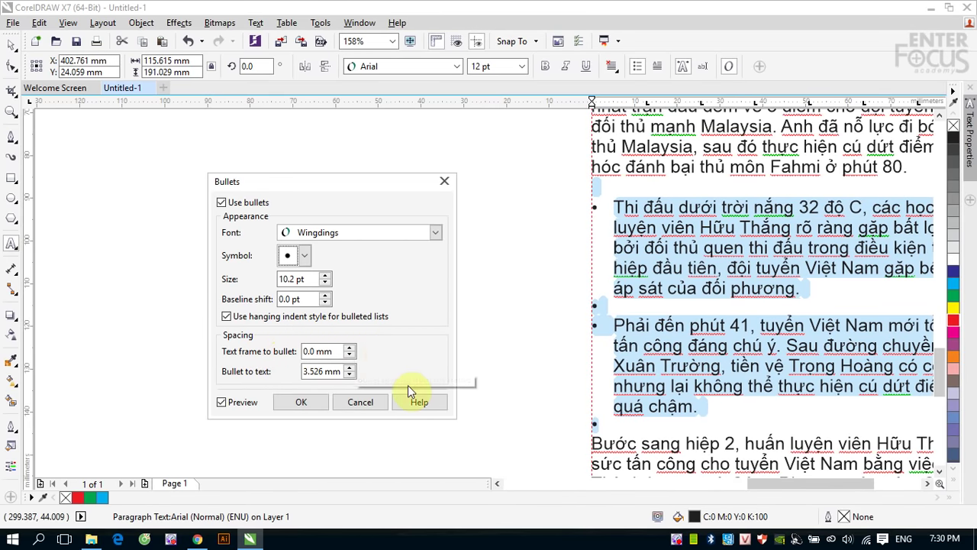
click(321, 404)
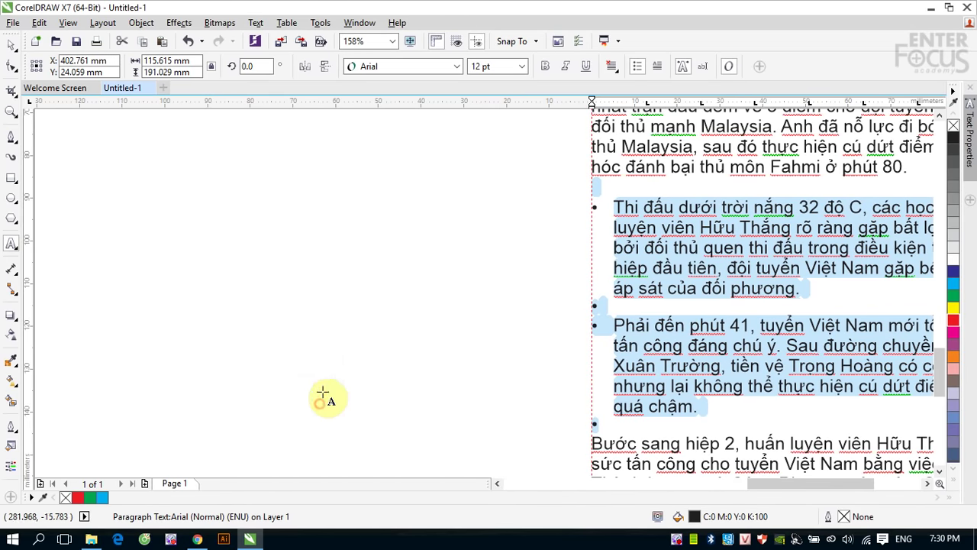
Delete and re-create the empty line between the two bulleted paragraphs and turn off bullets for that line.
click(619, 306)
key(BackSpace)
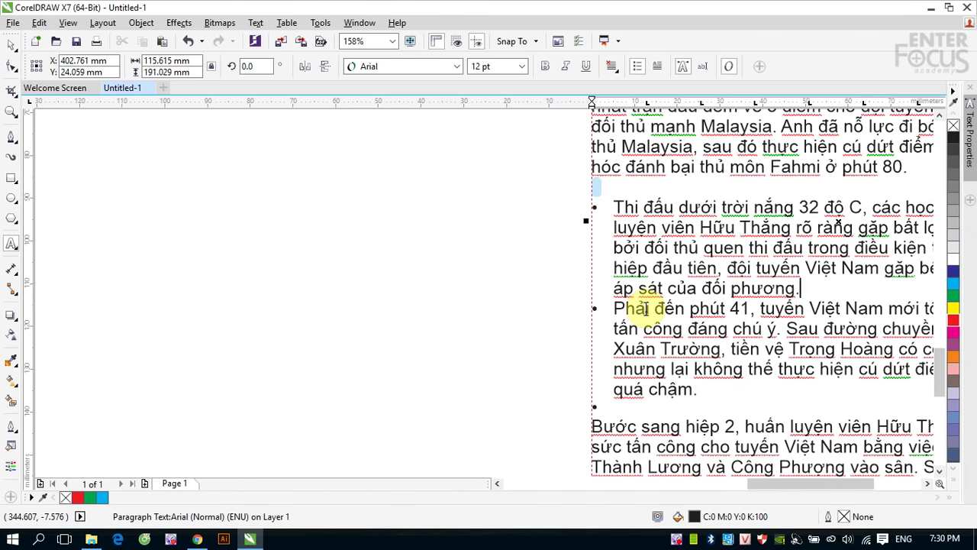
key(Return)
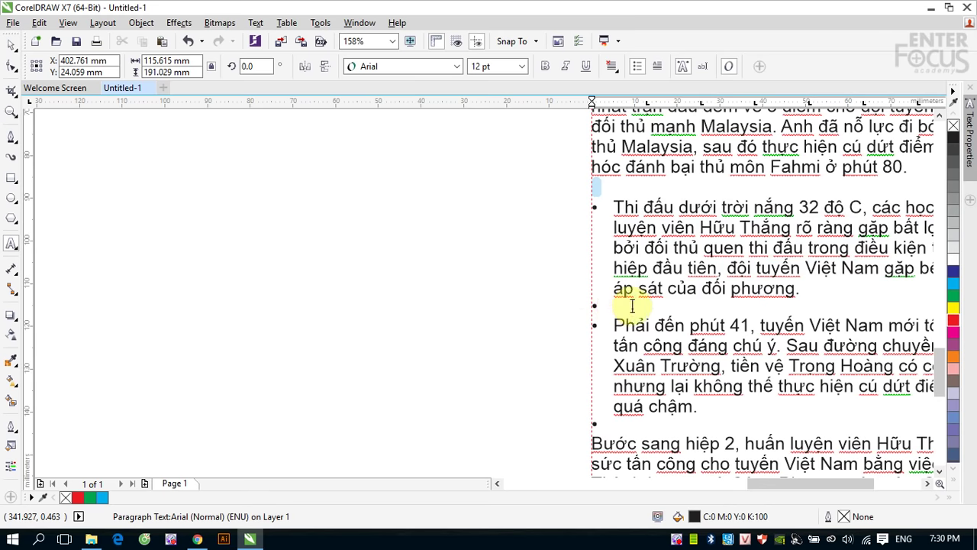
click(255, 22)
click(267, 85)
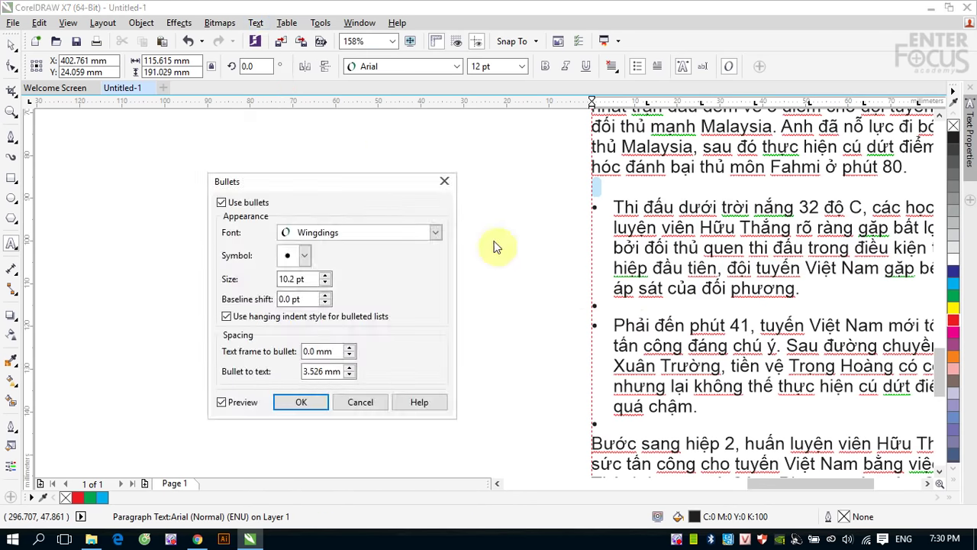
click(224, 202)
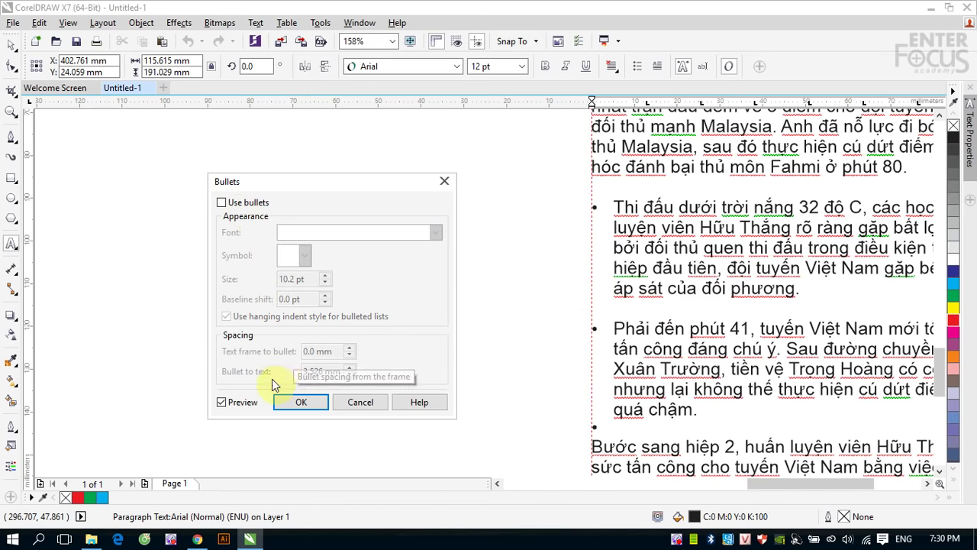
click(304, 403)
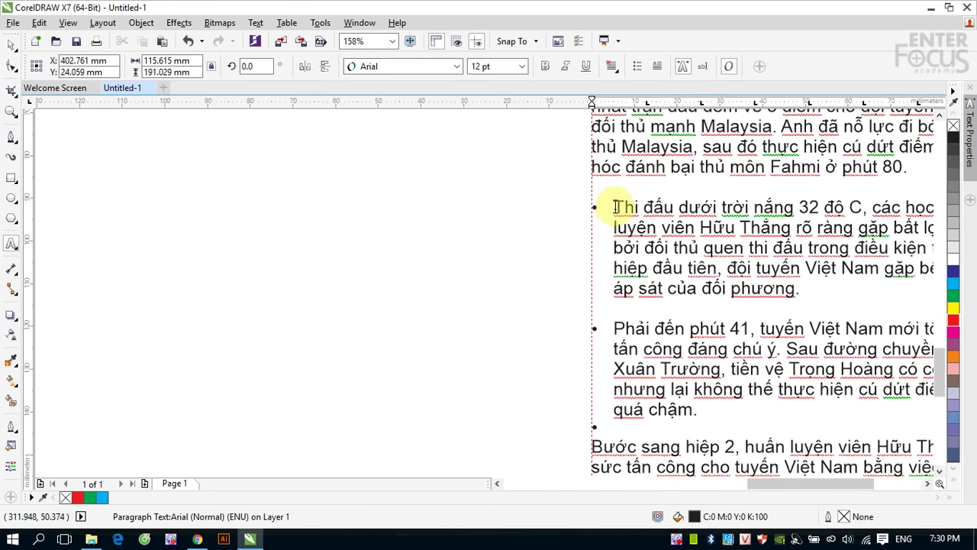
Select the two bulleted paragraphs and try the Proportional Lining figure style in their character properties.
drag(616, 207, 830, 407)
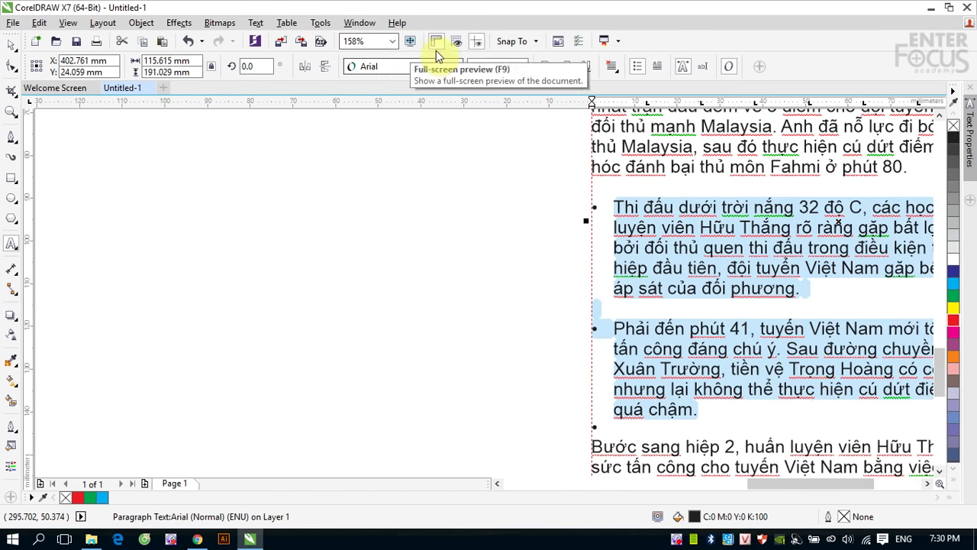
click(266, 24)
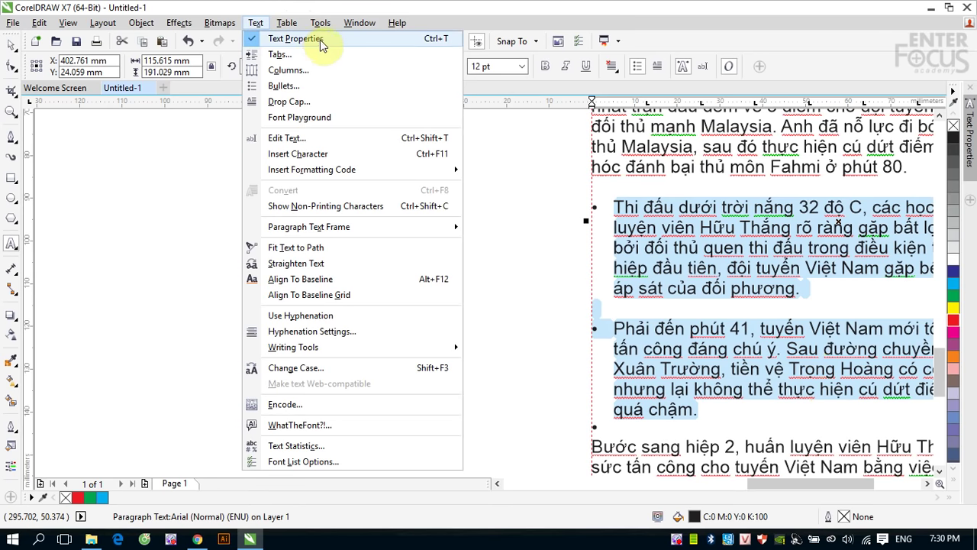
click(971, 149)
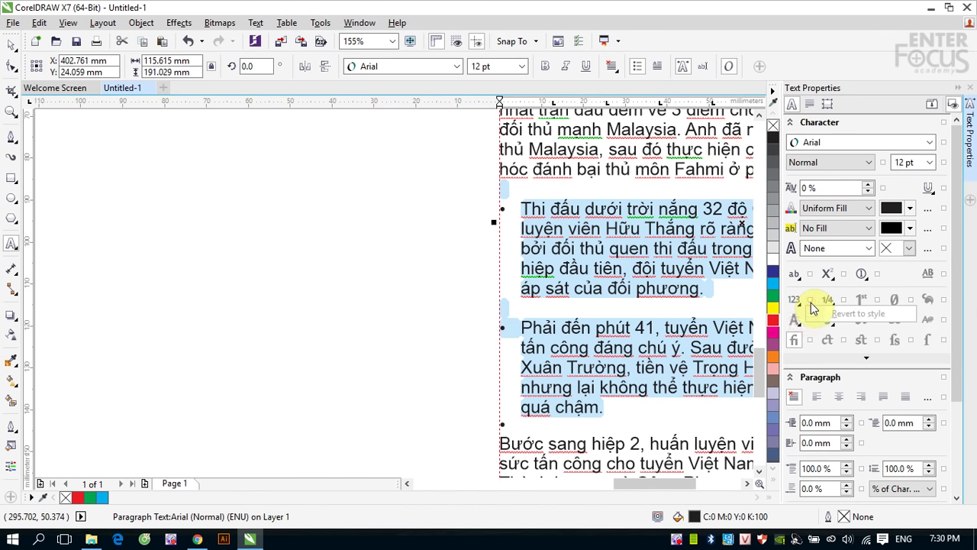
click(799, 305)
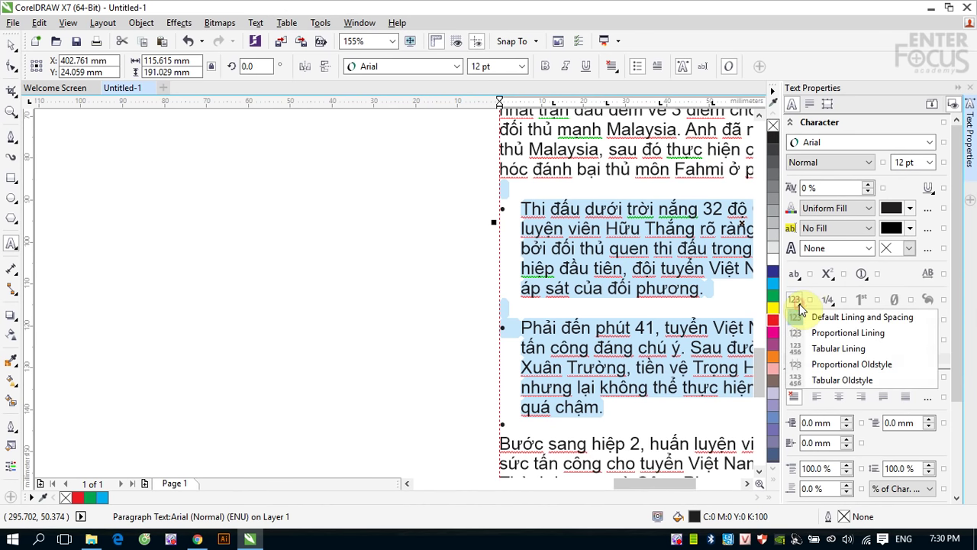
click(888, 336)
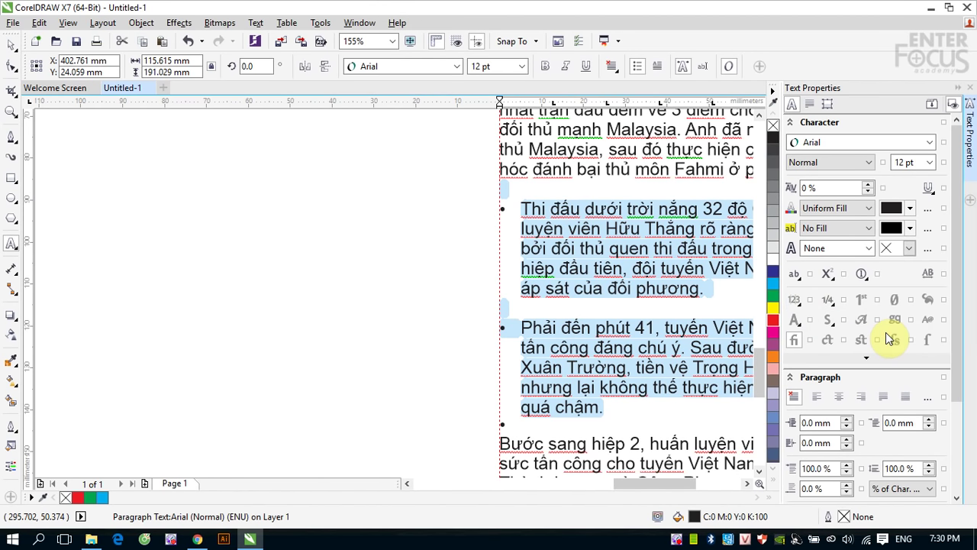
Reselect the two bulleted paragraphs, choose None for their alternate annotations, and set the figure style to Proportional Oldstyle.
click(526, 209)
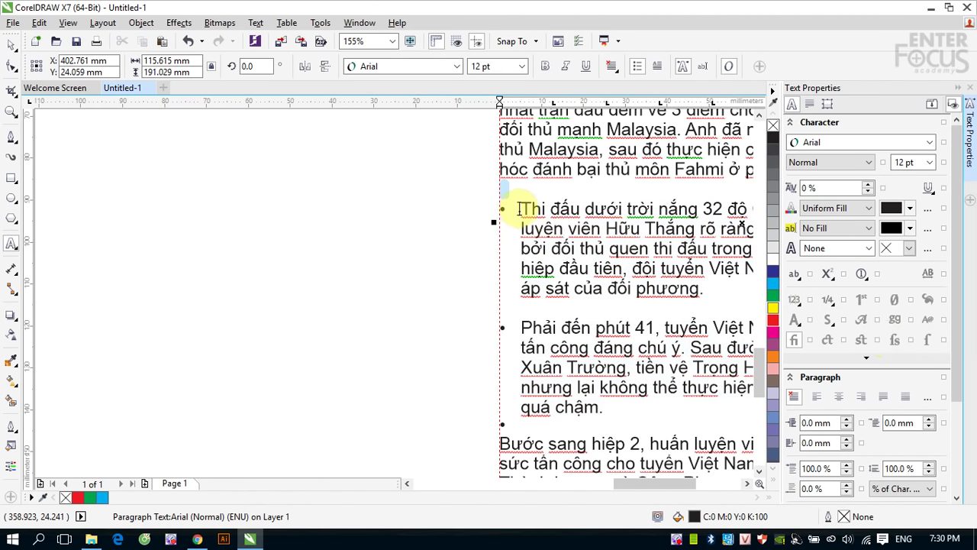
drag(520, 209, 693, 410)
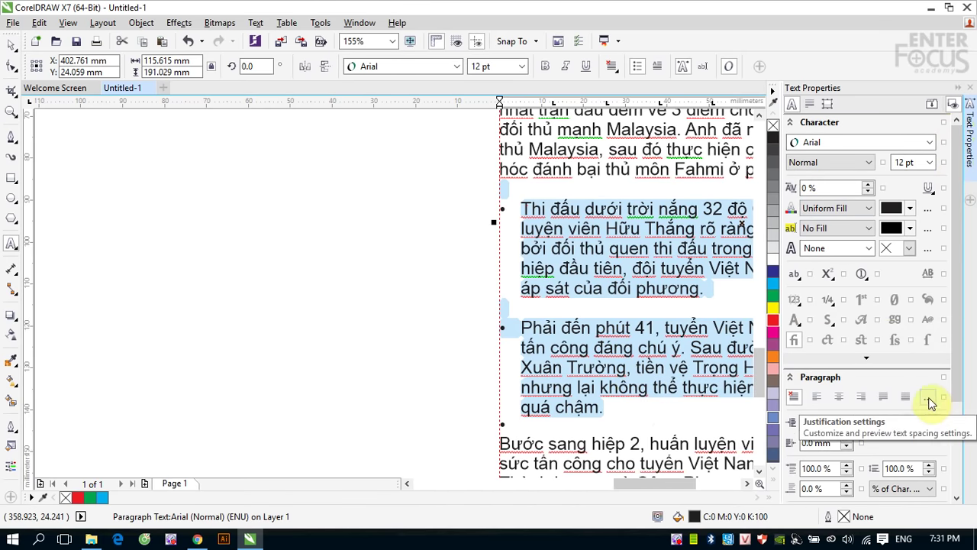
mouse_move(959, 380)
mouse_down()
mouse_move(949, 486)
mouse_move(968, 407)
mouse_move(958, 374)
mouse_up()
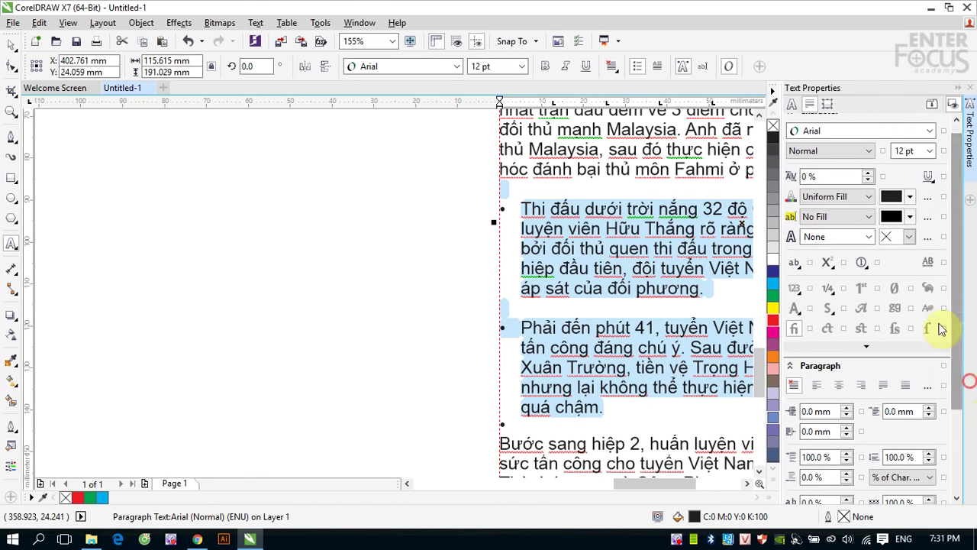
click(867, 265)
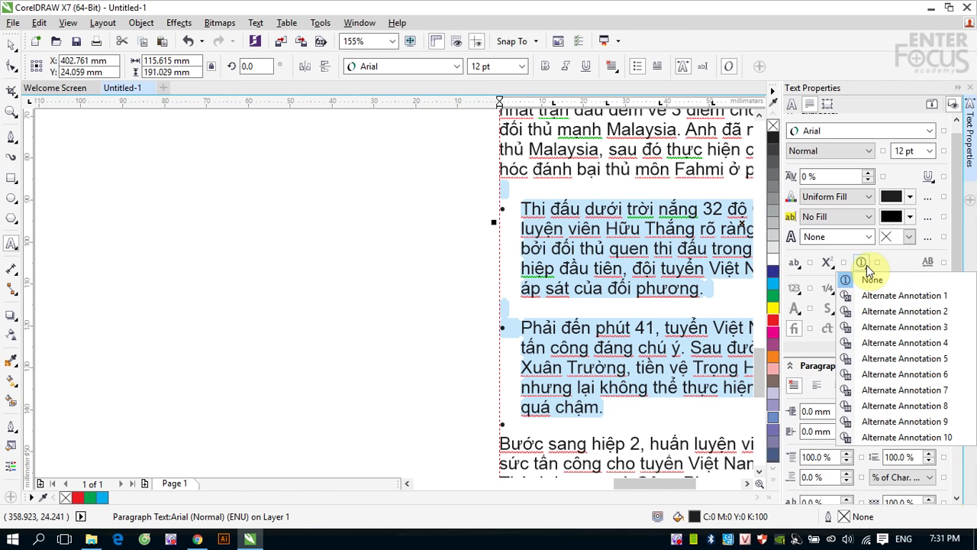
click(870, 280)
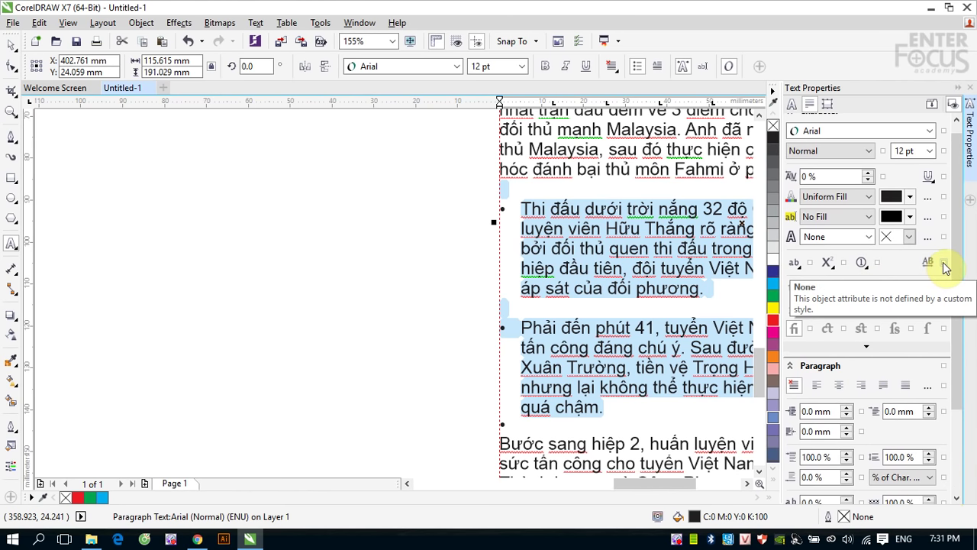
click(823, 285)
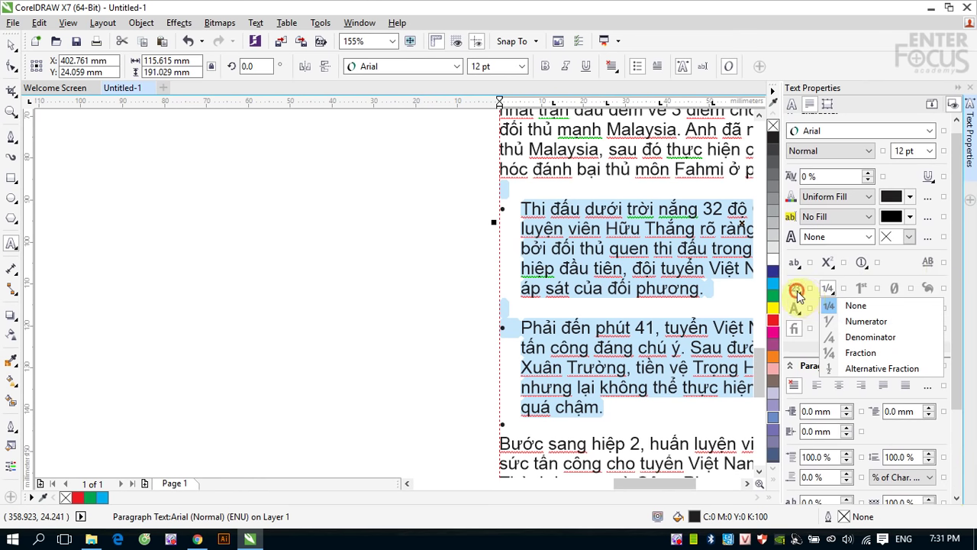
click(797, 290)
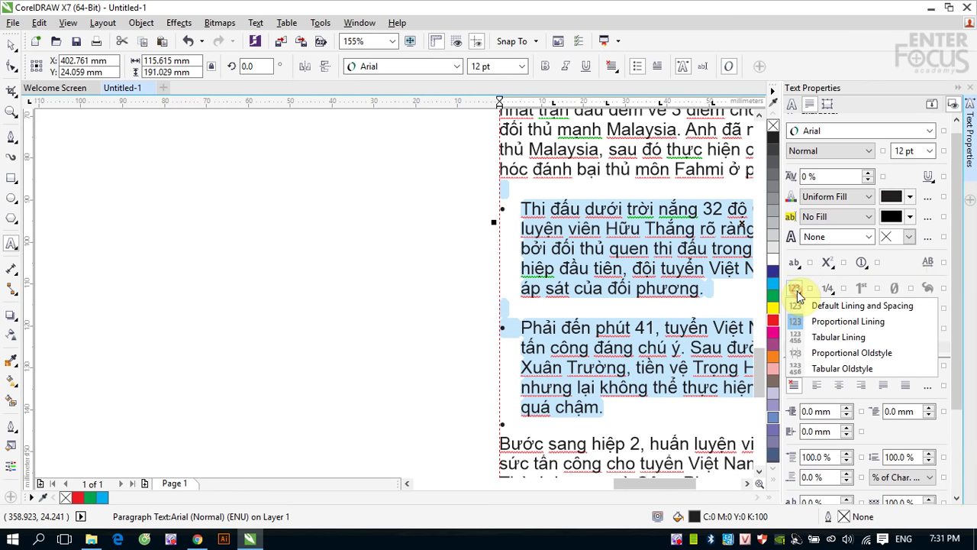
click(834, 356)
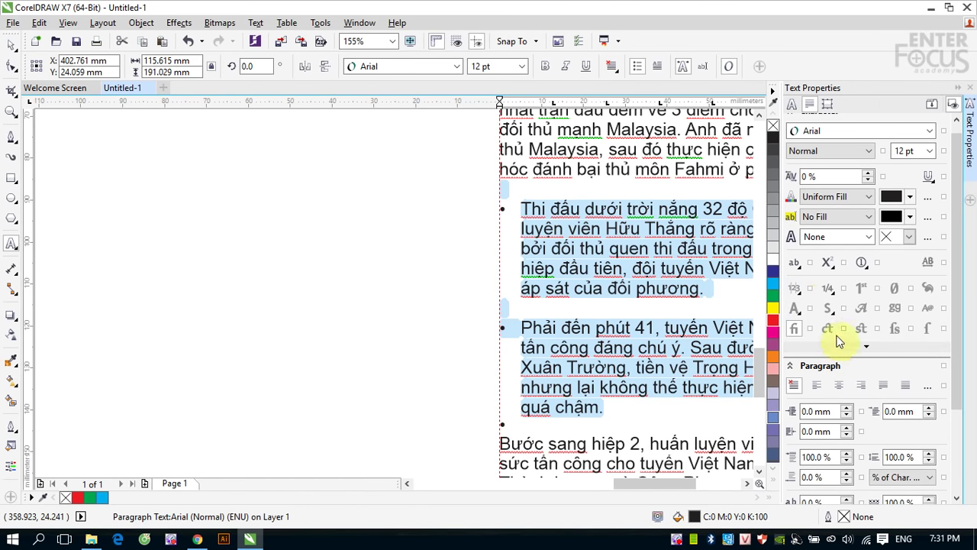
Look over the text formatting commands and open the font list options to examine the font display and matching settings.
click(792, 104)
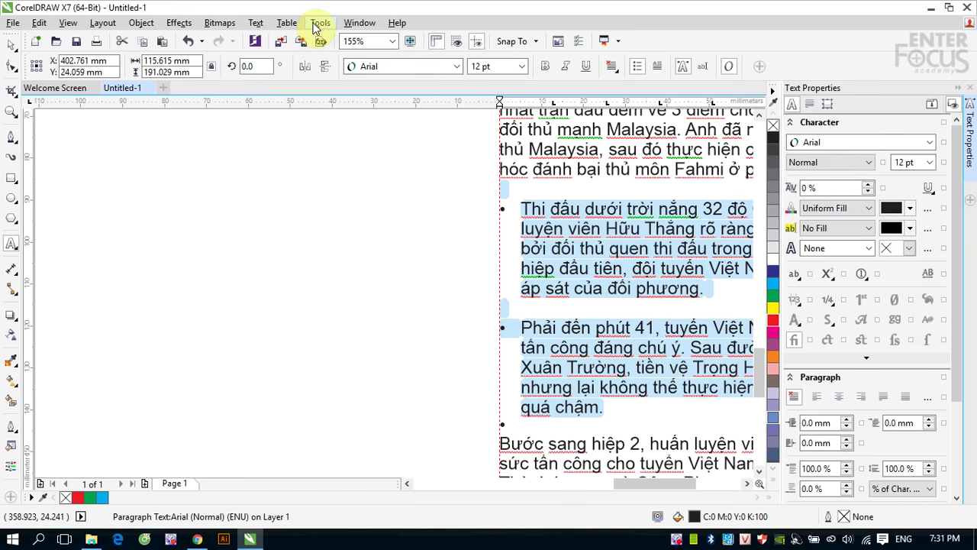
click(256, 22)
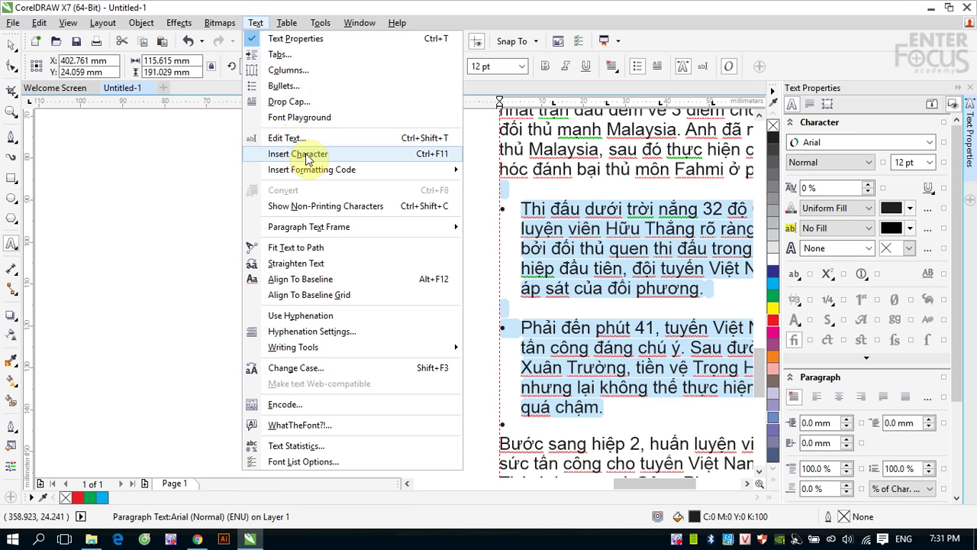
mouse_move(310, 175)
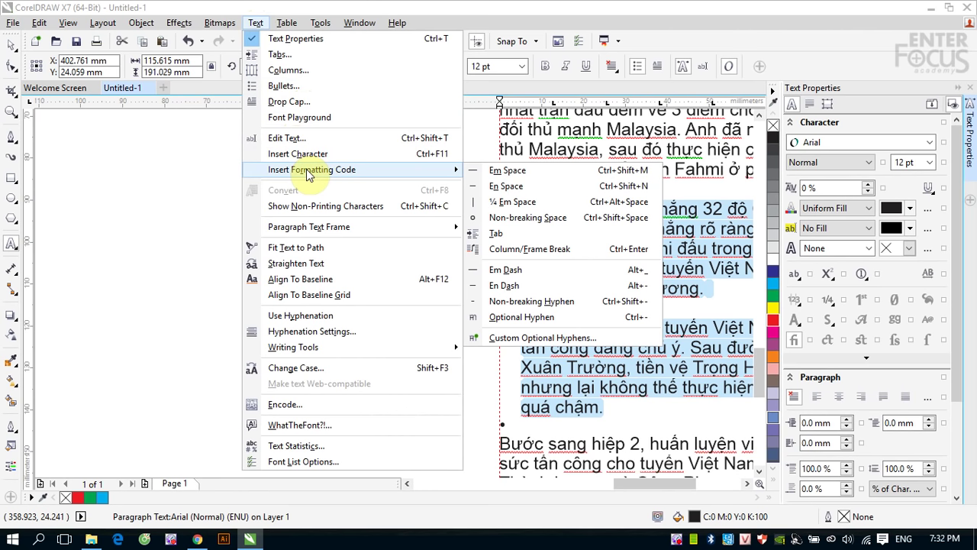
click(312, 462)
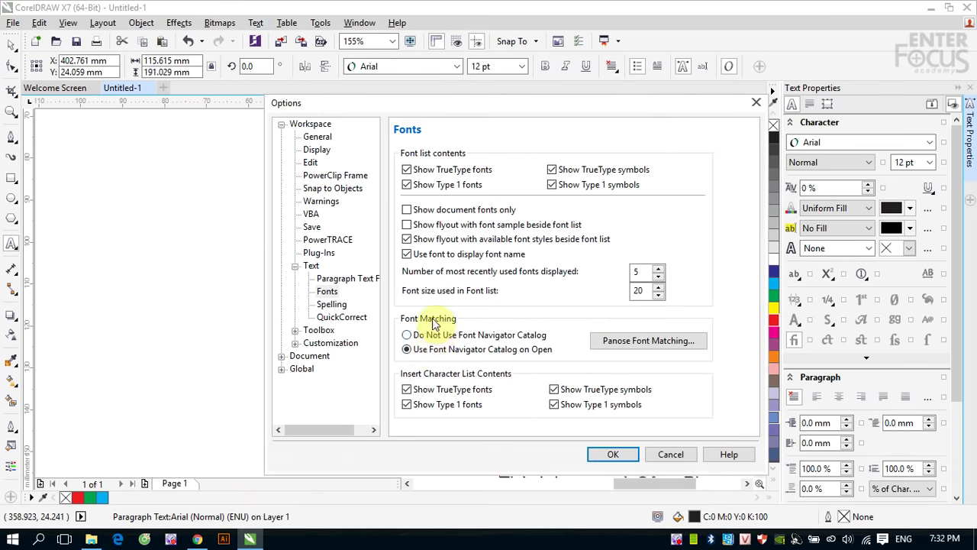
drag(452, 106, 258, 105)
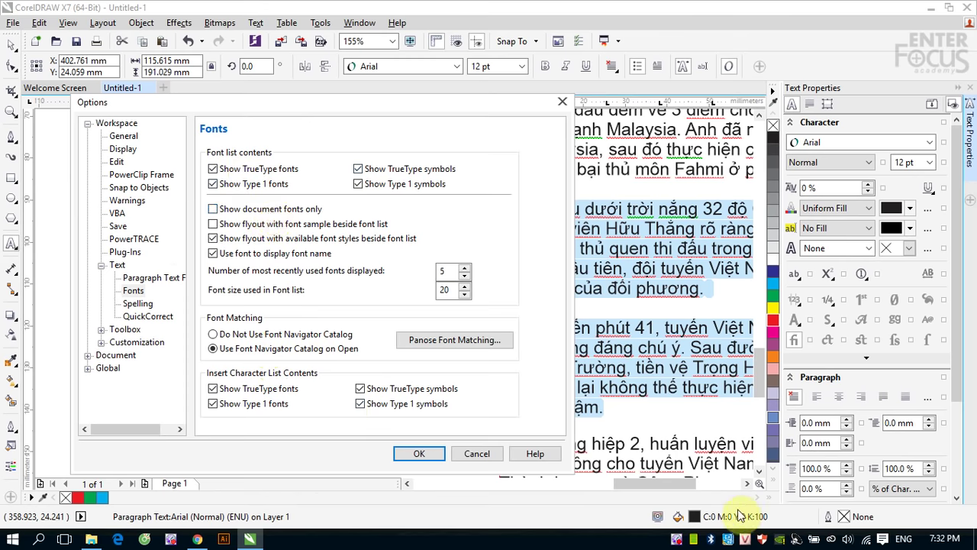
right_click(678, 540)
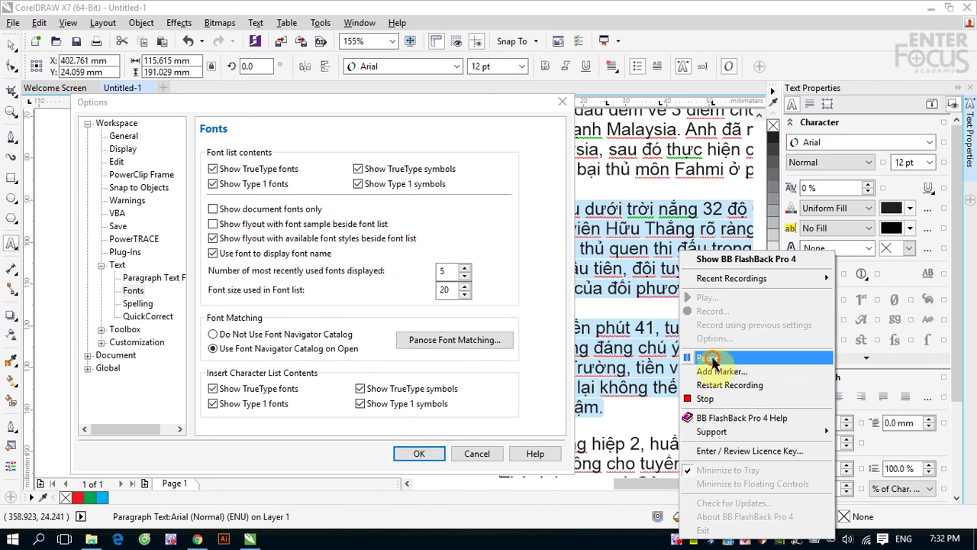
click(713, 355)
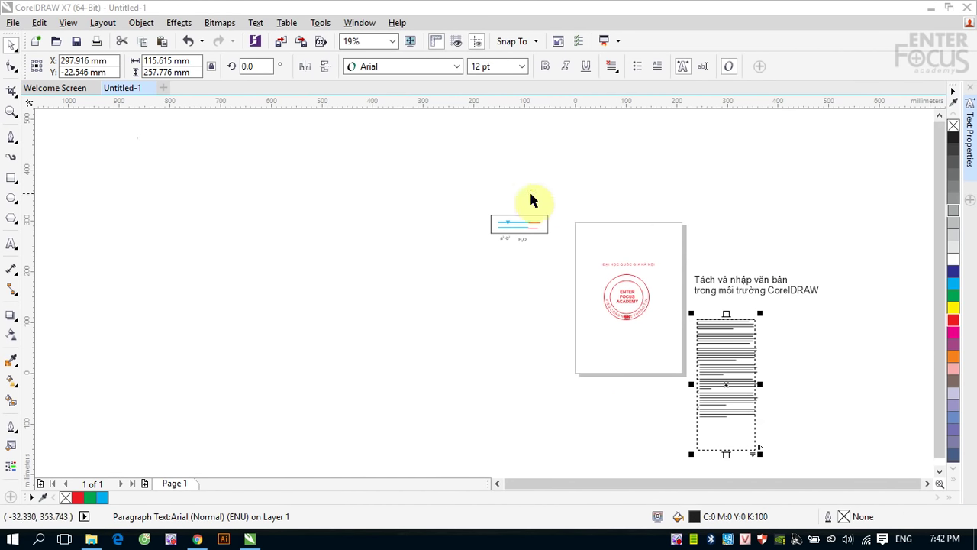
Draw a hexagon about 141 by 139 mm in the empty area beside the article text frame.
drag(478, 201, 702, 318)
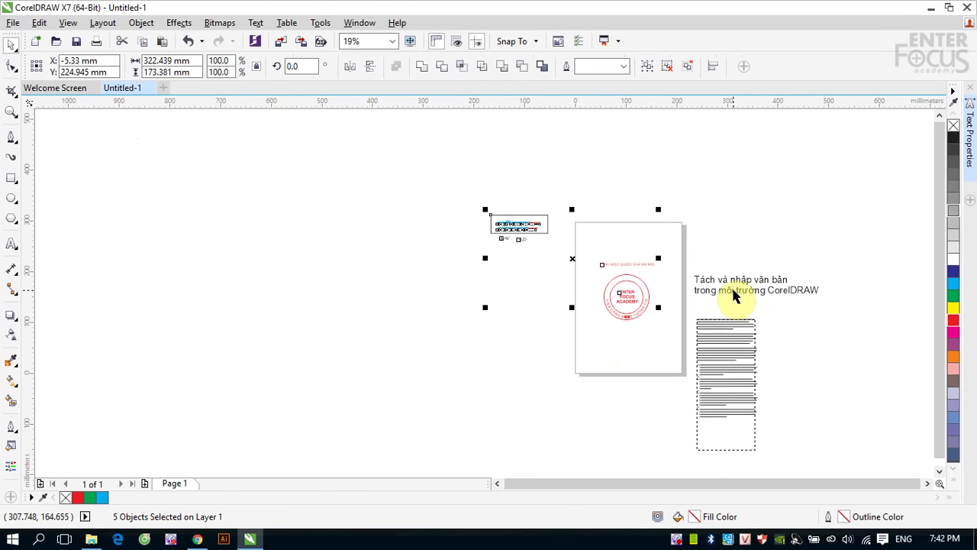
key(z)
drag(687, 264, 812, 419)
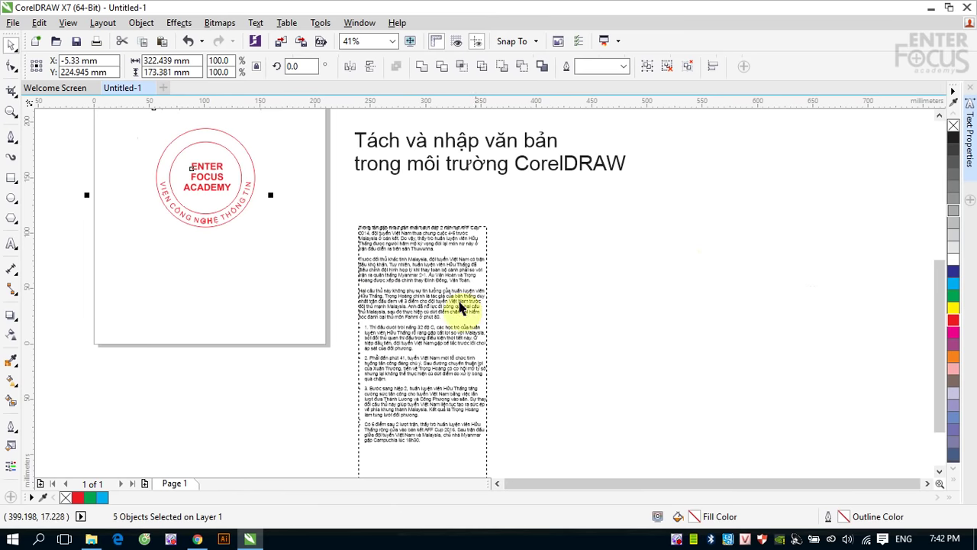
click(11, 219)
drag(562, 248, 735, 408)
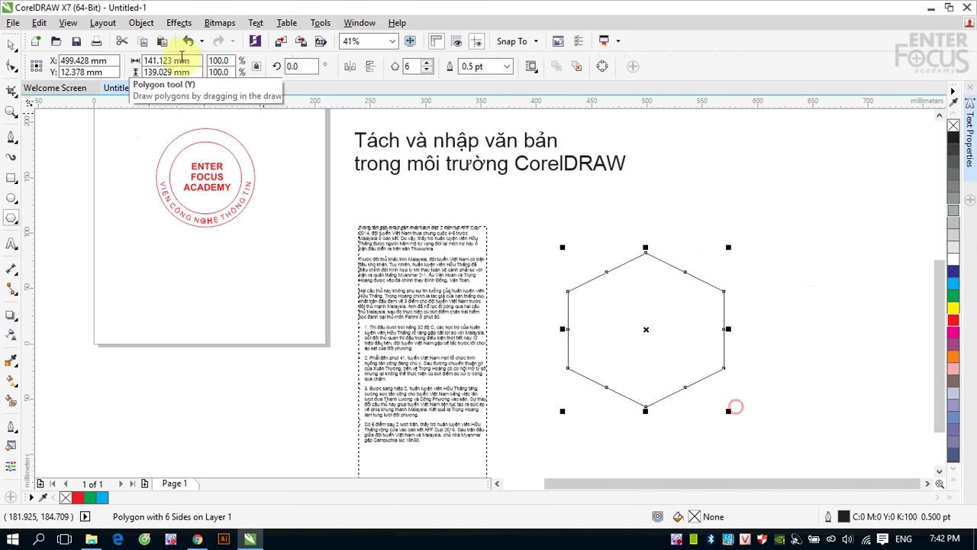
click(15, 46)
Copy the whole article text and paste it inside the hexagon as paragraph text.
click(10, 243)
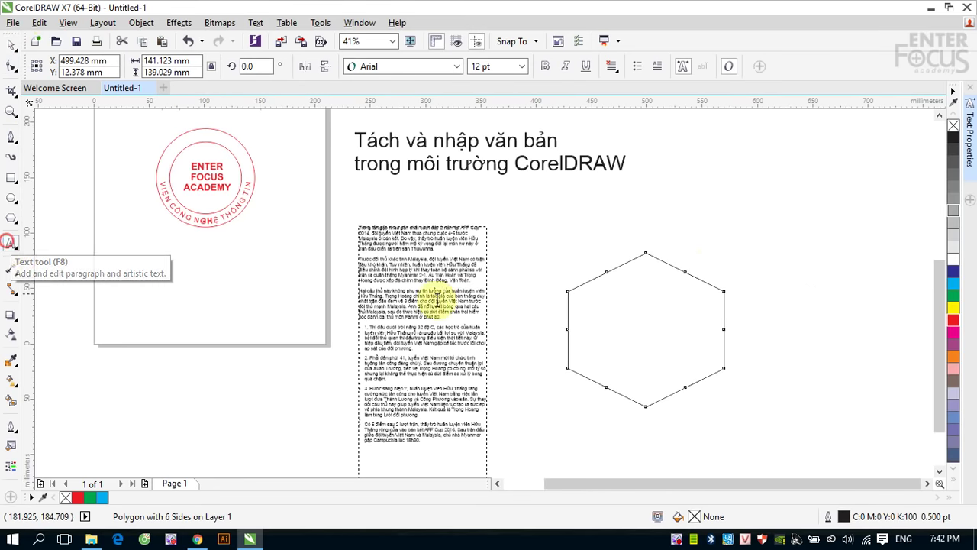
click(431, 309)
triple_click(431, 309)
key(ctrl+a)
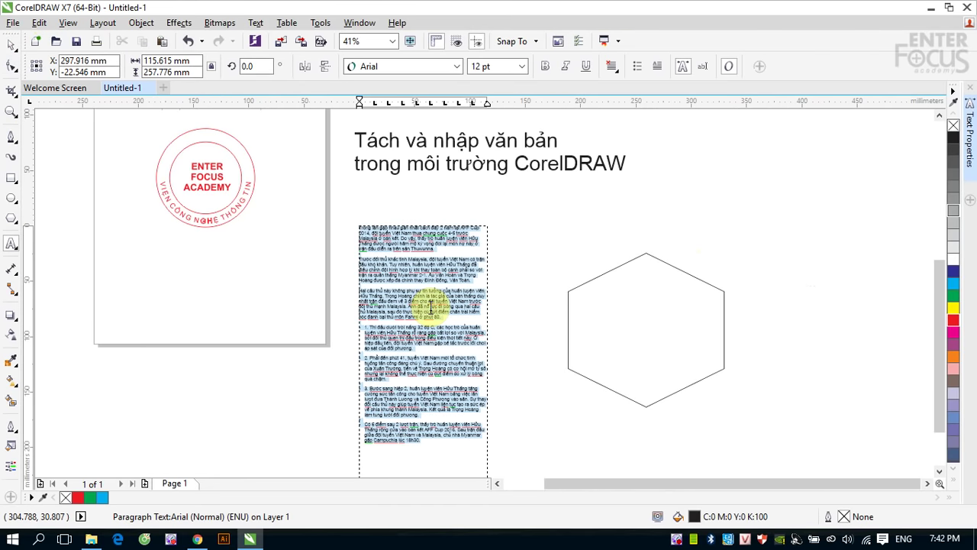
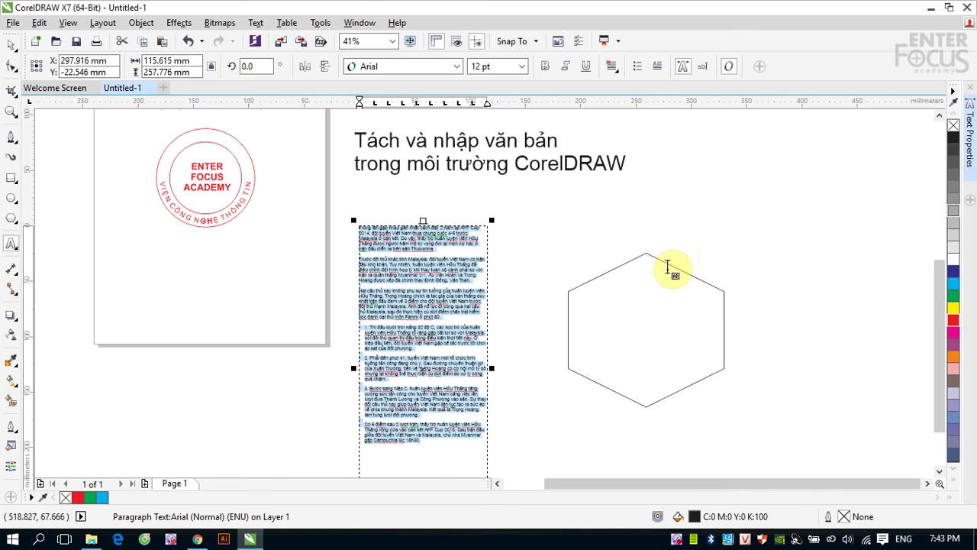
click(668, 267)
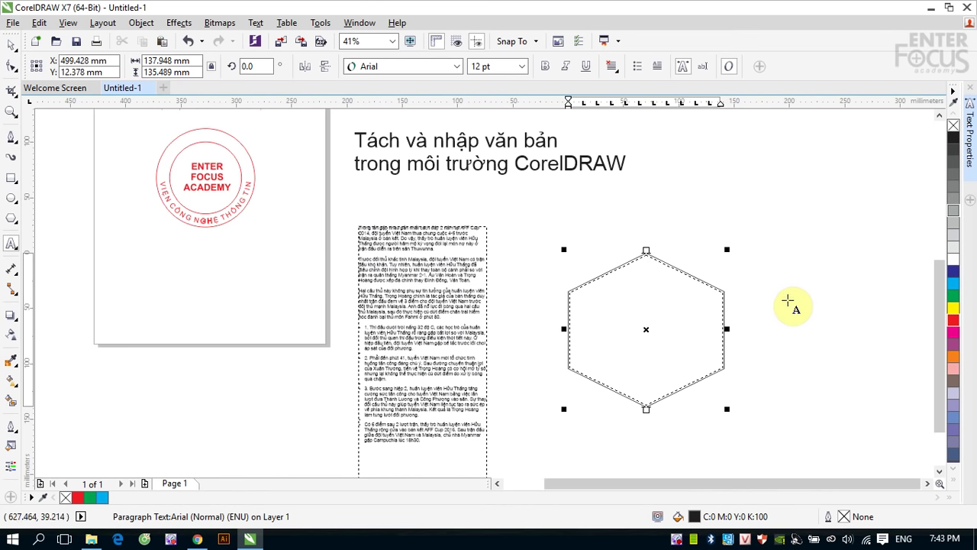
key(ctrl+v)
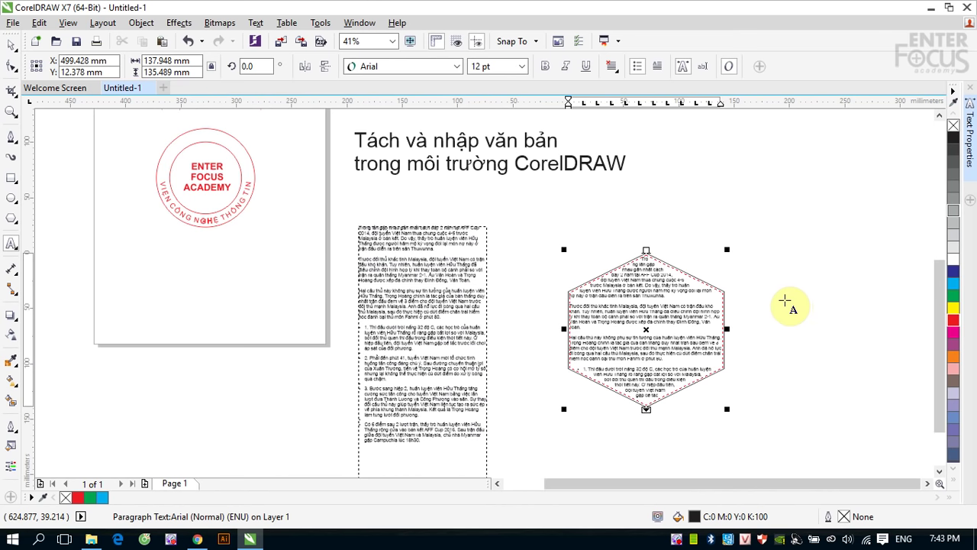
click(11, 45)
click(793, 270)
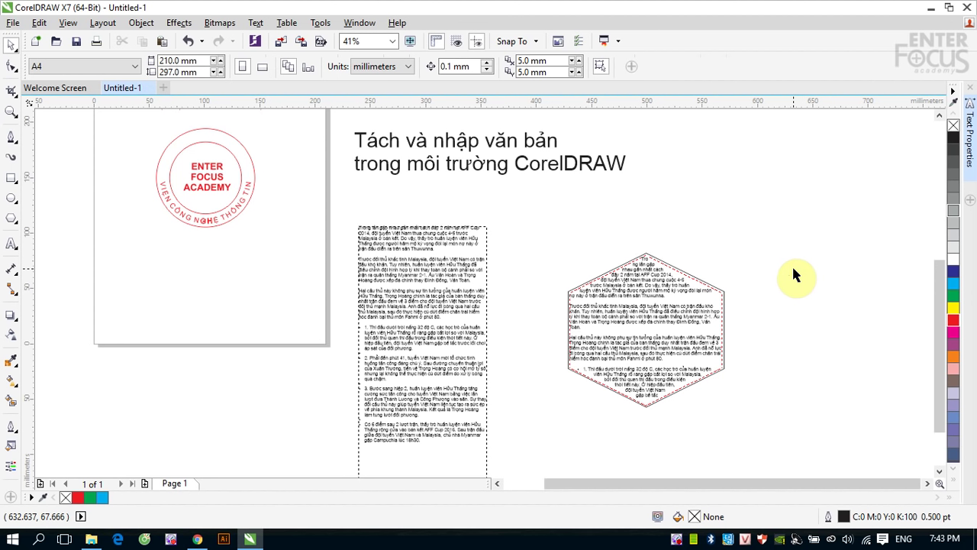
Add a long line of random sample text starting with "g7ghisdhgiusdhiuhudsh" along the hexagon's outer outline.
click(8, 245)
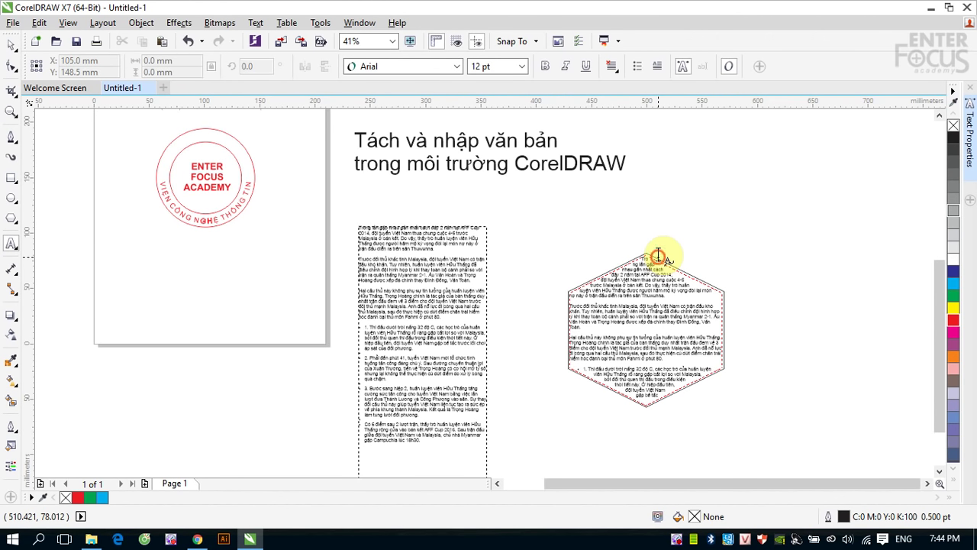
click(659, 253)
text(g7ghisdhgiusdhiuhudshfuidhifuhsiudf)
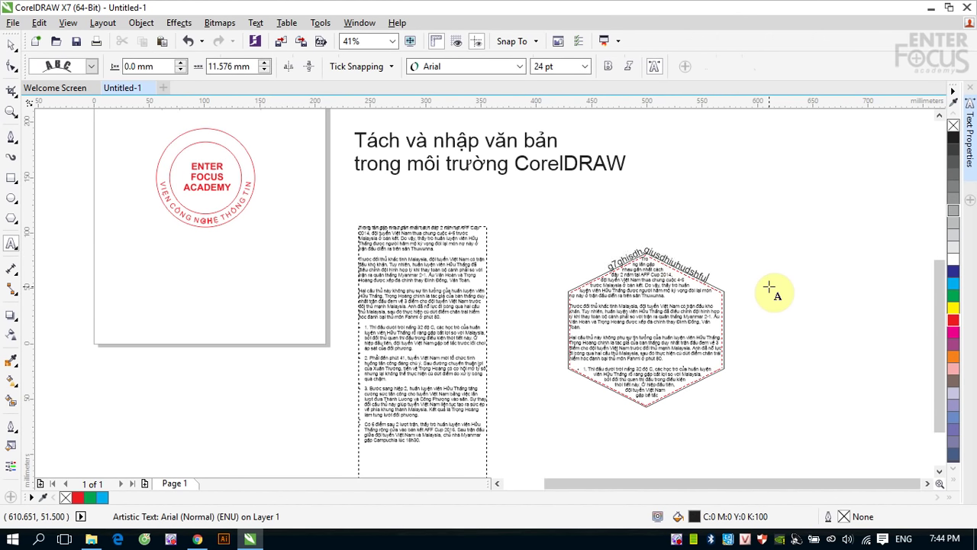
text(hiushdifuhisduhfiusdhiuhisdui)
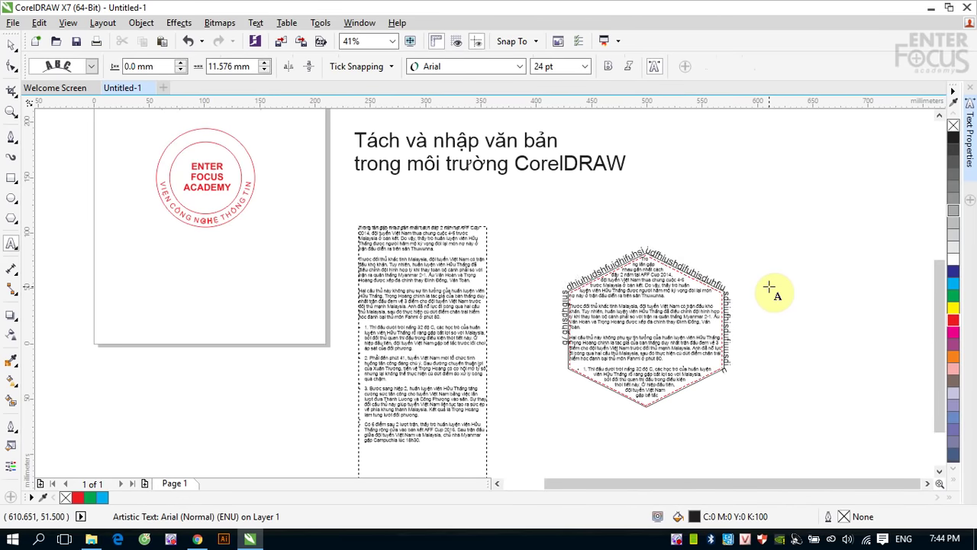
text(fuhsiudhfiusdhpsiuhfdsjhsdjhsdjhsjdsjdbsjdbsdjbsjbsjdbsjd)
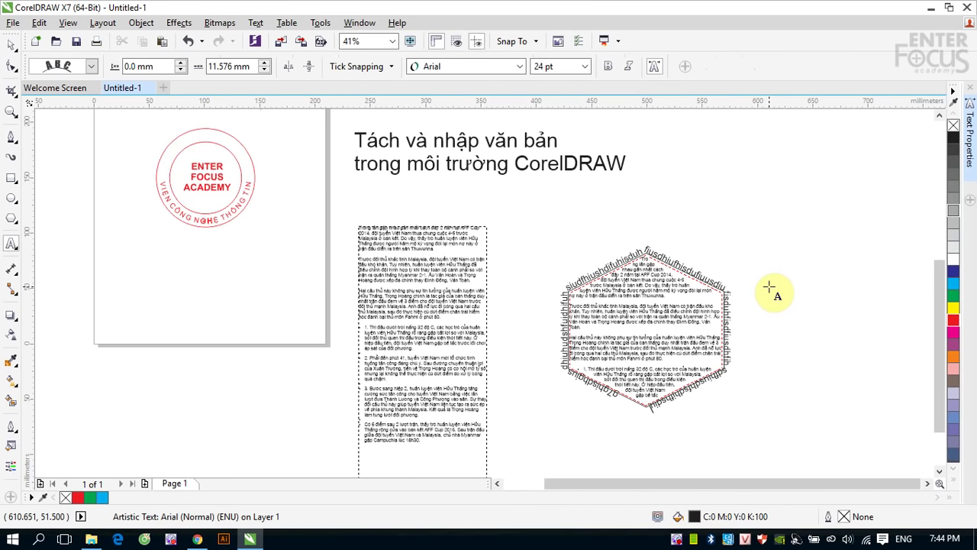
Offset the sample text outward from the hexagon's outline and deselect it.
click(12, 44)
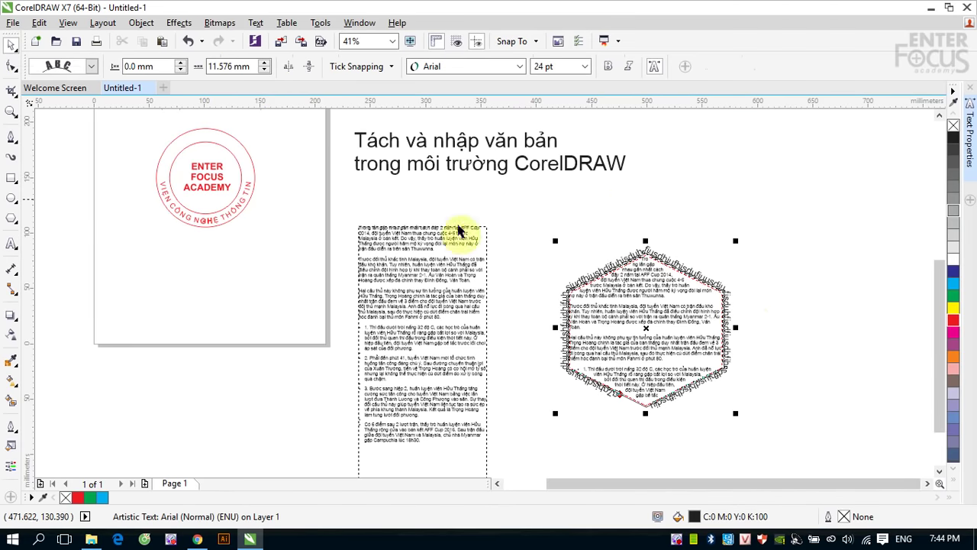
drag(621, 395, 611, 403)
click(799, 216)
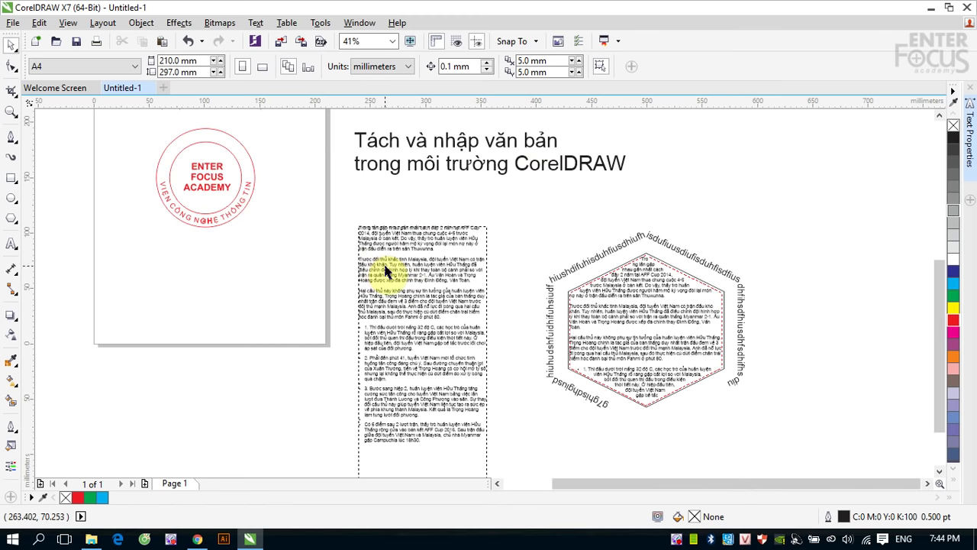
Start Collect For Output, automatically gathering all associated files with a Prepress PDF, a version 17.0 CDR, document fonts and color profiles.
click(13, 23)
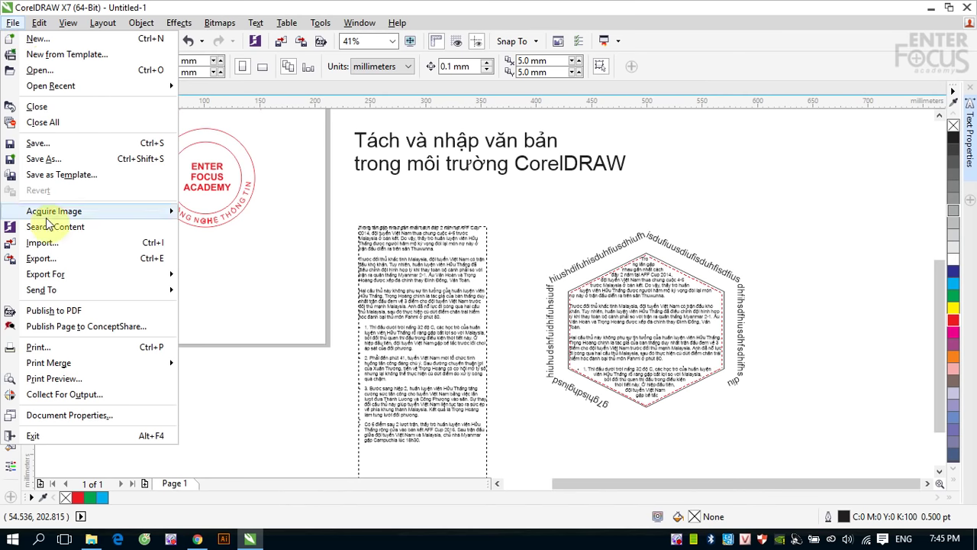
click(65, 398)
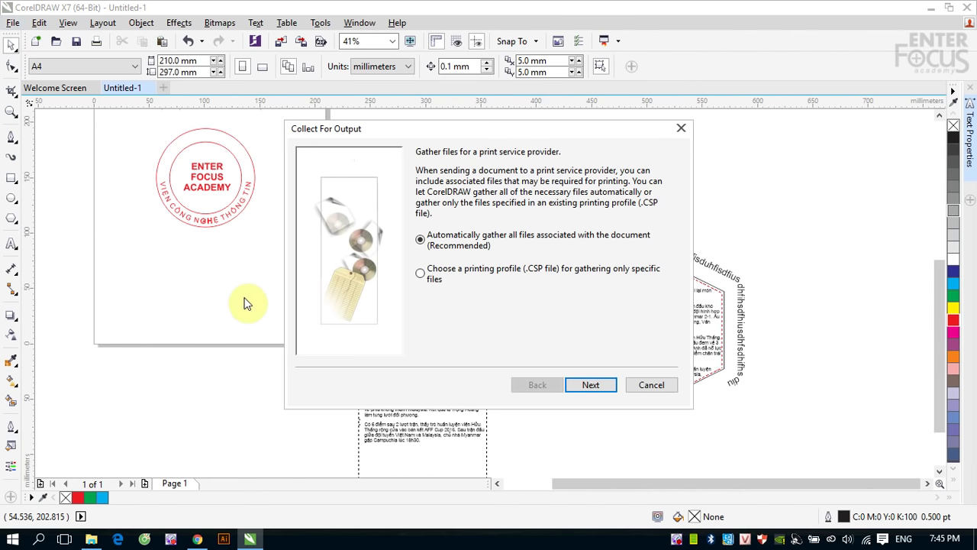
click(600, 390)
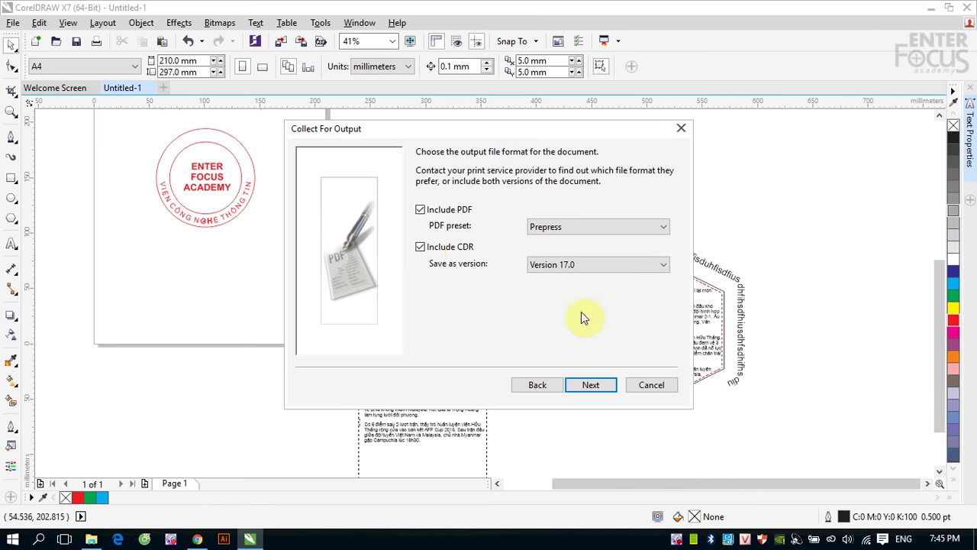
click(591, 386)
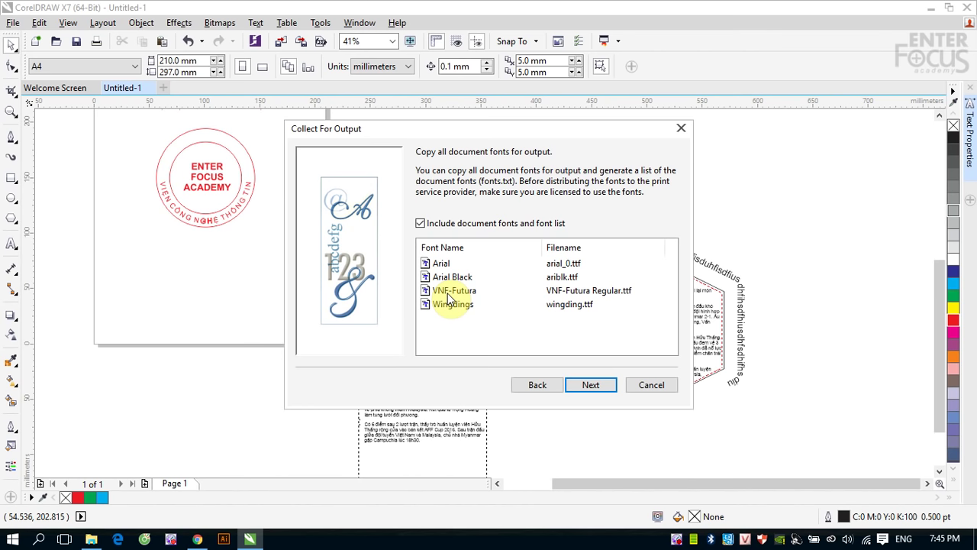
click(582, 387)
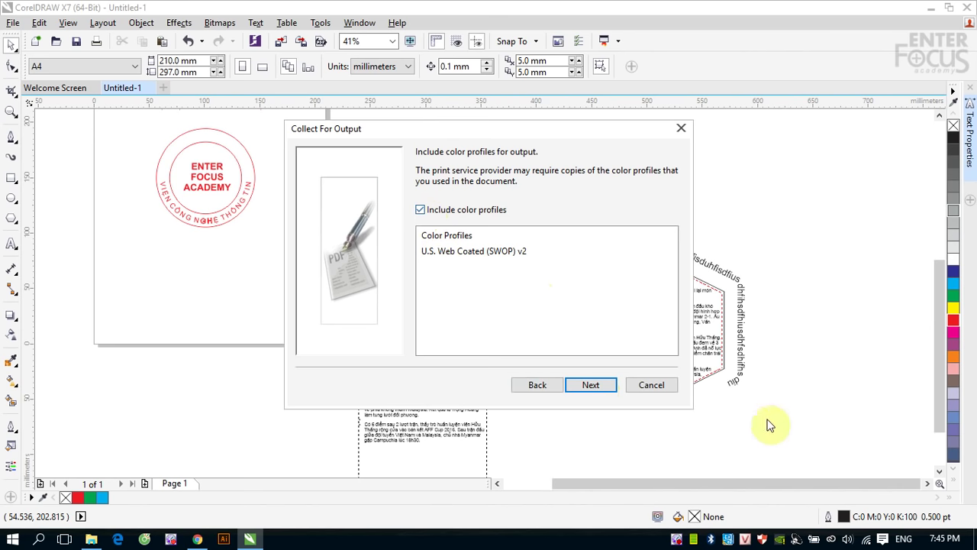
click(593, 386)
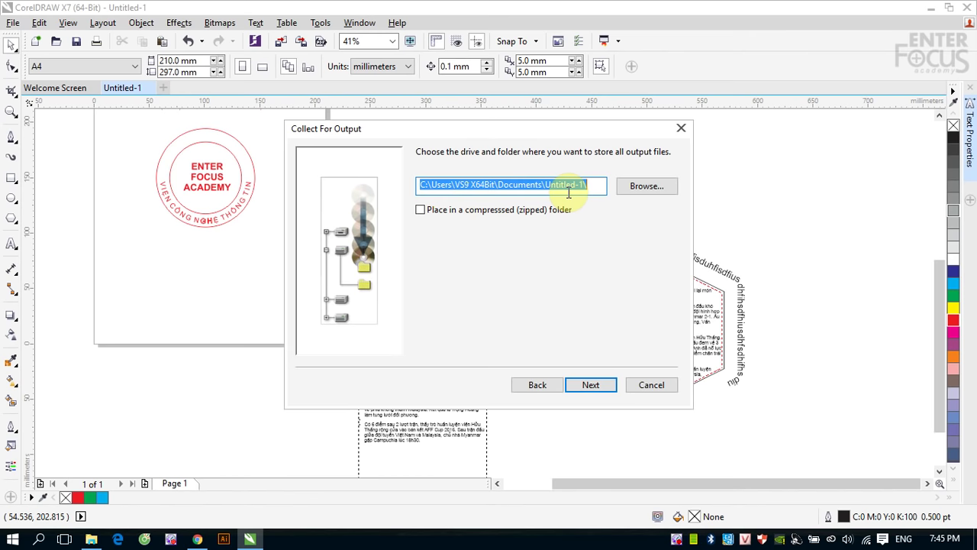
Set the output location to a folder named demo on the Desktop and finish collecting the files.
click(647, 187)
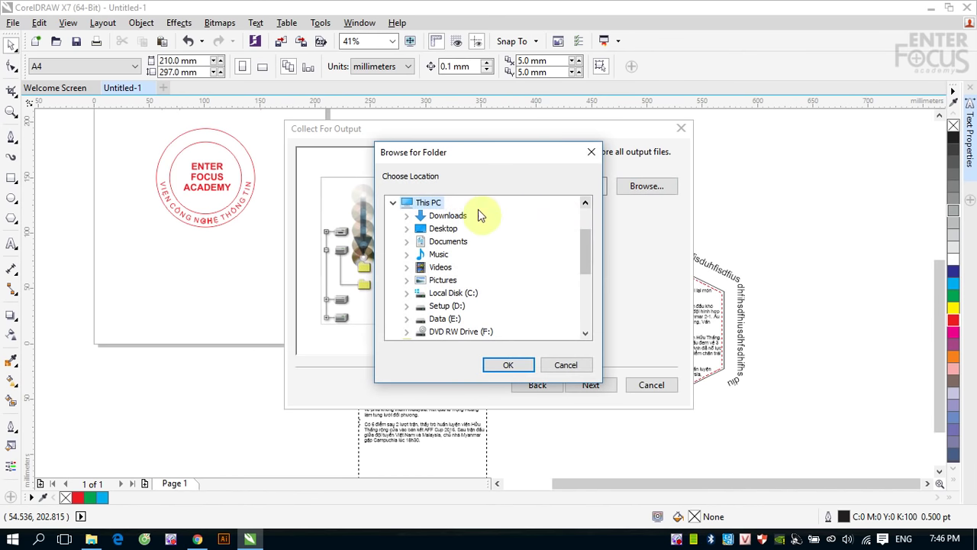
click(447, 229)
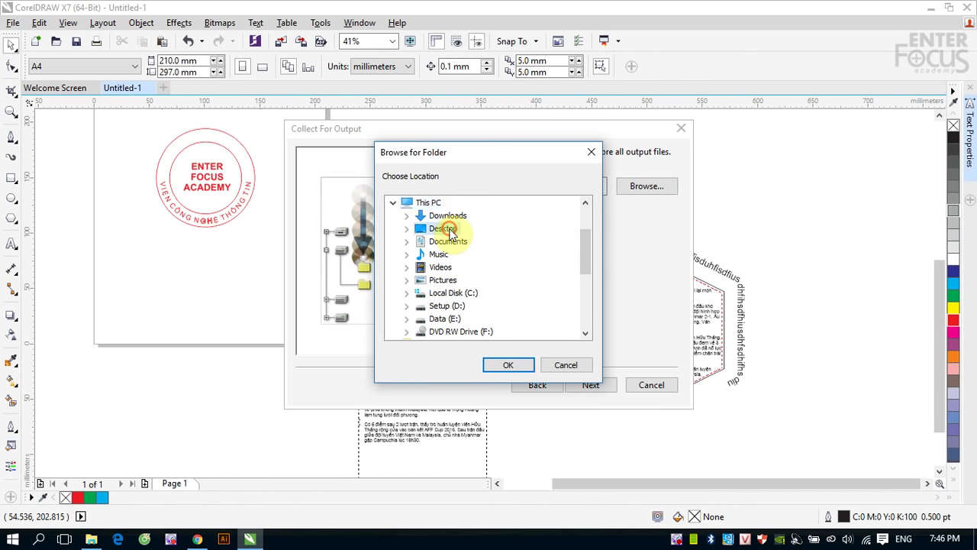
click(504, 366)
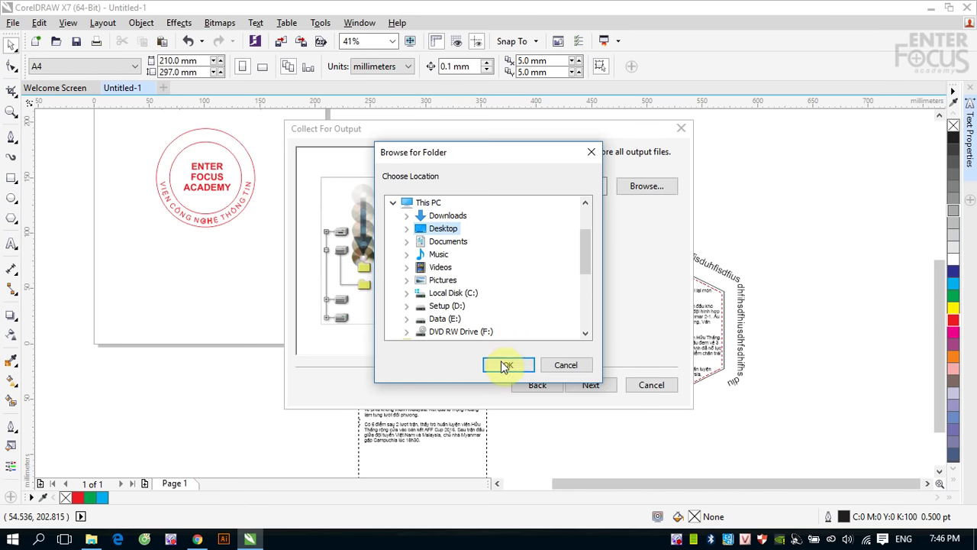
click(541, 186)
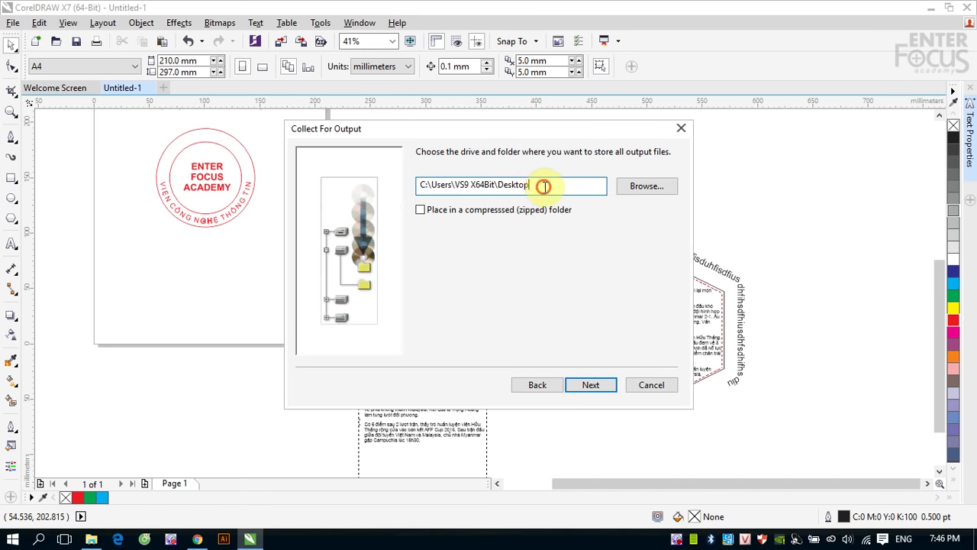
text(\)
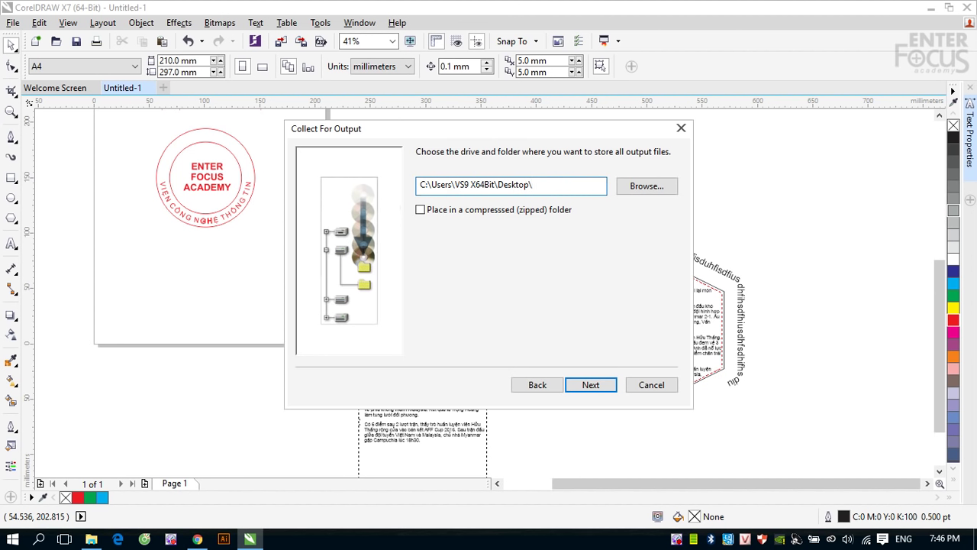
text(demo)
click(590, 388)
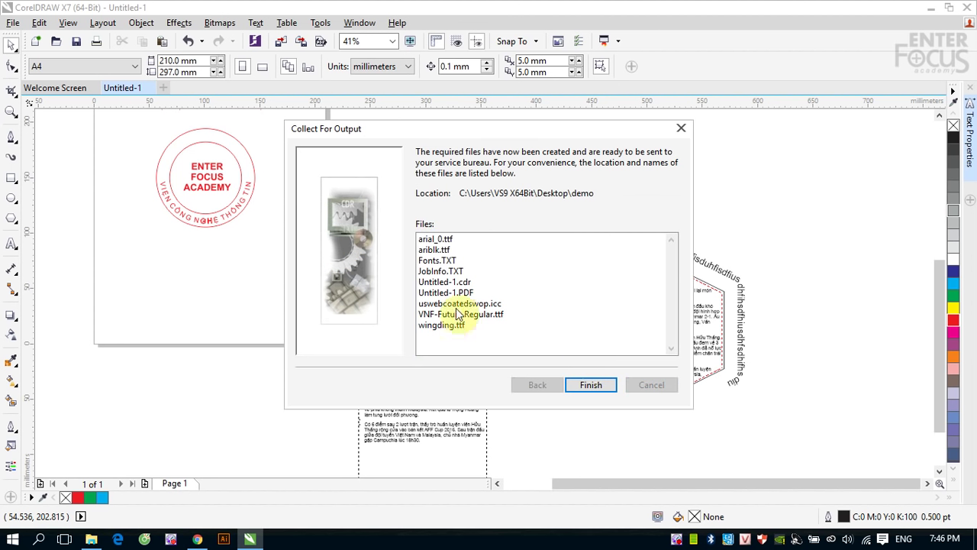
click(595, 387)
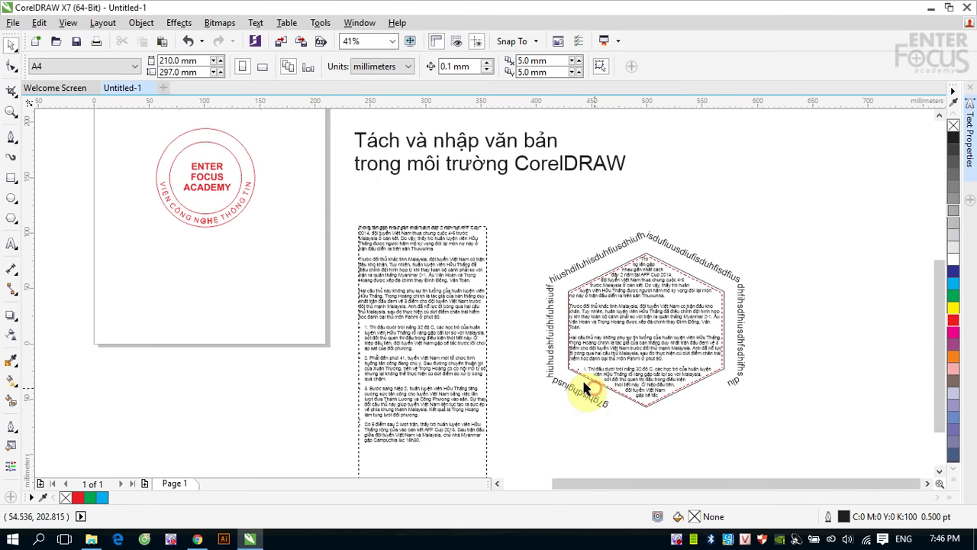
Switch to the Windows desktop, move the demo folder to an empty area and open it.
click(935, 10)
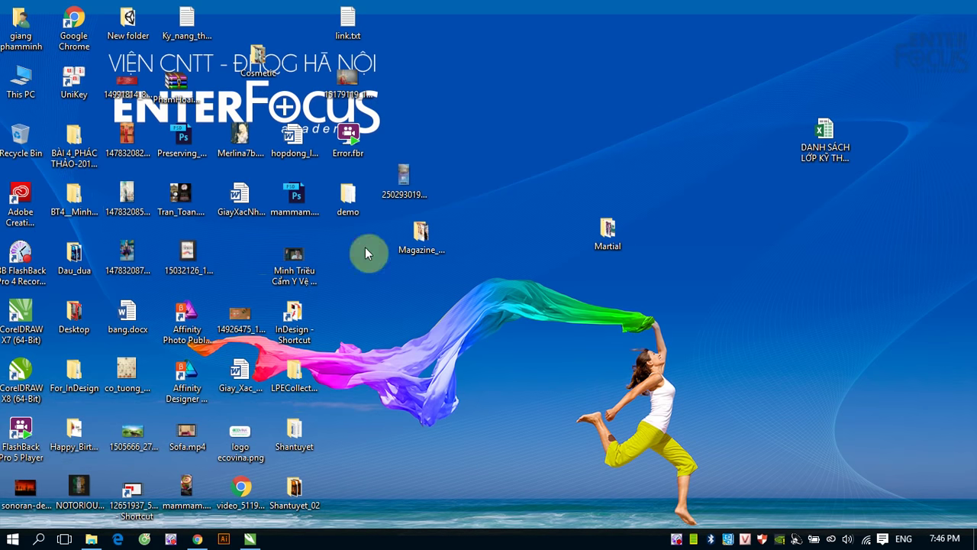
drag(348, 195, 587, 107)
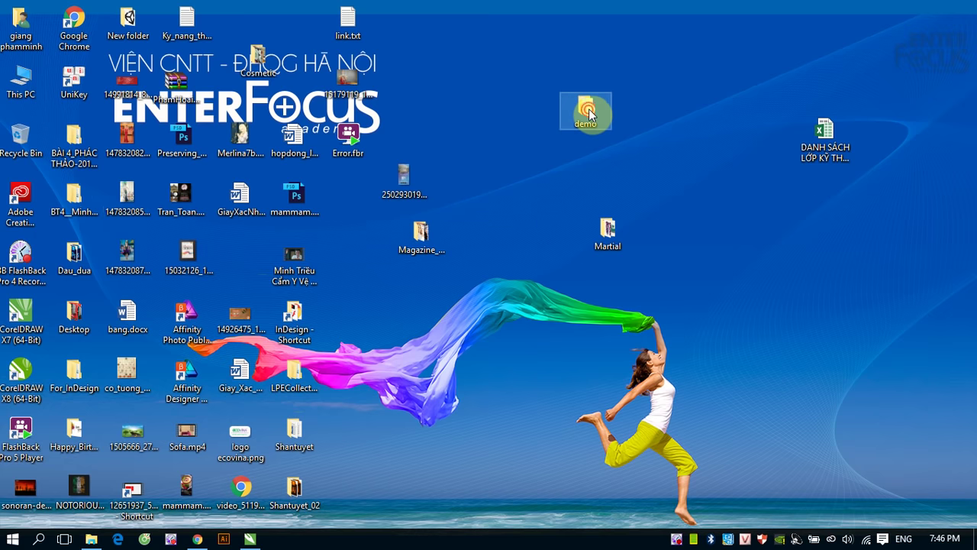
double_click(589, 115)
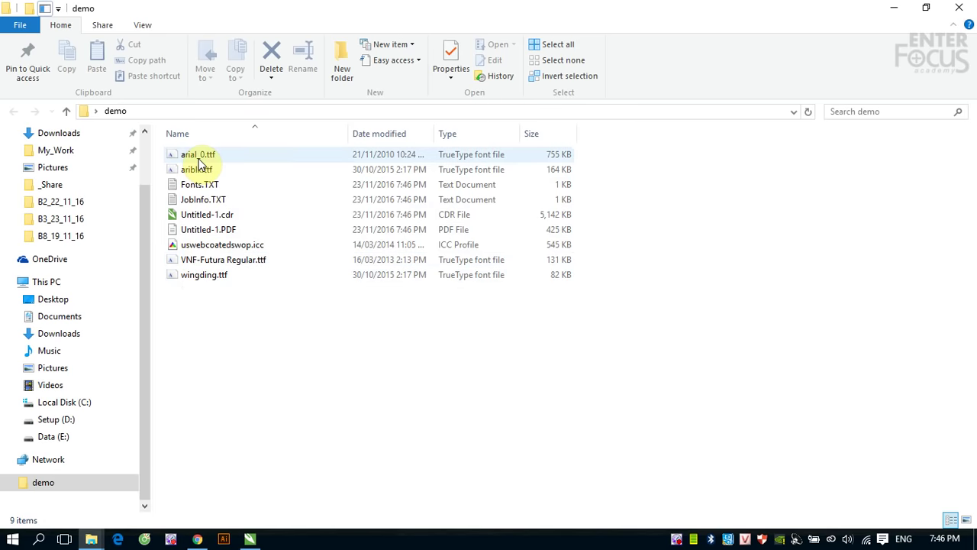
Examine the collected PDF and CDR files in the demo folder, close it and return to CorelDRAW.
click(201, 232)
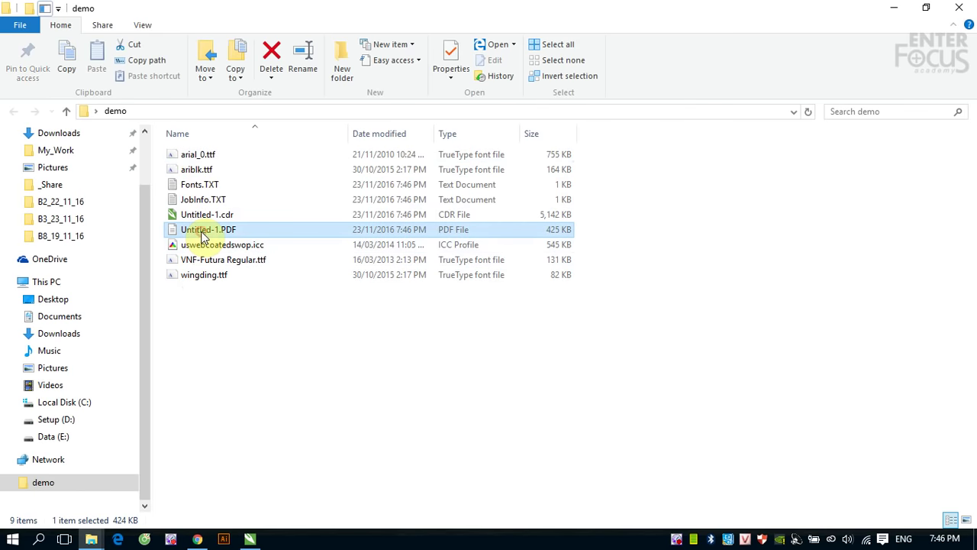
click(197, 216)
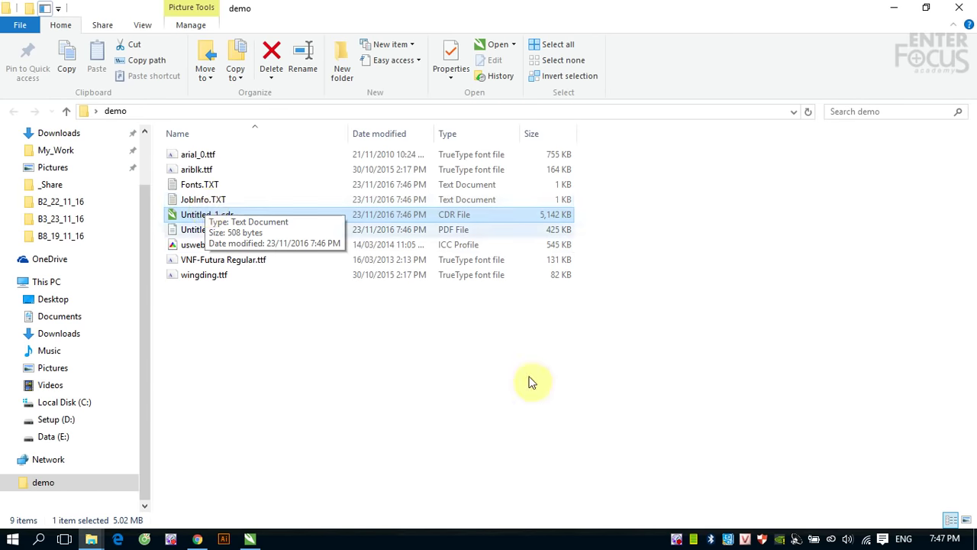
click(959, 7)
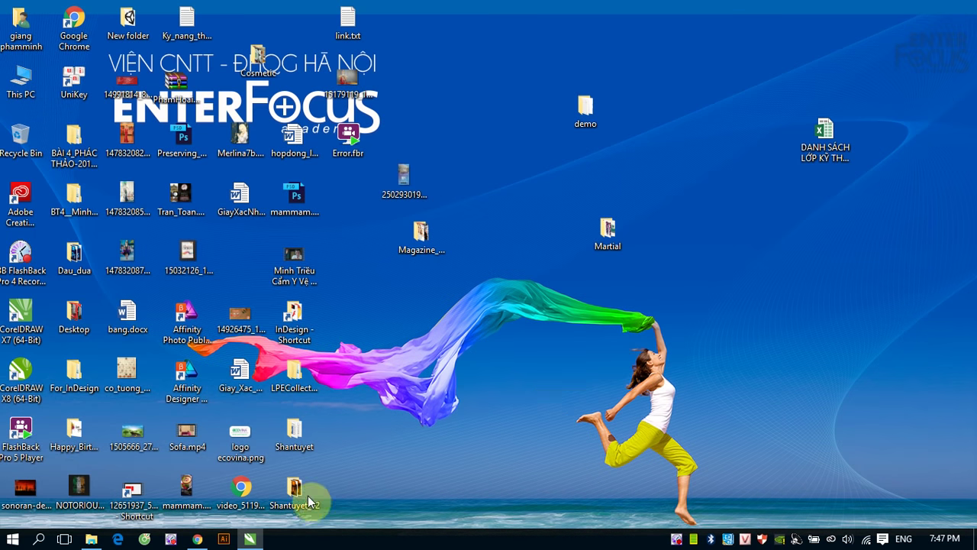
click(250, 539)
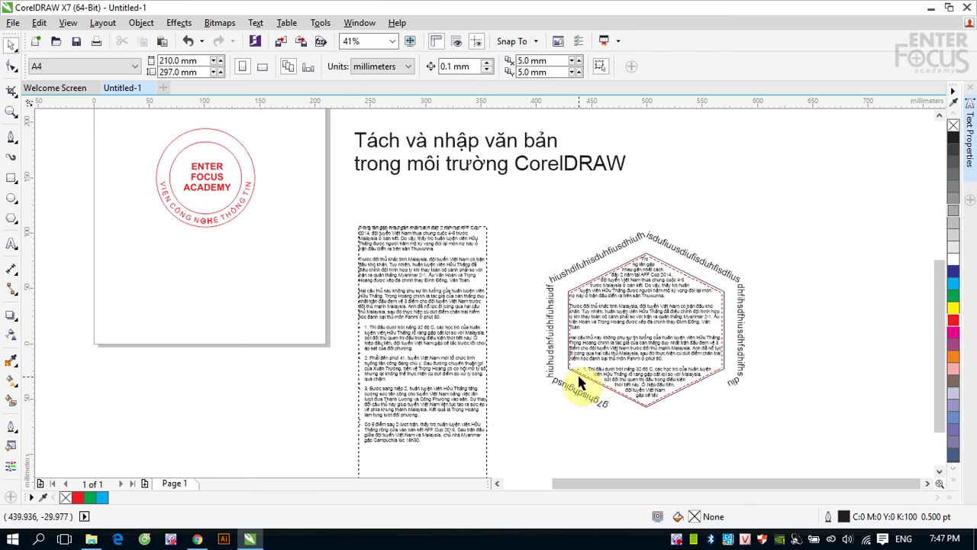
scroll(588, 382, up, 4)
scroll(576, 374, down, 6)
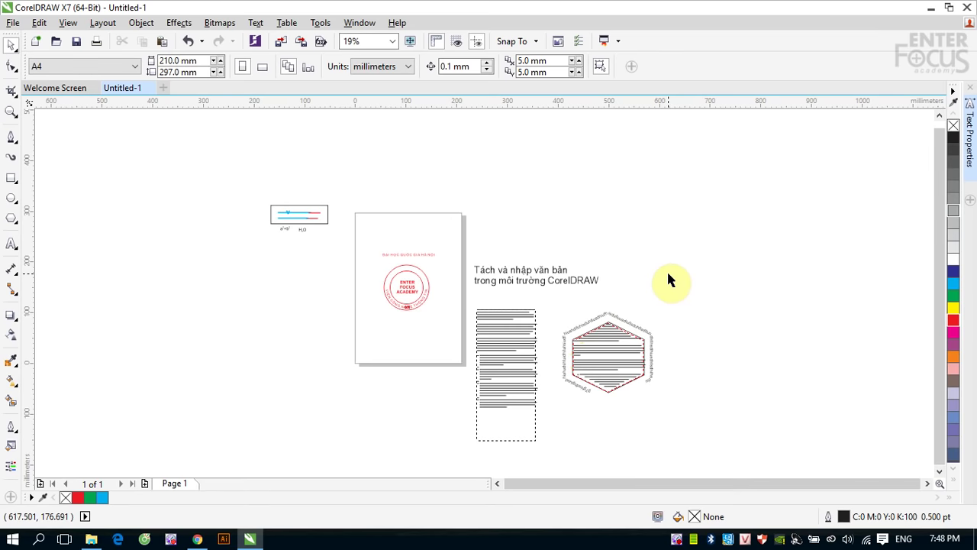
click(257, 23)
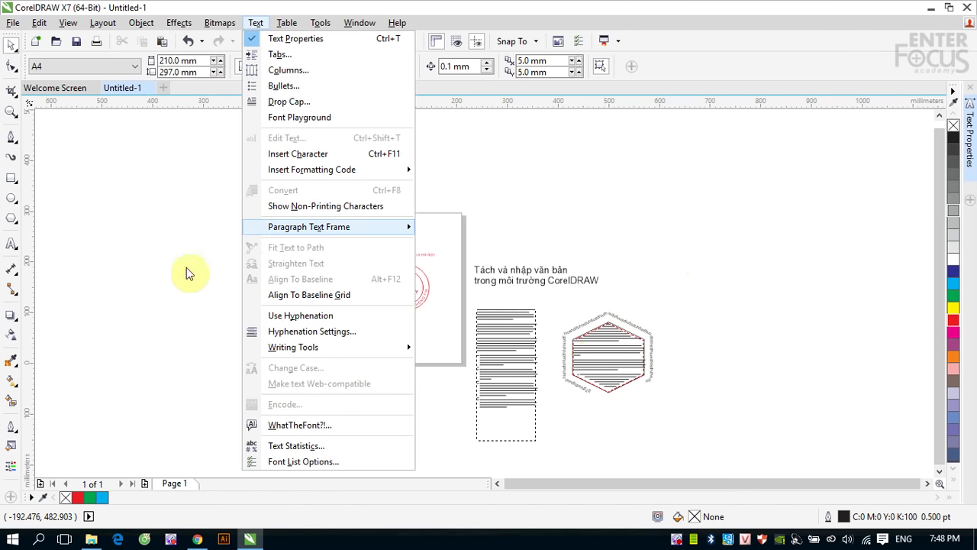
mouse_move(269, 227)
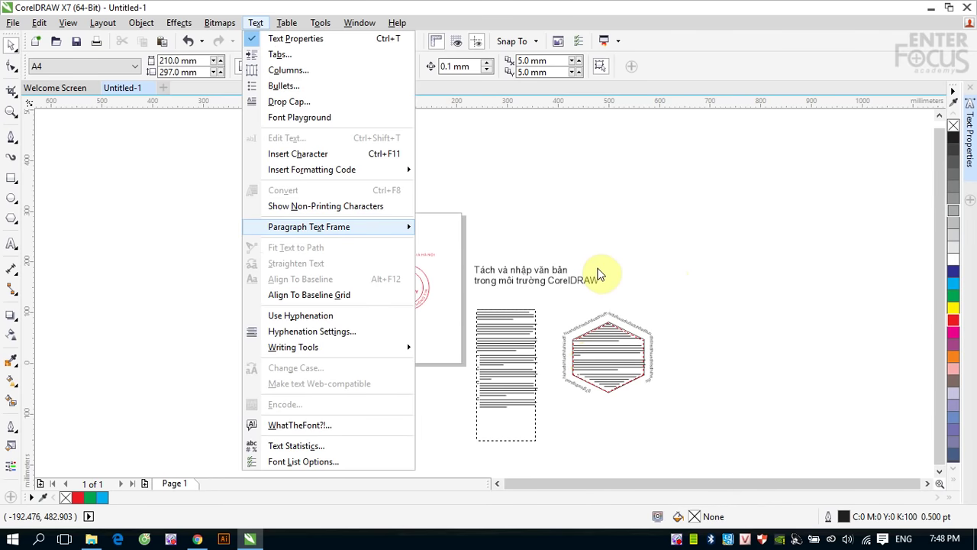
click(639, 232)
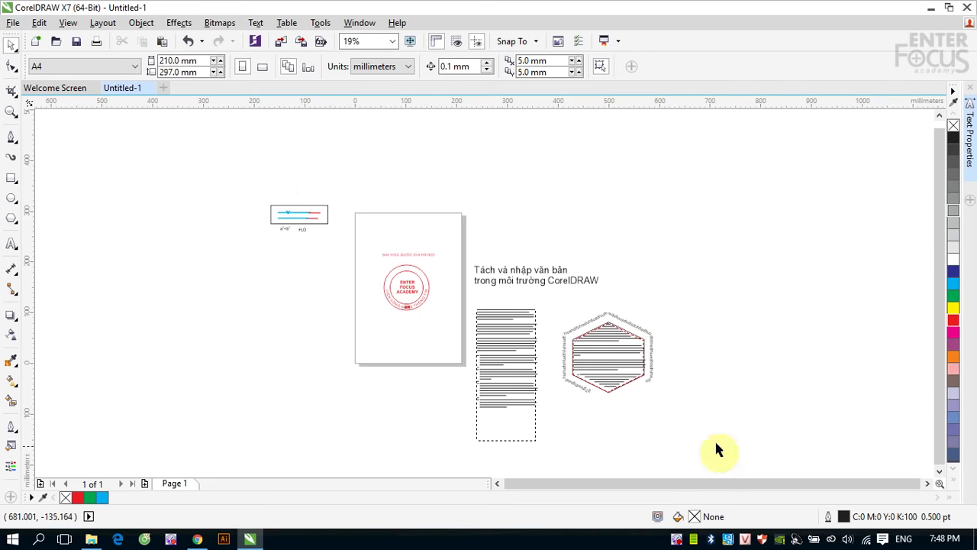
right_click(676, 539)
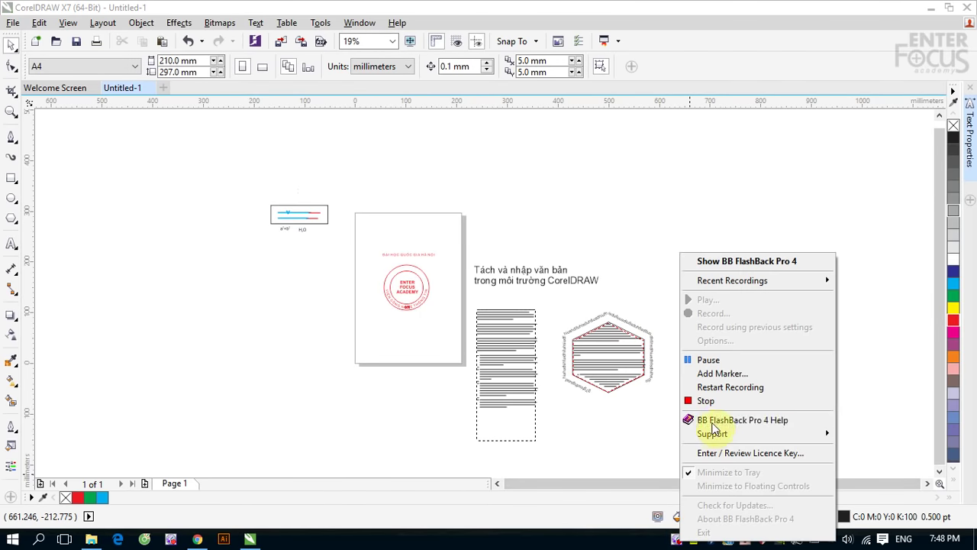